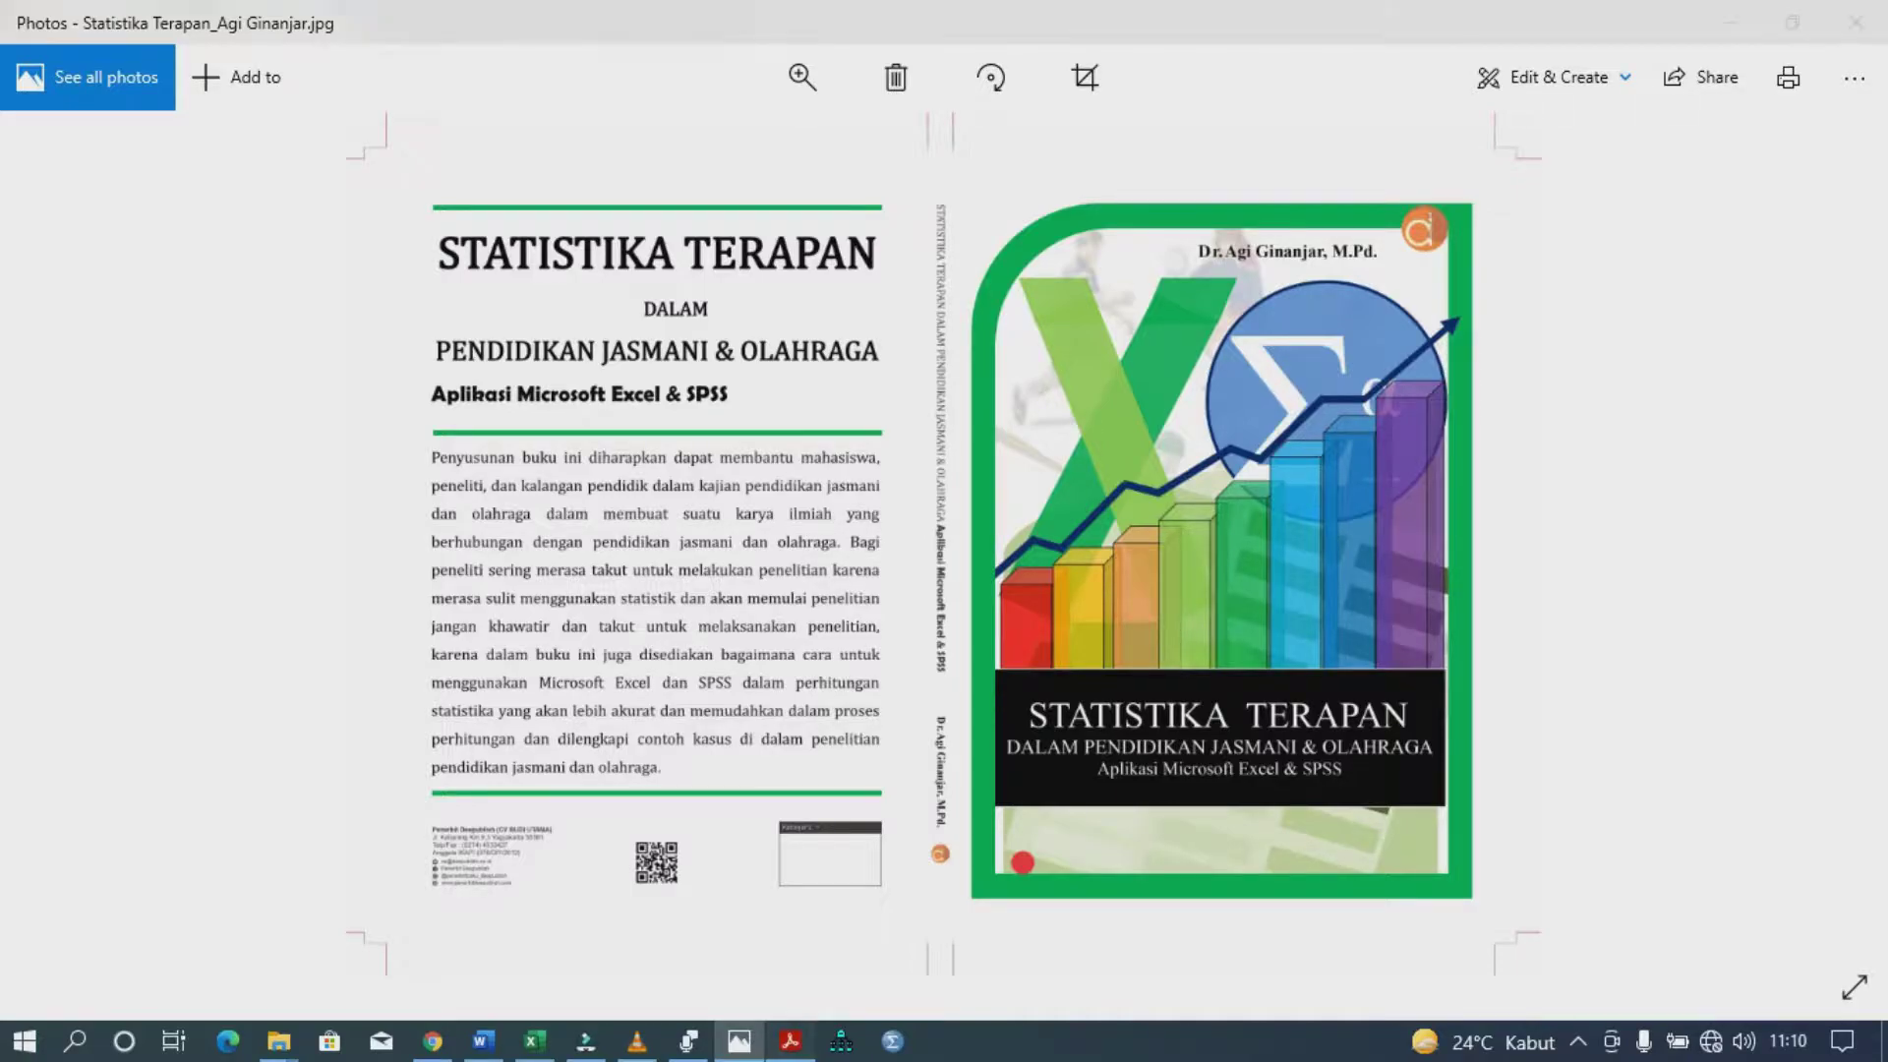
- Switch to the Statistika Terapan PDF in Adobe Acrobat Reader and examine its contents up to the Uji ANOVA Dua Arah section
click(789, 1041)
scroll(930, 598, down, 15)
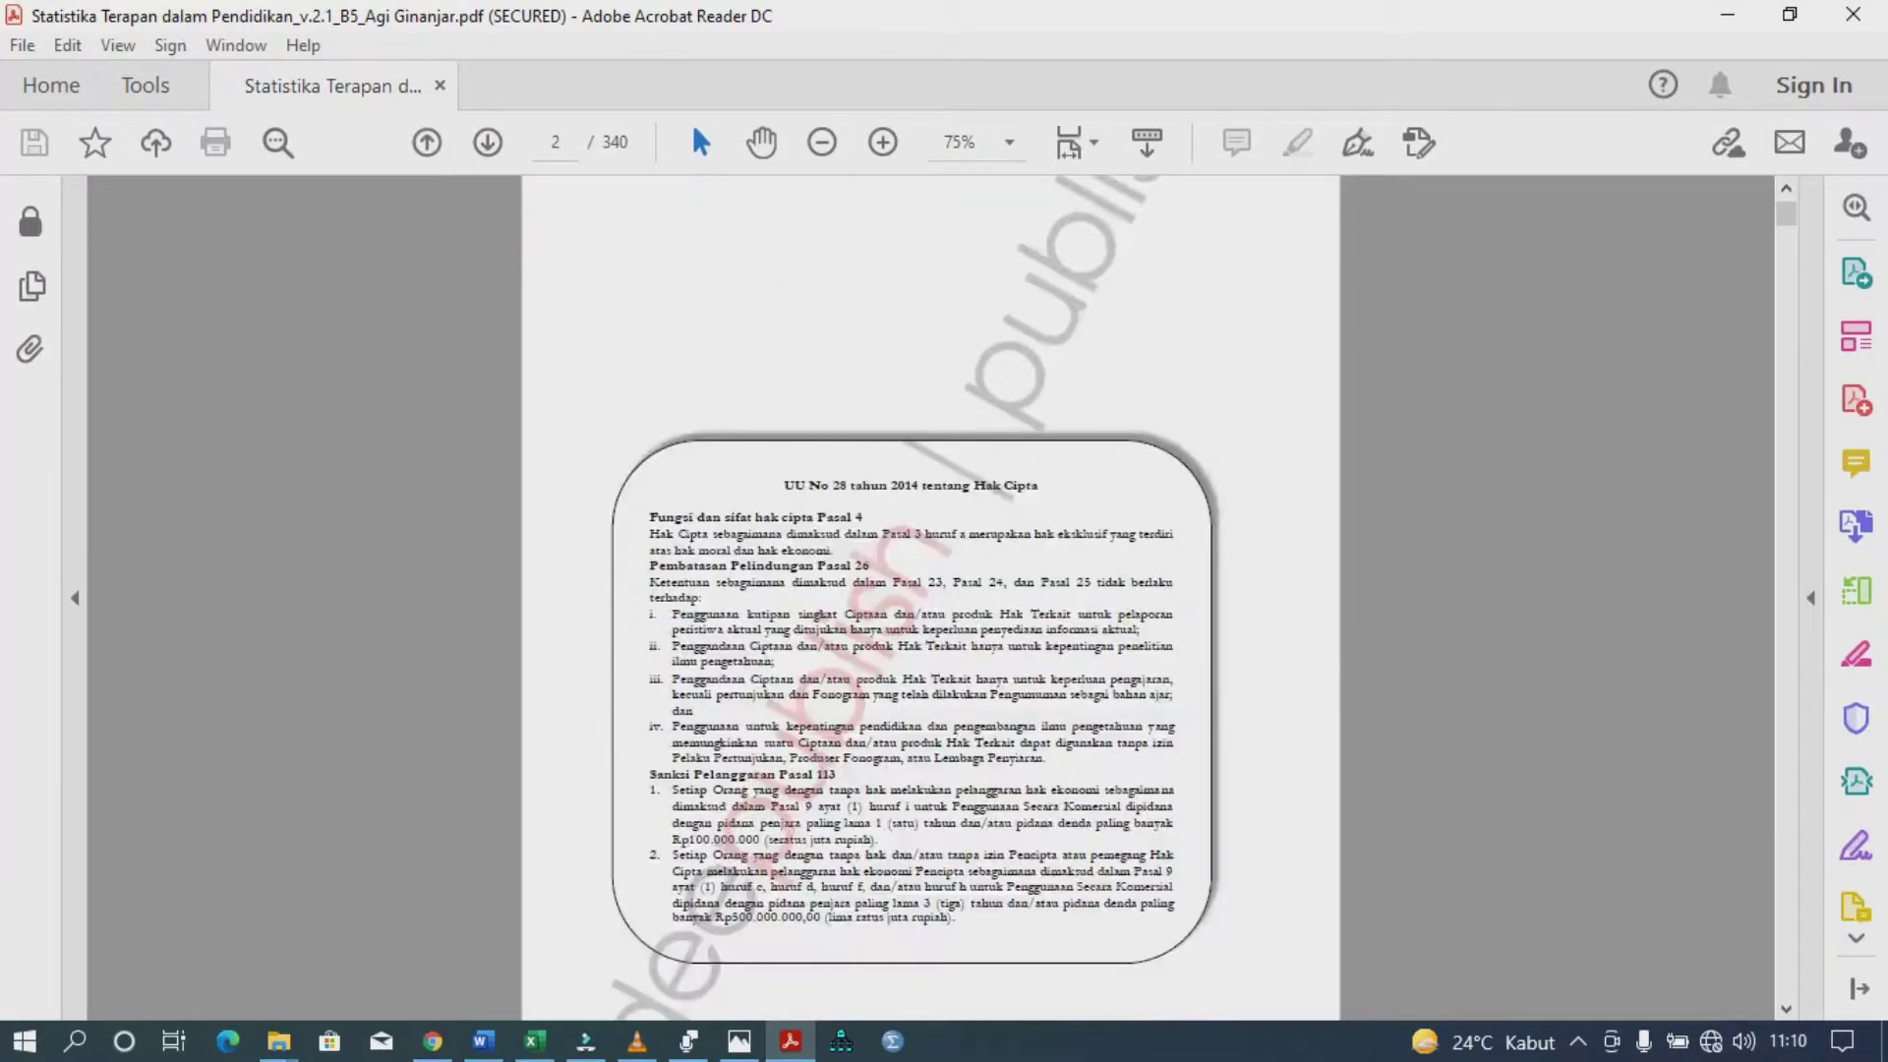
scroll(930, 598, down, 15)
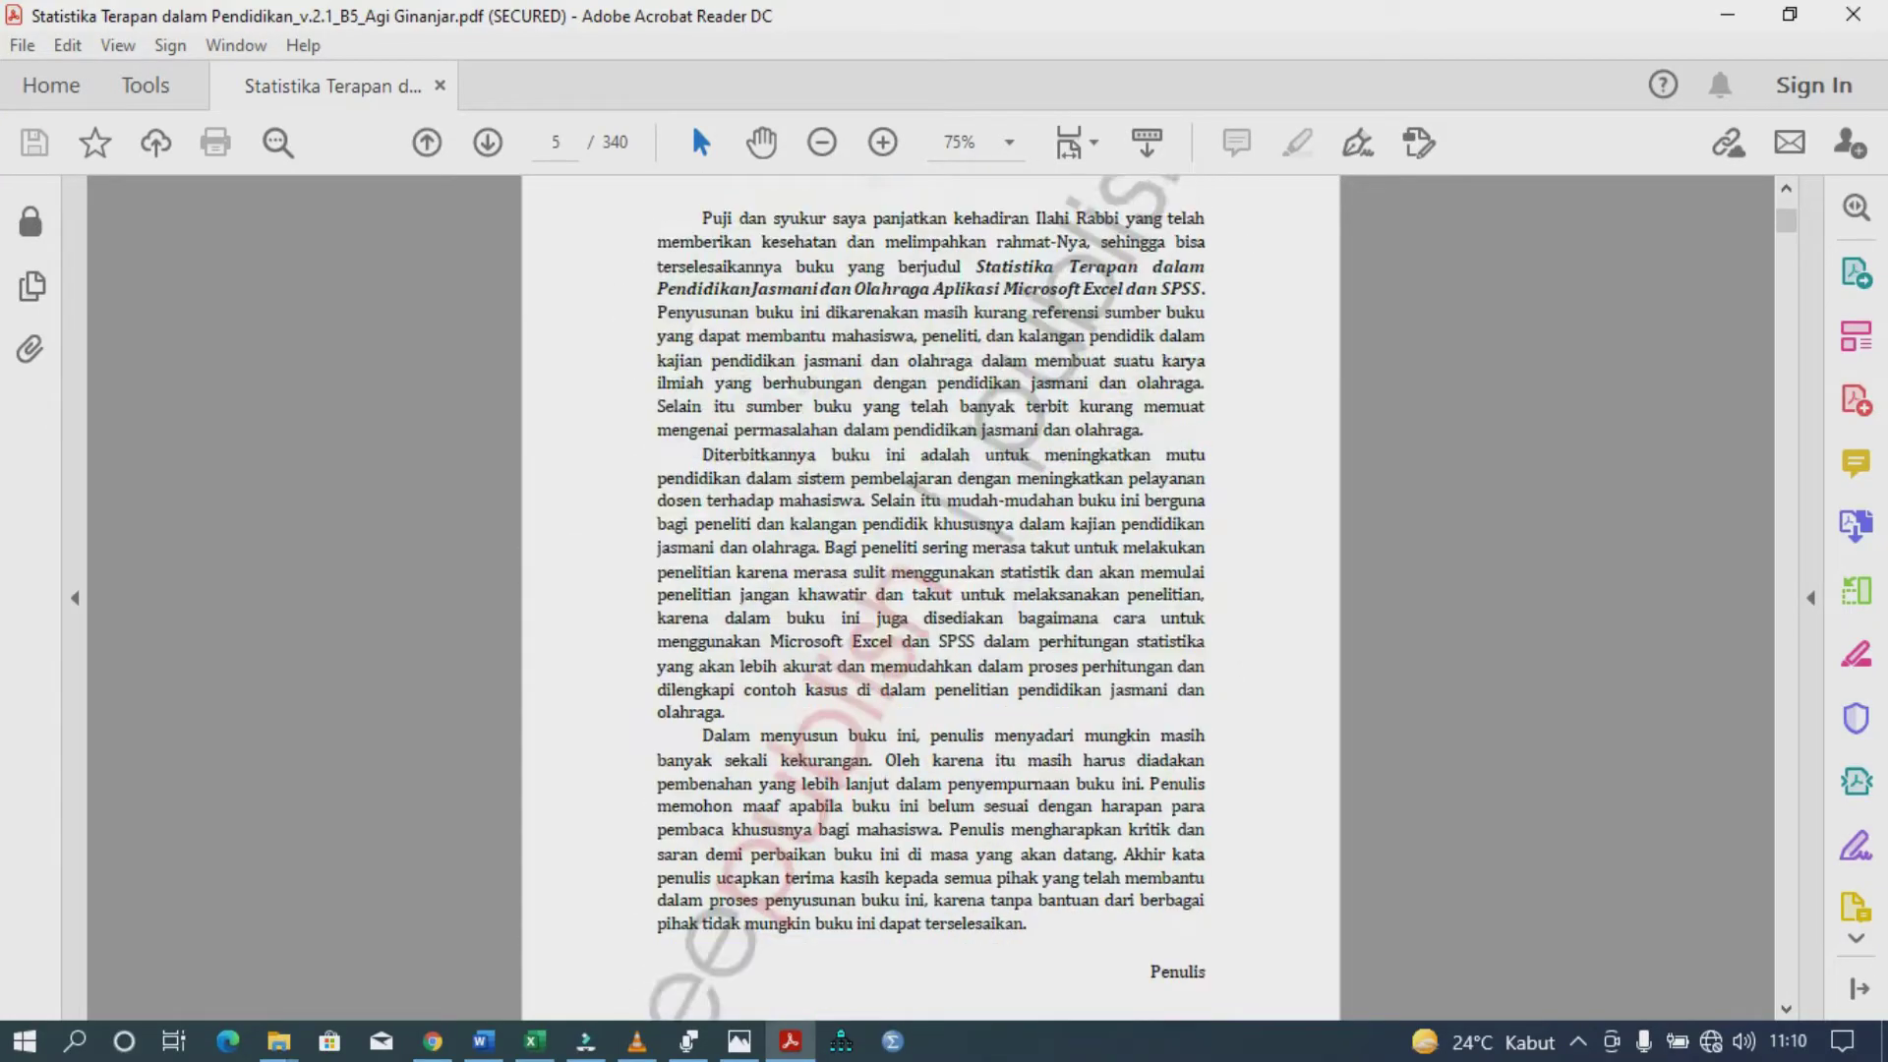
scroll(931, 598, down, 10)
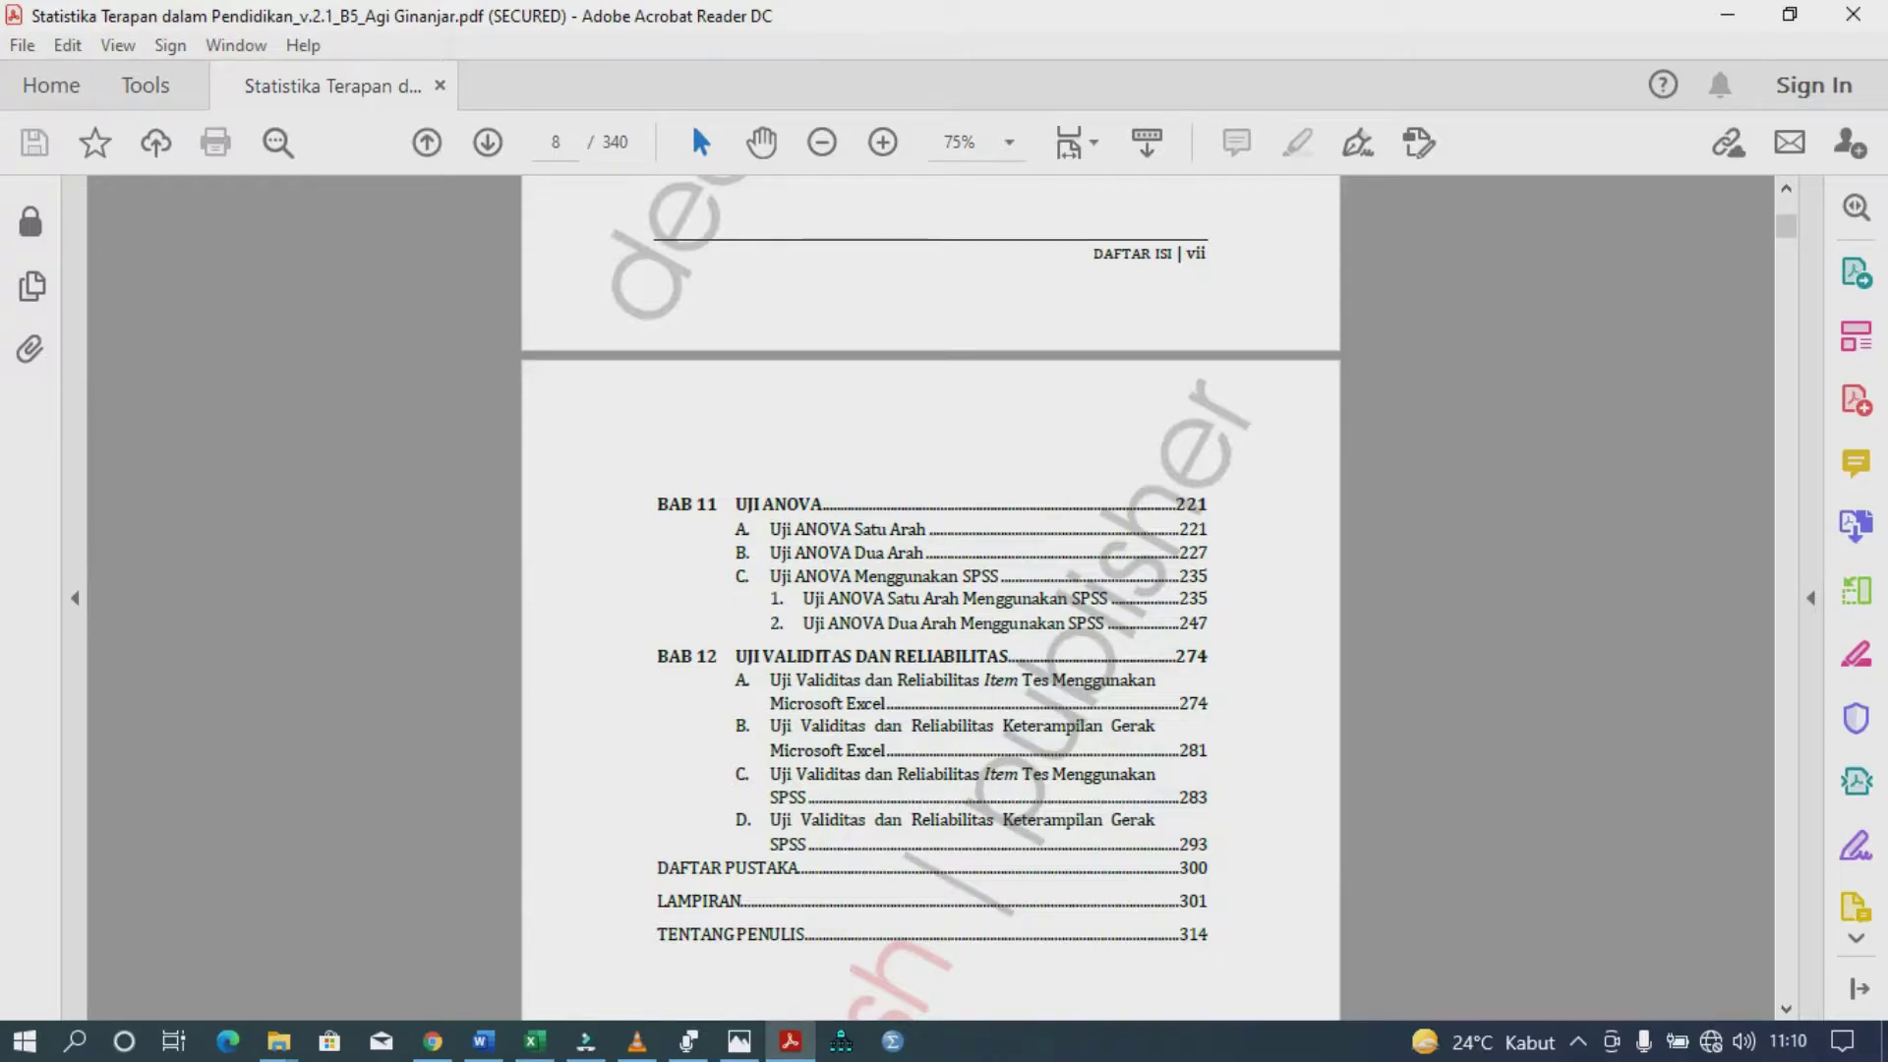
scroll(930, 598, down, 20)
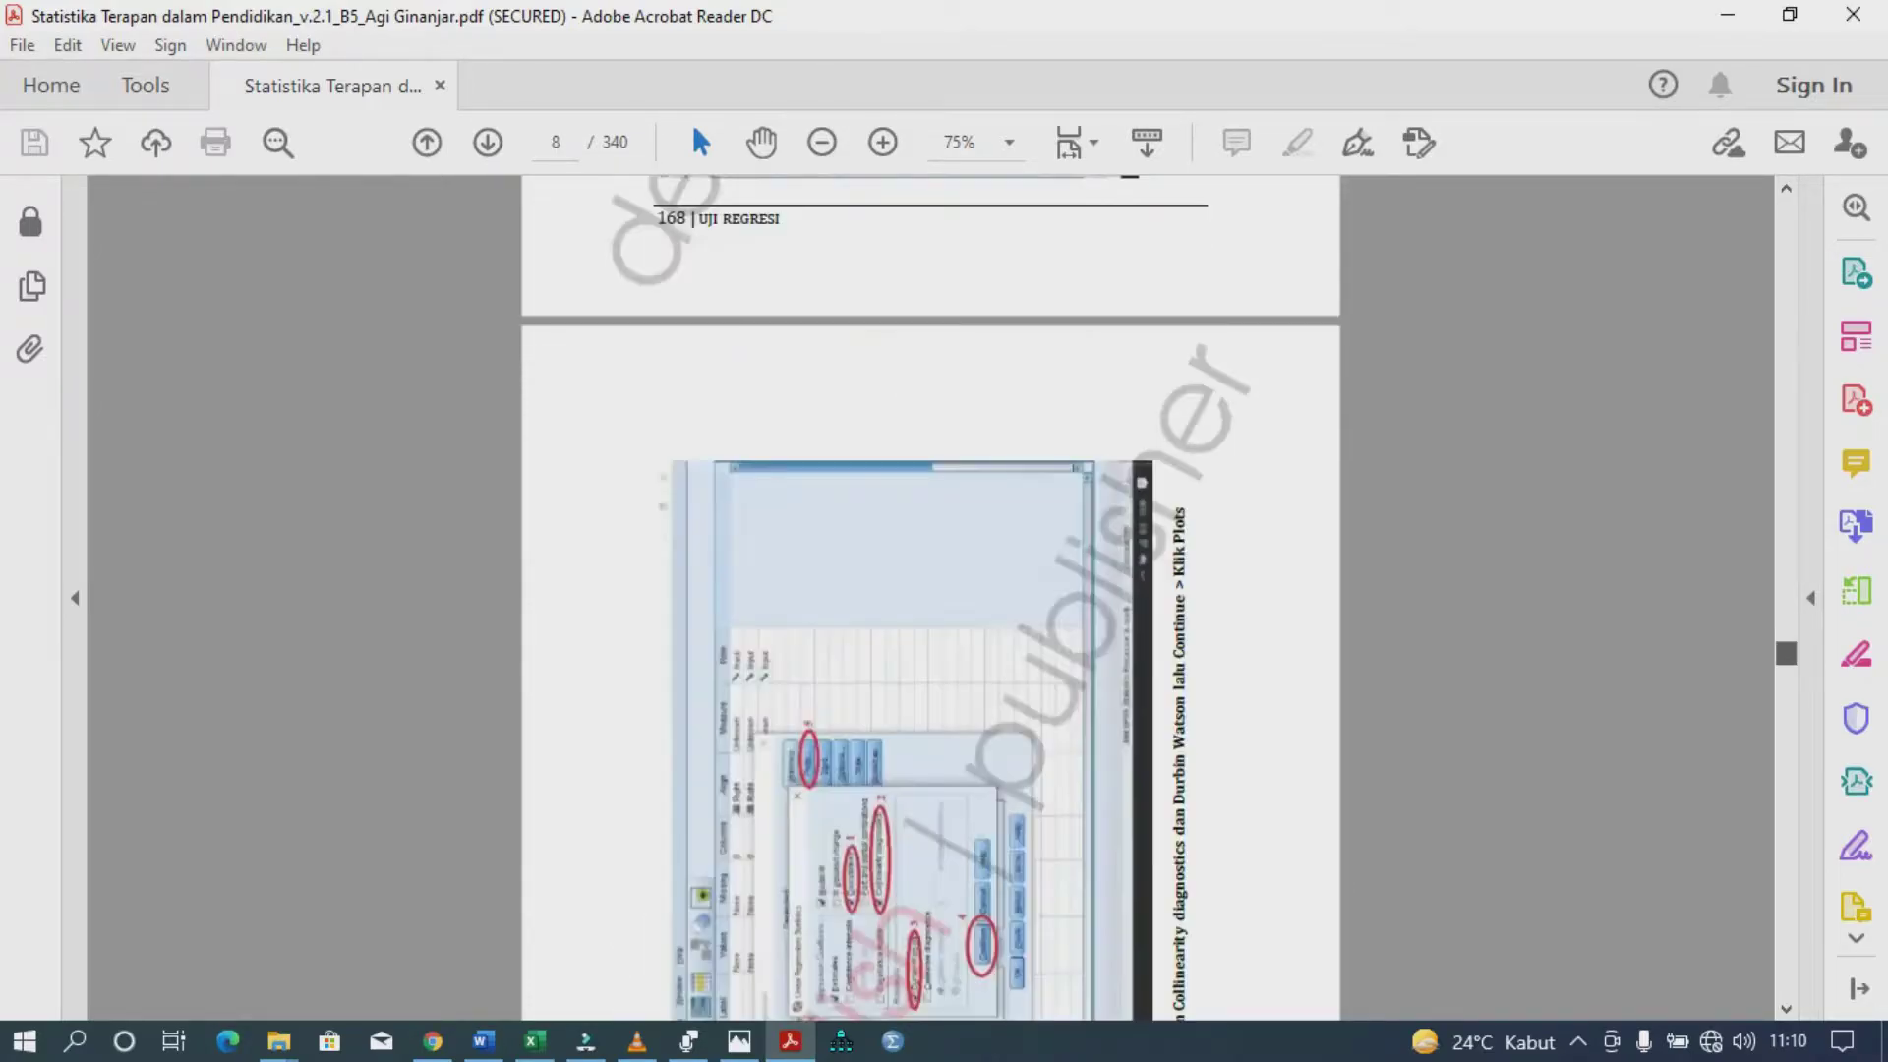
scroll(930, 598, down, 15)
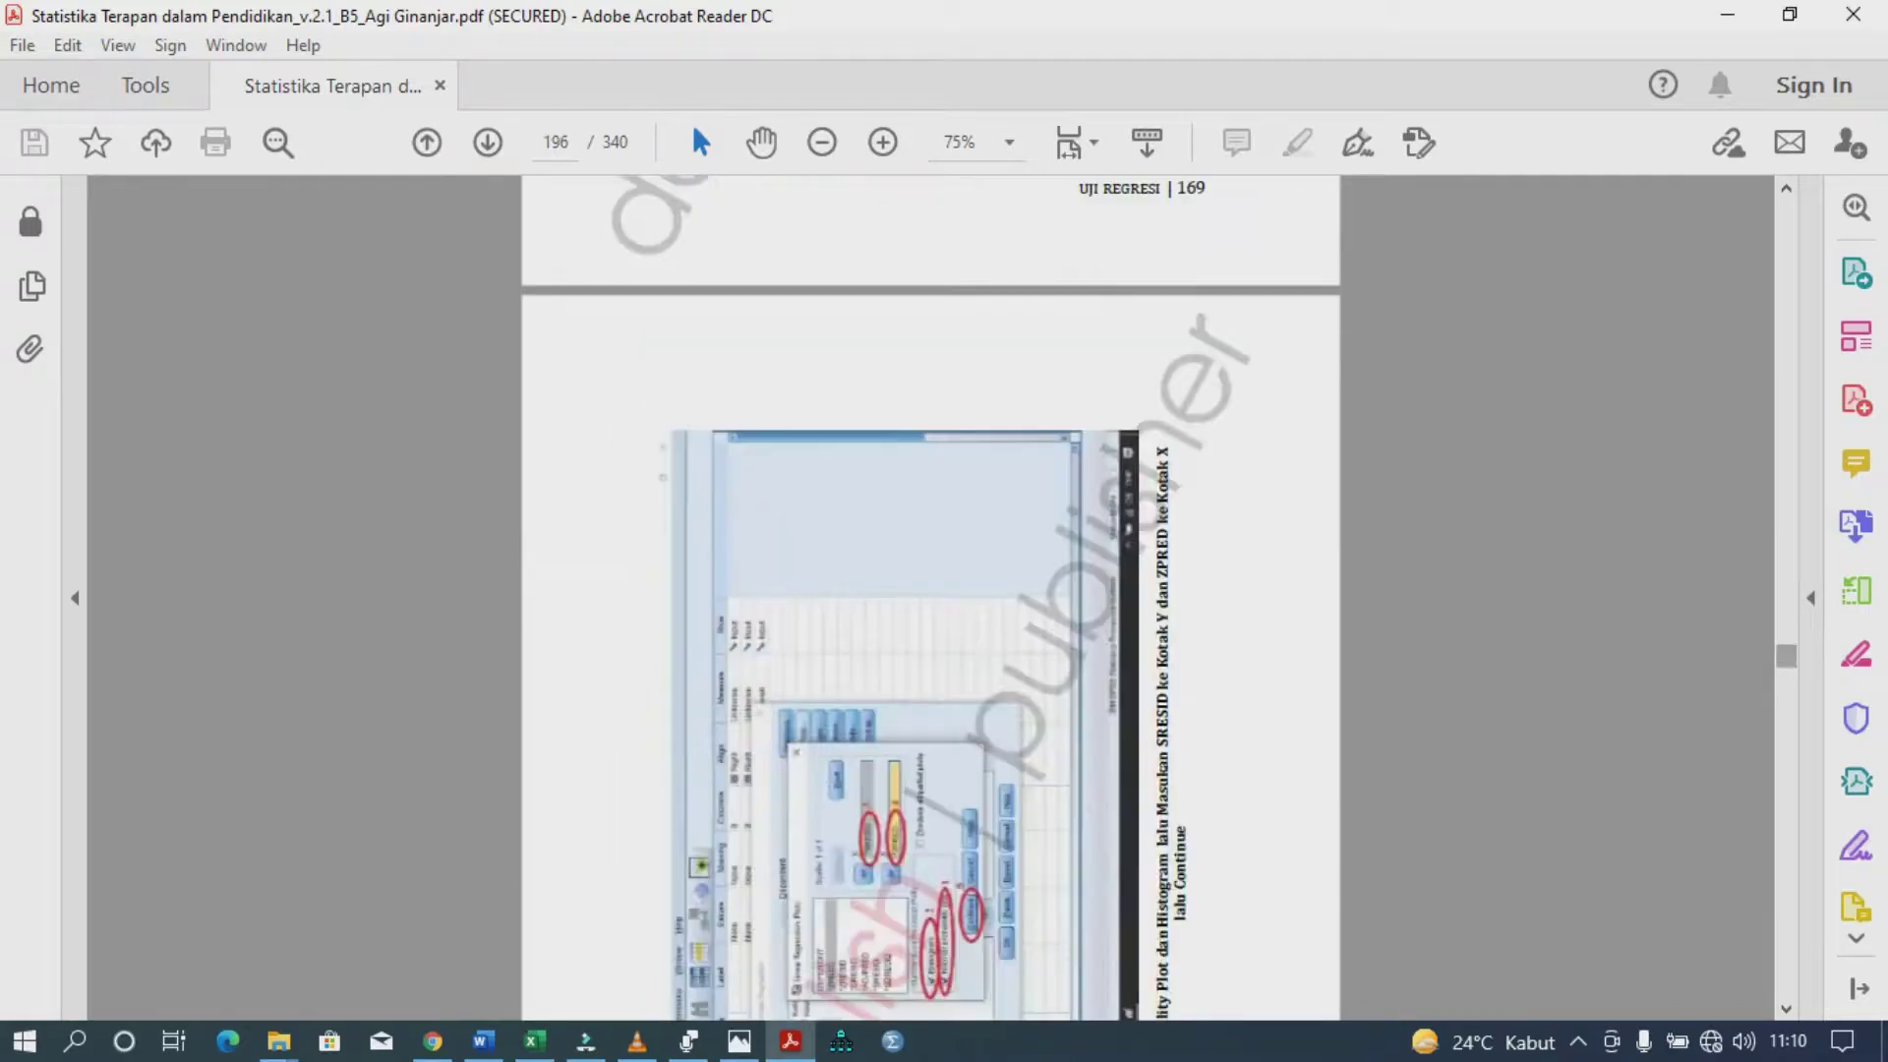
scroll(931, 598, down, 20)
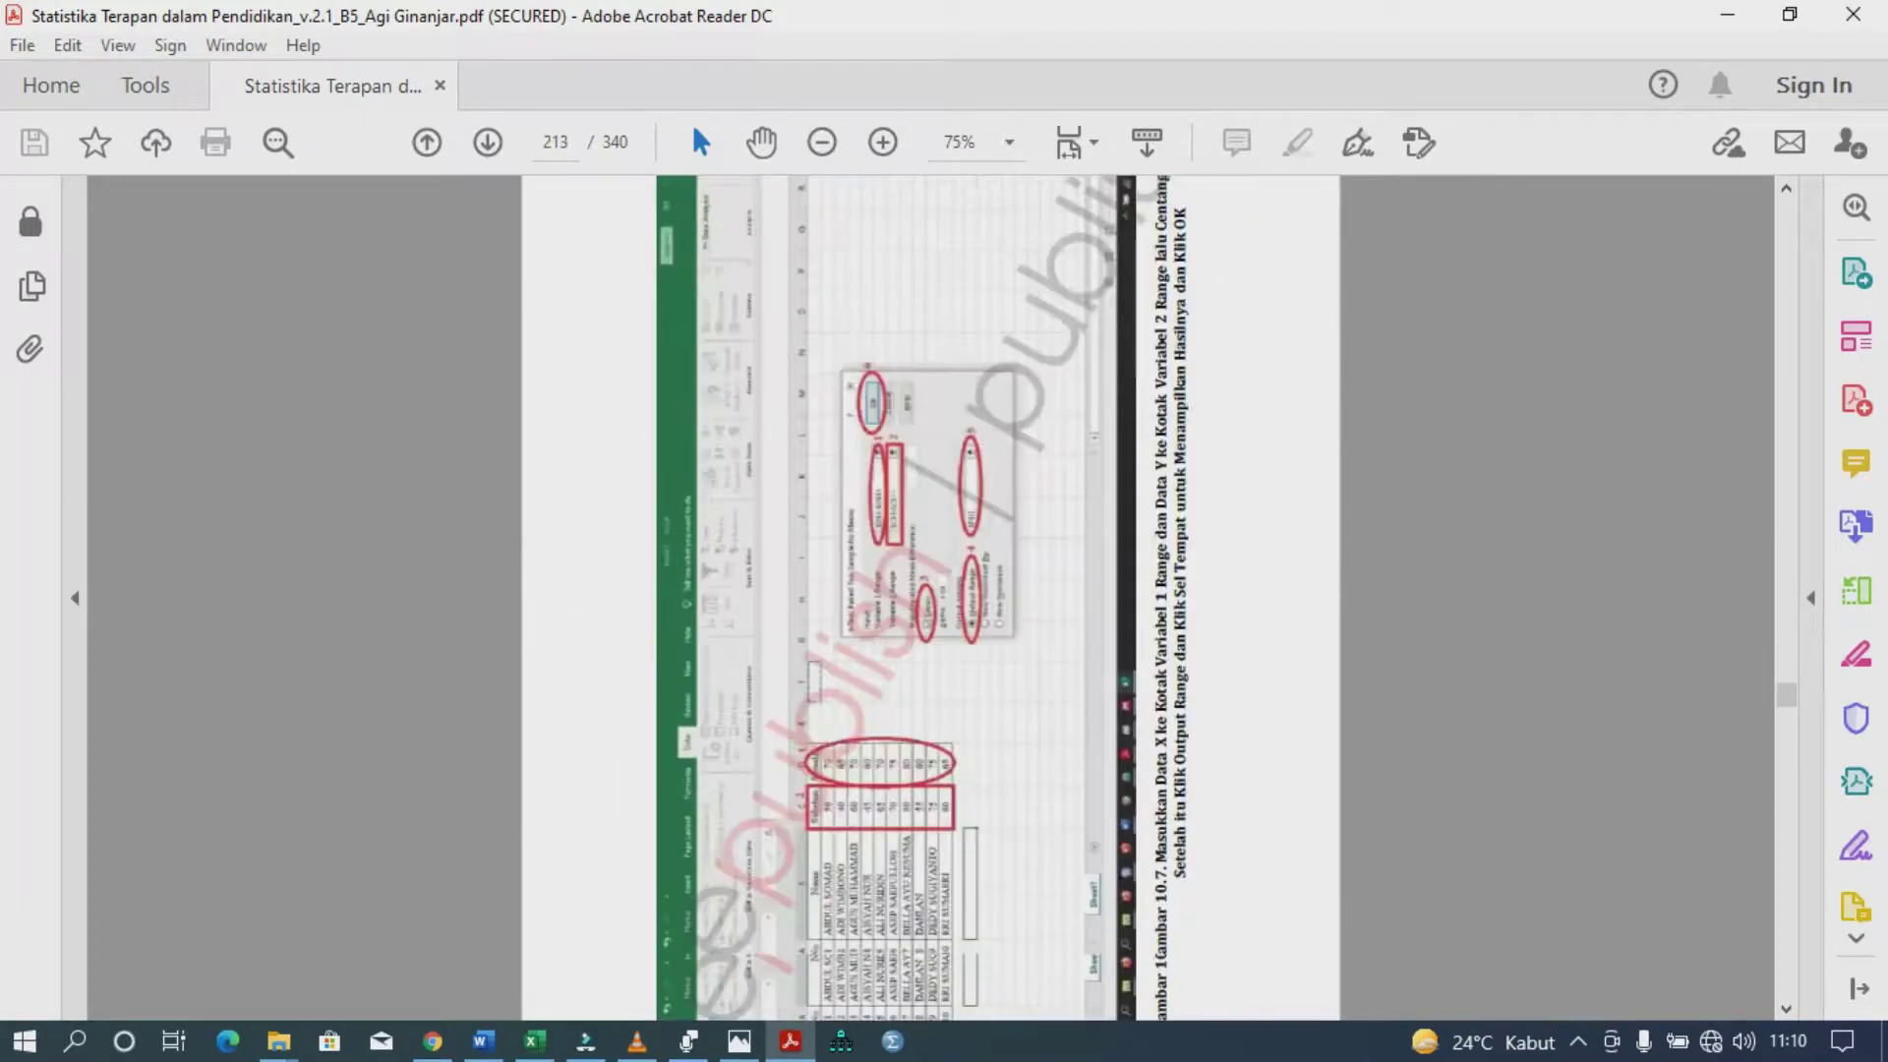
scroll(931, 598, down, 10)
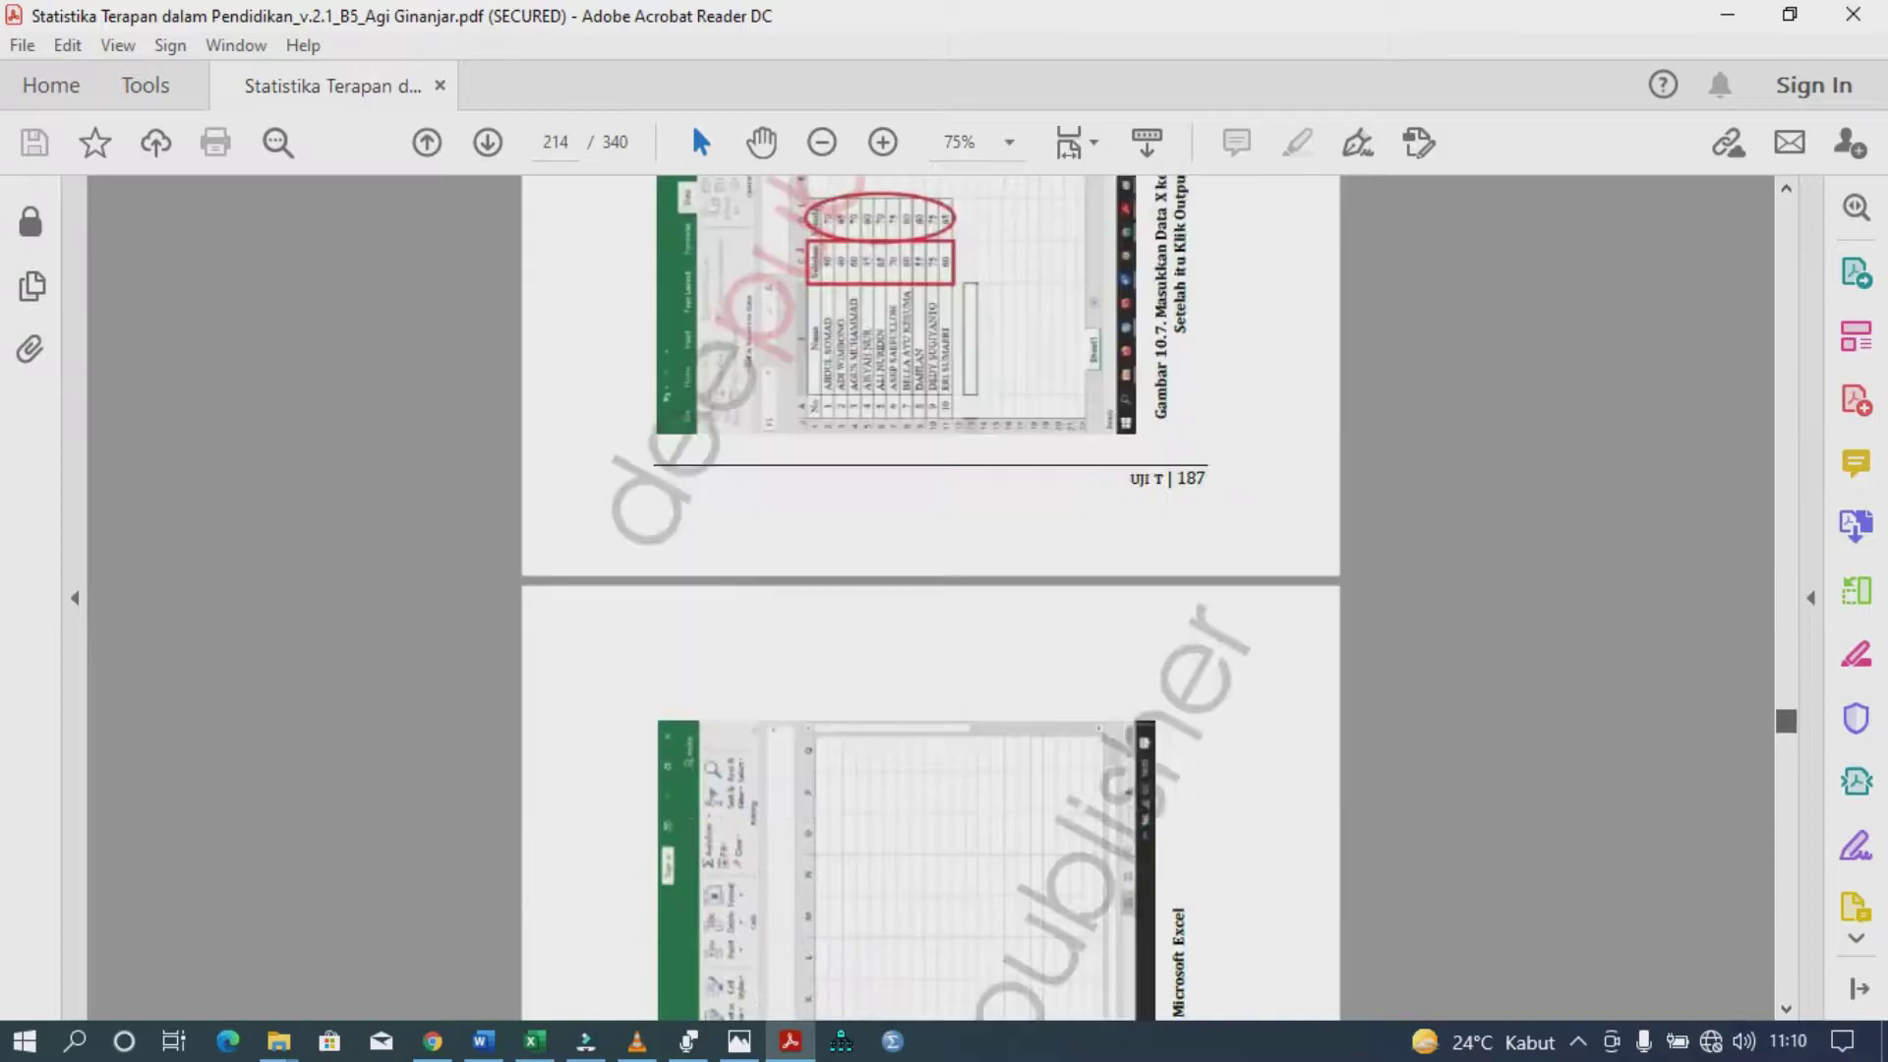
scroll(930, 598, down, 20)
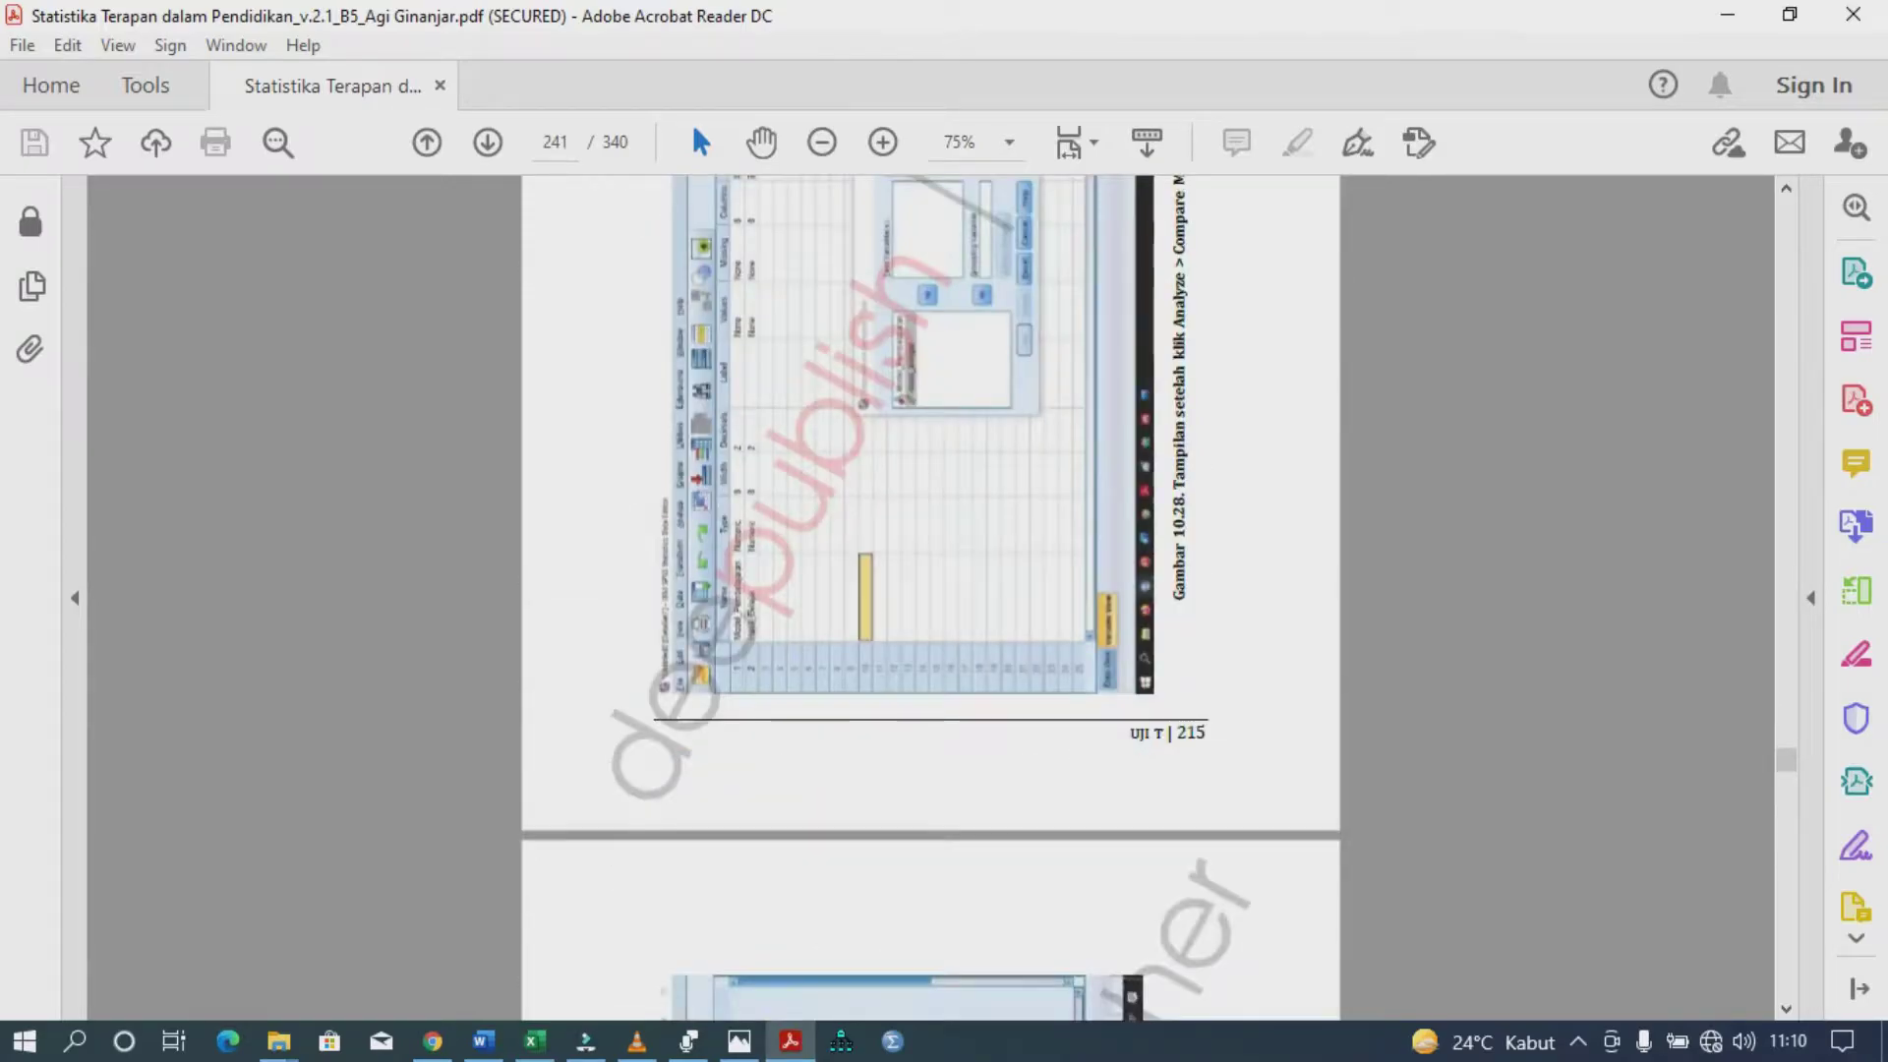
scroll(930, 598, down, 10)
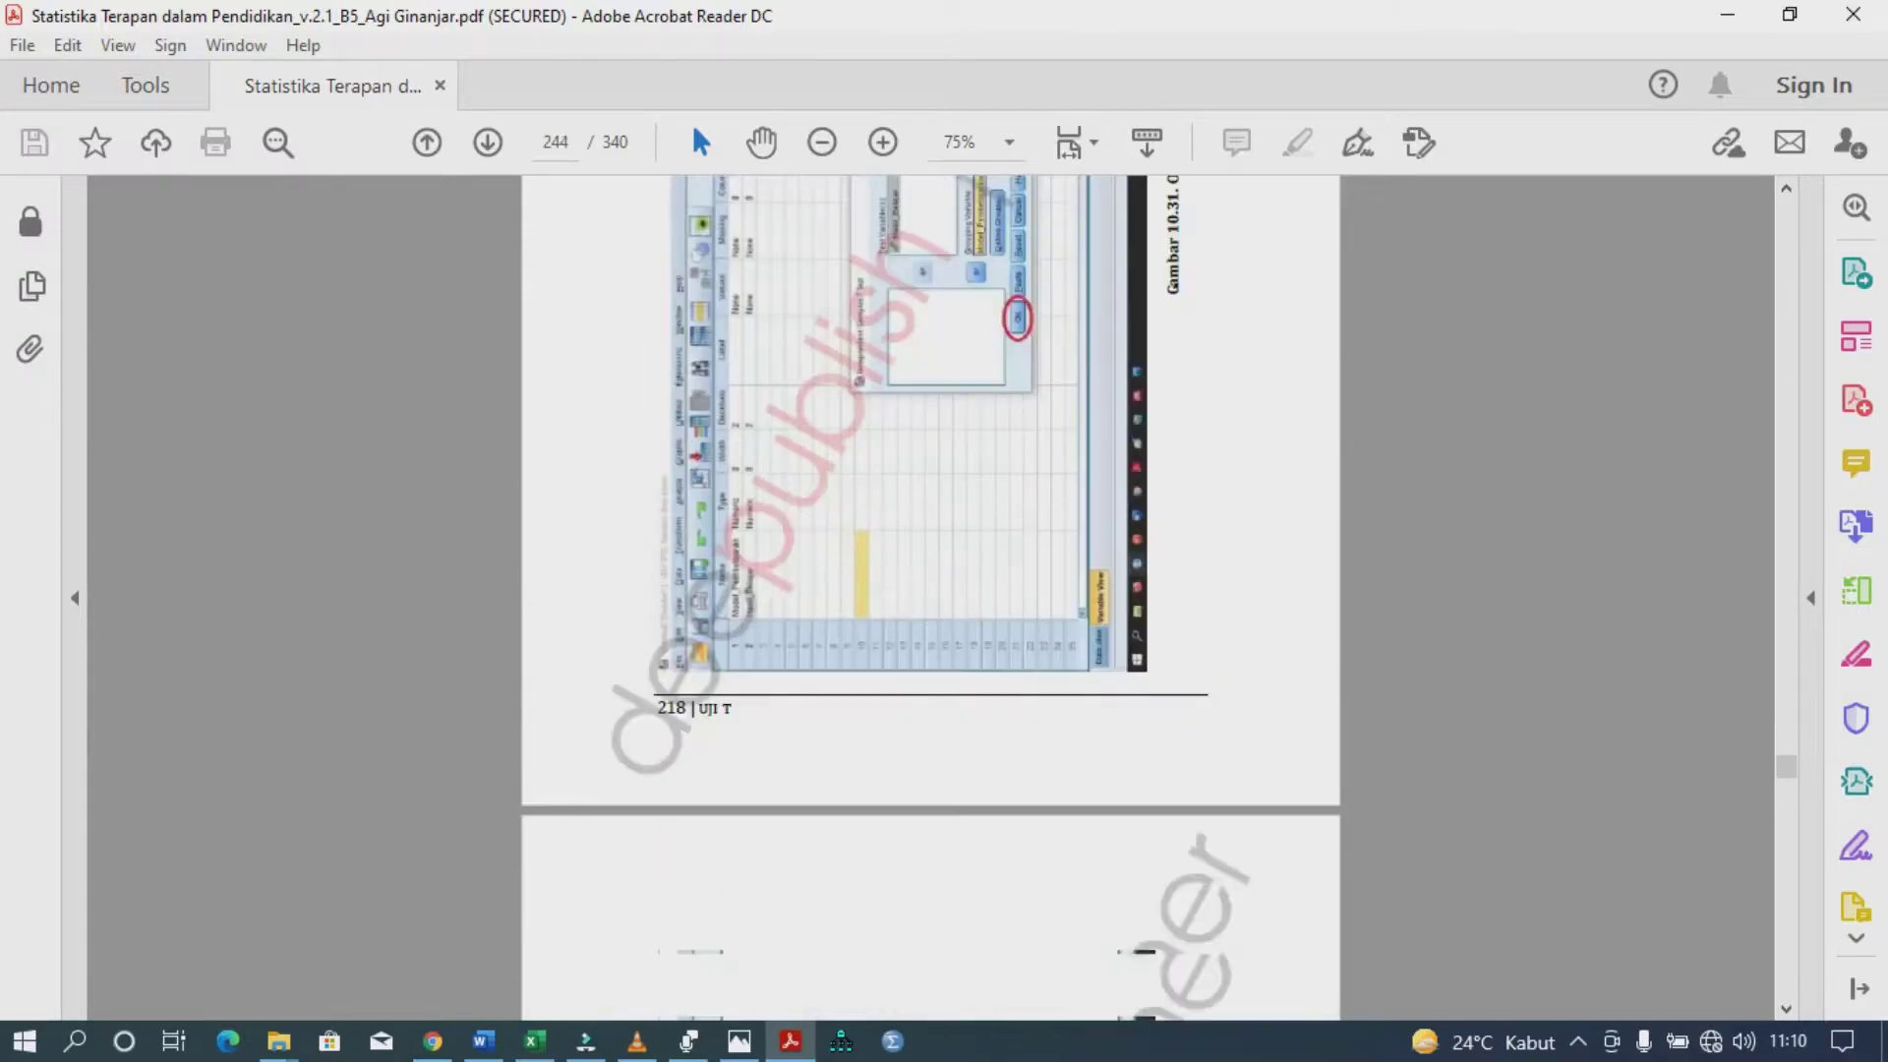
scroll(930, 597, up, 1)
scroll(931, 598, down, 5)
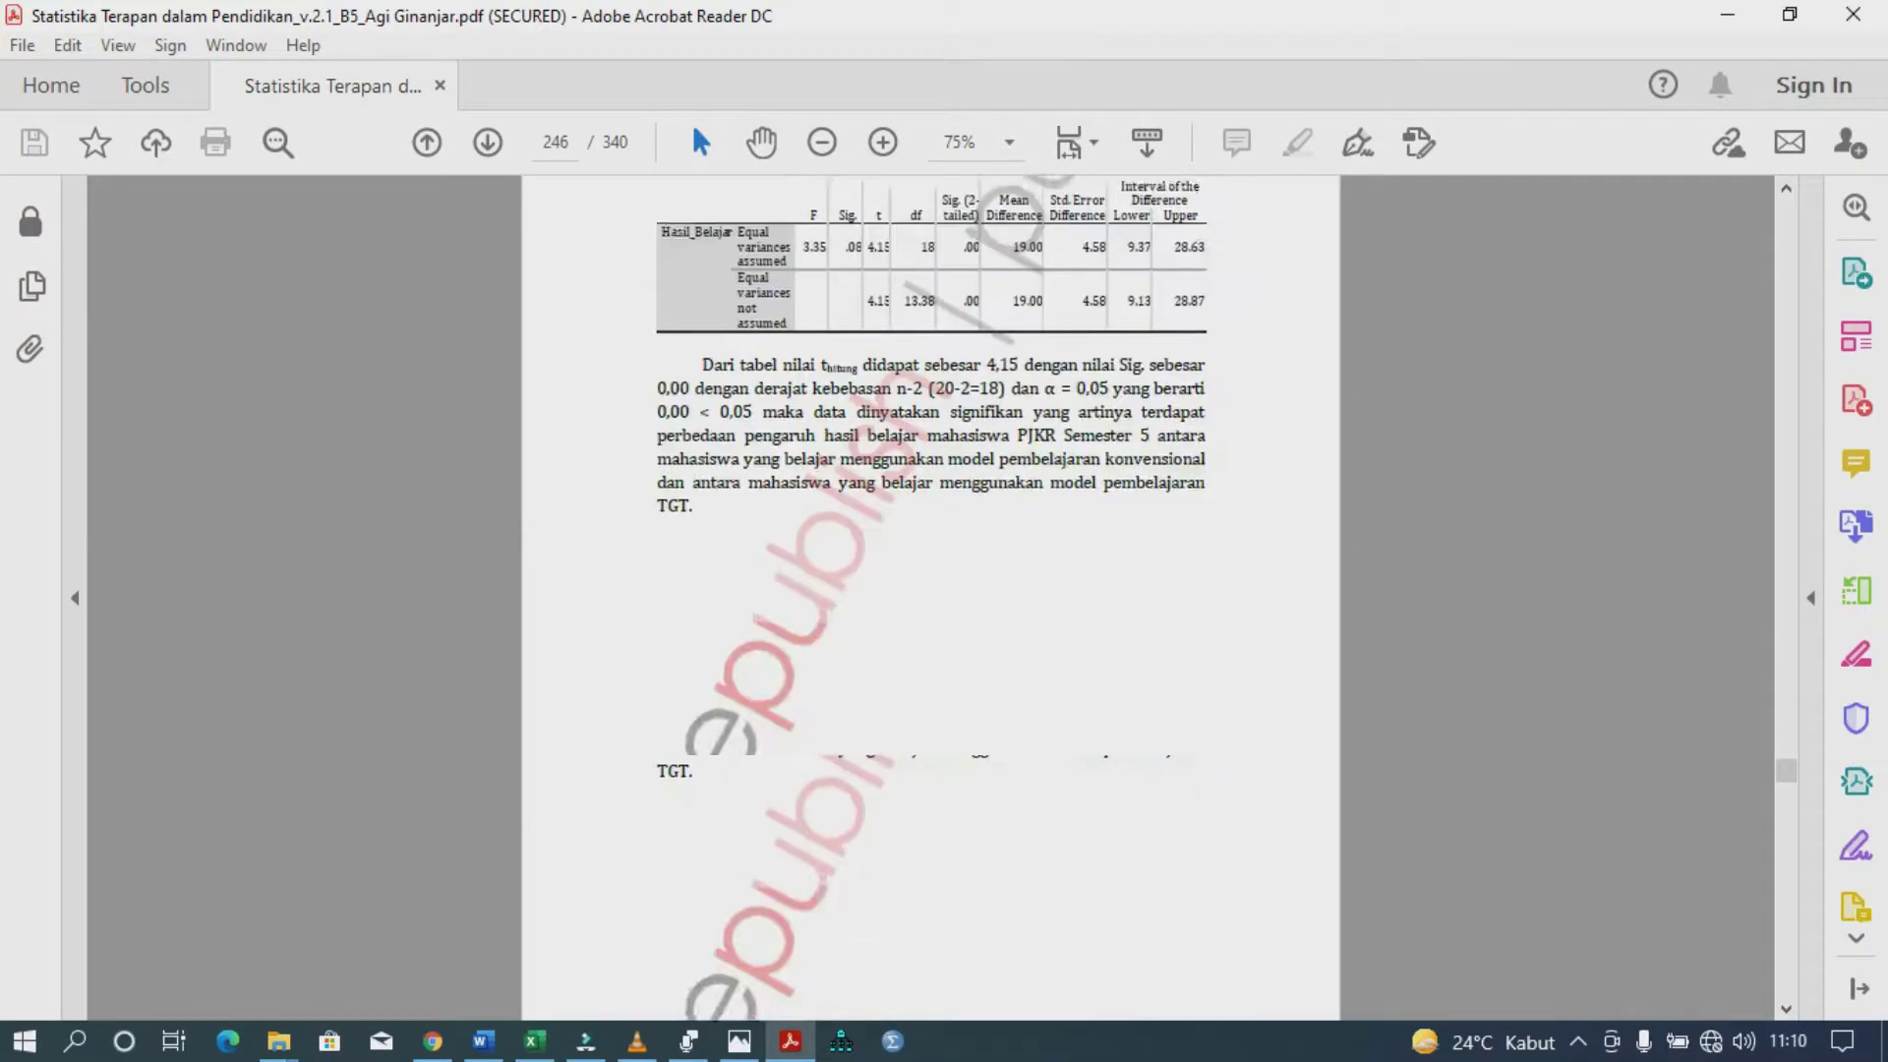
scroll(930, 598, down, 5)
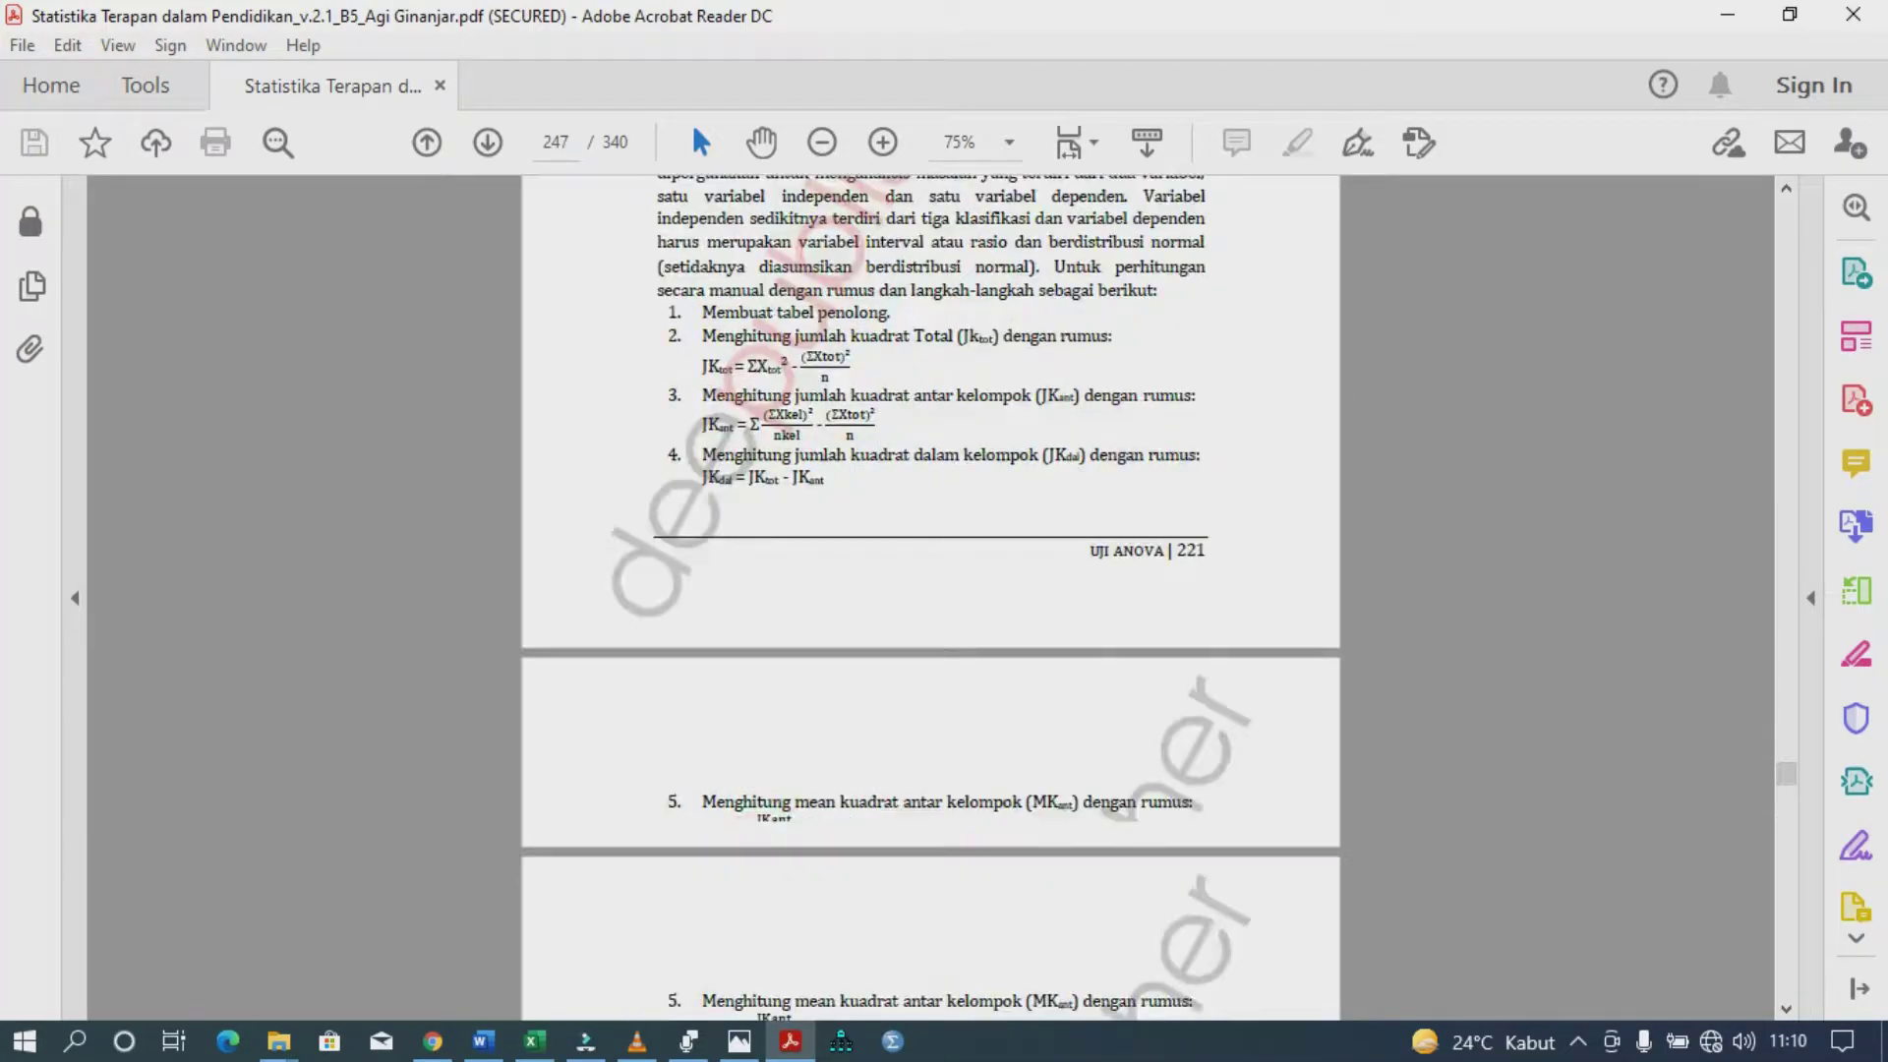
scroll(931, 598, down, 10)
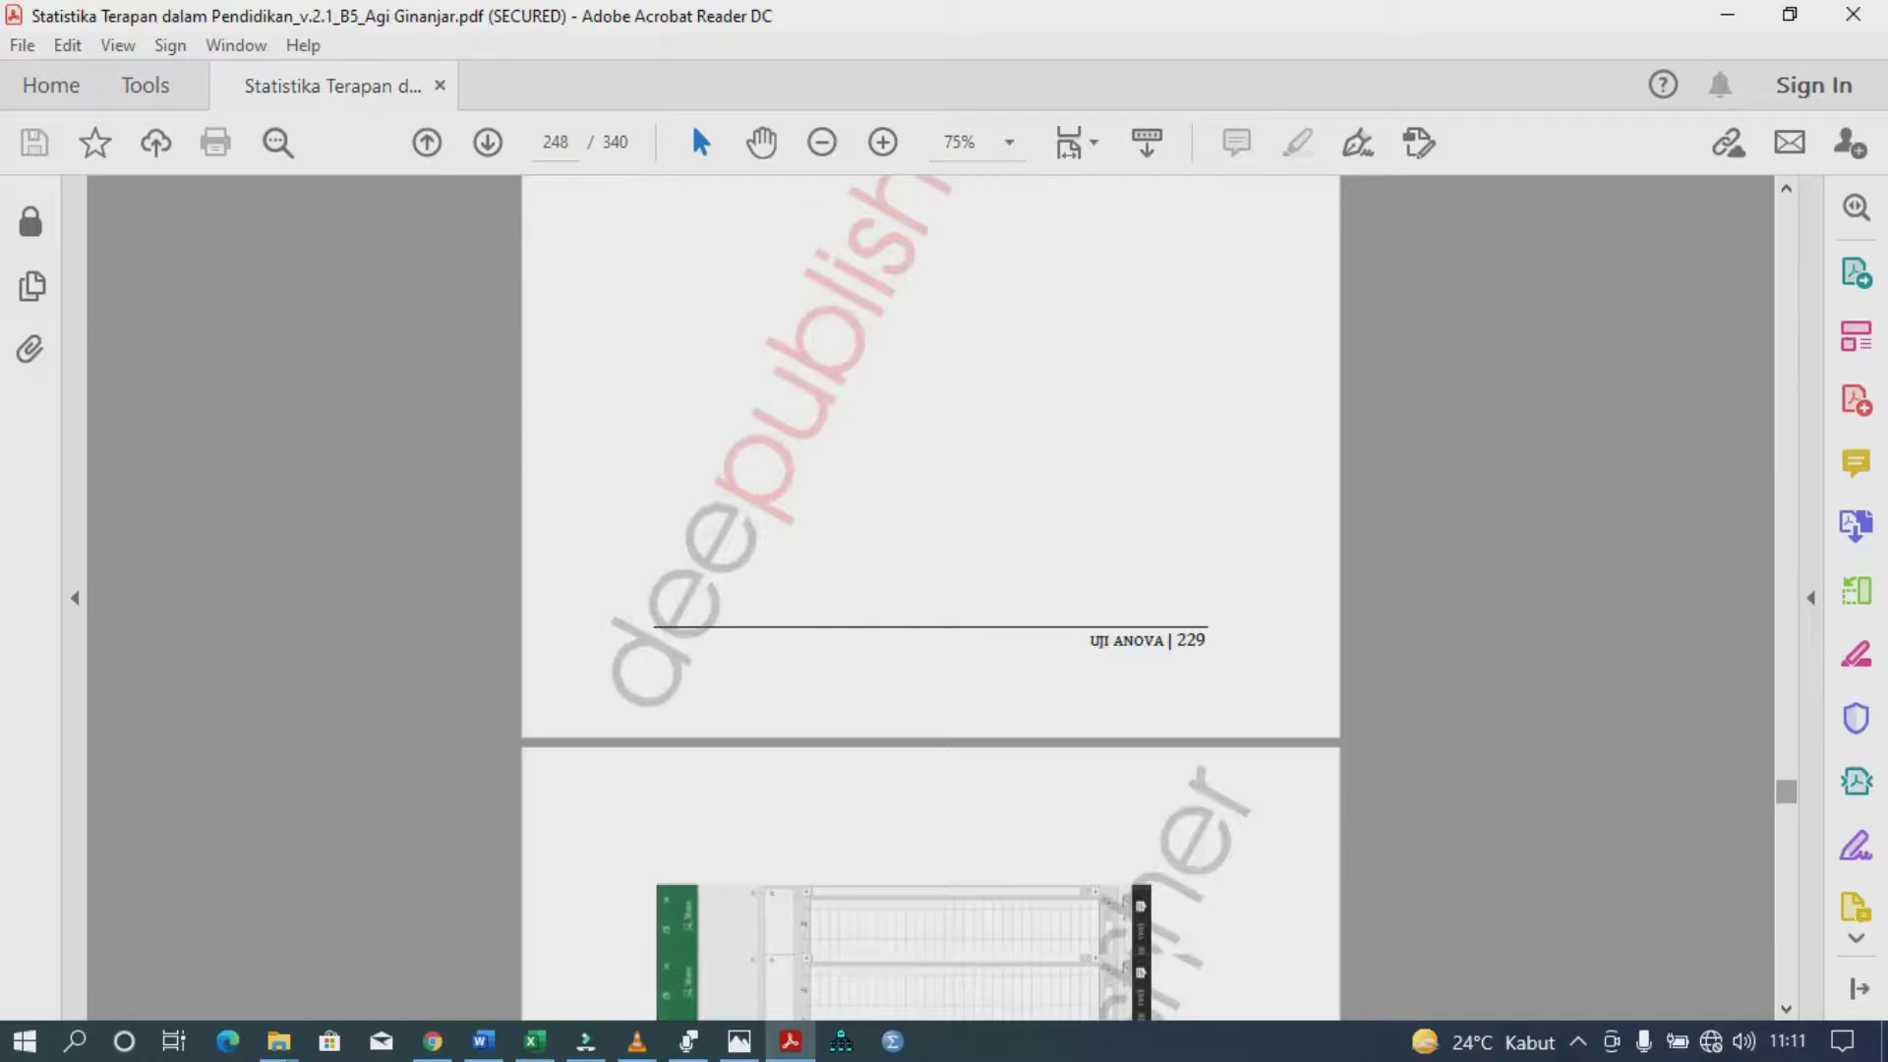
scroll(930, 597, down, 15)
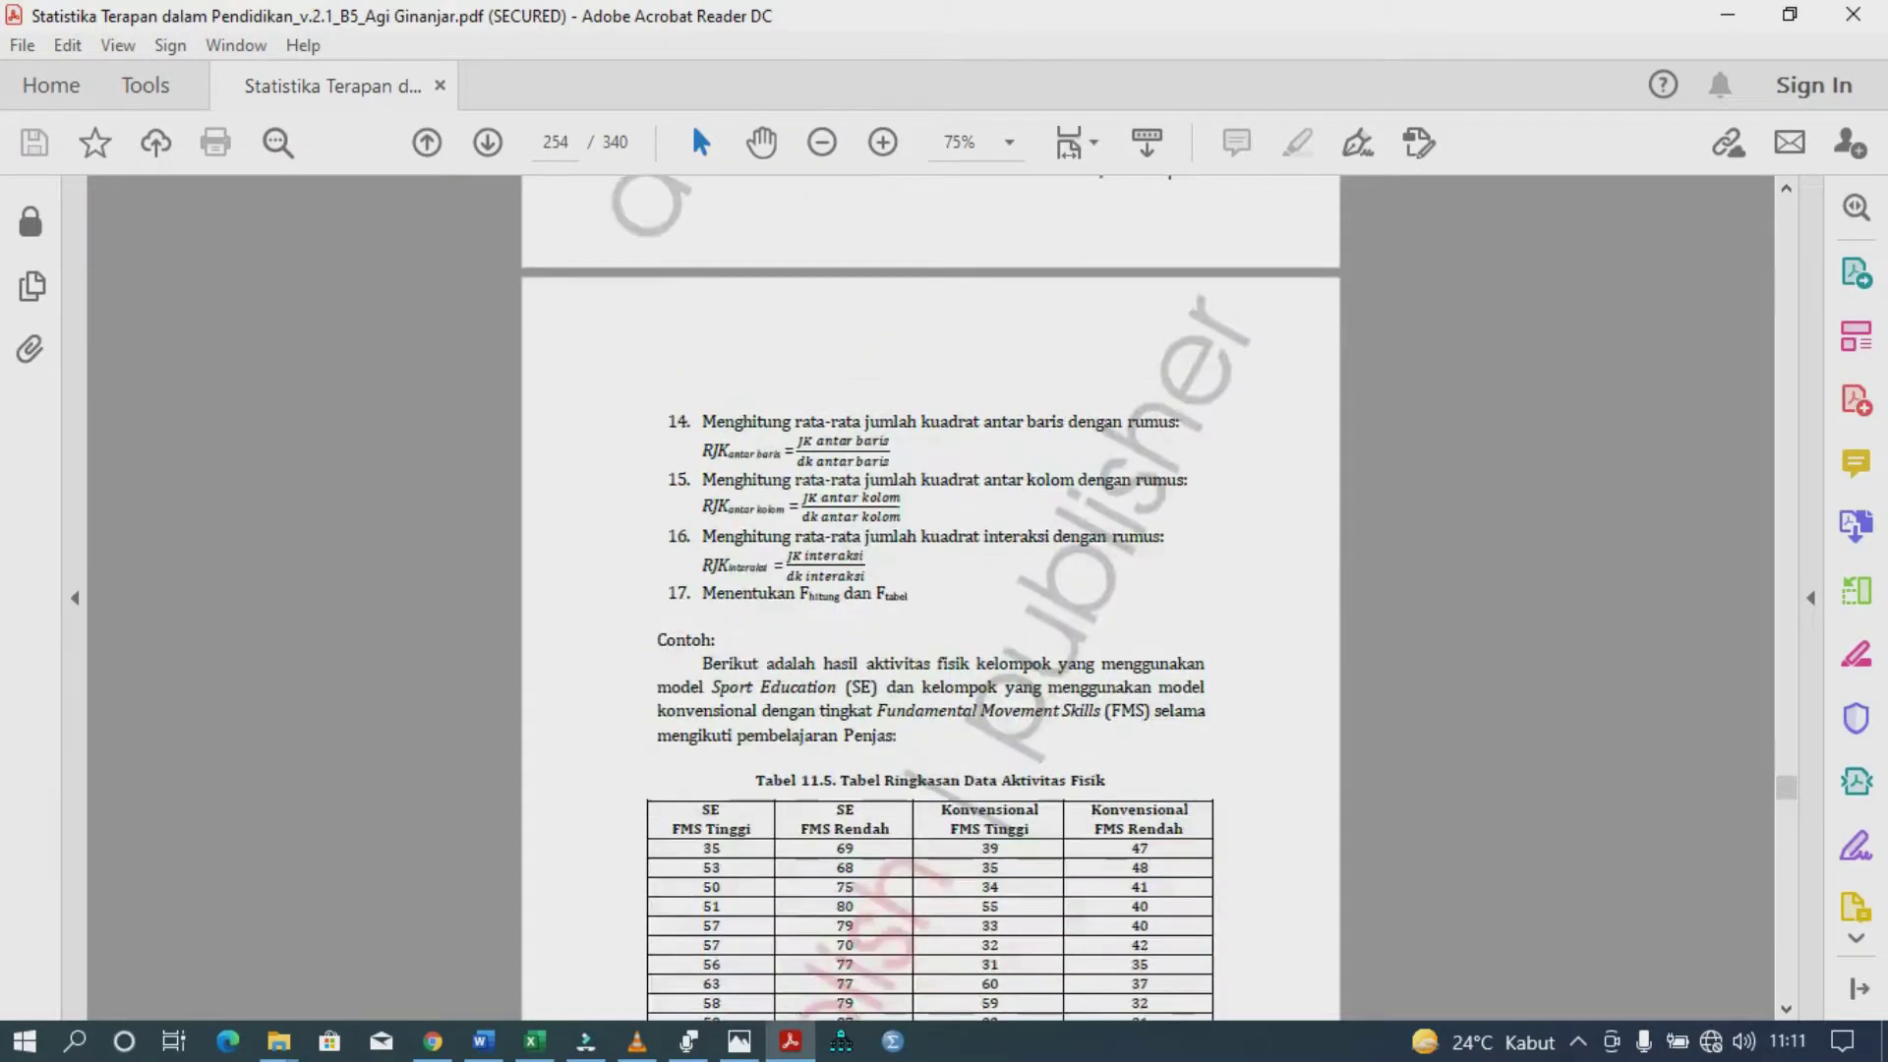
scroll(930, 597, up, 10)
scroll(931, 598, down, 5)
scroll(930, 598, down, 4)
scroll(930, 598, up, 3)
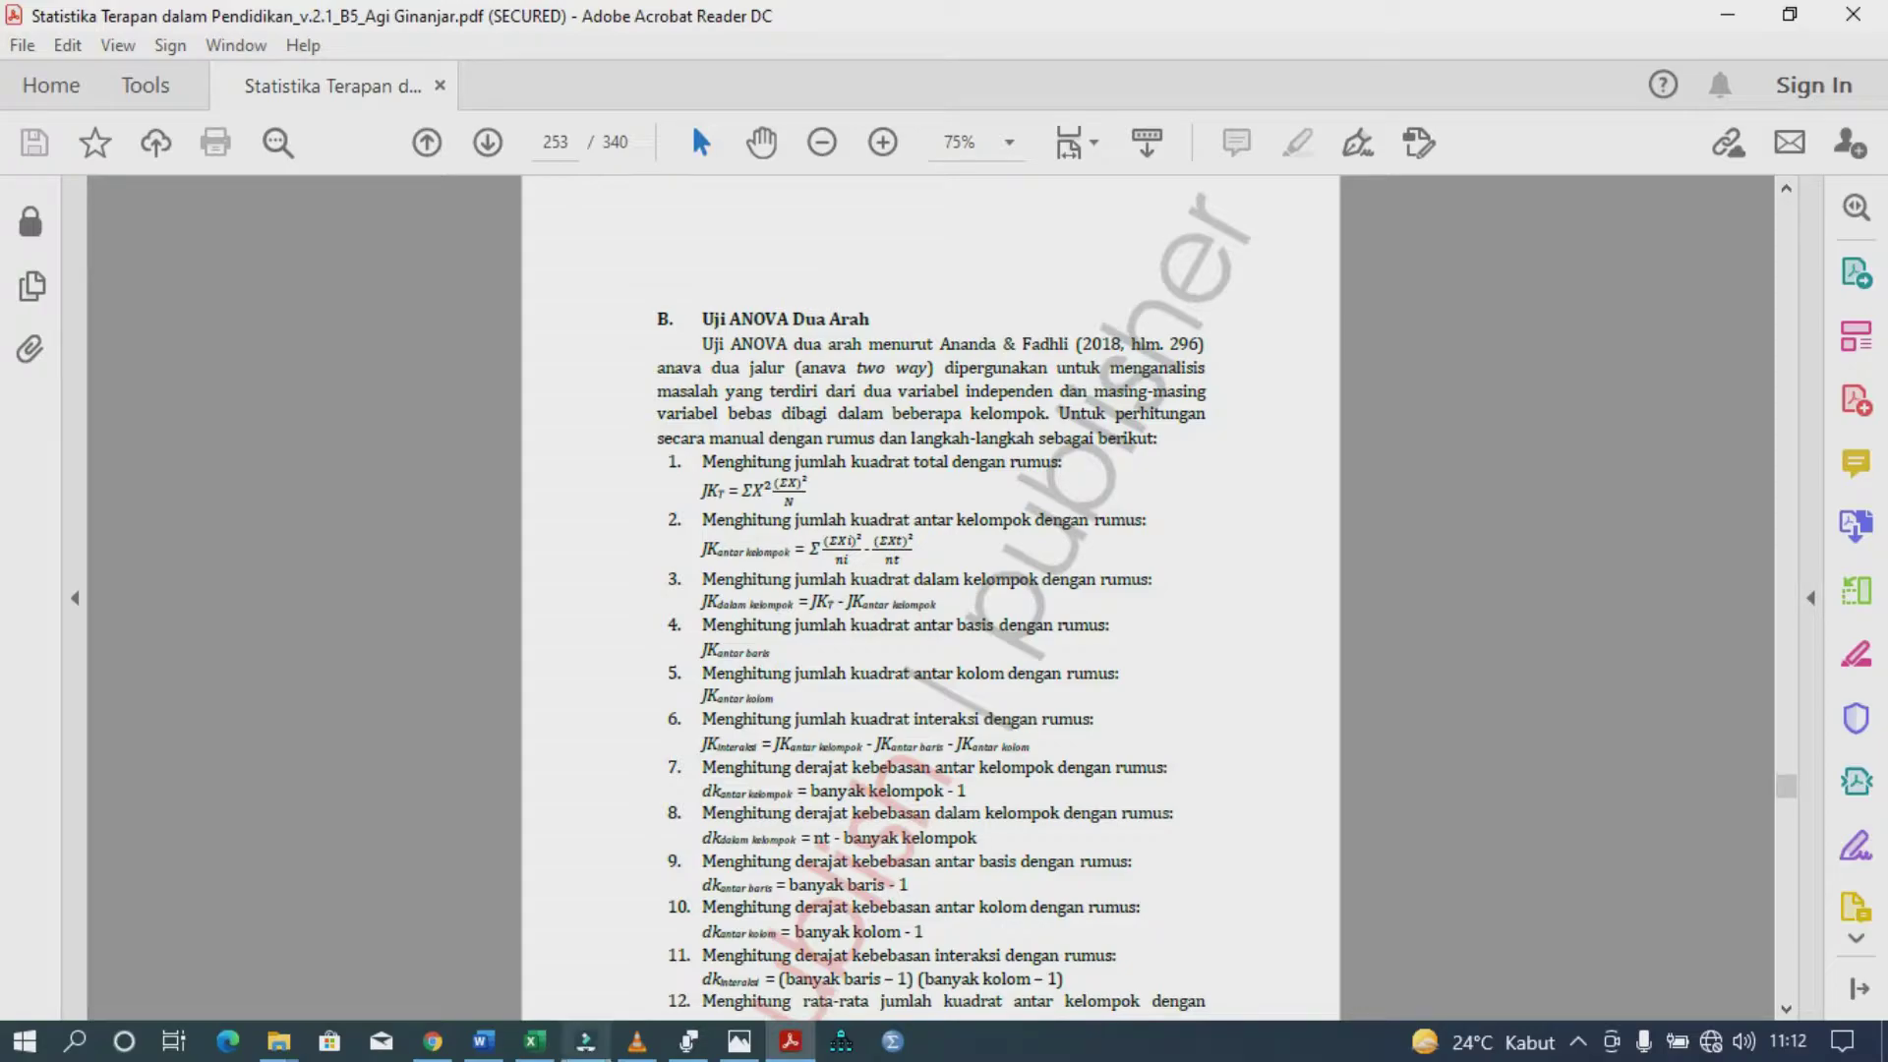
- Switch to the Excel workbook and fill F2:F15 of the anova2 sheet with the group label "SE"
click(534, 1042)
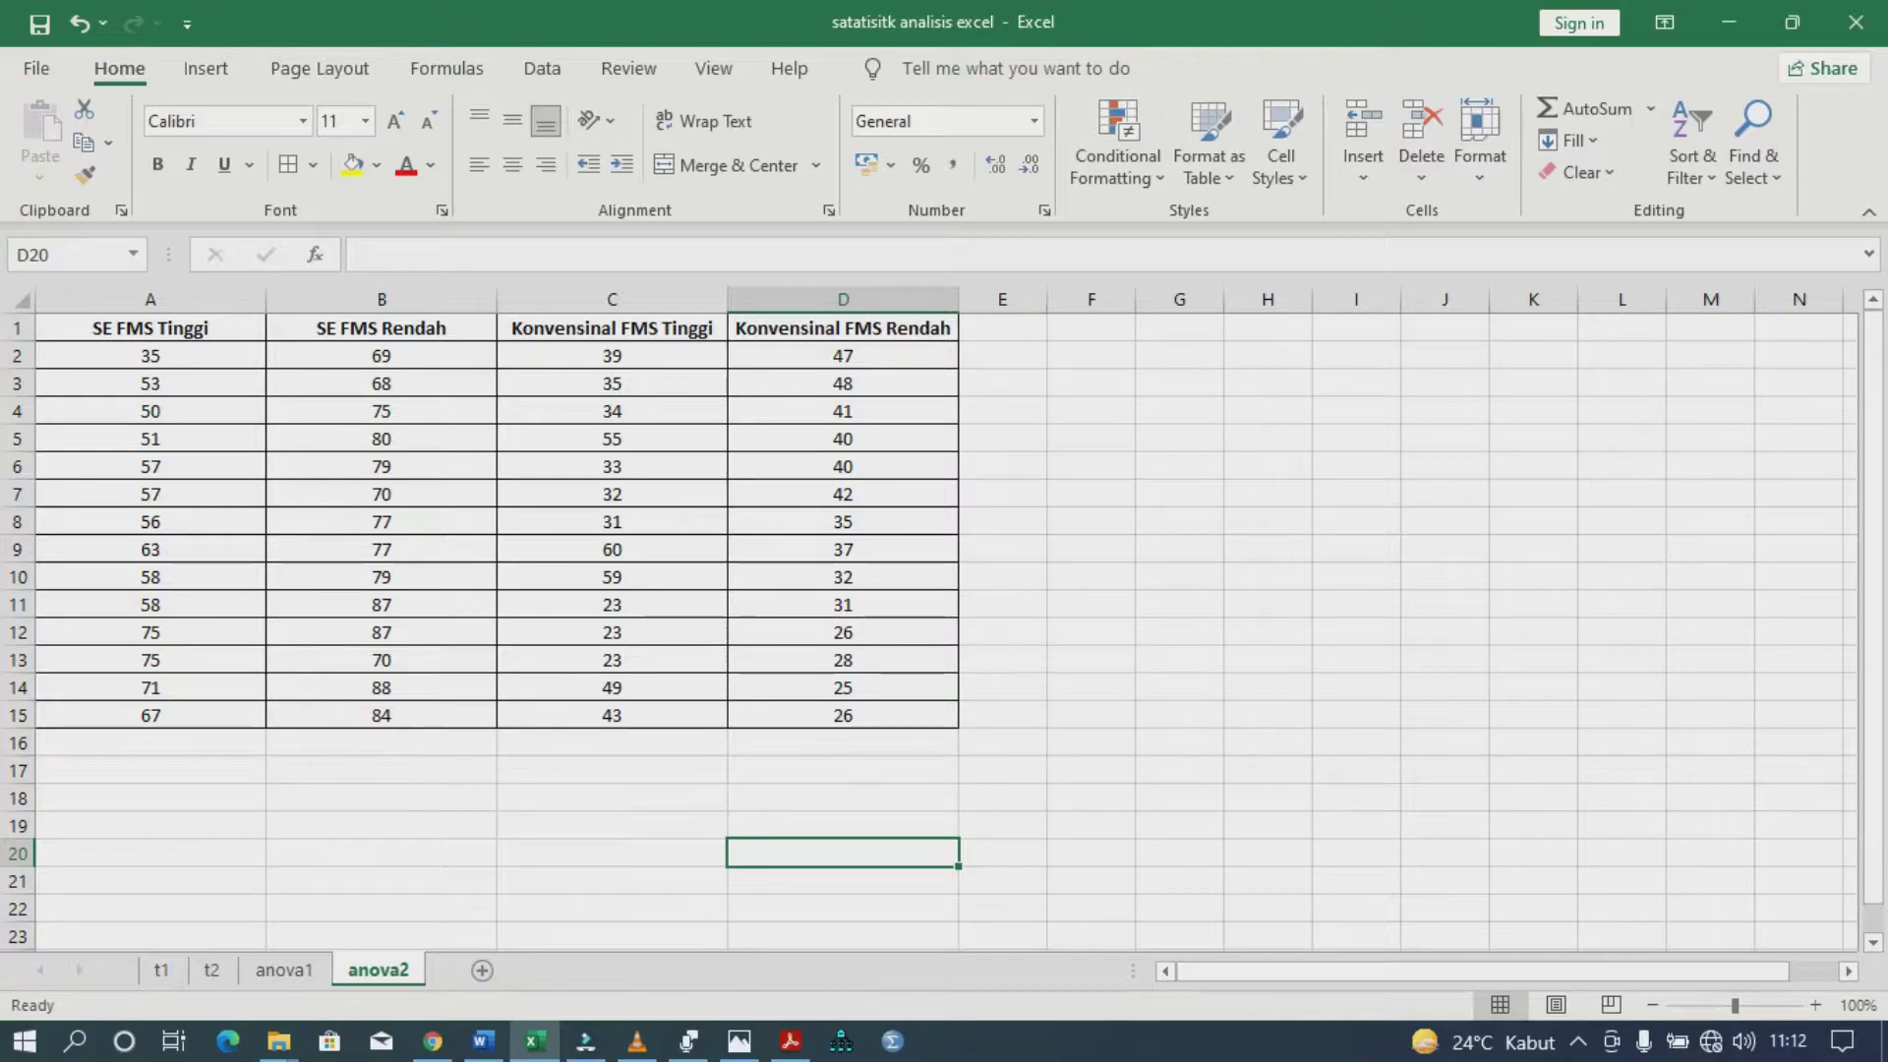
click(1091, 356)
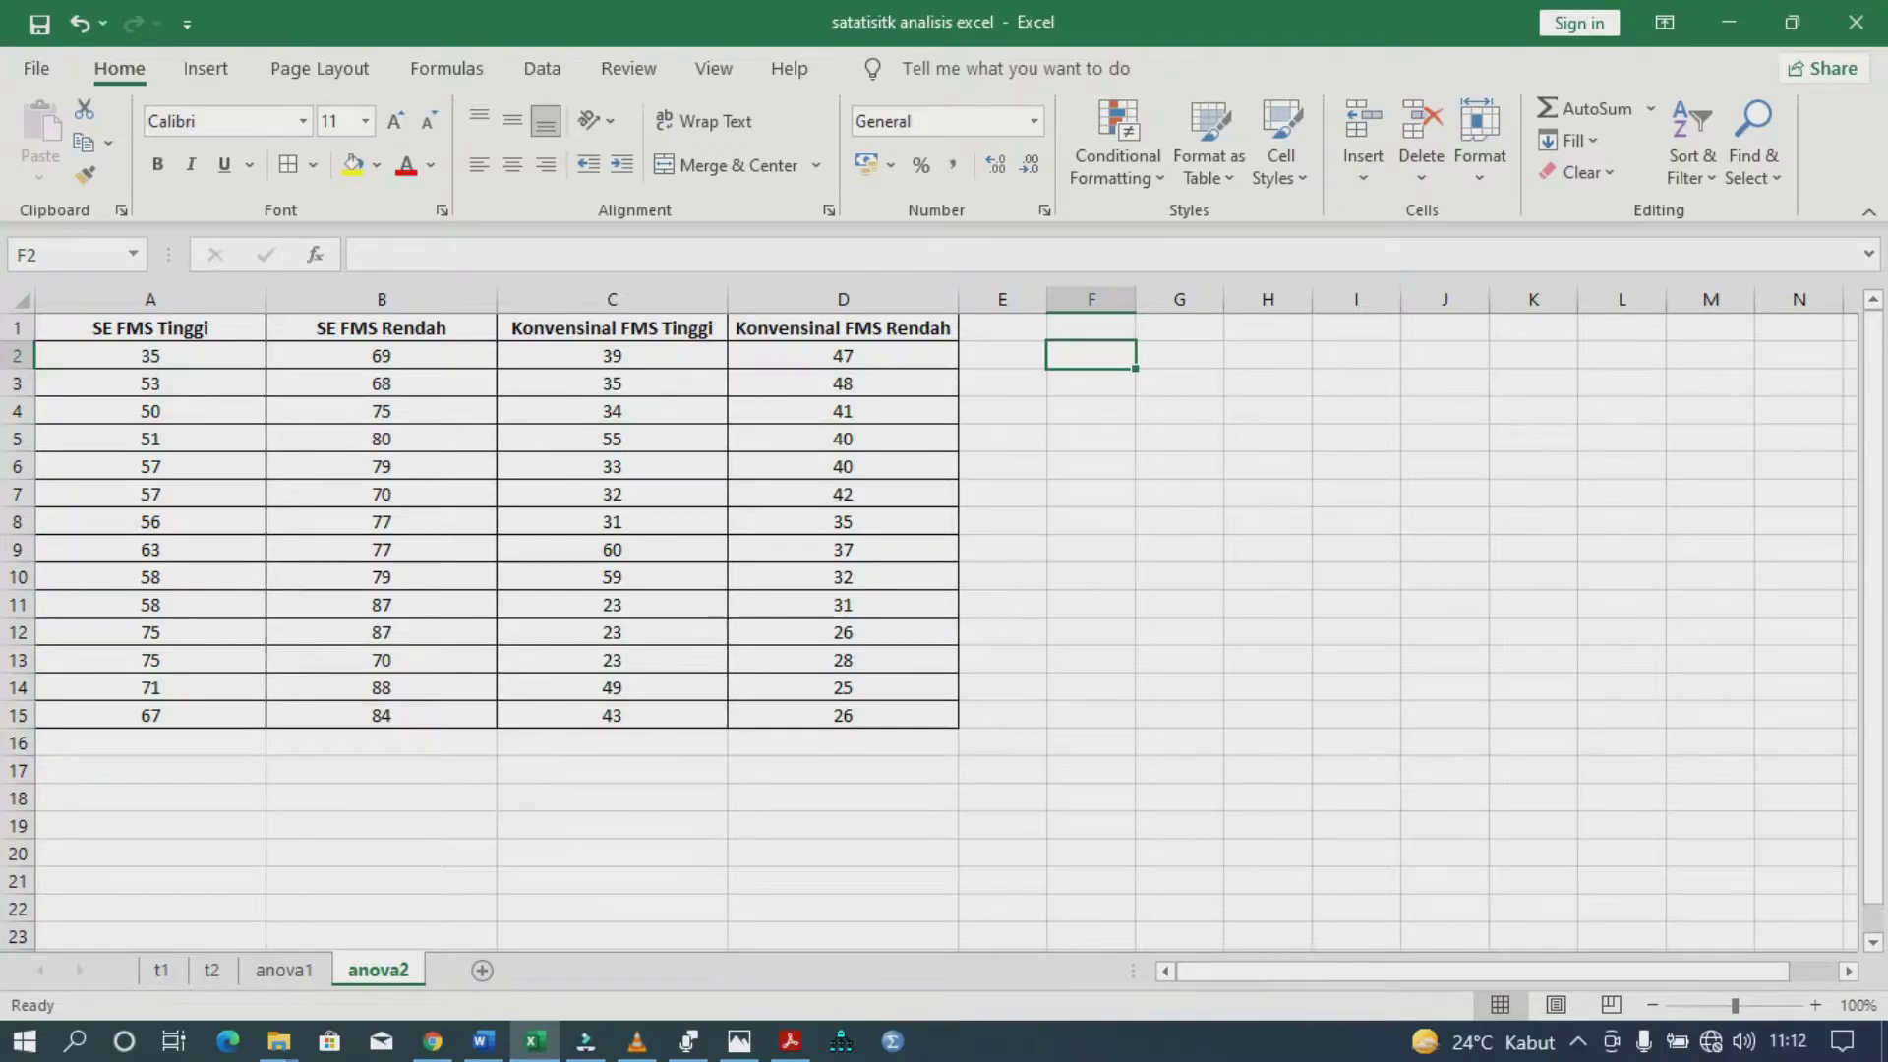
text(SE)
click(1092, 522)
click(1092, 356)
drag(1135, 368, 1138, 727)
key(ctrl+F1)
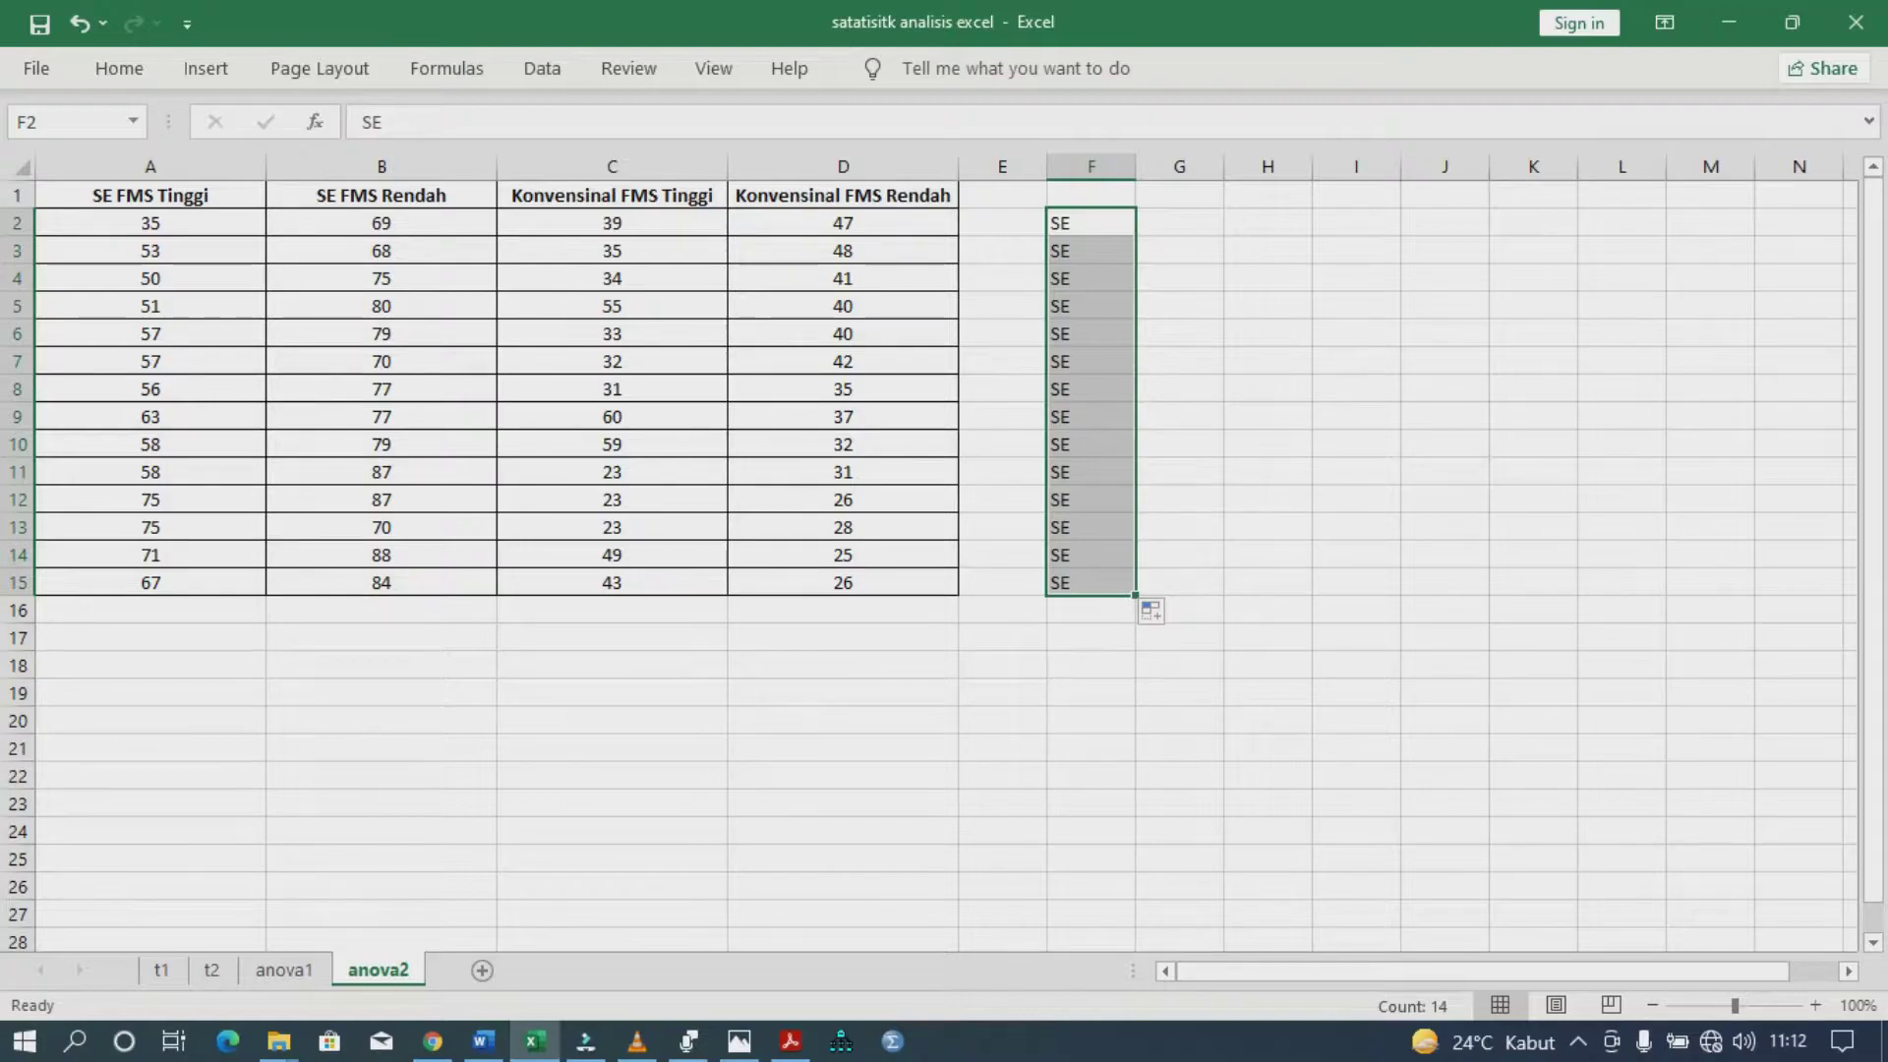
- Enter "konvensional" in F16 and widen column F to fit the label
click(1090, 611)
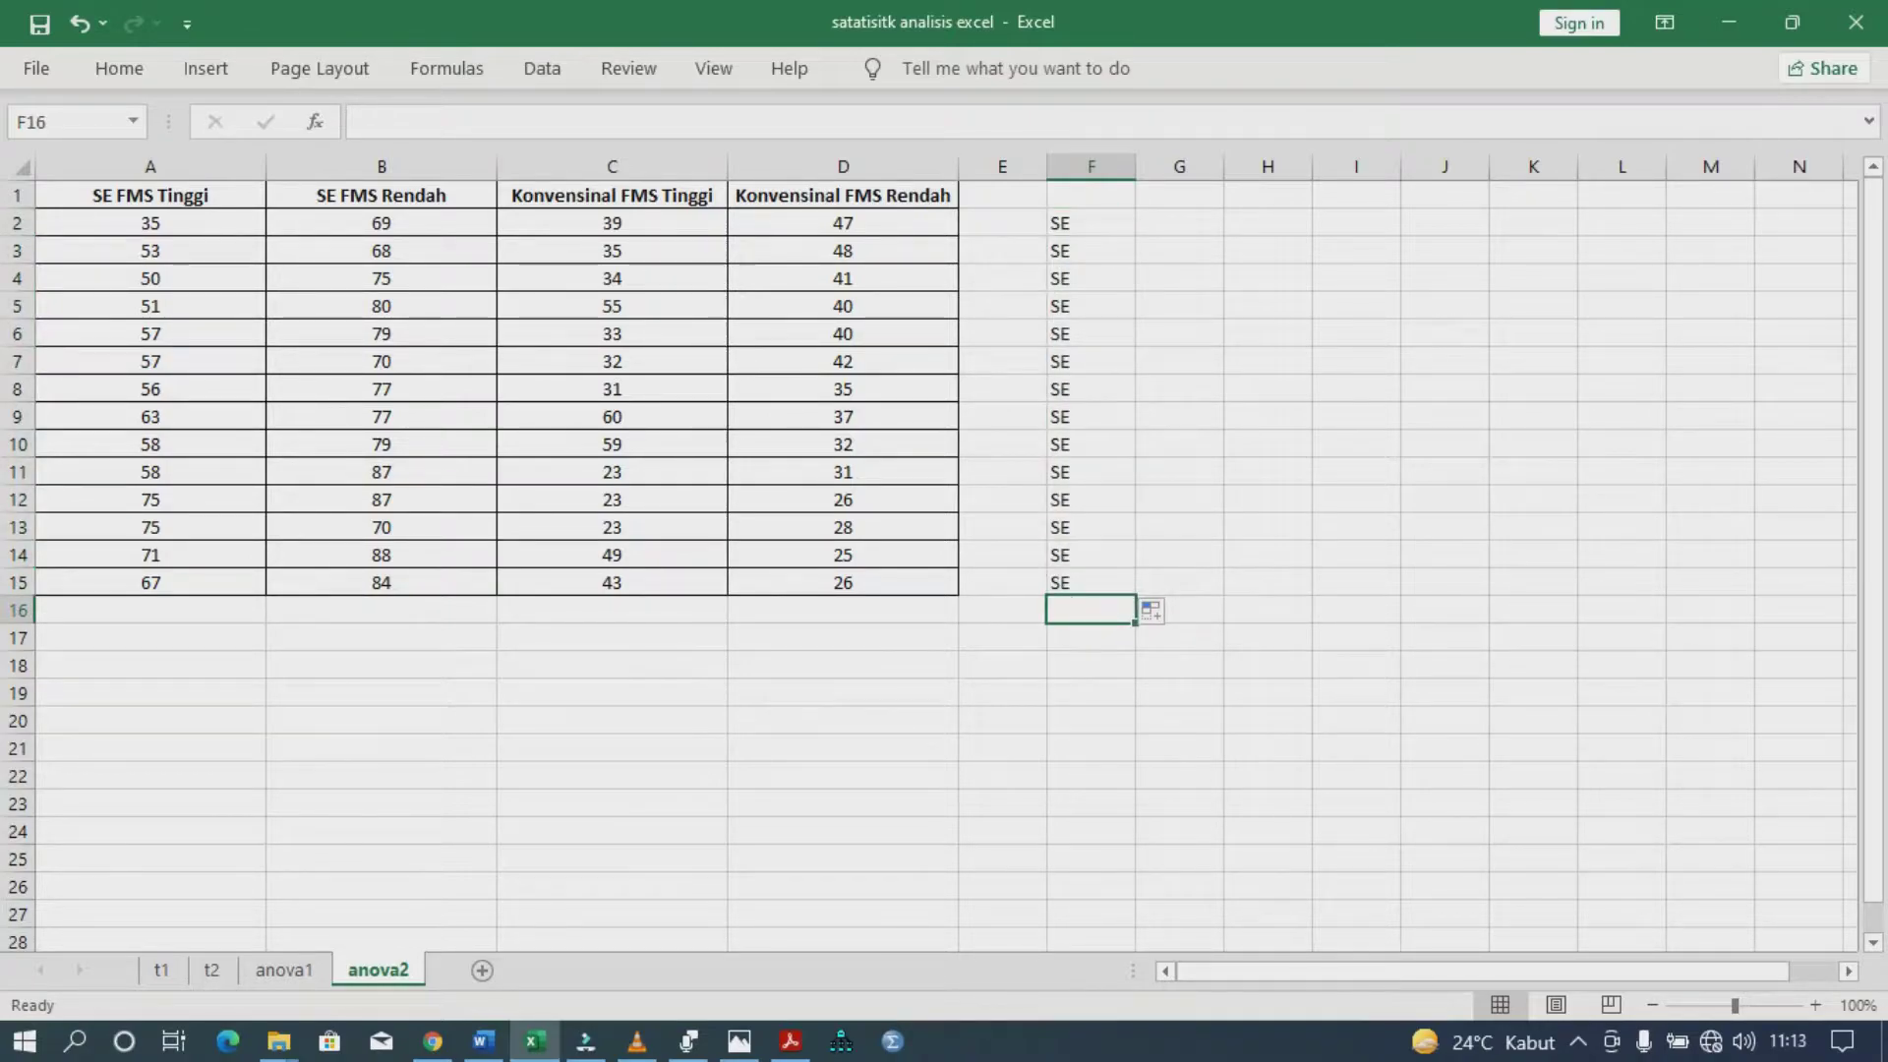
text(konvn)
key(BackSpace)
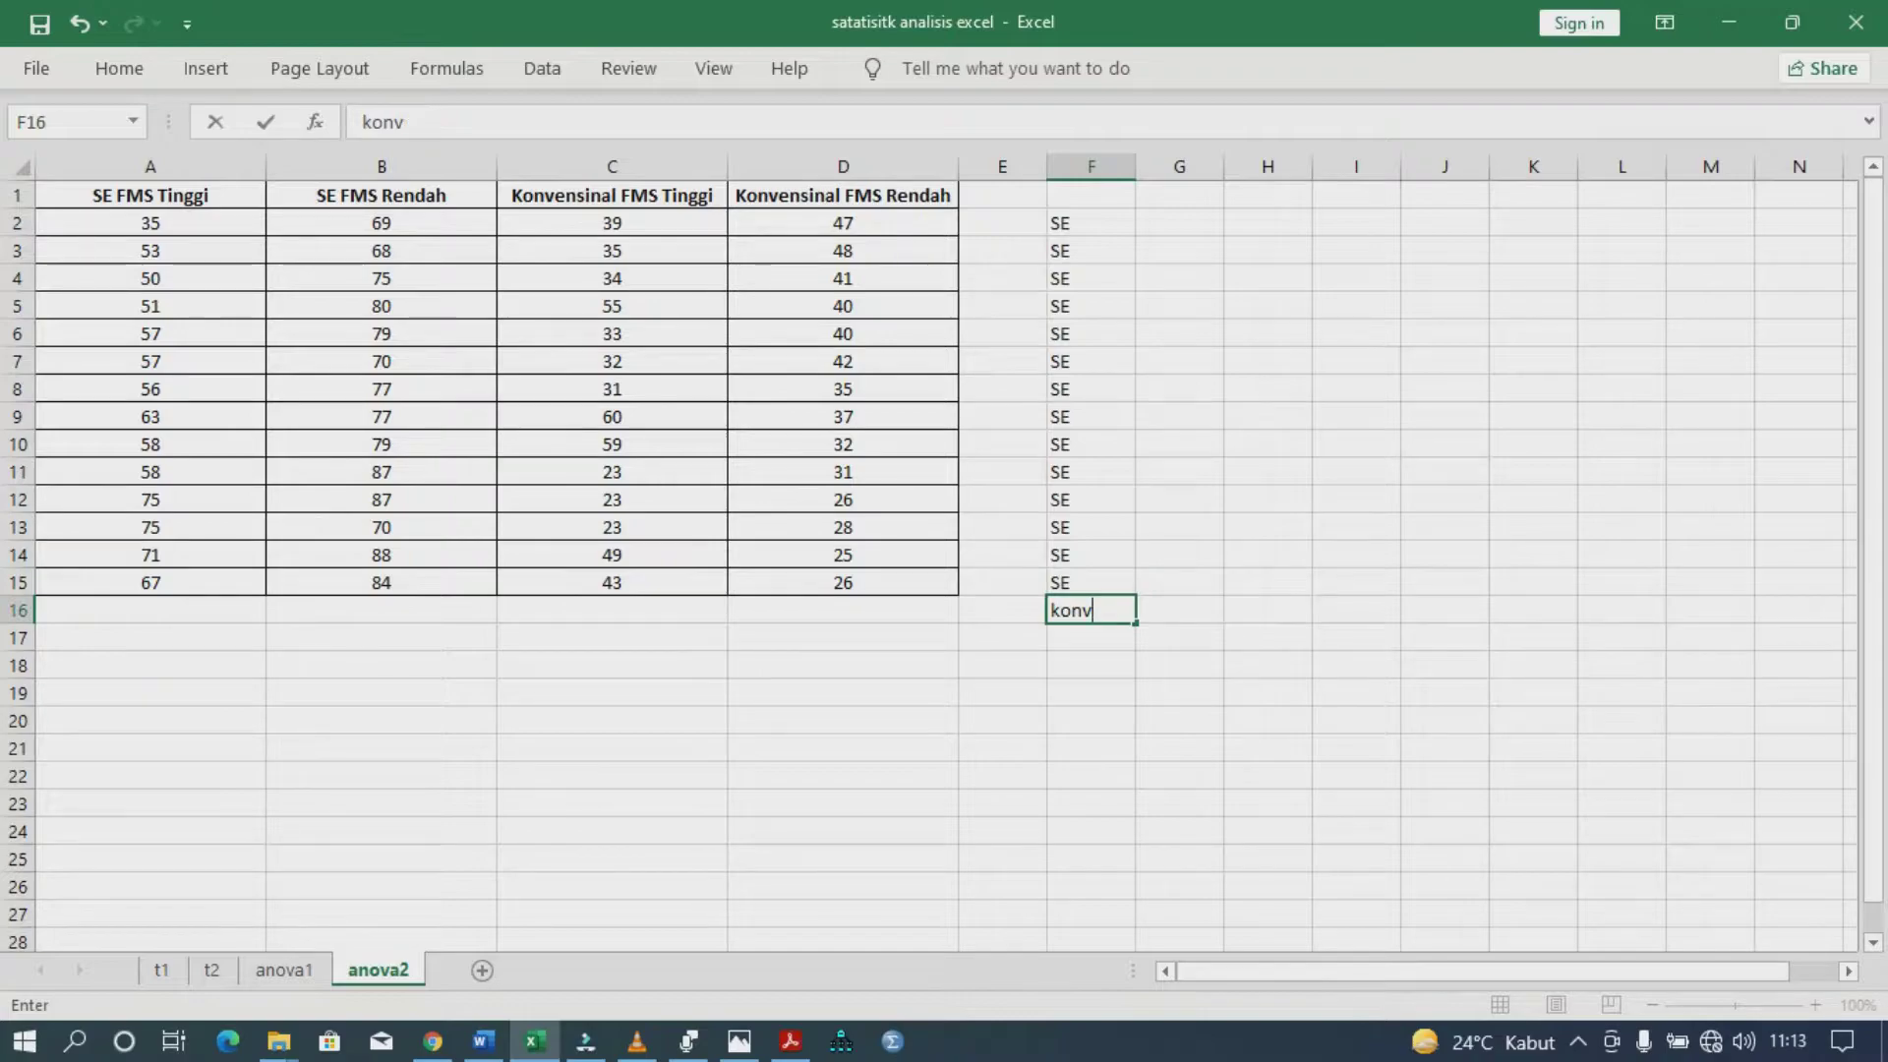
text(ensional)
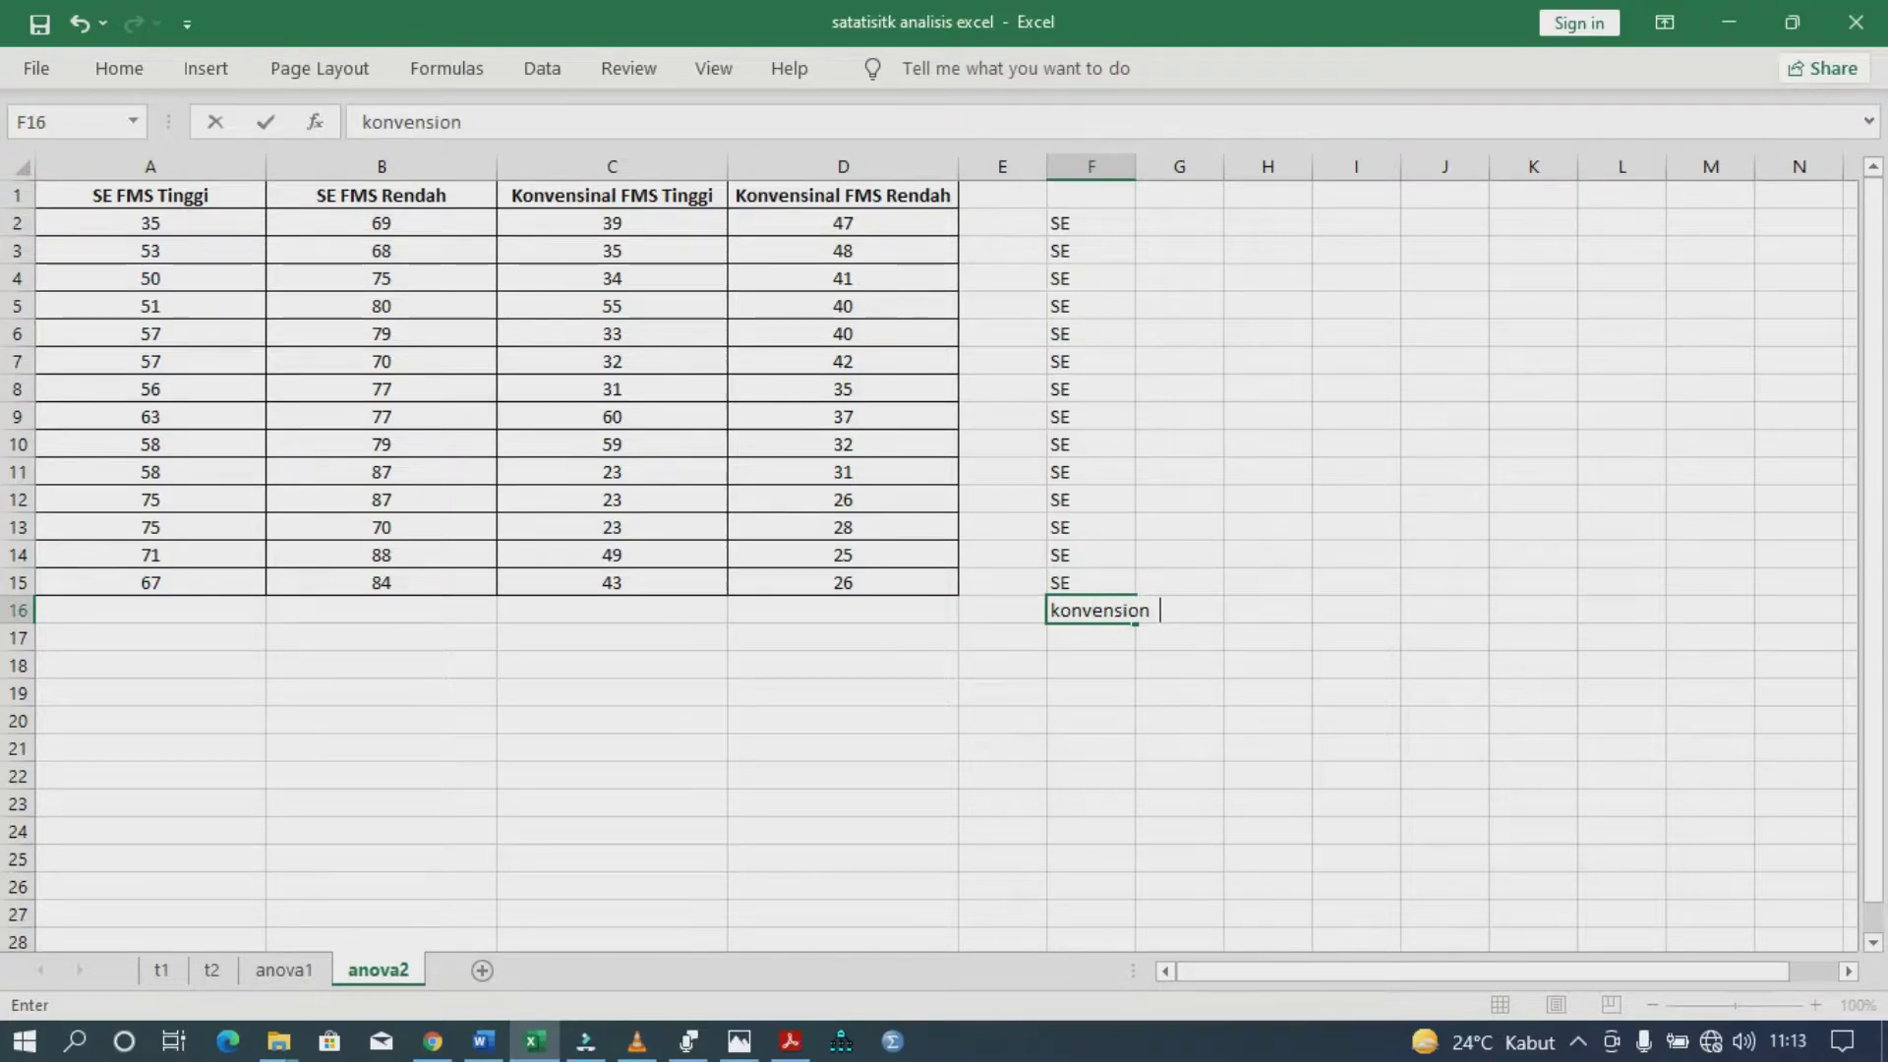
click(1267, 776)
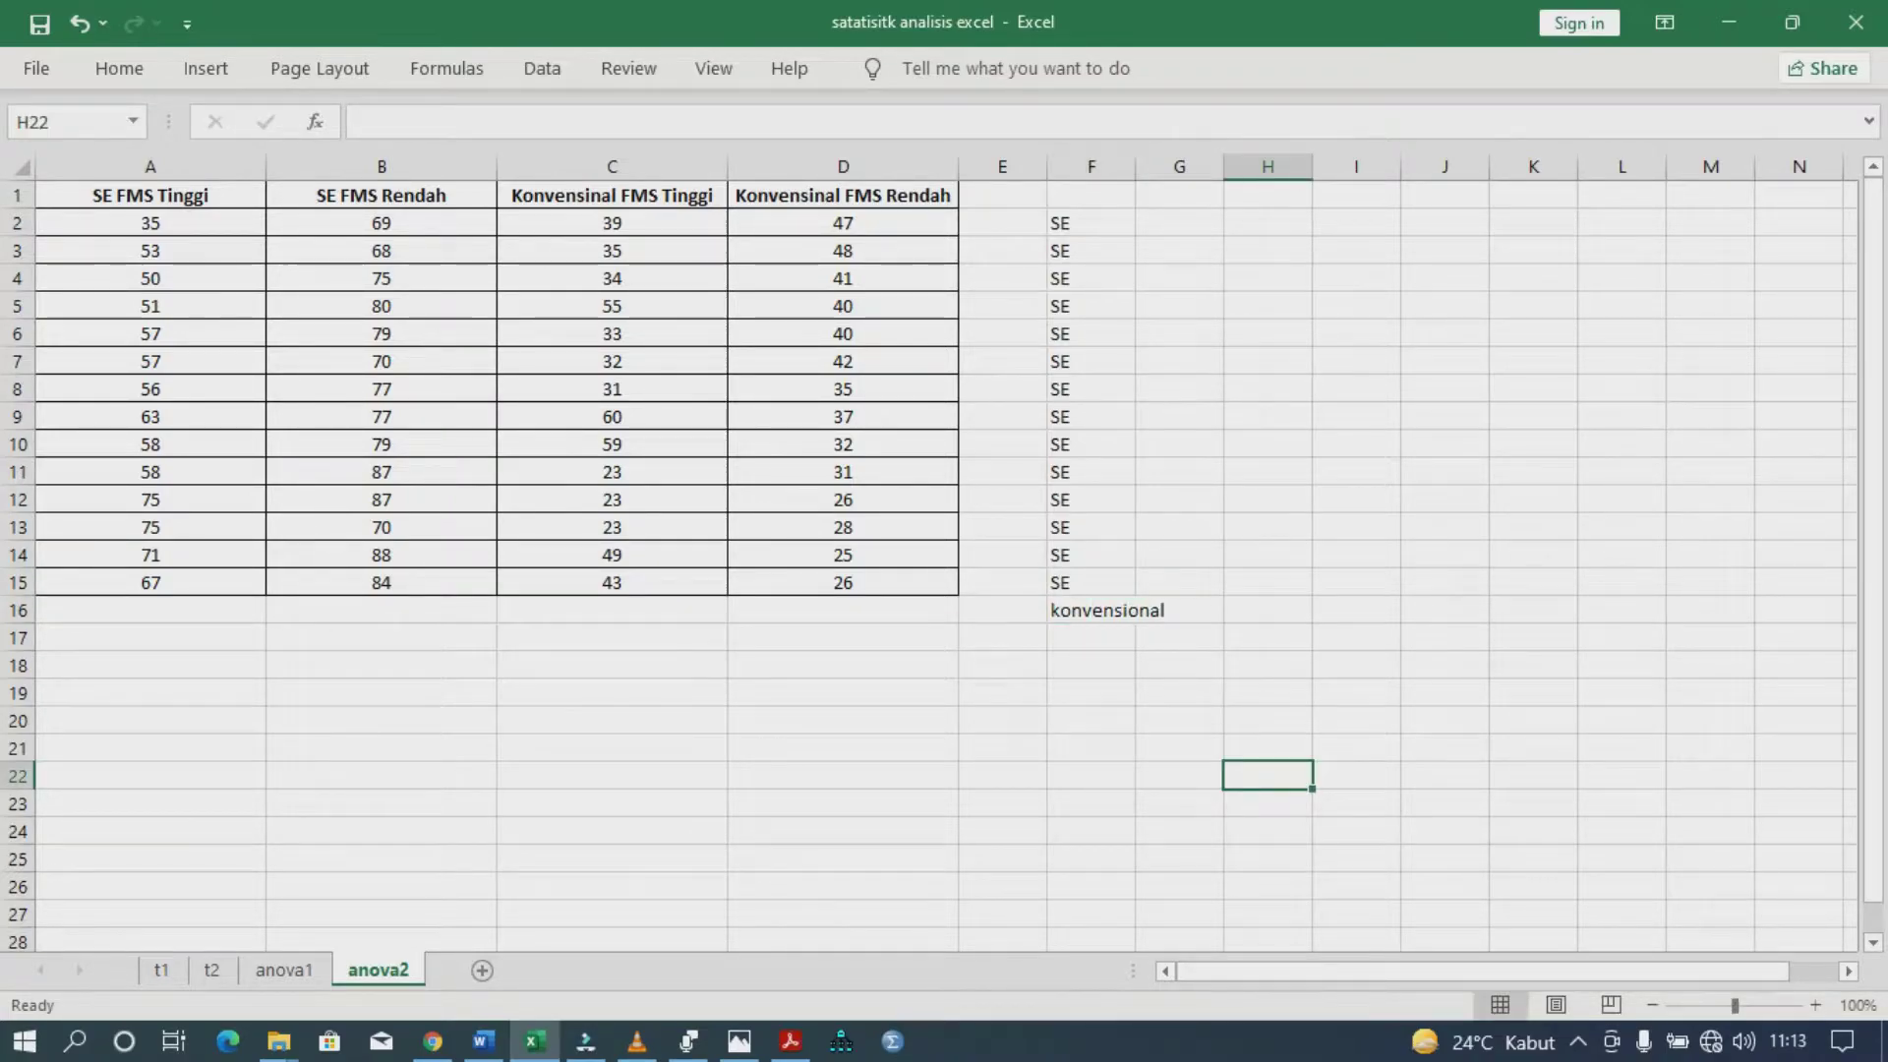
drag(1135, 167, 1171, 166)
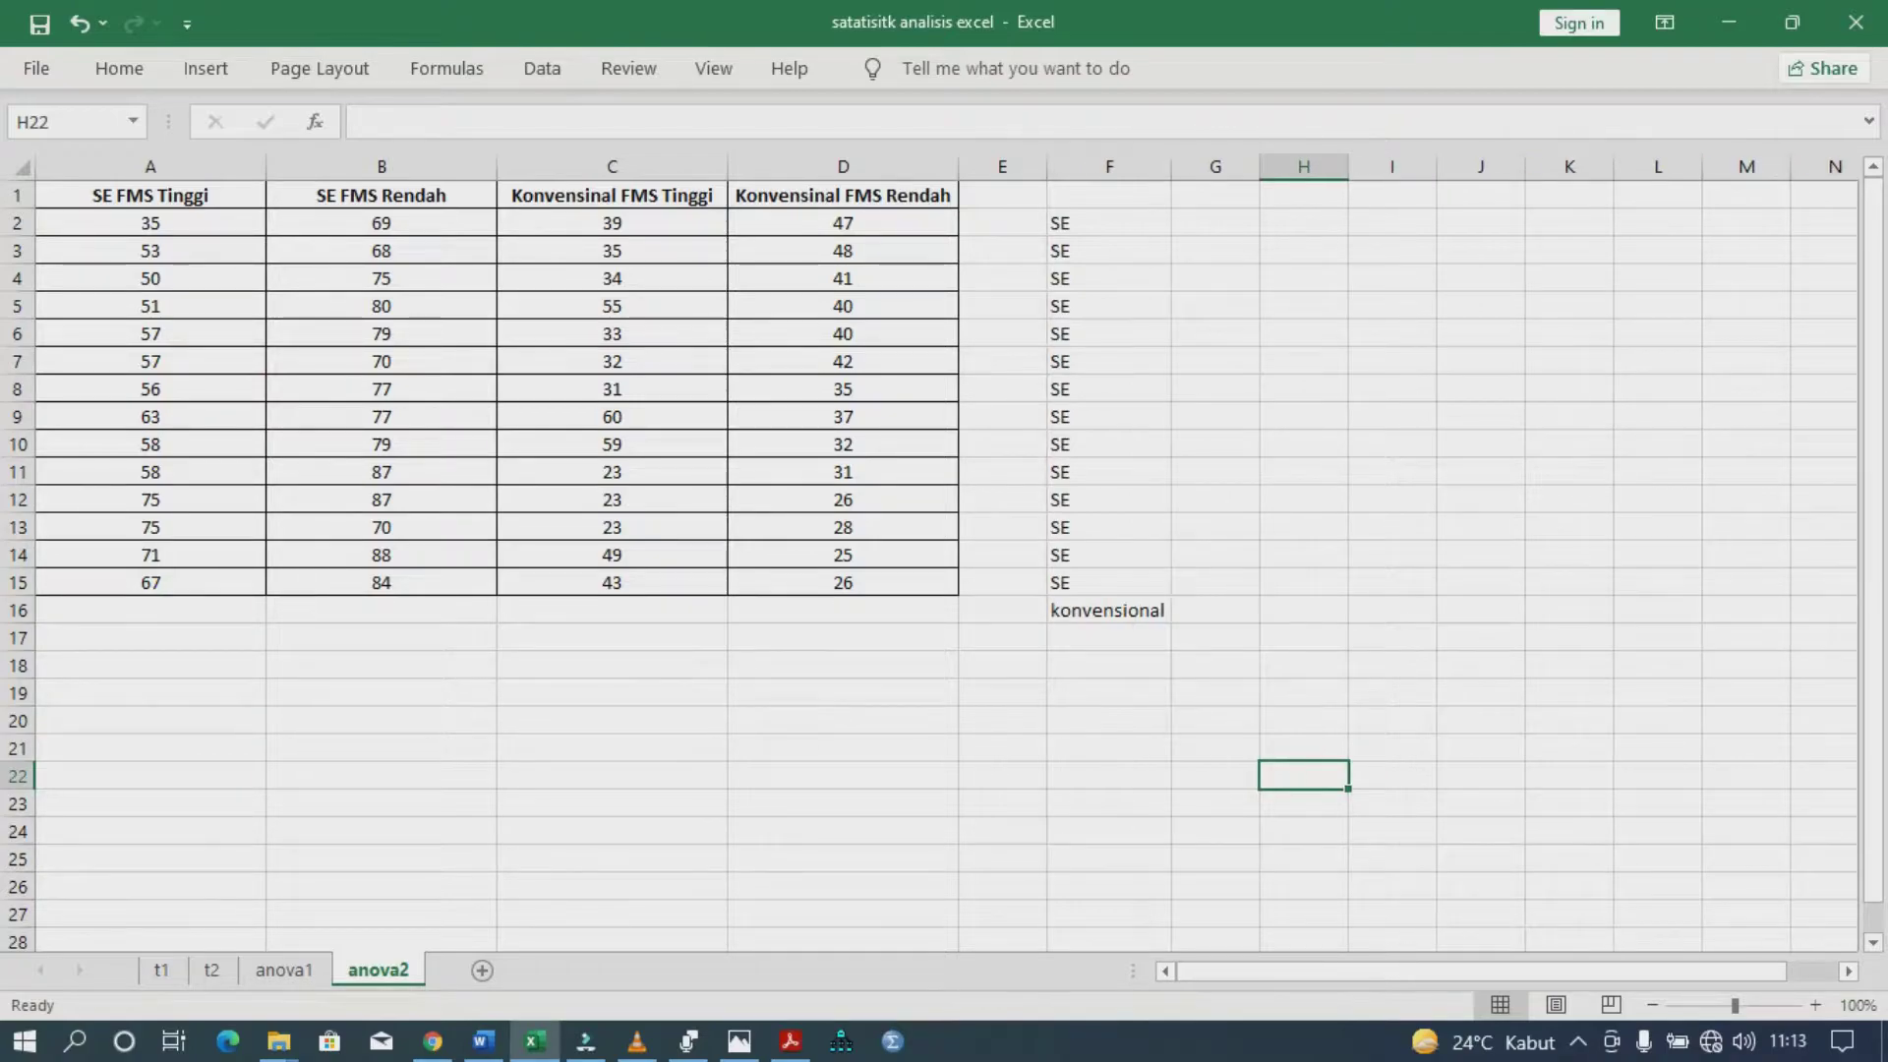
- Fill the "konvensional" label down from F16 to F25, clearing the extra entries in F26:F27
click(1101, 610)
drag(1171, 623, 1172, 924)
drag(1109, 610, 1109, 915)
click(1109, 887)
key(shift+Down)
key(Delete)
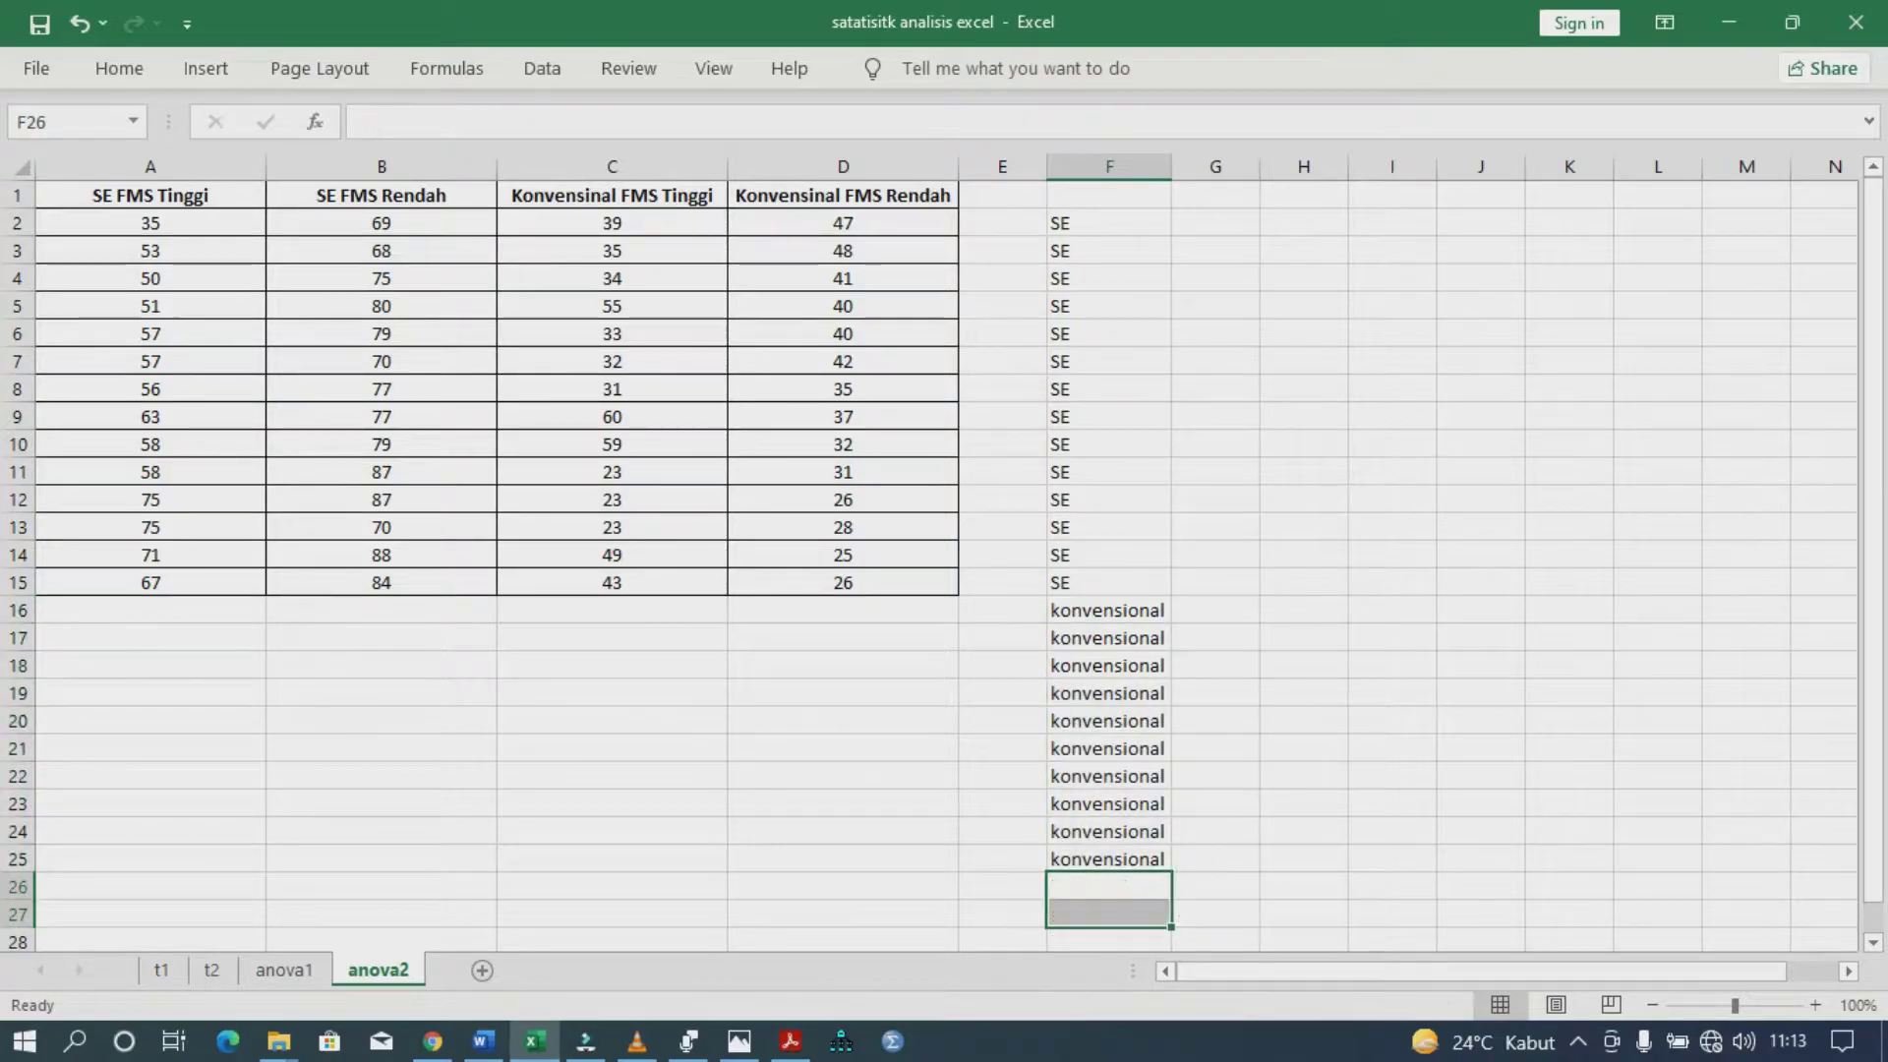
click(1215, 195)
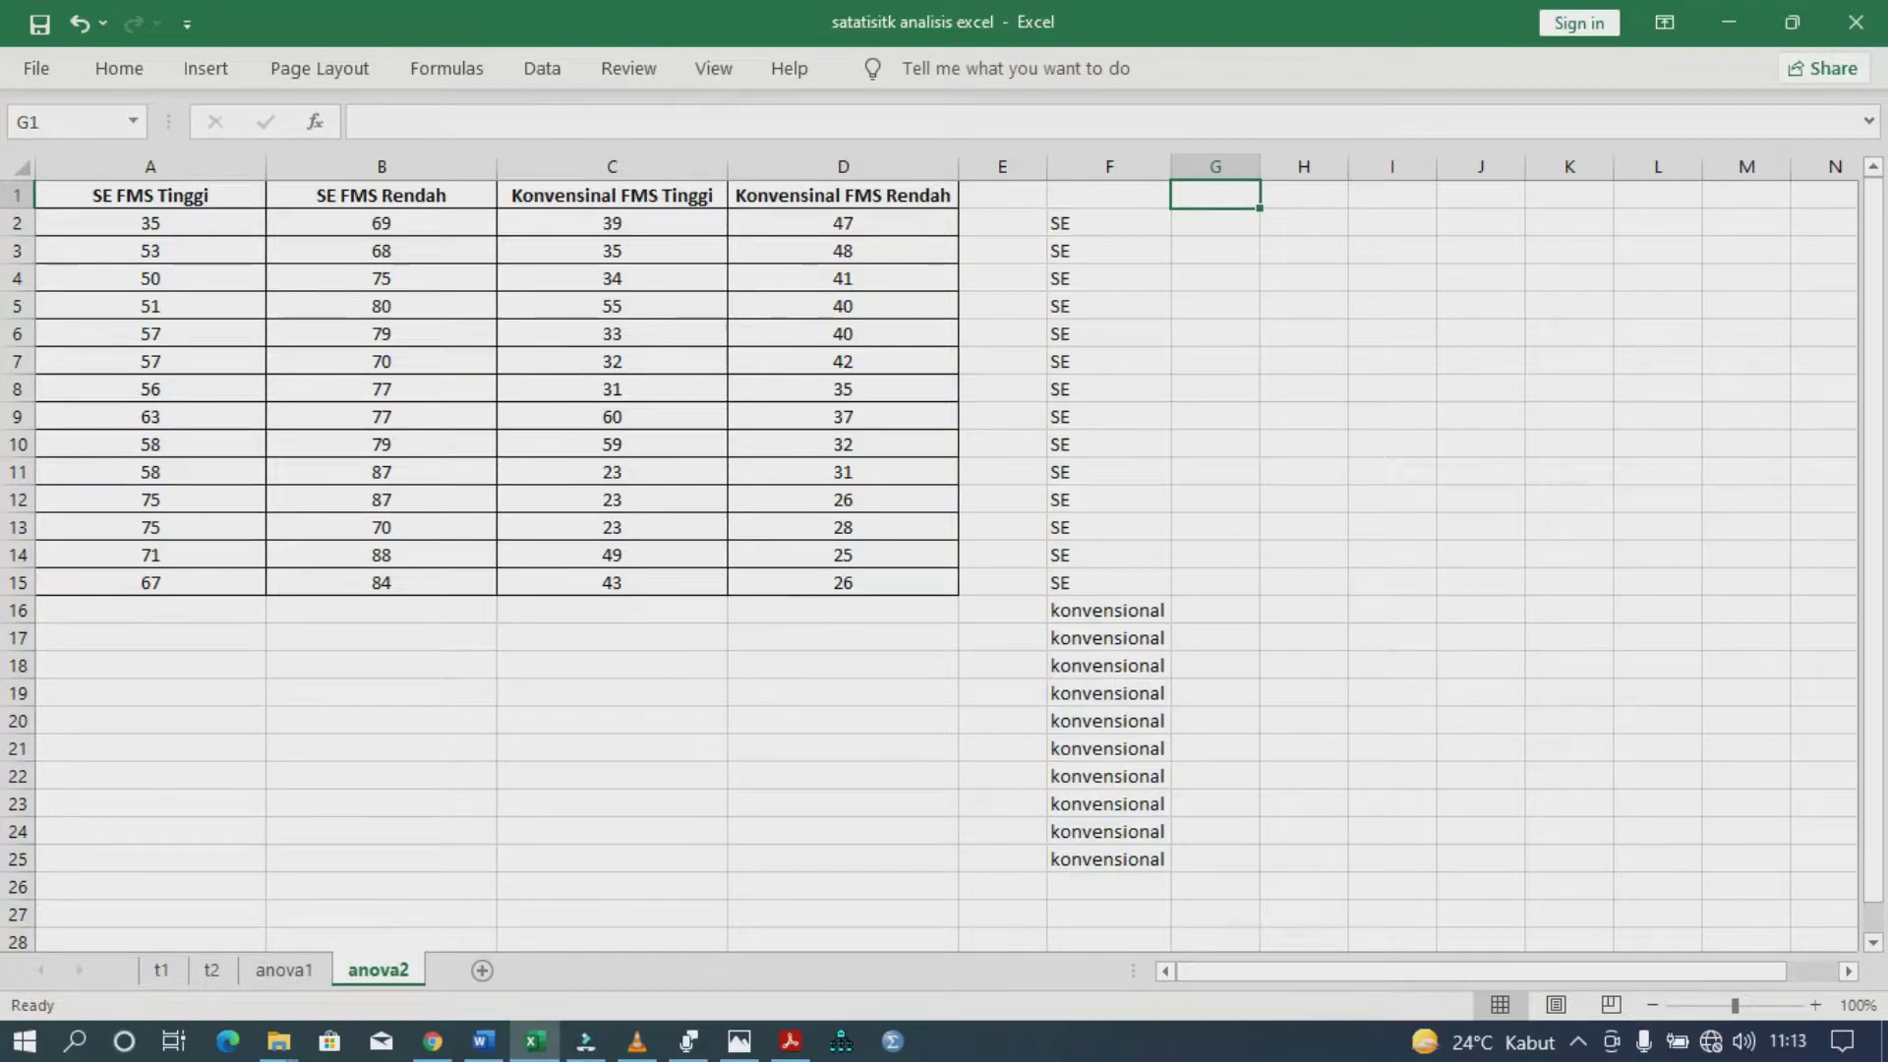
text(FMS )
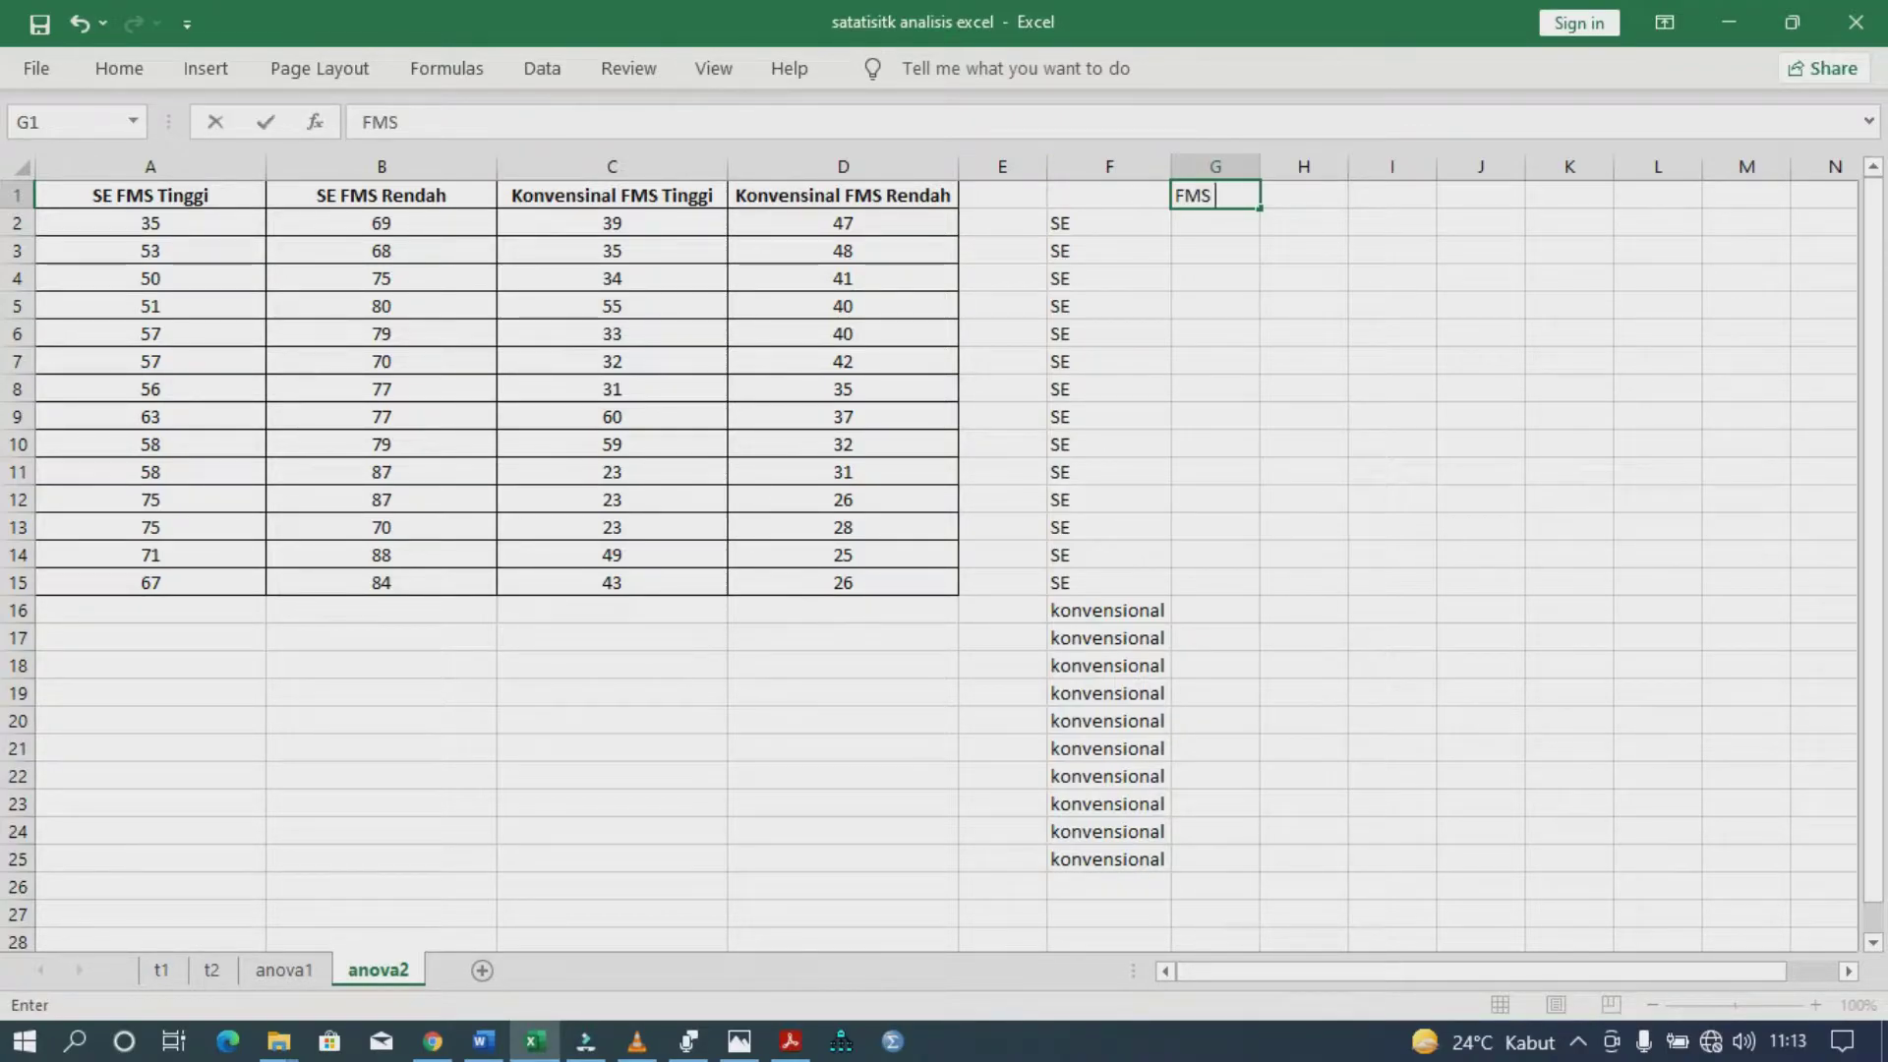
text(TINGGI)
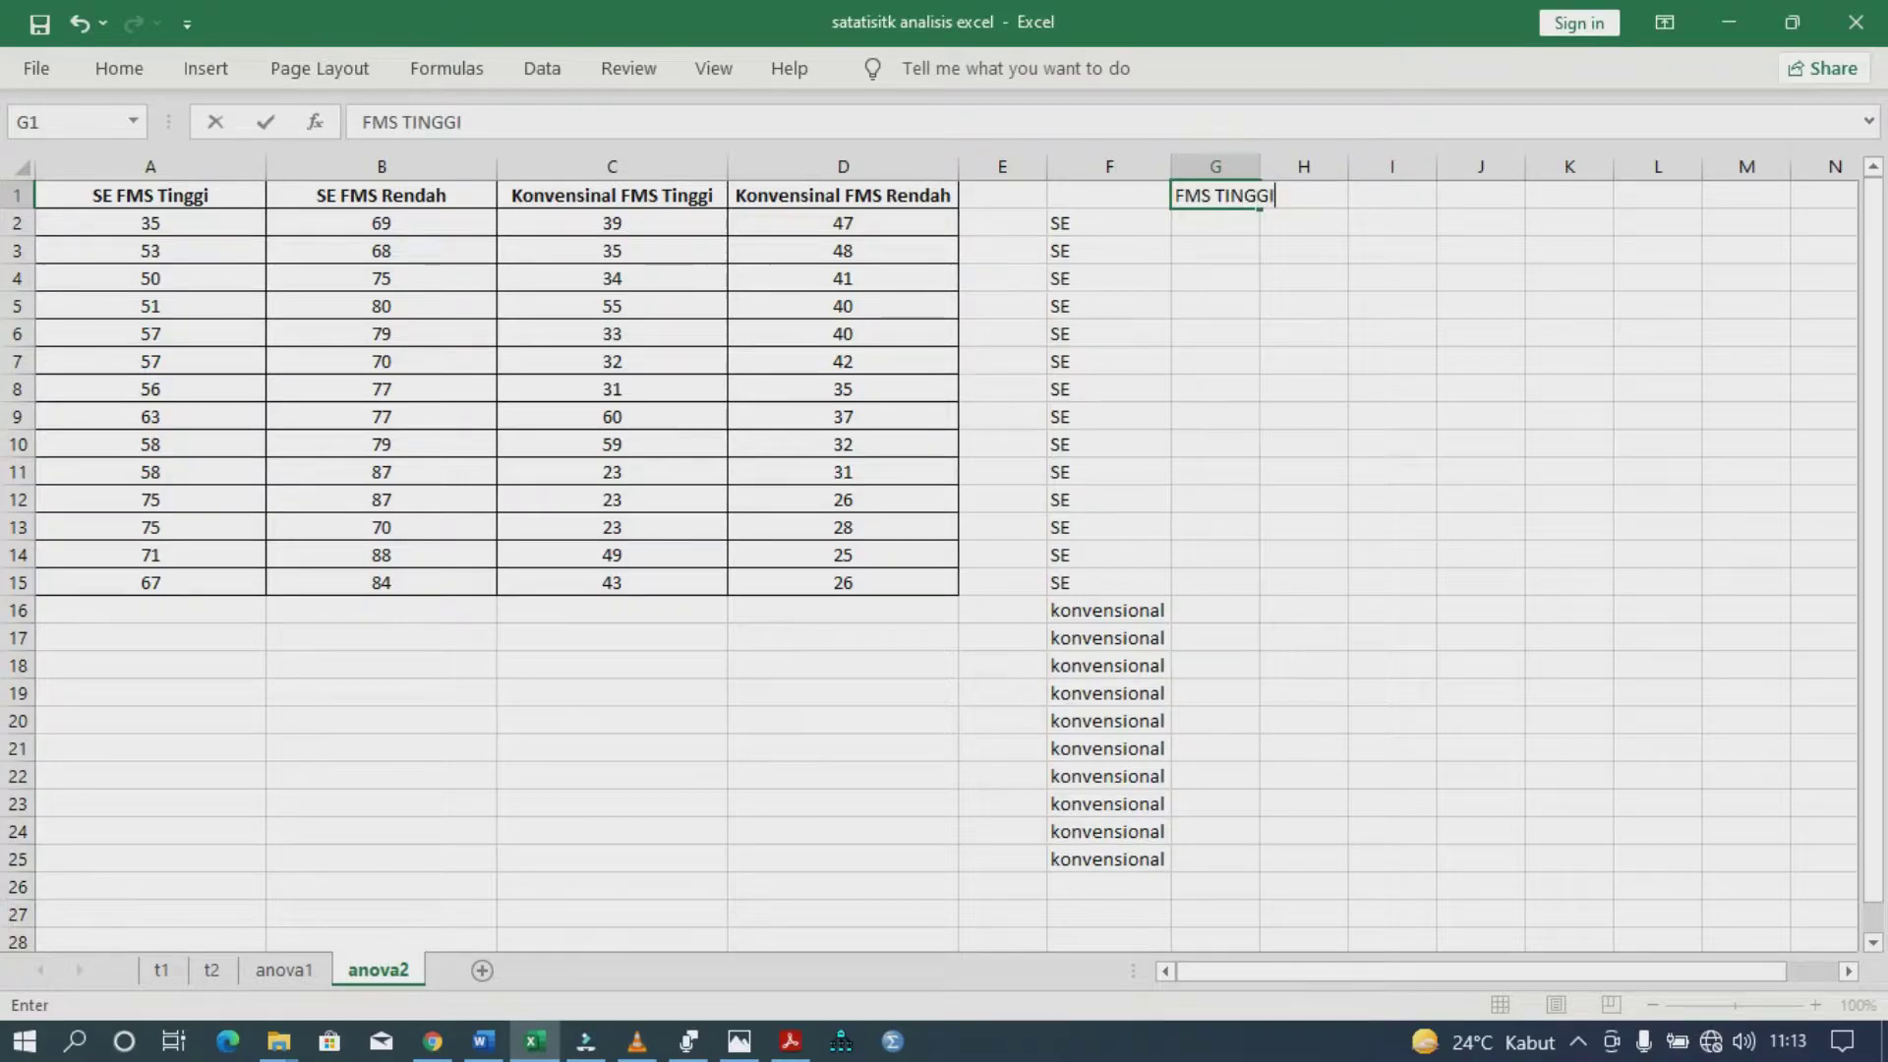
click(1216, 472)
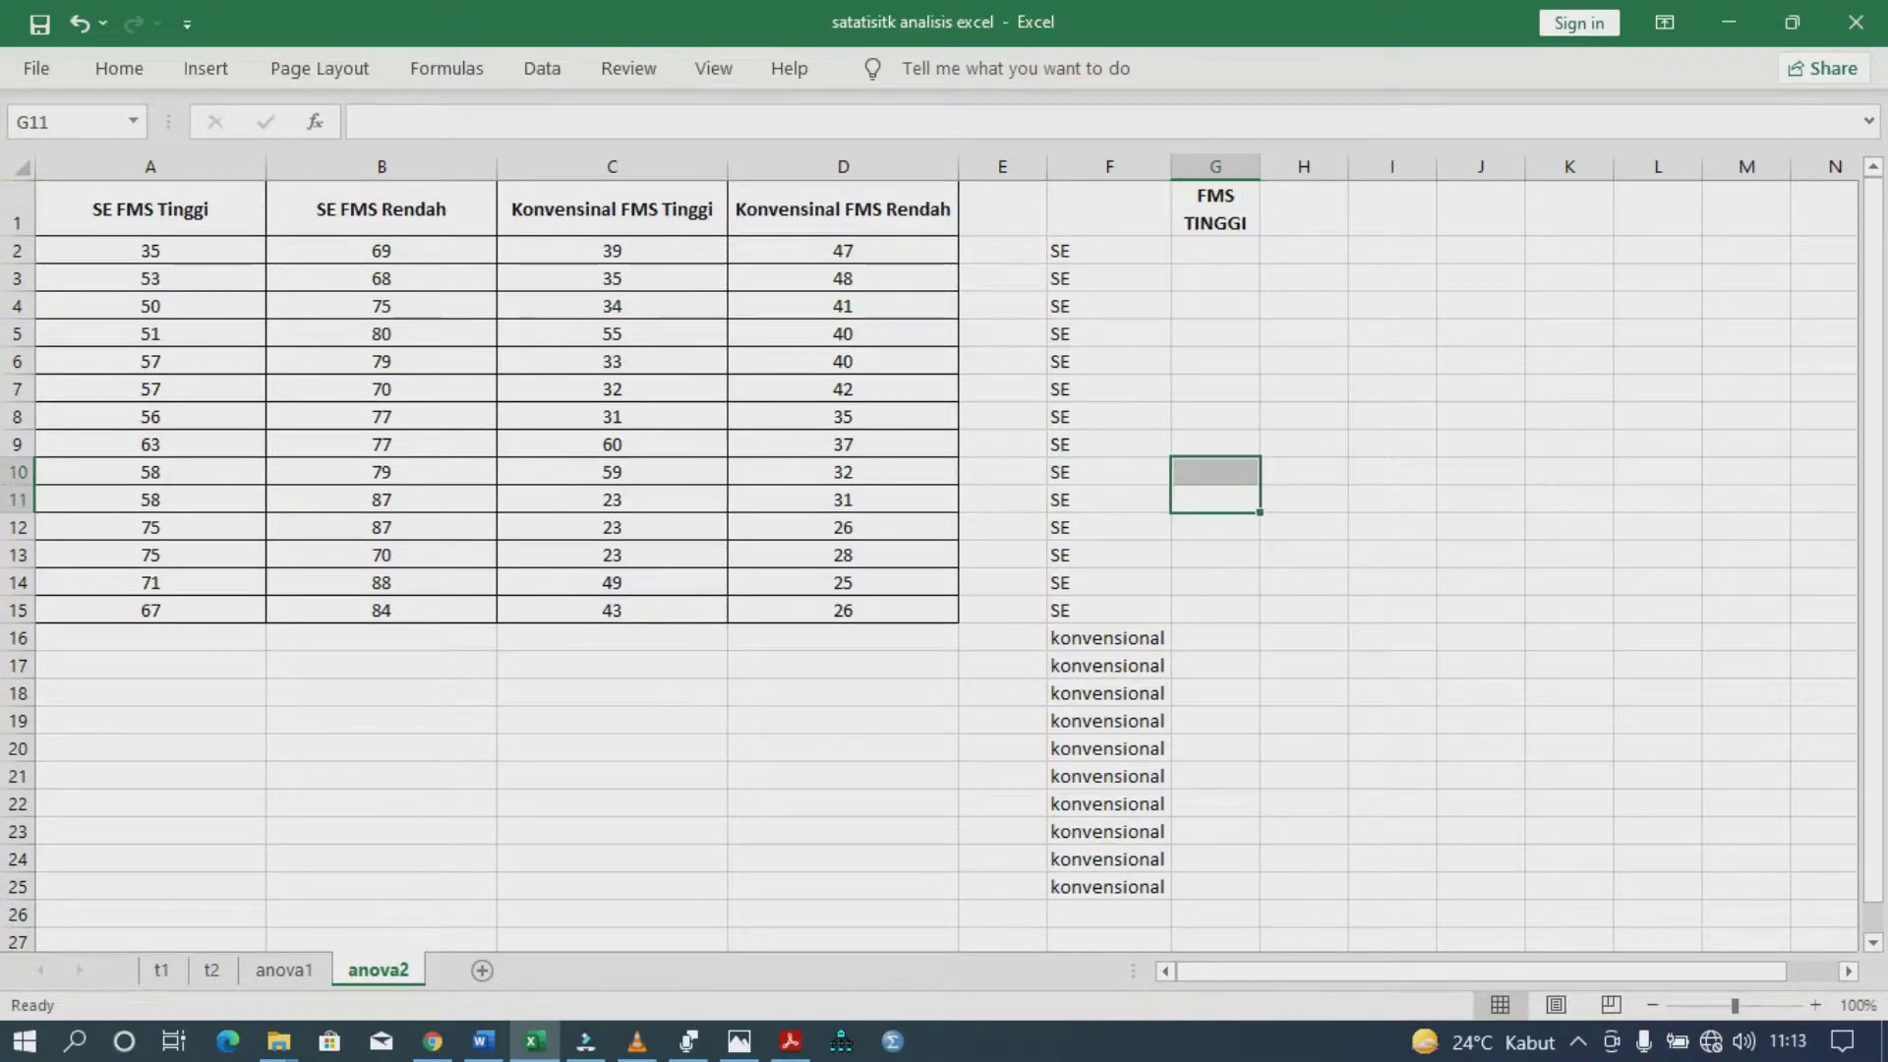
key(ctrl+z)
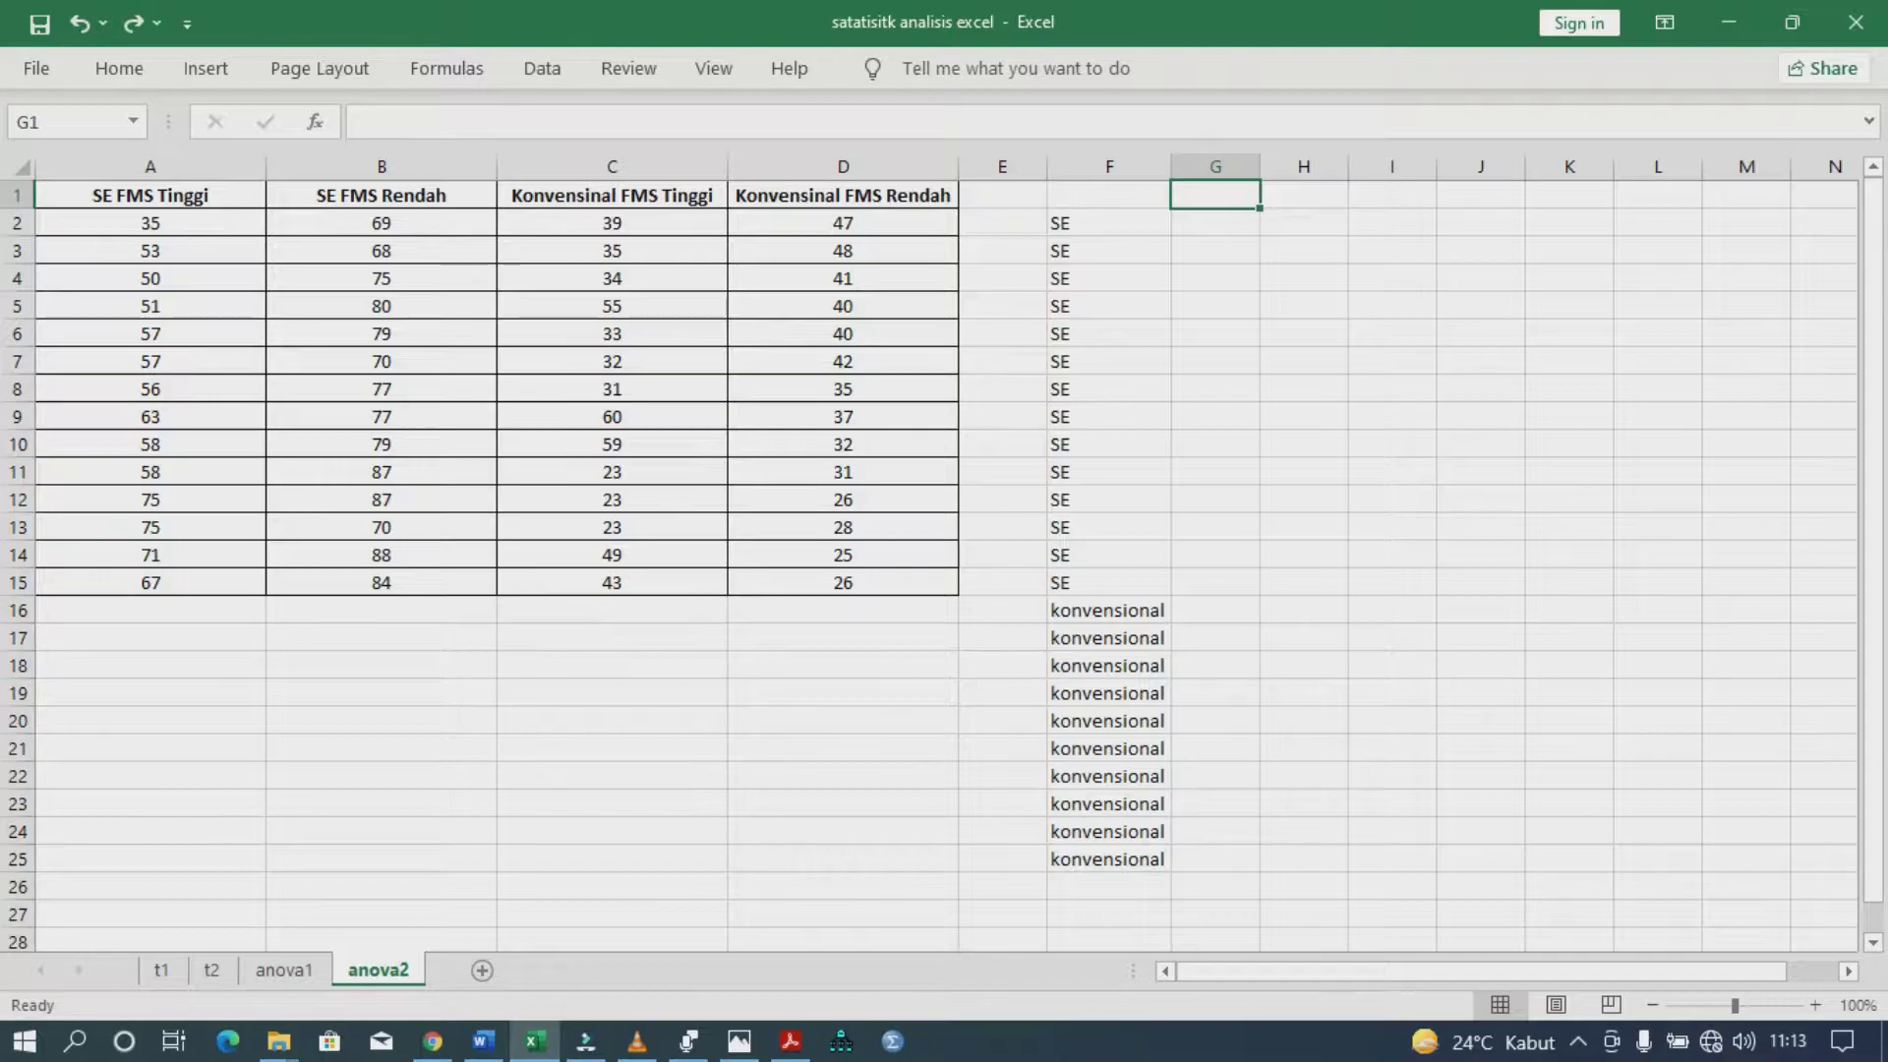
key(ctrl+y)
- Widen columns G and H, and enter the headers "FMS TINGGI" in G1 and "FMS RENDAH" in H1
drag(1396, 166, 1477, 166)
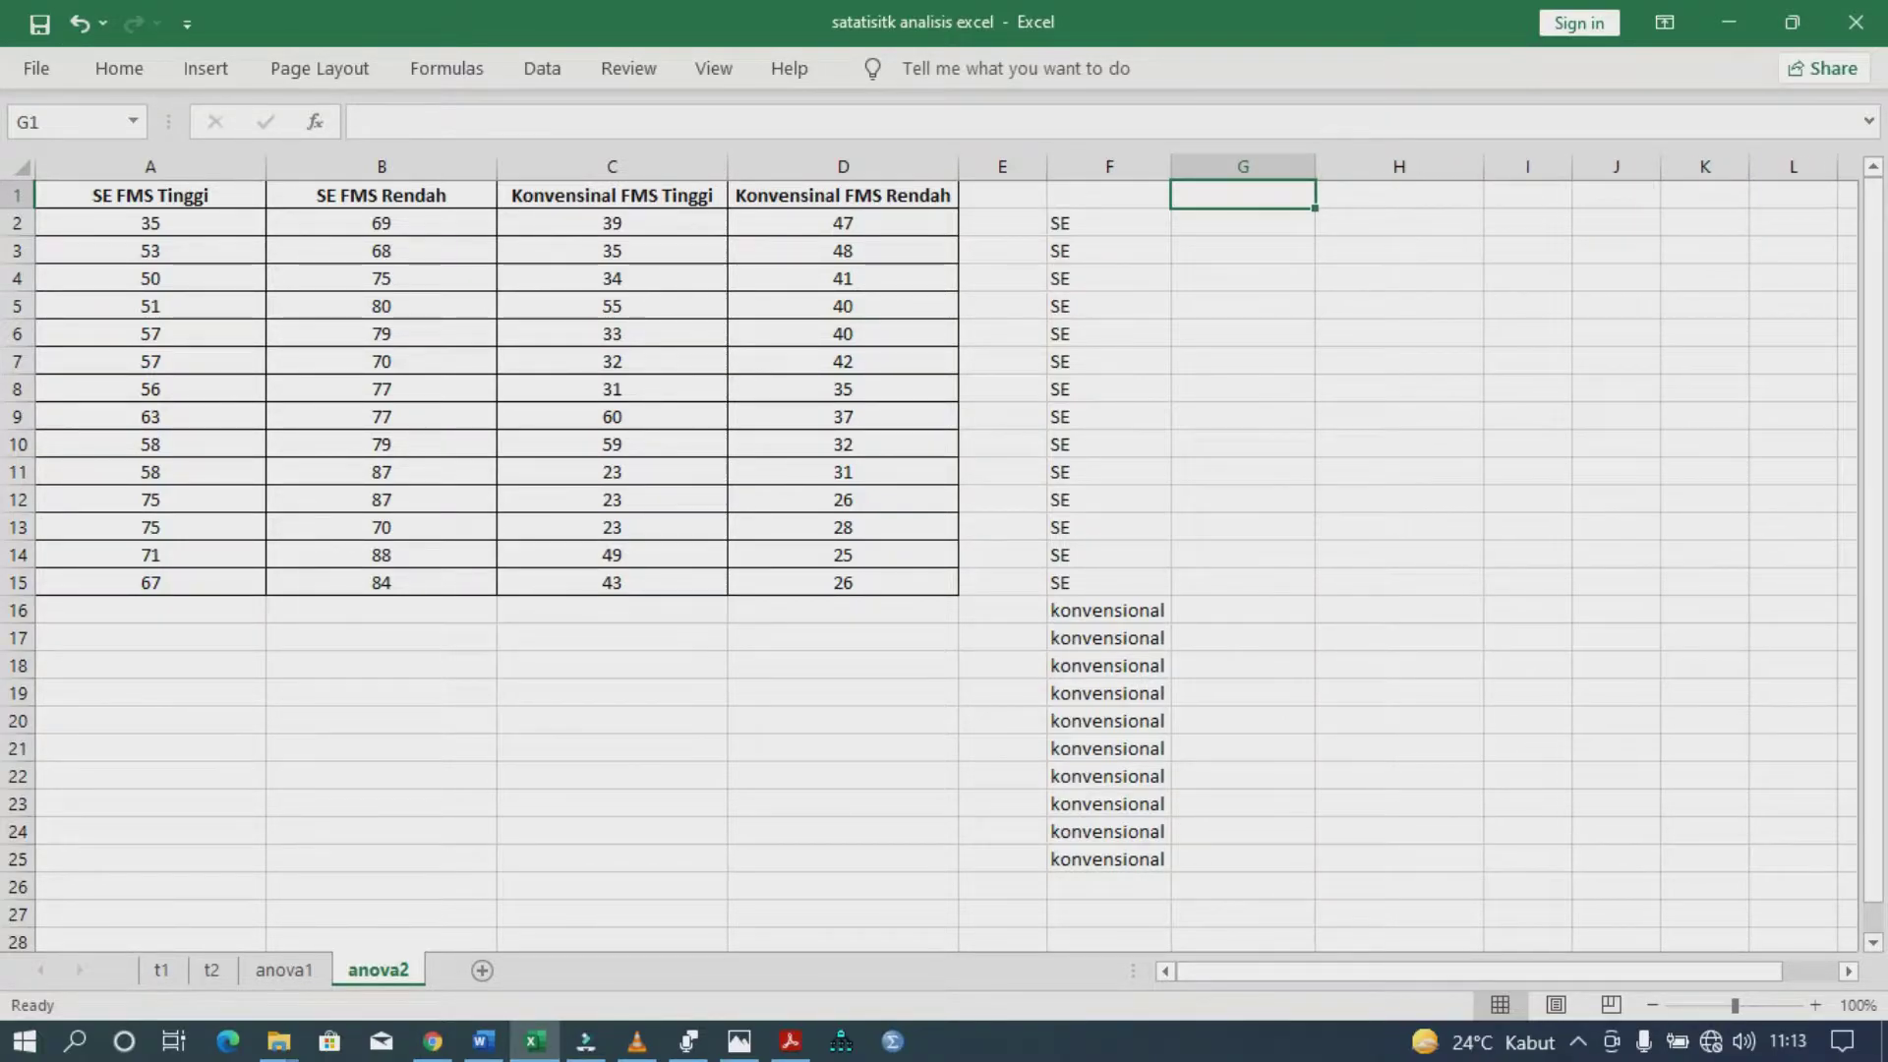
text(FMS T)
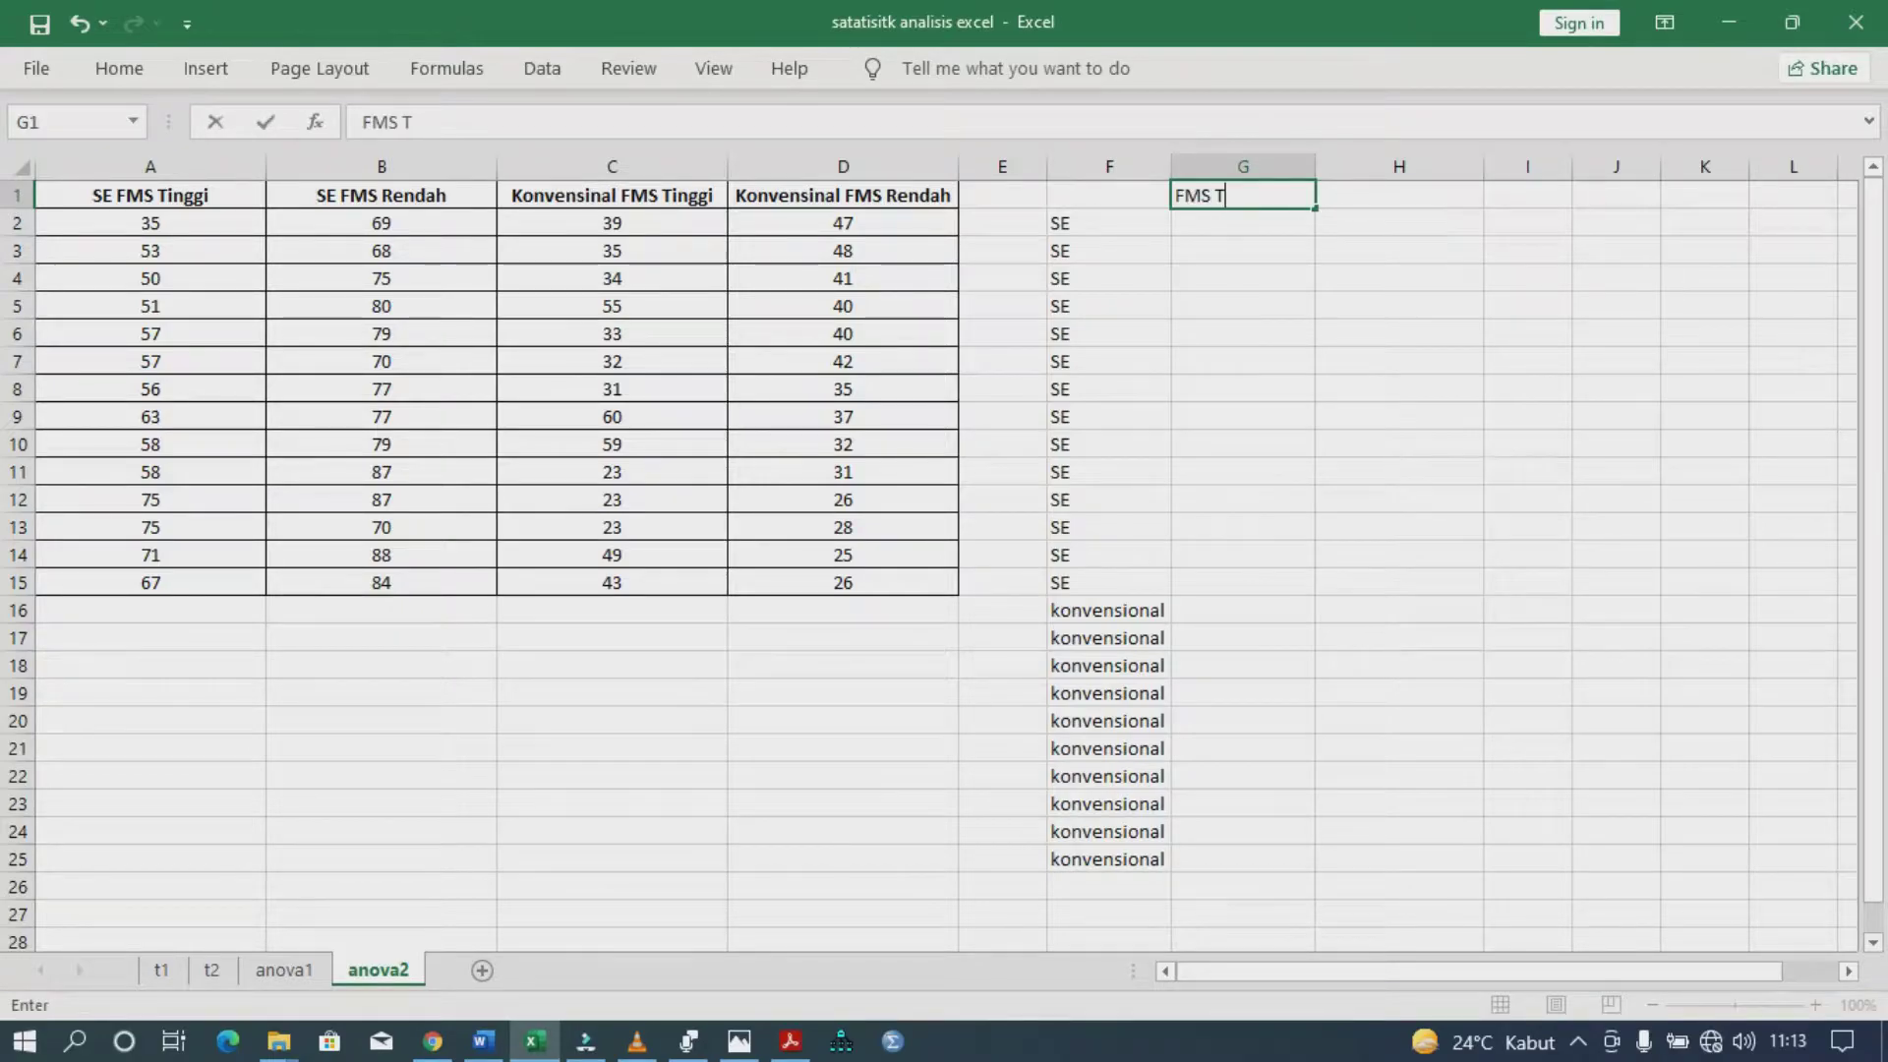
text(INGGI)
key(Tab)
text(F)
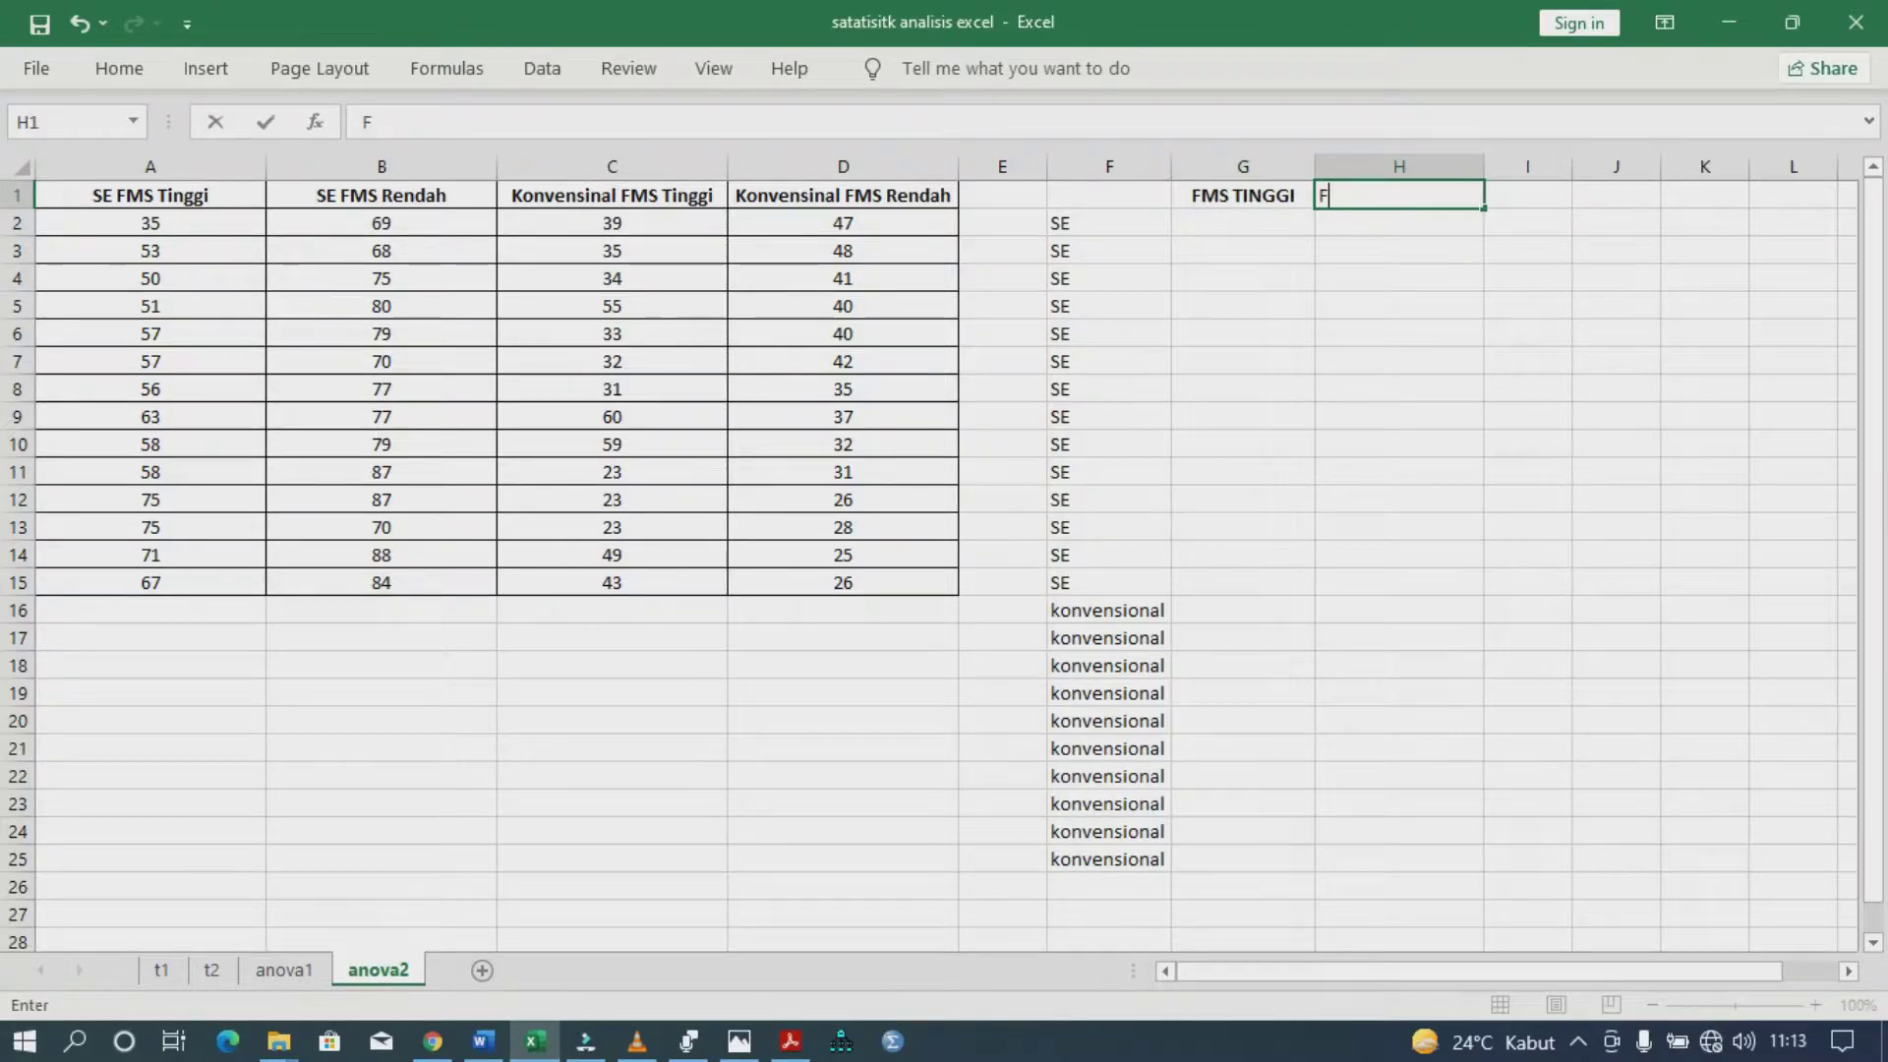
text(MS RENDAH)
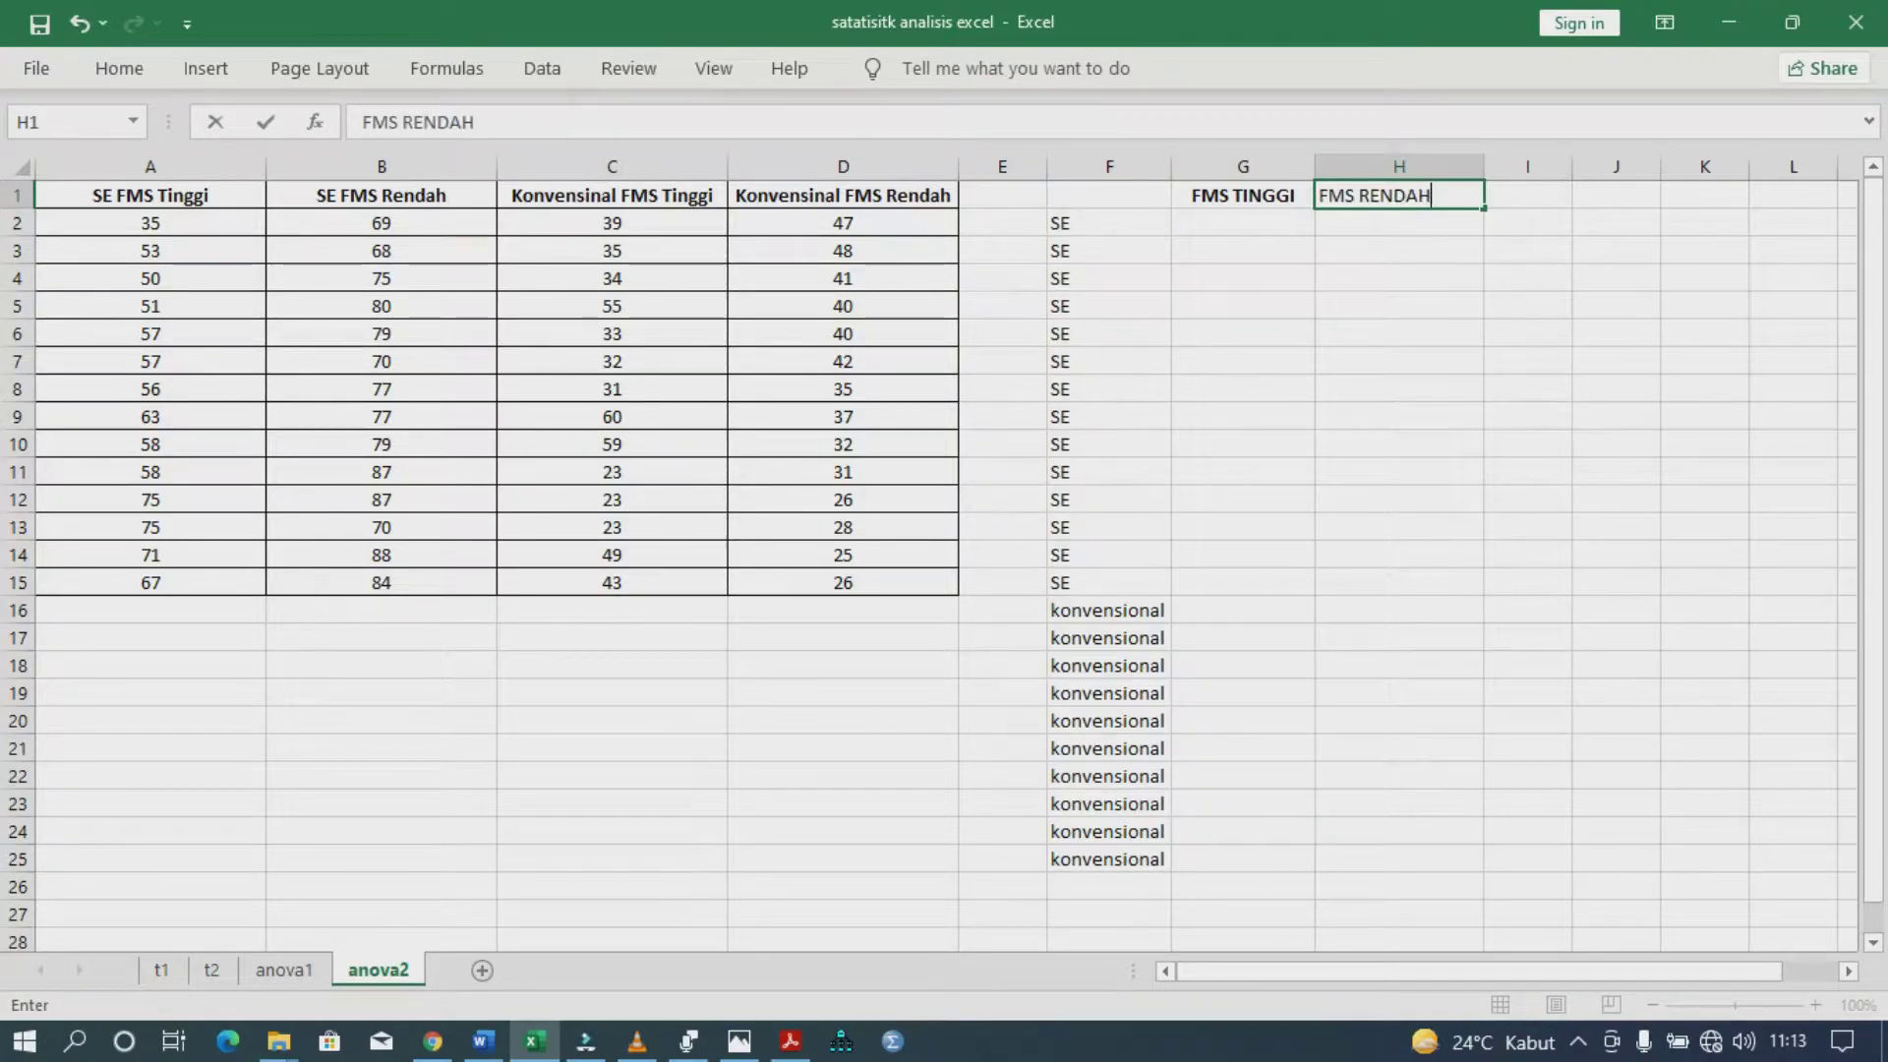
click(1243, 388)
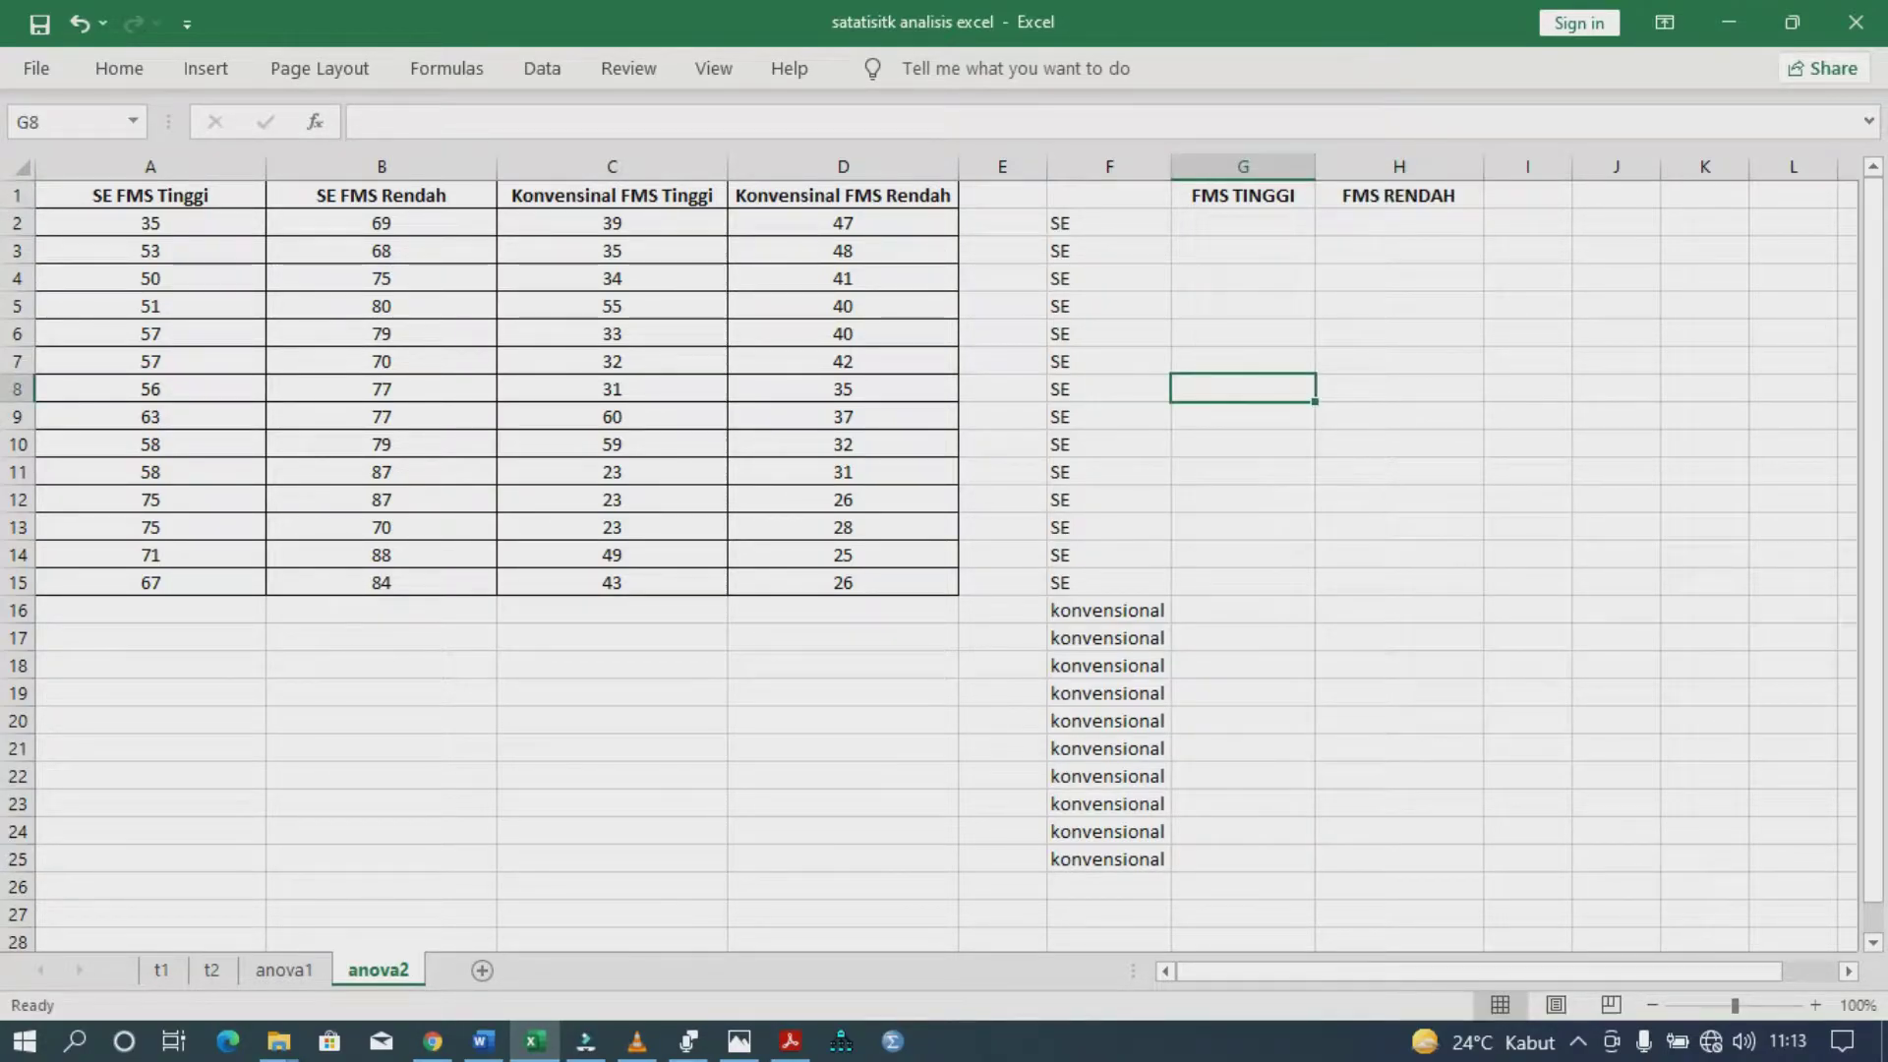
- Copy the SE FMS Tinggi values A2:A15 into G2:G15 and the SE FMS Rendah values B2:B15 into H2:H15
drag(151, 223, 151, 554)
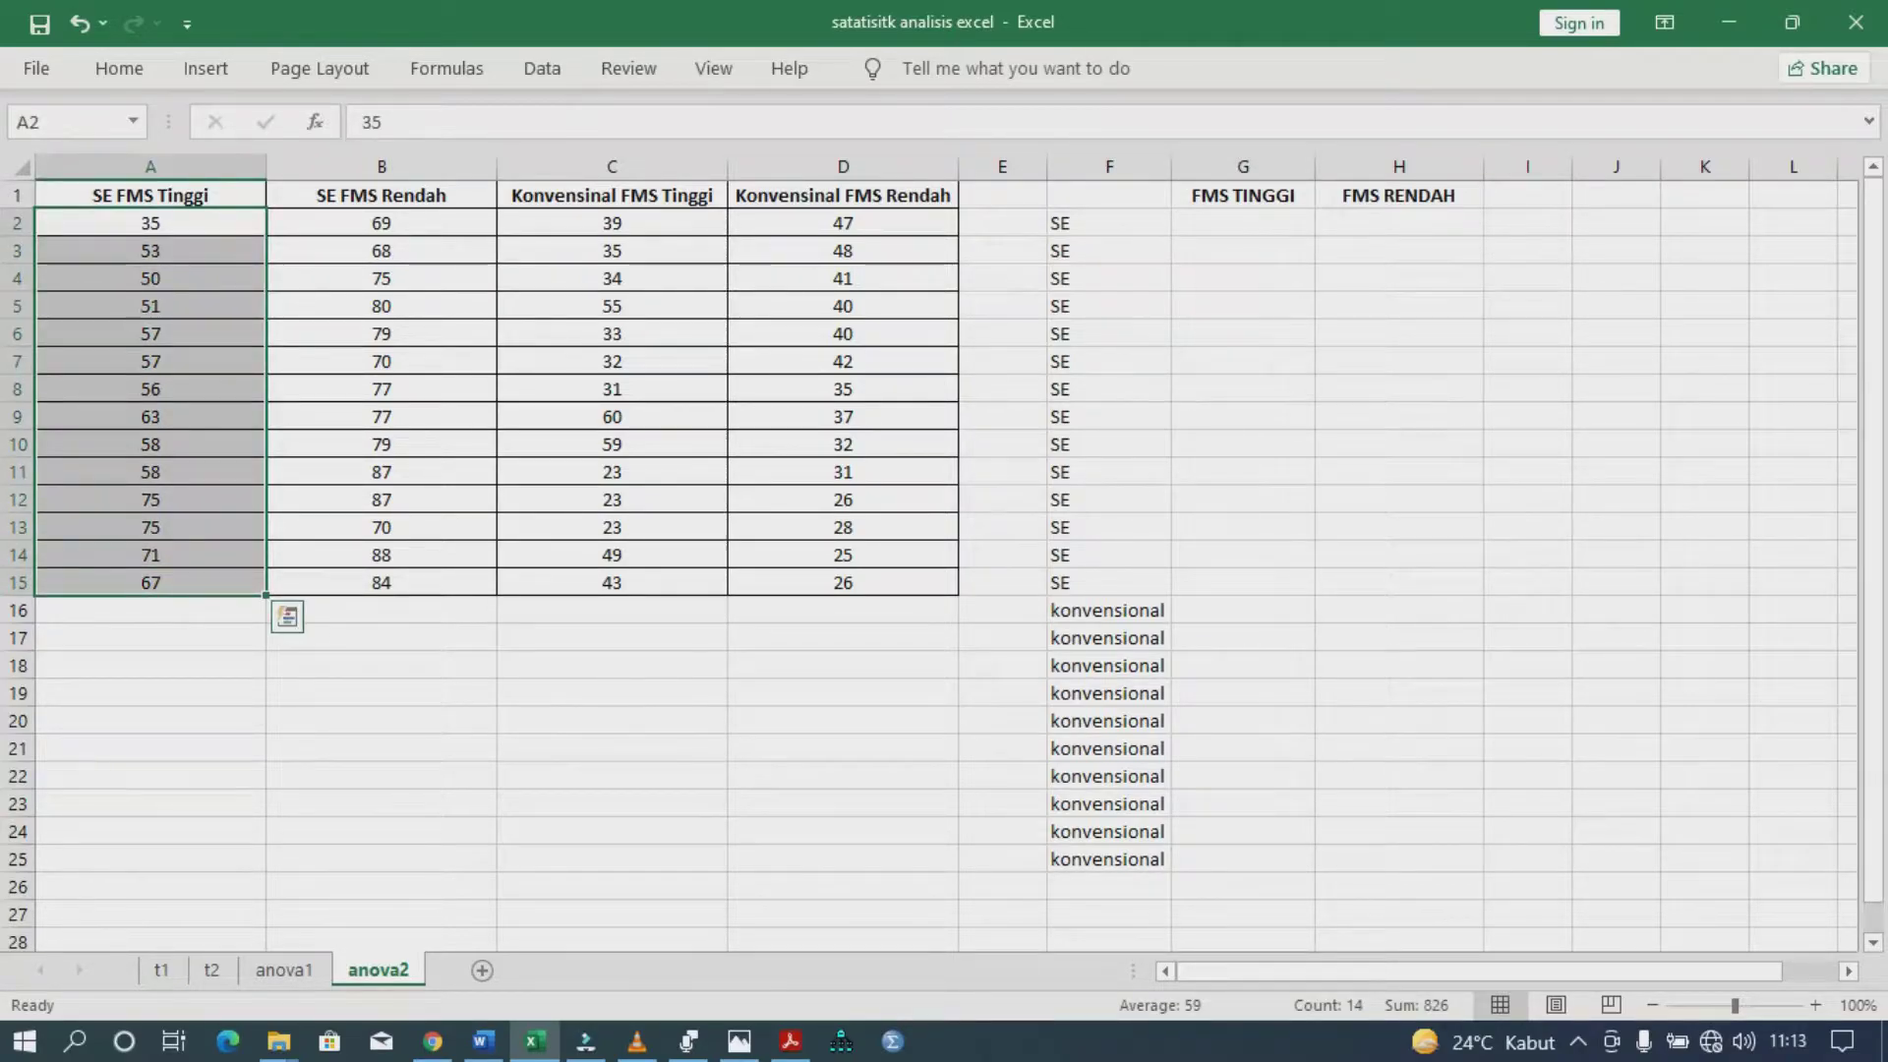
key(ctrl+c)
click(1243, 223)
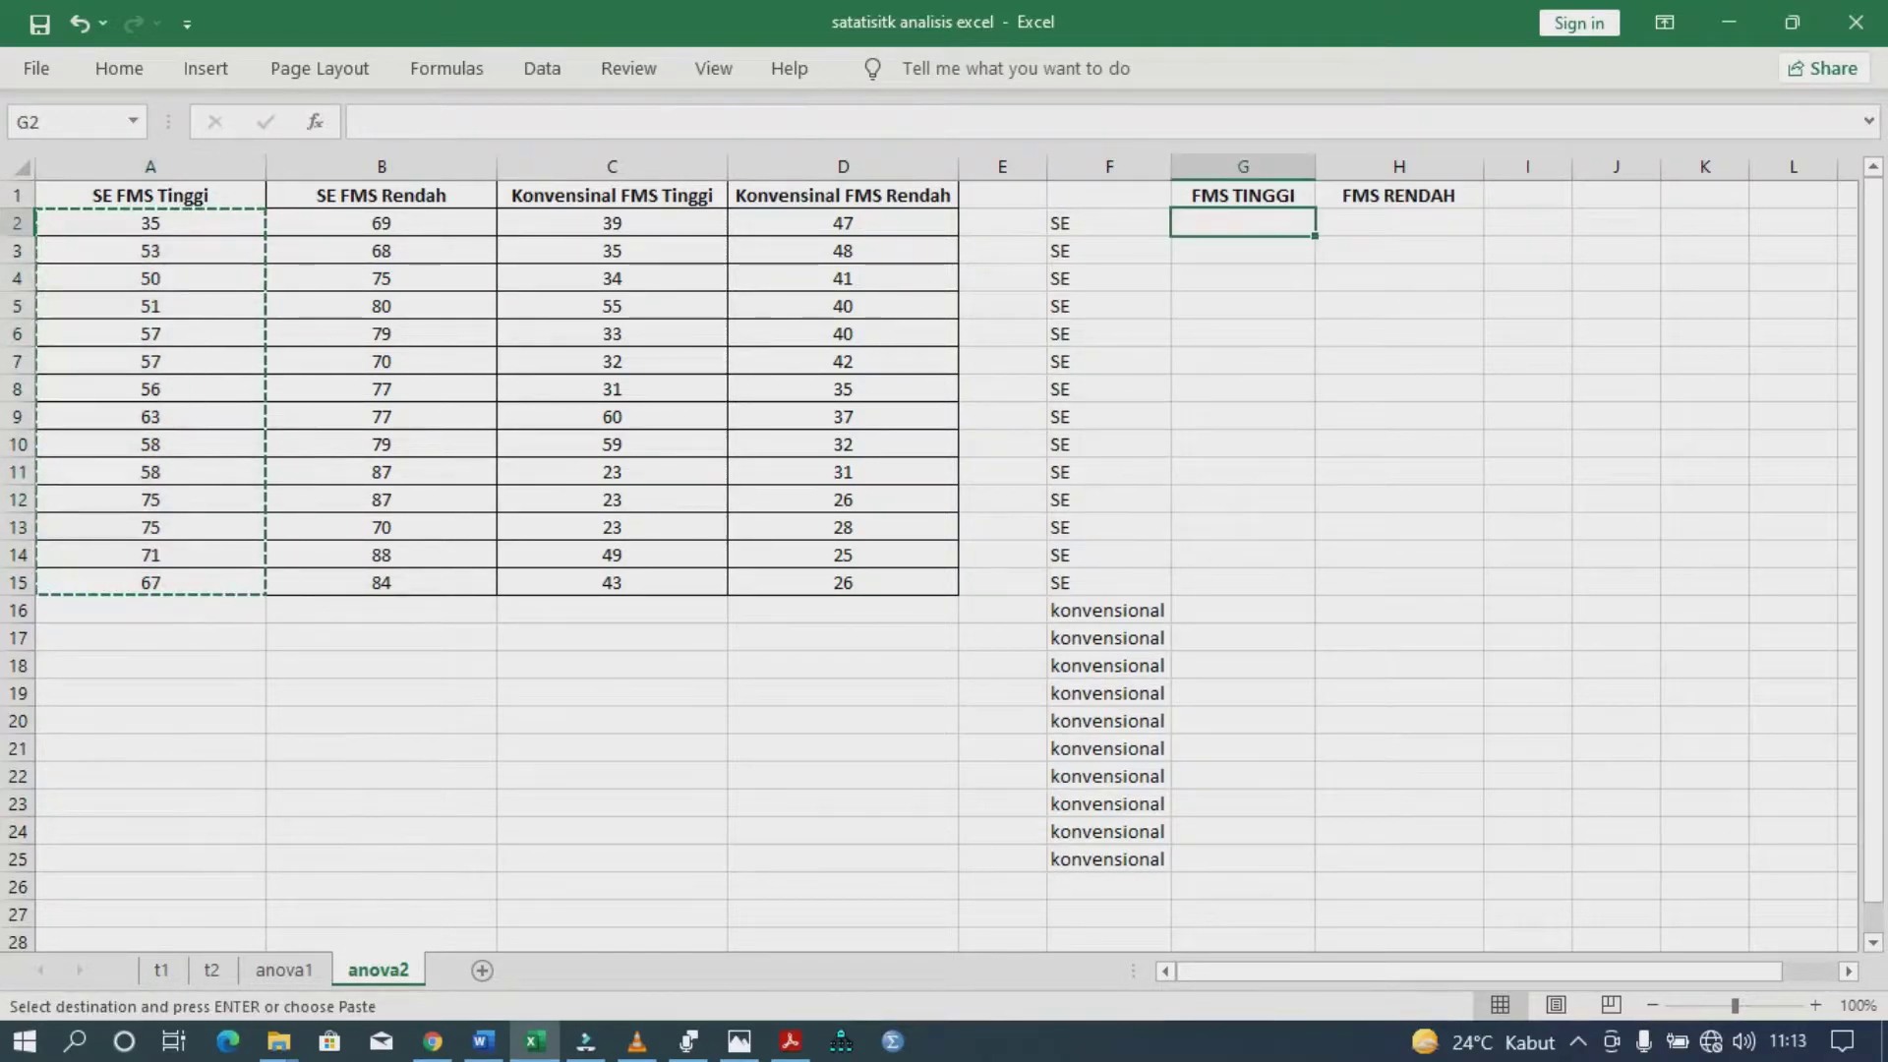
key(ctrl+v)
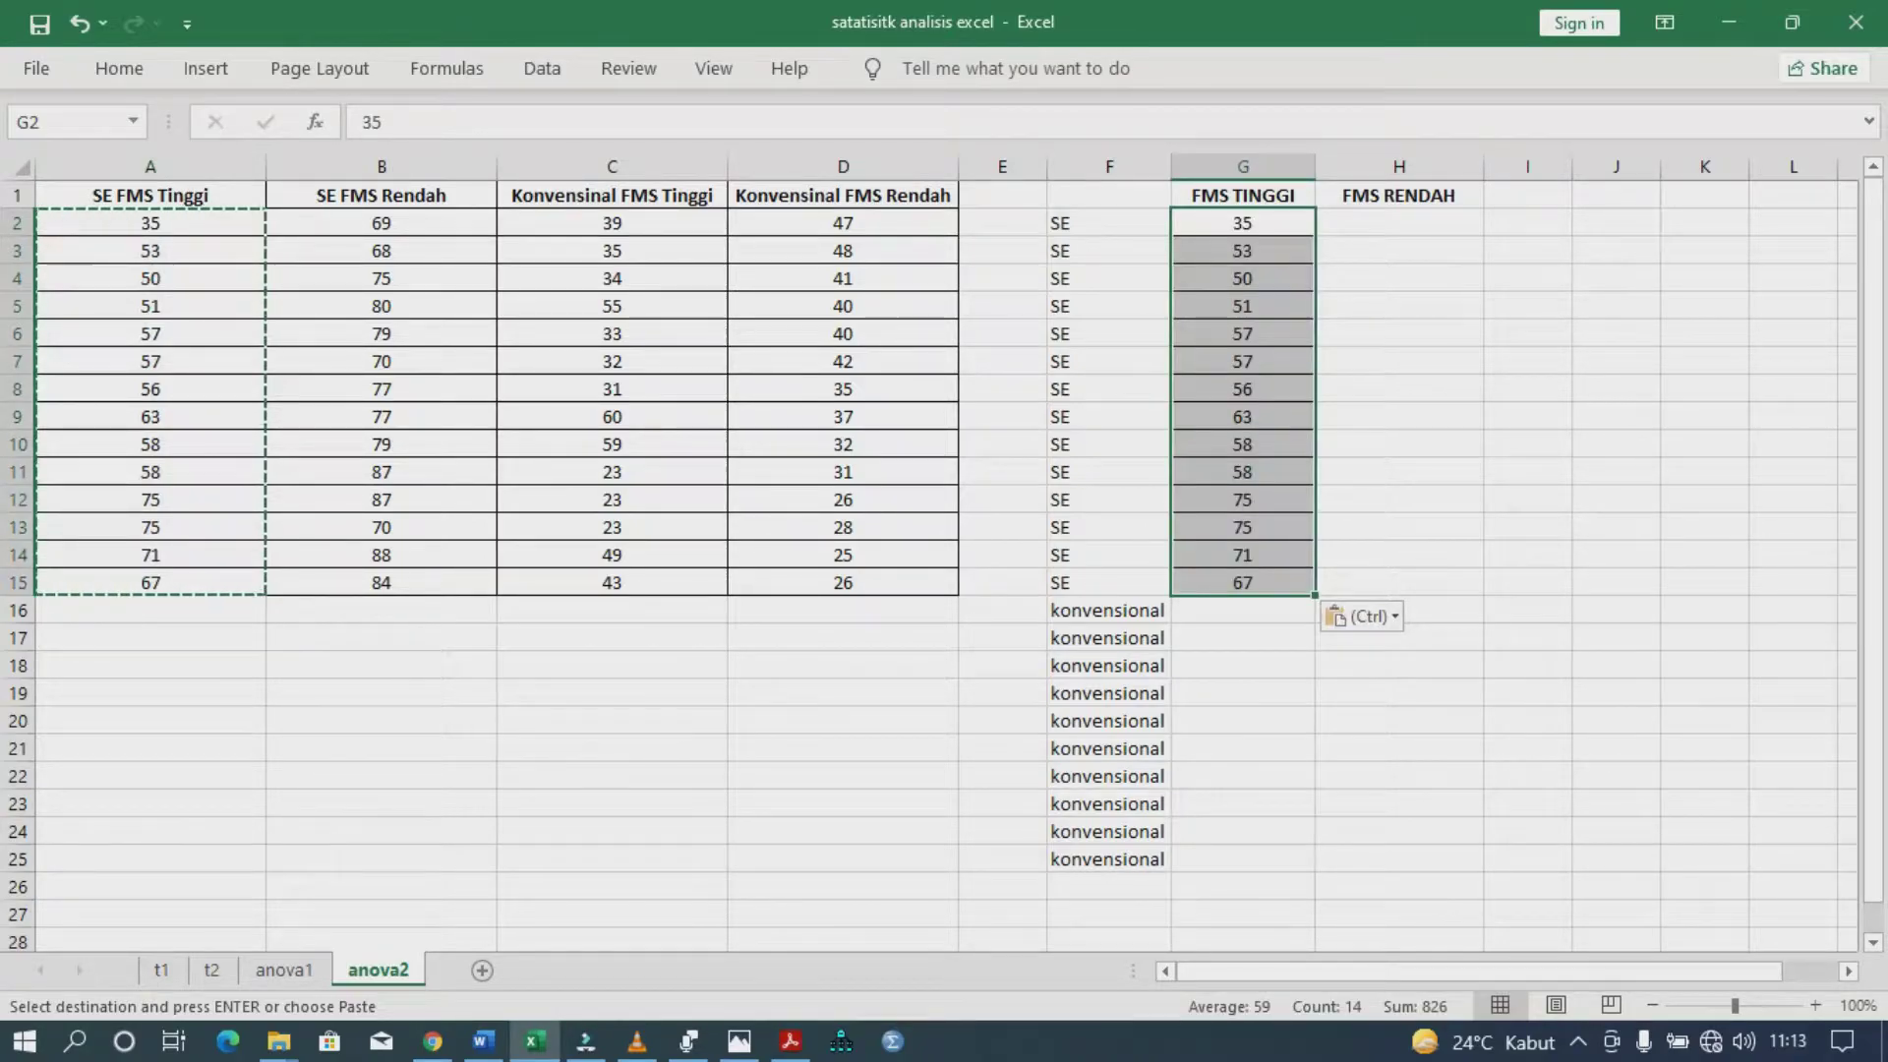
drag(381, 224, 382, 583)
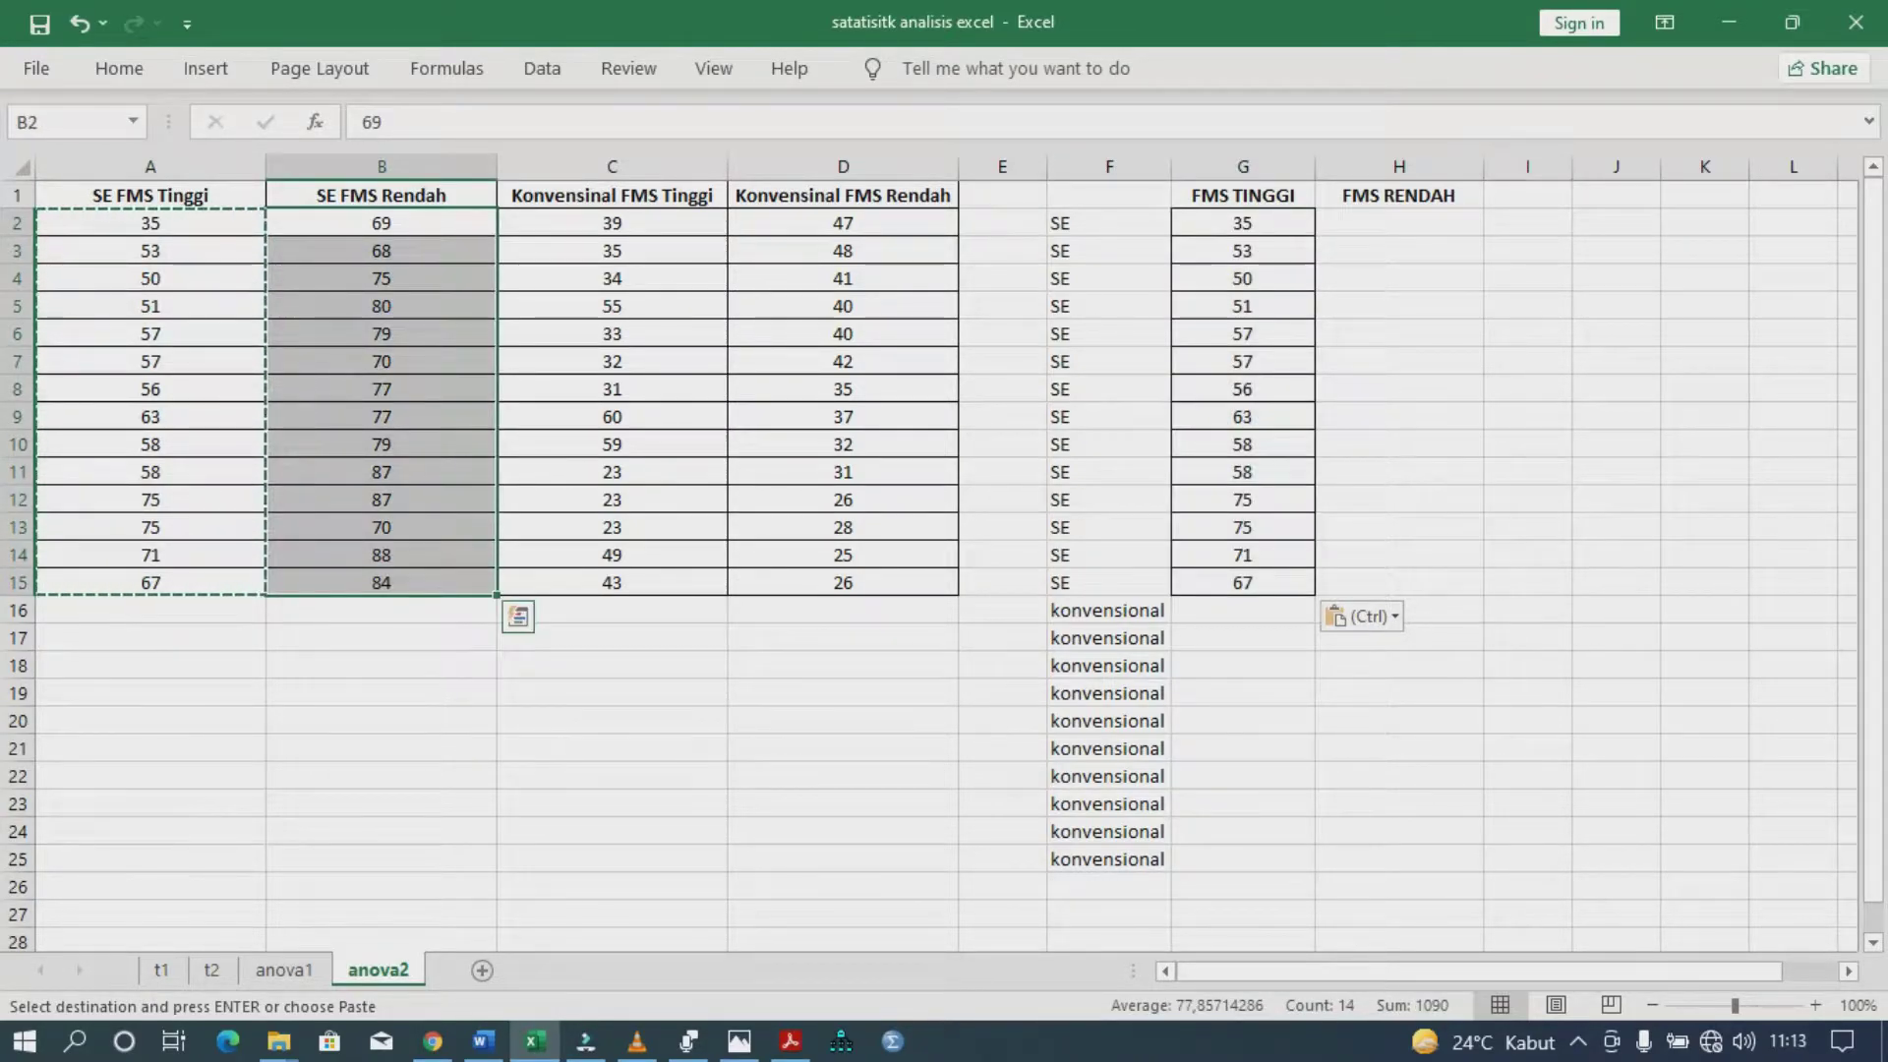
key(ctrl+c)
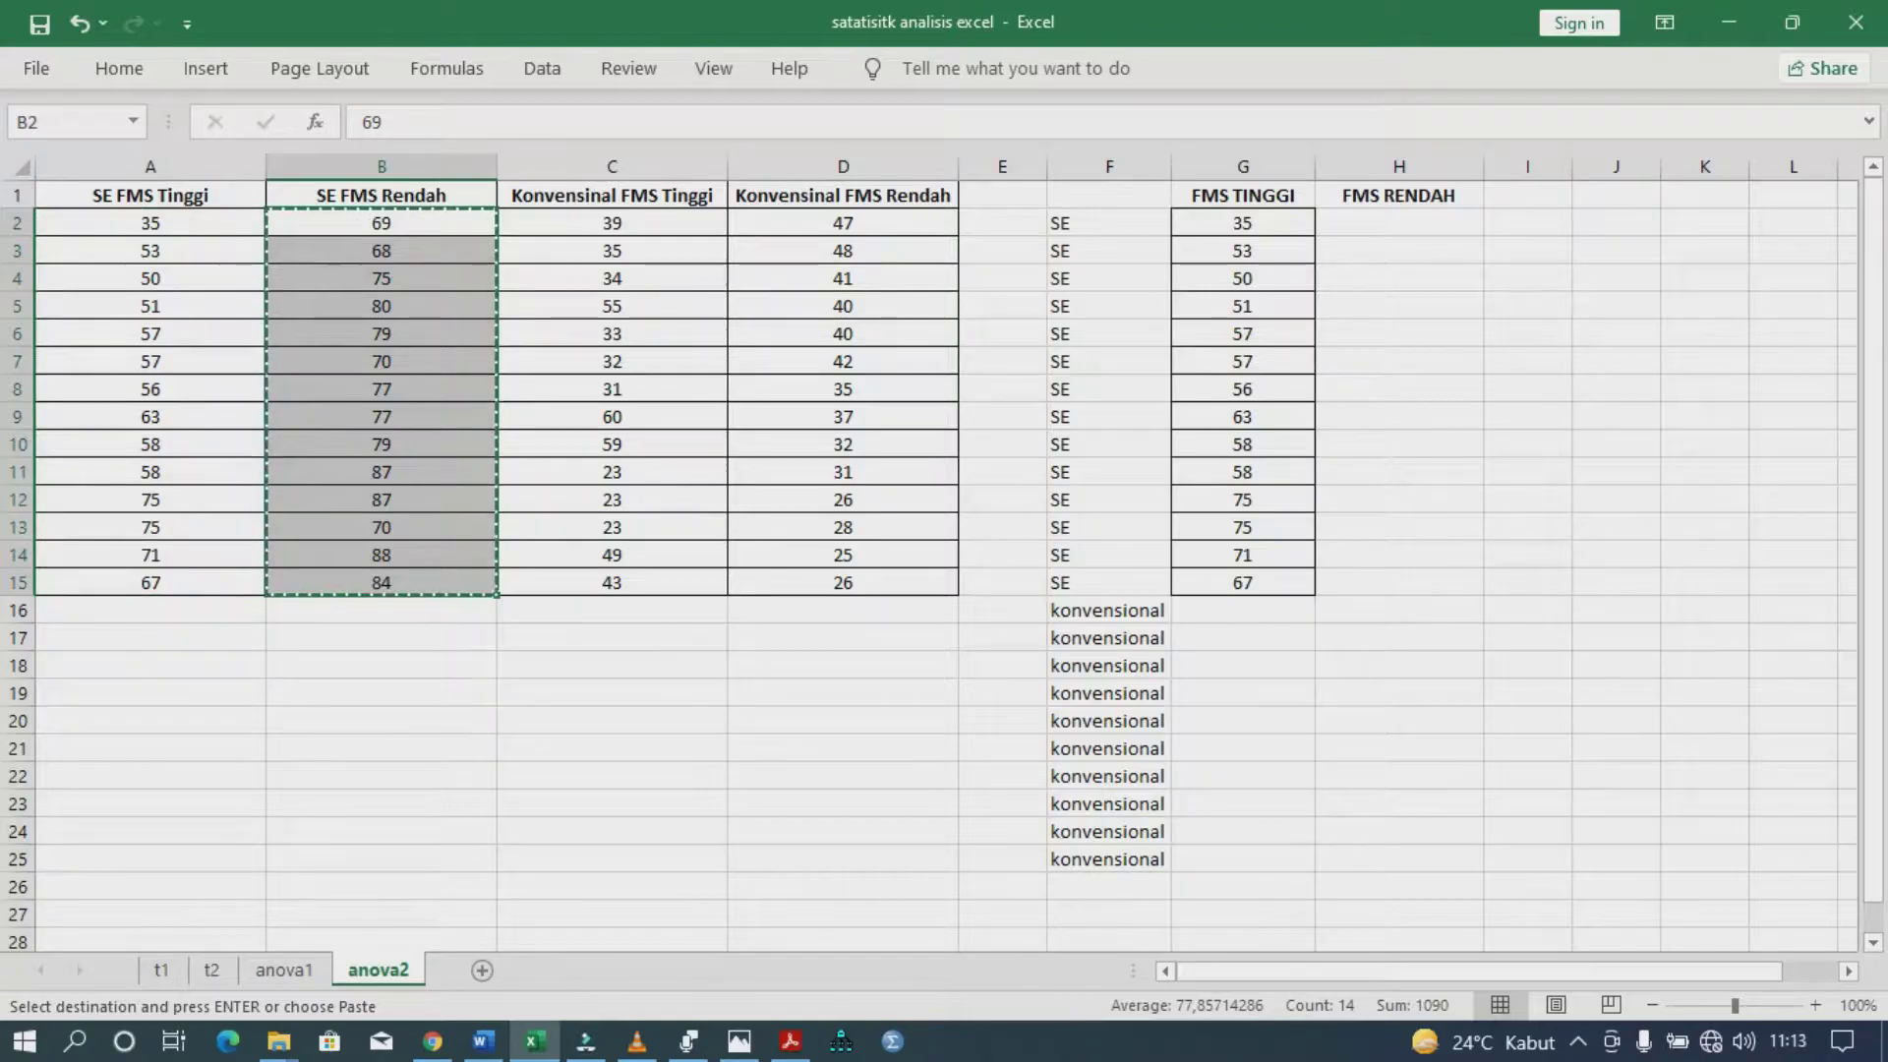
click(1398, 223)
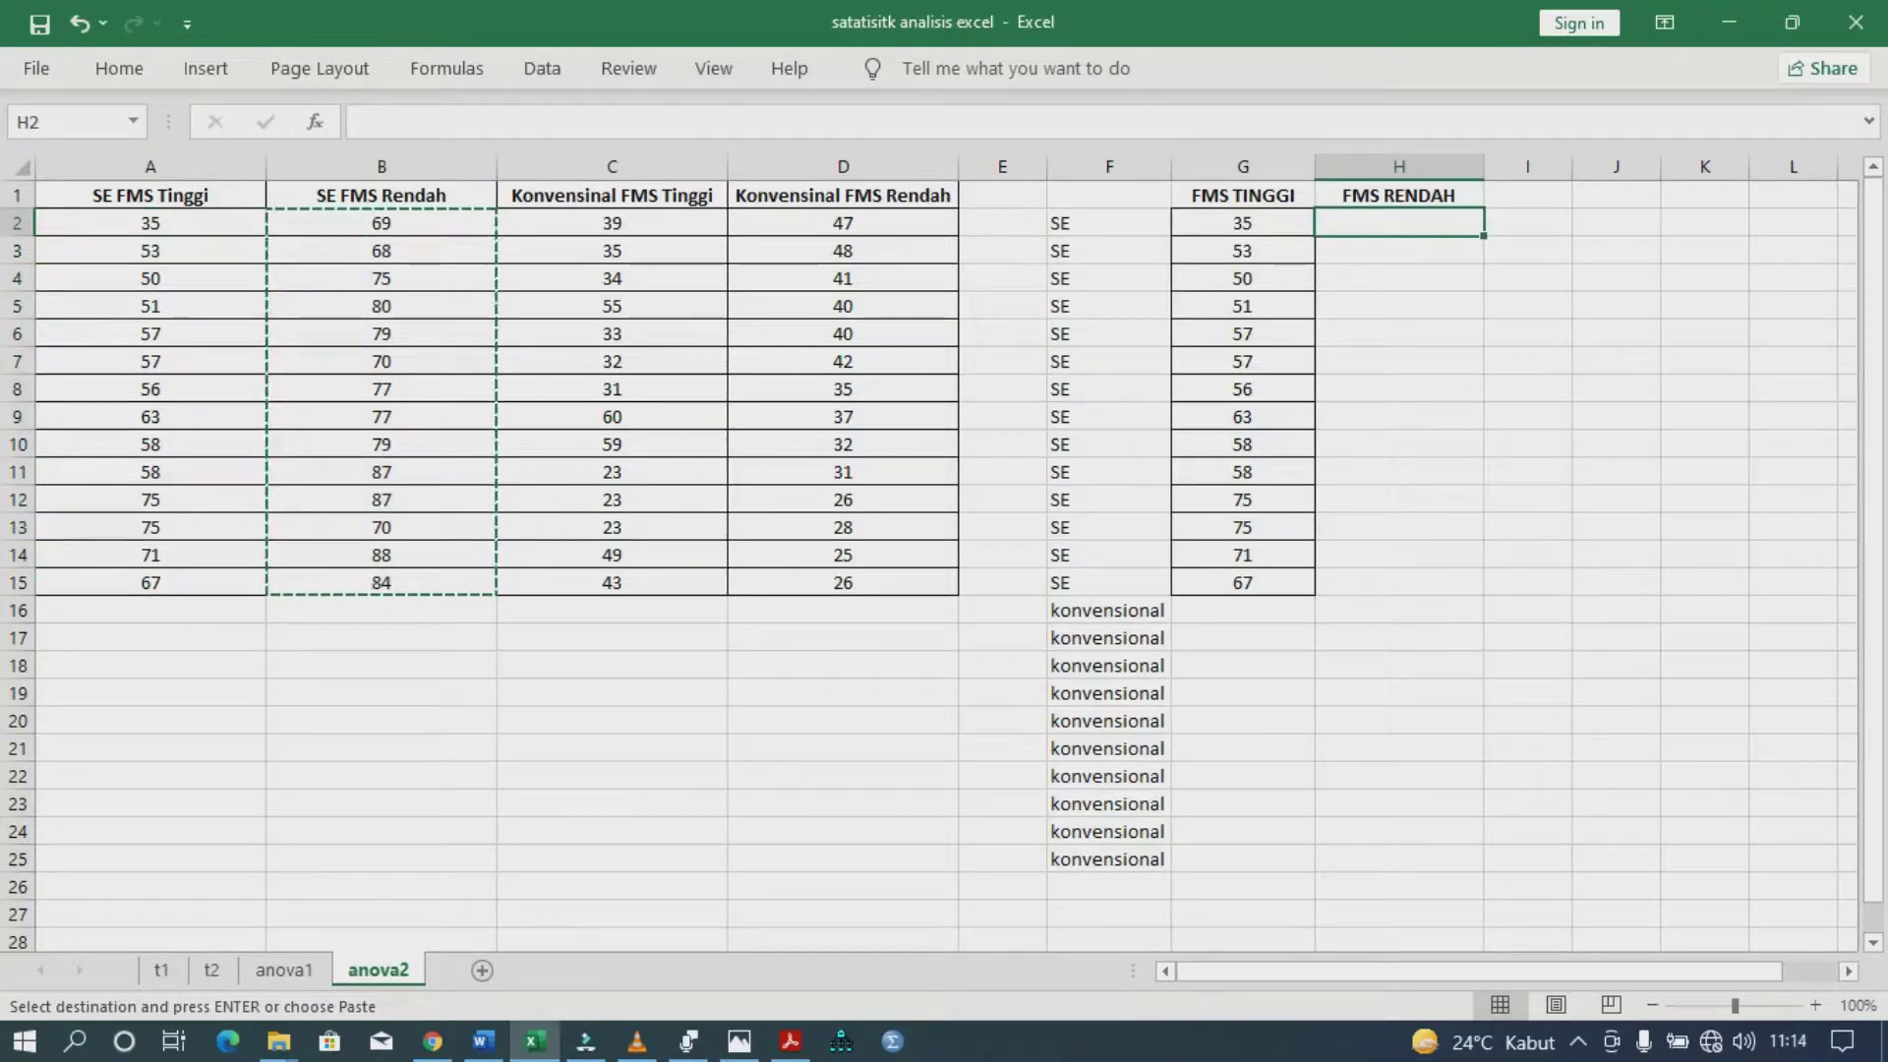
key(ctrl+v)
- Copy the Konvensinal FMS Tinggi values C2:C15 to G16 downward and the Konvensinal FMS Rendah values D2:D15 to H16 downward
drag(842, 223, 842, 305)
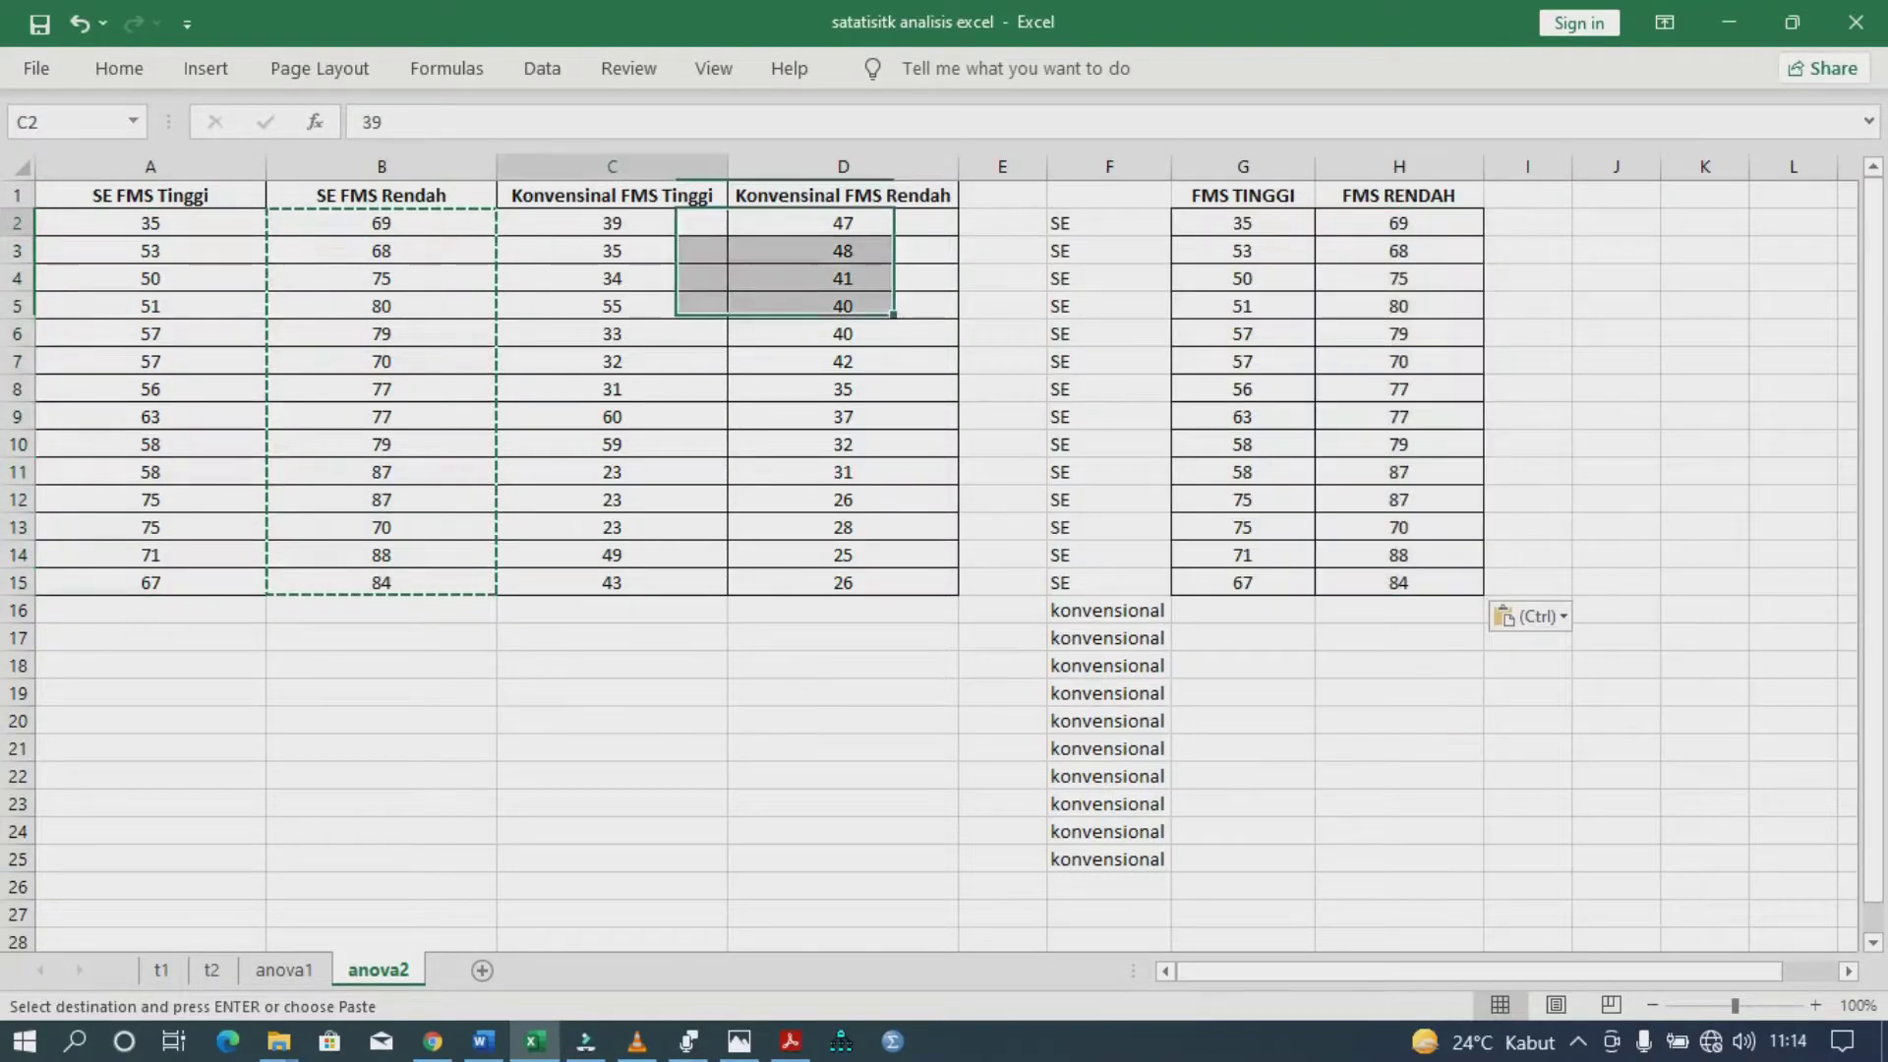
drag(612, 224, 612, 583)
key(ctrl+c)
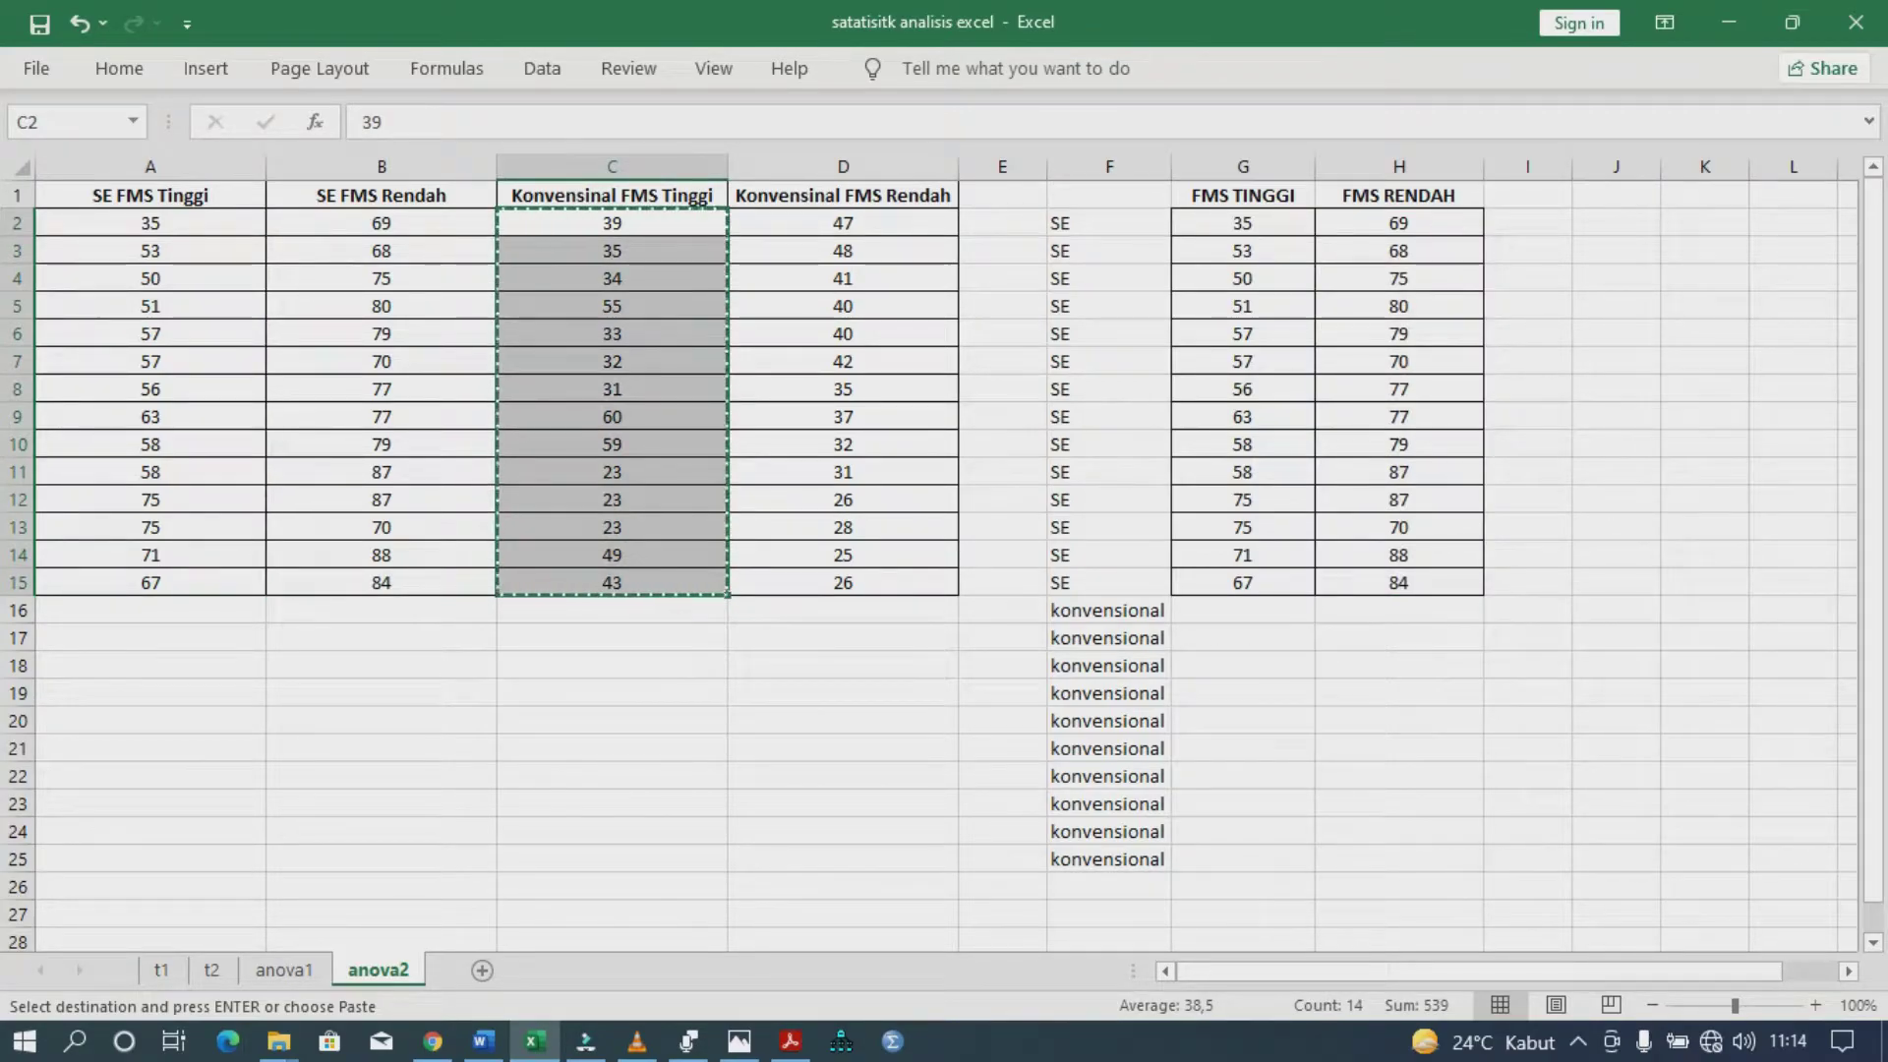
click(1243, 611)
key(ctrl+v)
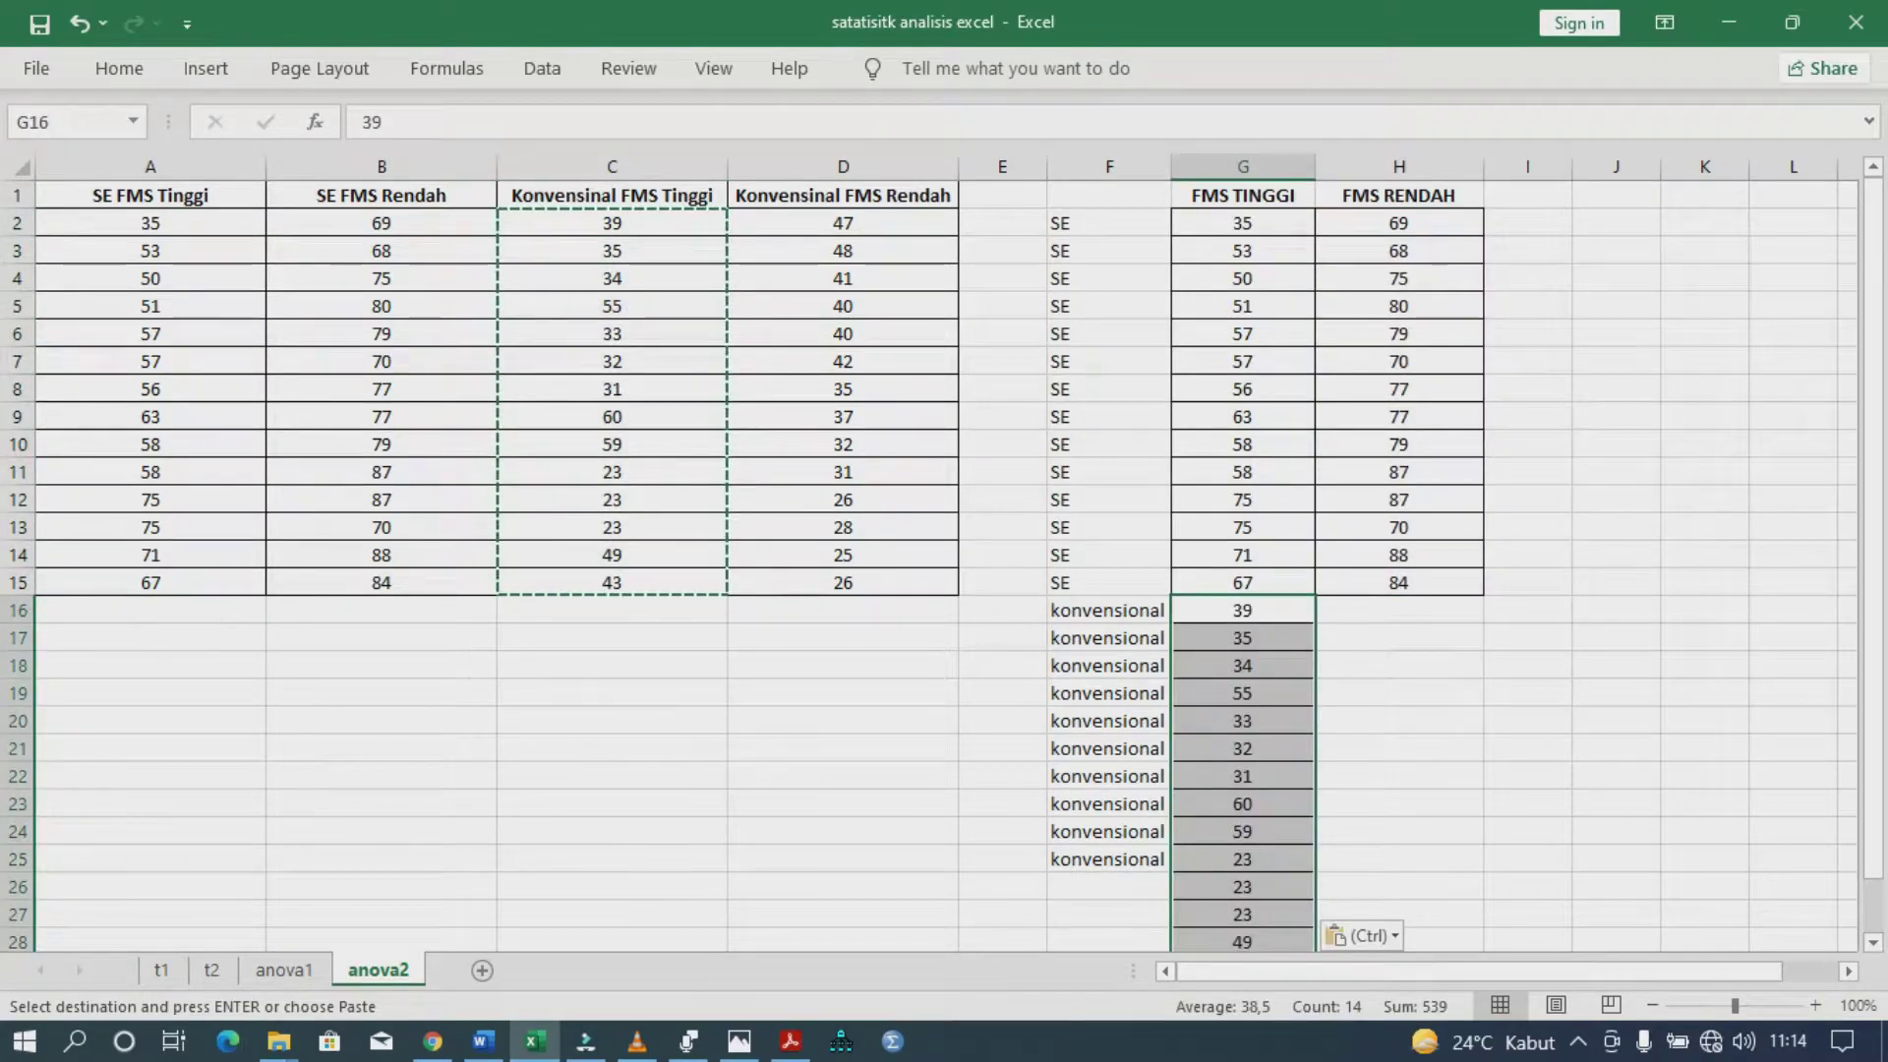
drag(843, 223, 843, 584)
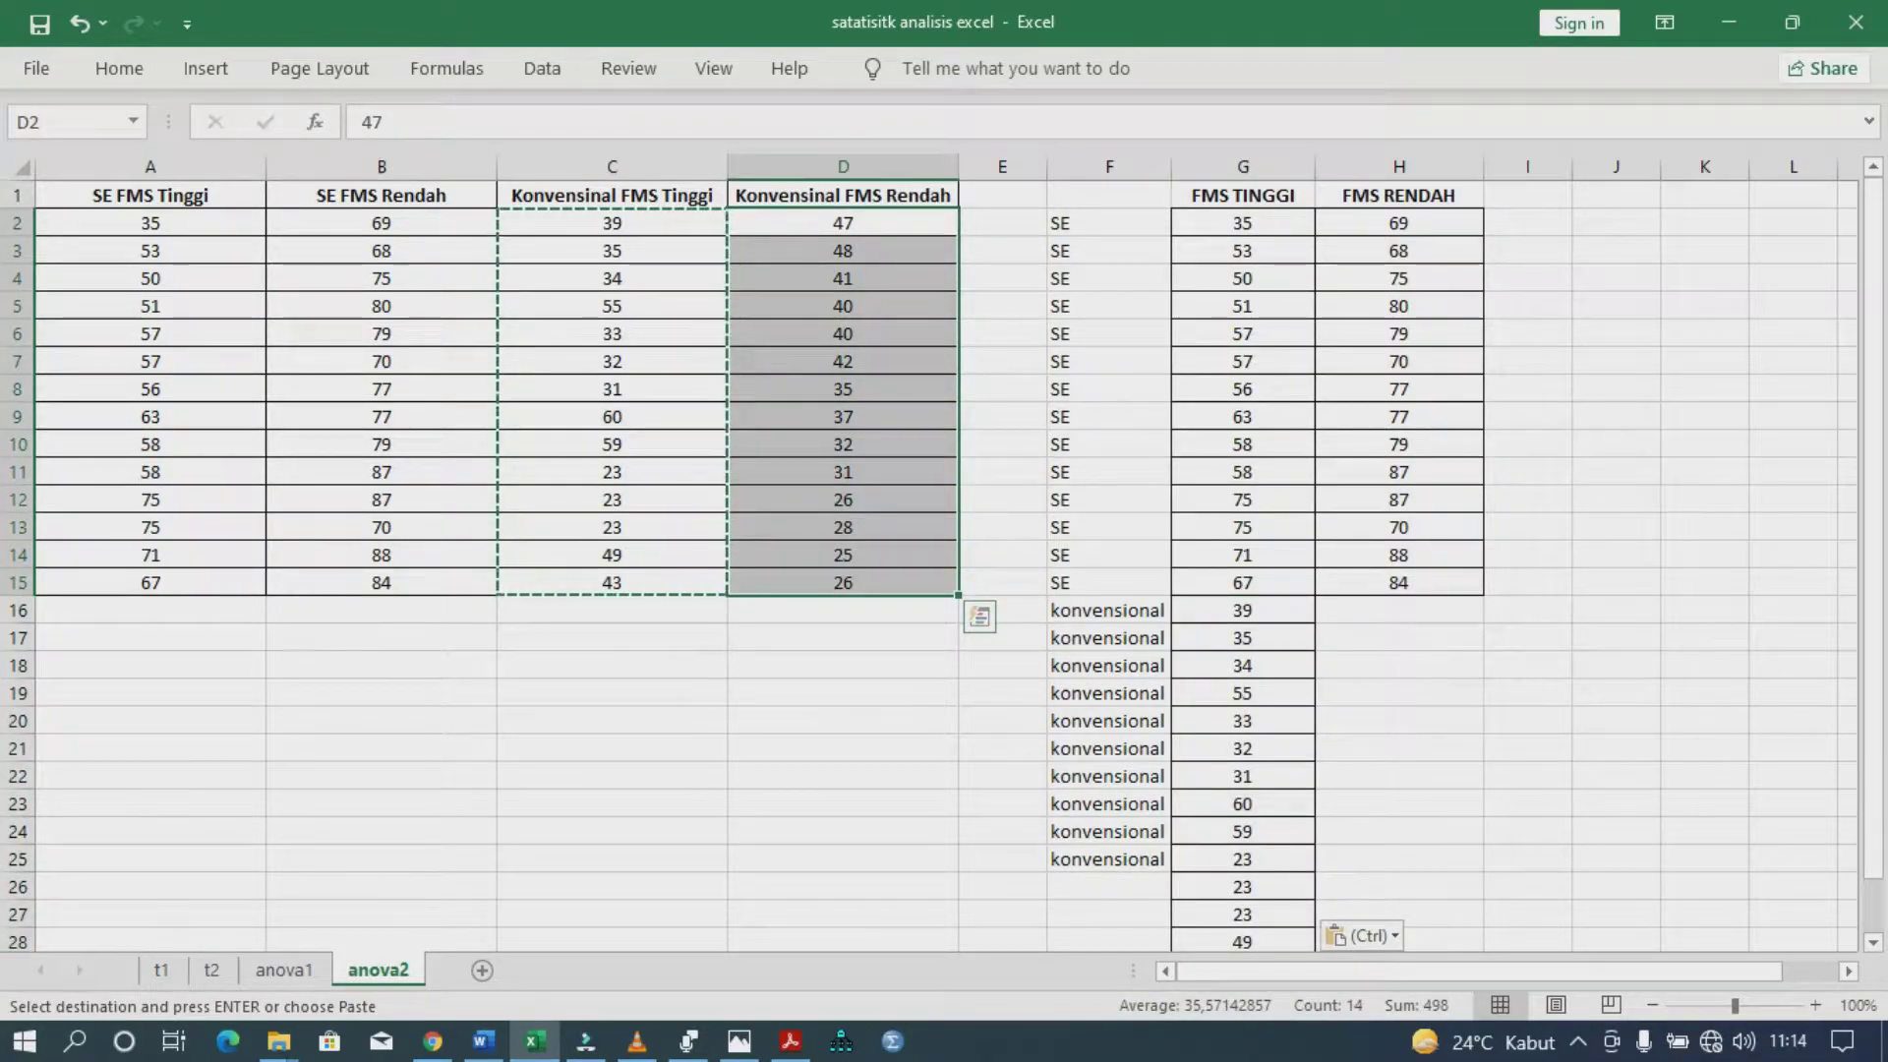
key(ctrl+c)
click(1398, 611)
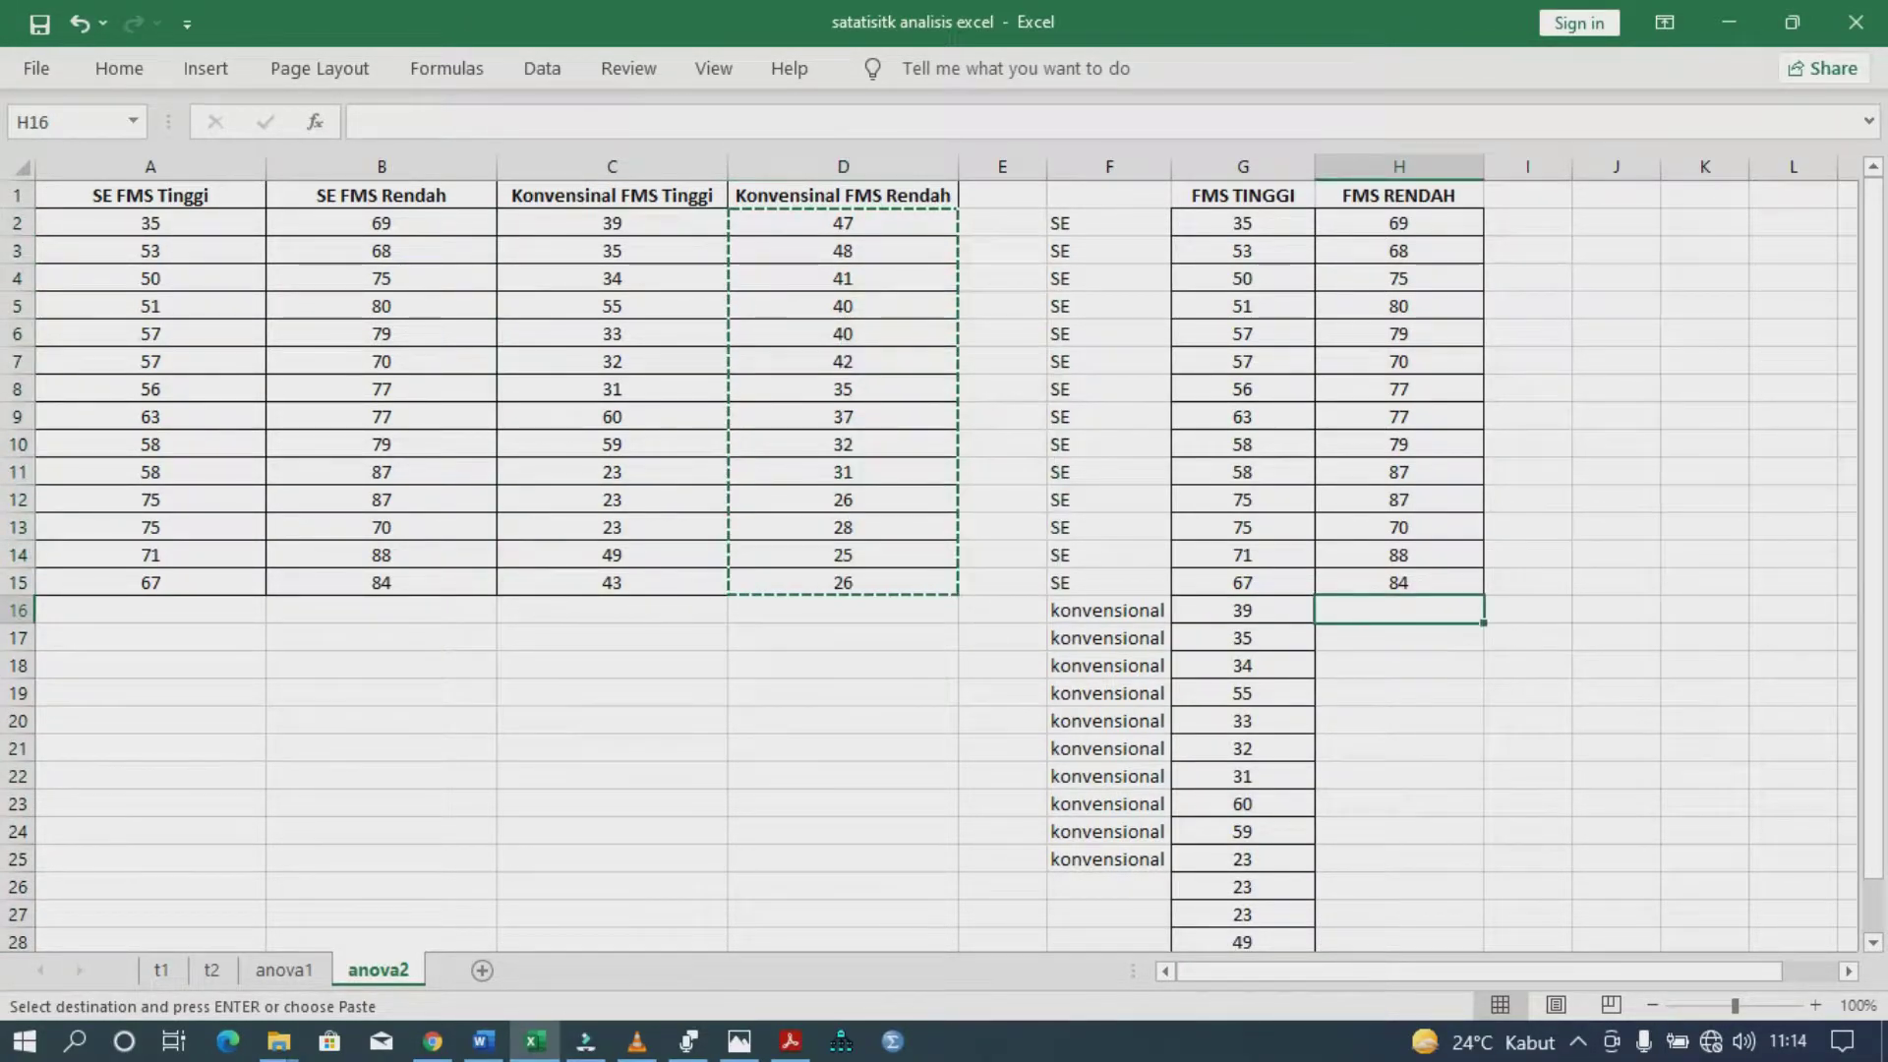
key(ctrl+v)
- Extend the "konvensional" label from F25 down to F29 so every data row is labelled
click(1108, 693)
drag(1171, 706, 1173, 816)
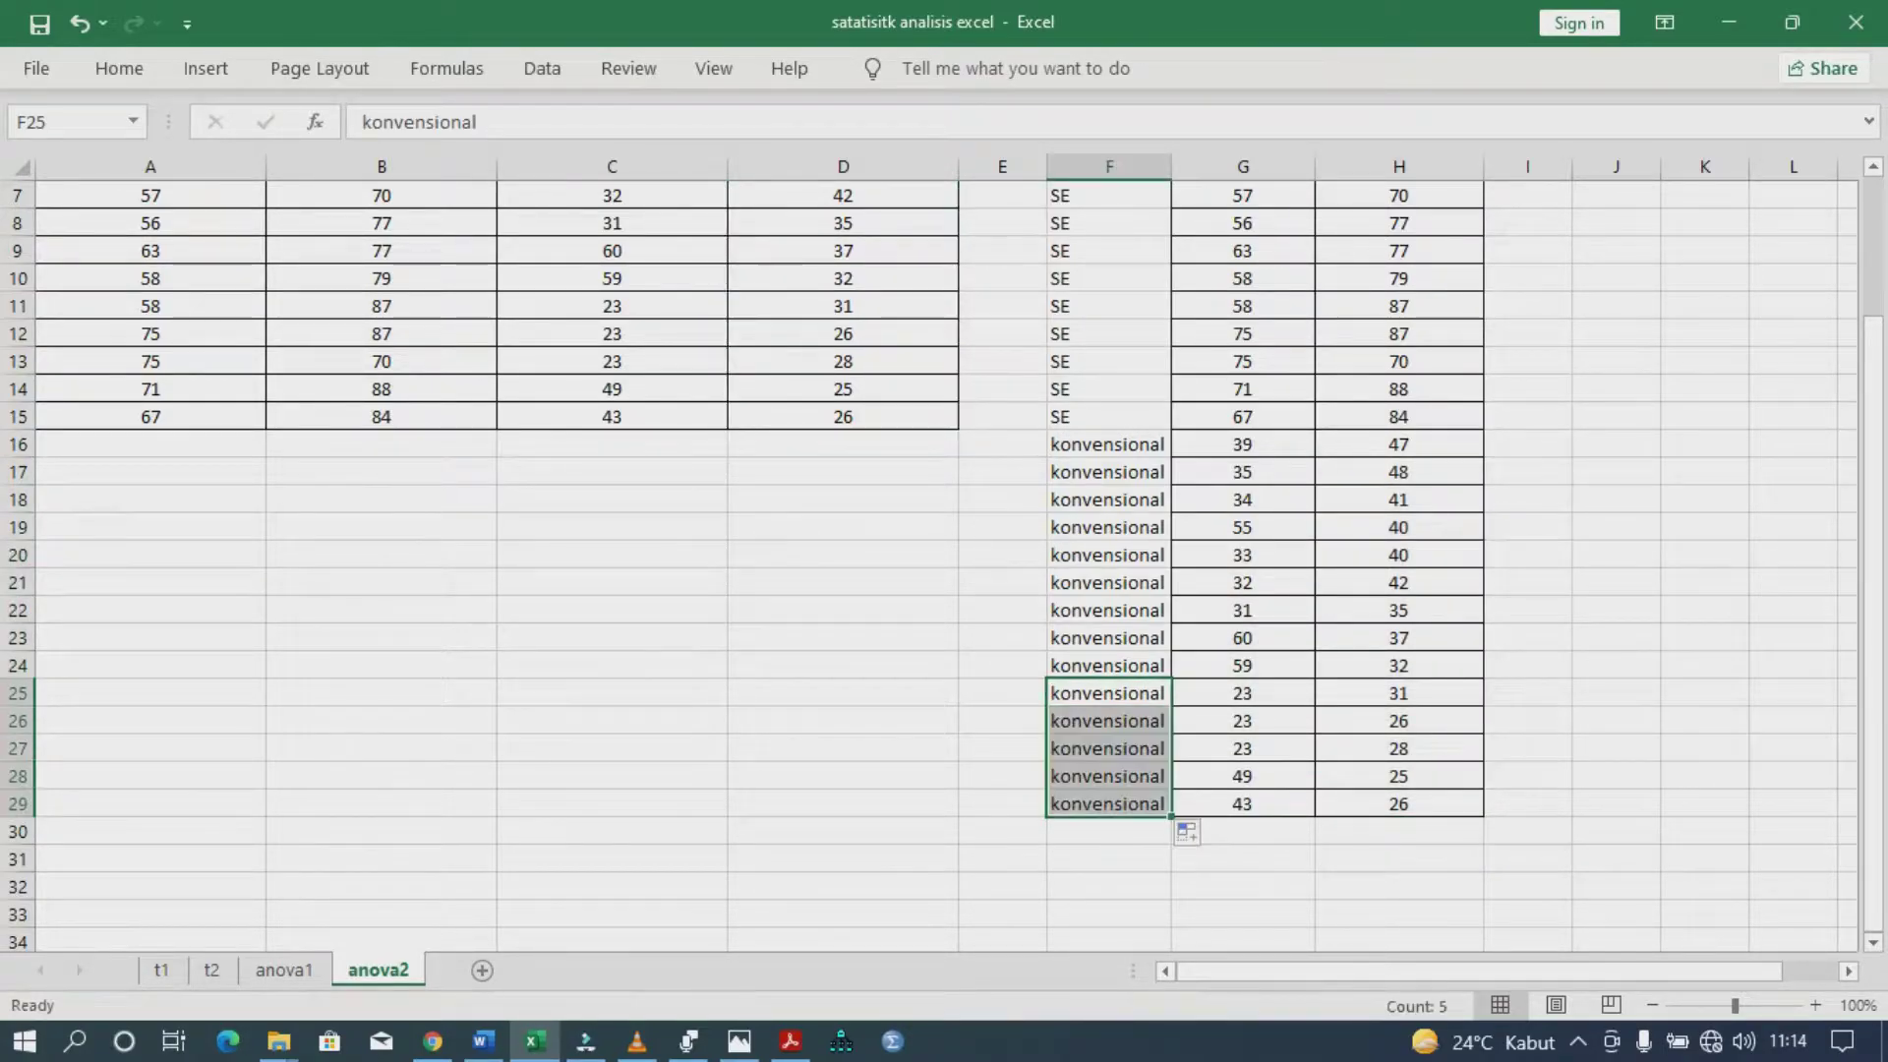
click(1704, 555)
scroll(1704, 554, up, 2)
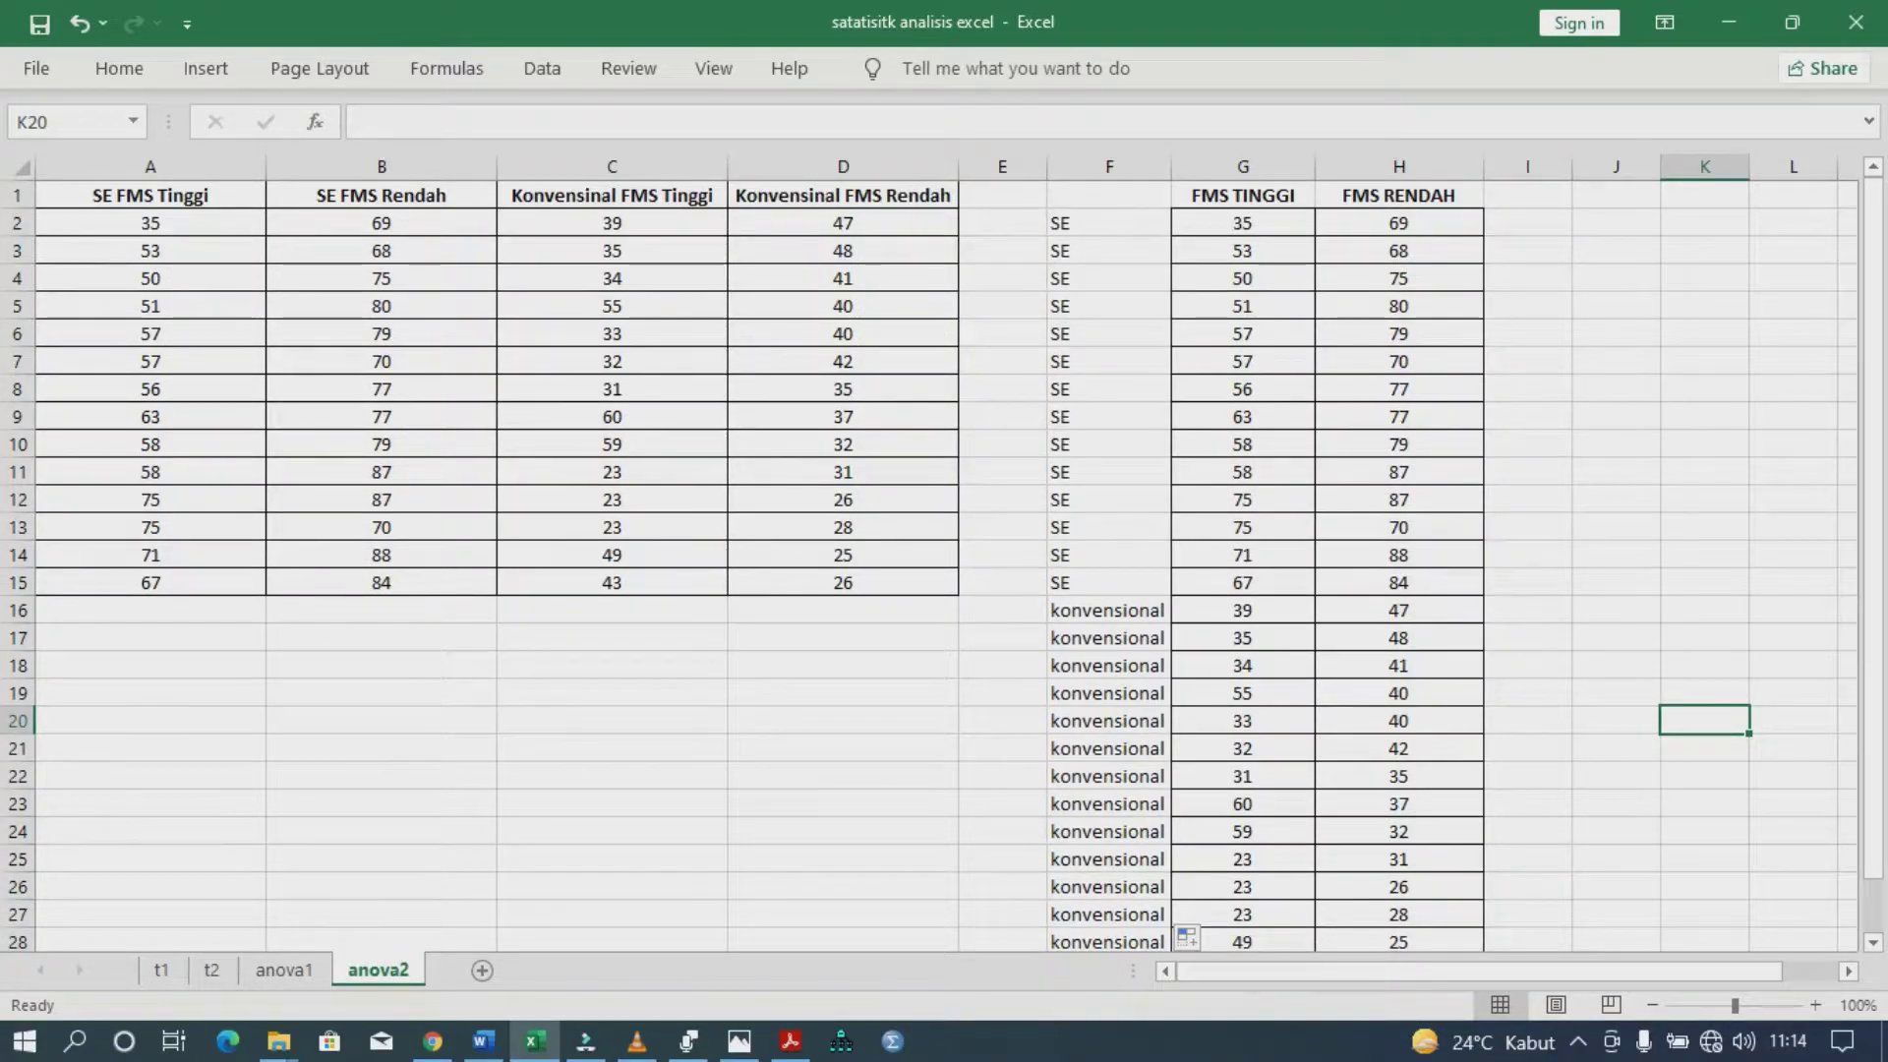
- Start the Anova: Two-Factor With Replication tool from the data analysis tools
scroll(944, 550, right, 2)
scroll(944, 551, right, 3)
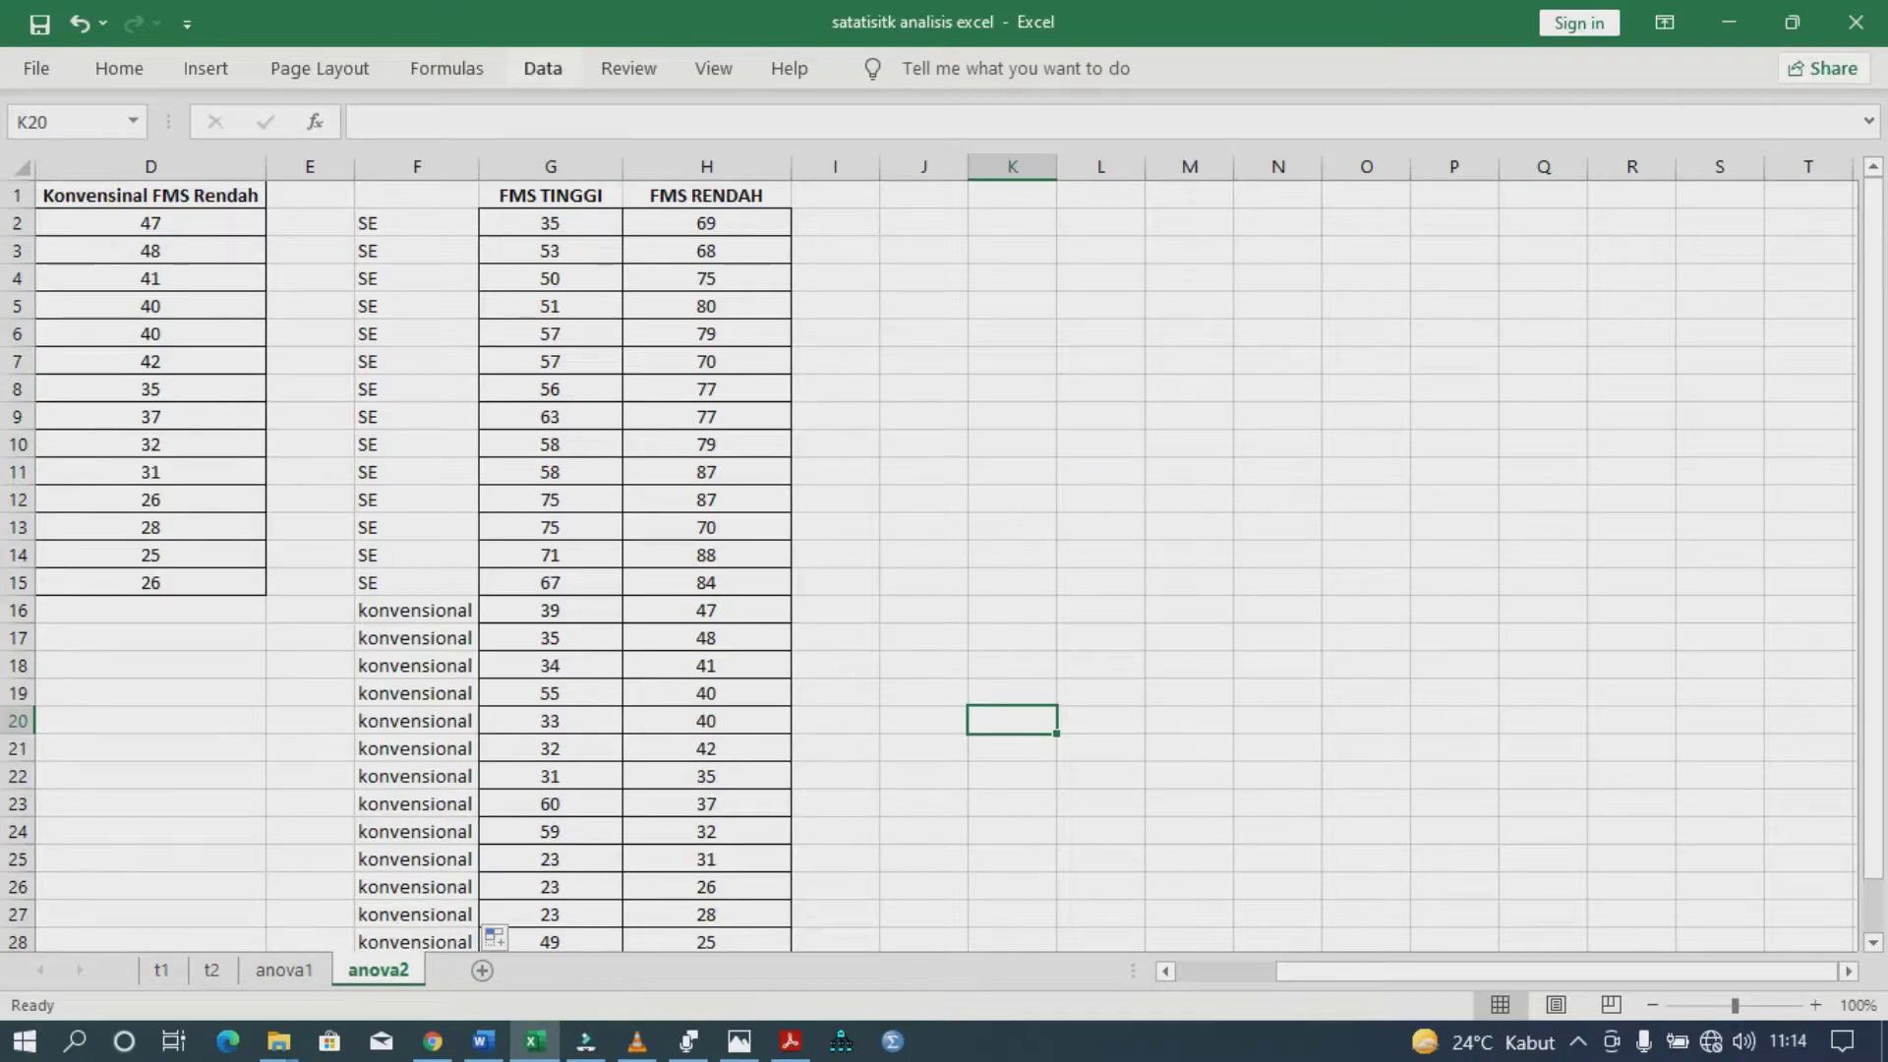
click(542, 68)
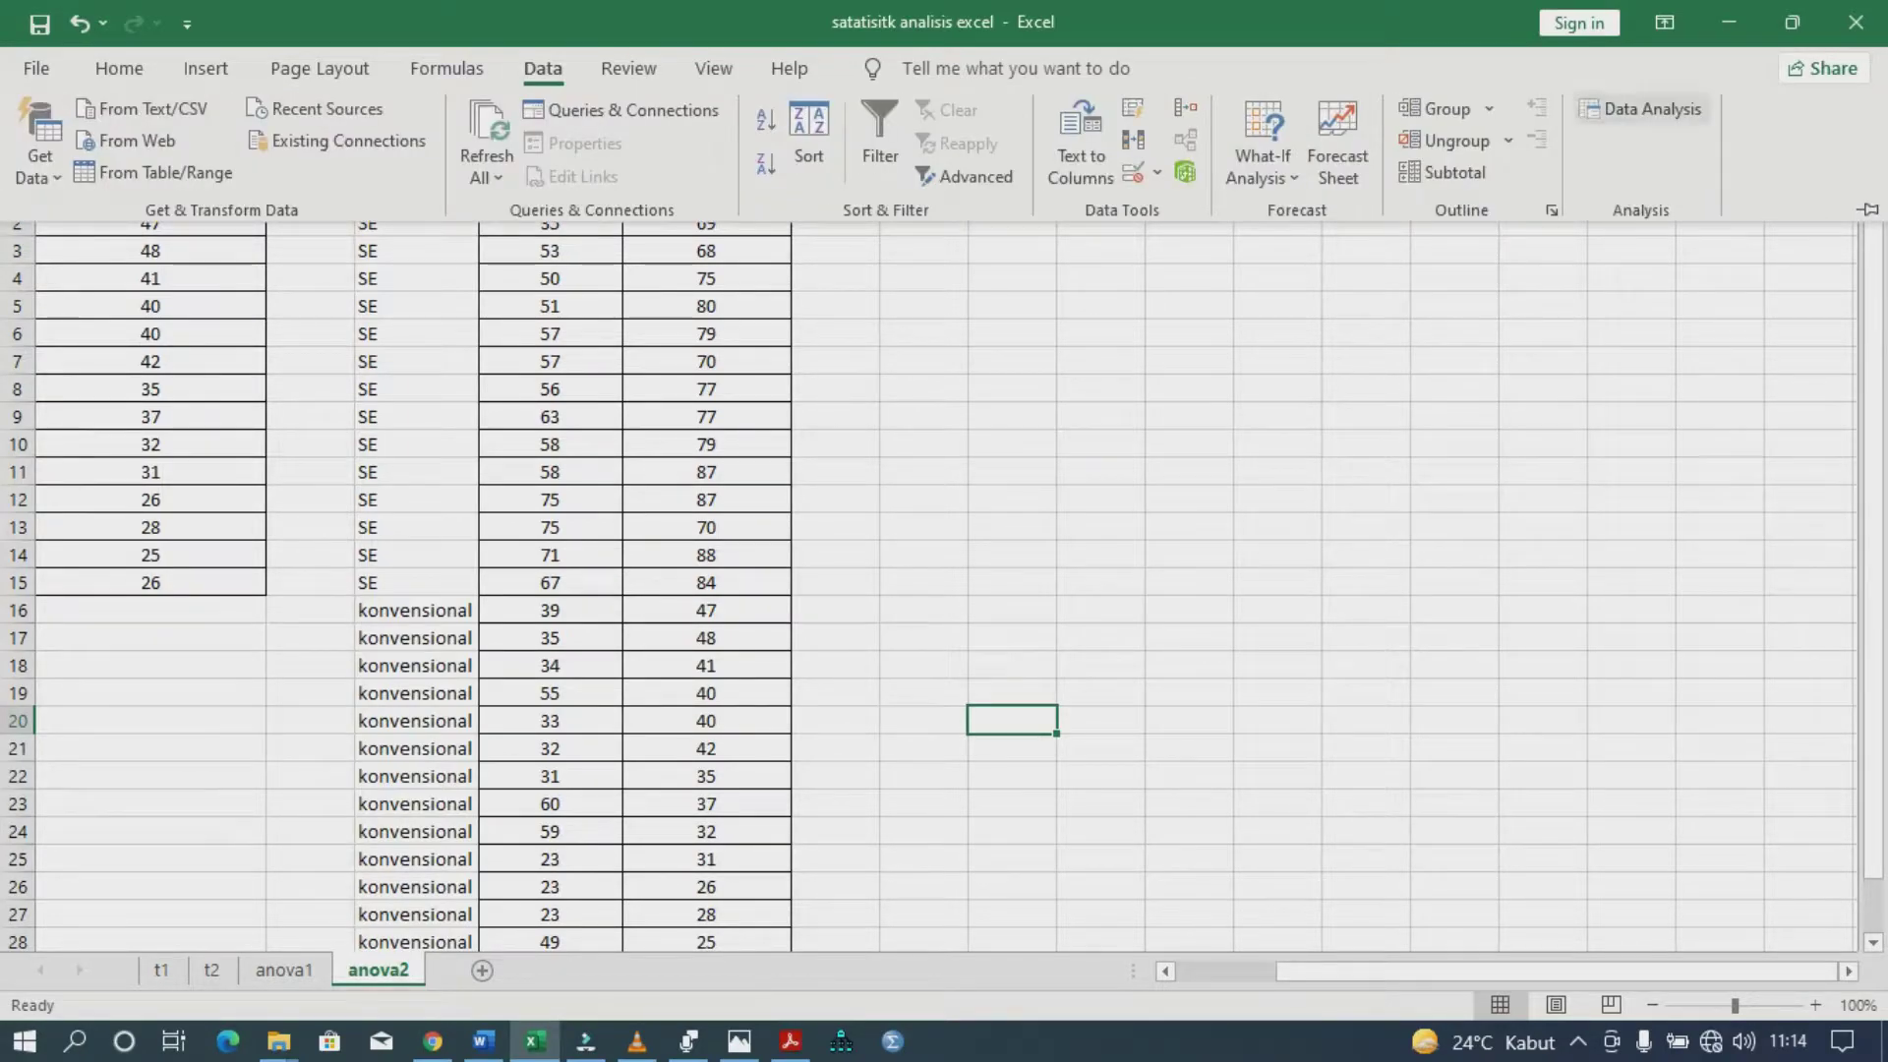
click(1640, 110)
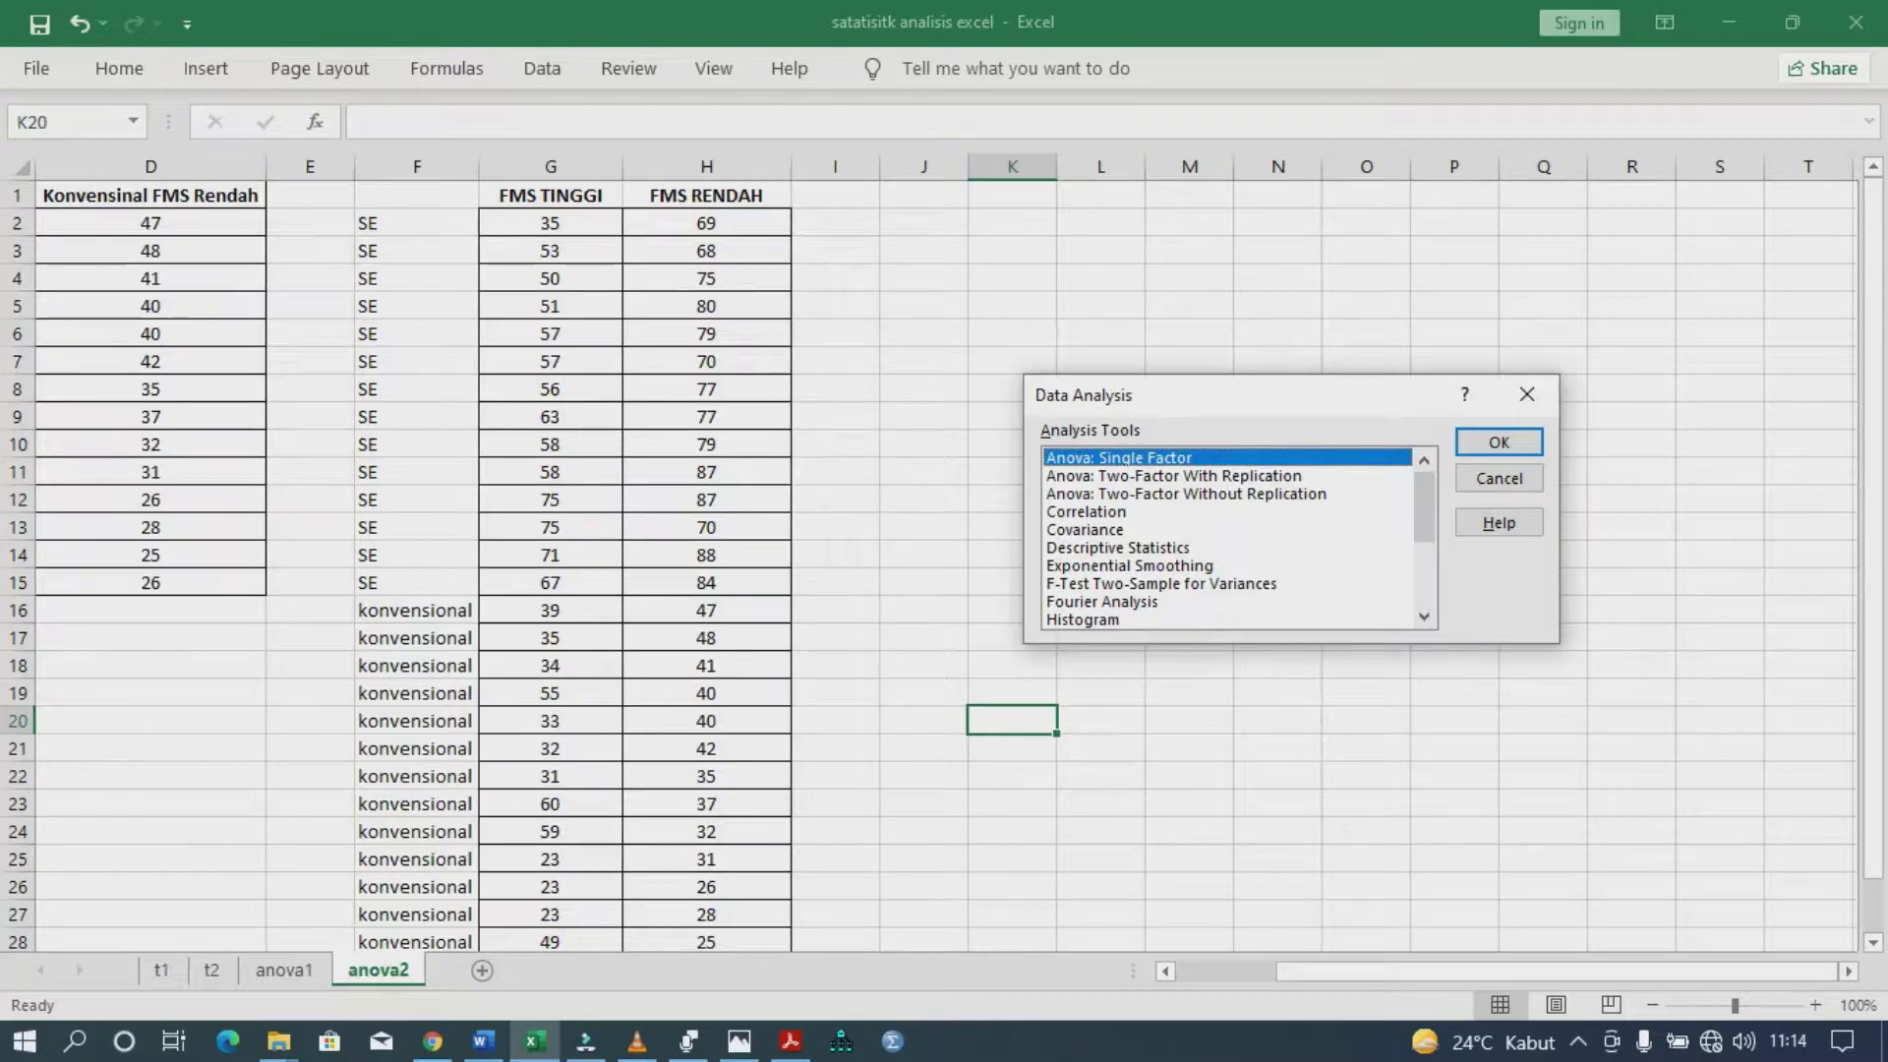
click(1173, 475)
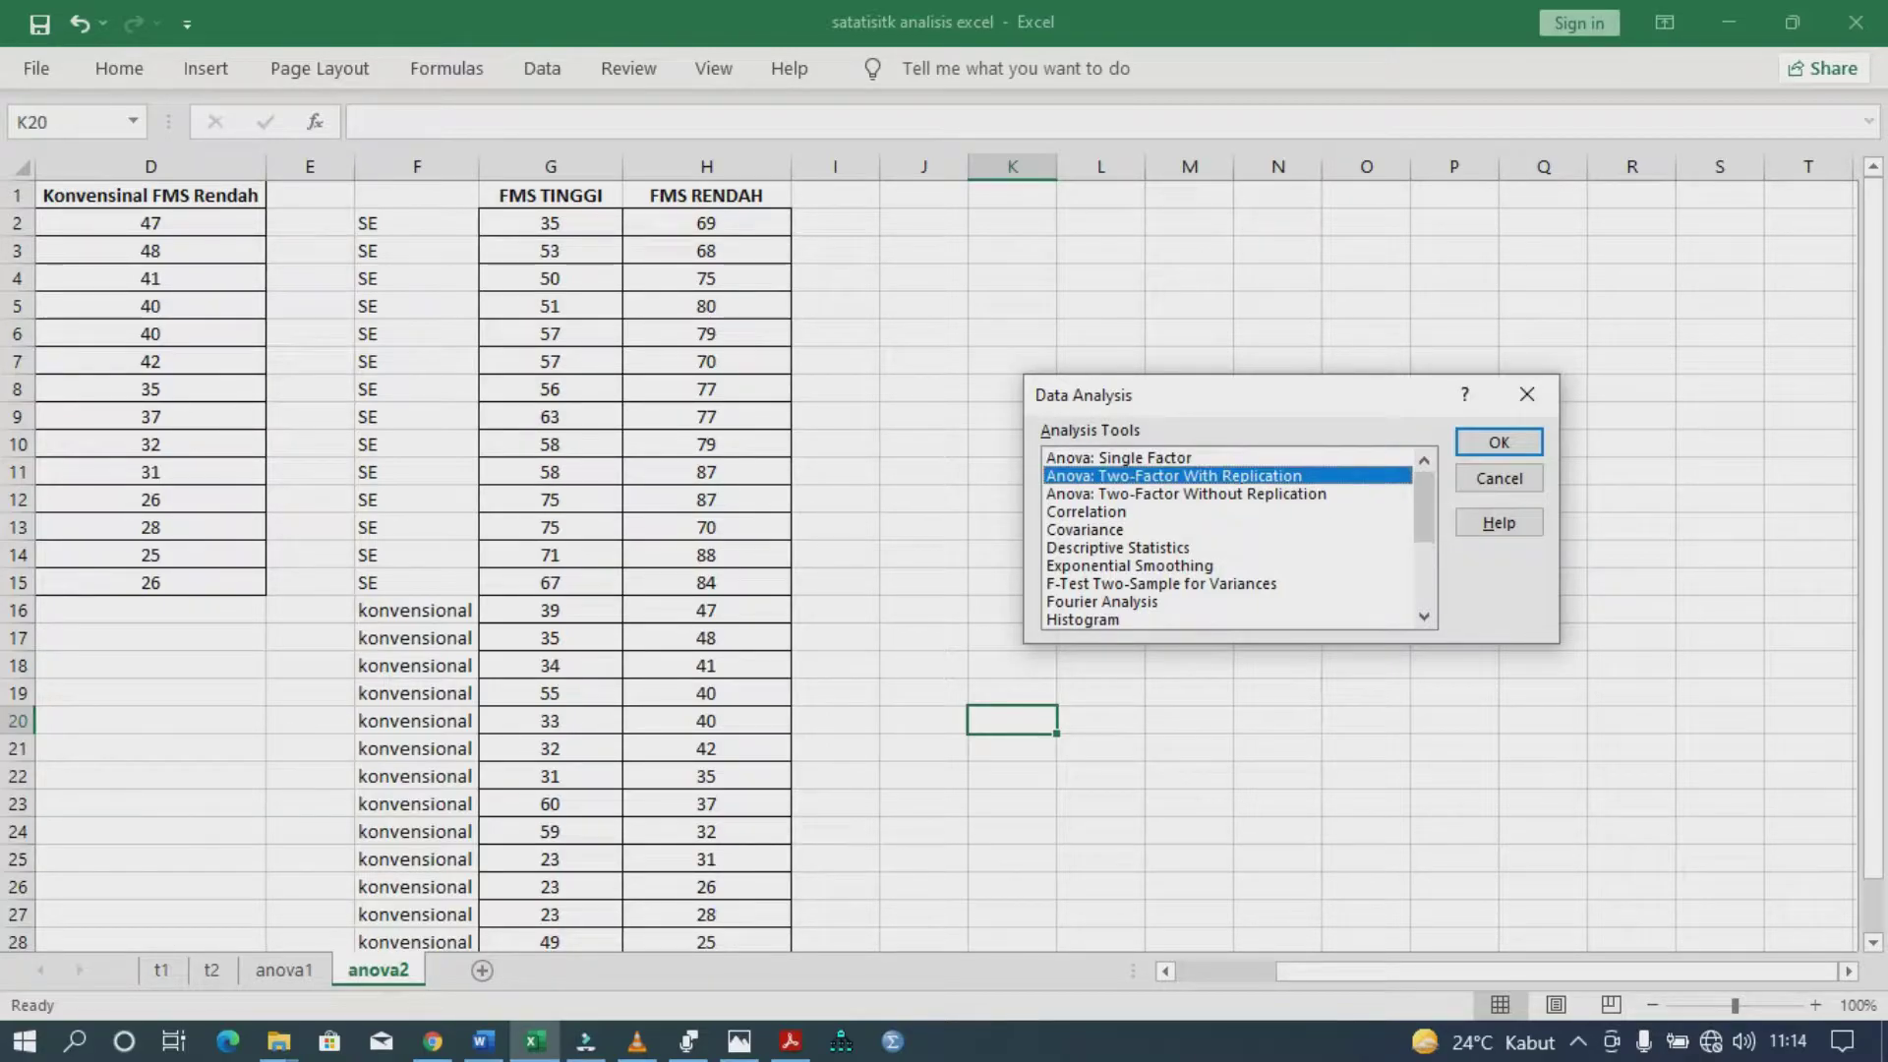
click(1499, 441)
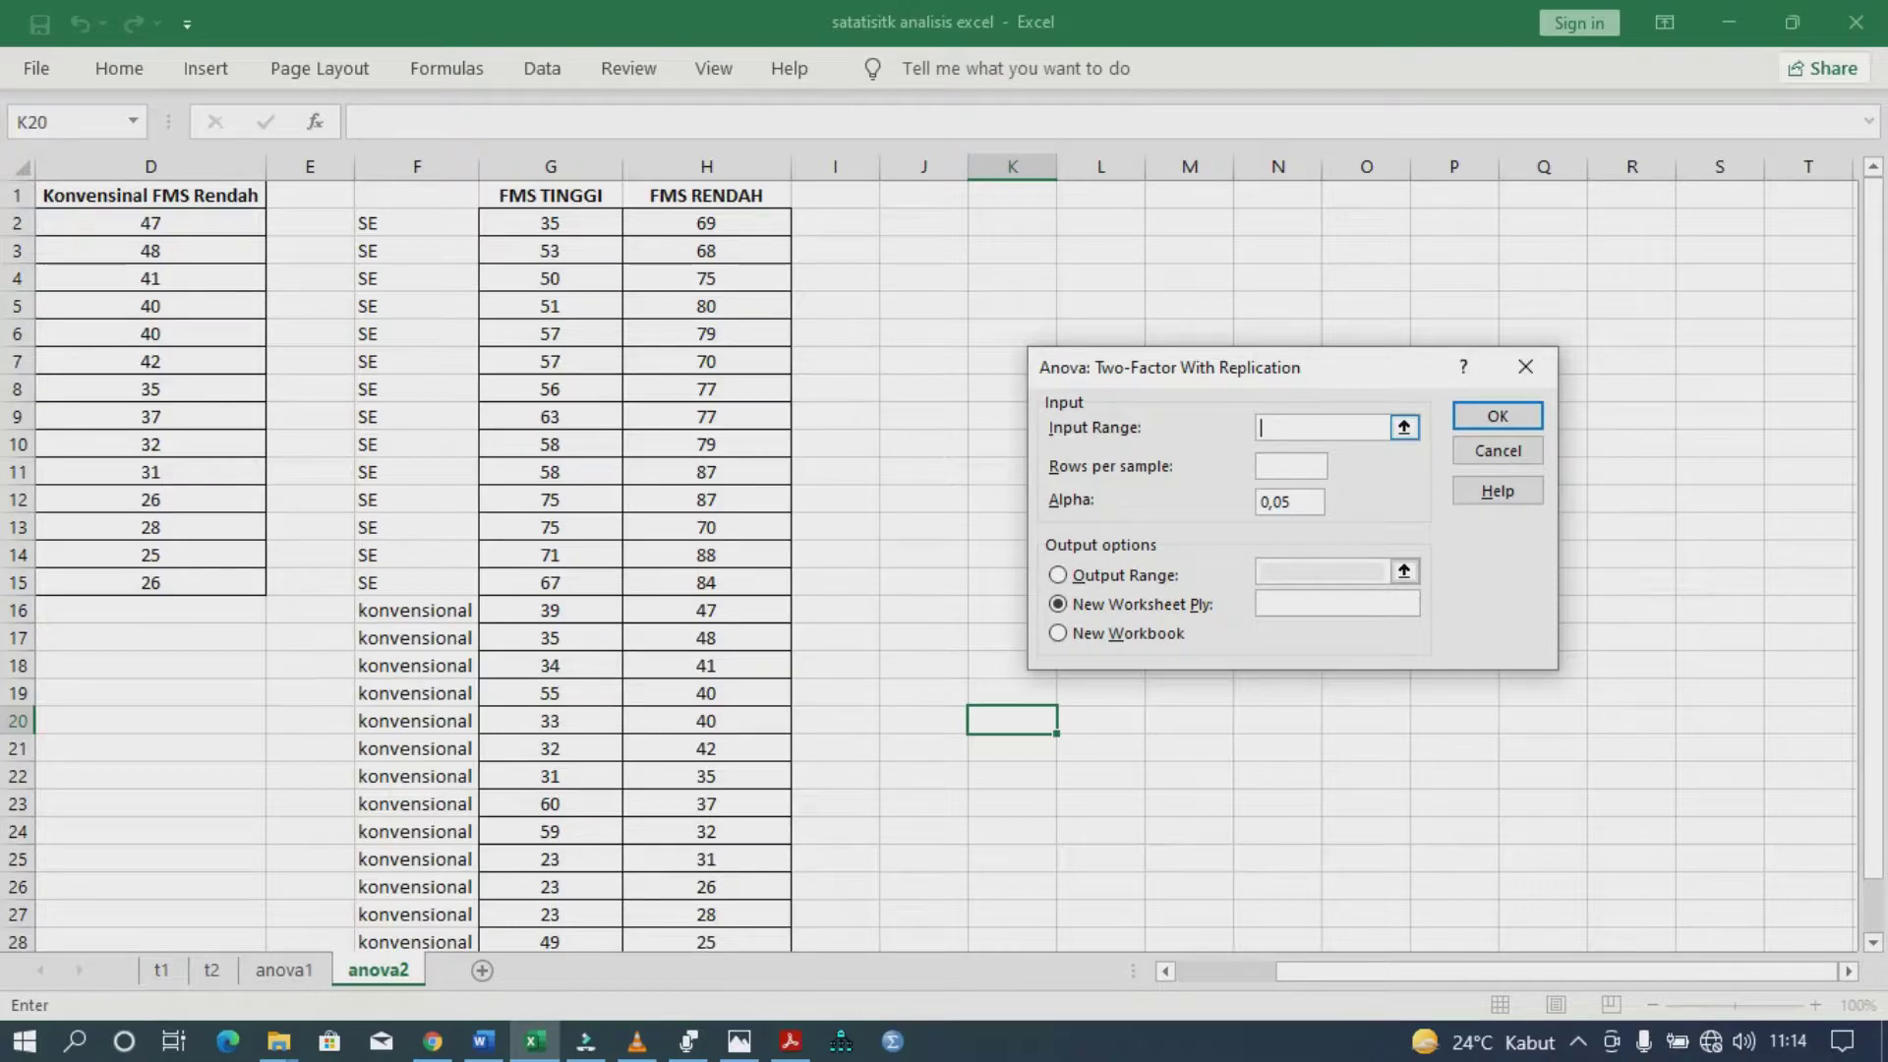
- Set the ANOVA input range to $F$1:$H$29 and the rows per sample to 14
click(1404, 427)
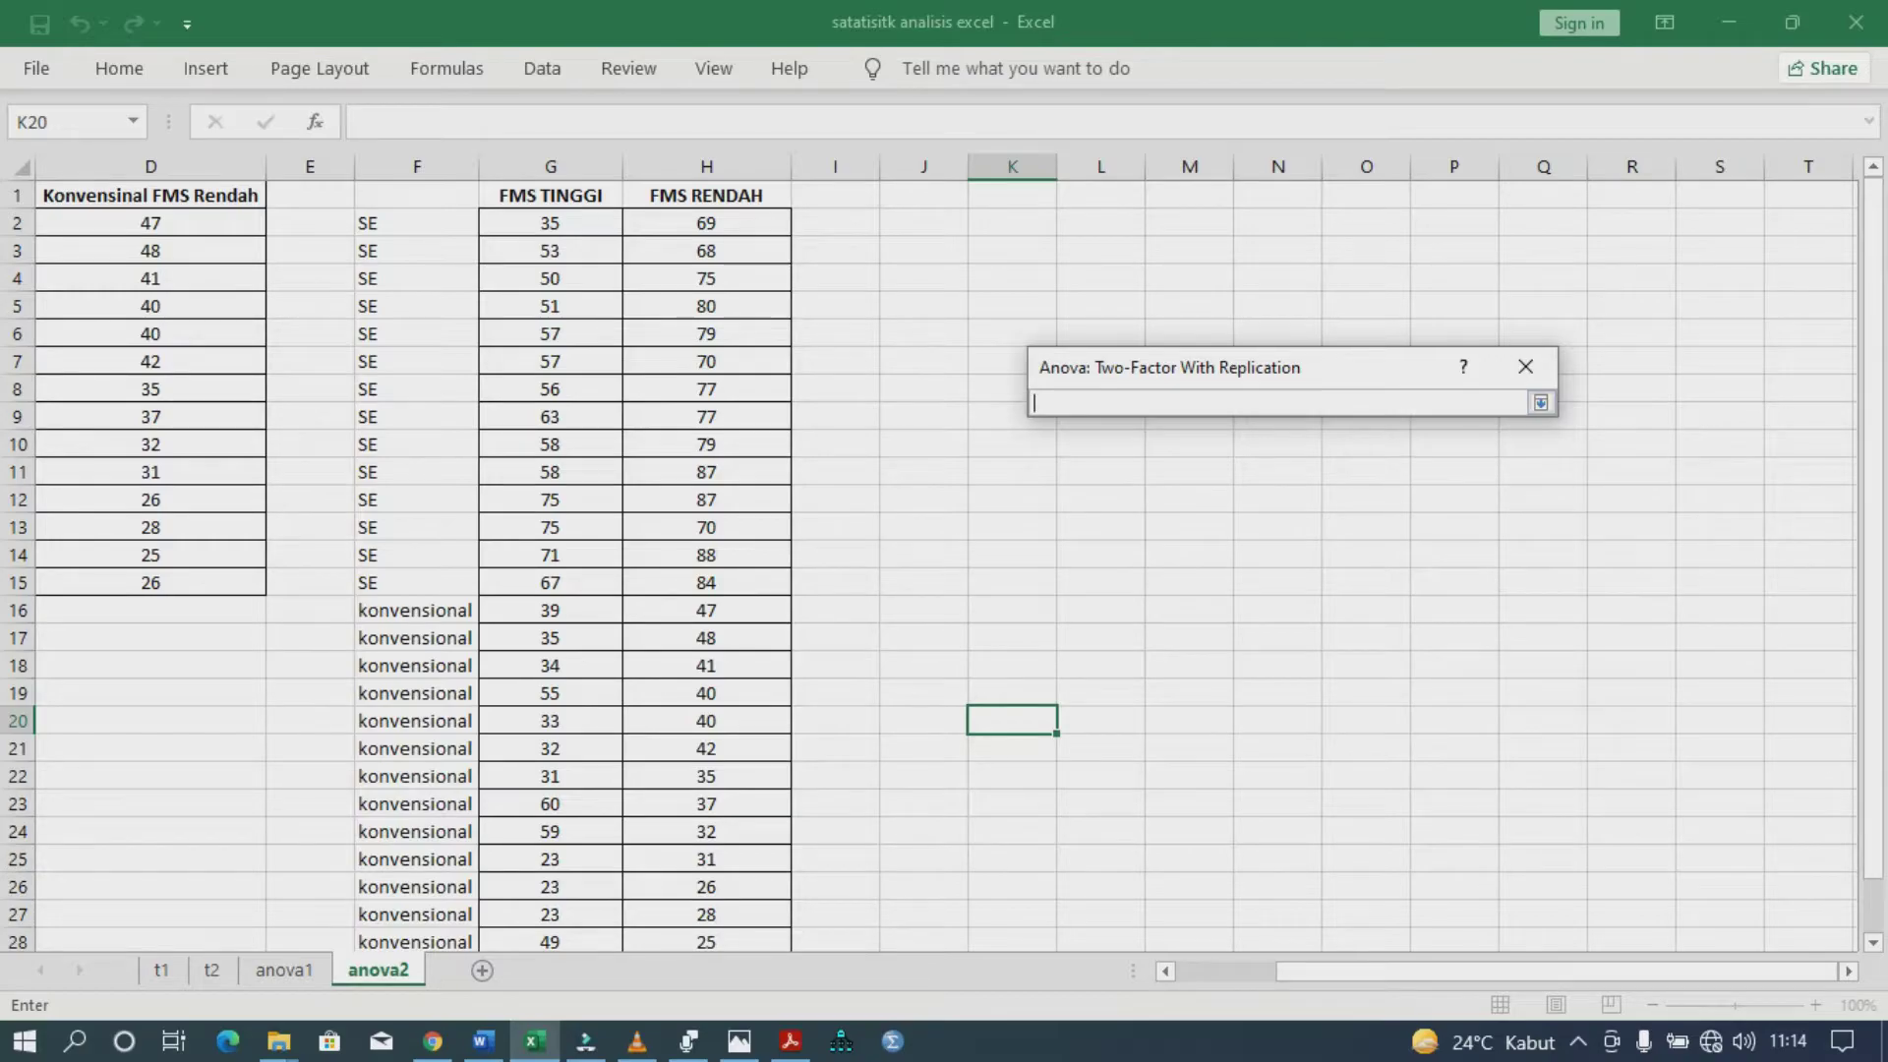
drag(417, 194, 748, 895)
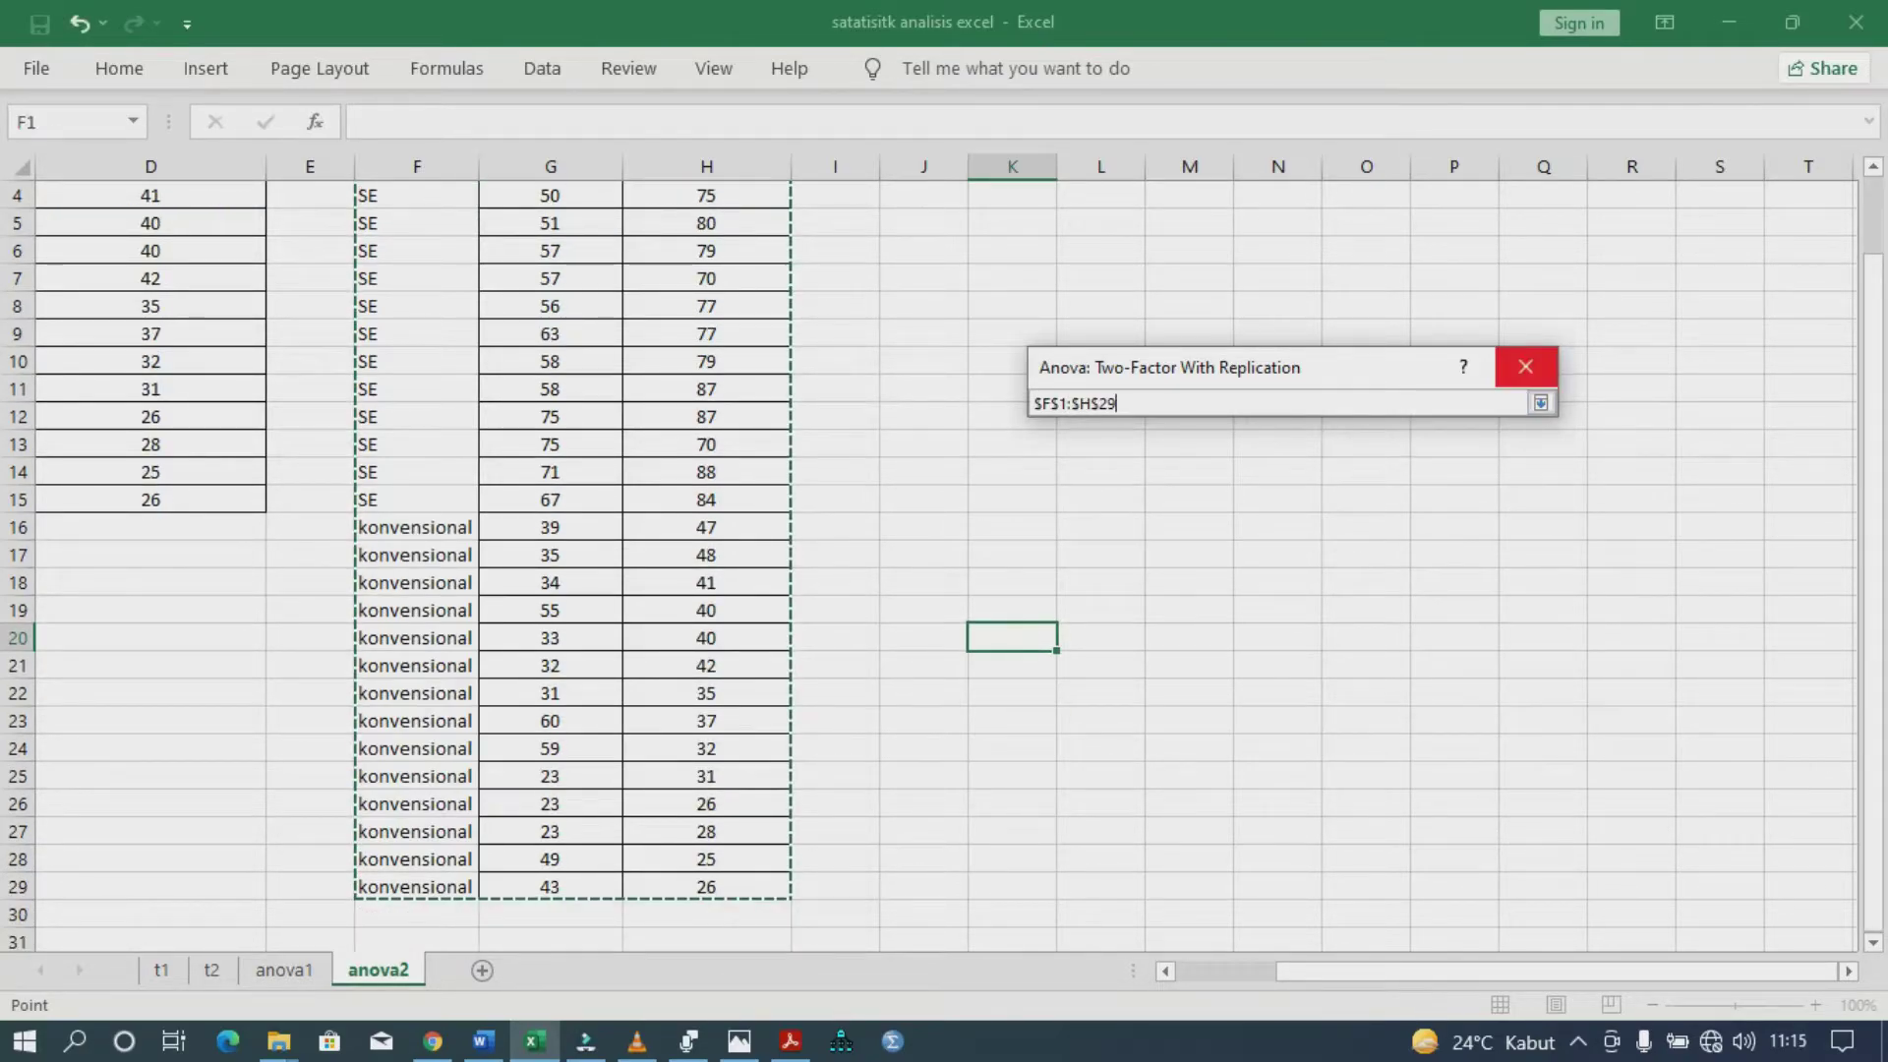
click(1541, 403)
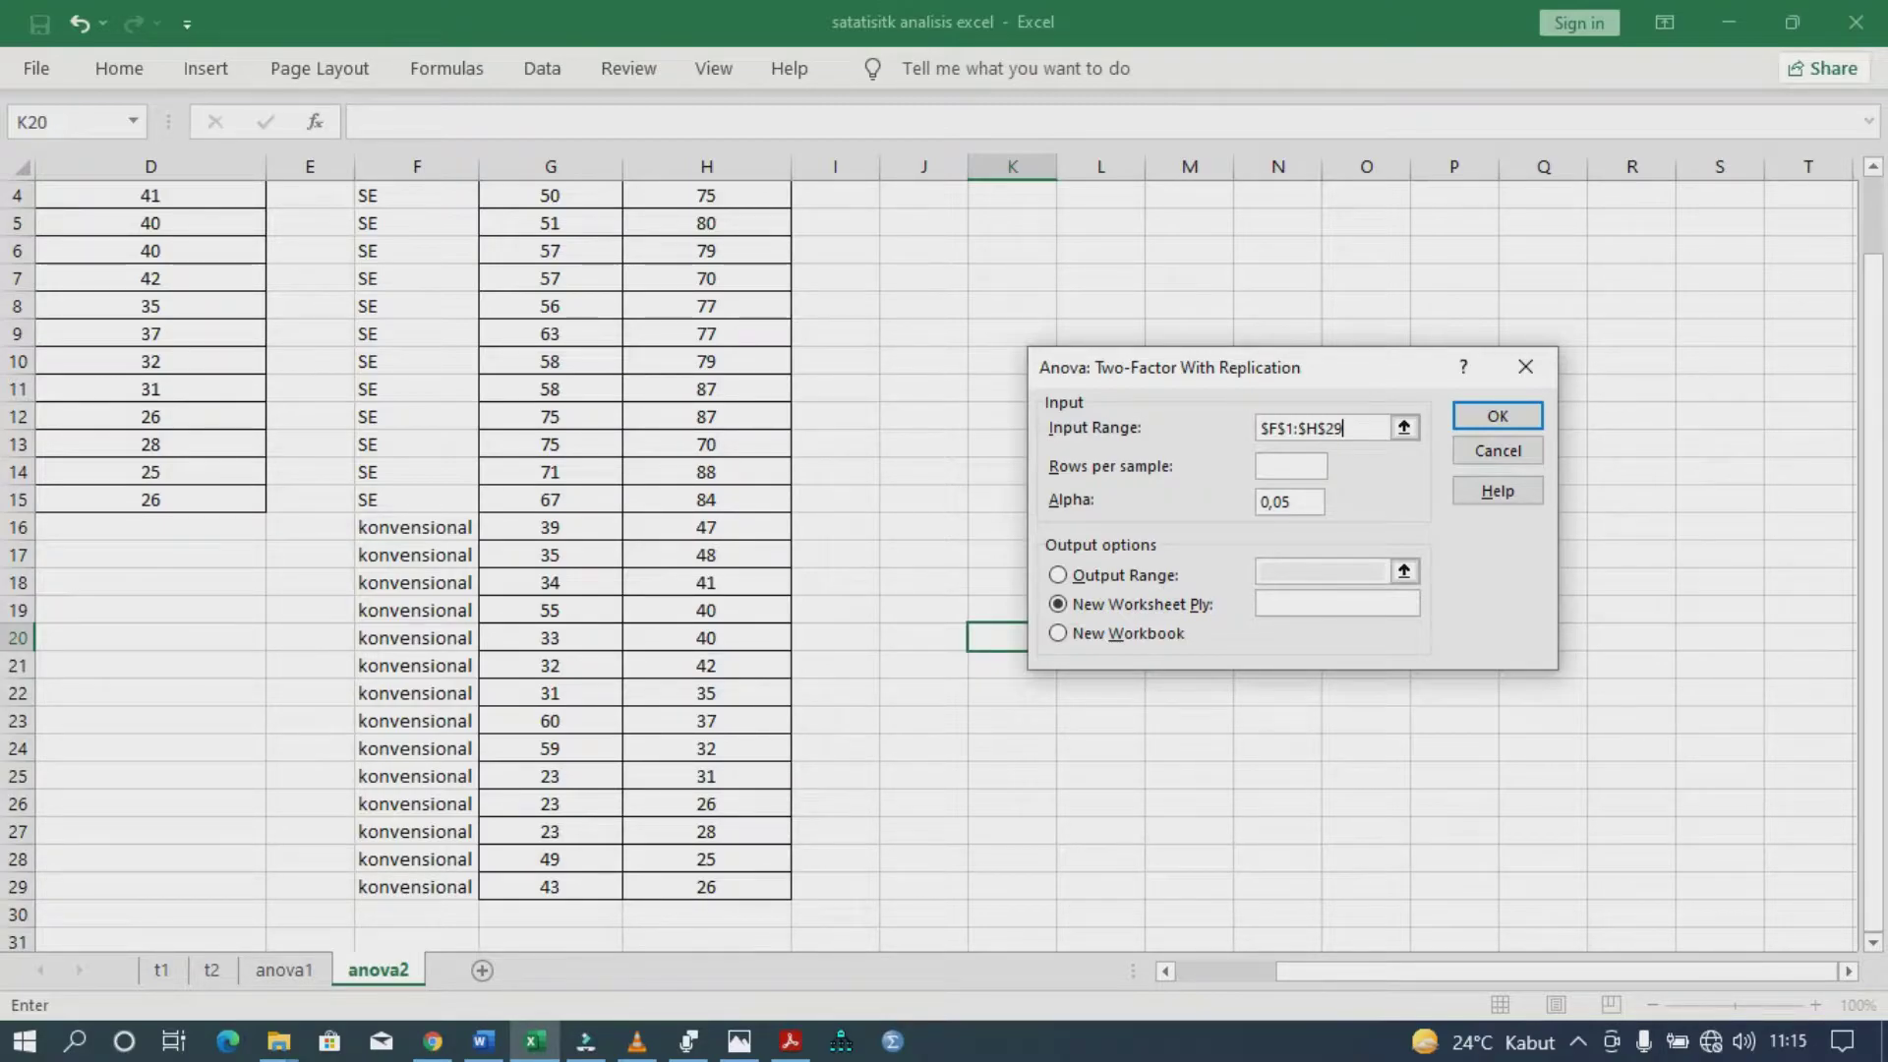
scroll(492, 550, up, 1)
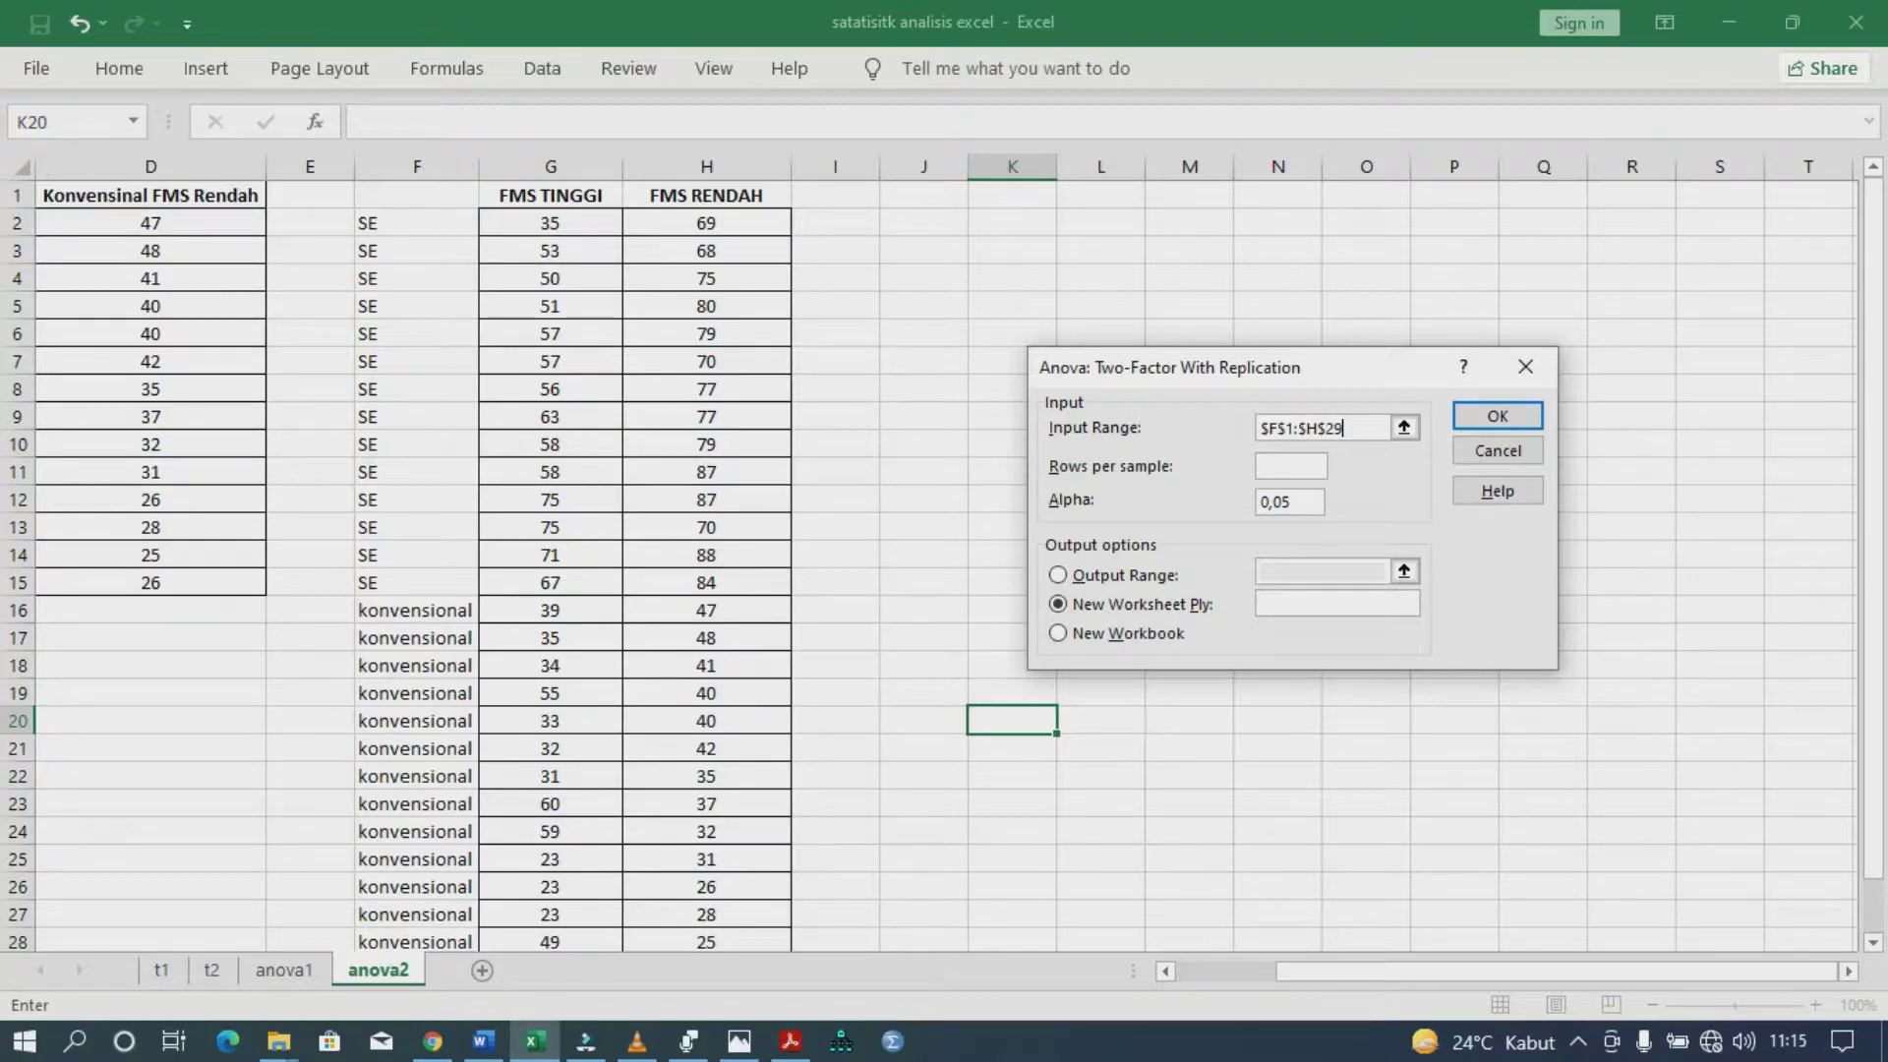
click(1291, 466)
text(14)
- Set the ANOVA output range to cell $J$2 on the same sheet and run the analysis
key(alt+o)
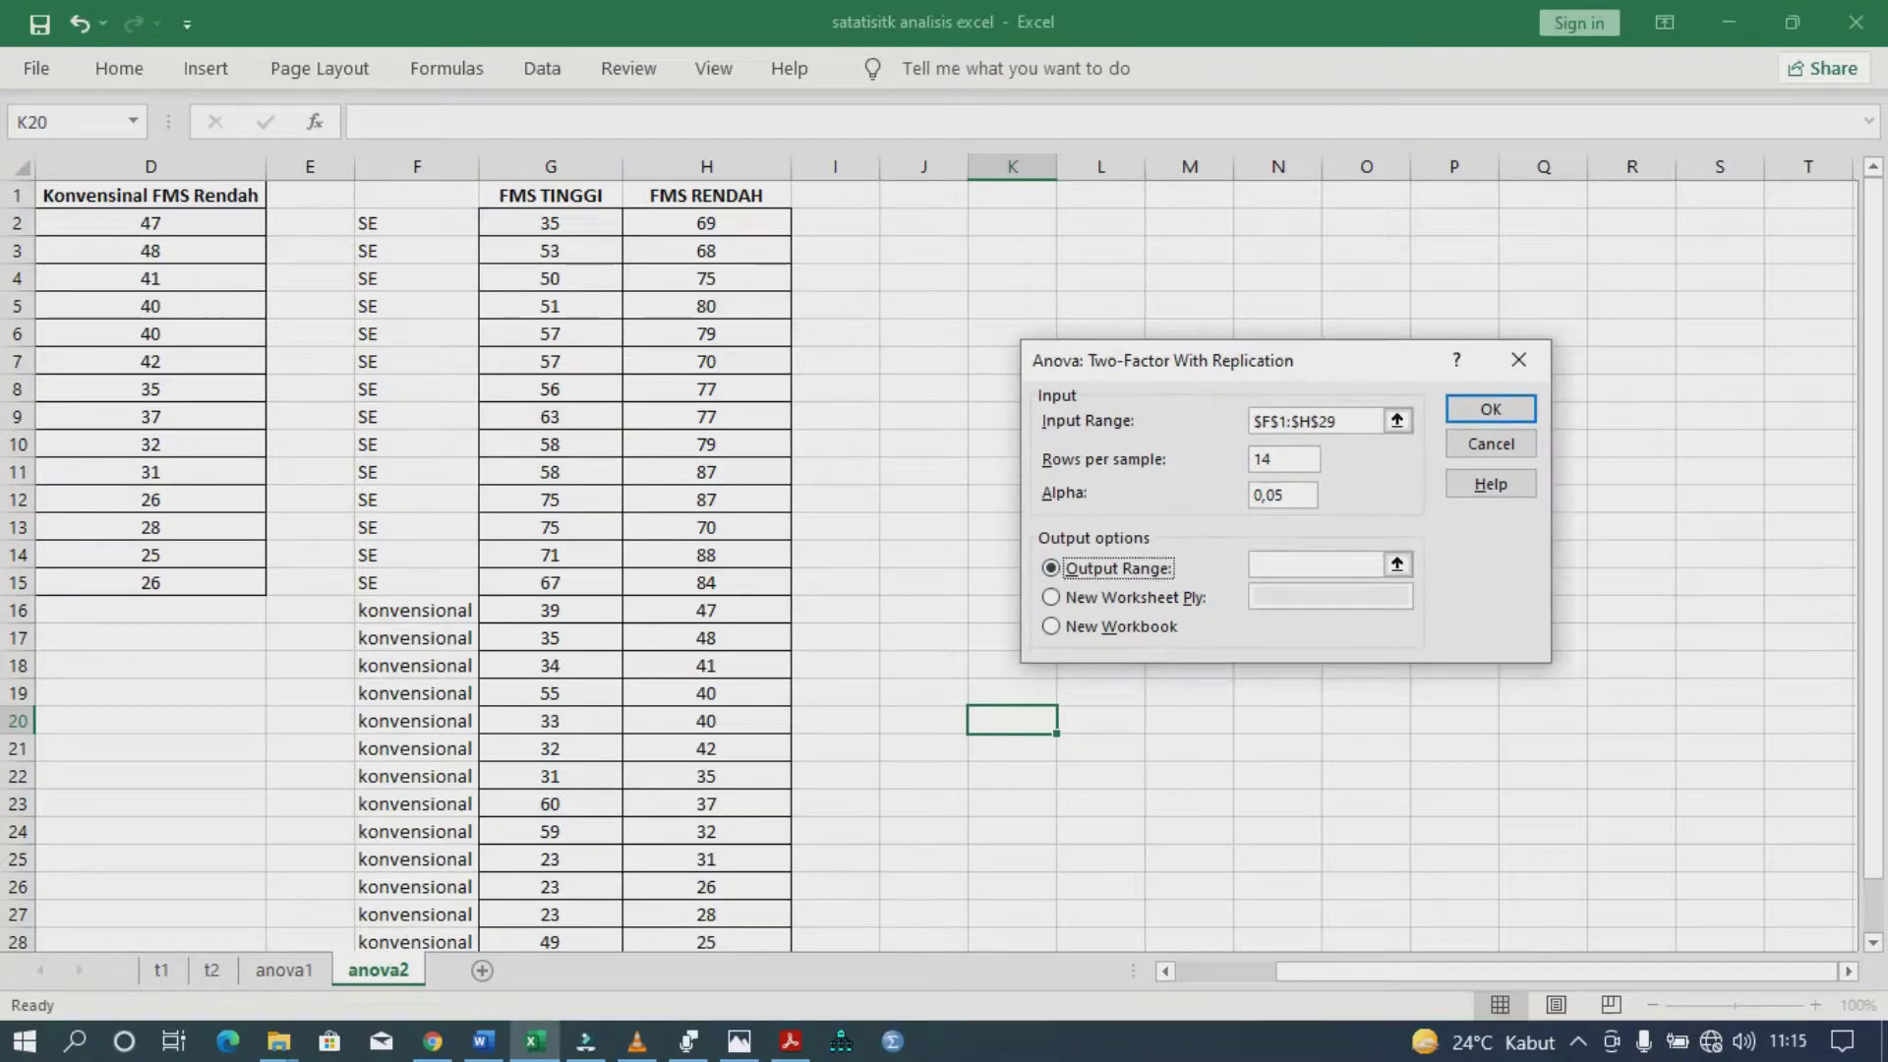
key(Tab)
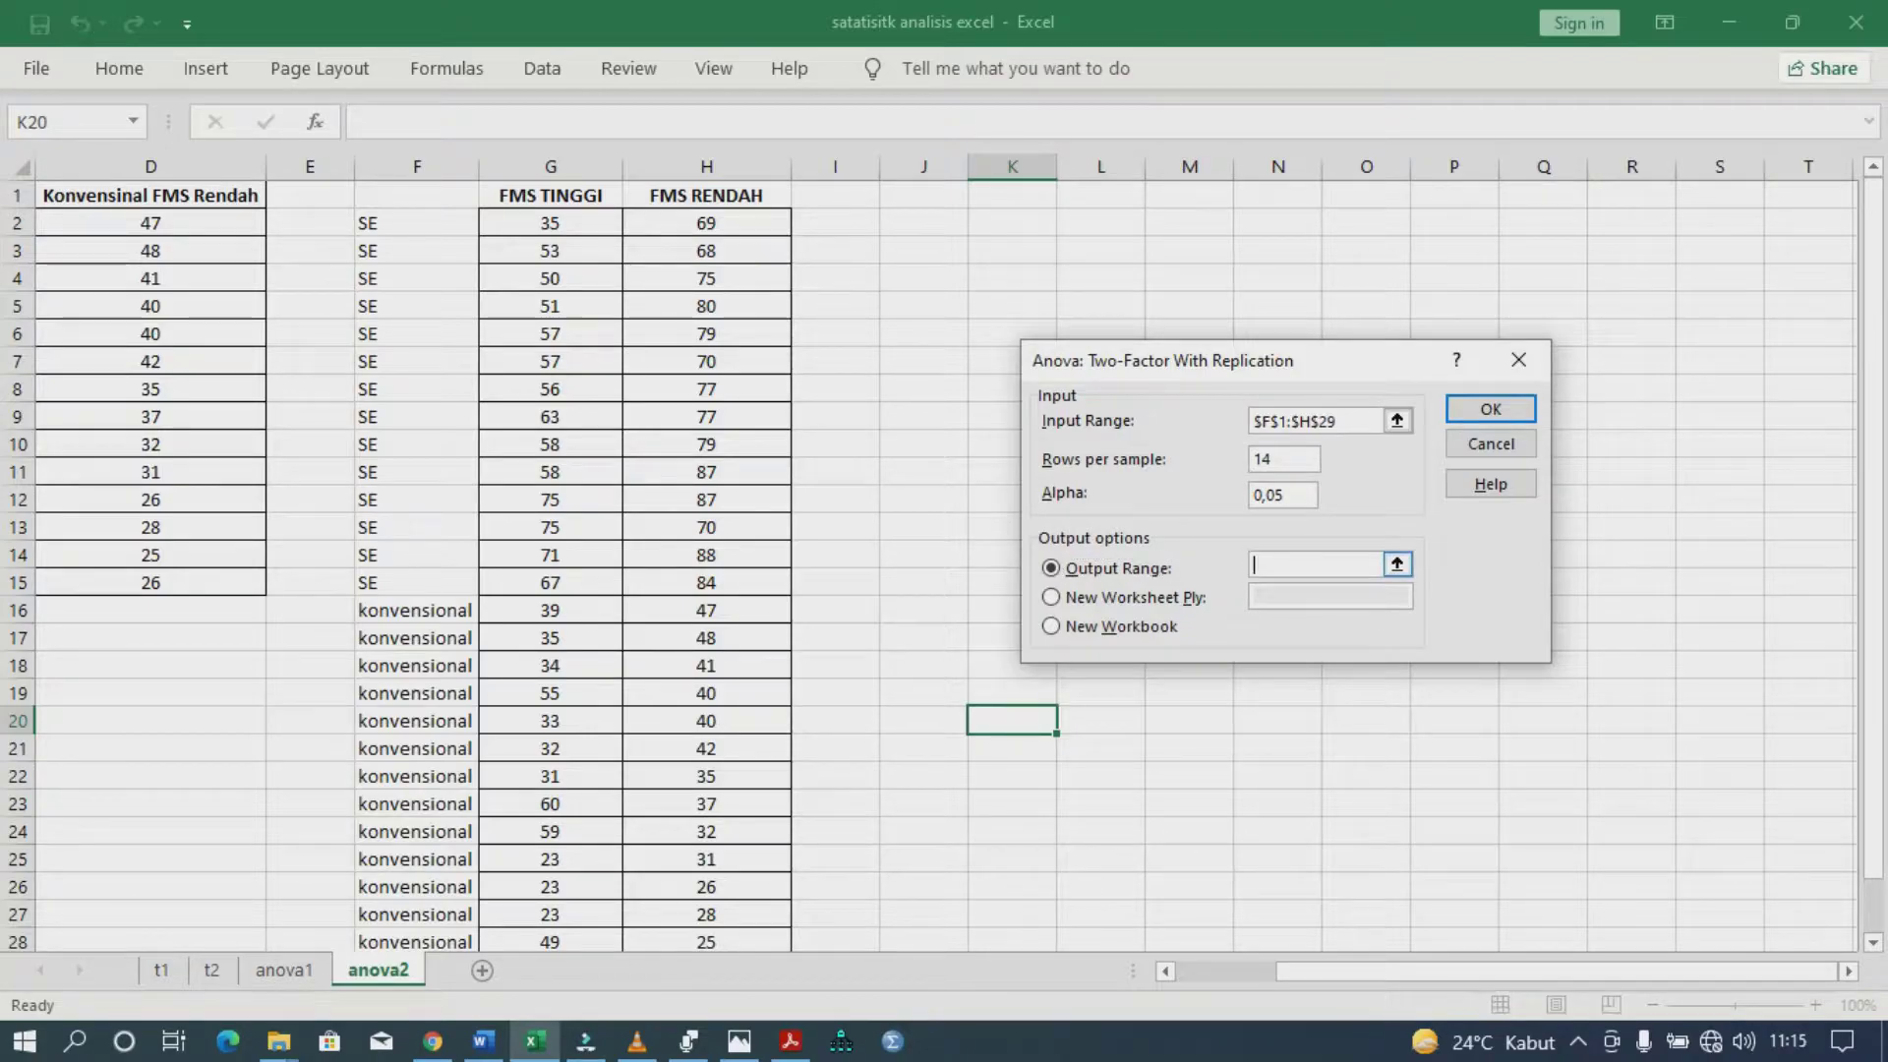
click(1012, 249)
click(923, 470)
click(1277, 804)
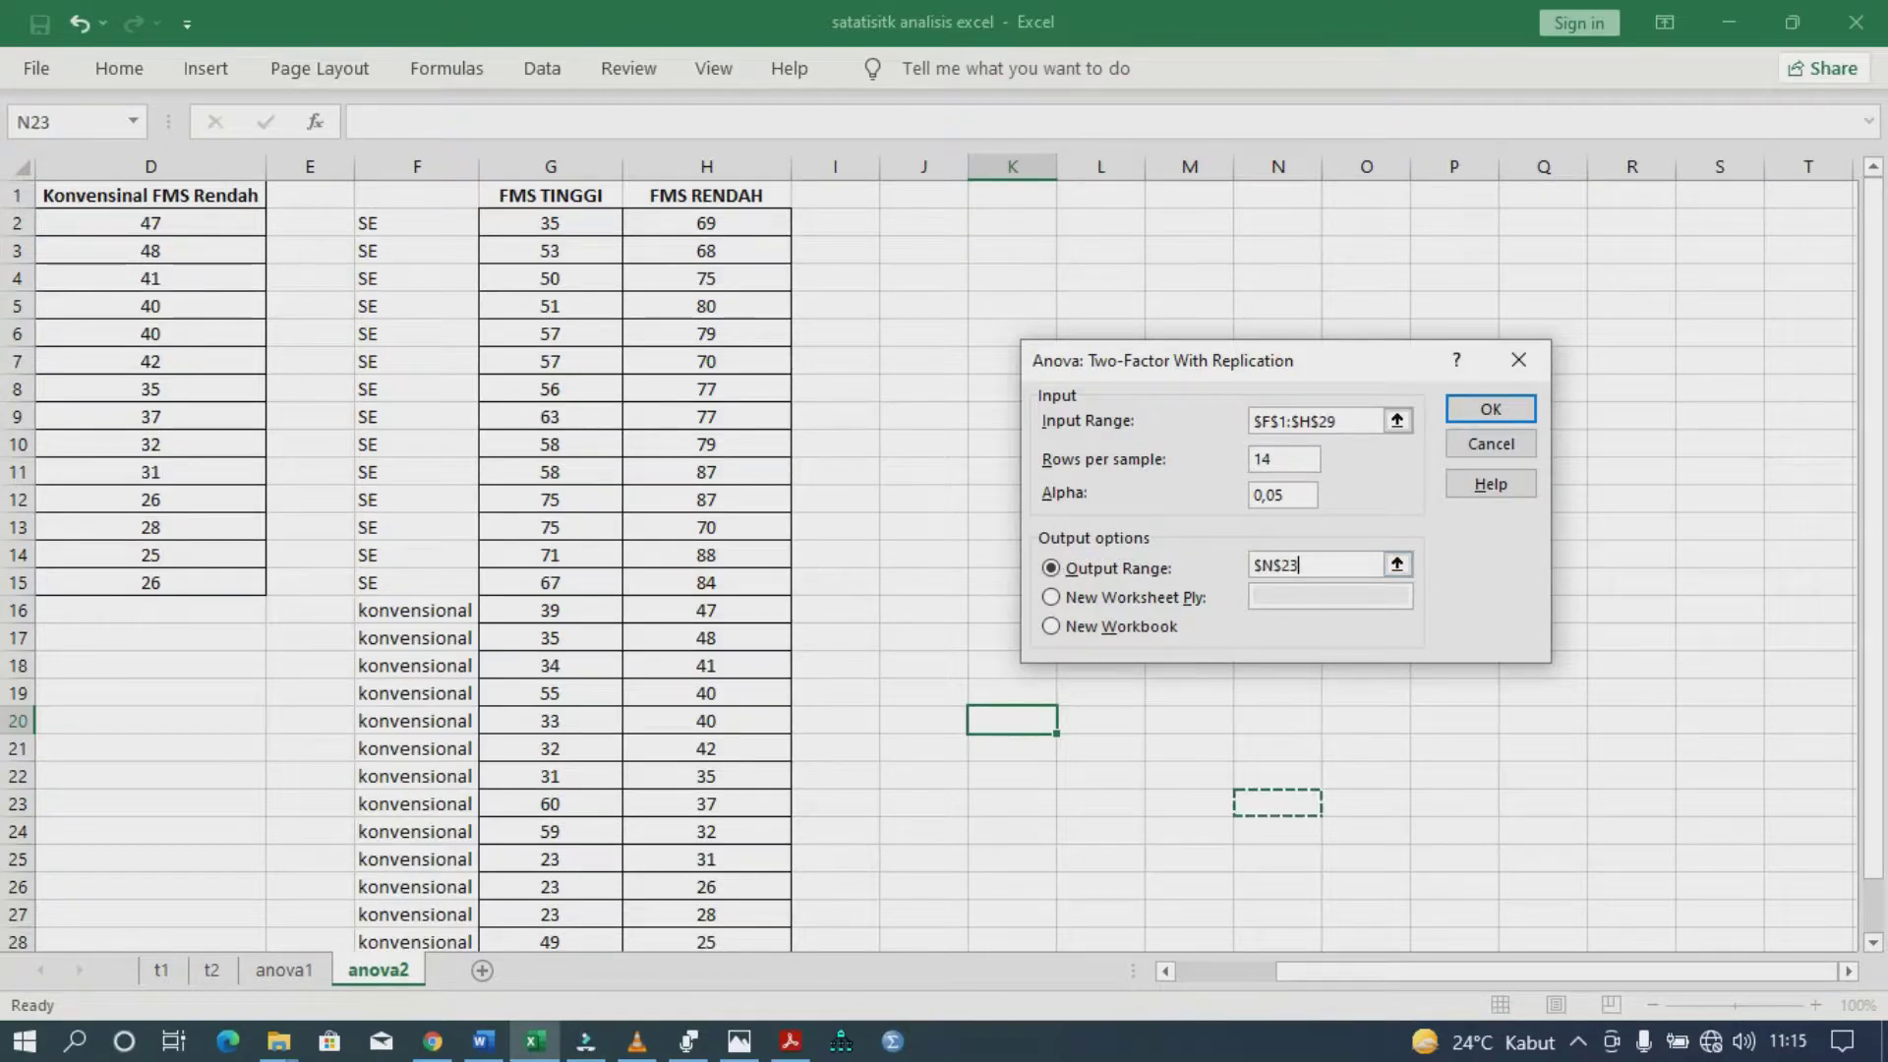
click(923, 222)
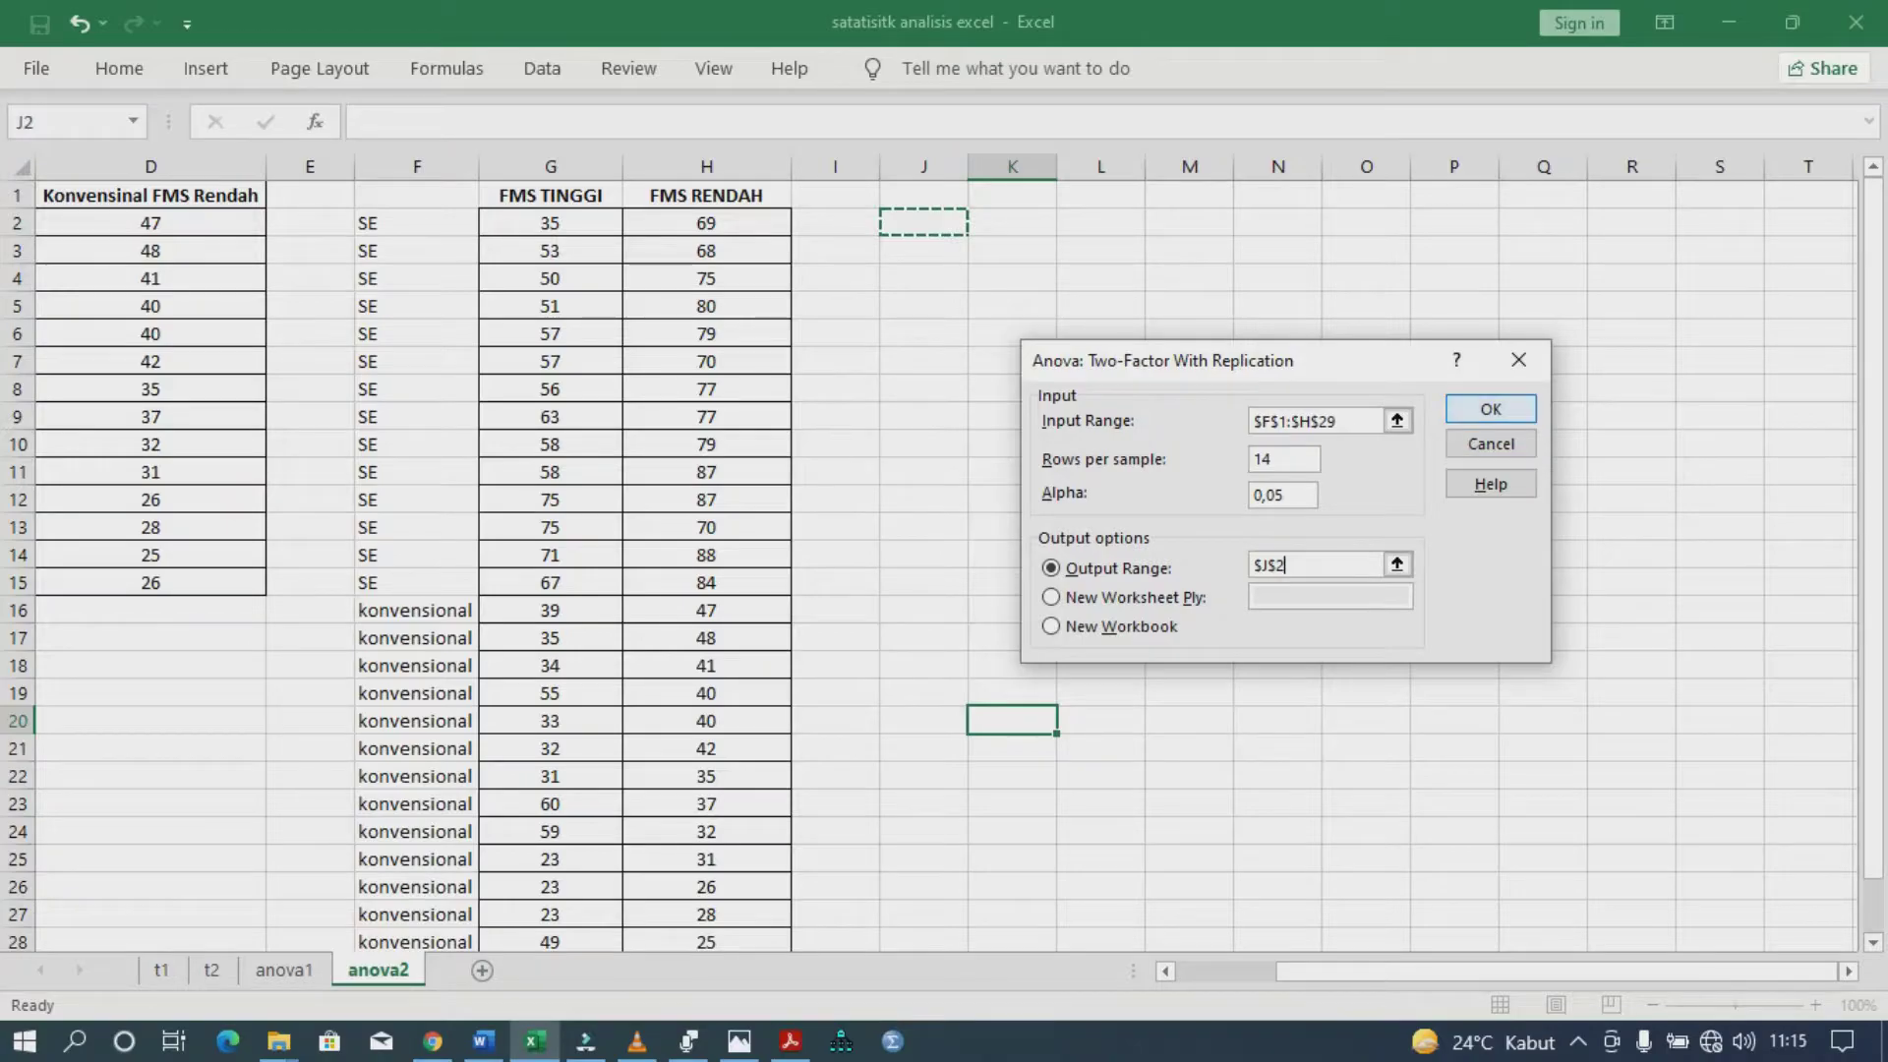
key(Return)
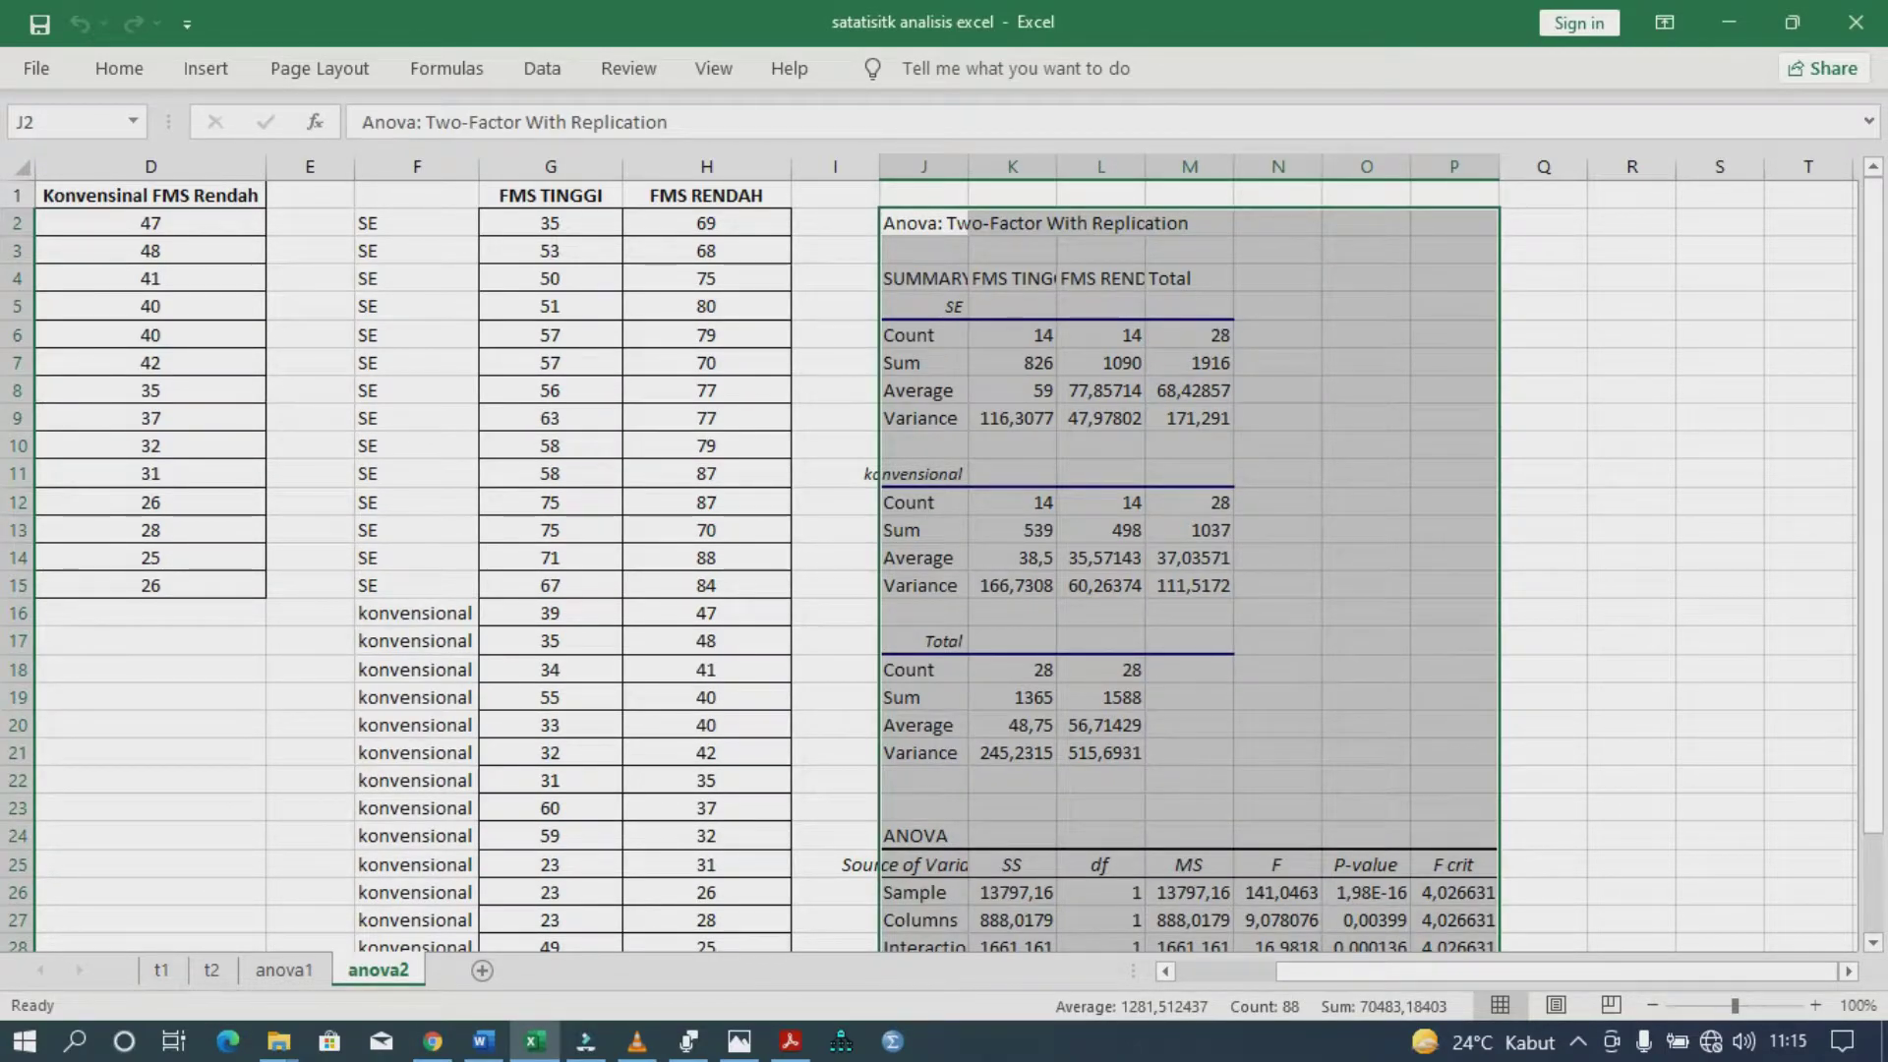
- Format the SE average and variance values in L8:M9 to two decimal places
drag(1100, 391, 1190, 418)
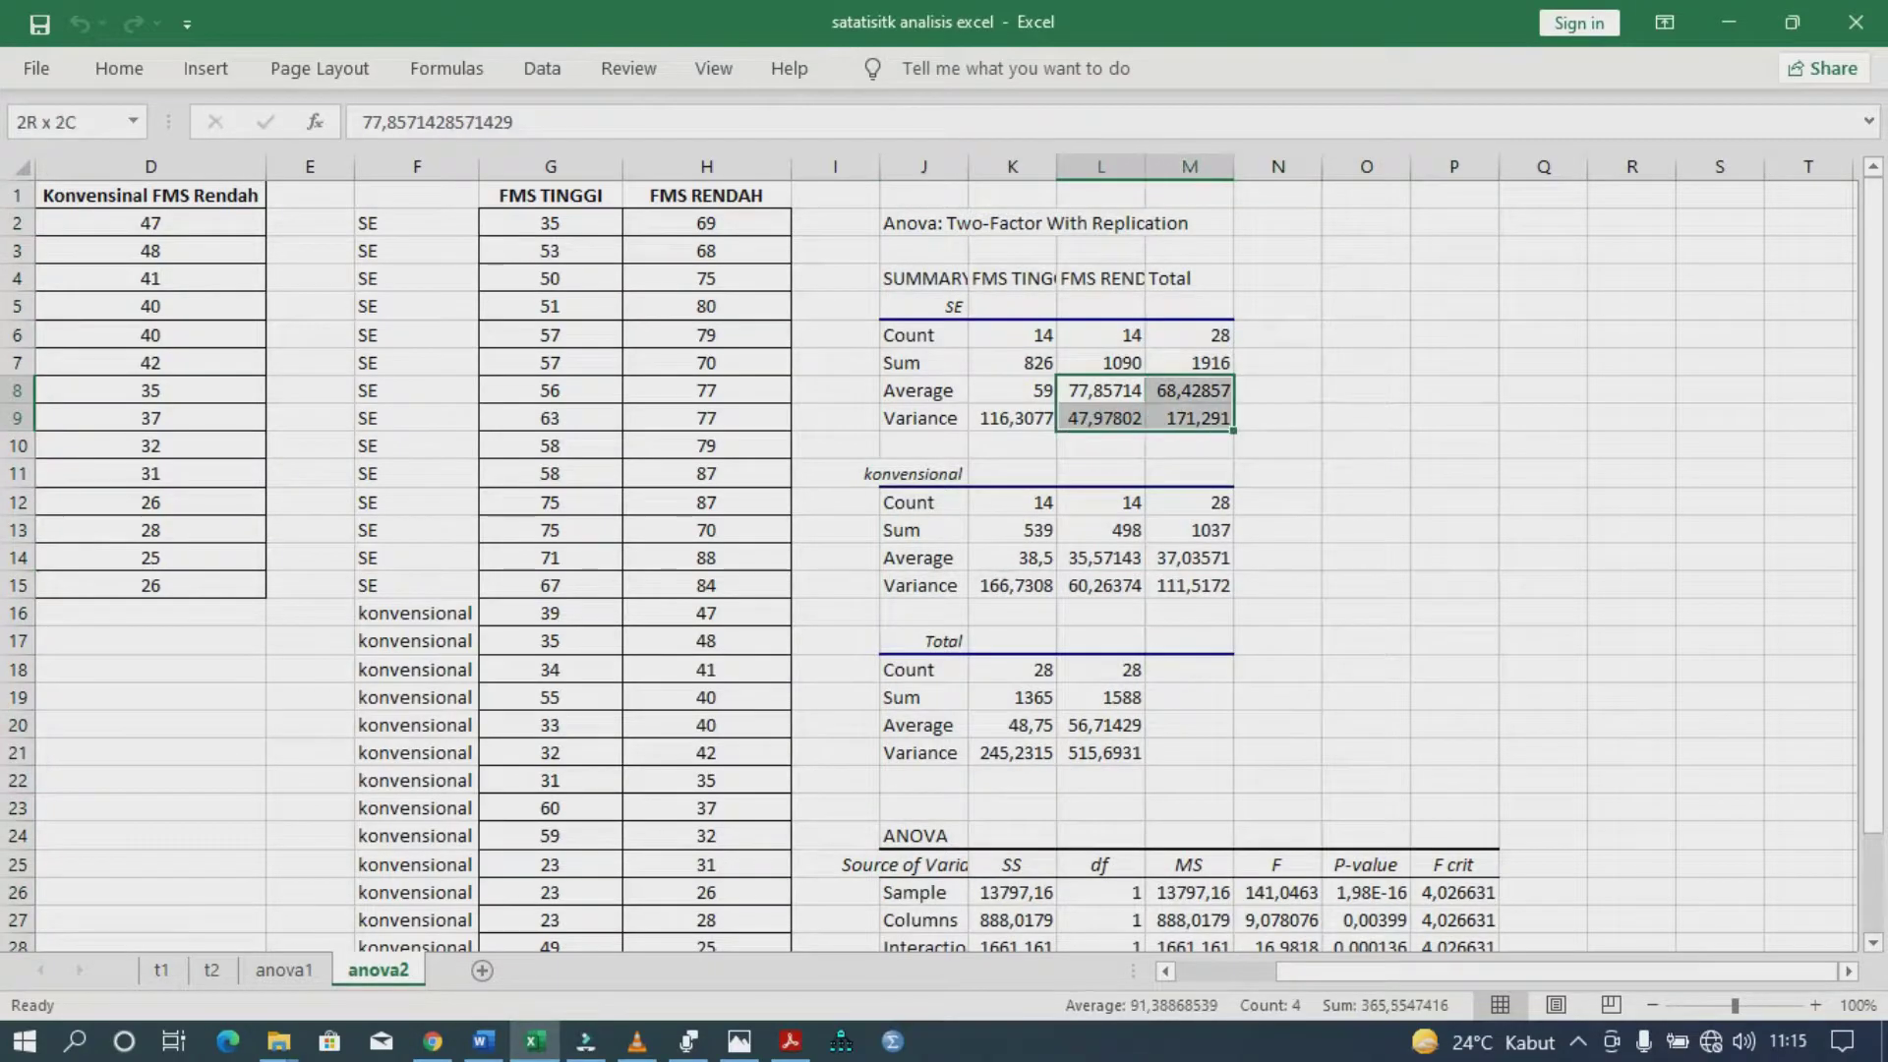
click(119, 68)
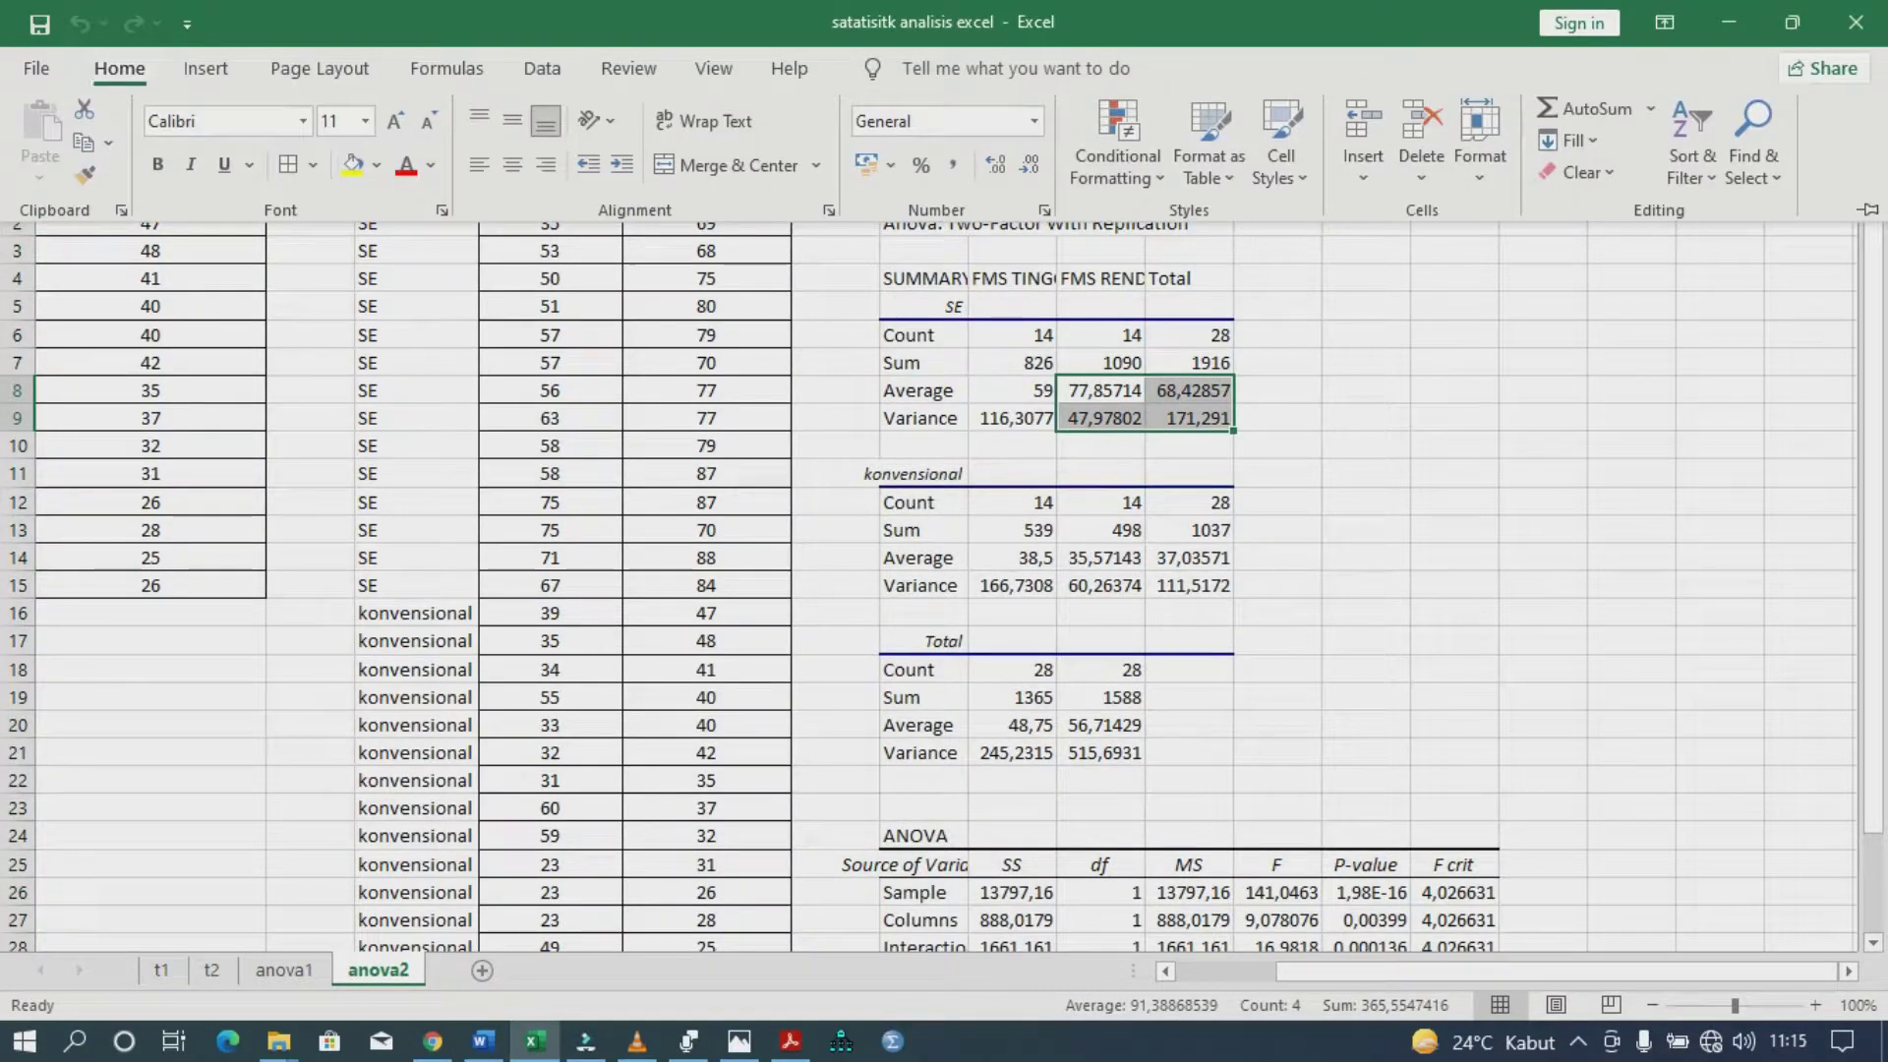
click(1028, 164)
click(1029, 165)
click(1028, 164)
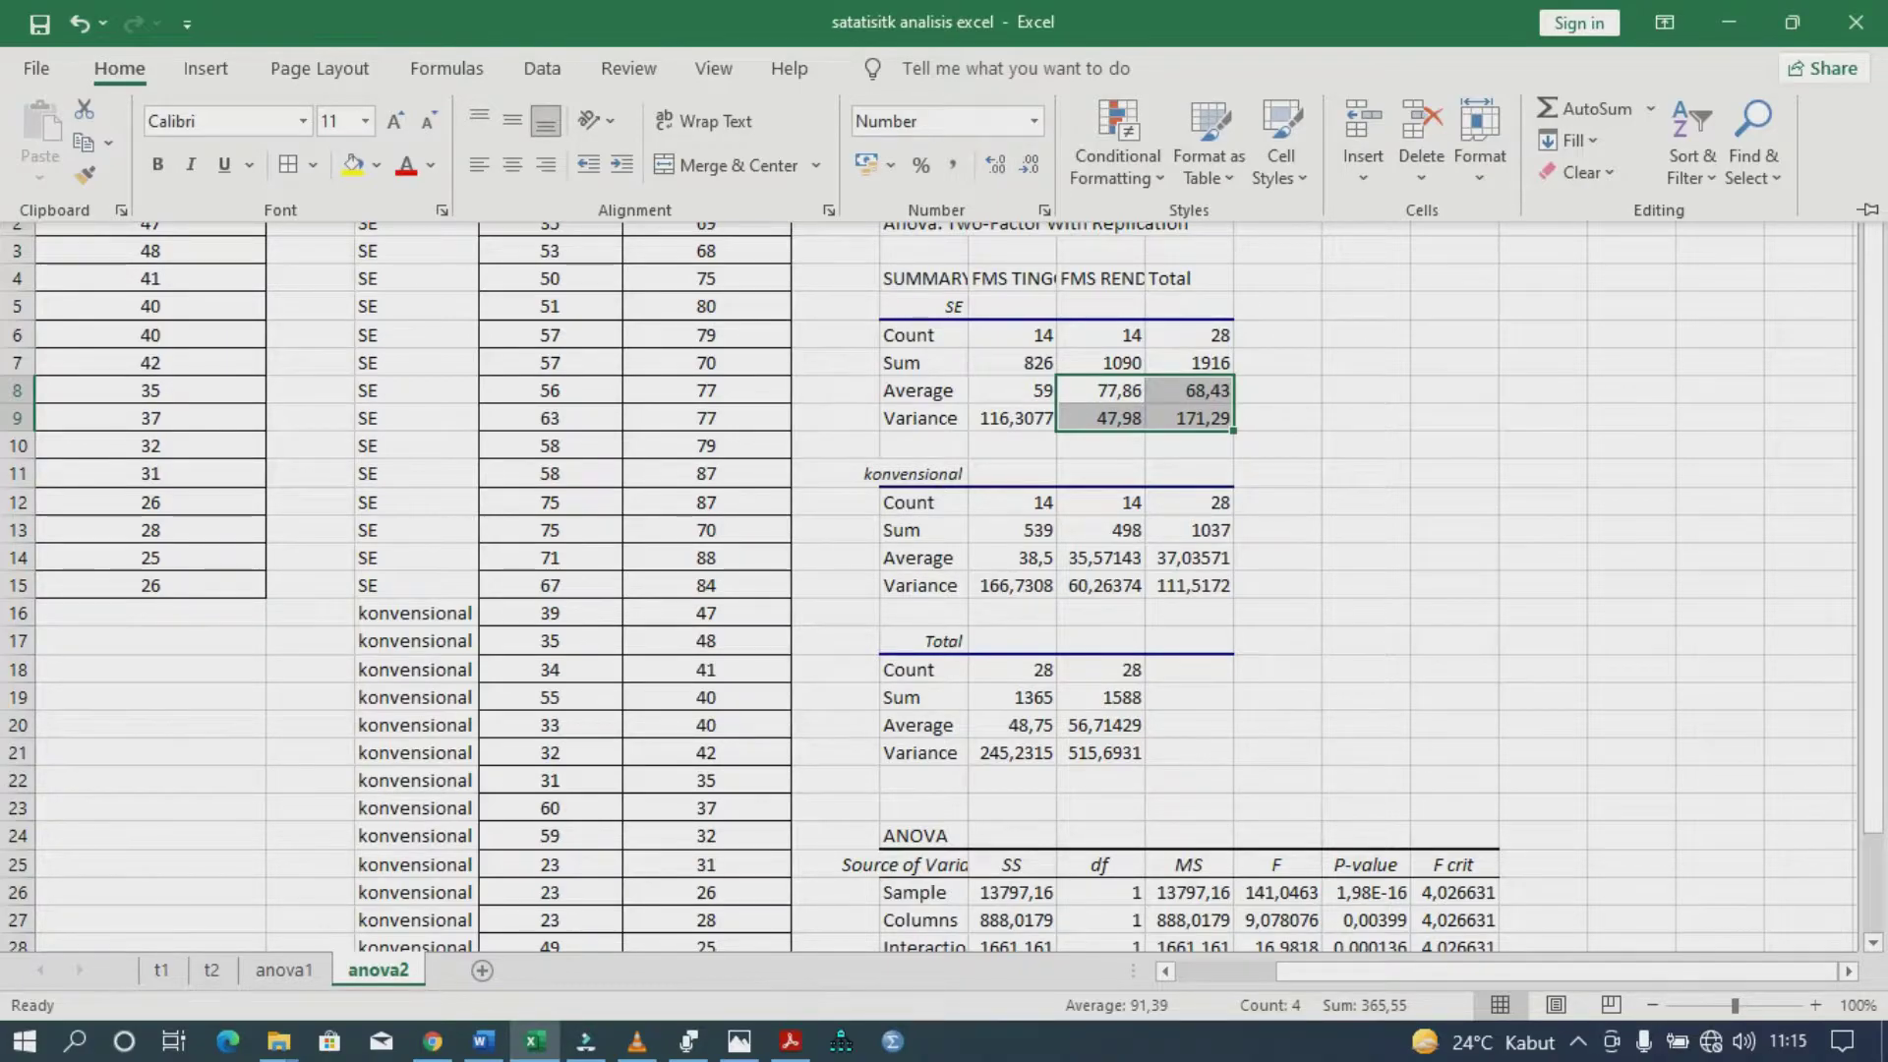
- Format the SE variance for FMS TINGGI in K9 to two decimal places
click(1652, 1005)
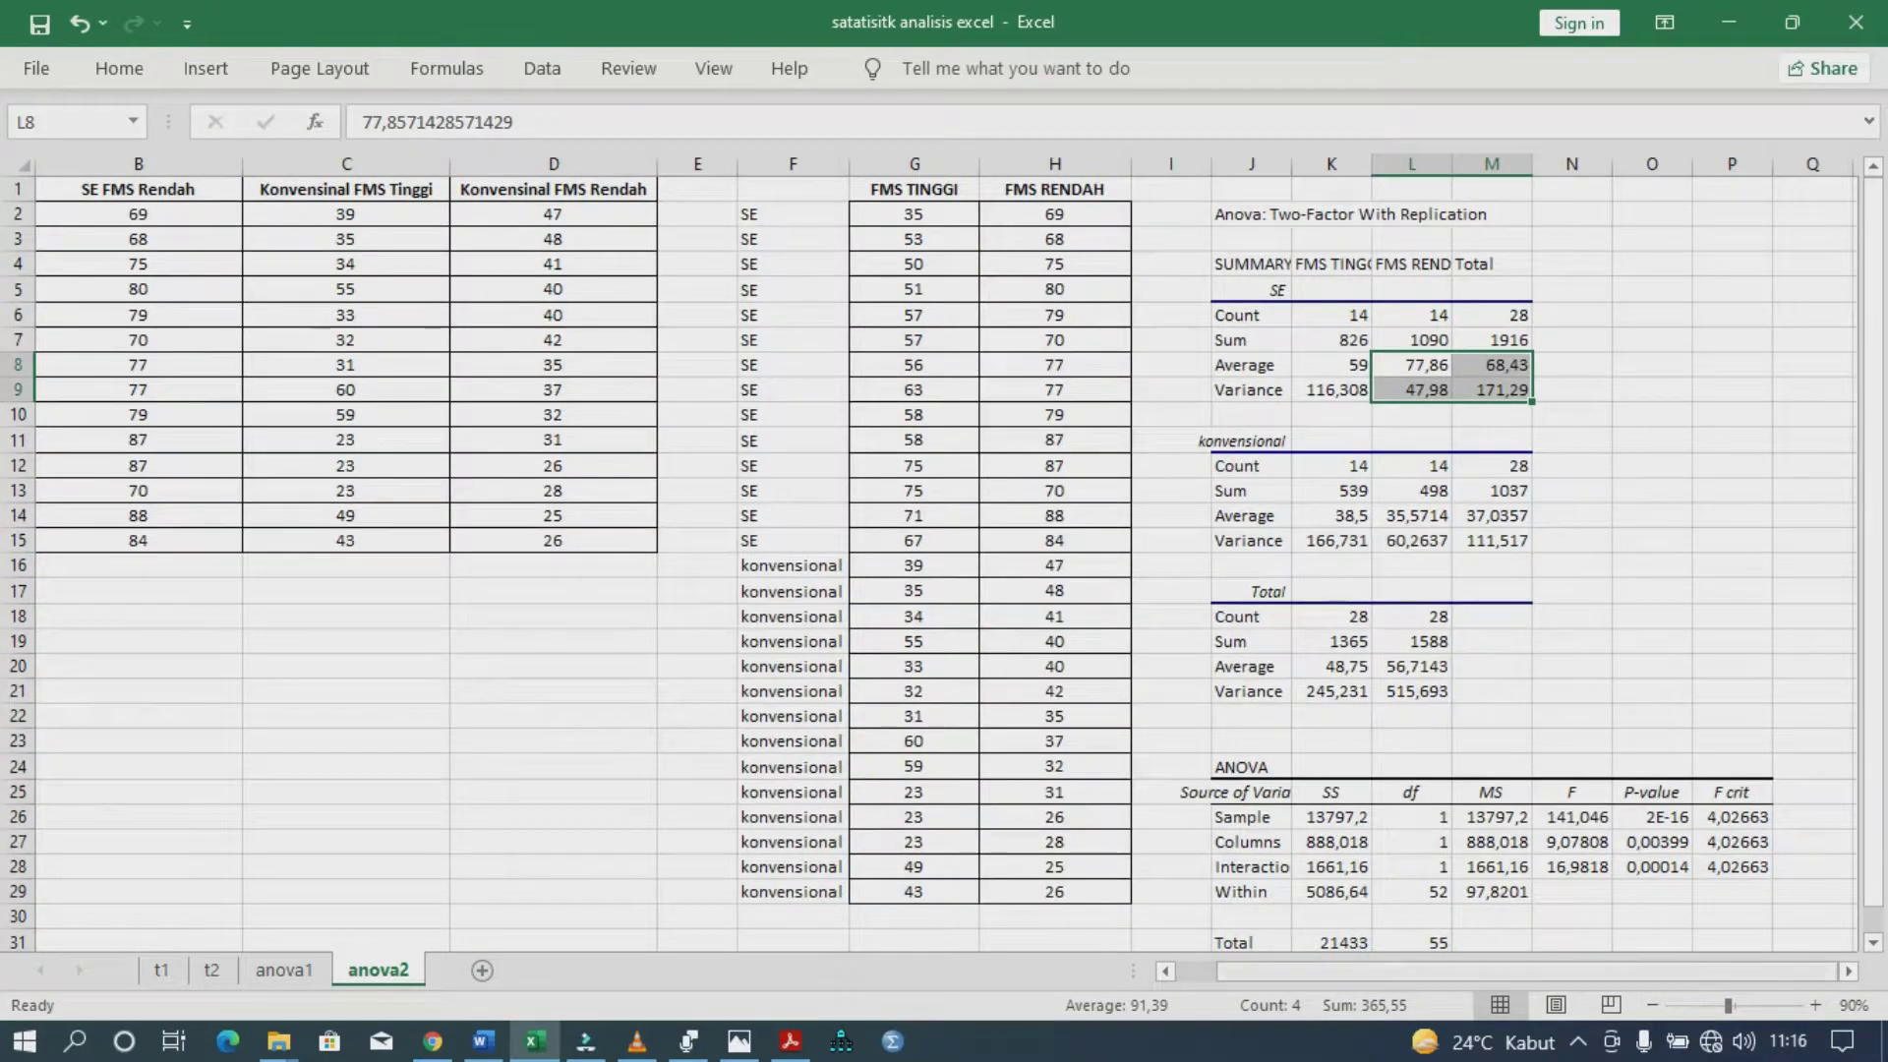
scroll(944, 550, right, 3)
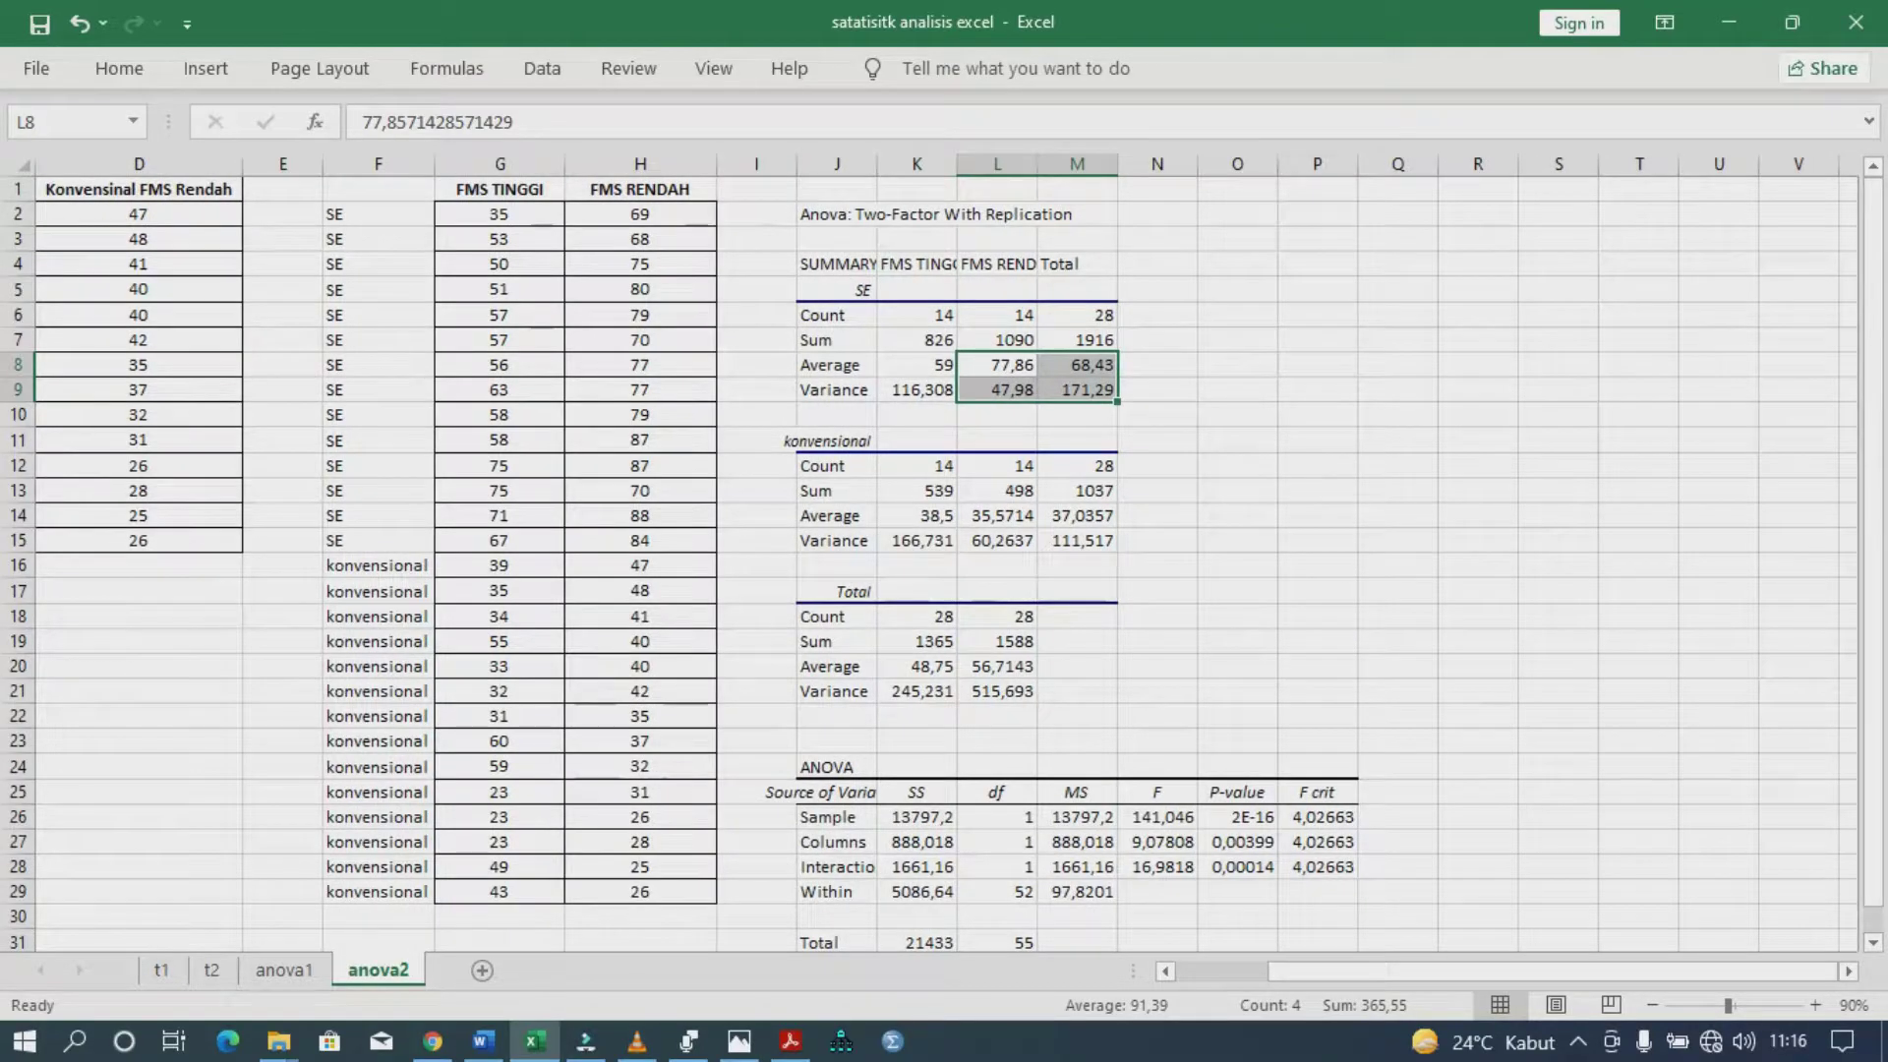
scroll(944, 564, down, 1)
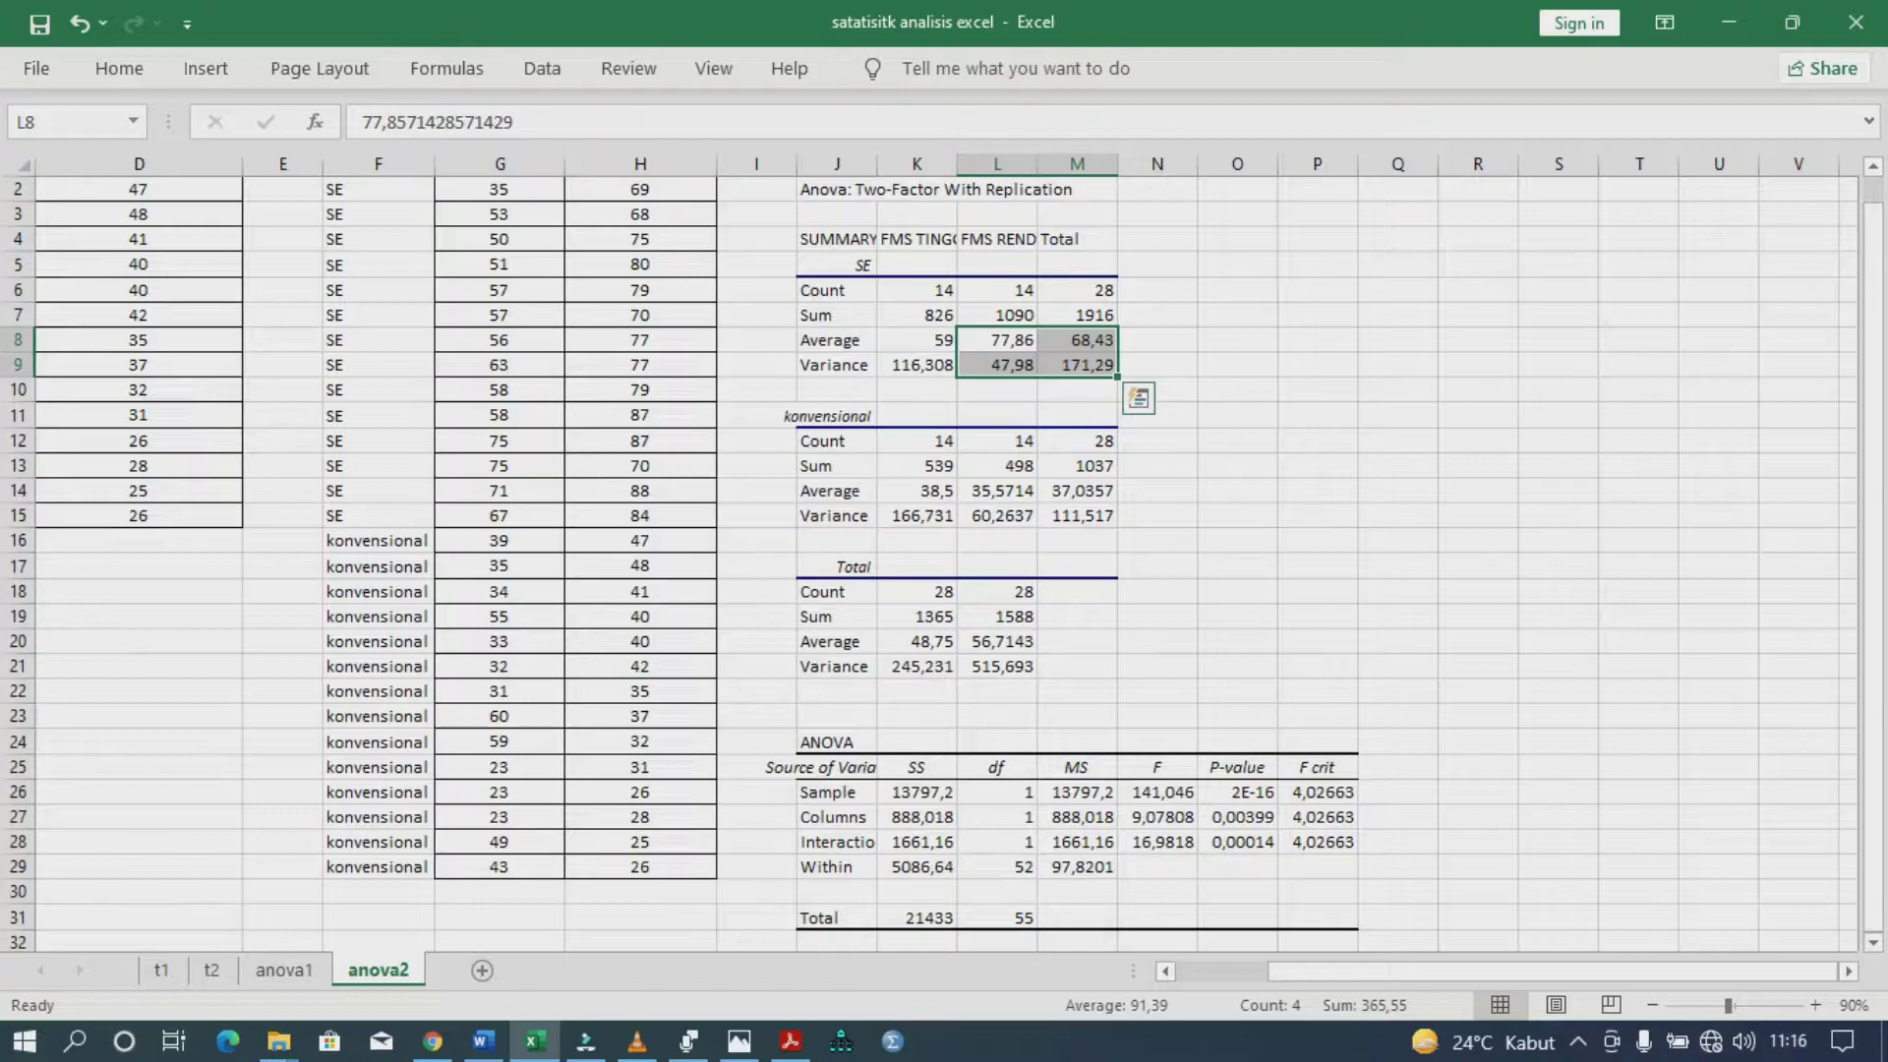
click(917, 365)
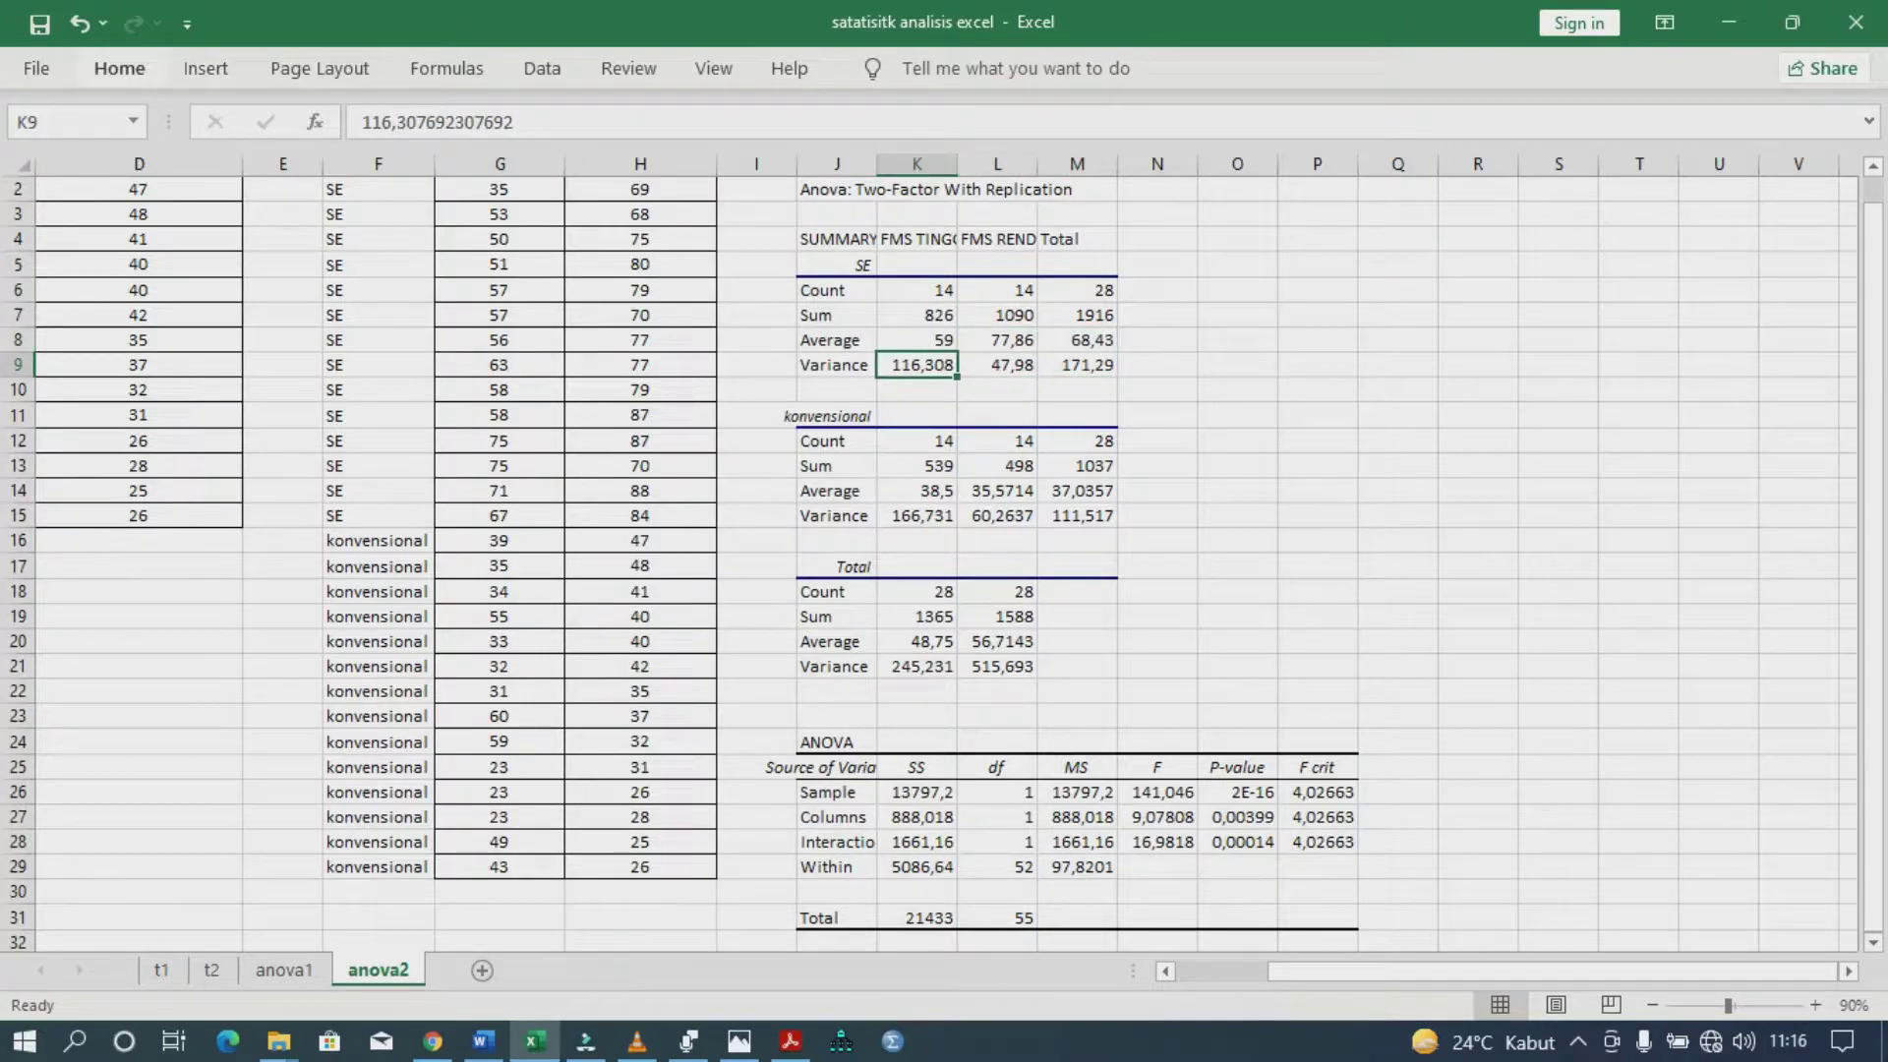
click(119, 69)
click(1028, 164)
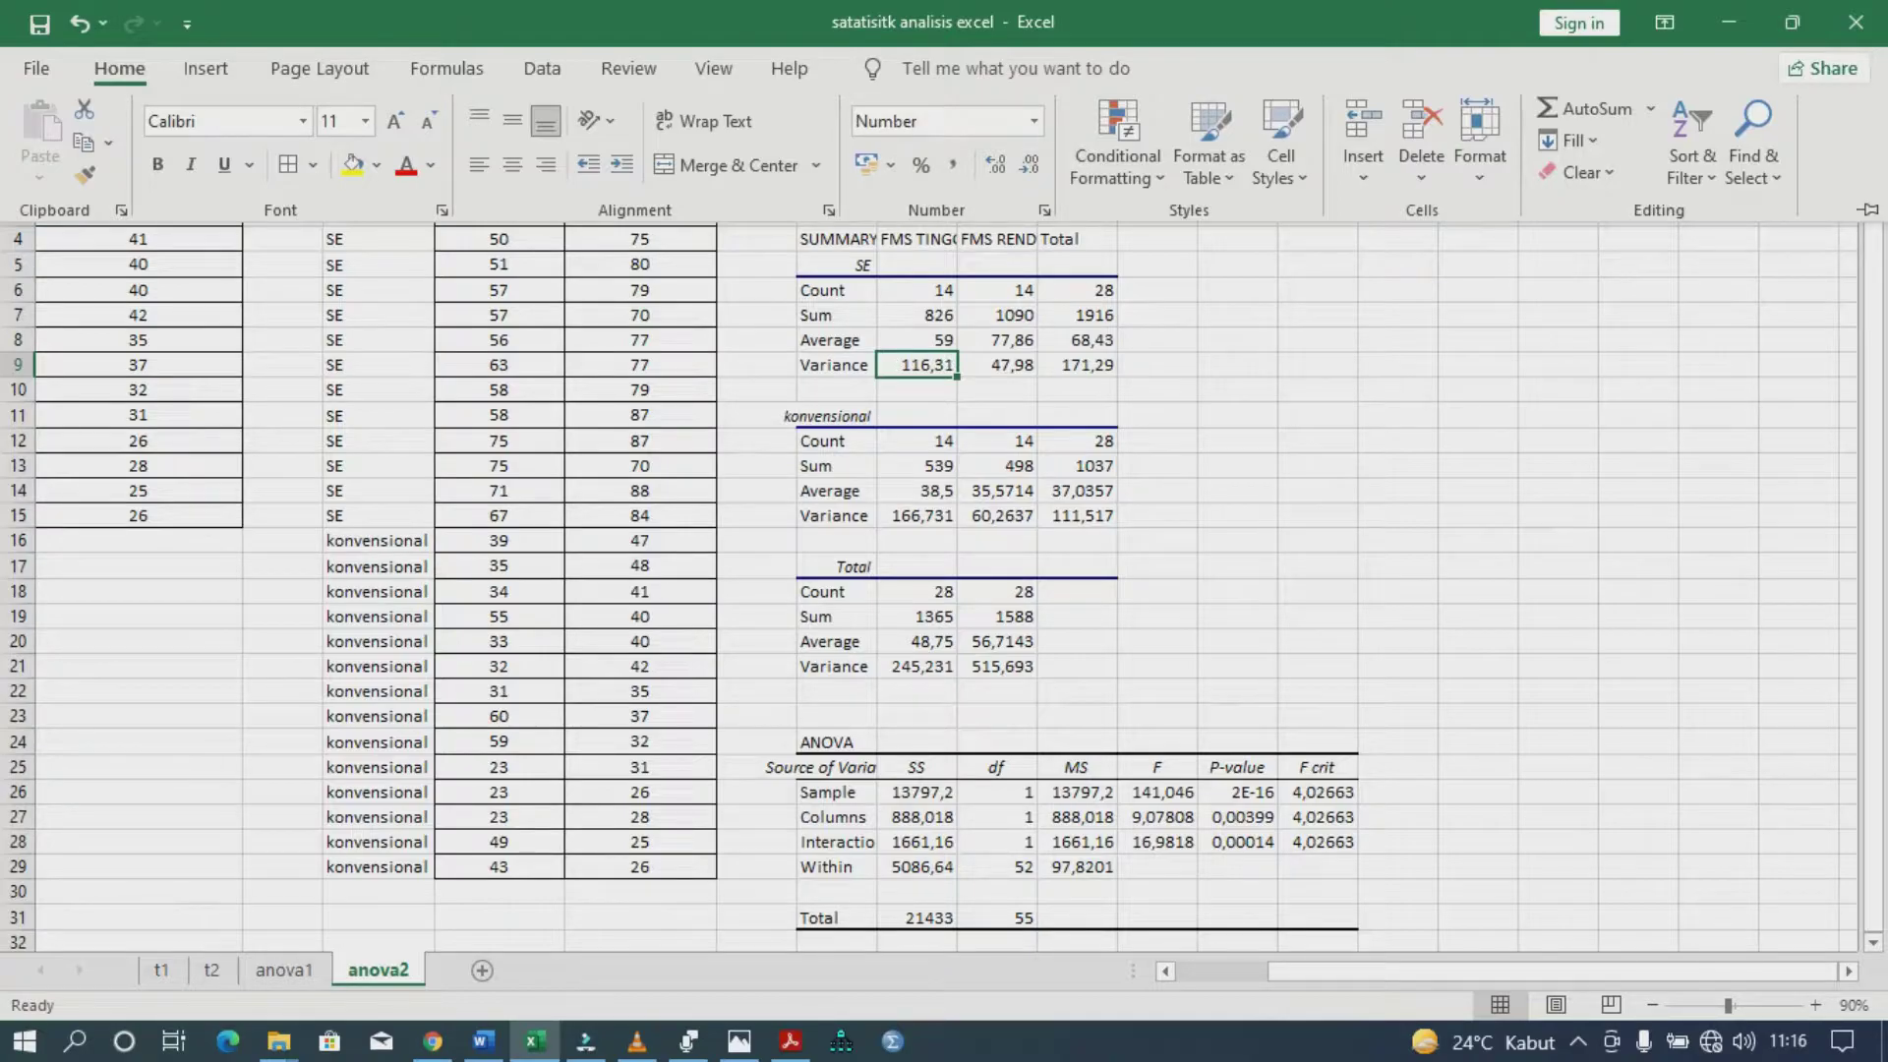
- Format the konvensional average and variance values in L14:M15 and the variance in K15 to two decimal places
click(997, 491)
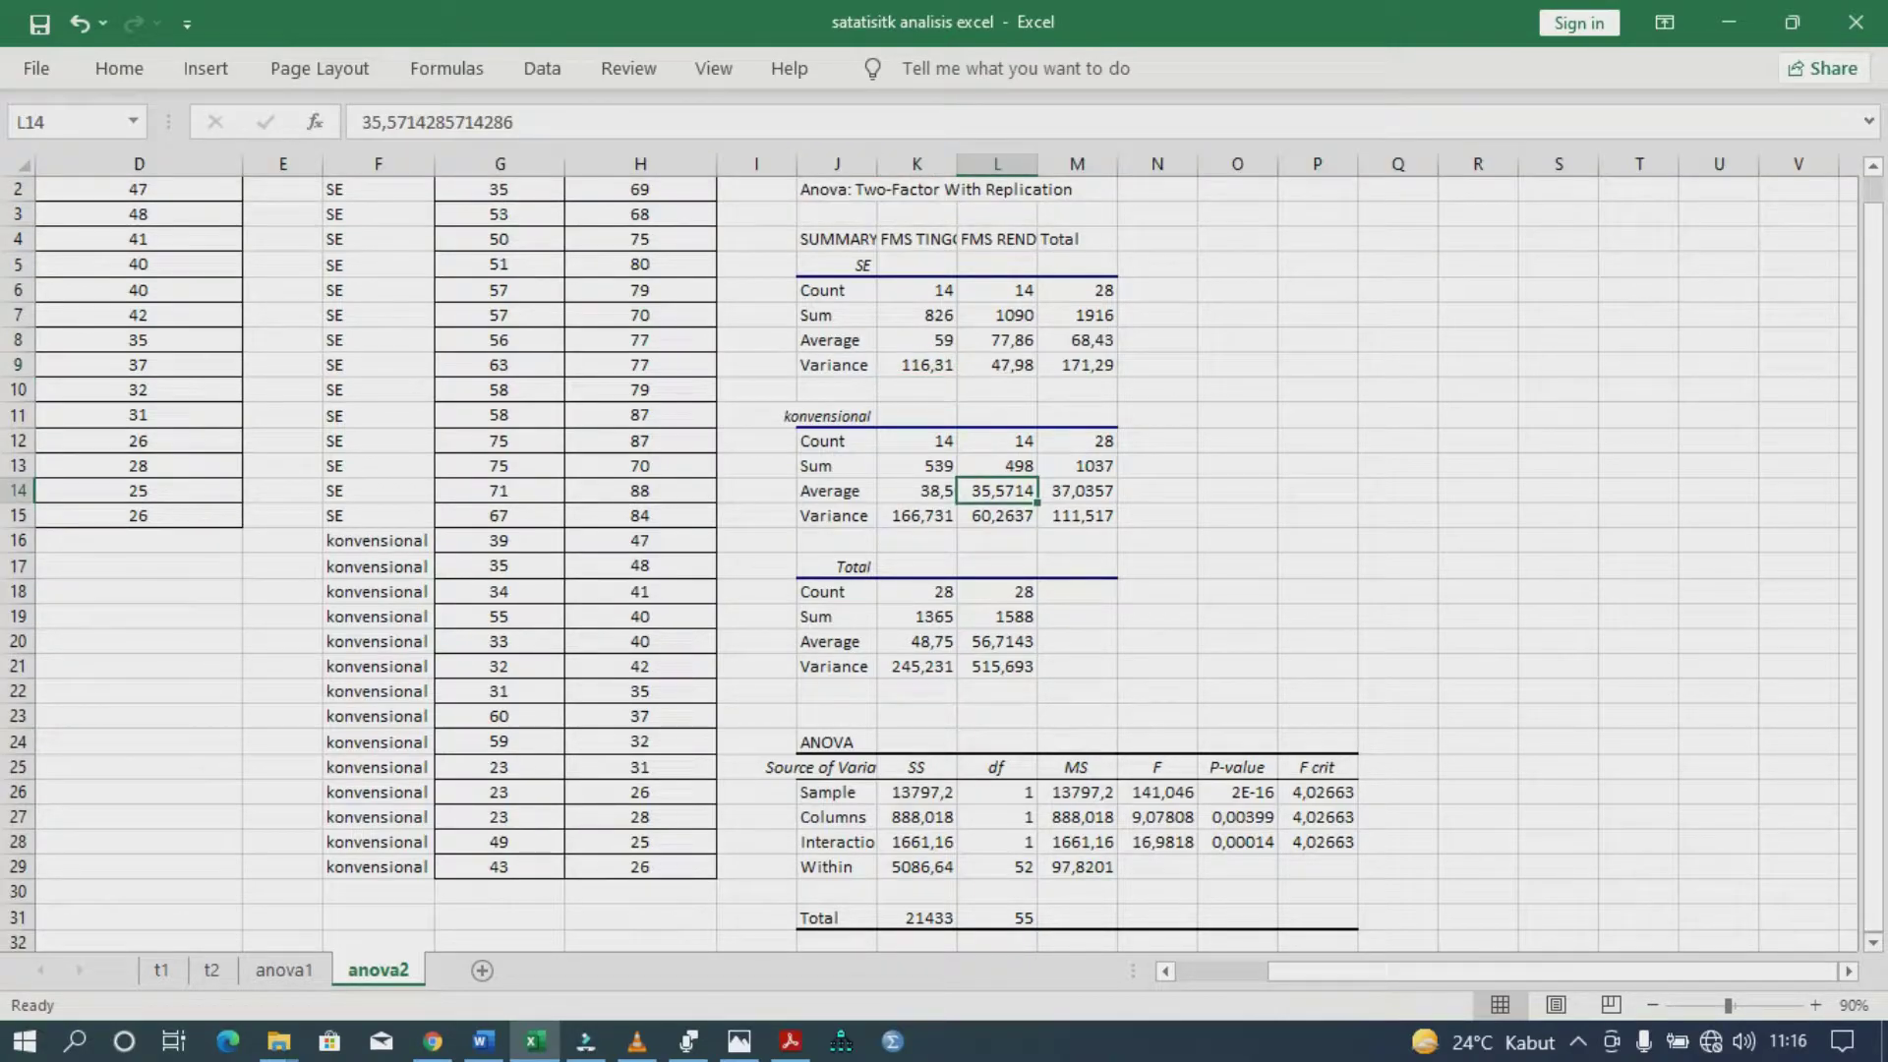
drag(997, 491, 1077, 515)
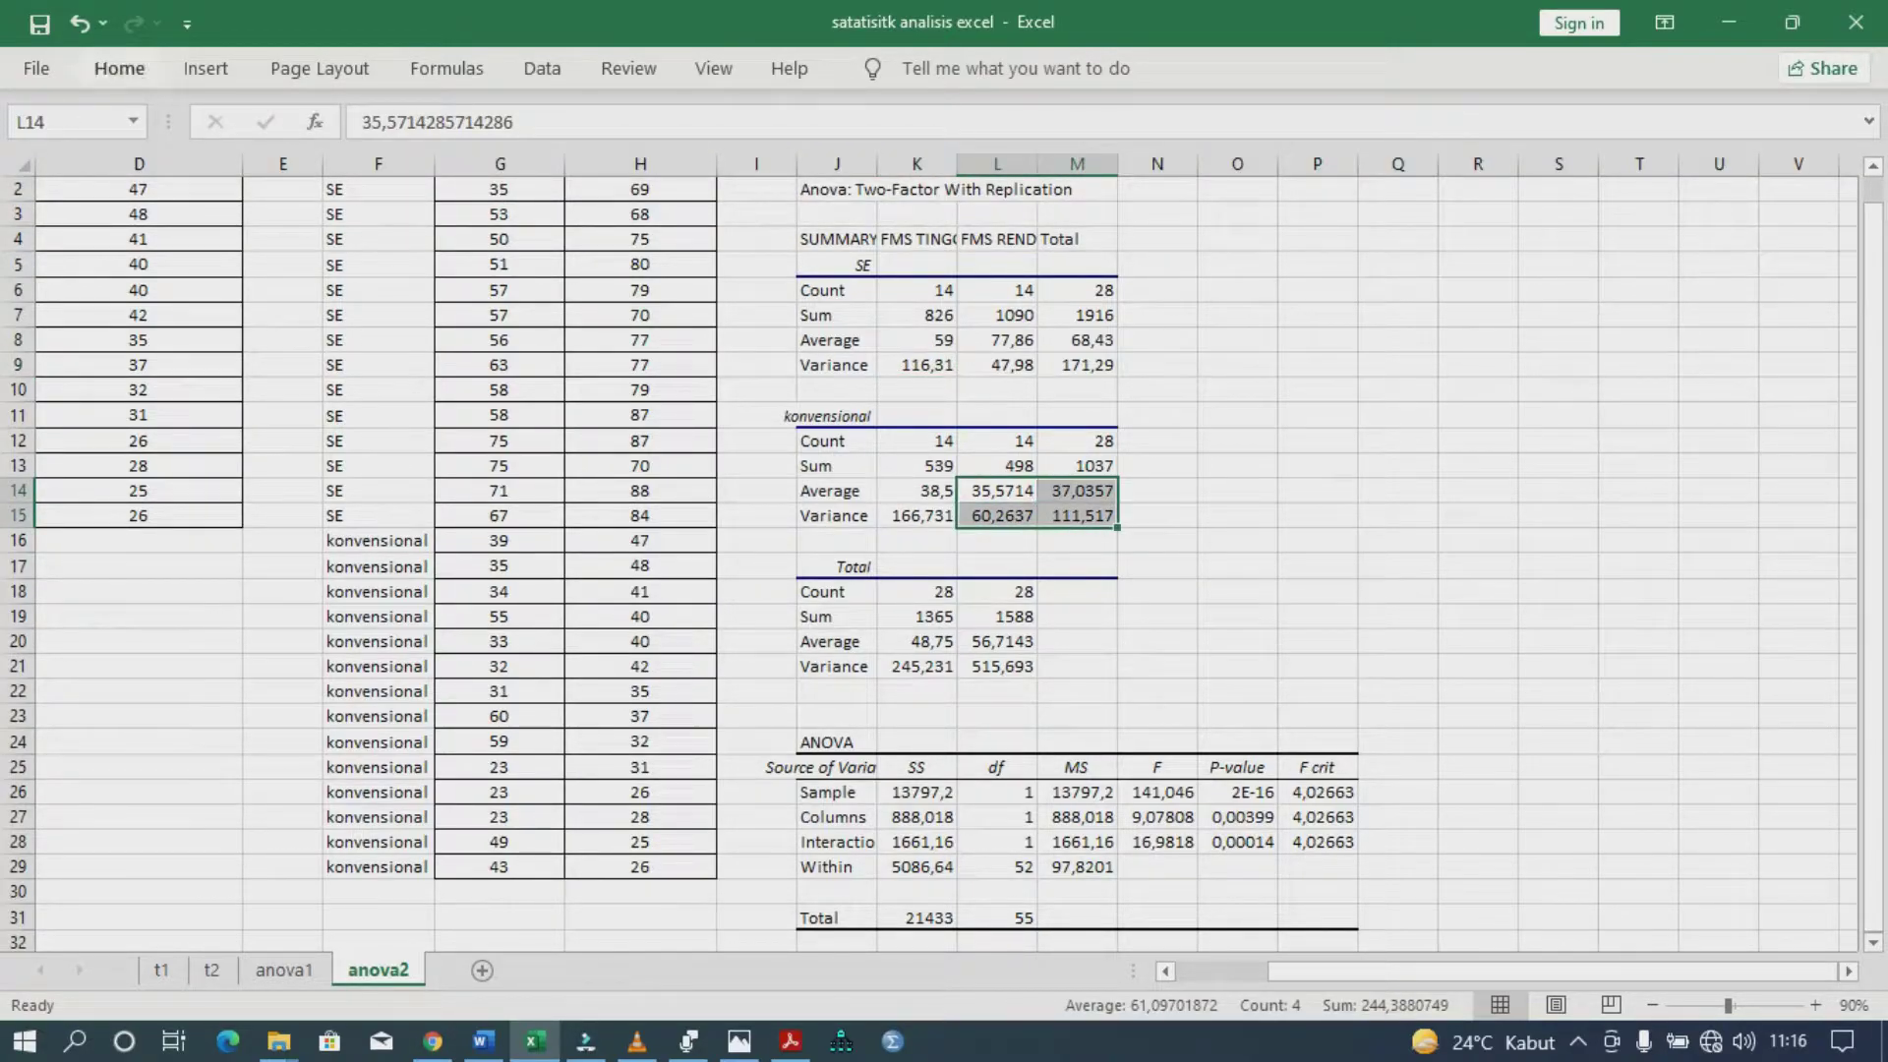
click(119, 68)
click(1029, 164)
click(1029, 163)
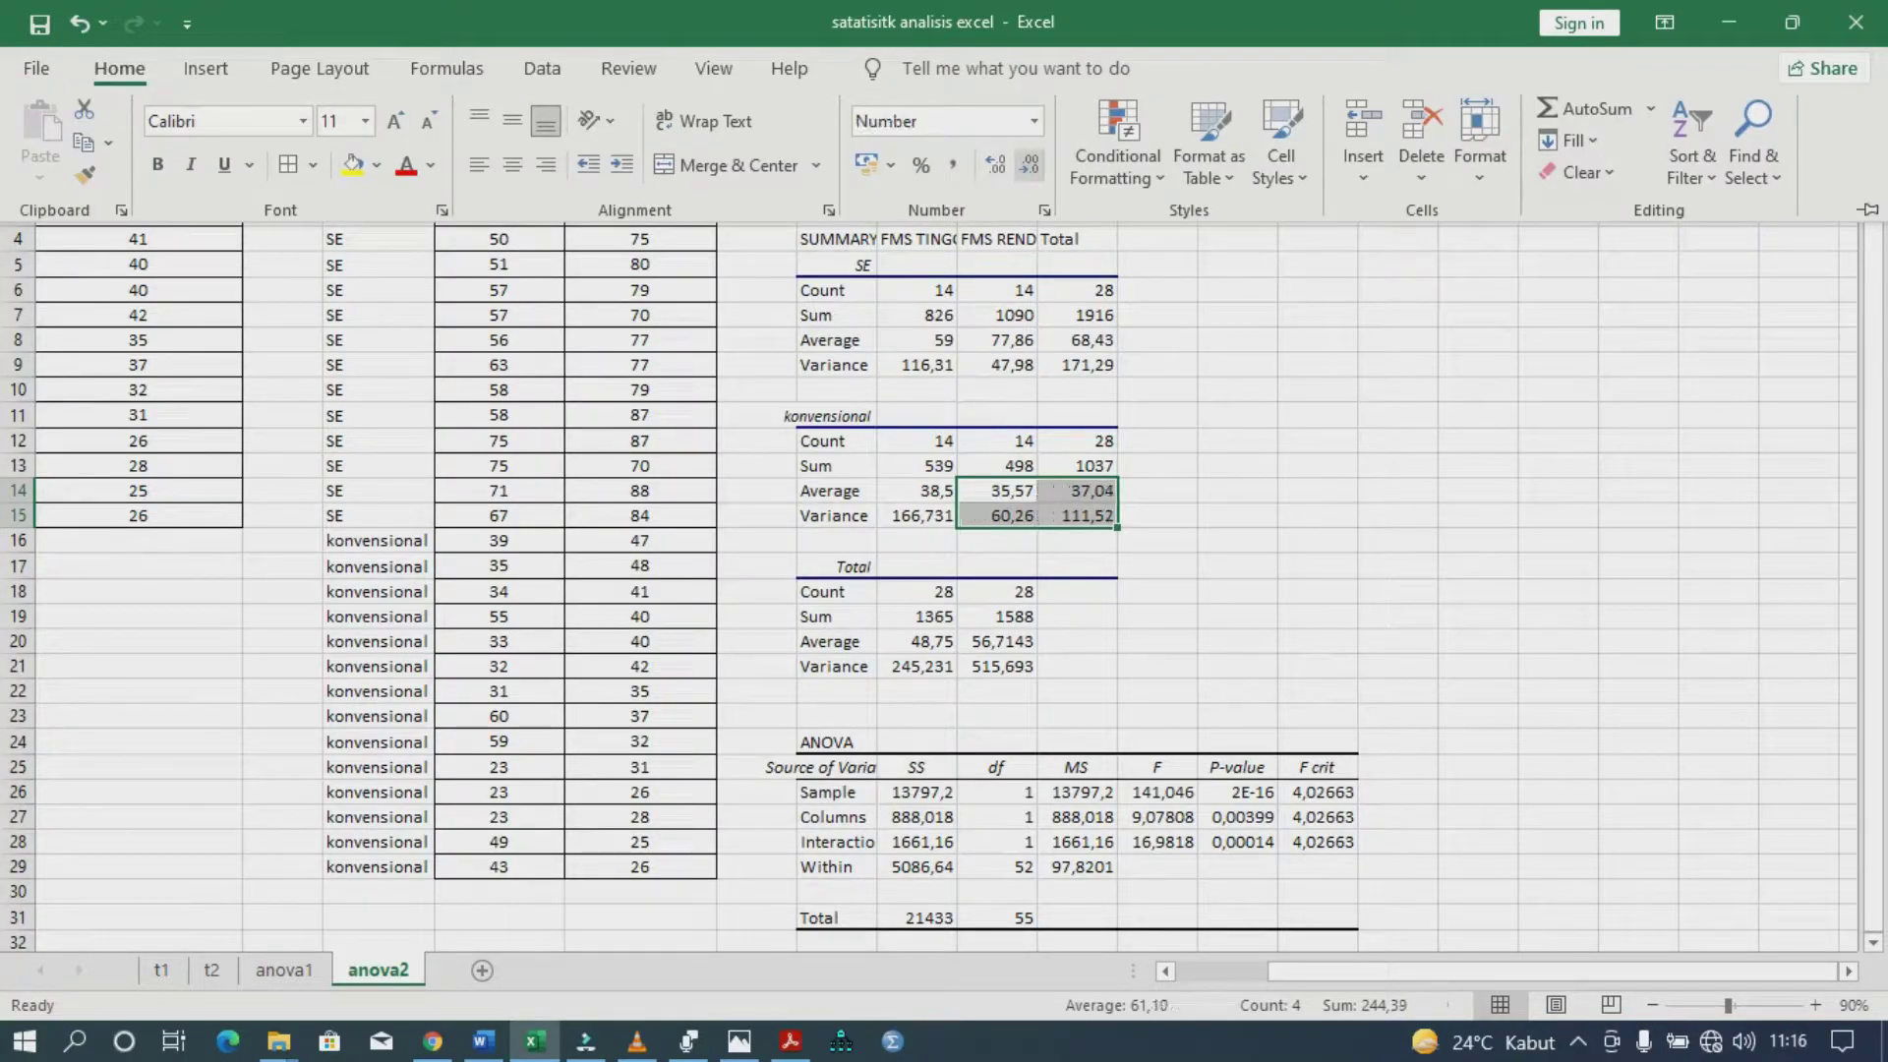
click(916, 515)
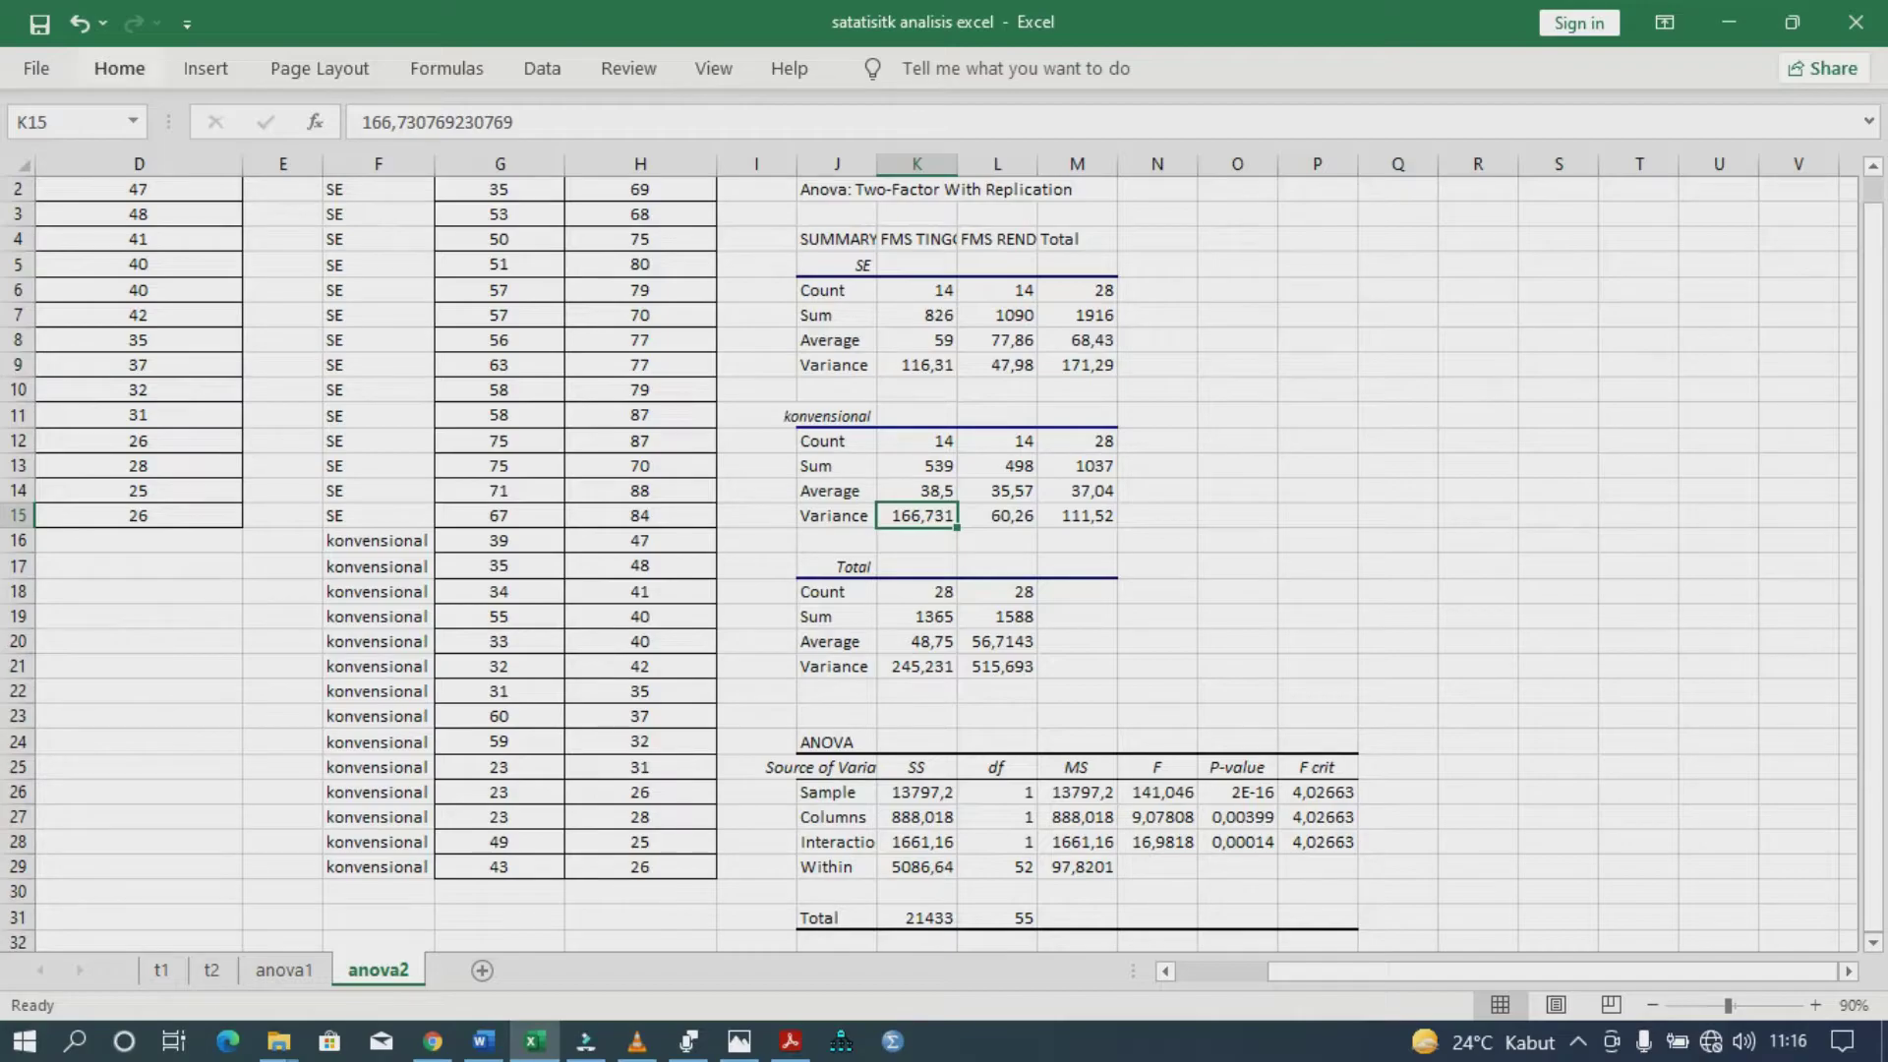
click(119, 68)
click(1028, 164)
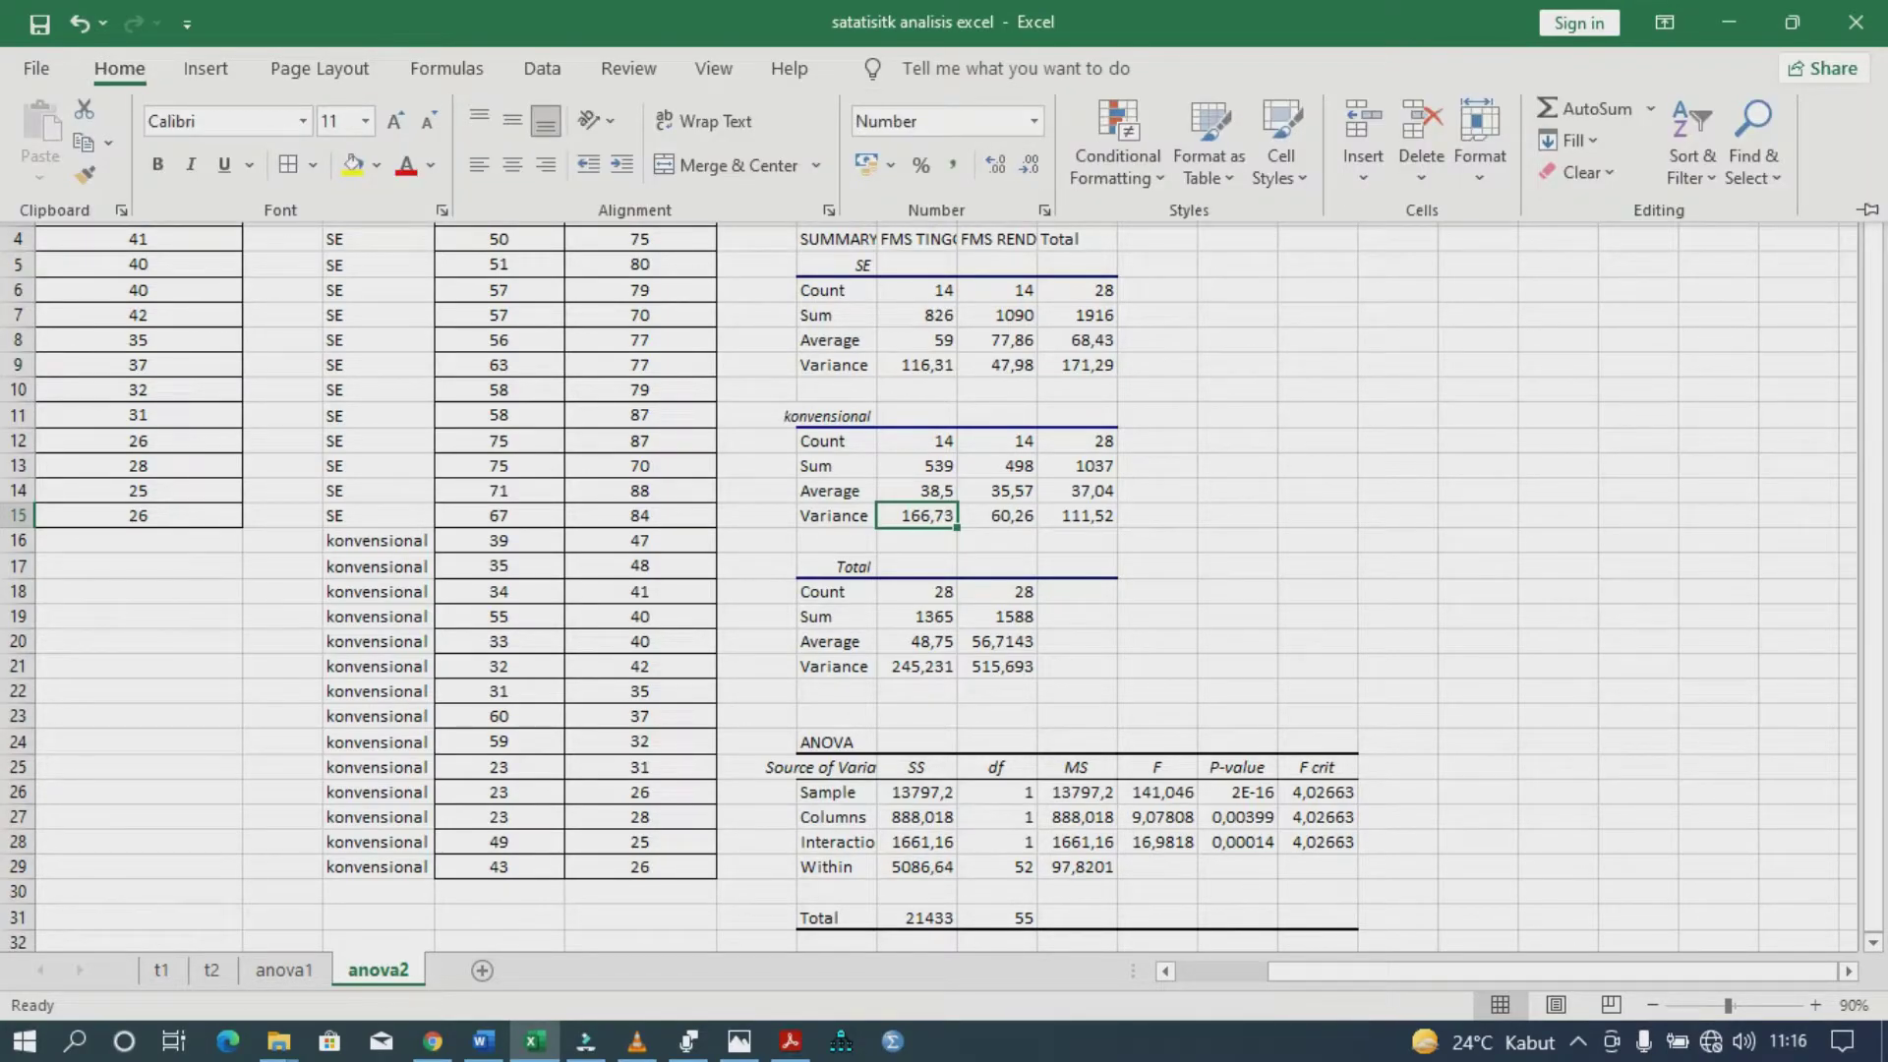
- Format the Total average and variance values in K20:L21 to two decimal places
drag(916, 641, 998, 666)
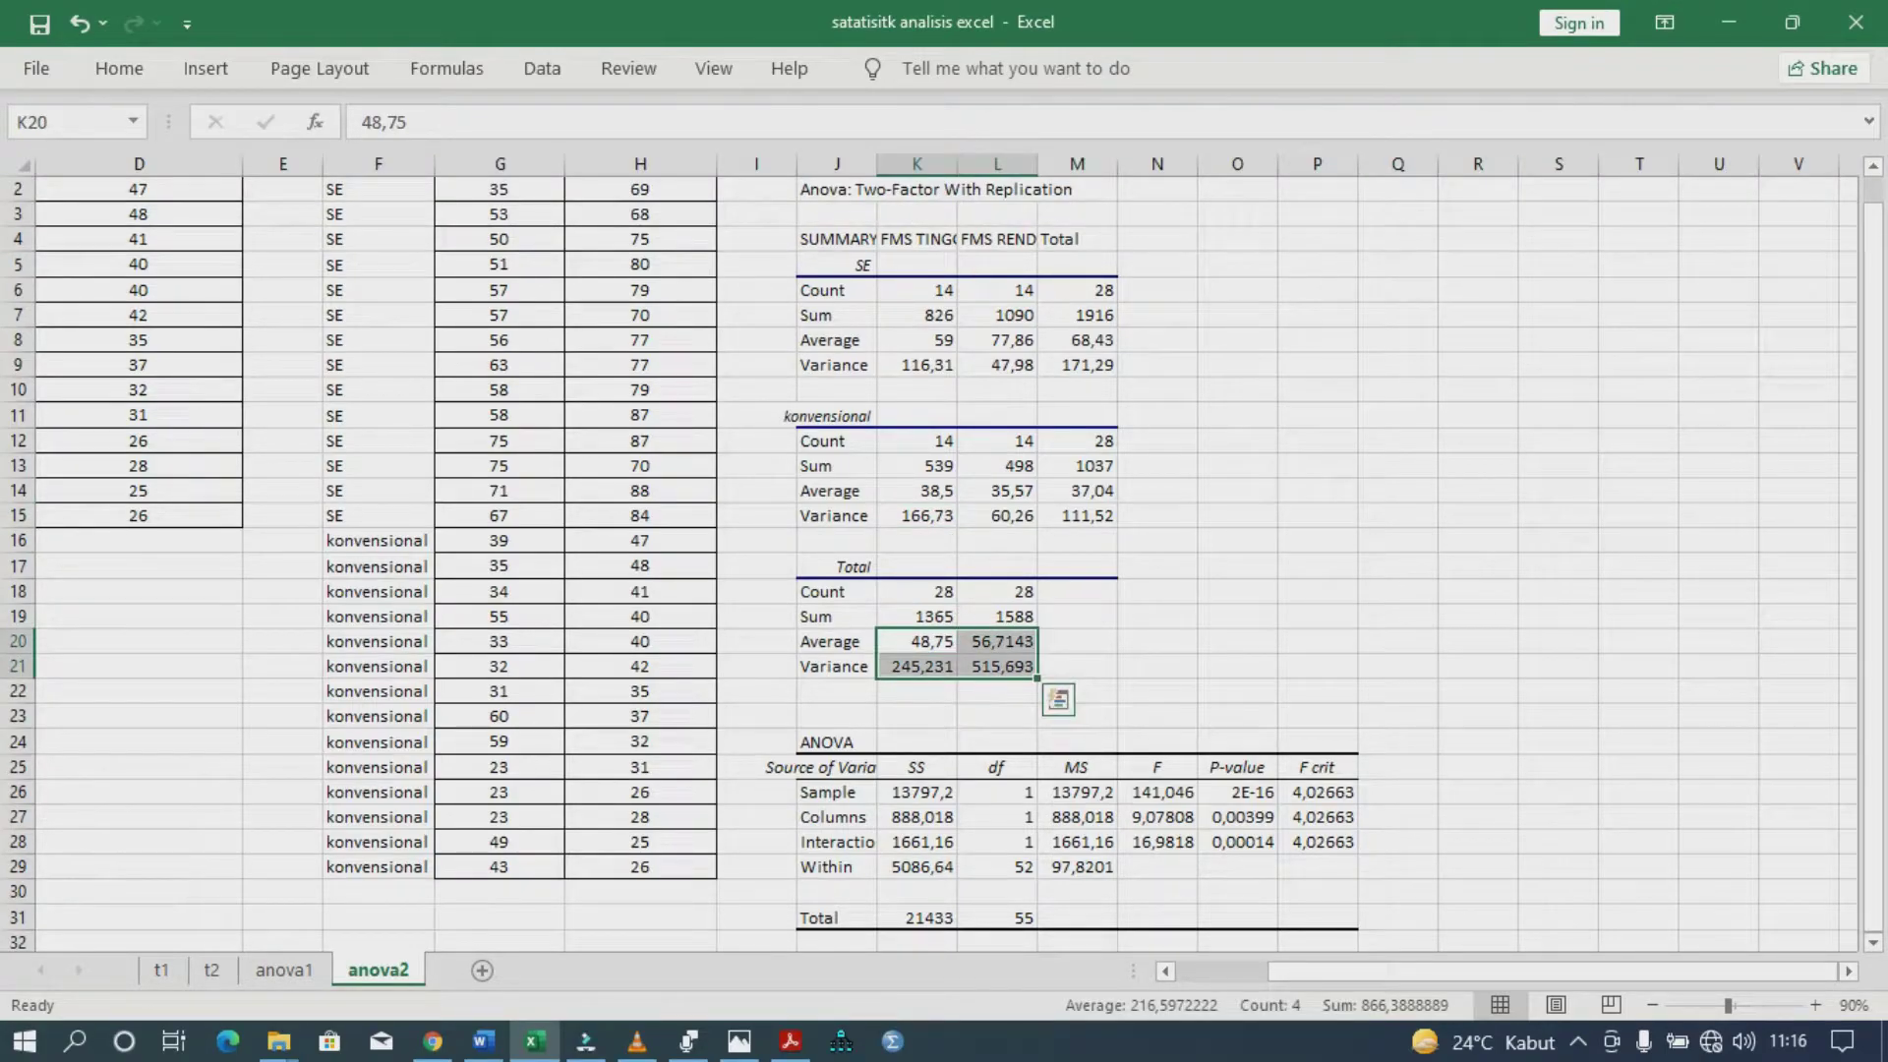
click(119, 69)
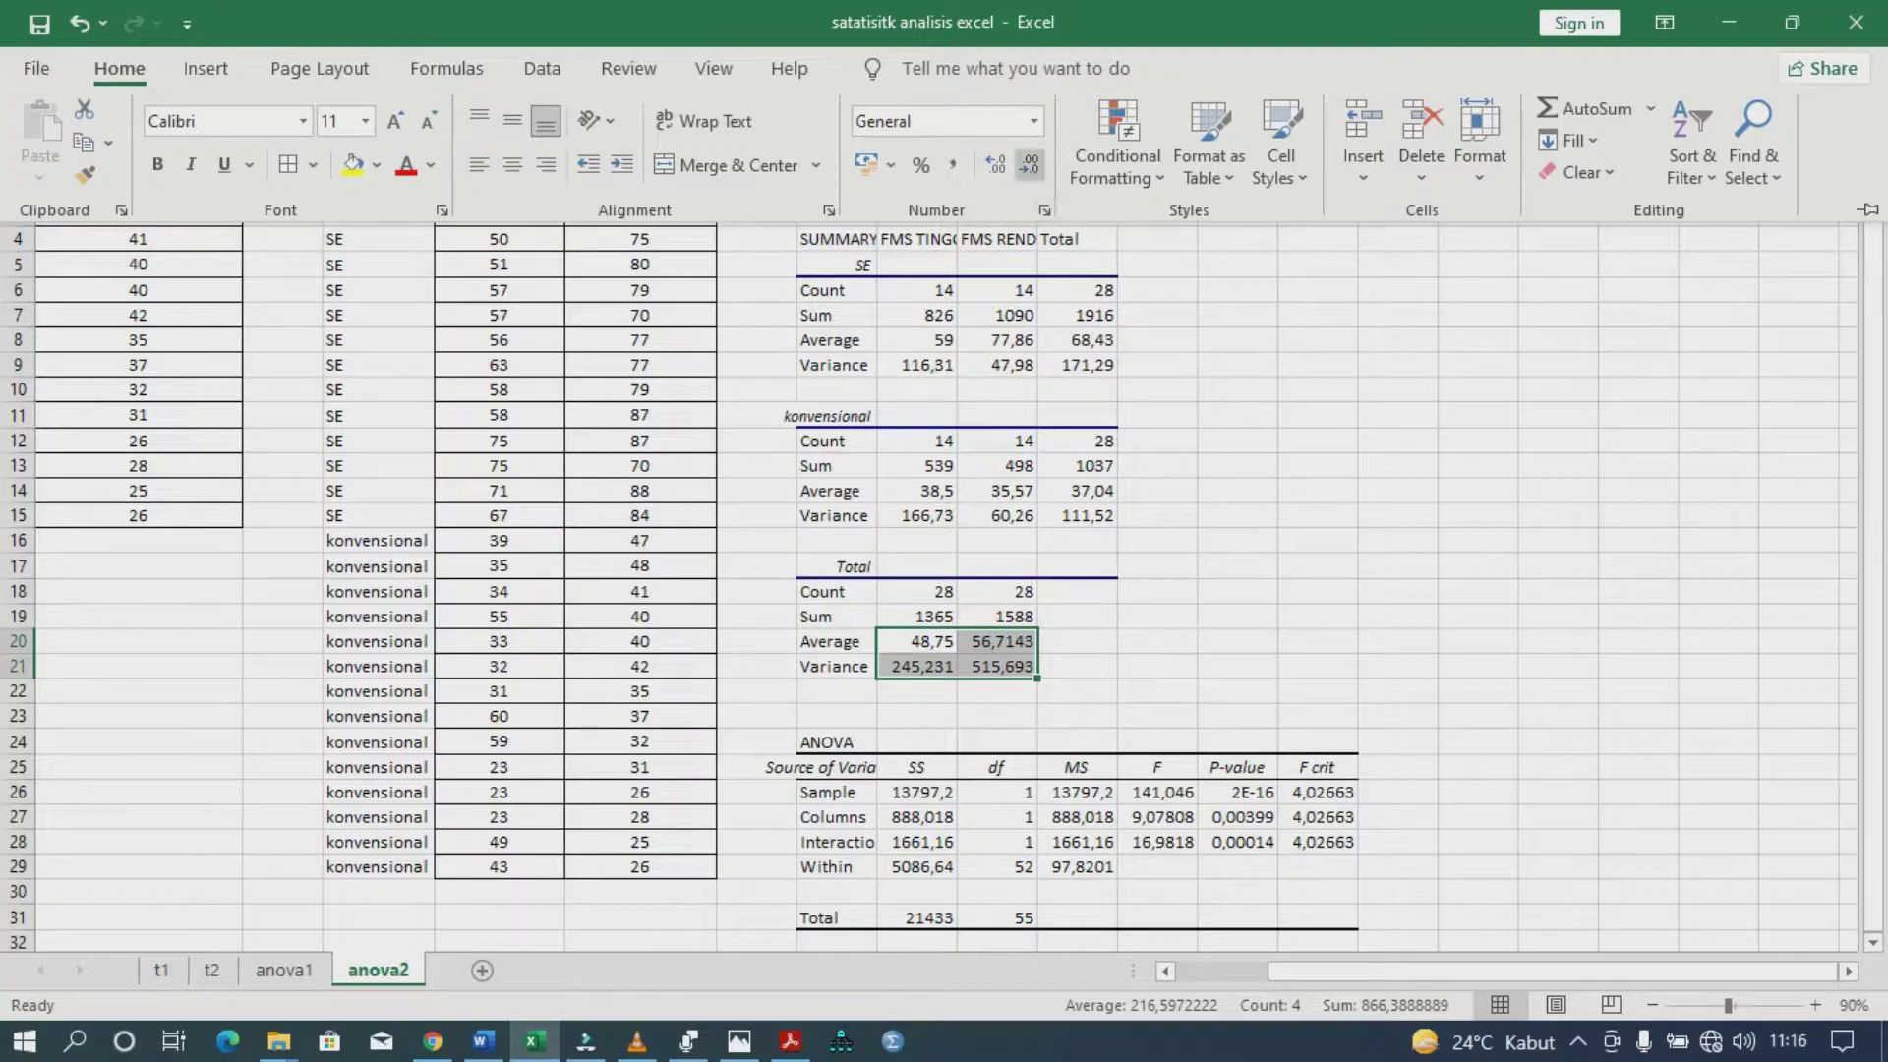
click(1029, 165)
click(1028, 165)
click(996, 165)
click(996, 165)
click(996, 716)
- Format the SS values in K26:K29 of the ANOVA table to two decimal places
drag(916, 793, 916, 867)
click(119, 68)
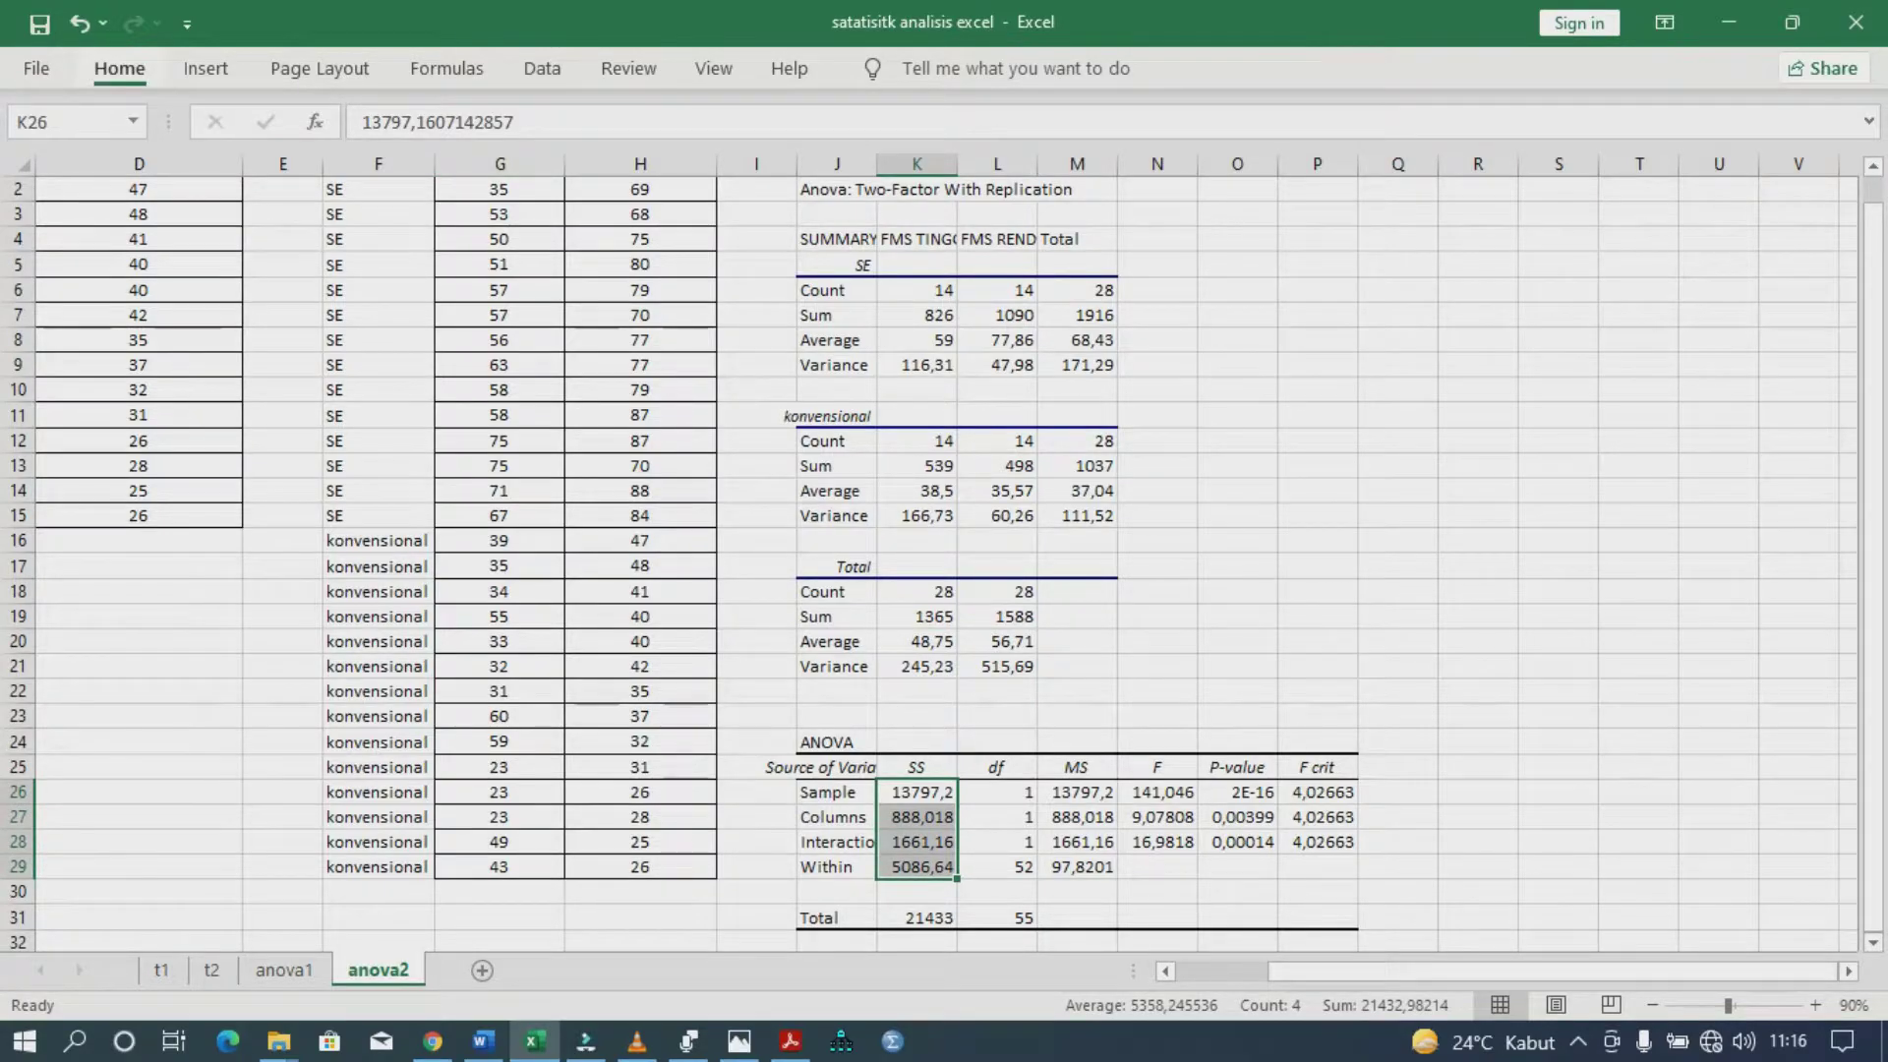
click(1029, 165)
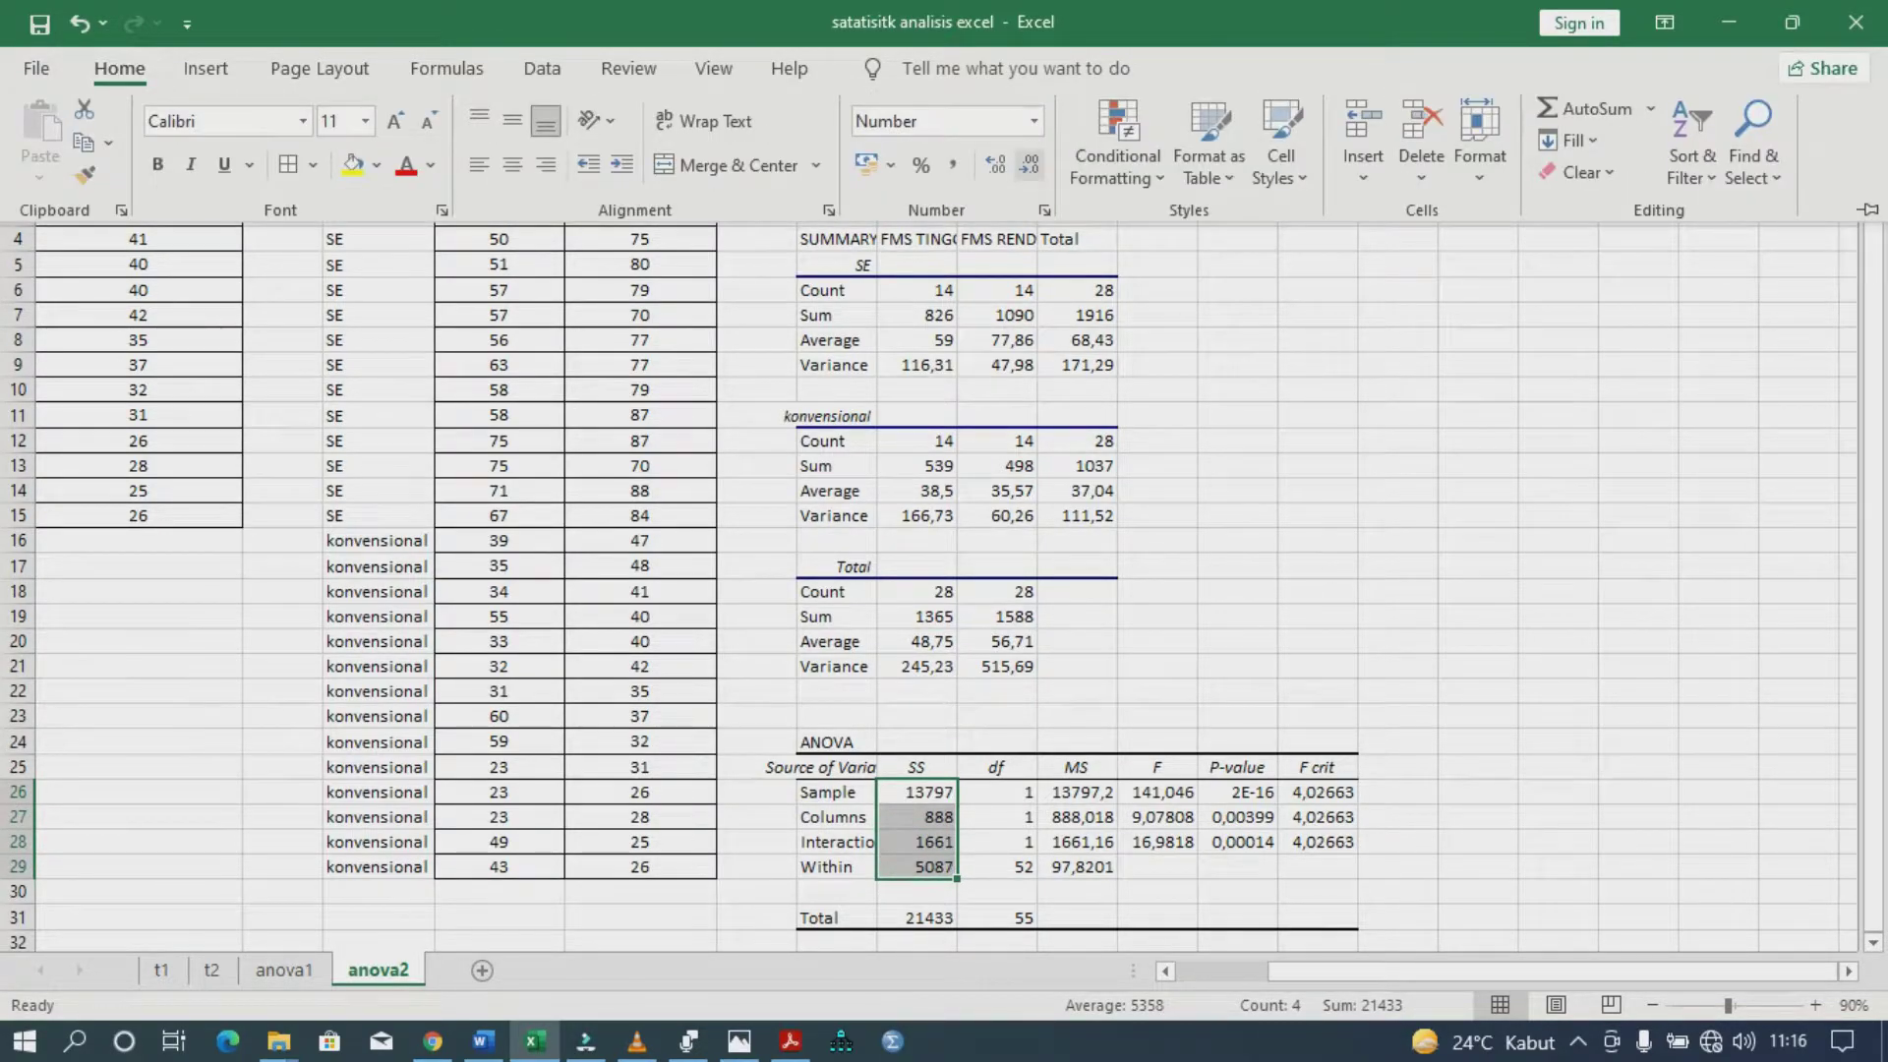
click(996, 165)
click(996, 165)
key(Escape)
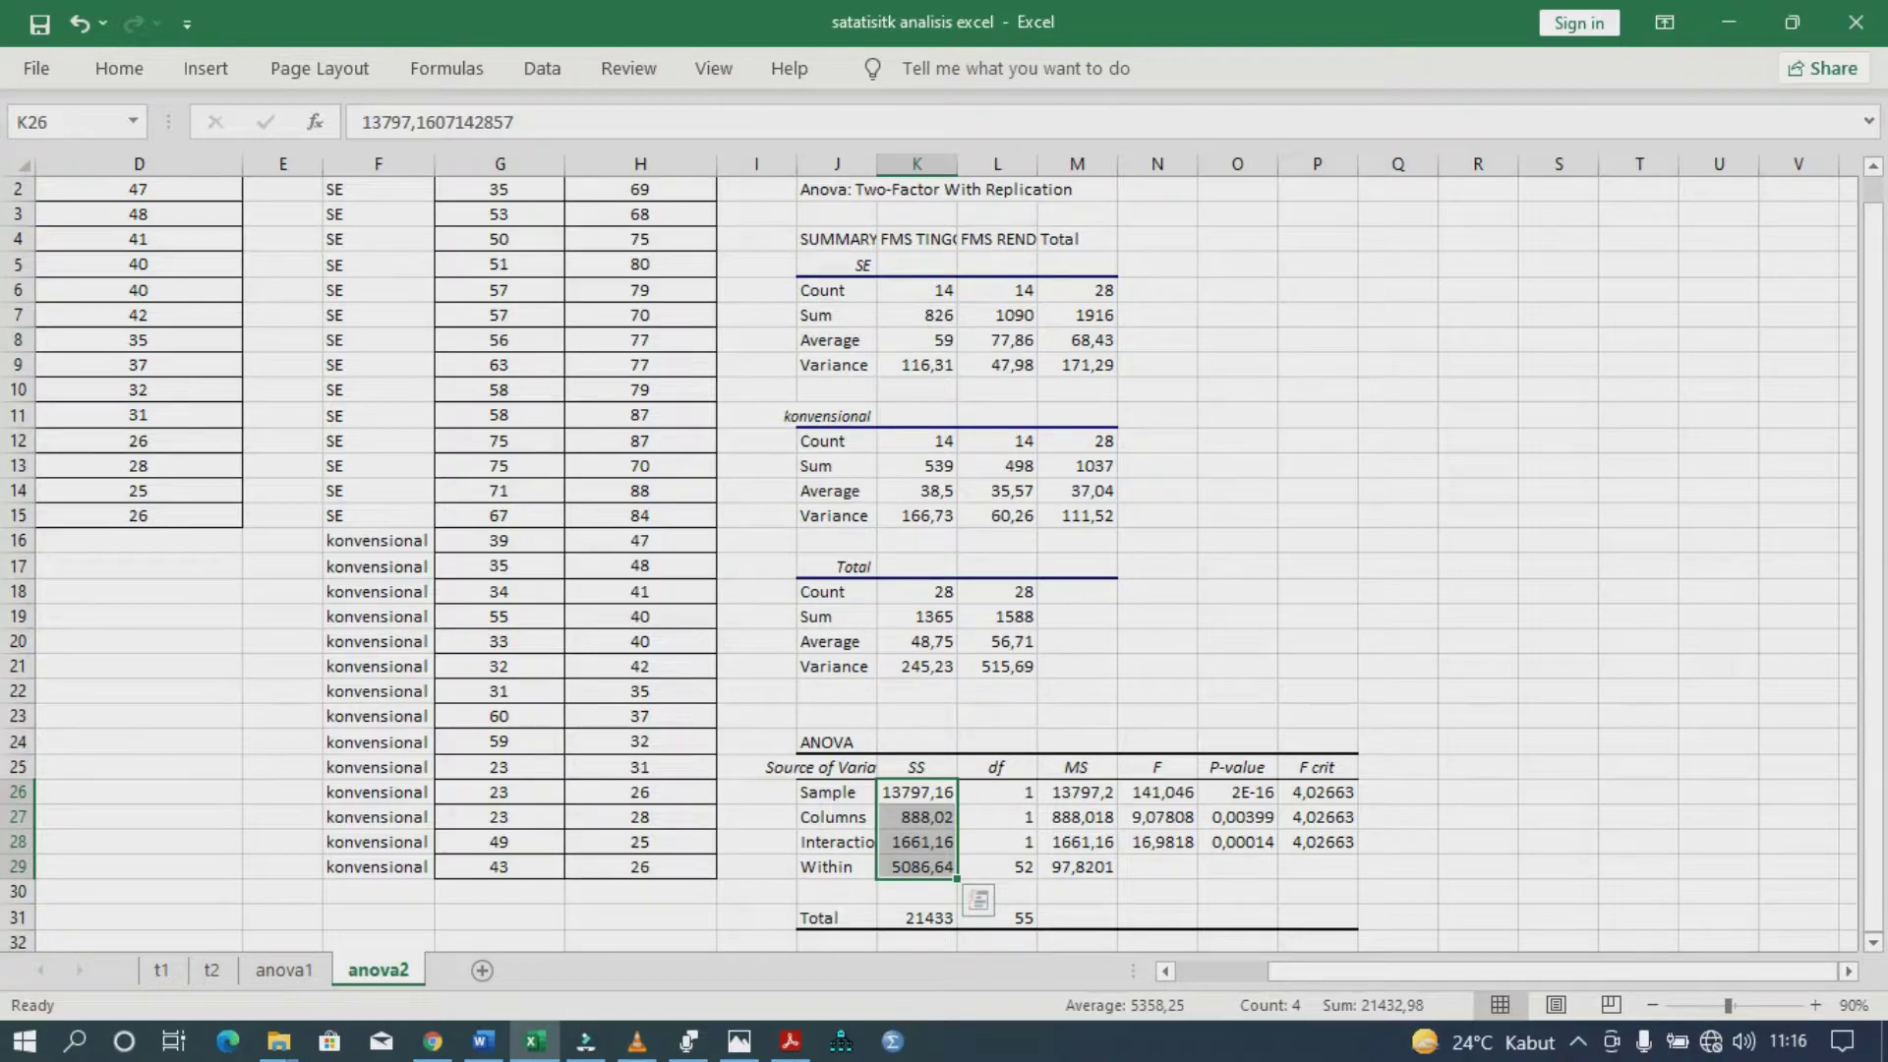
- Format the MS, F, P-value and F crit values in M26:P29 to two decimal places
drag(1077, 793, 1318, 866)
click(119, 68)
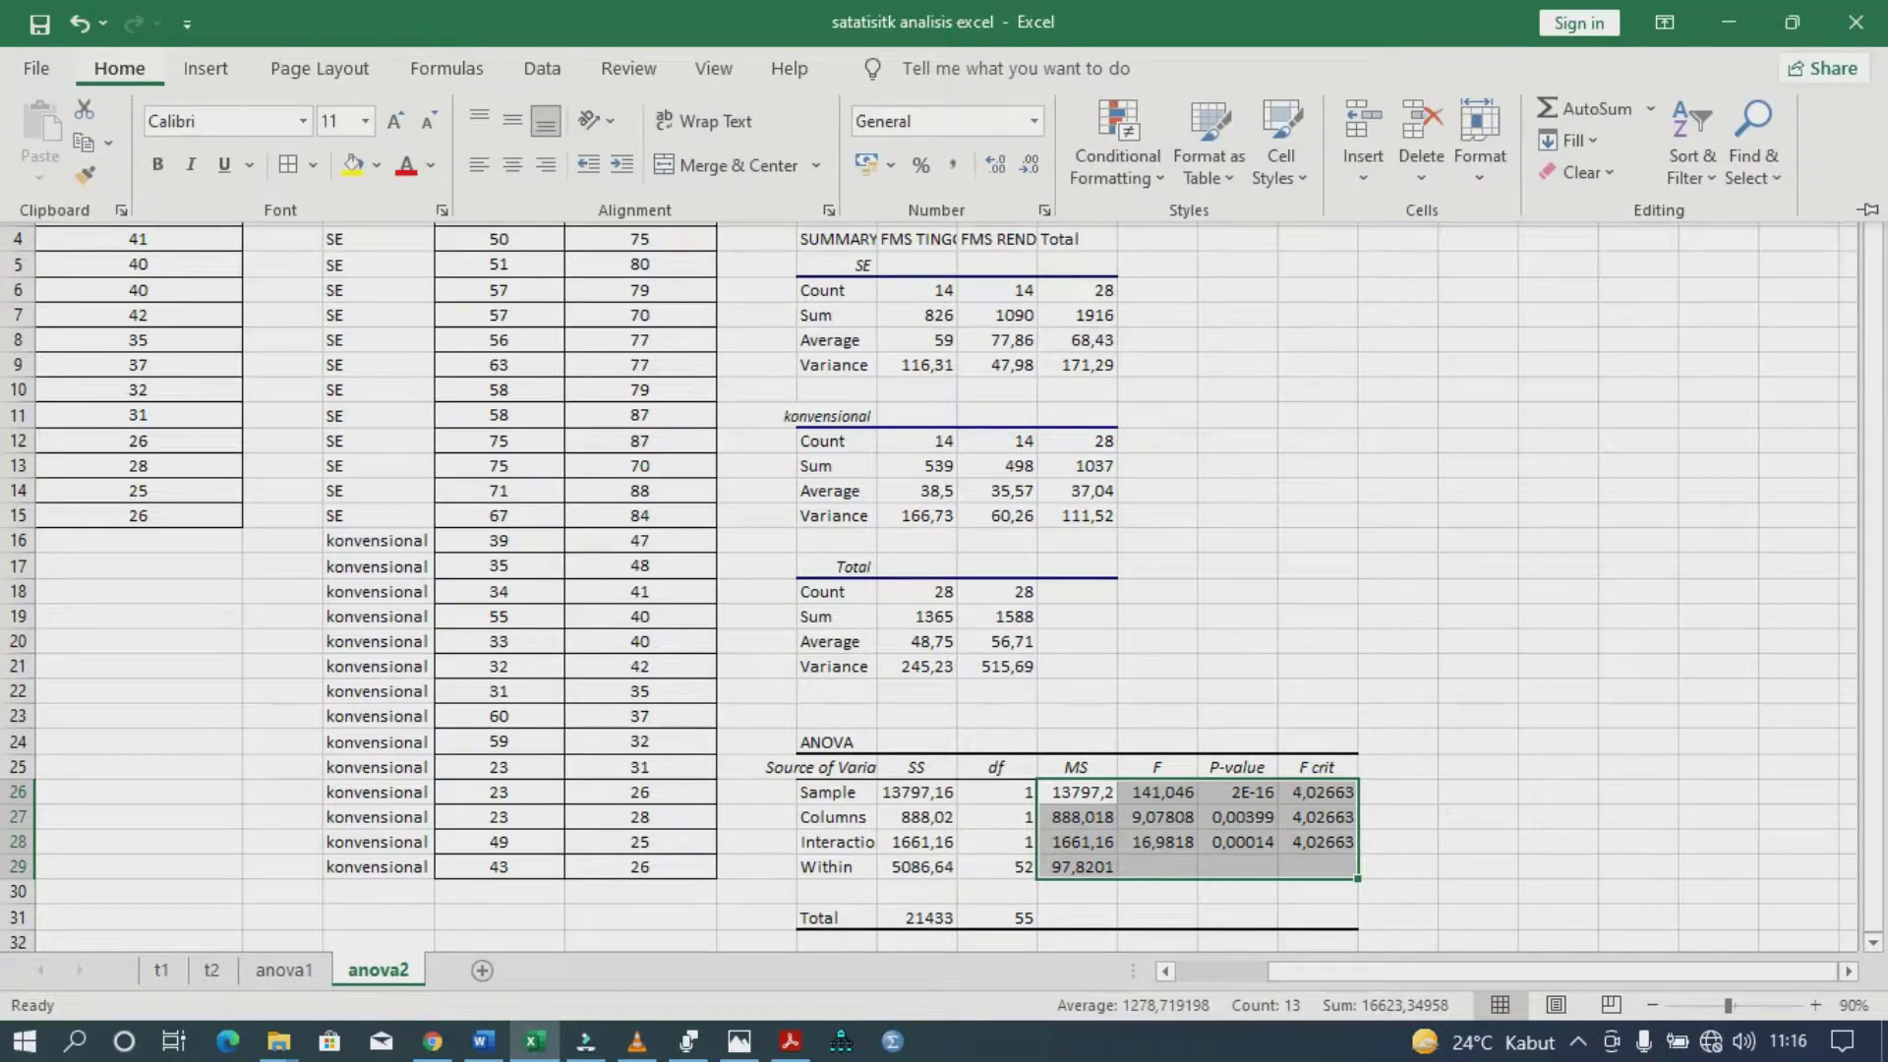
click(1028, 165)
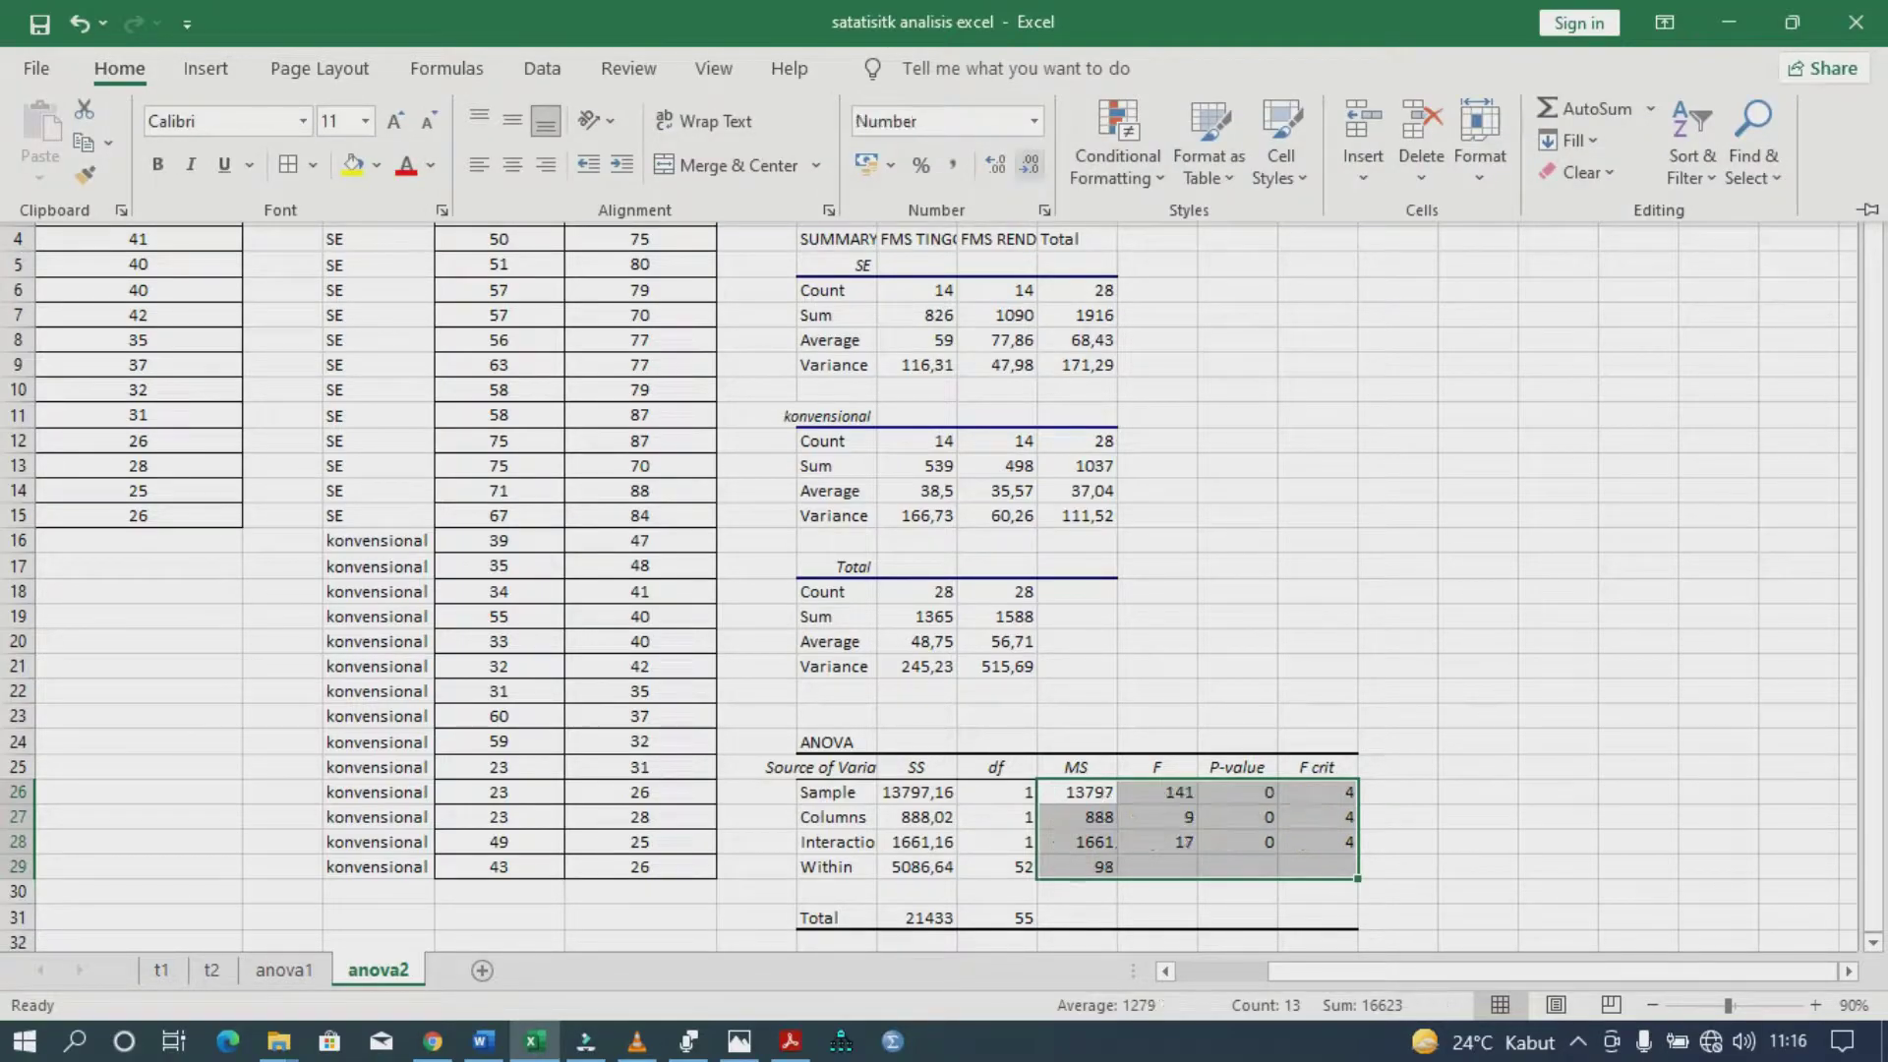
click(996, 164)
click(996, 164)
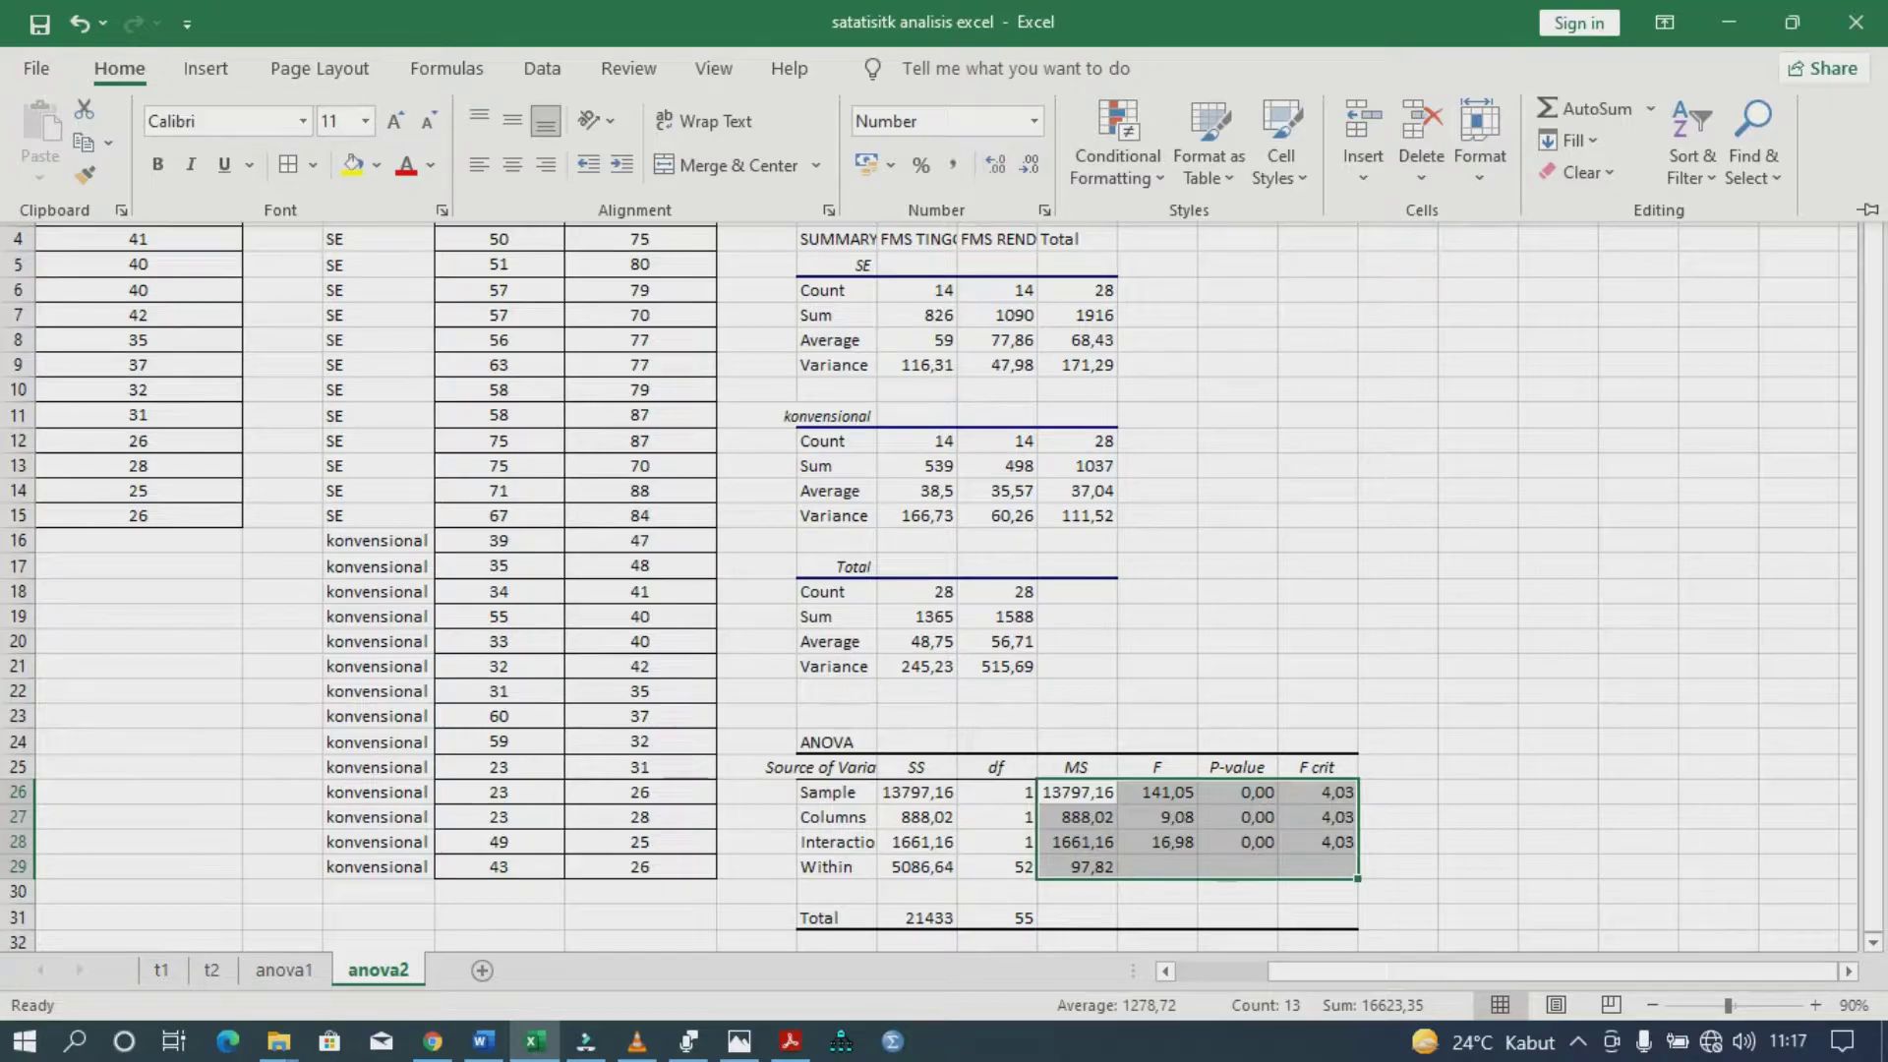
key(ctrl+F1)
- Autofit the widths of columns J, L and K so the ANOVA output labels fit
double_click(877, 164)
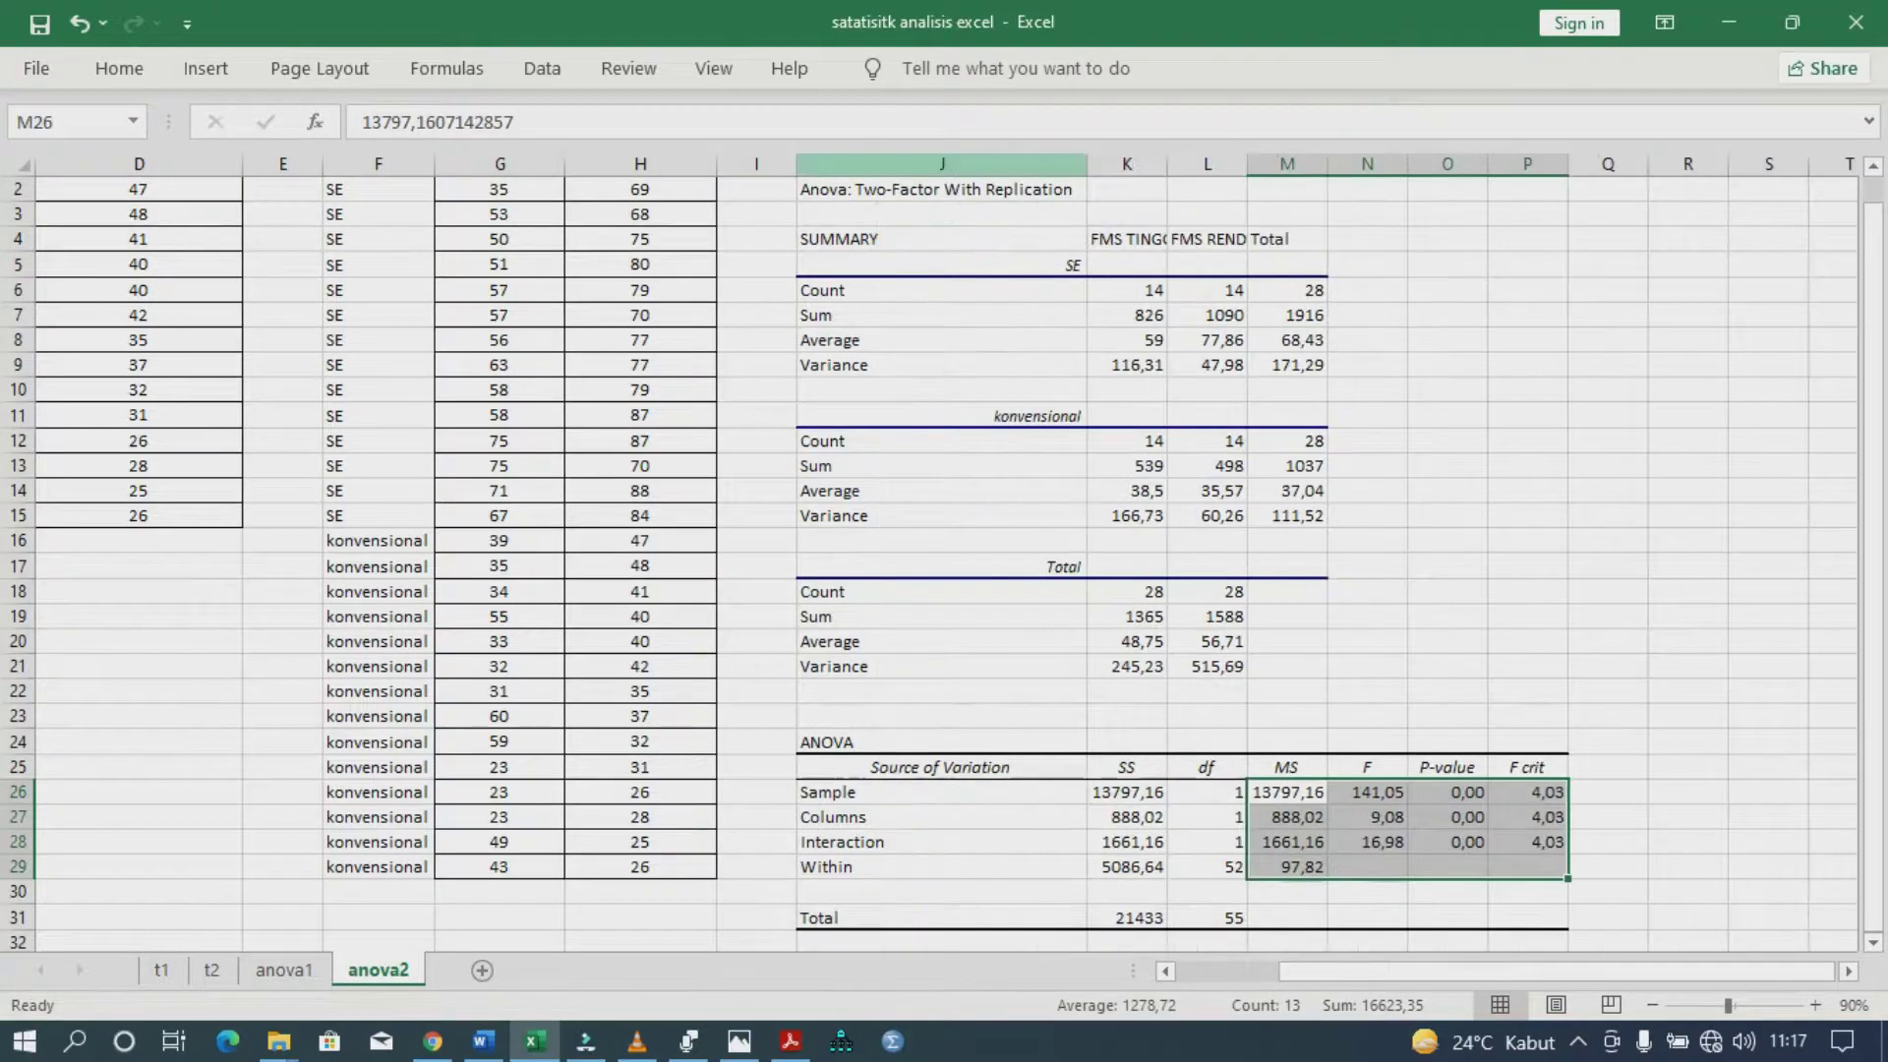
click(1527, 389)
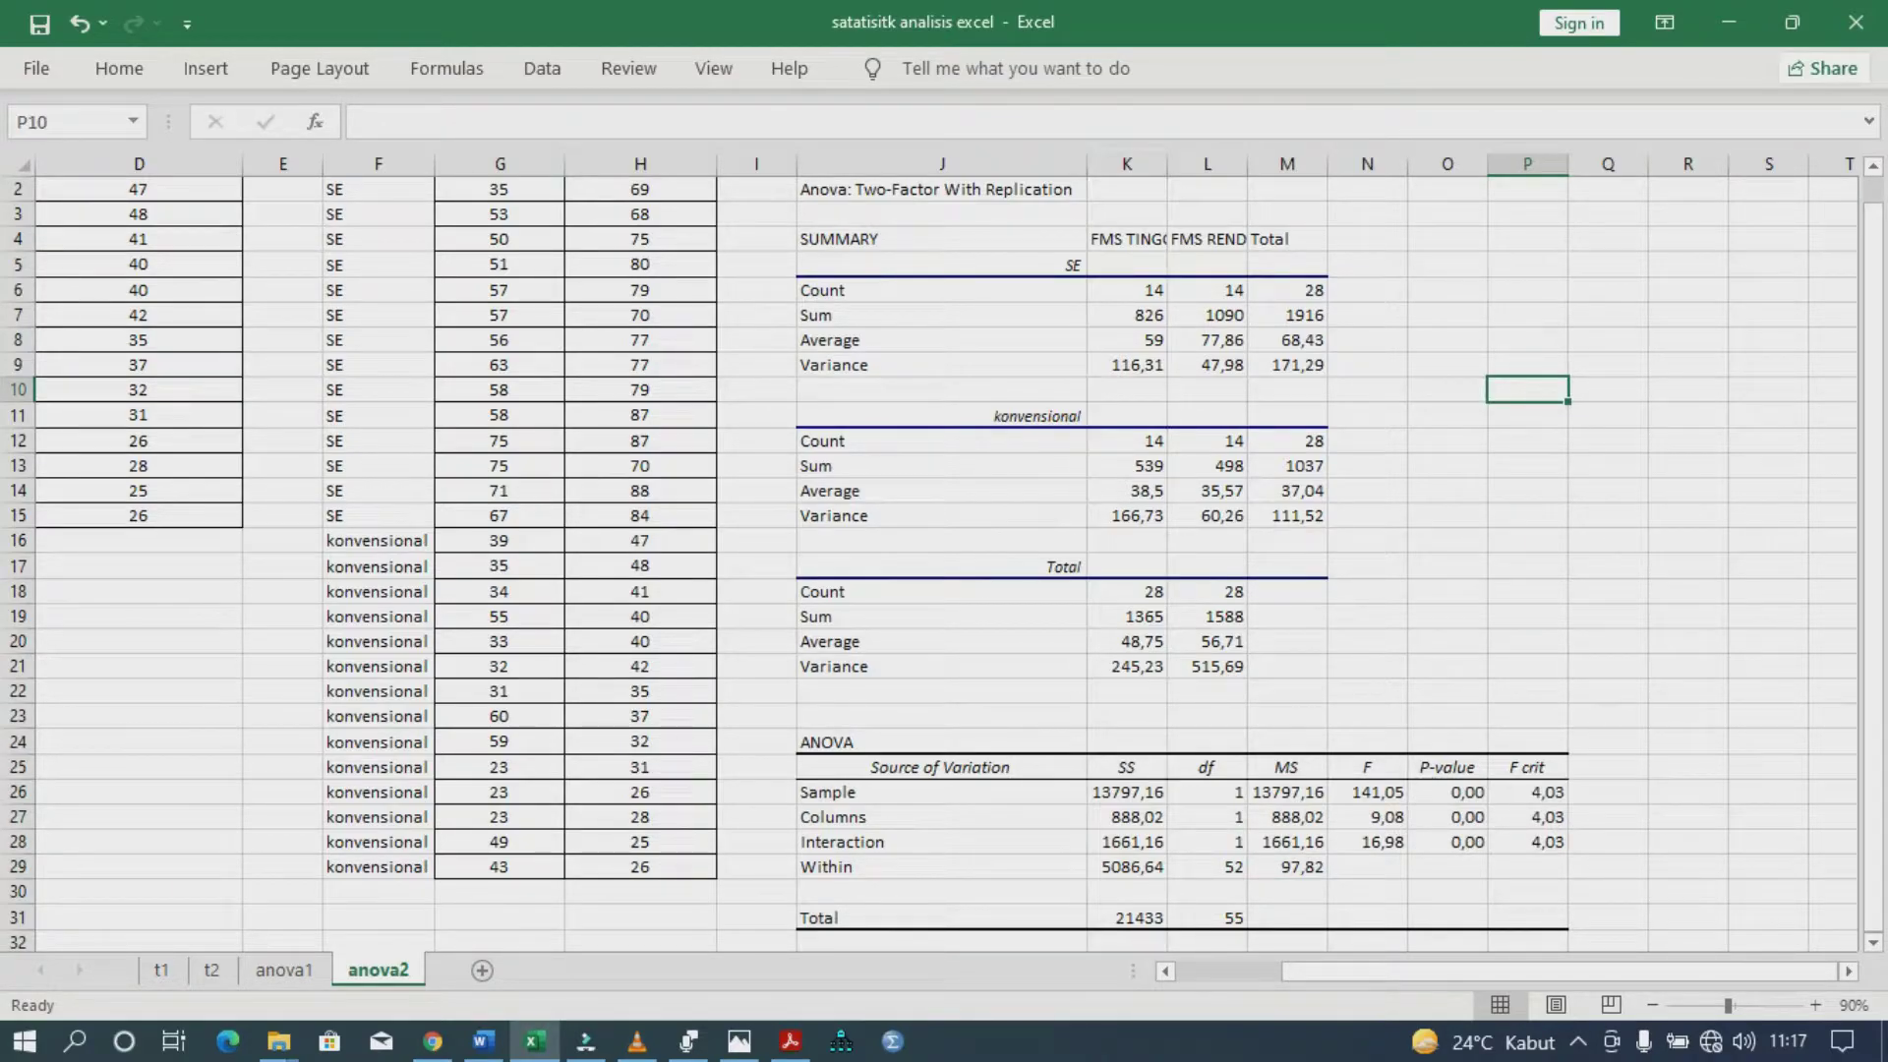
double_click(1247, 164)
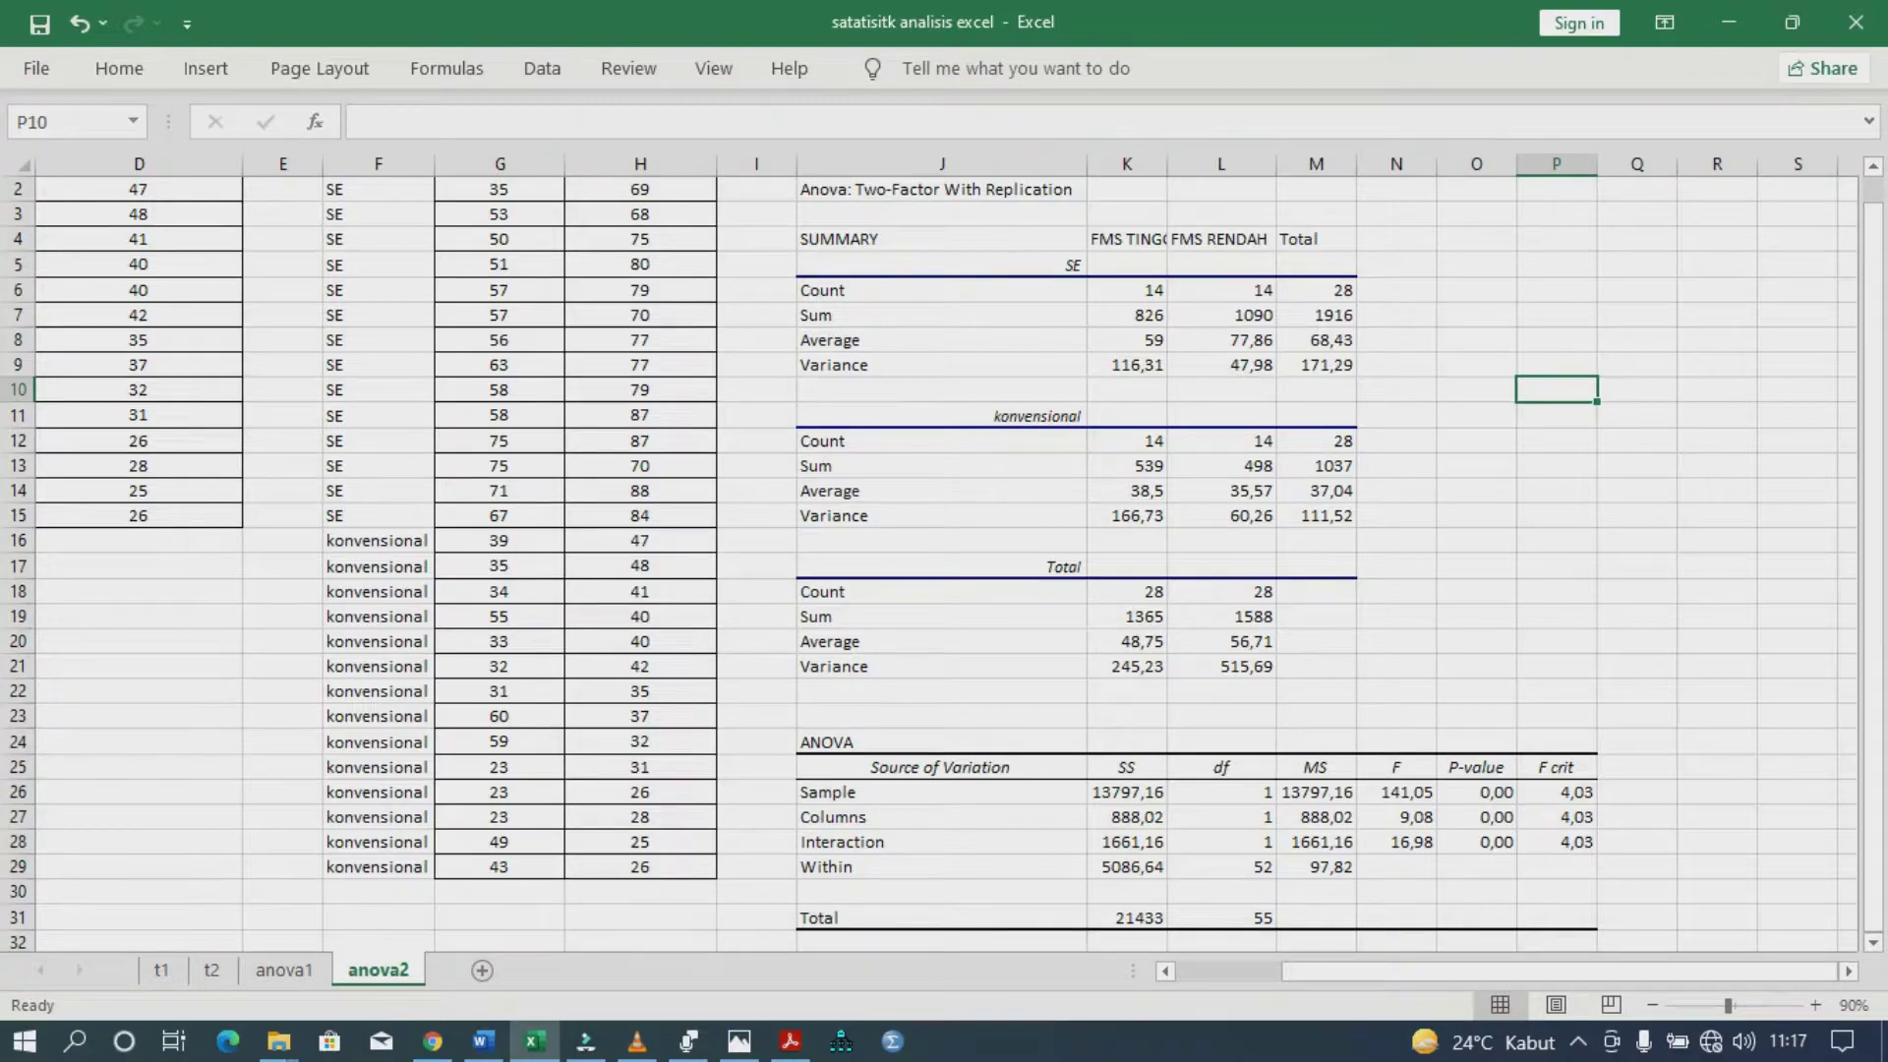
double_click(1167, 164)
click(1592, 465)
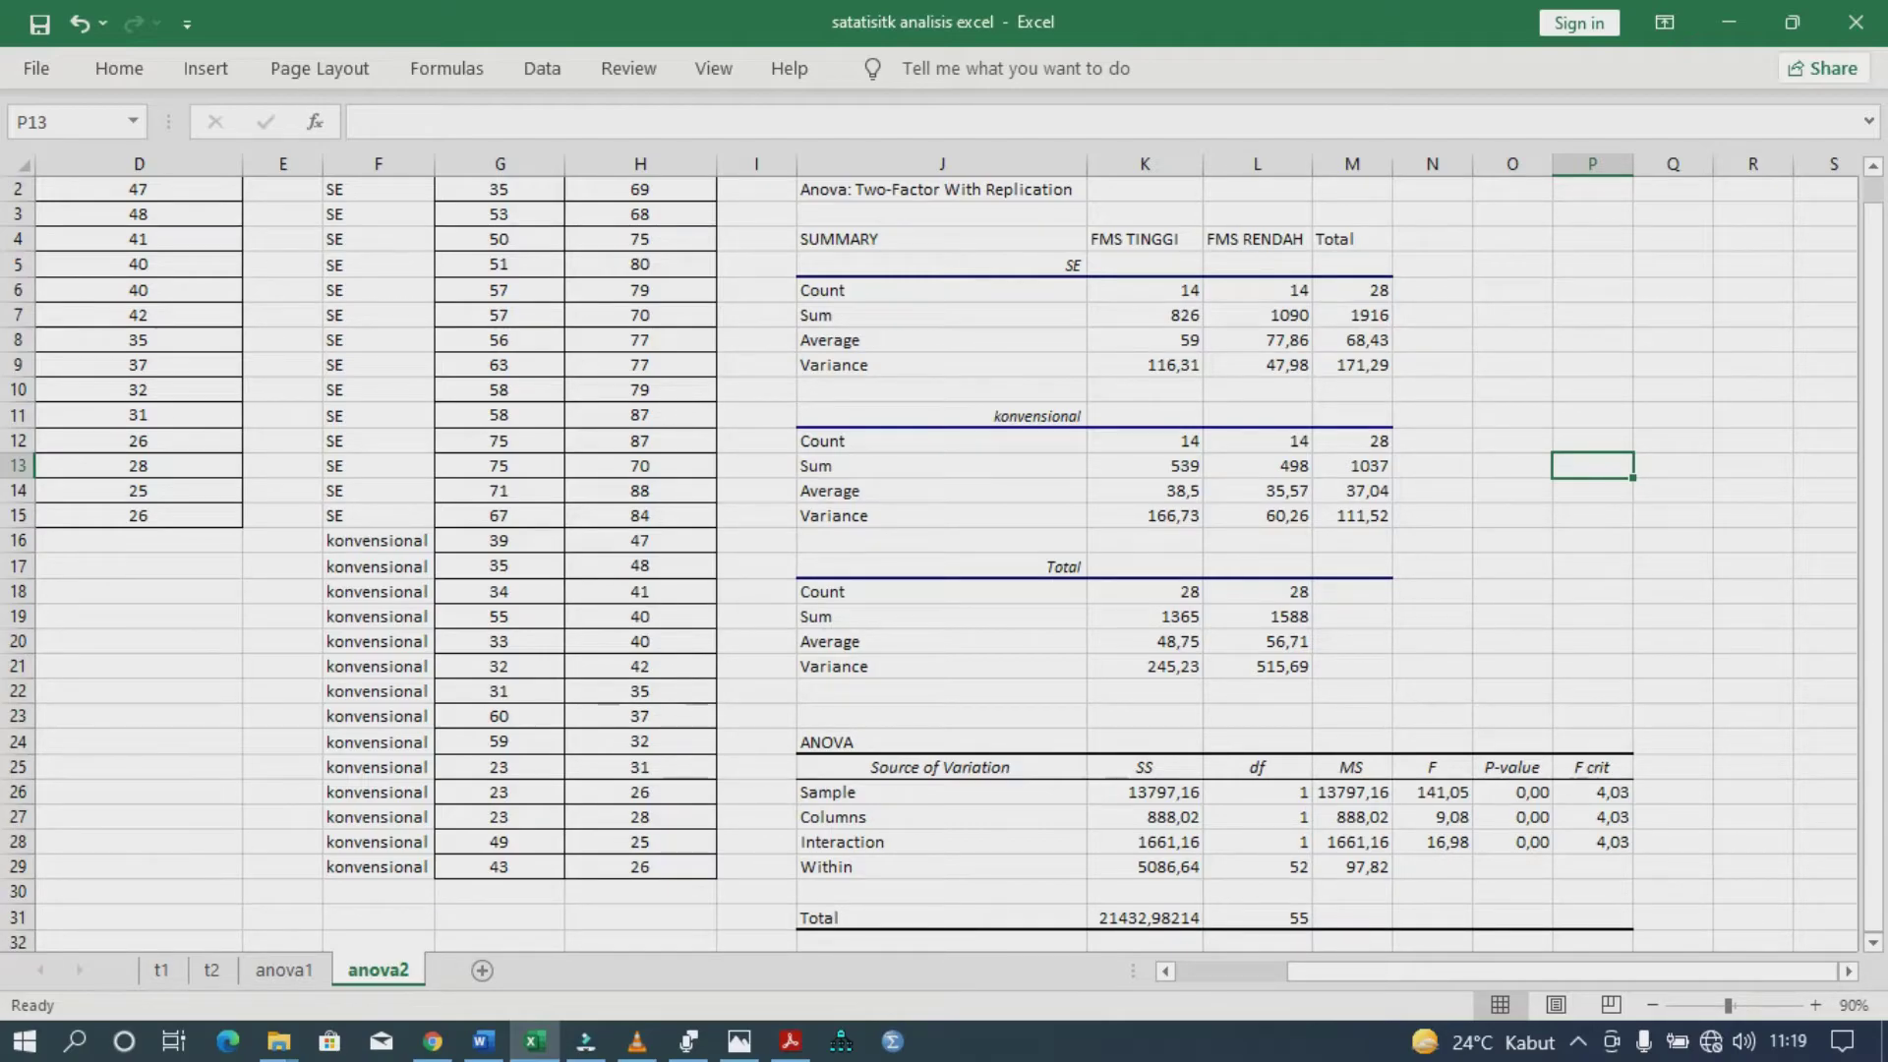
- Copy the whole ANOVA output in J2:P31
drag(942, 189, 1593, 917)
right_click(1415, 231)
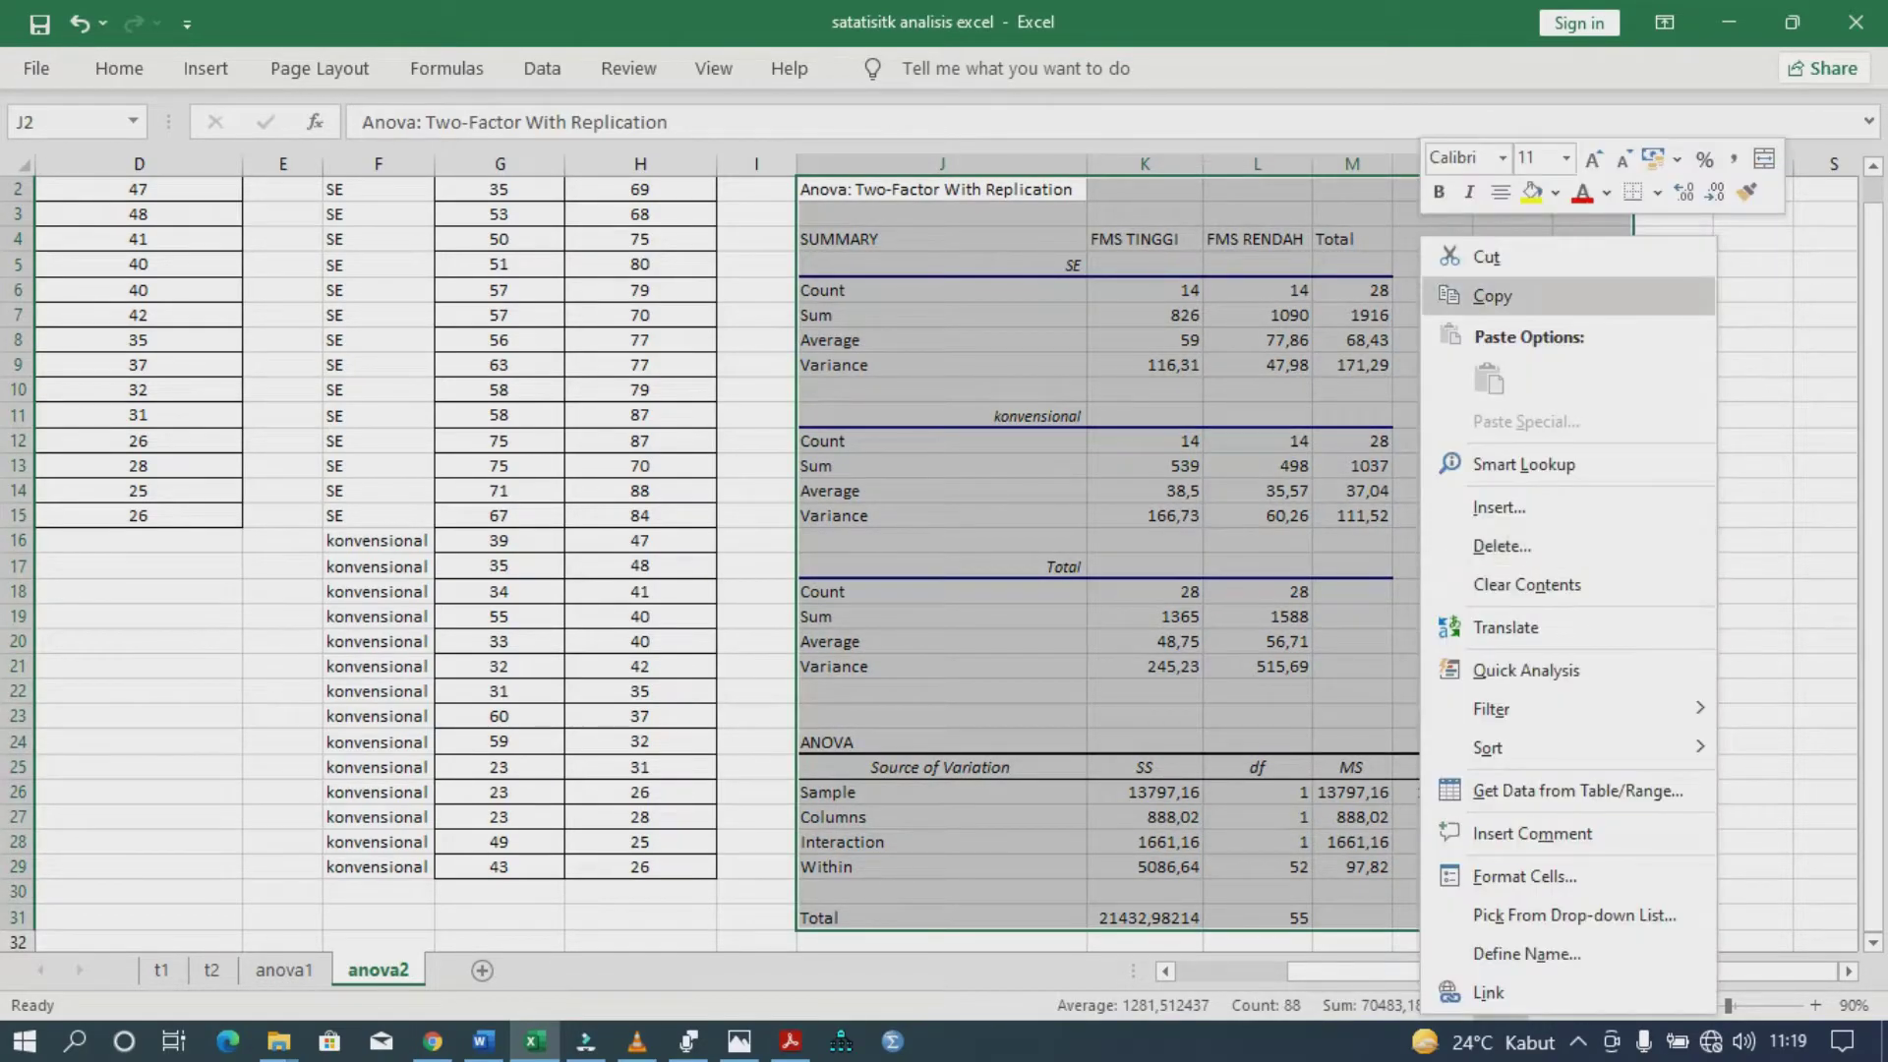
key(Escape)
key(ctrl+c)
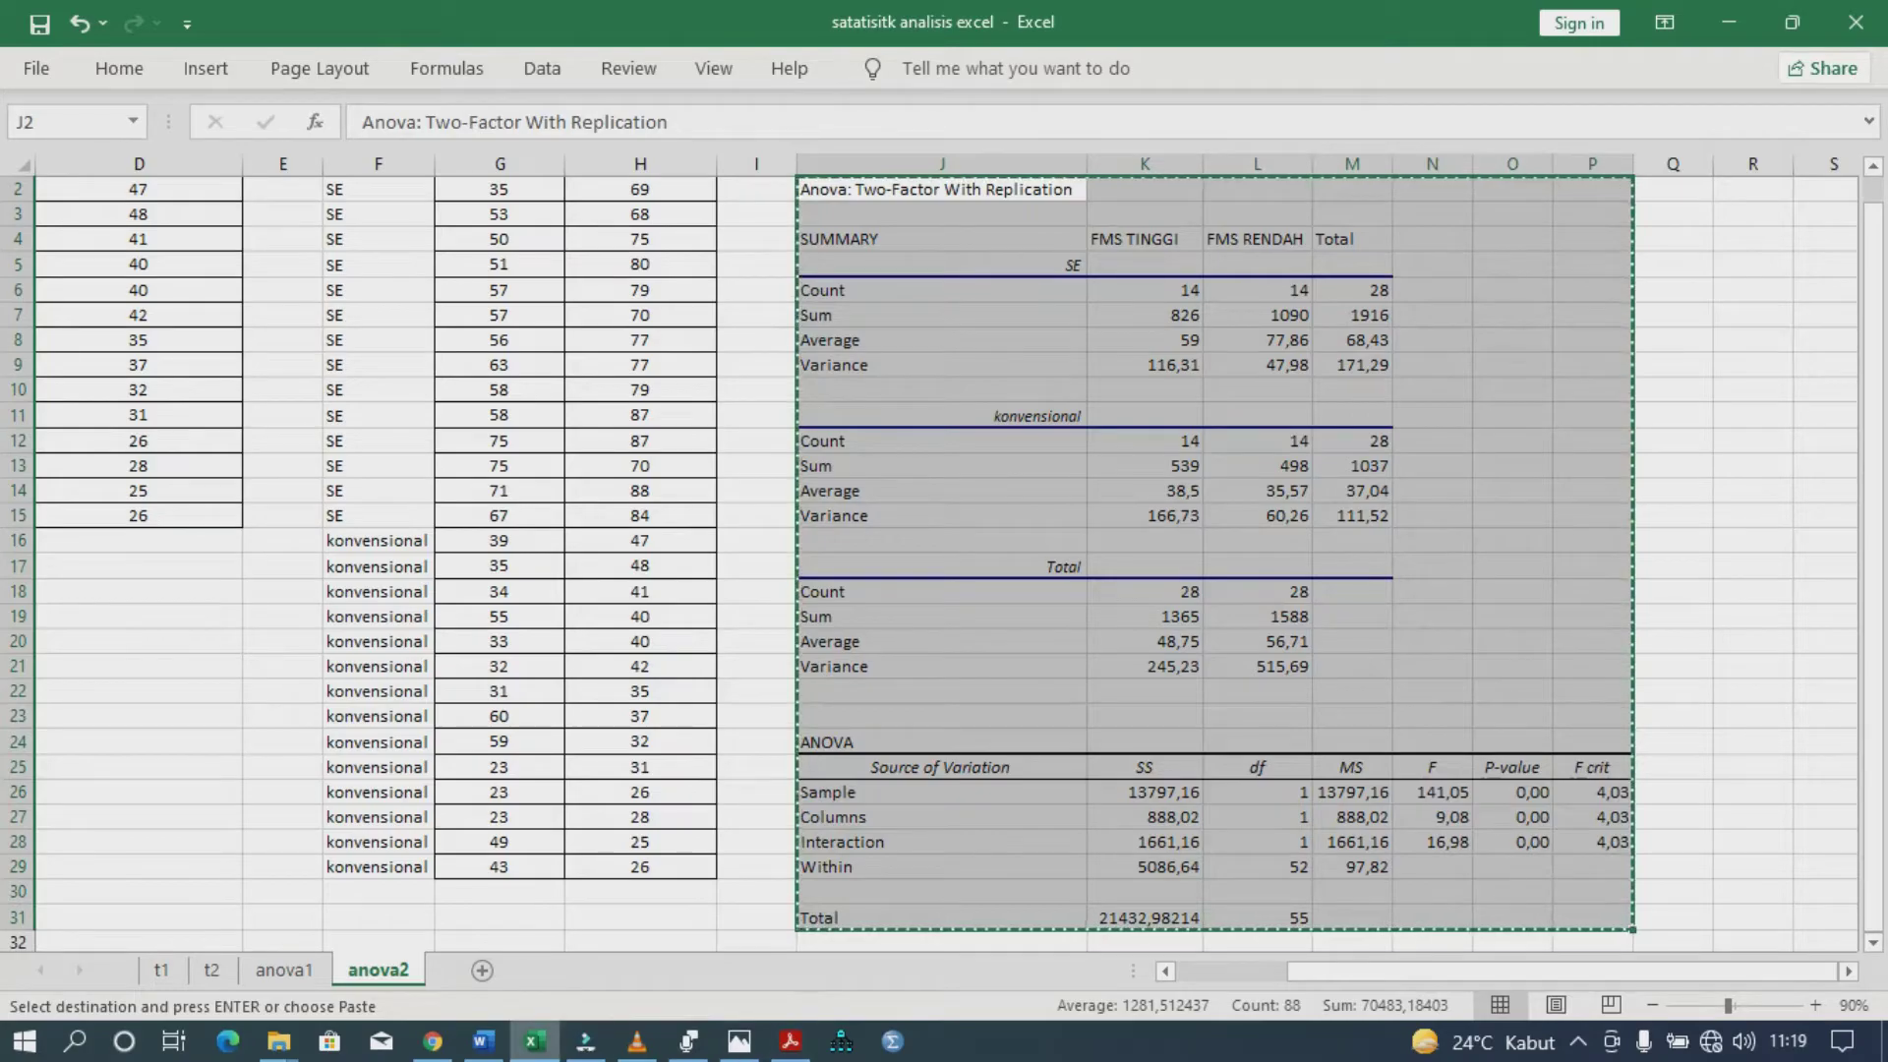
- Switch to the Word document and add the line "Uji anova dua jalur" below the SE and Konvensinal data table
key(alt+Tab)
scroll(948, 590, down, 5)
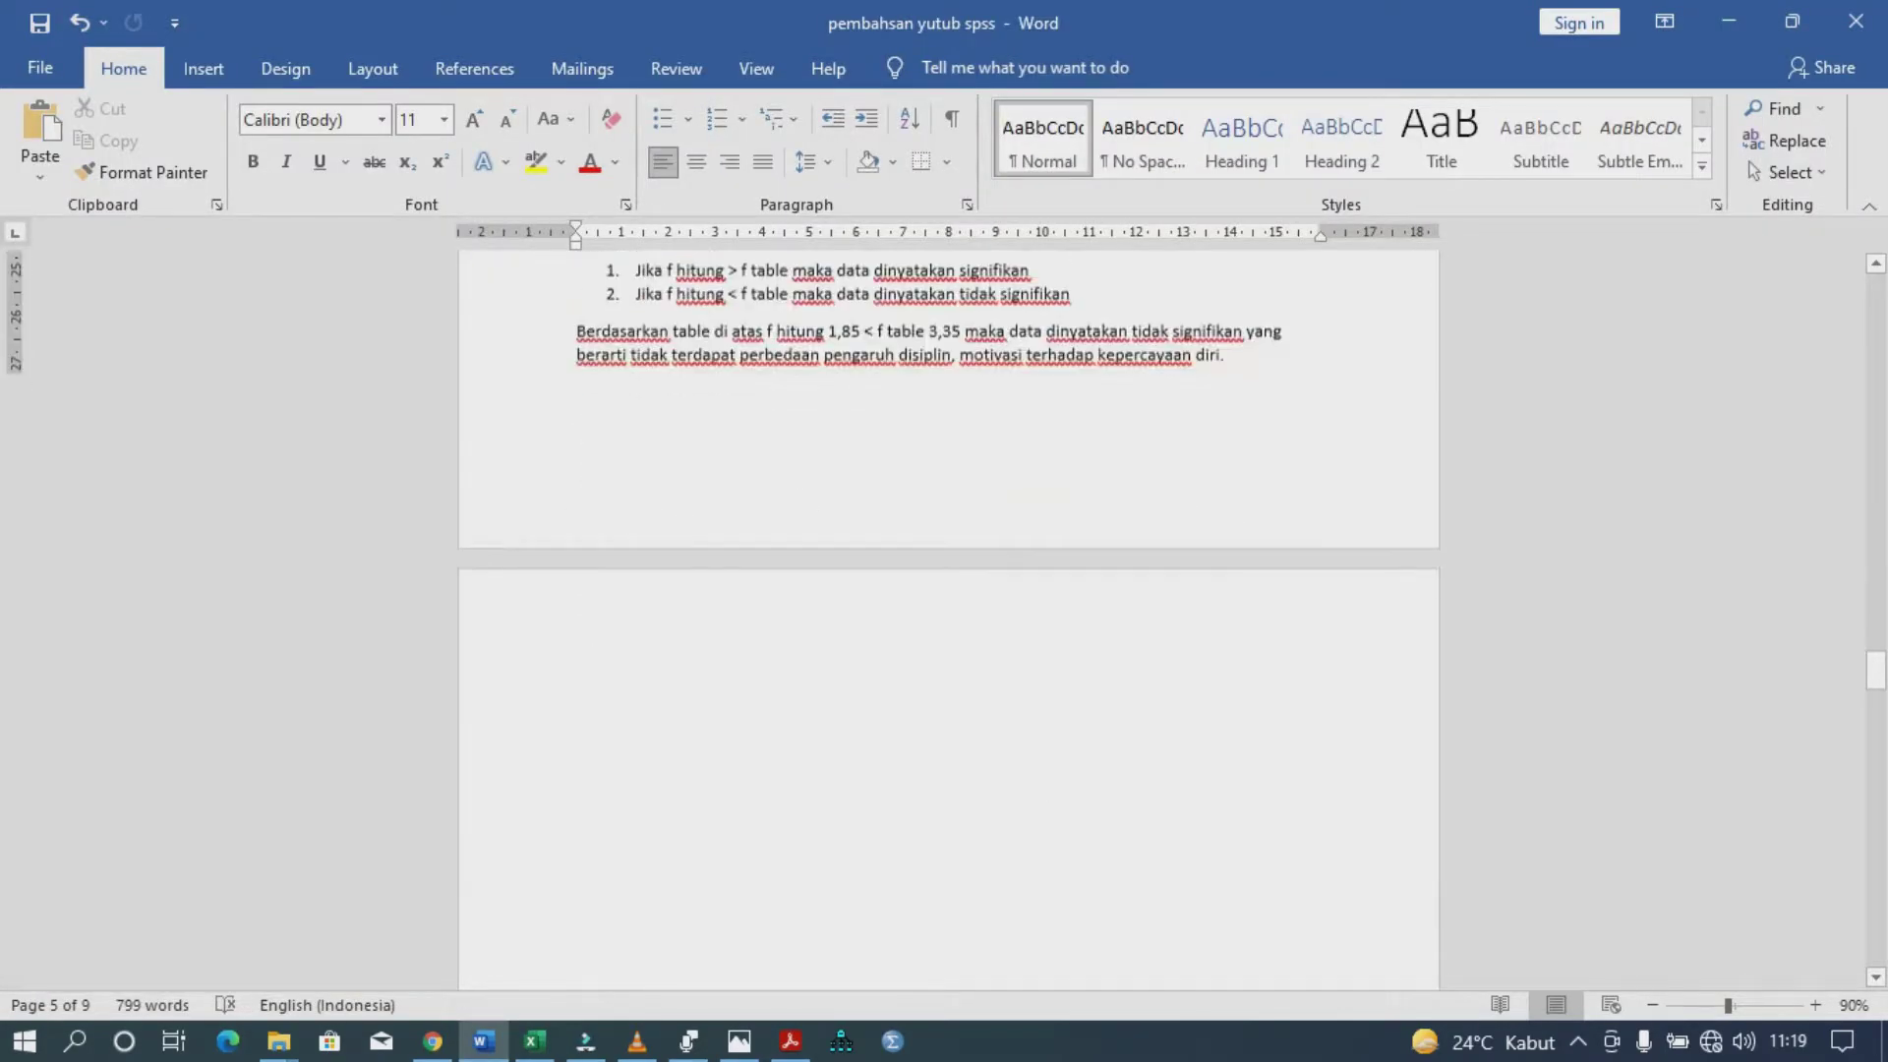
scroll(948, 620, down, 5)
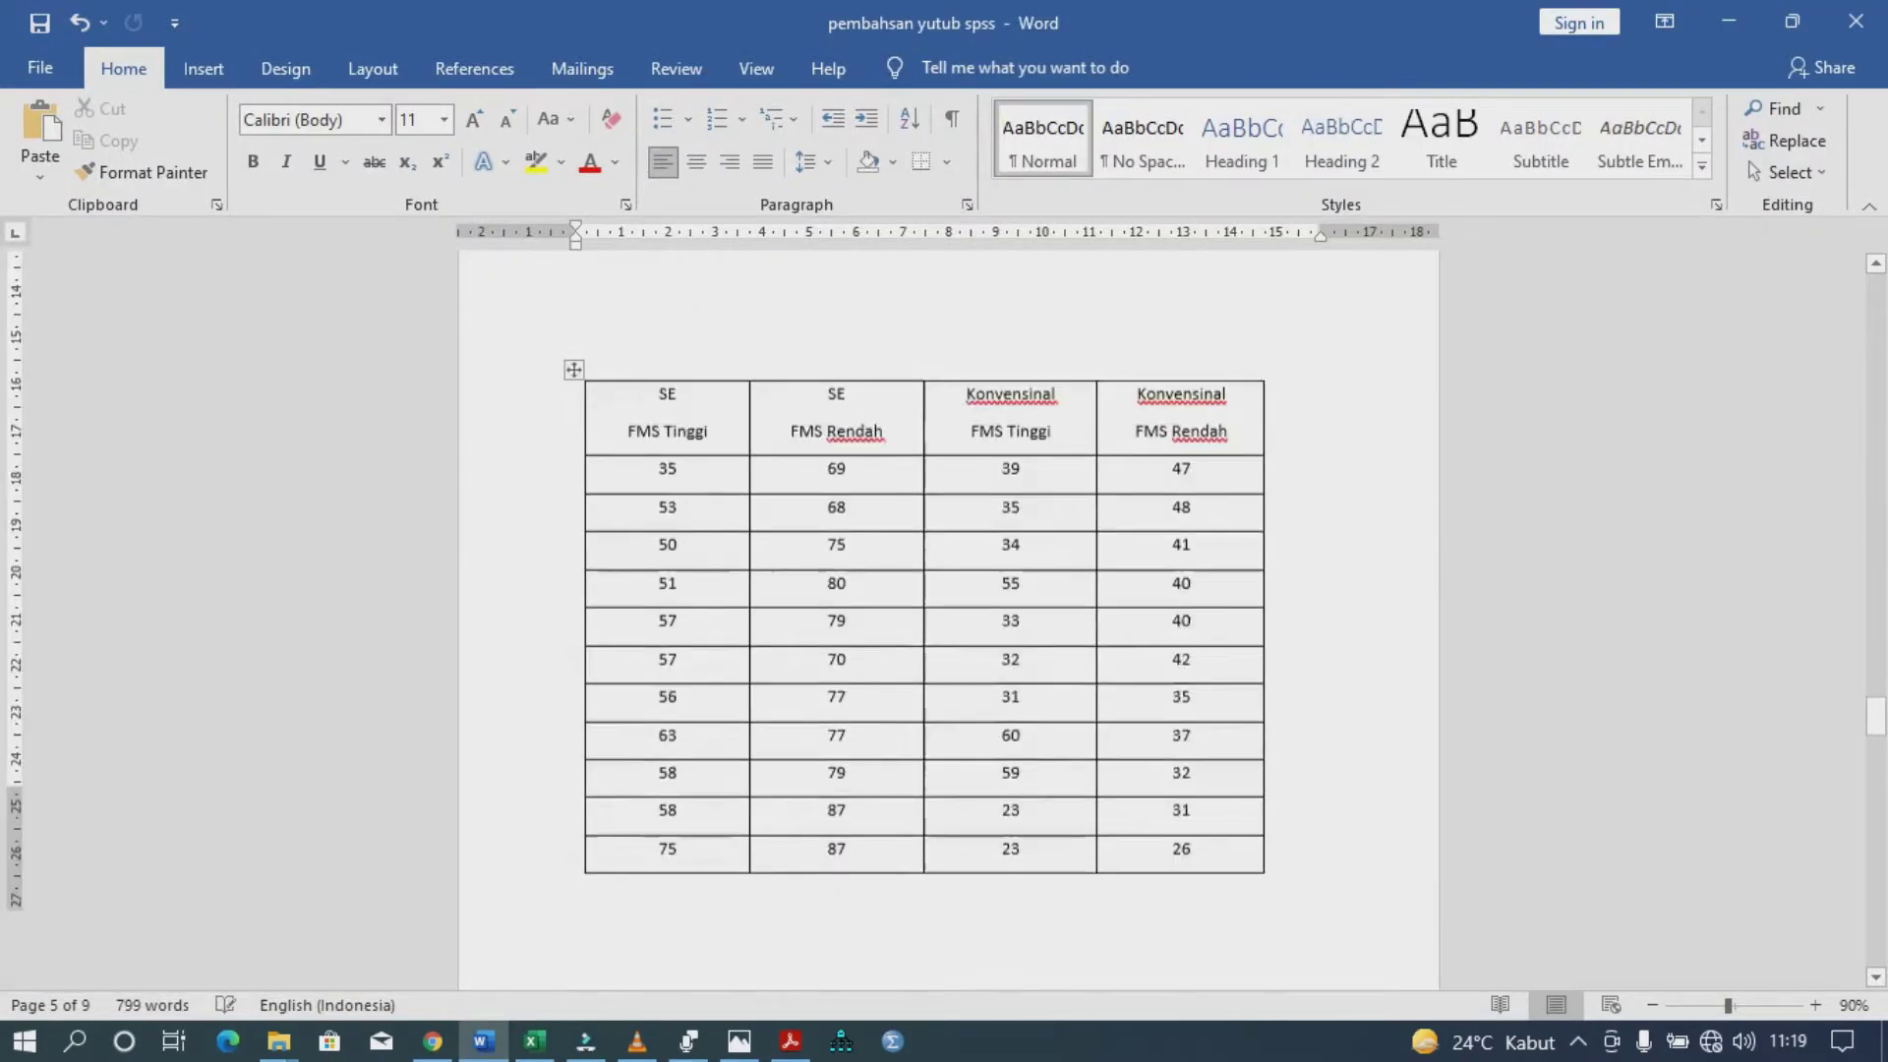
scroll(948, 619, up, 10)
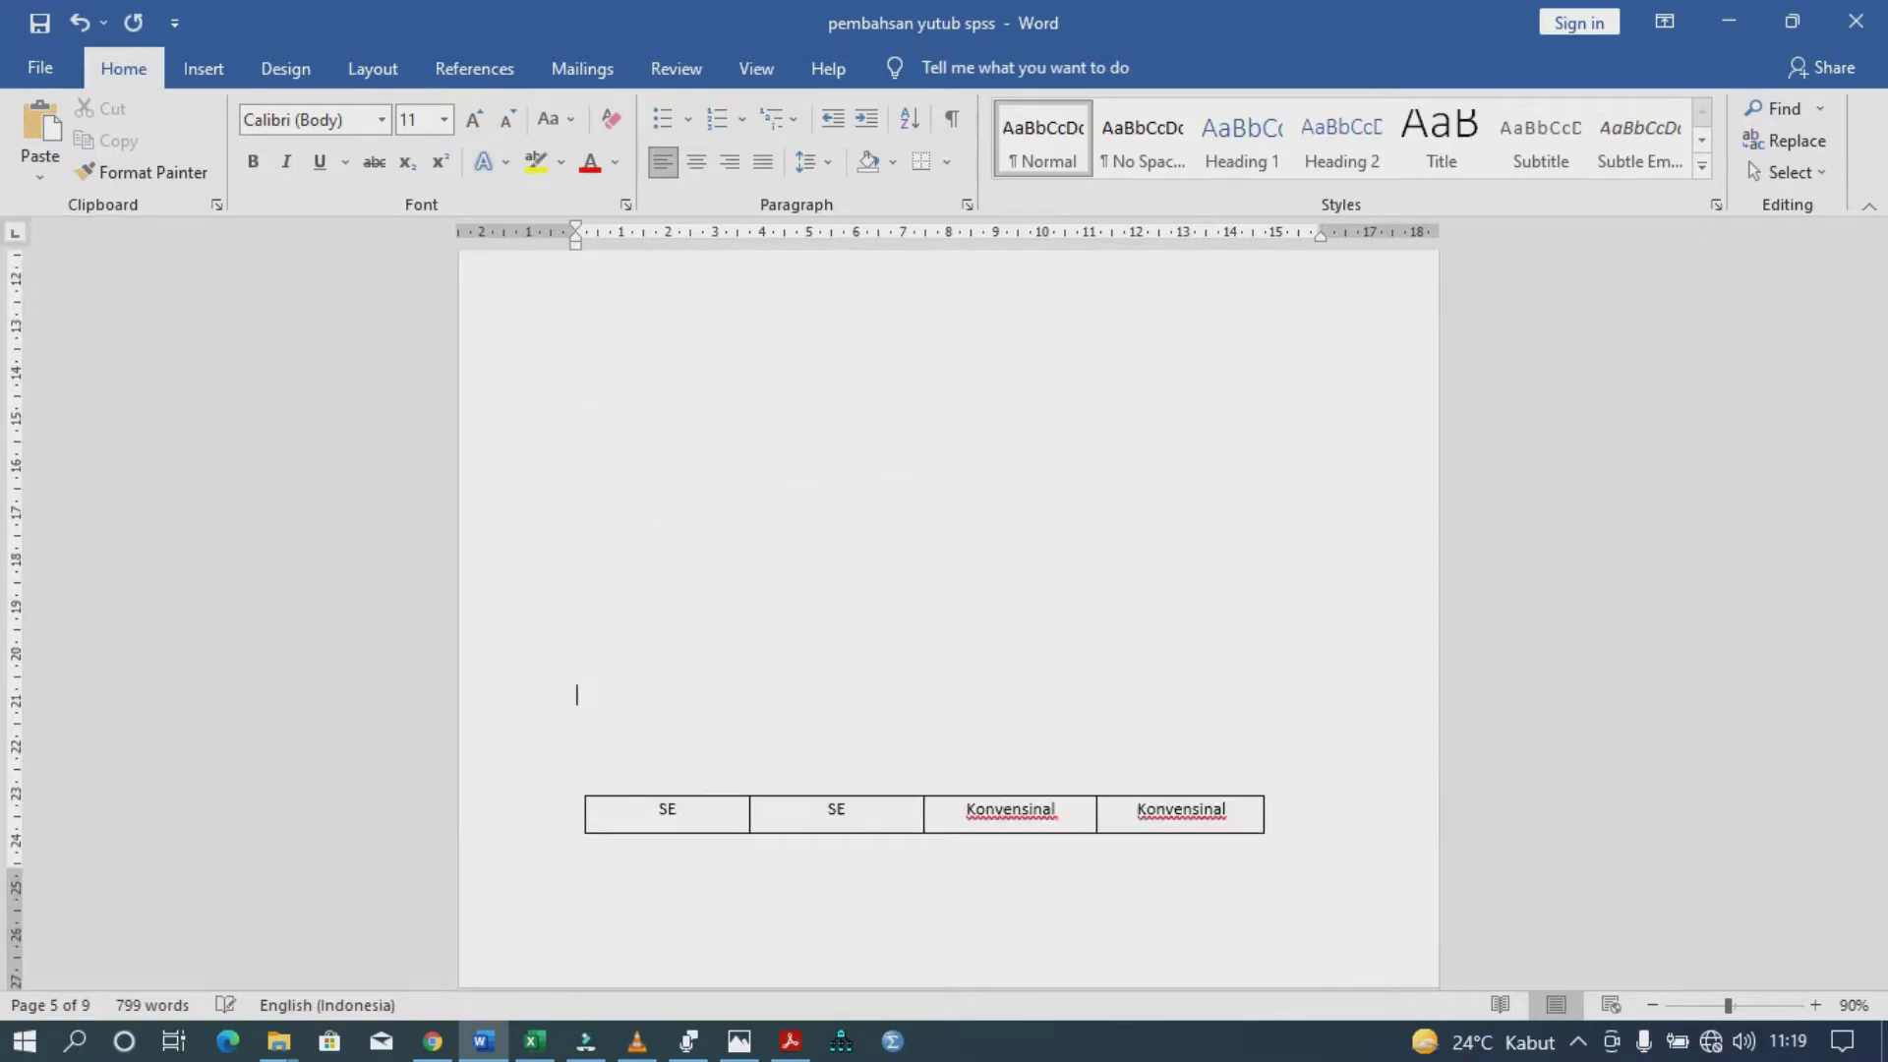
scroll(948, 620, down, 10)
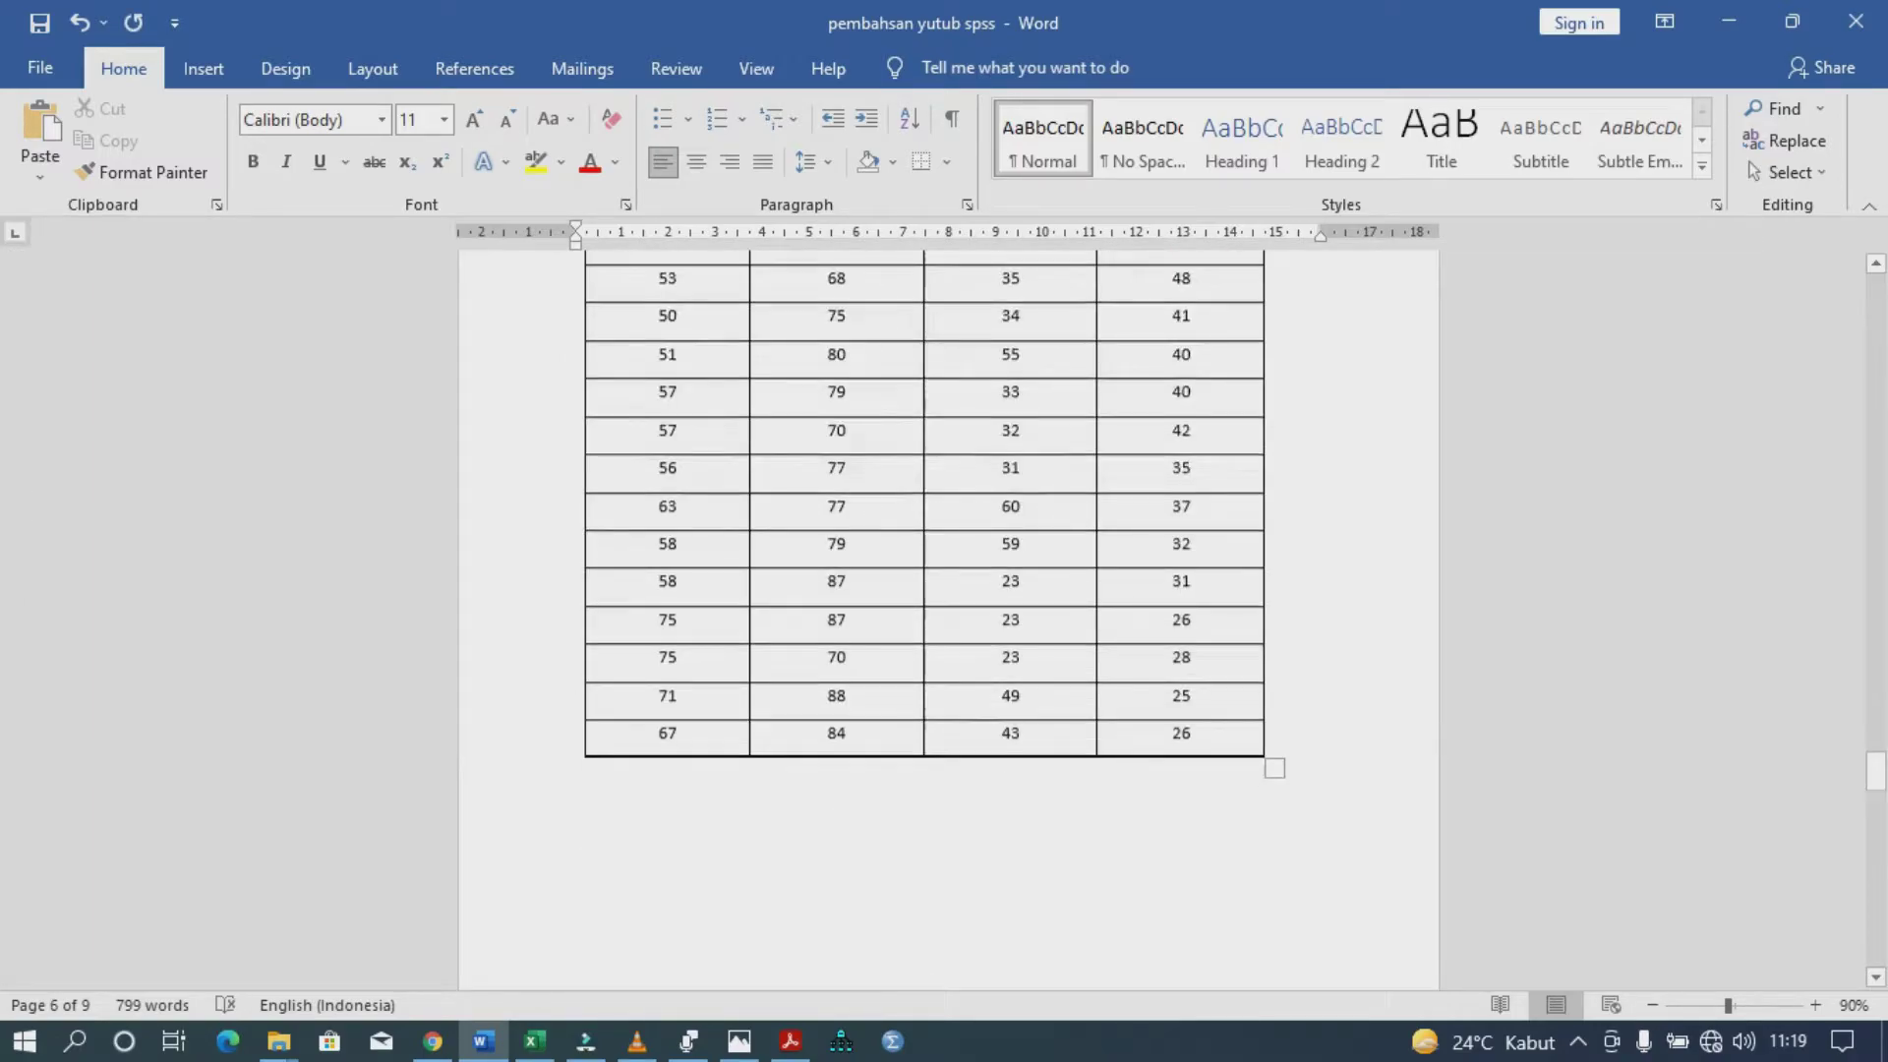
click(580, 562)
text(Uji )
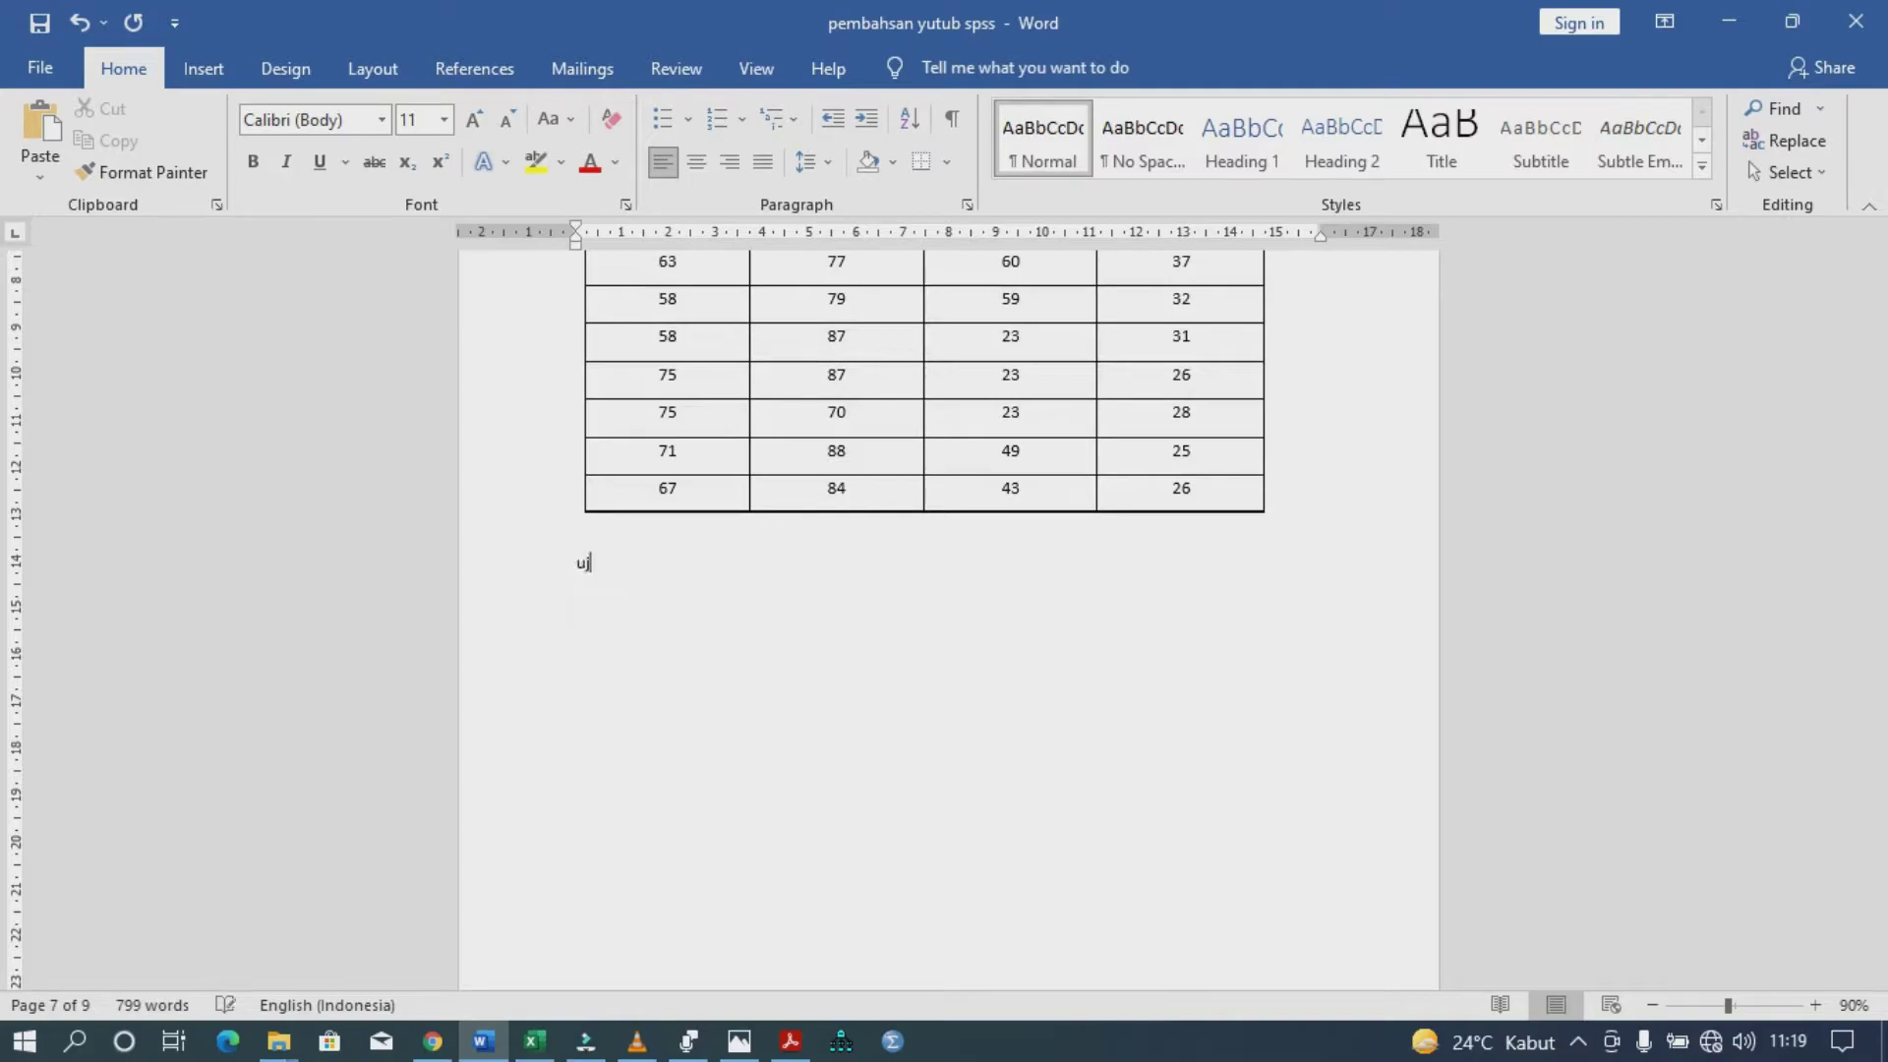
text(anova dua jalur)
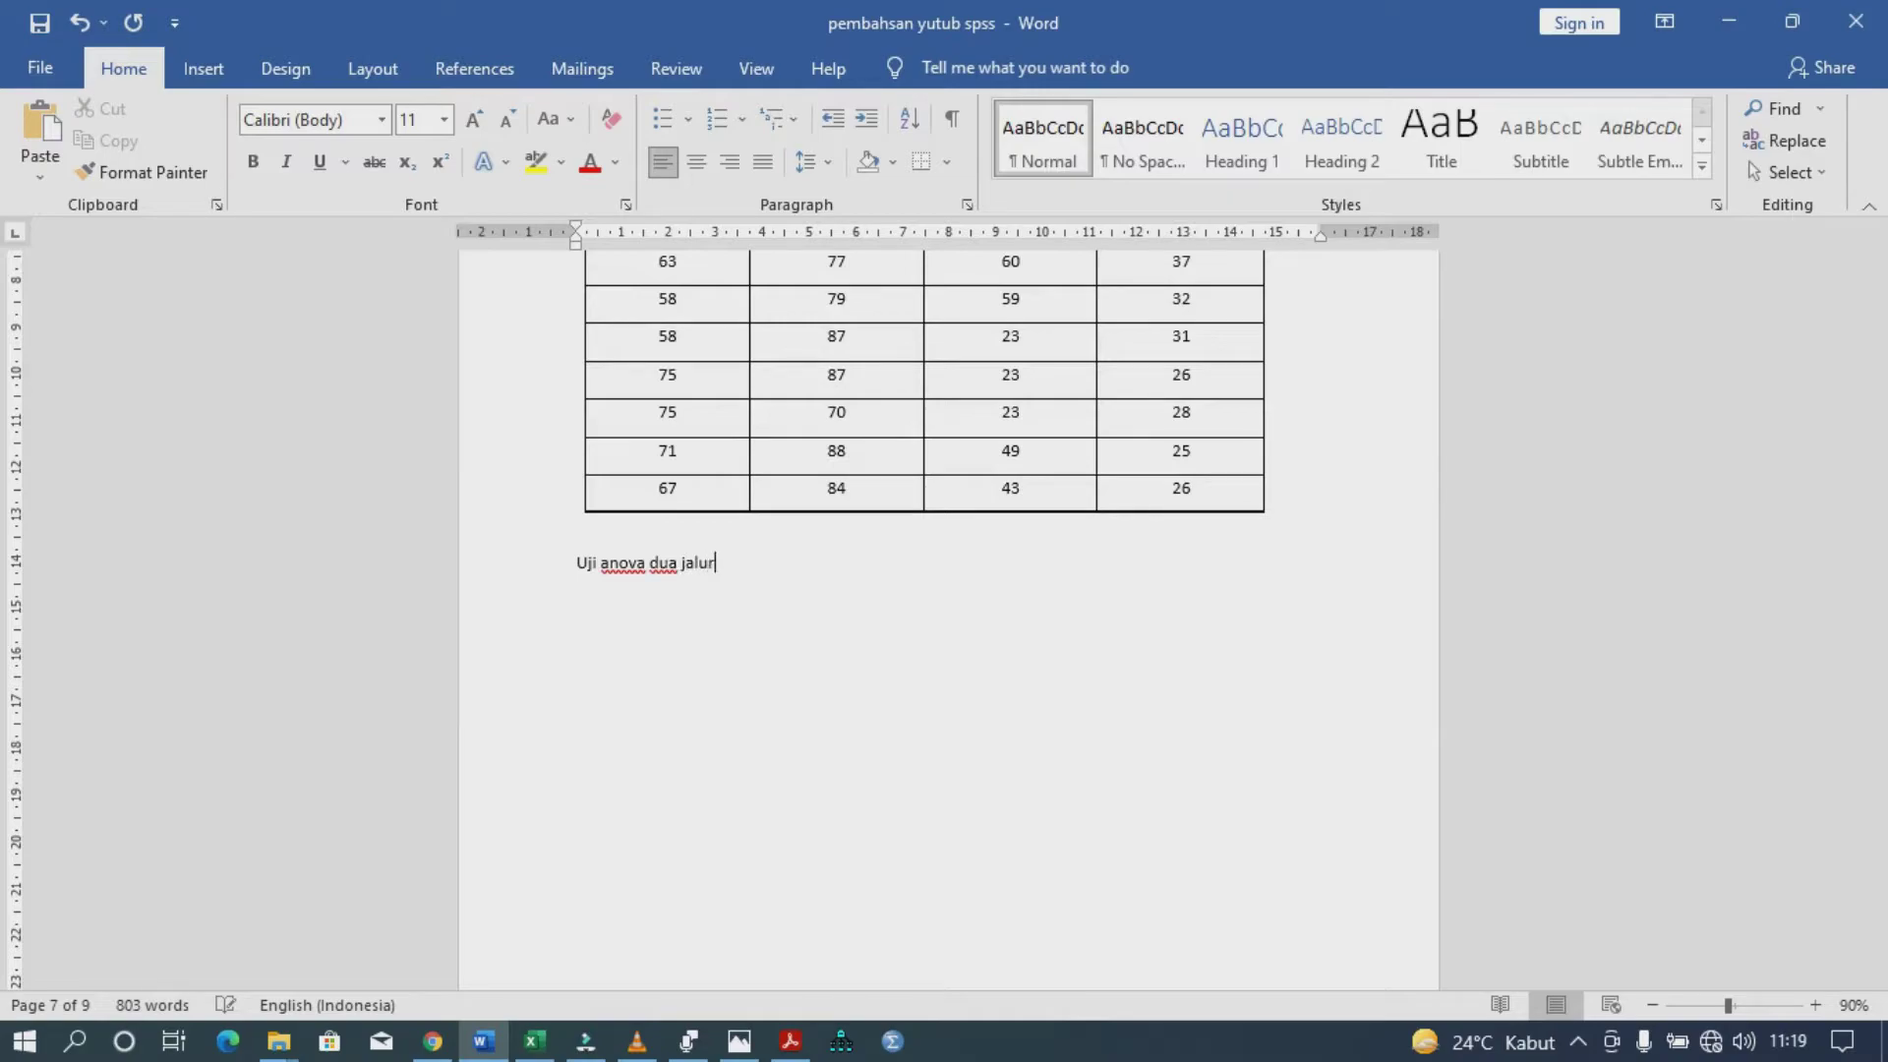
- Paste the copied ANOVA output on a new line below "Uji anova dua jalur" and look over the pasted tables
key(Return)
key(ctrl+v)
scroll(949, 609, up, 3)
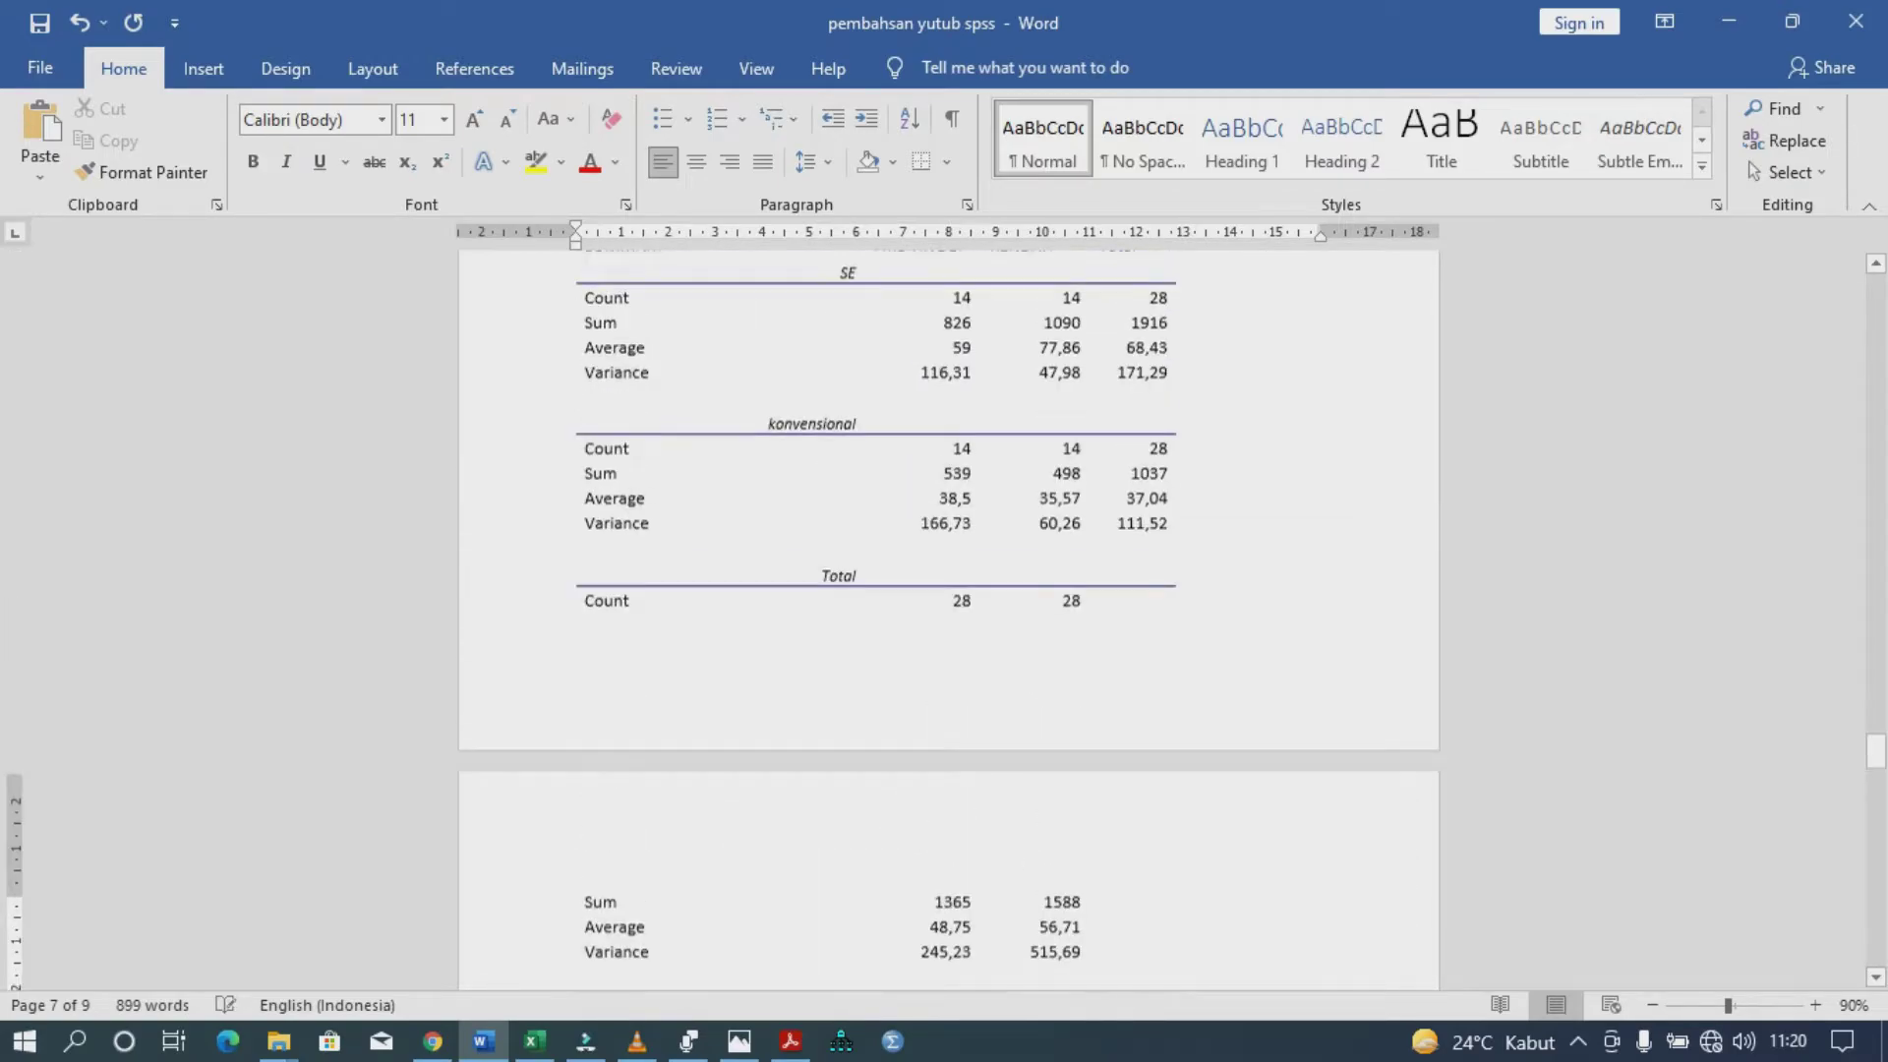
scroll(949, 609, up, 3)
scroll(949, 609, down, 2)
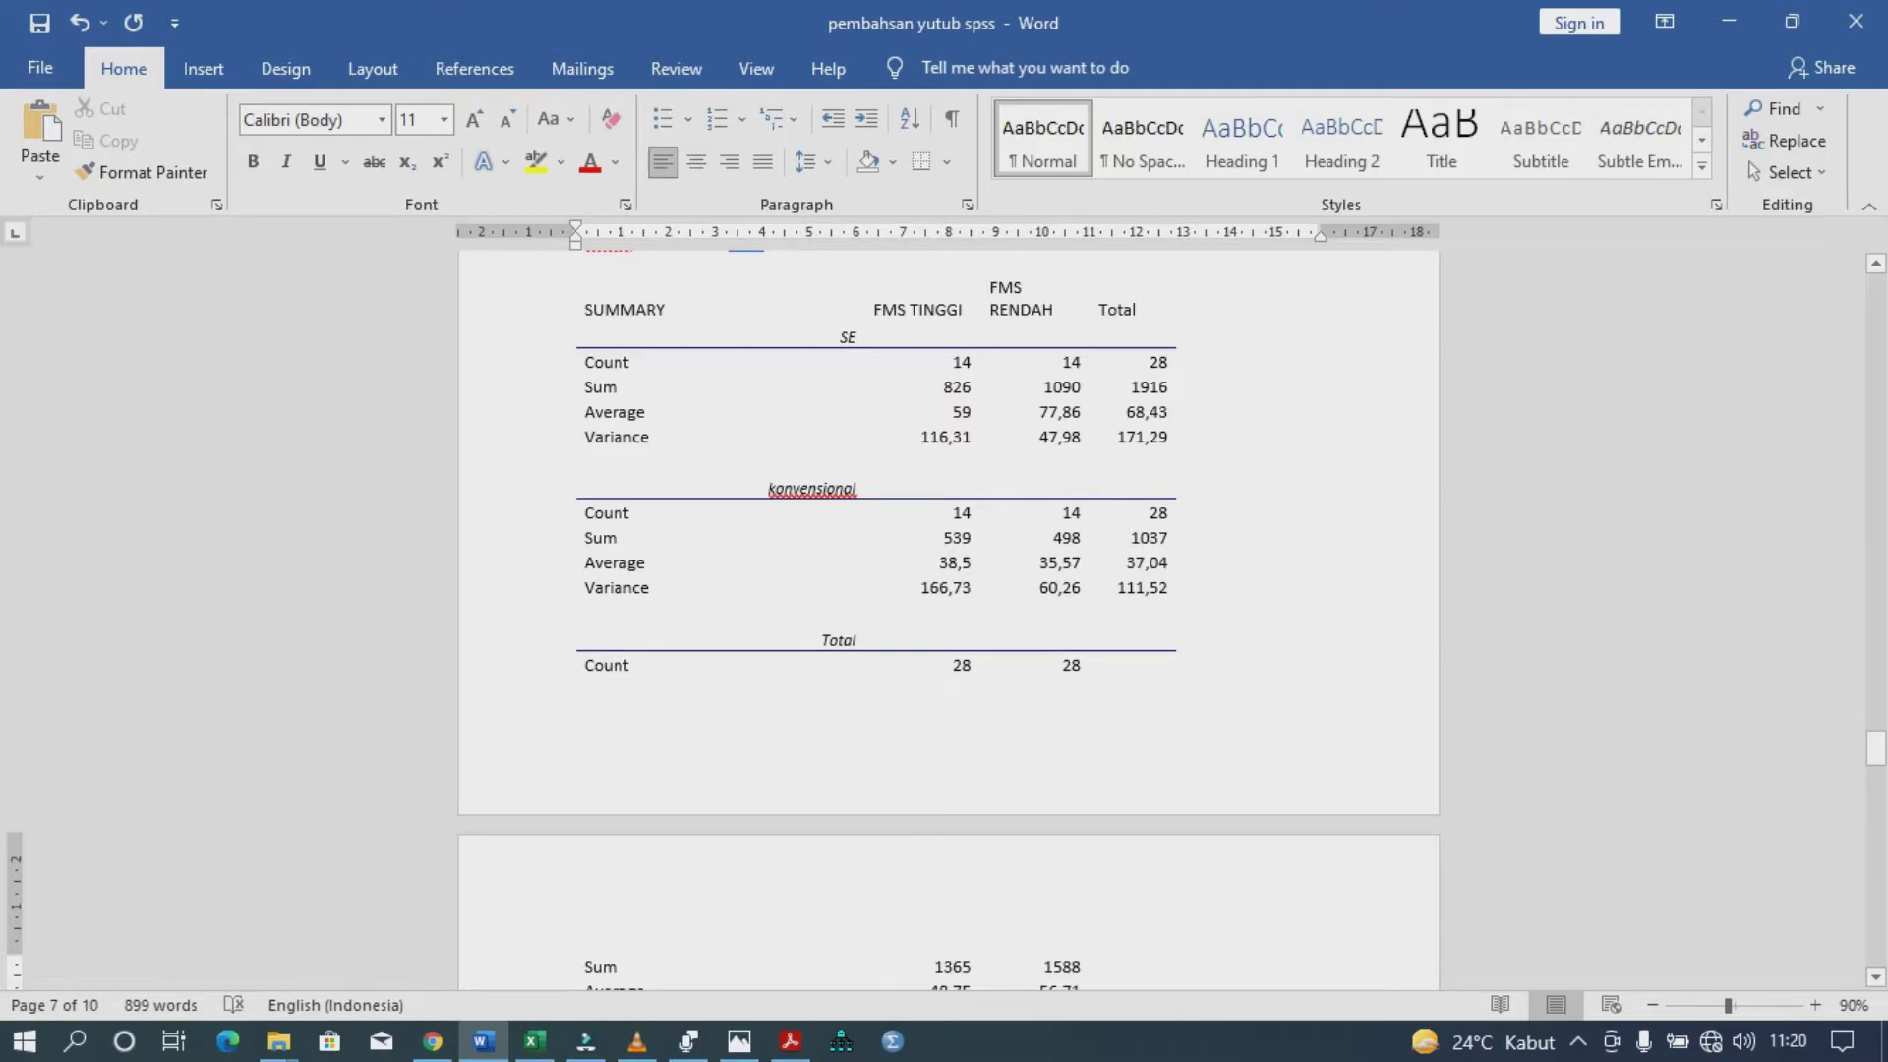
scroll(949, 620, down, 3)
scroll(949, 620, down, 3)
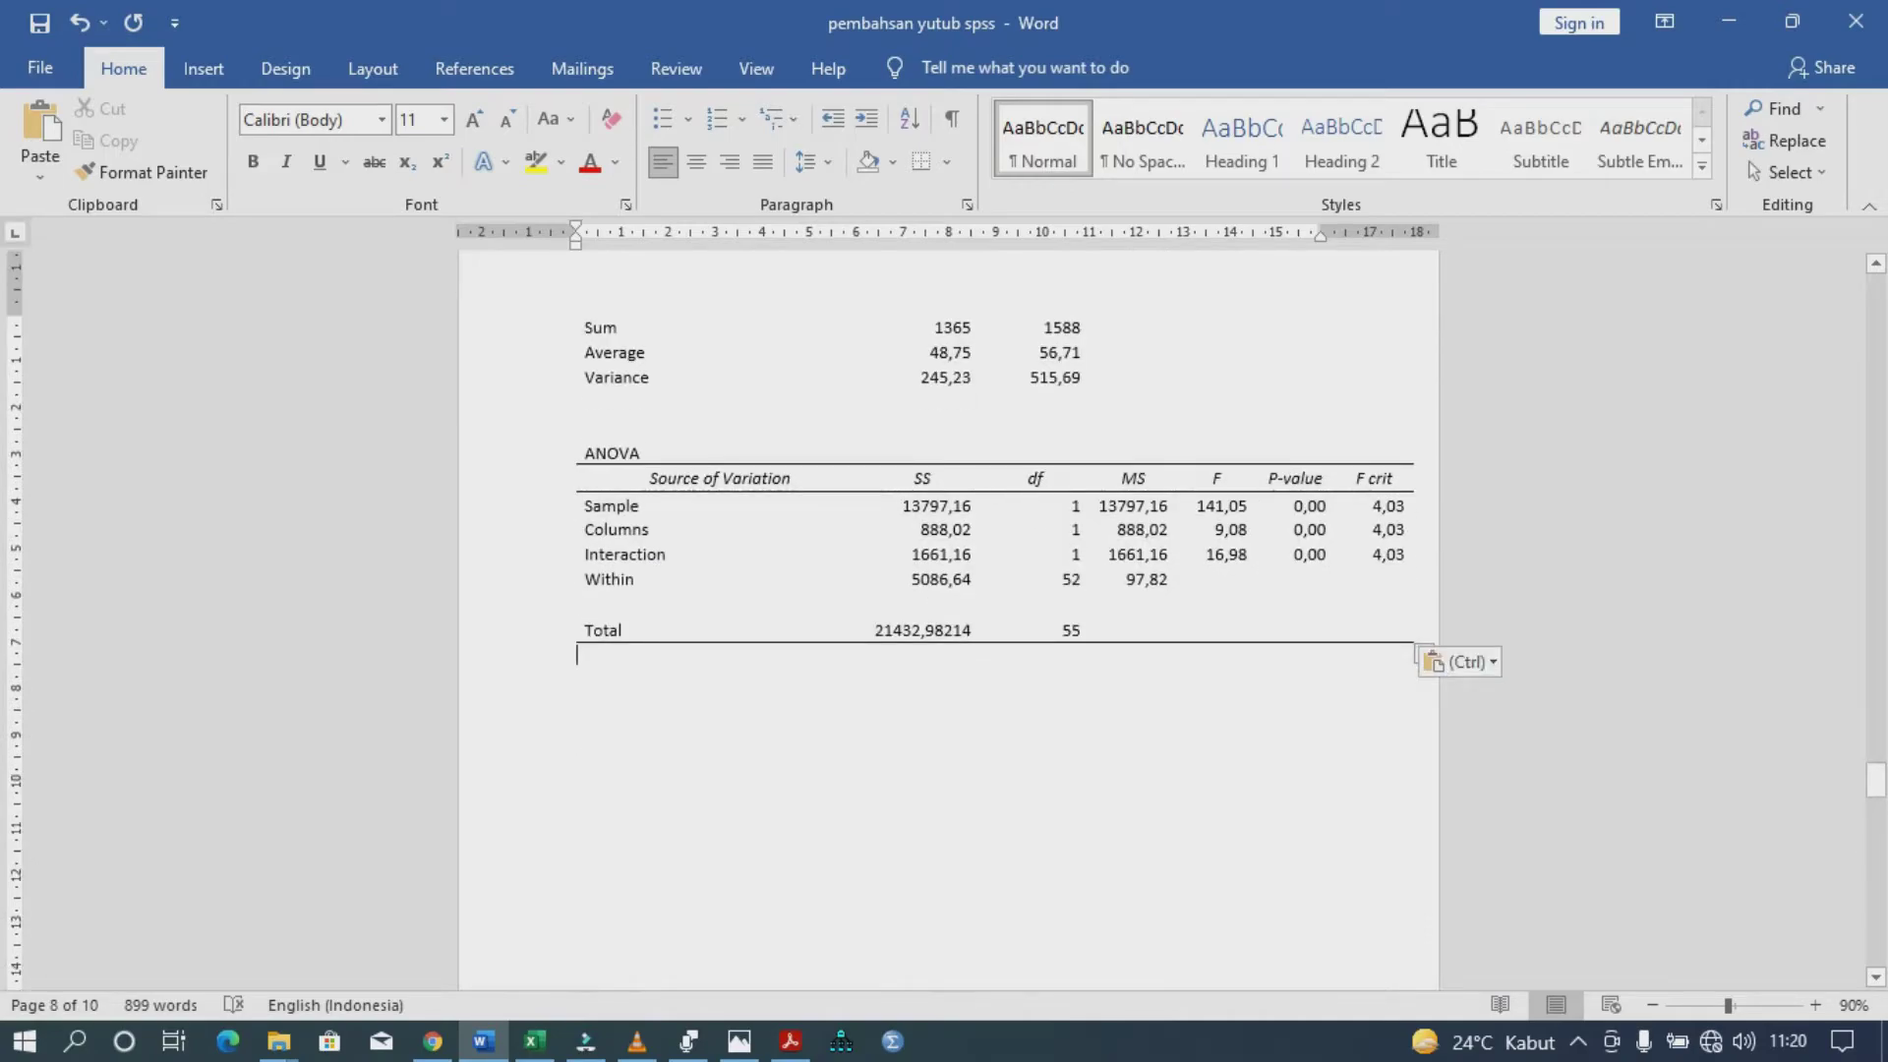
- Add the line "Kirteria keputusan:" below the pasted ANOVA table
key(Return)
text(k)
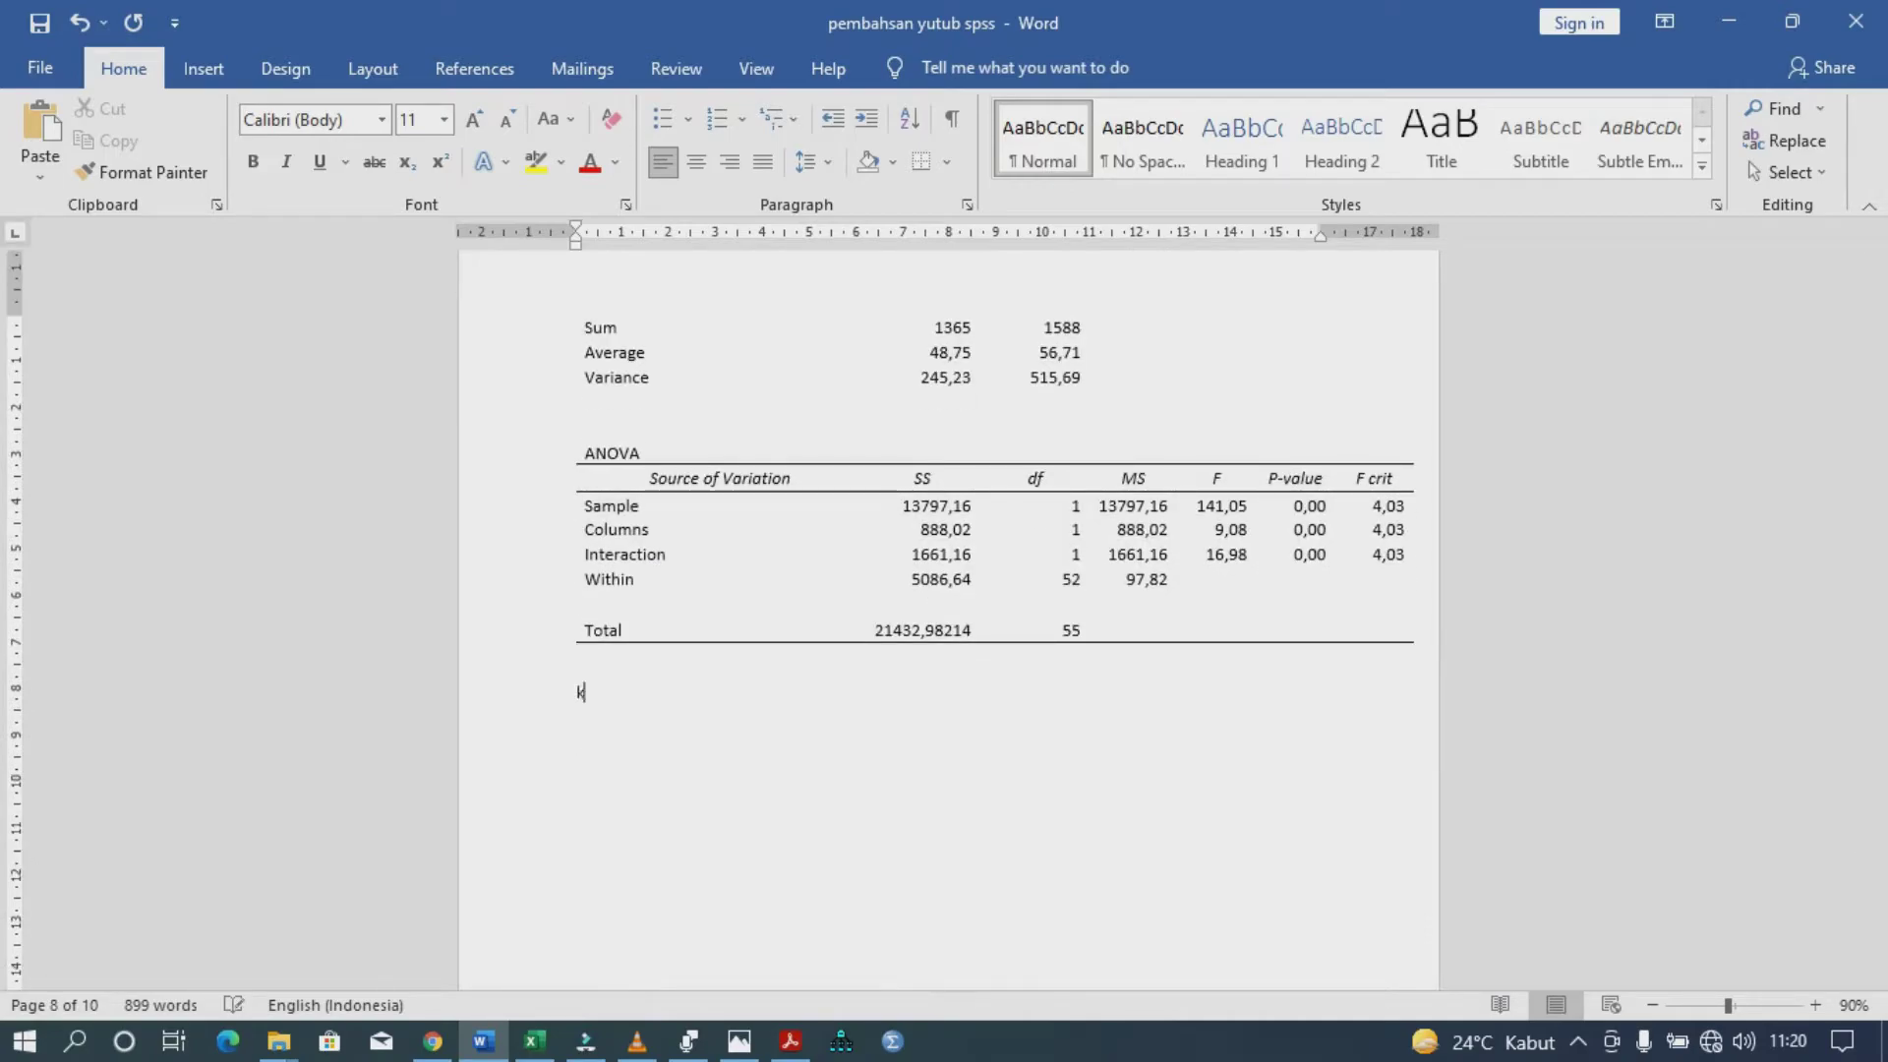
text(irteria kesimpulan:)
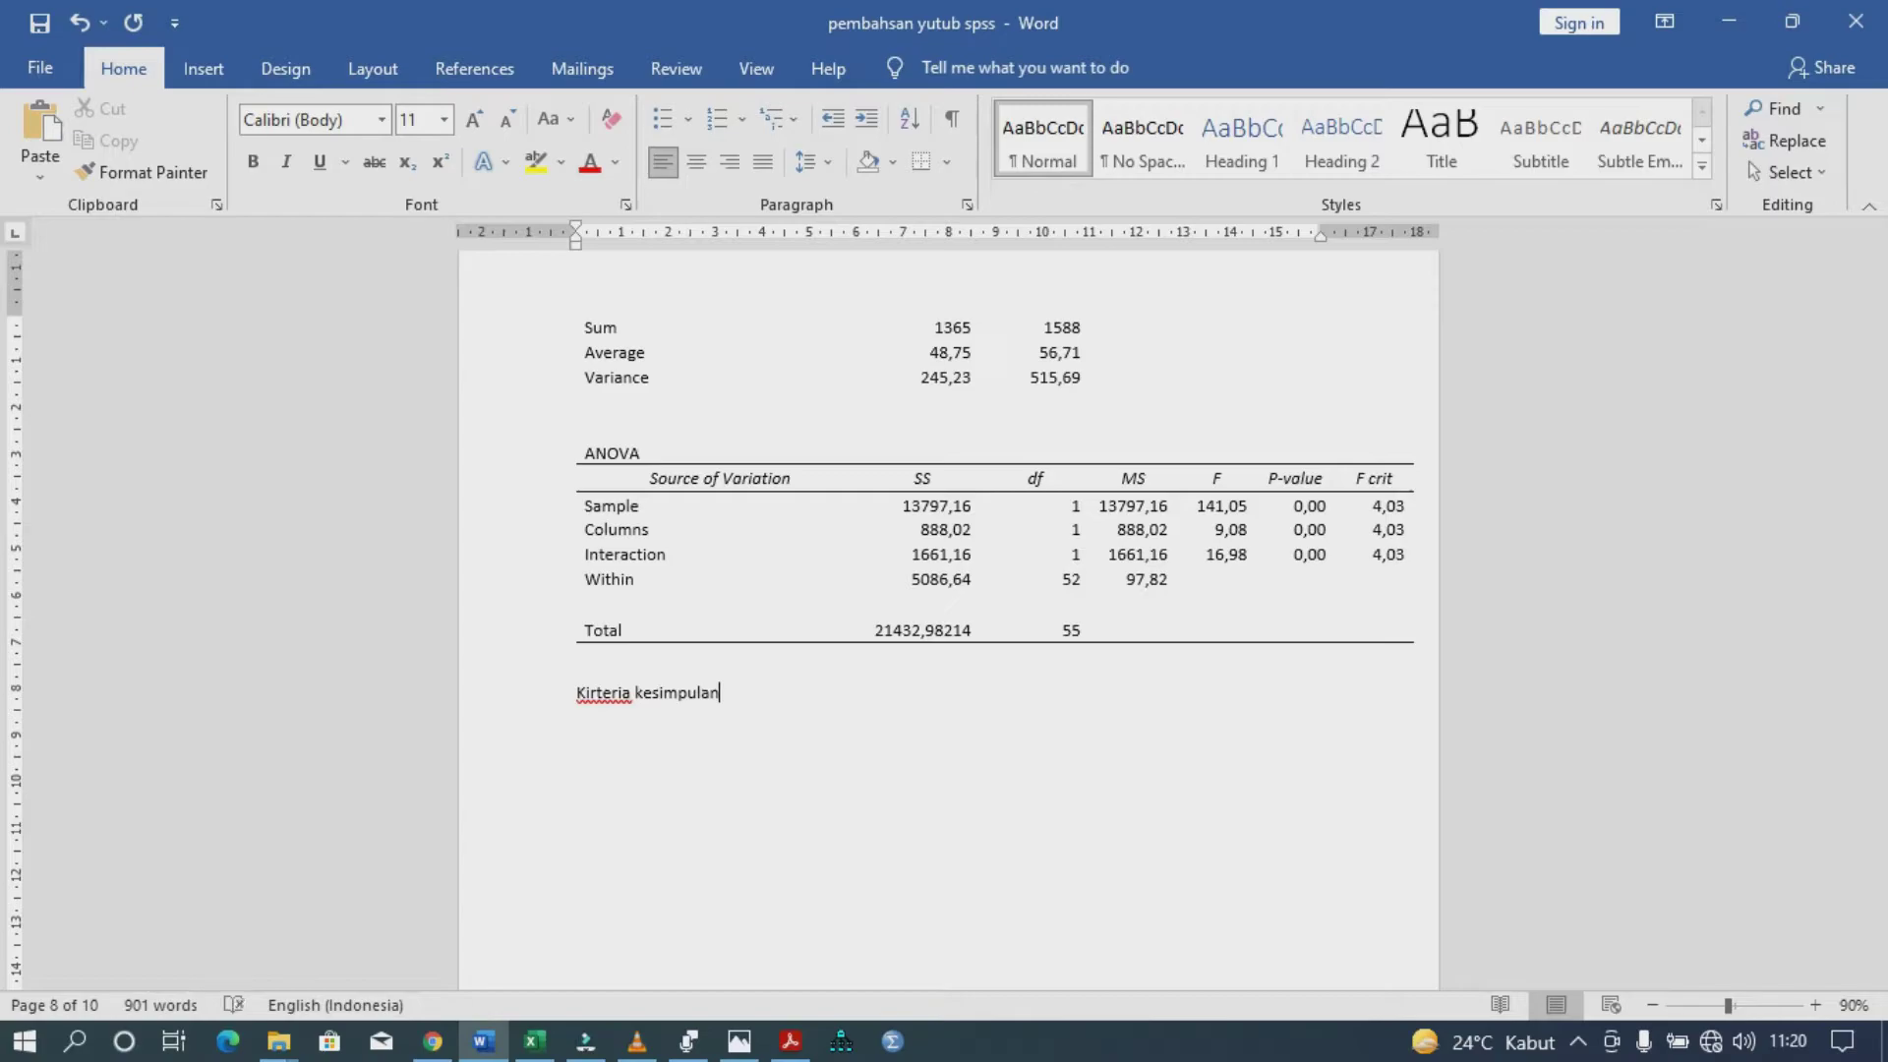
key(BackSpace)
key(BackSpace)
key(BackSpace)
key(BackSpace)
key(BackSpace)
key(BackSpace)
key(BackSpace)
key(BackSpace)
key(BackSpace)
text(putusan:)
- Start a numbered list with the criterion "Jika f hitung > f Tabel maka data dinyatakan signifikan"
key(Return)
text(Jika)
key(BackSpace)
key(BackSpace)
key(BackSpace)
key(BackSpace)
text(1. Jika )
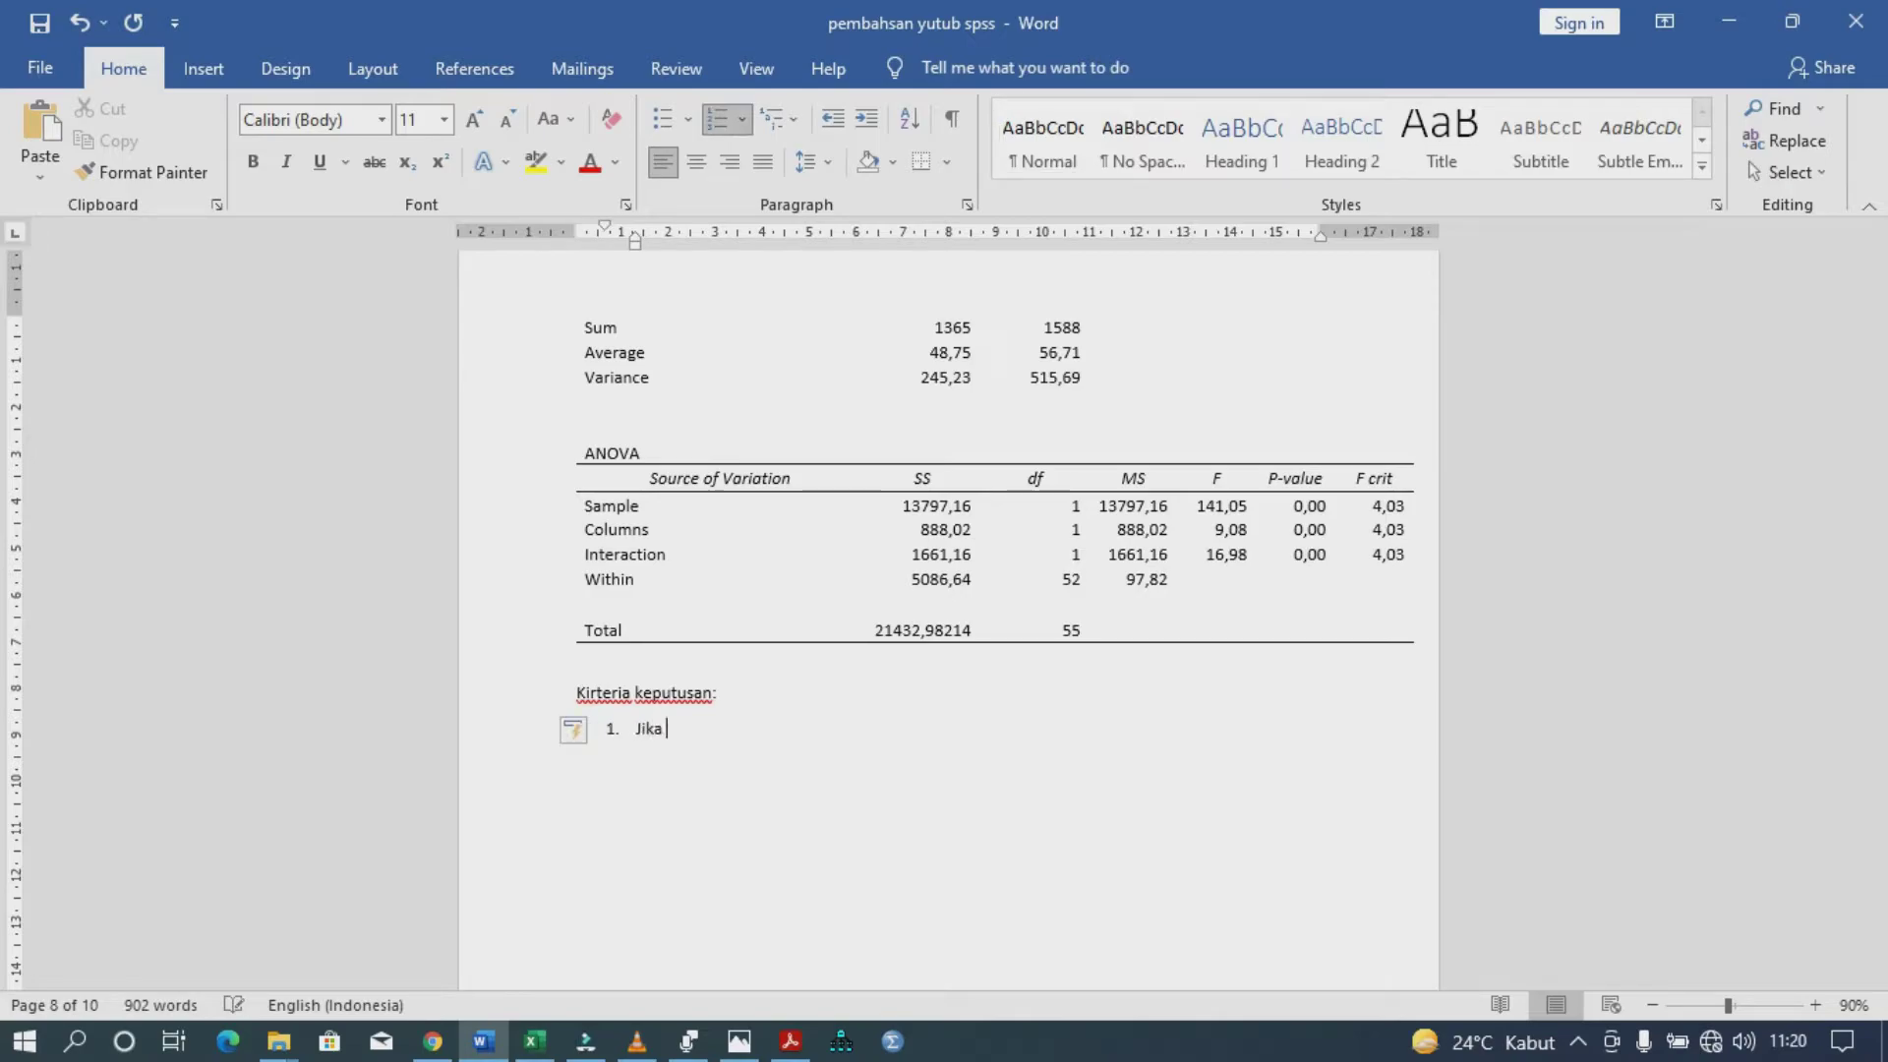
text(fi)
text( hitung )
text(> f T)
text(abel maka d)
text(ata dint)
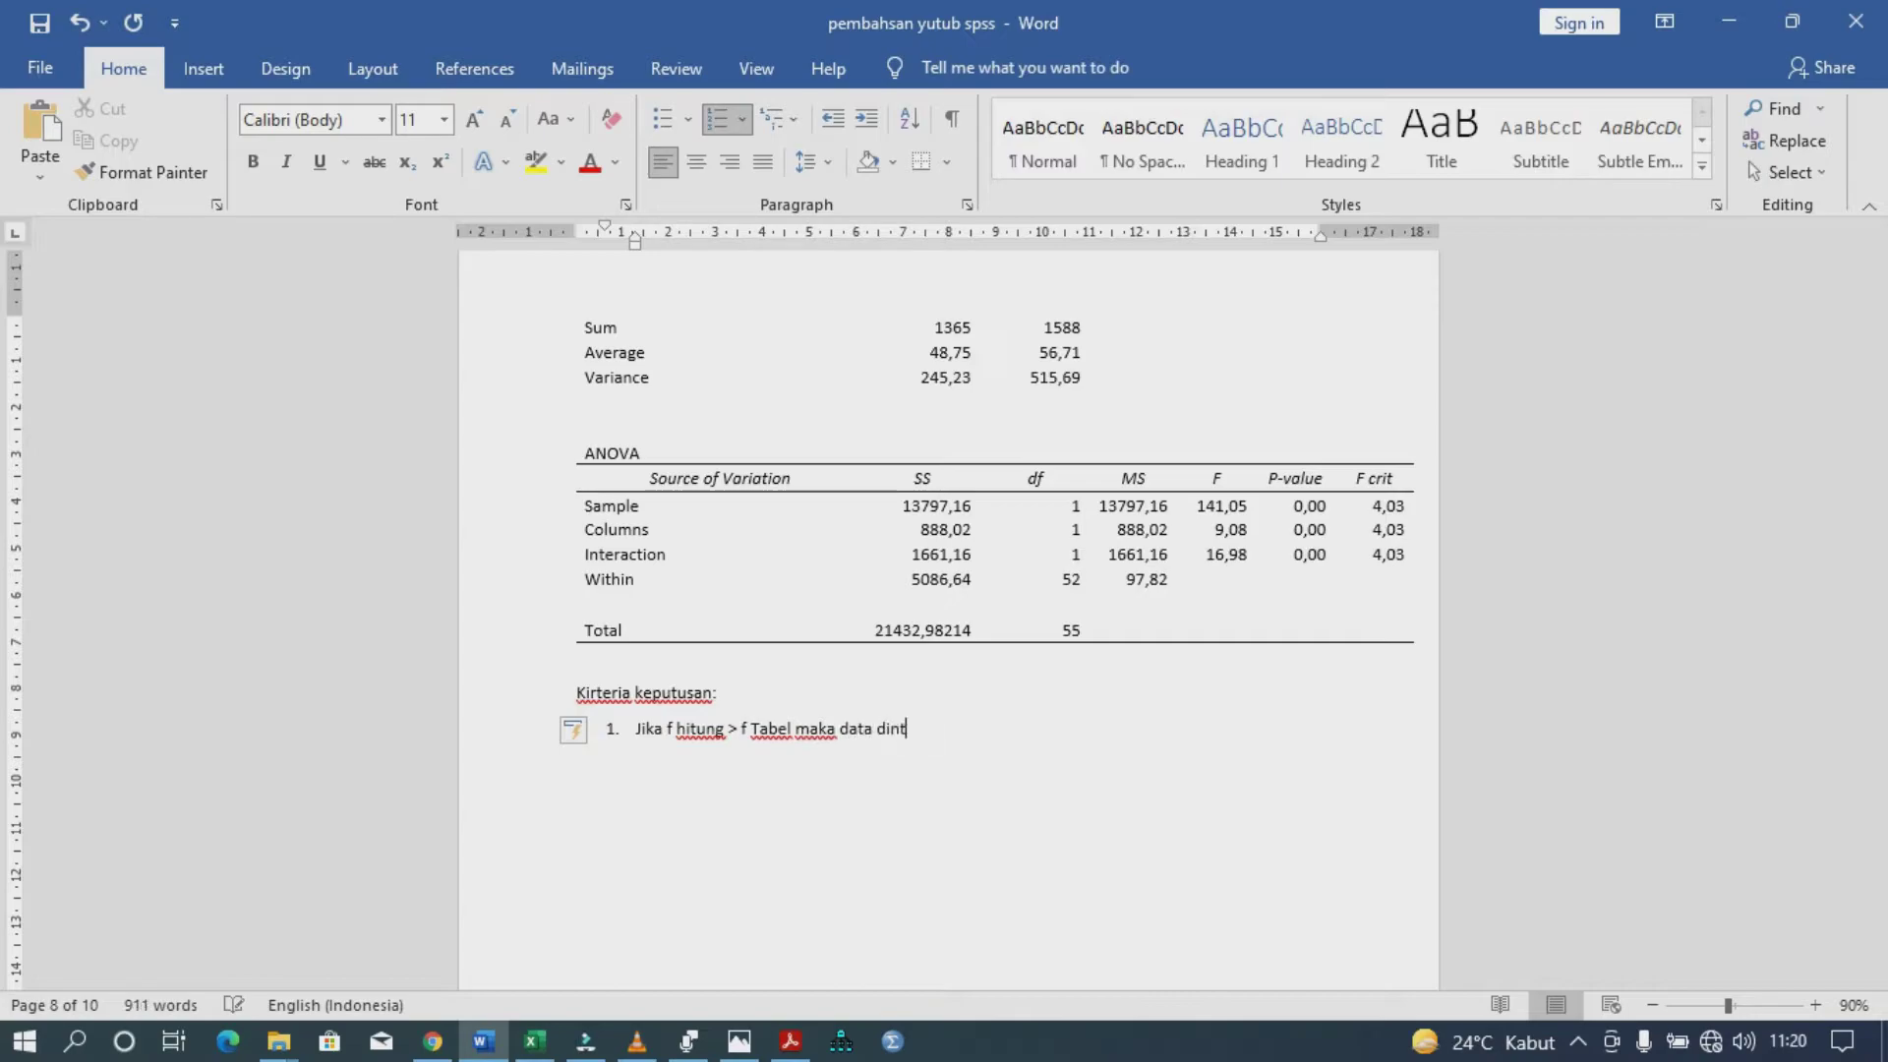
key(BackSpace)
text(yatakan signifikan)
- Add the second list item "Jika f hitung < f table maka data dinyatakan tidak signniskan"
key(Return)
text(Jika f hitung < f table maka data di)
text(ny)
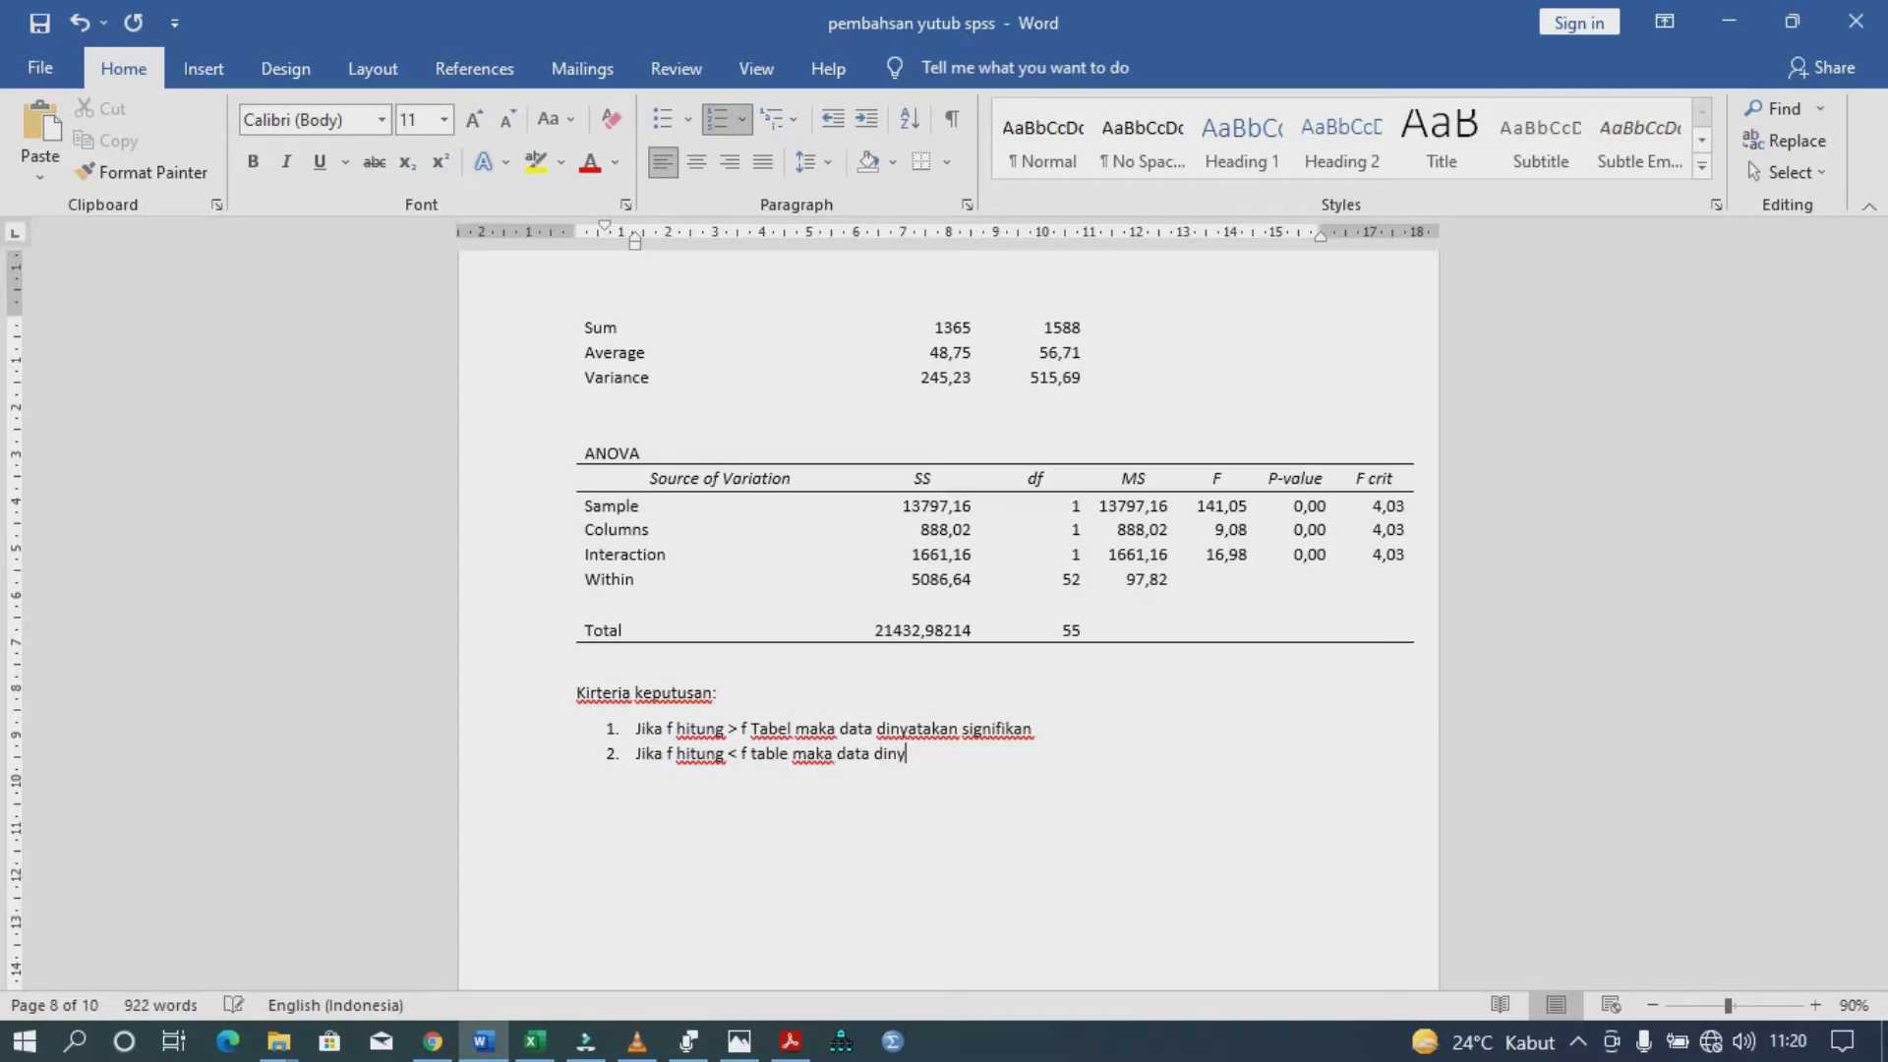
text(atakan tidak signniskan)
- Below the list, write "Berdasarkan table di atas pada kolom sampel yang menjelsaka perbedaan model yang digunakan antara SE dan konvensional."
key(Return)
key(Return)
key(BackSpace)
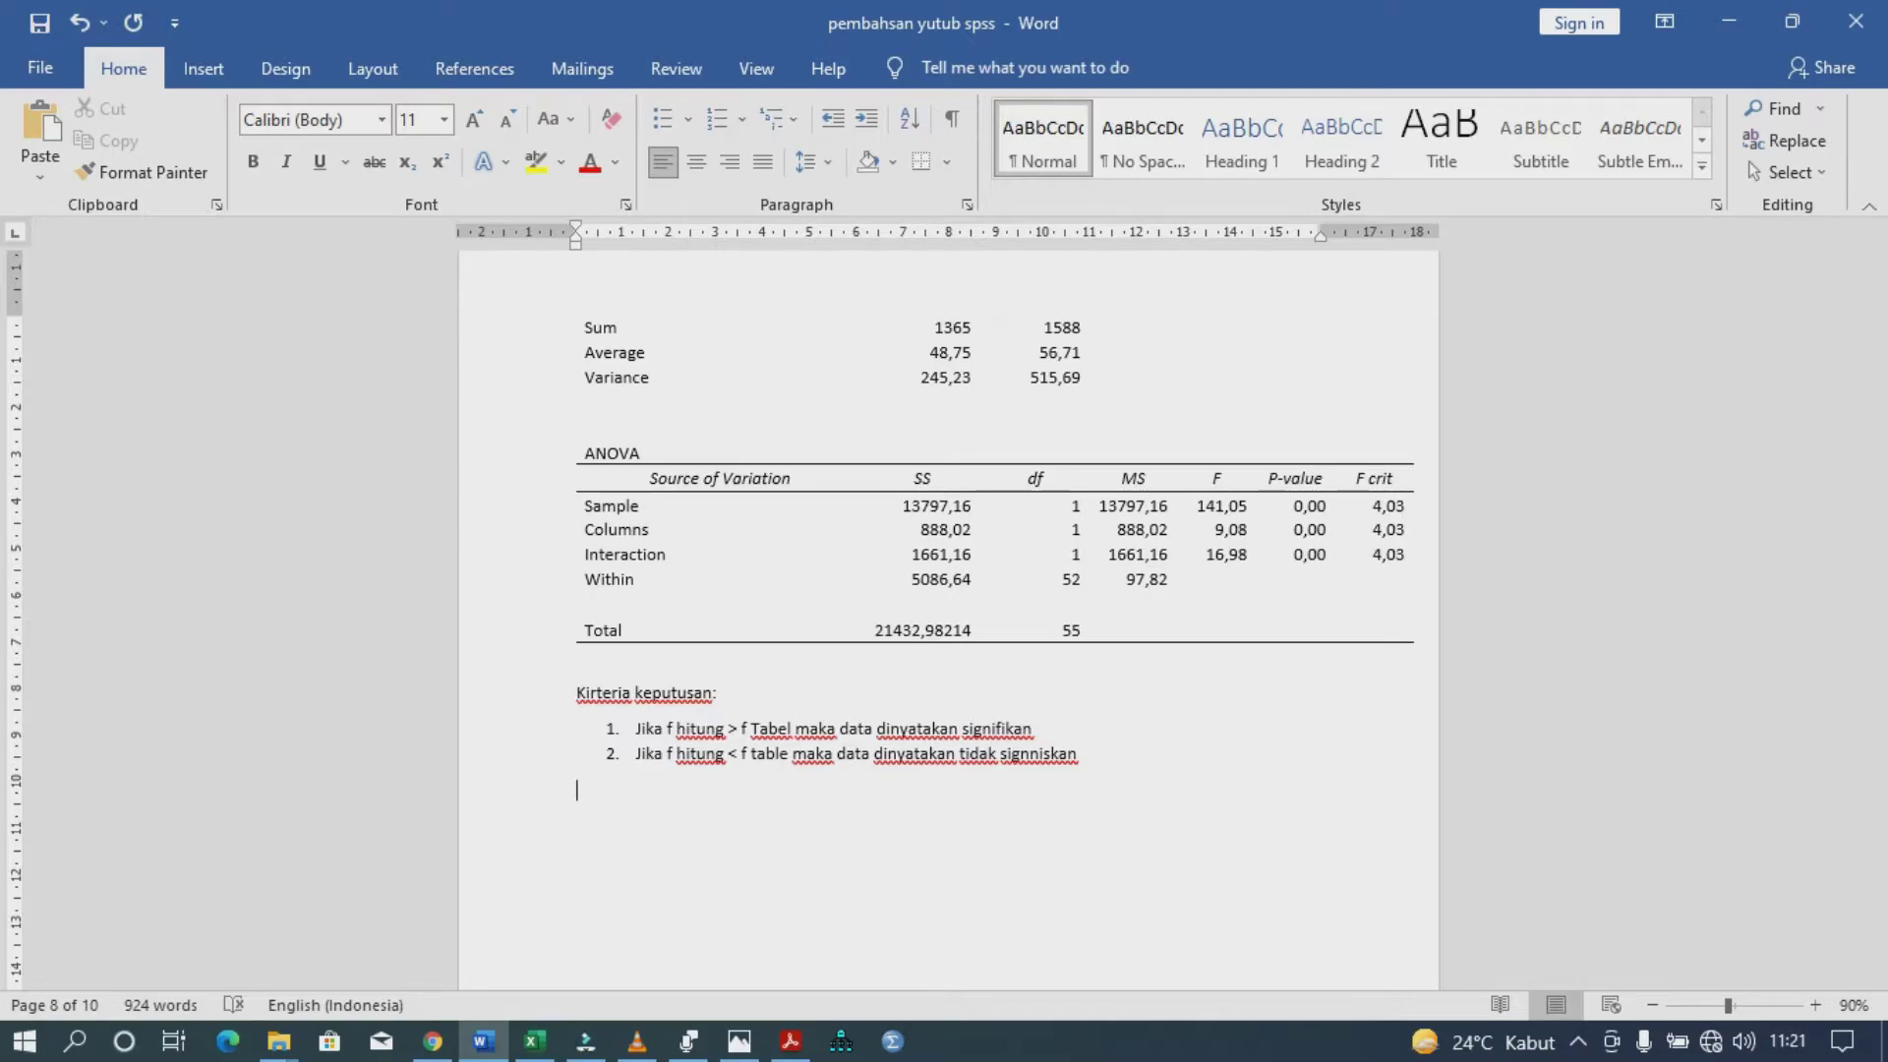
text(berdasarkan table )
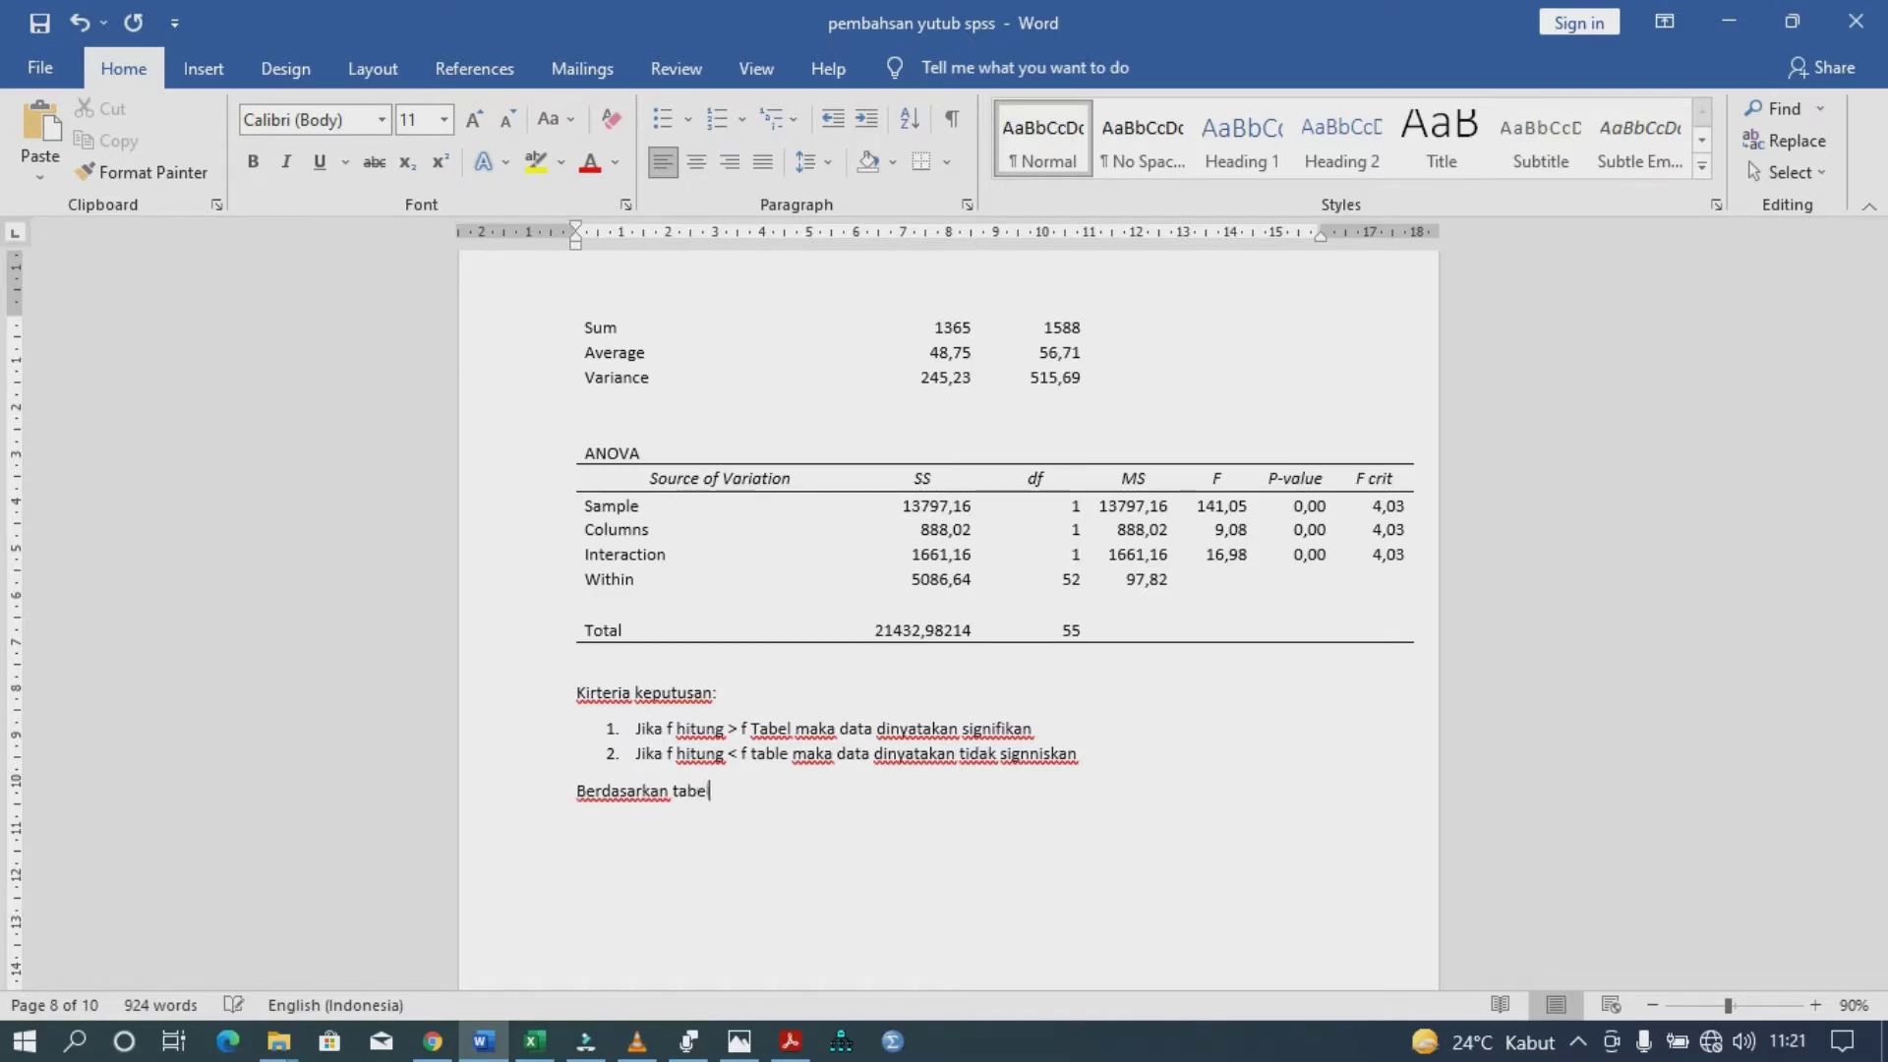
text(di ata)
key(BackSpace)
text(s pada kolo)
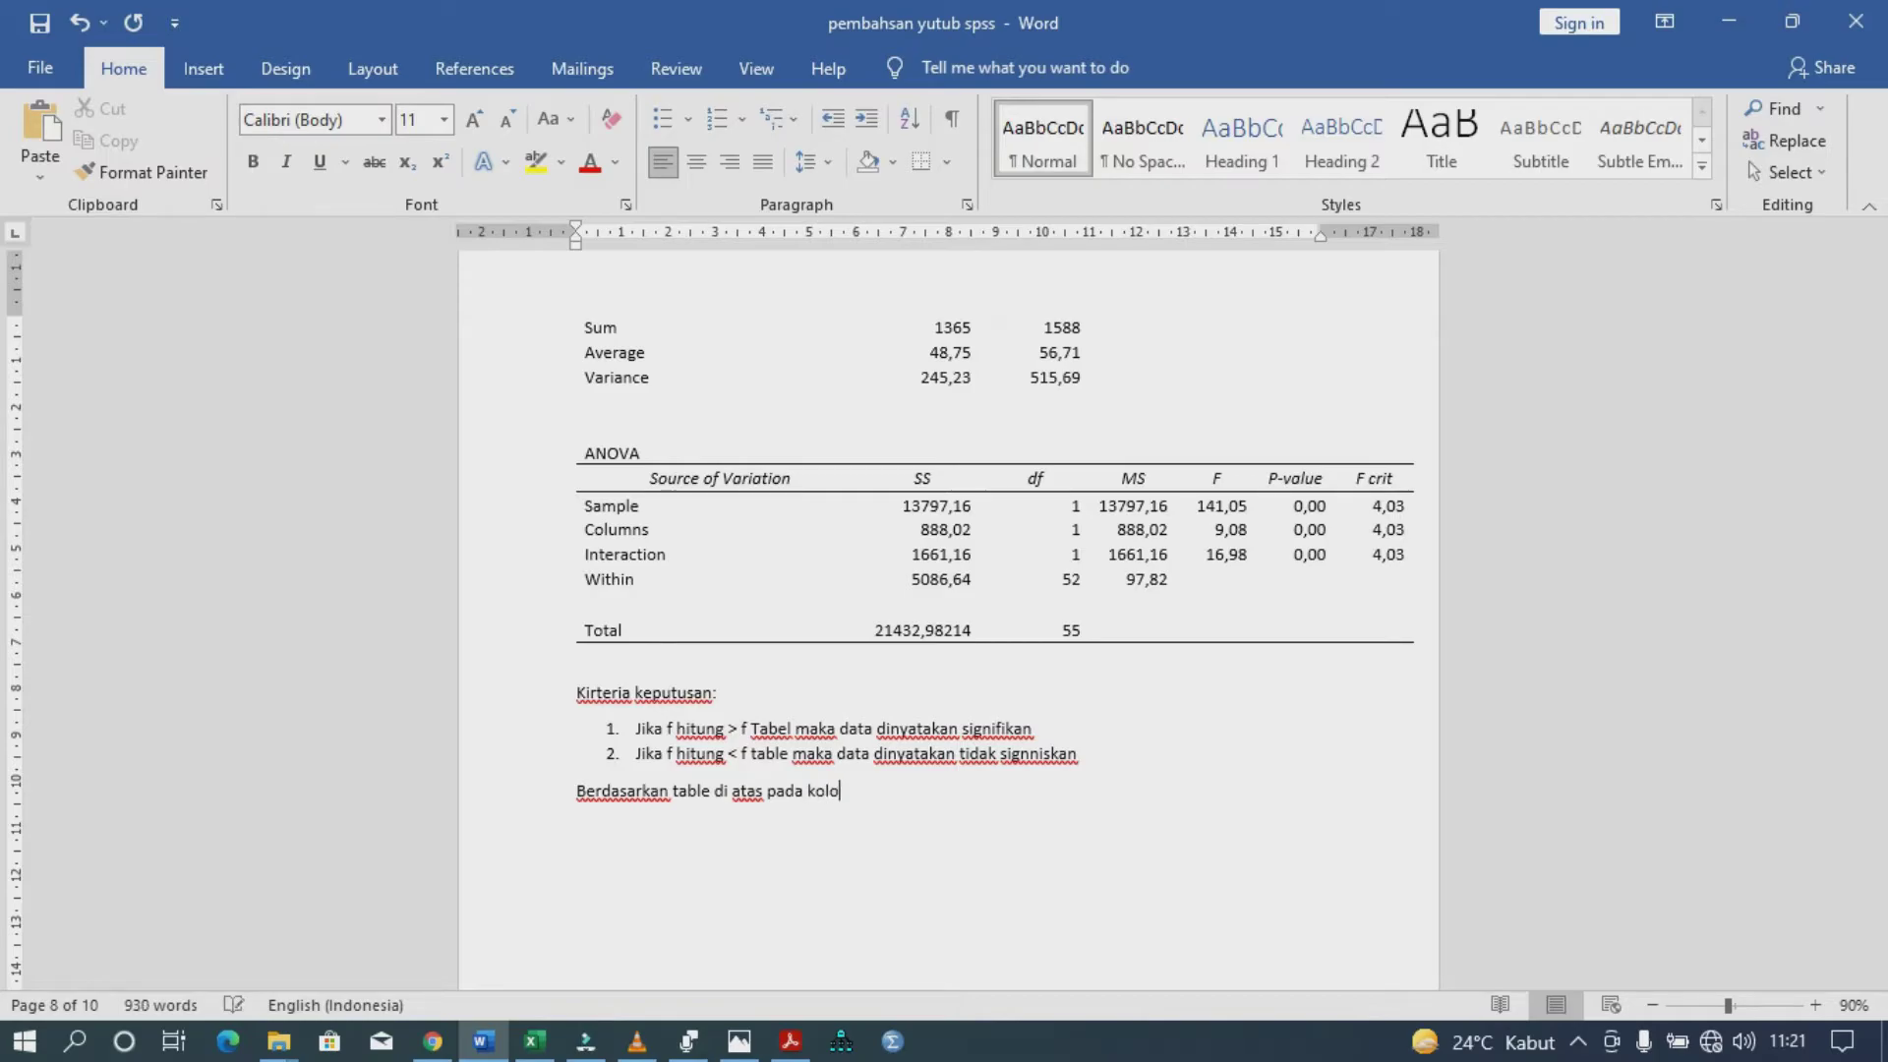
text(m sampel yang menjel)
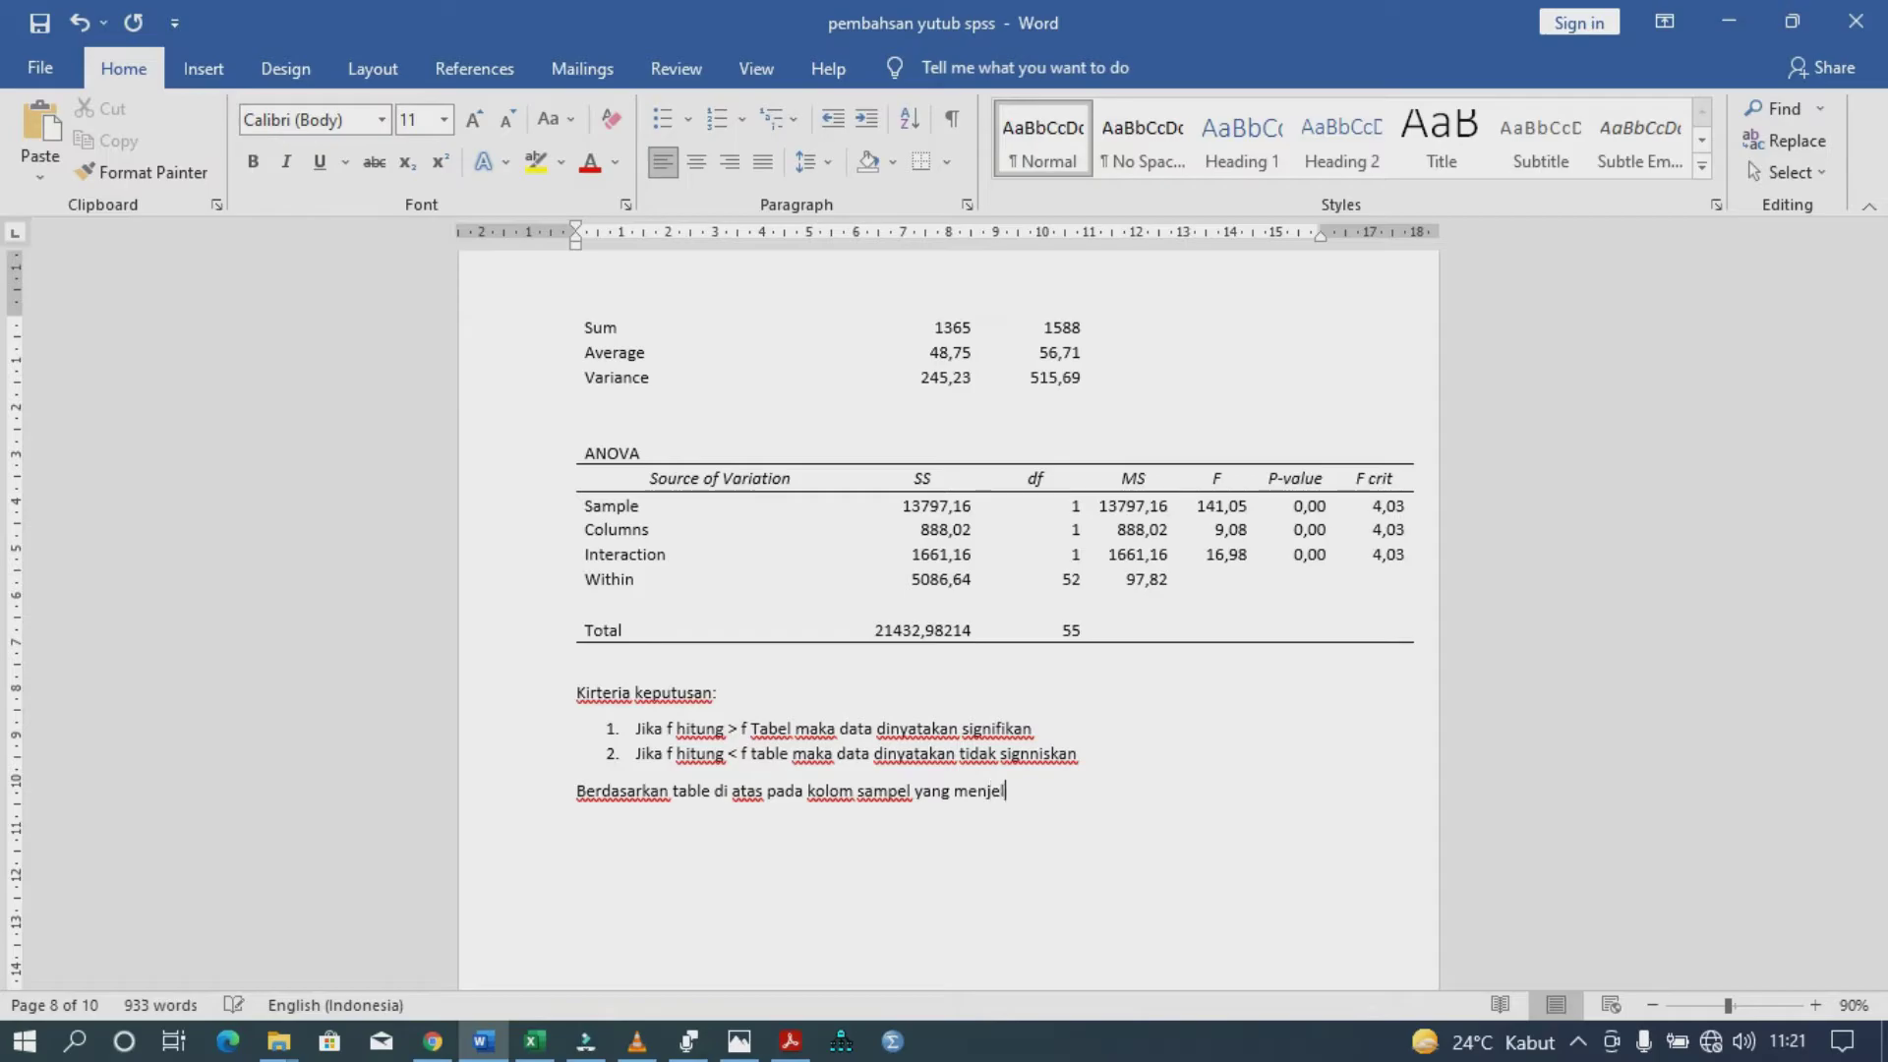
text(saka perbedaan model yang di)
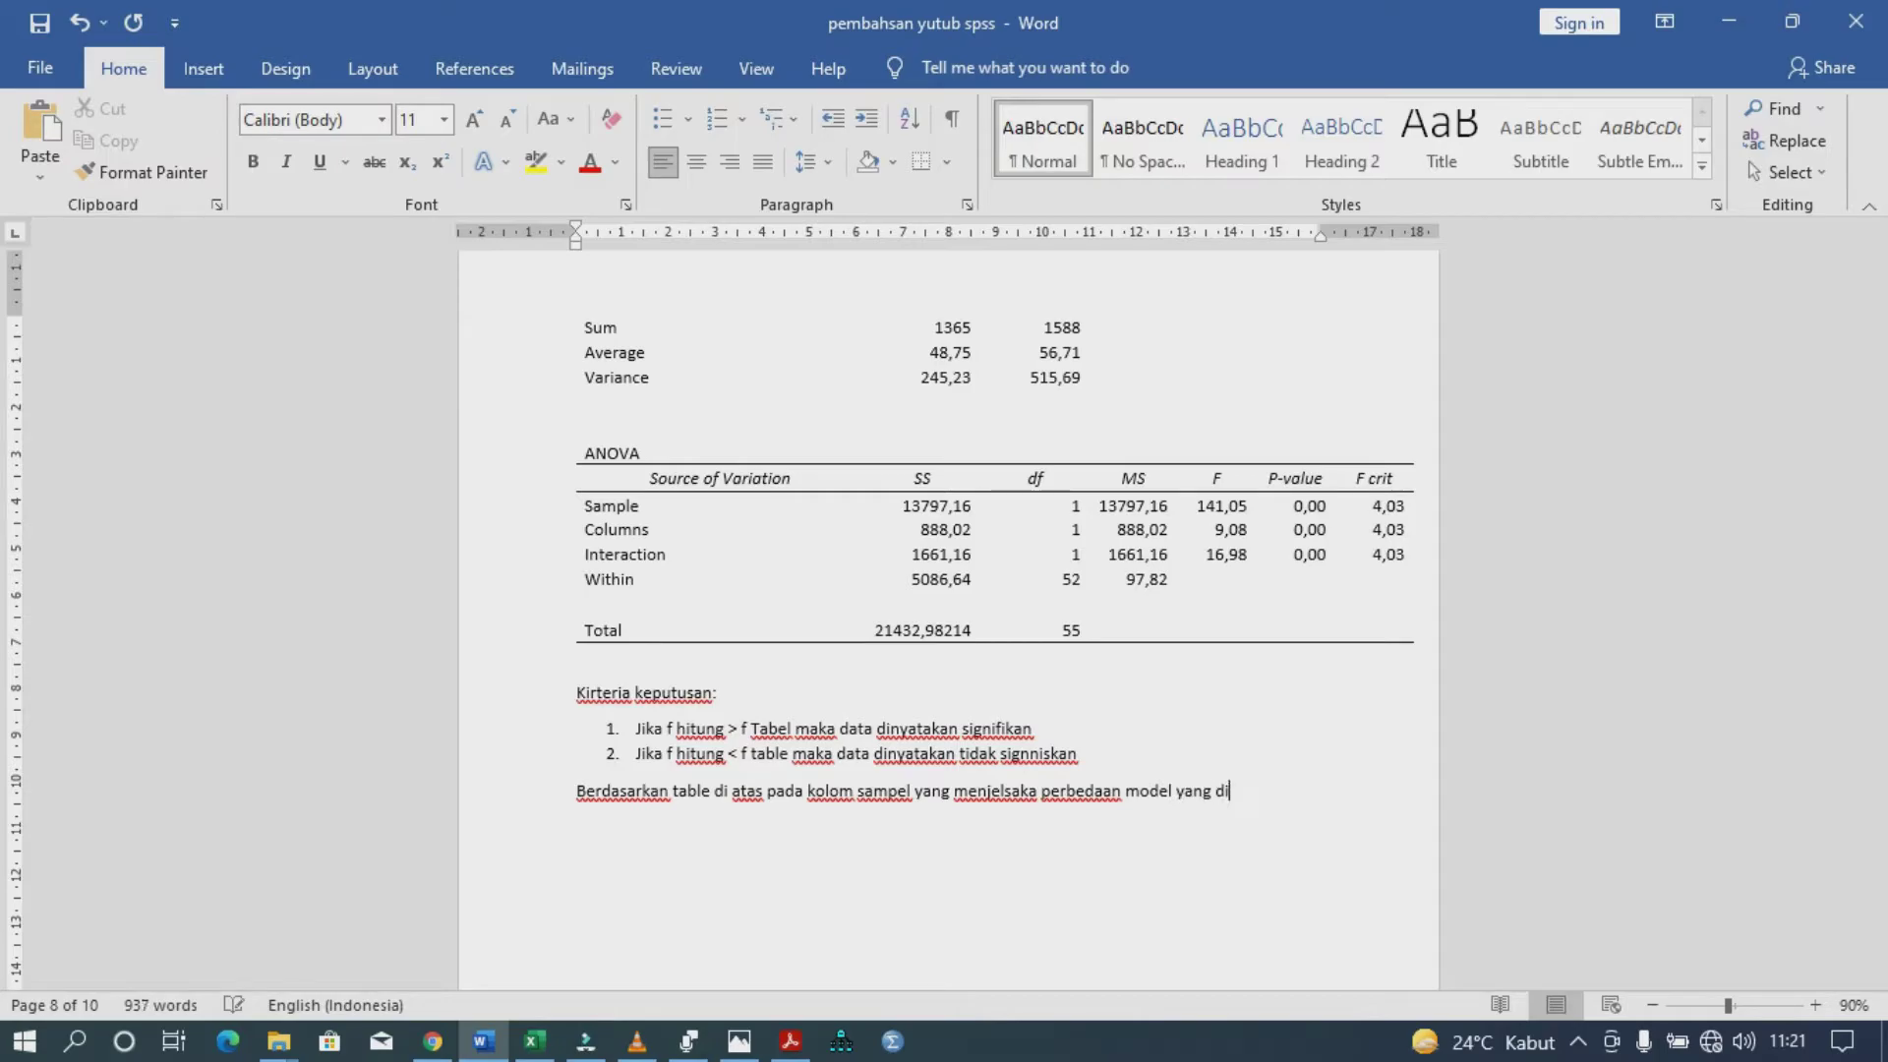
text(gunakan antara SE d)
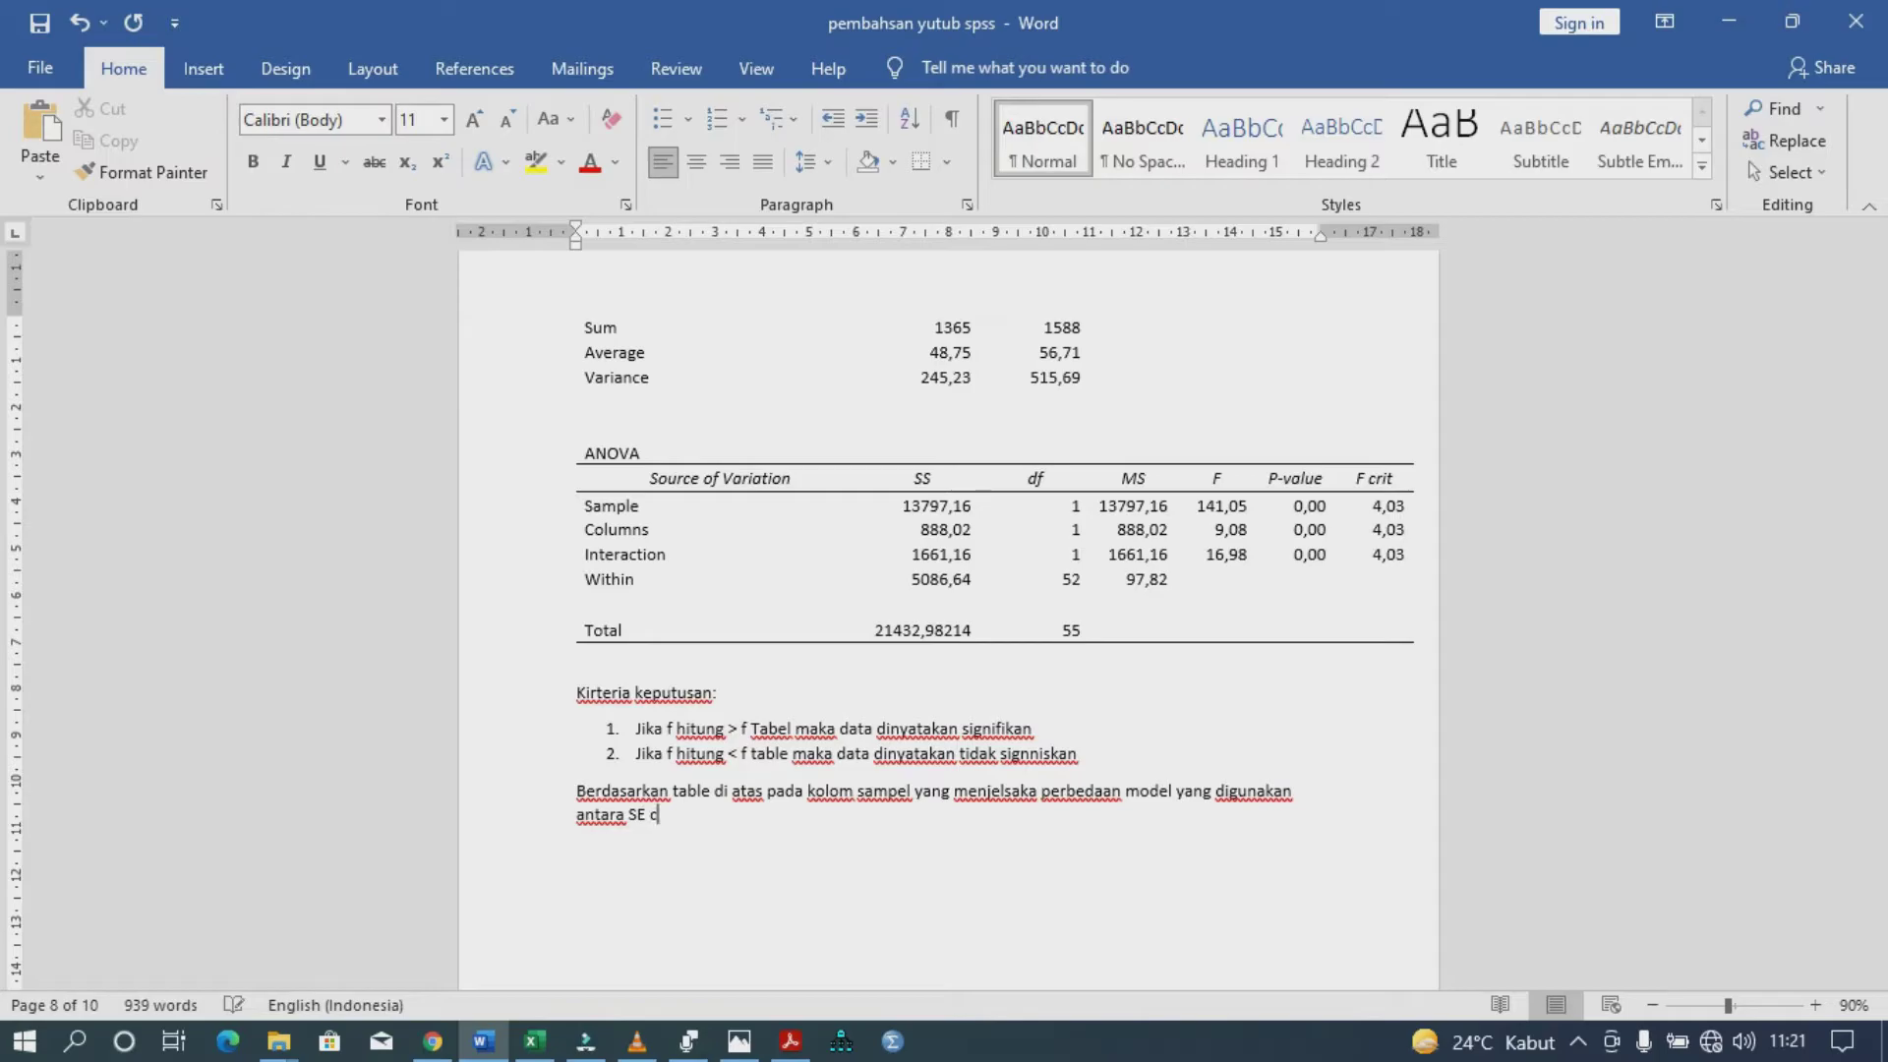
text(an konvensional.)
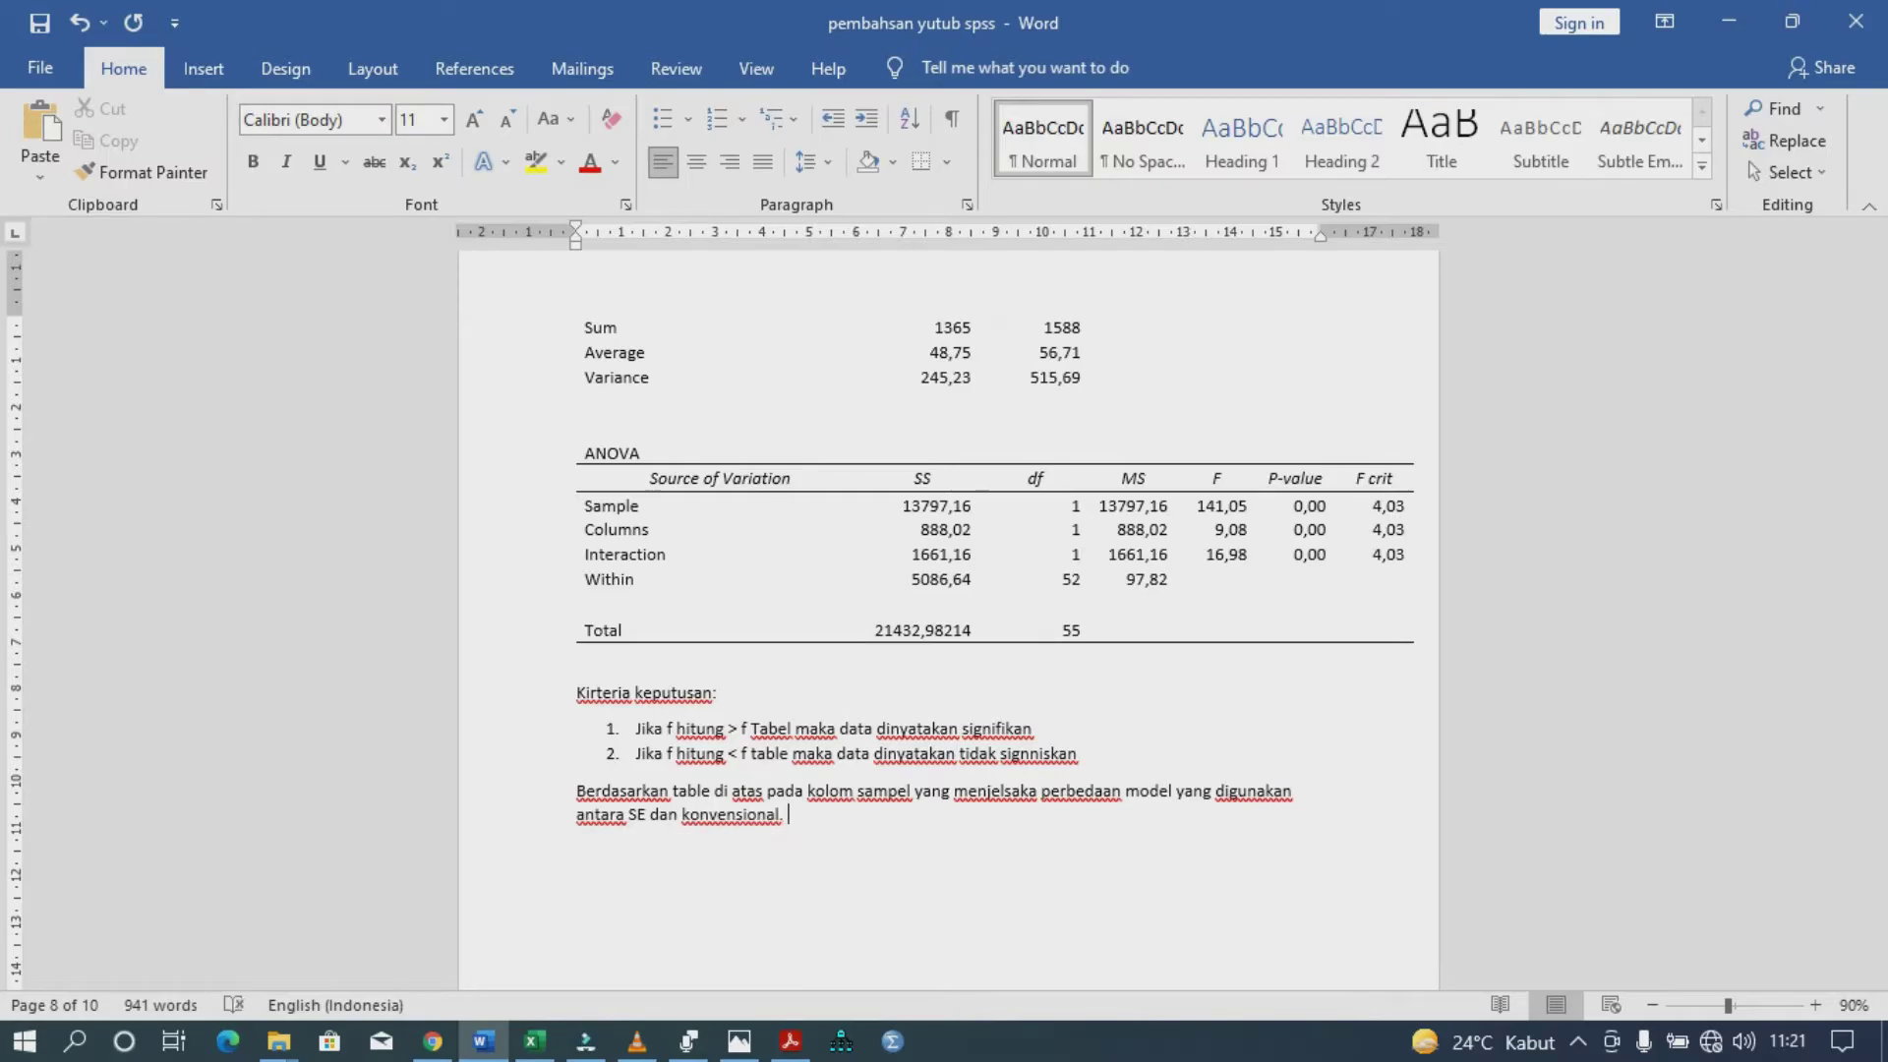
- Continue the paragraph with "Didapat nilai f hitung 141,05 > f table 4,03 yang berarti signifikan"
text( Didapat nilai f hitn)
key(BackSpace)
text(ung 141,05)
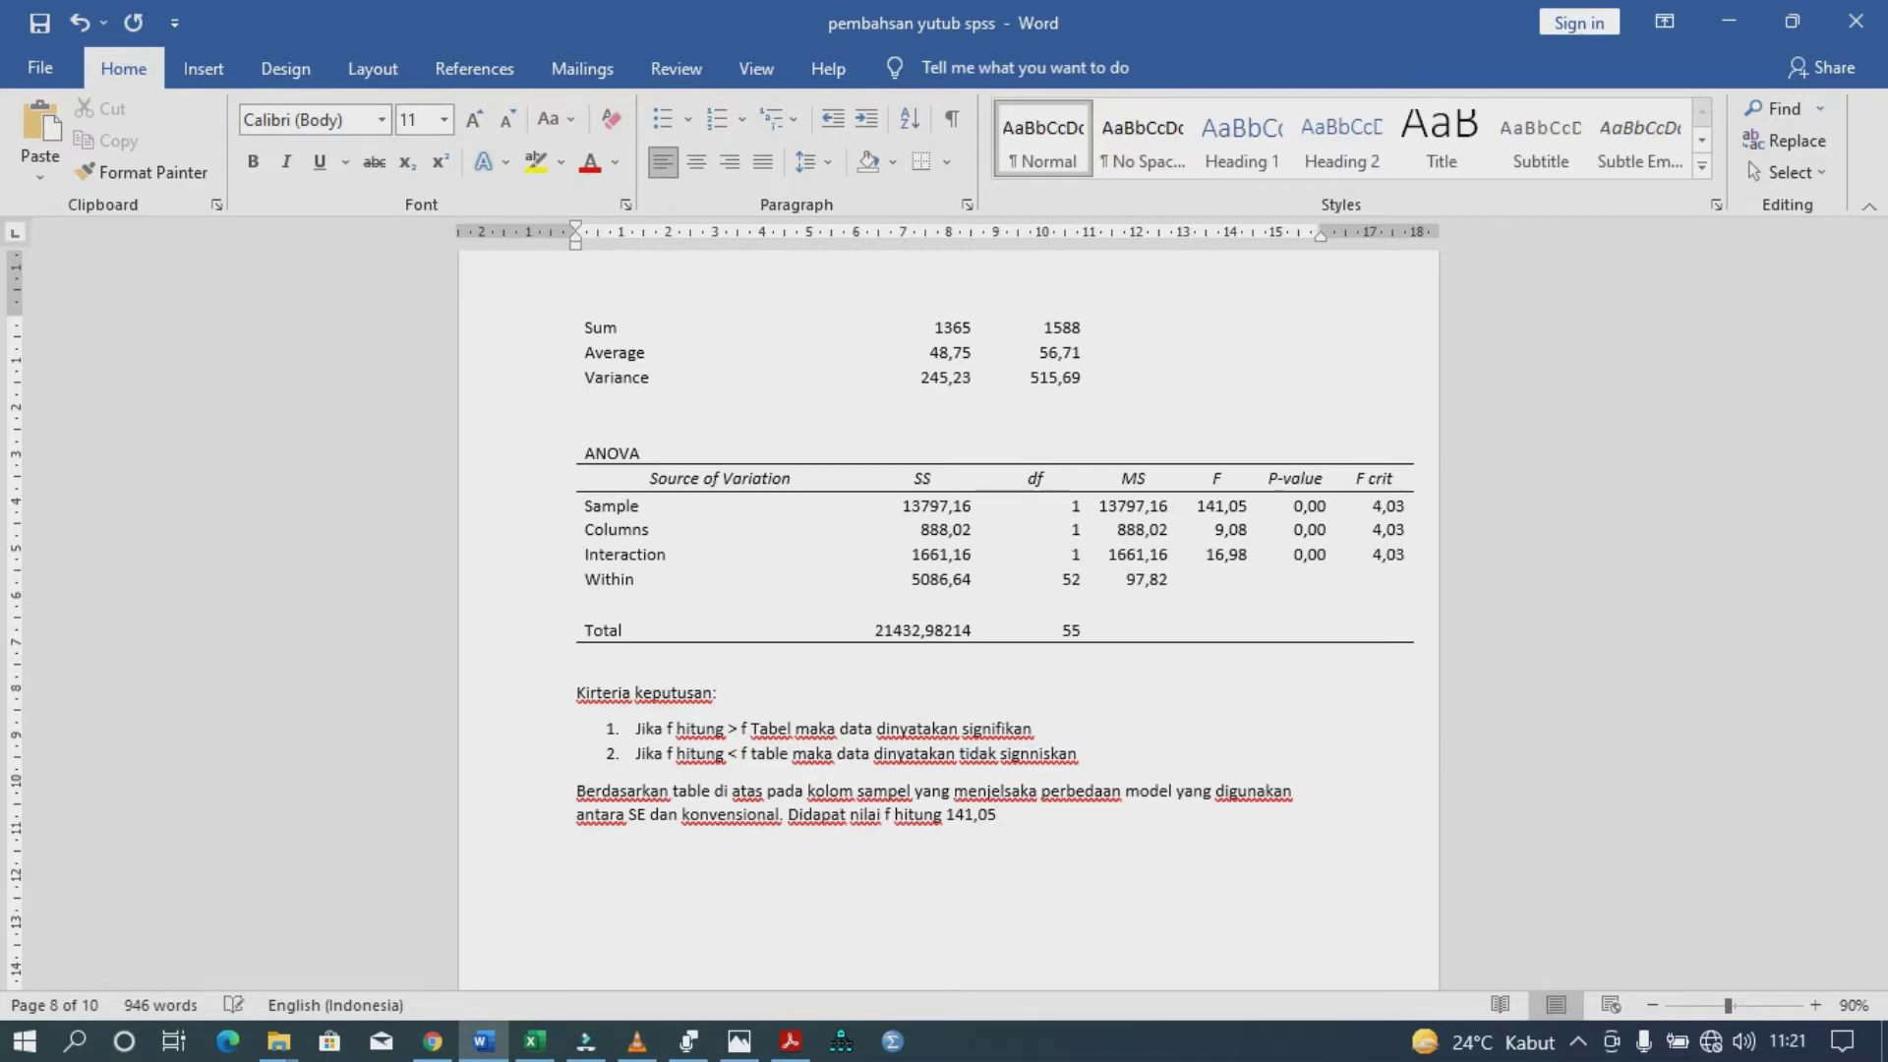
text( > f table 4,03 yang berarti data)
key(ctrl+BackSpace)
text(signifikan)
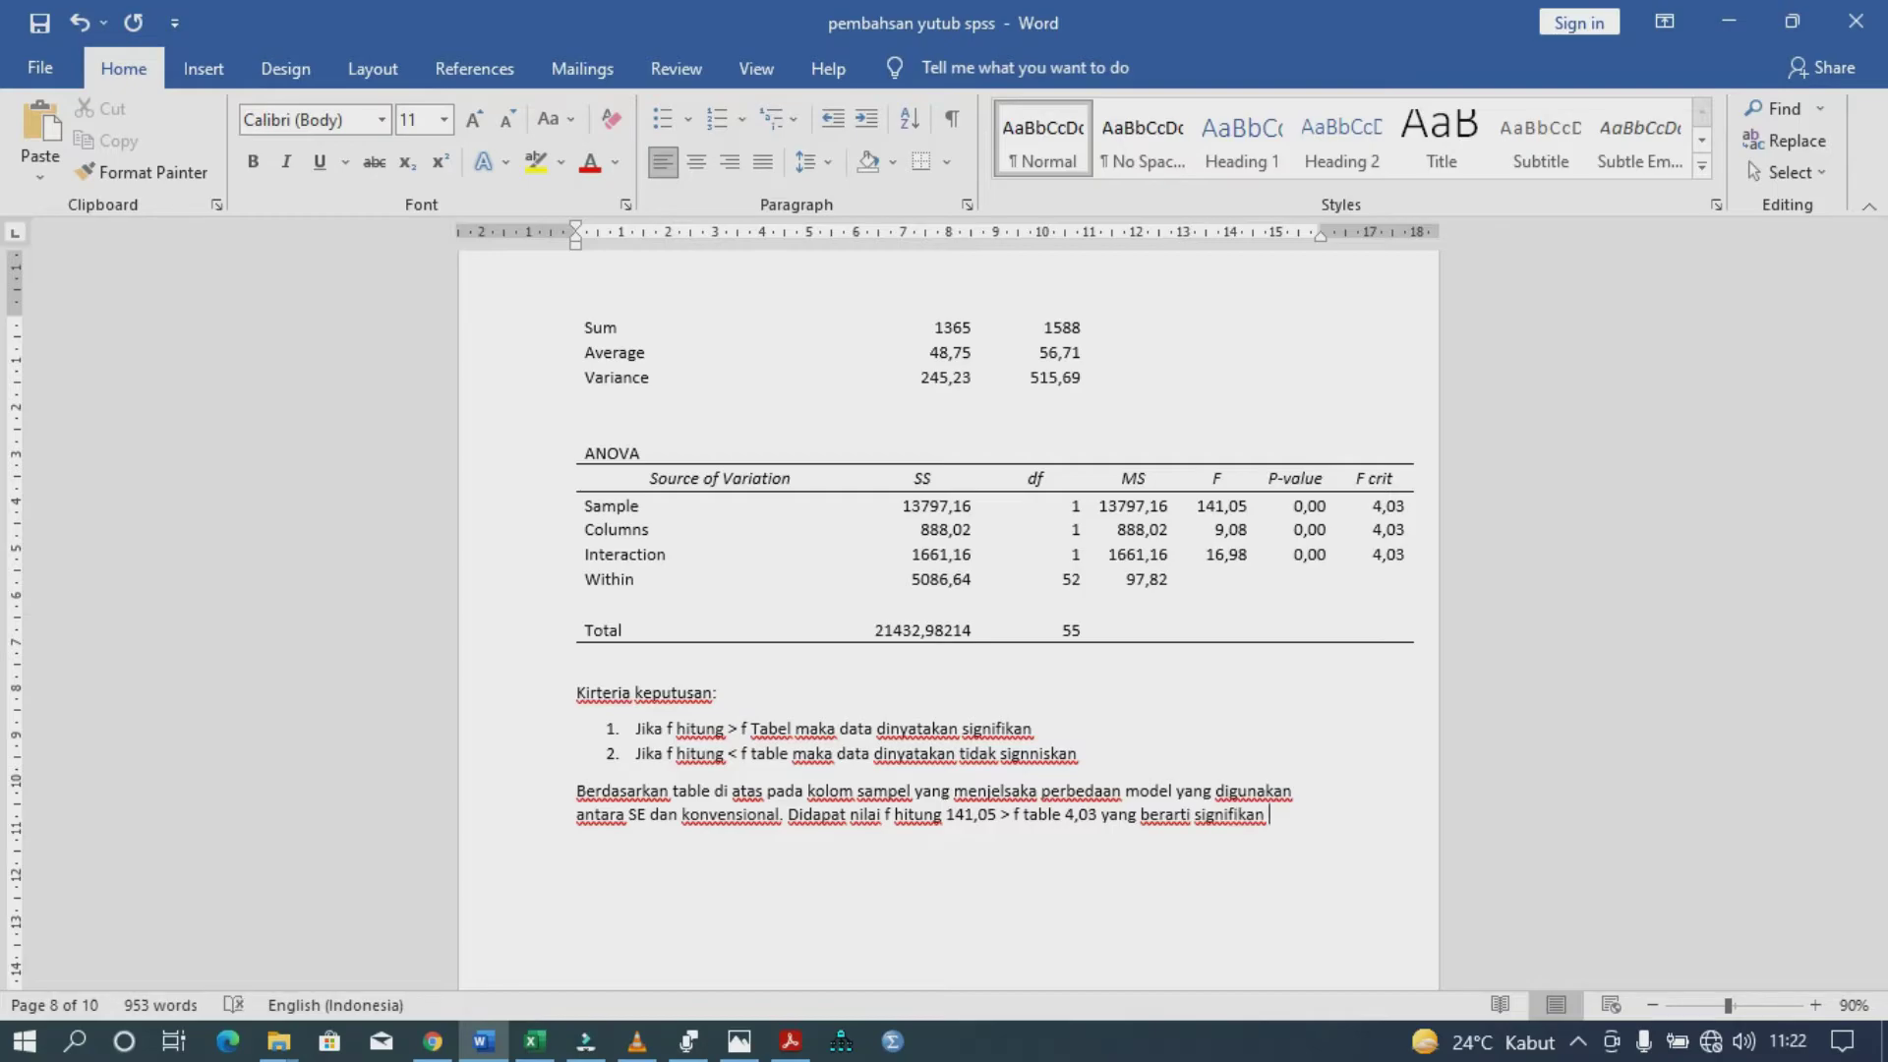
- Finish the paragraph with "dengan kesimpulan terdapat perbedaan pengaruh model yang digunakan." and look back over the summary tables
text(dengan kesimpulan )
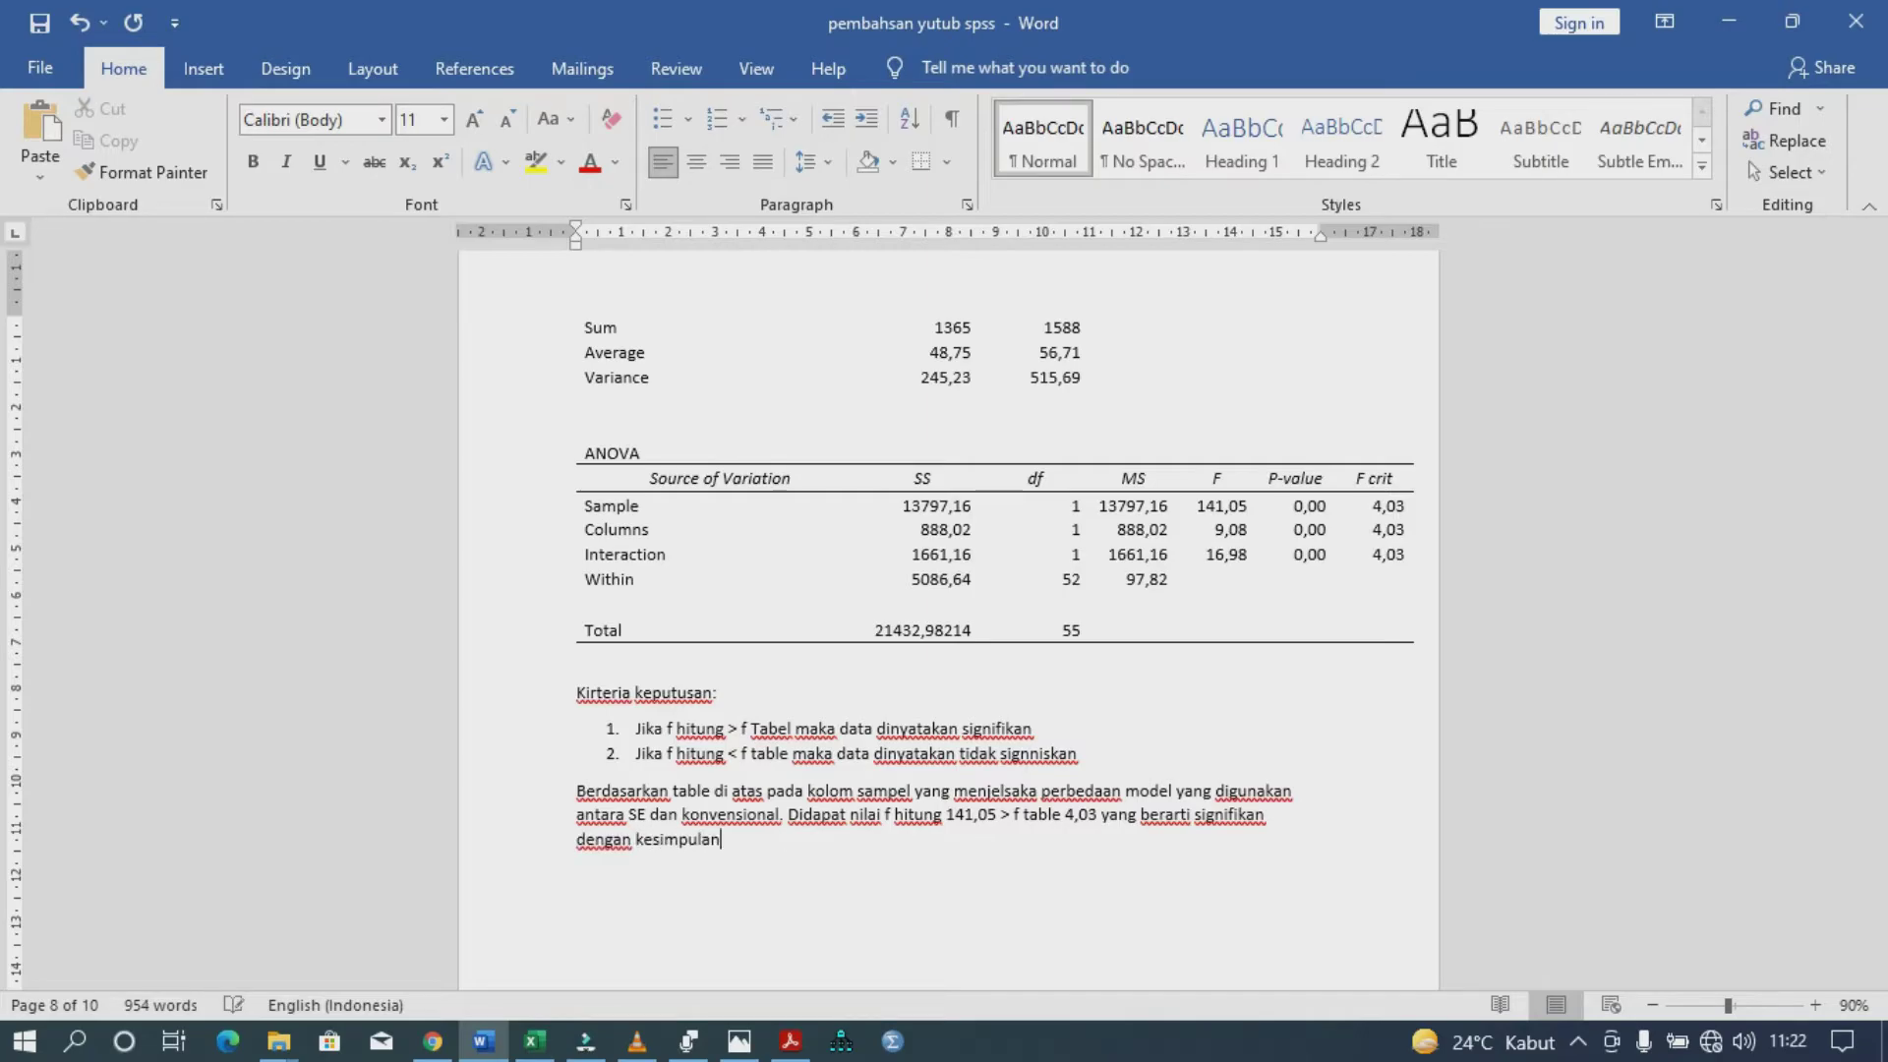
text(terdapat perbe)
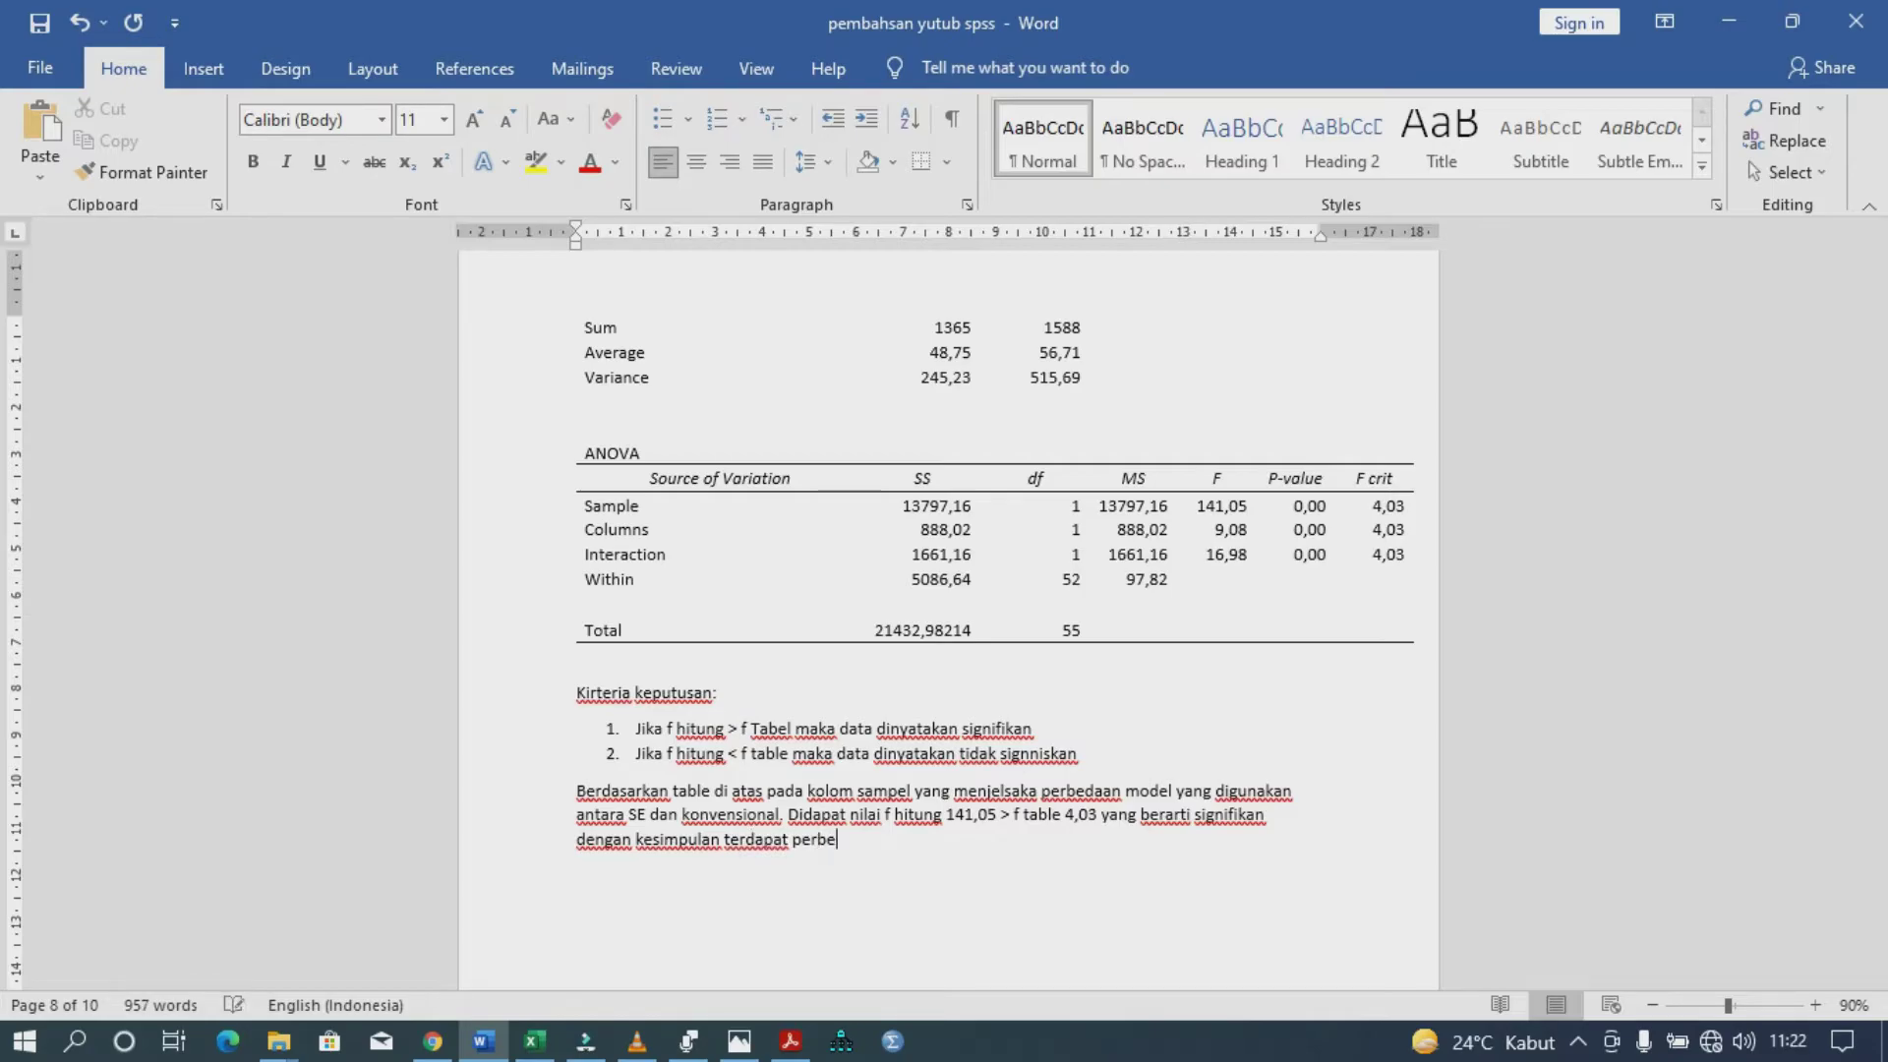
text(daan pengaruh)
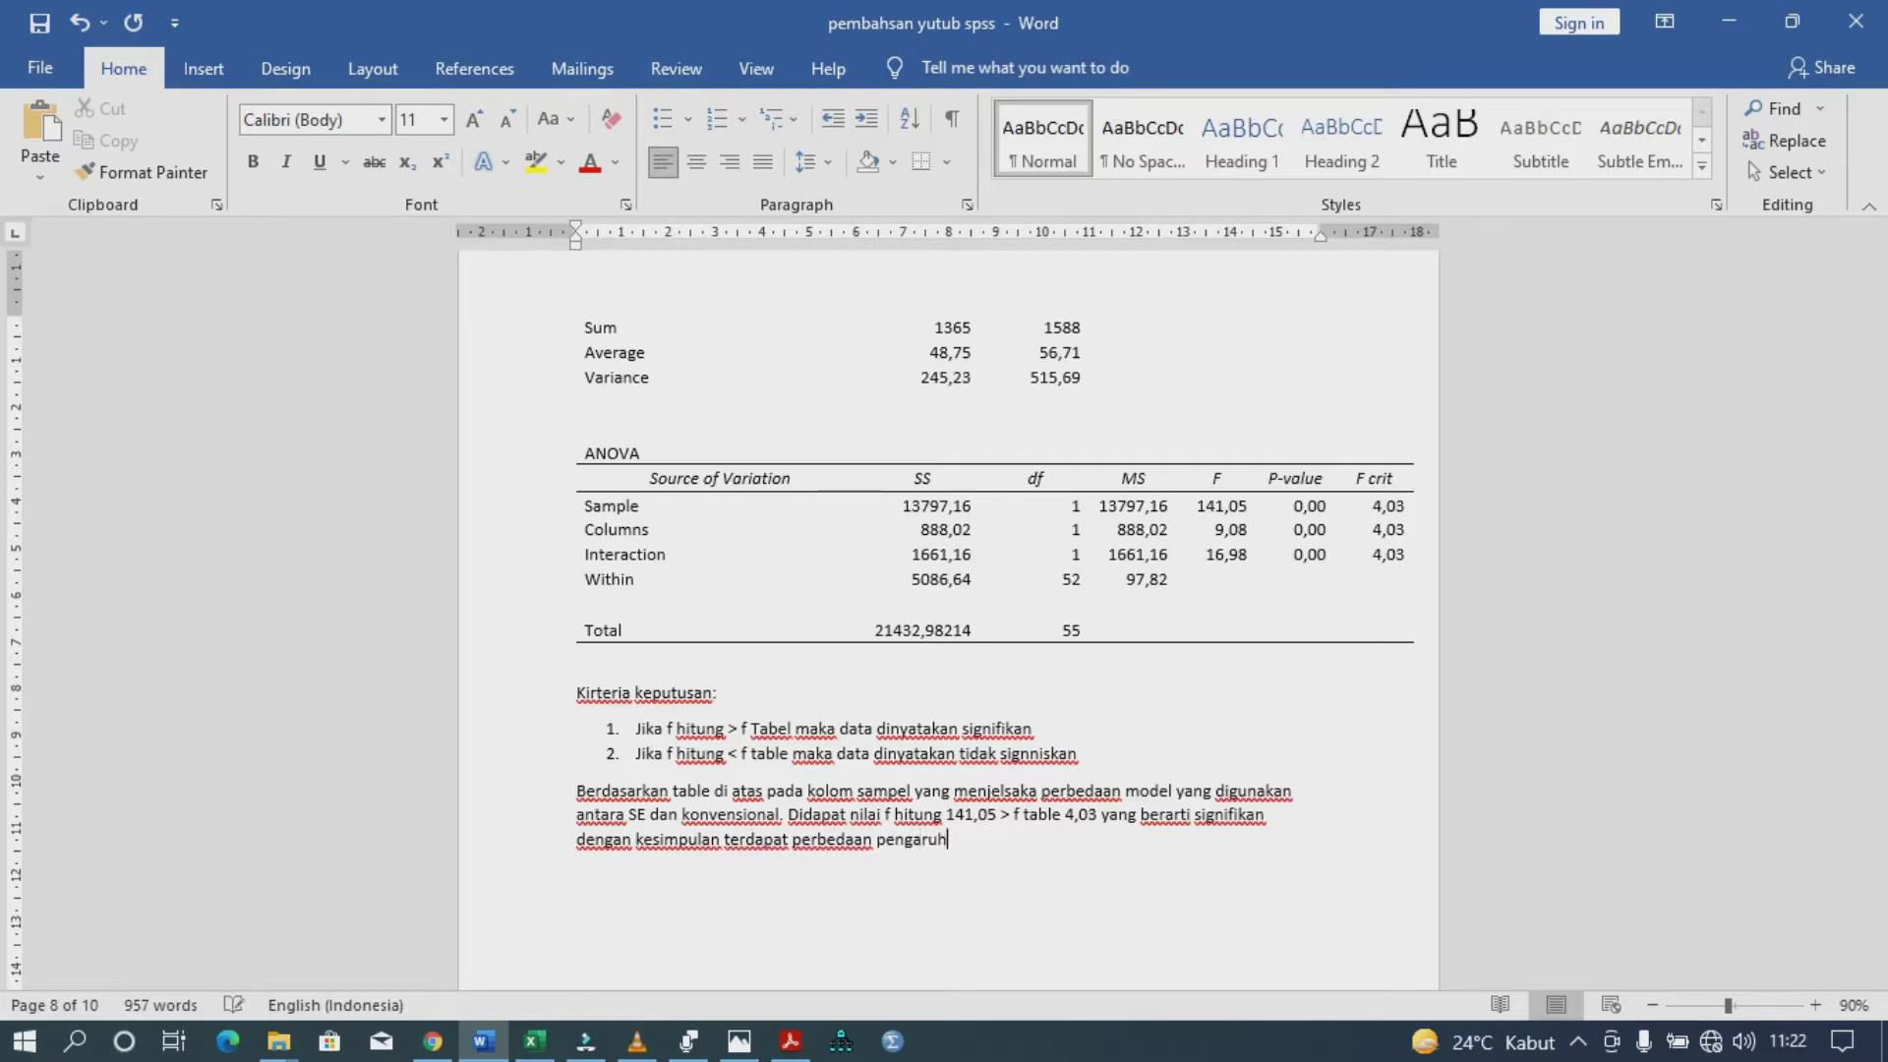
text( model yang digunakan.)
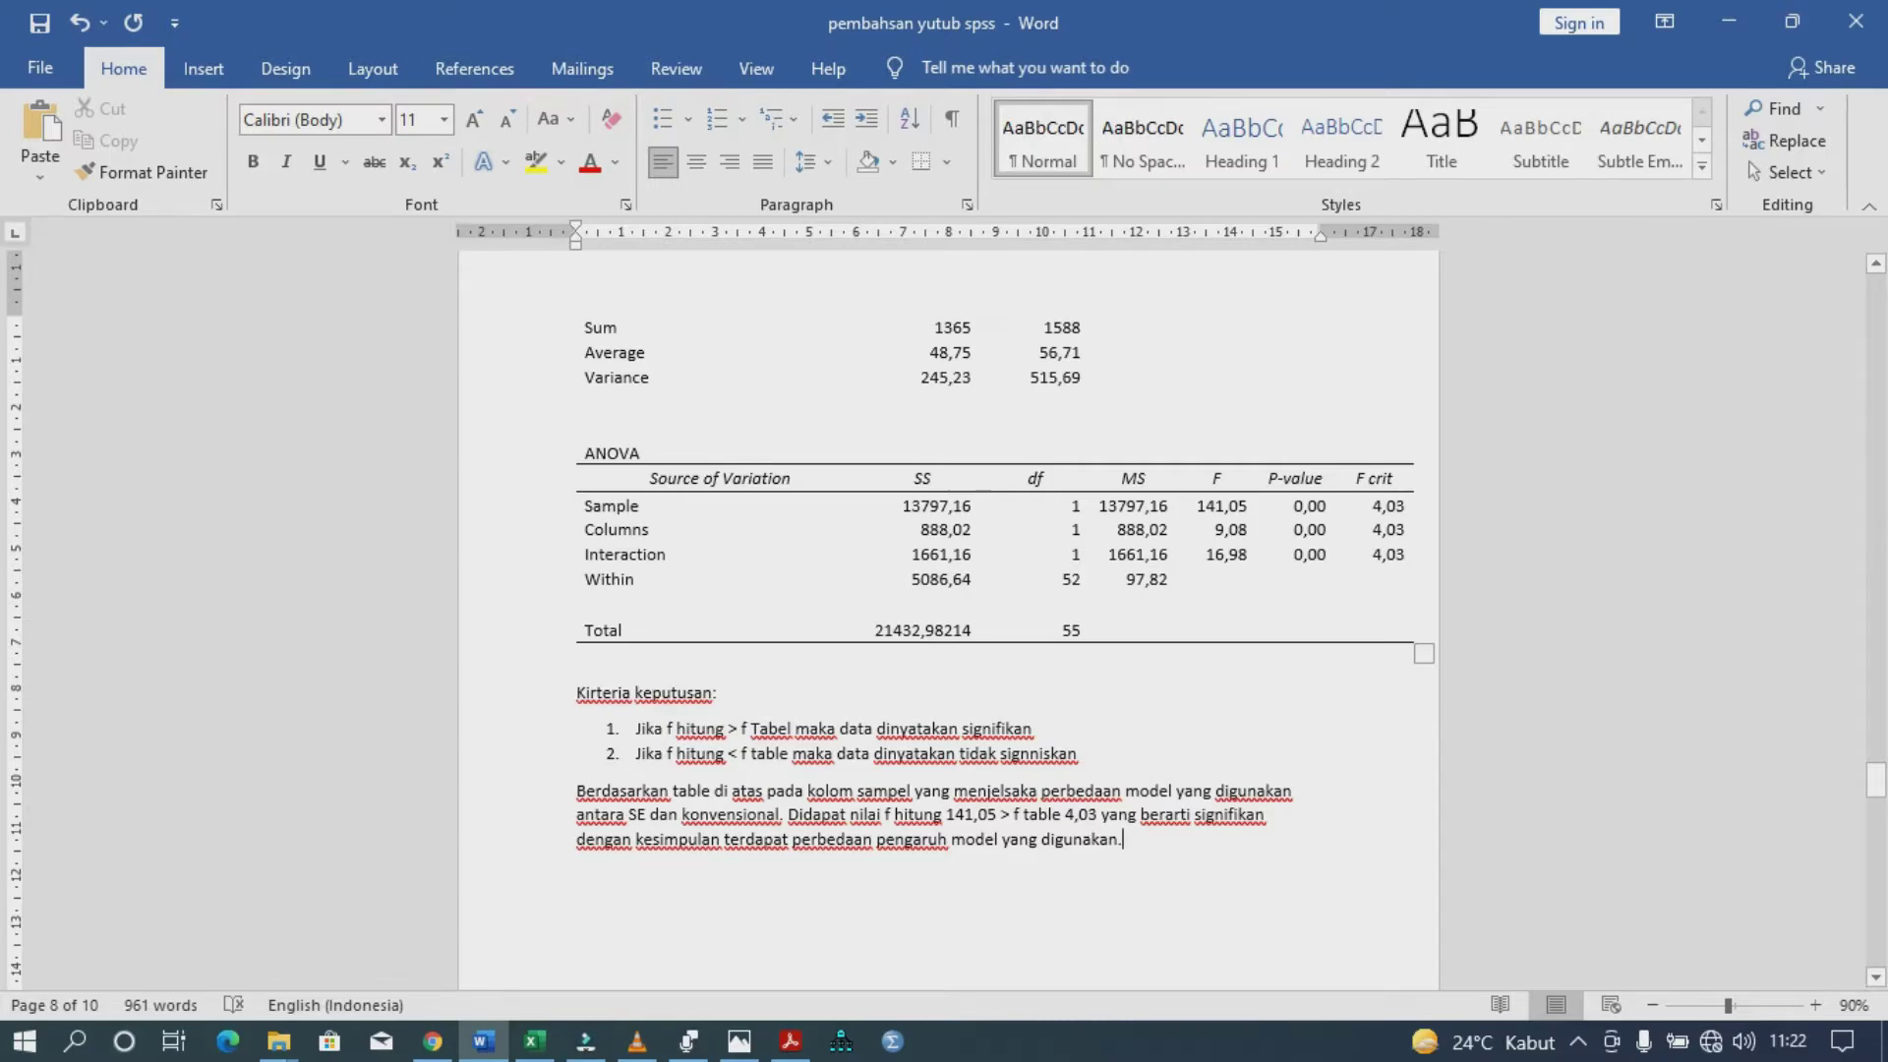
scroll(948, 620, up, 10)
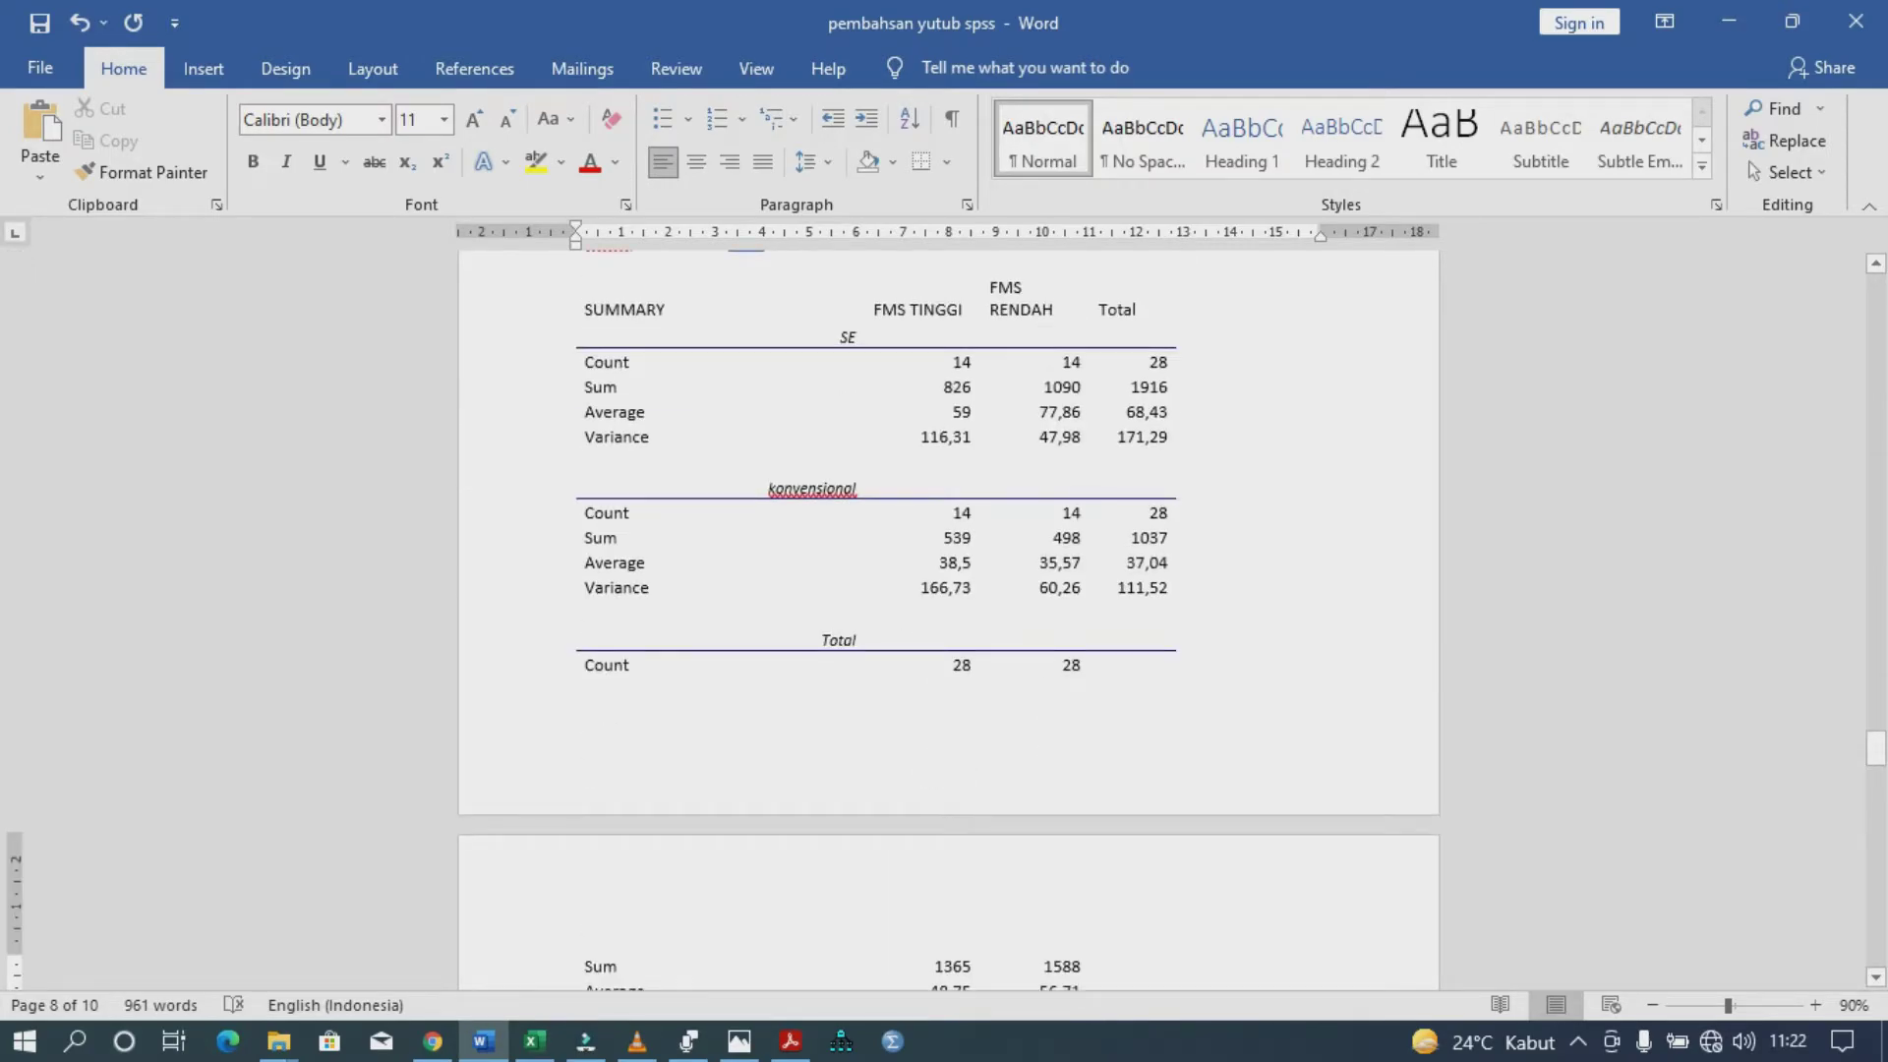
scroll(948, 620, down, 10)
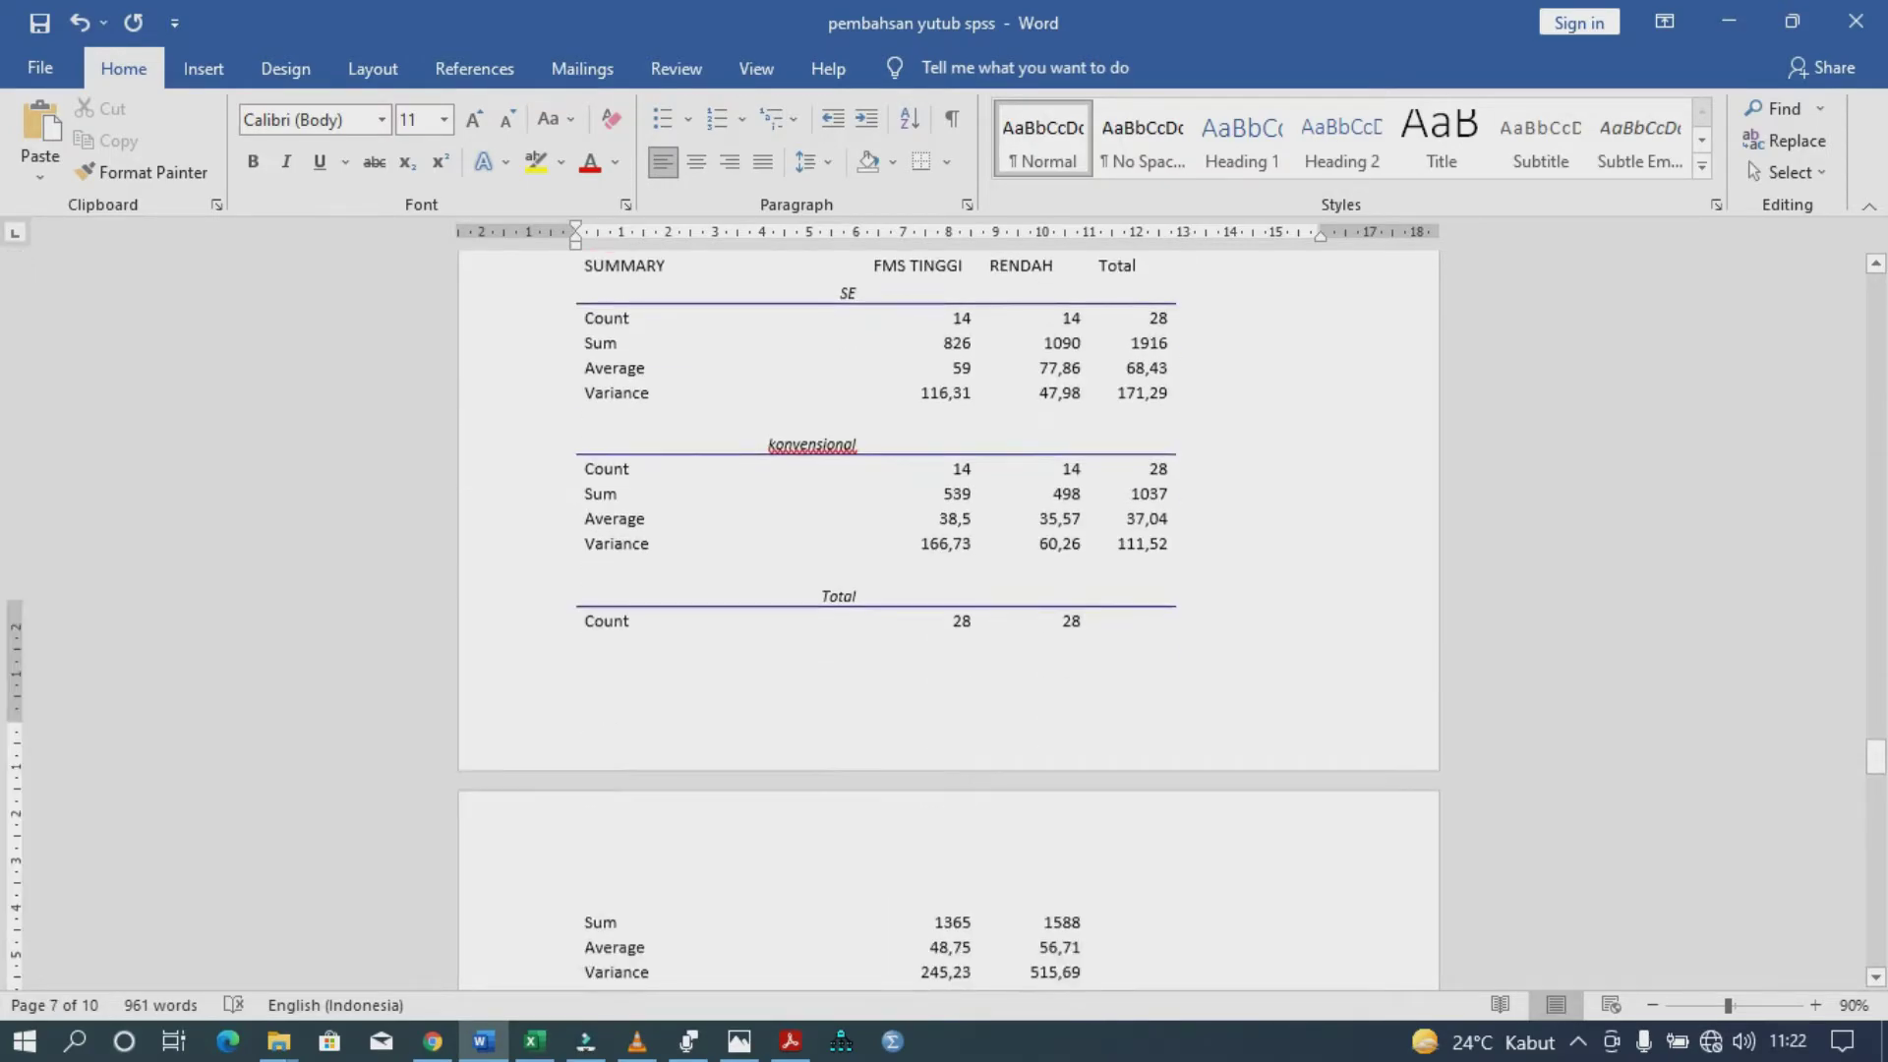
scroll(948, 620, down, 1)
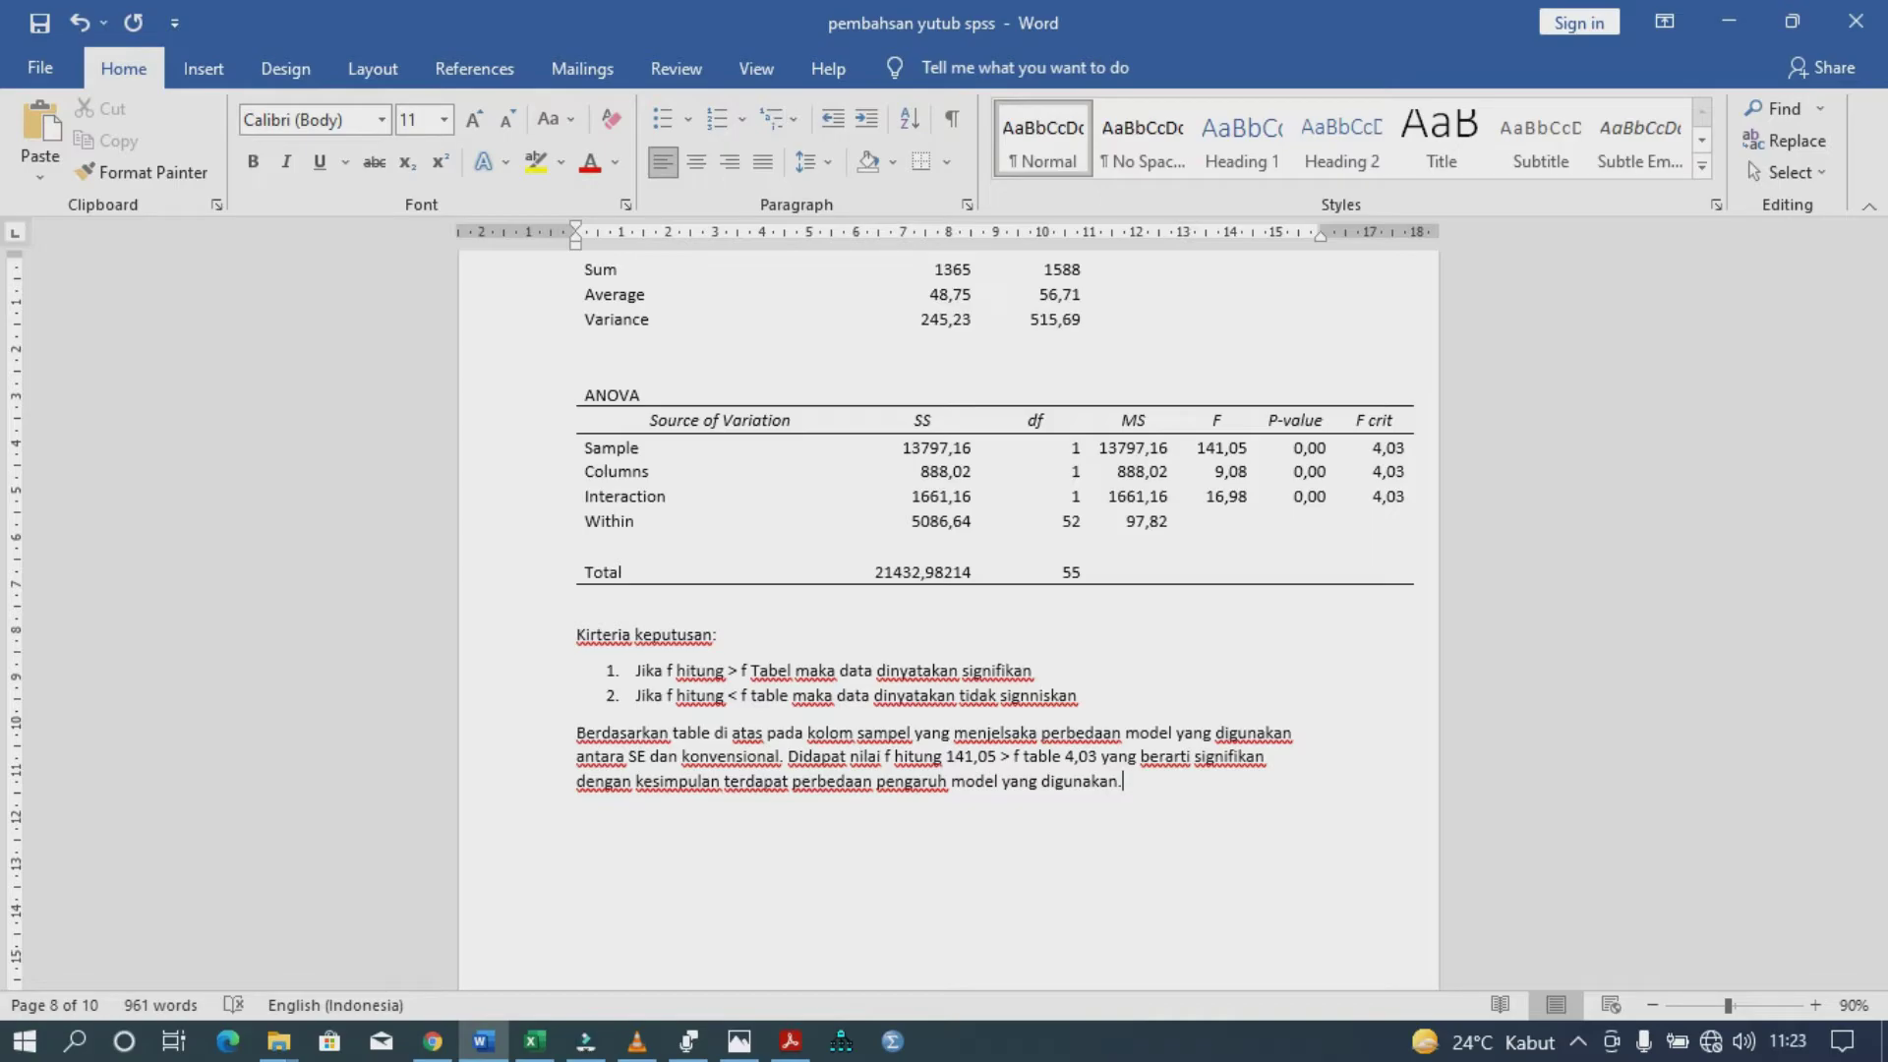
- Turn the concluding paragraph below the decision criteria into item 1 of a new numbered list
key(Return)
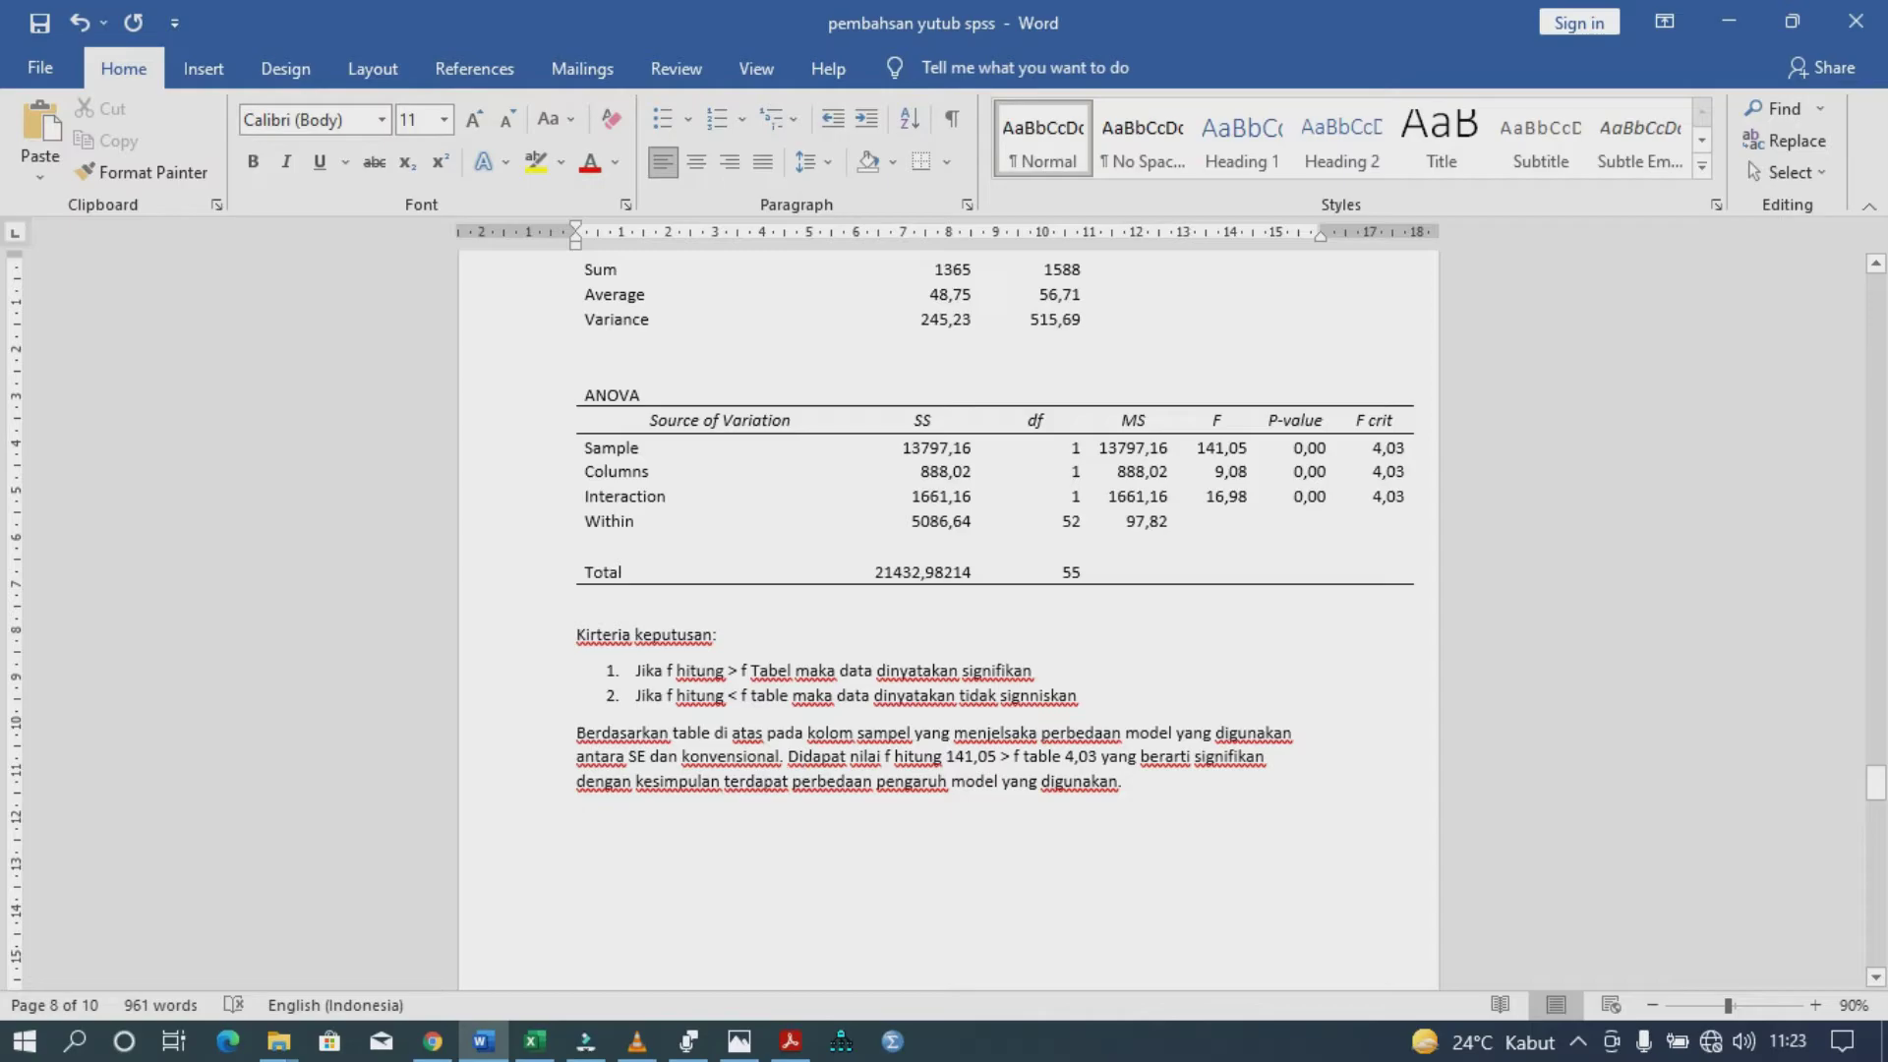
click(577, 732)
text(1.)
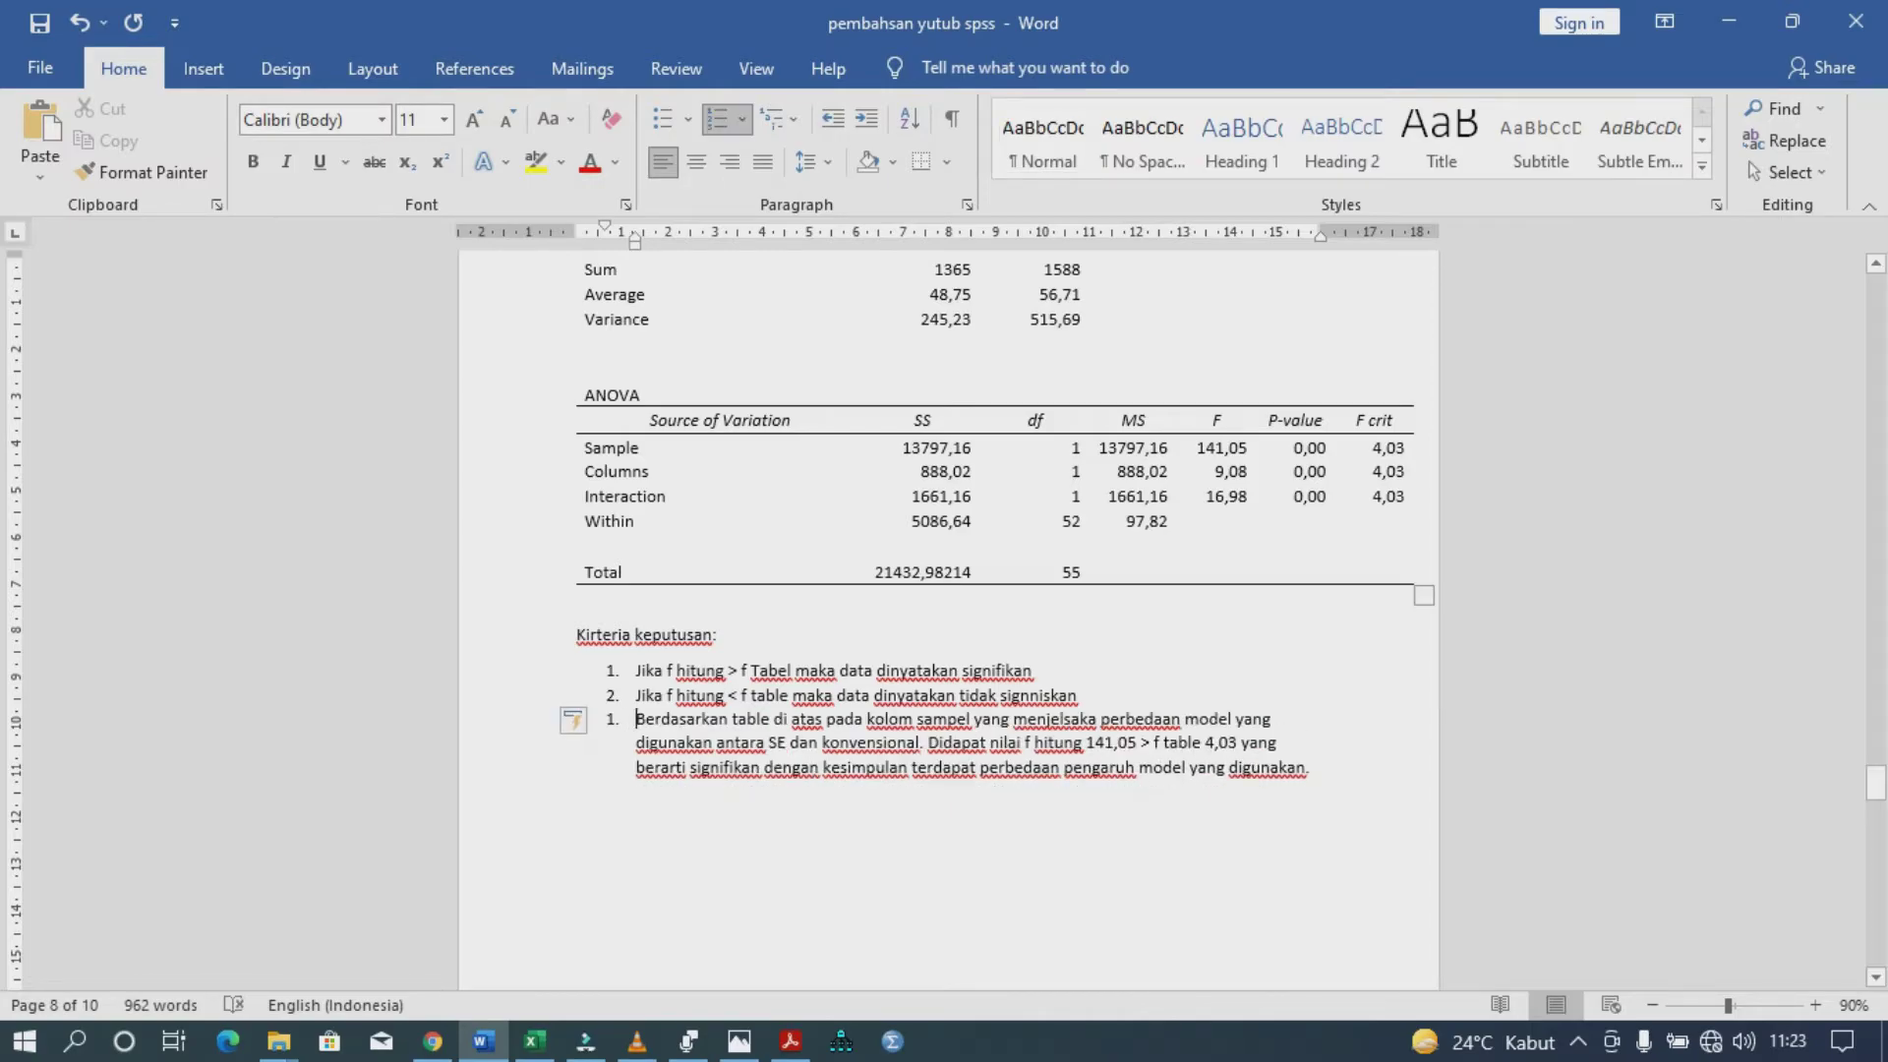
drag(640, 447, 584, 447)
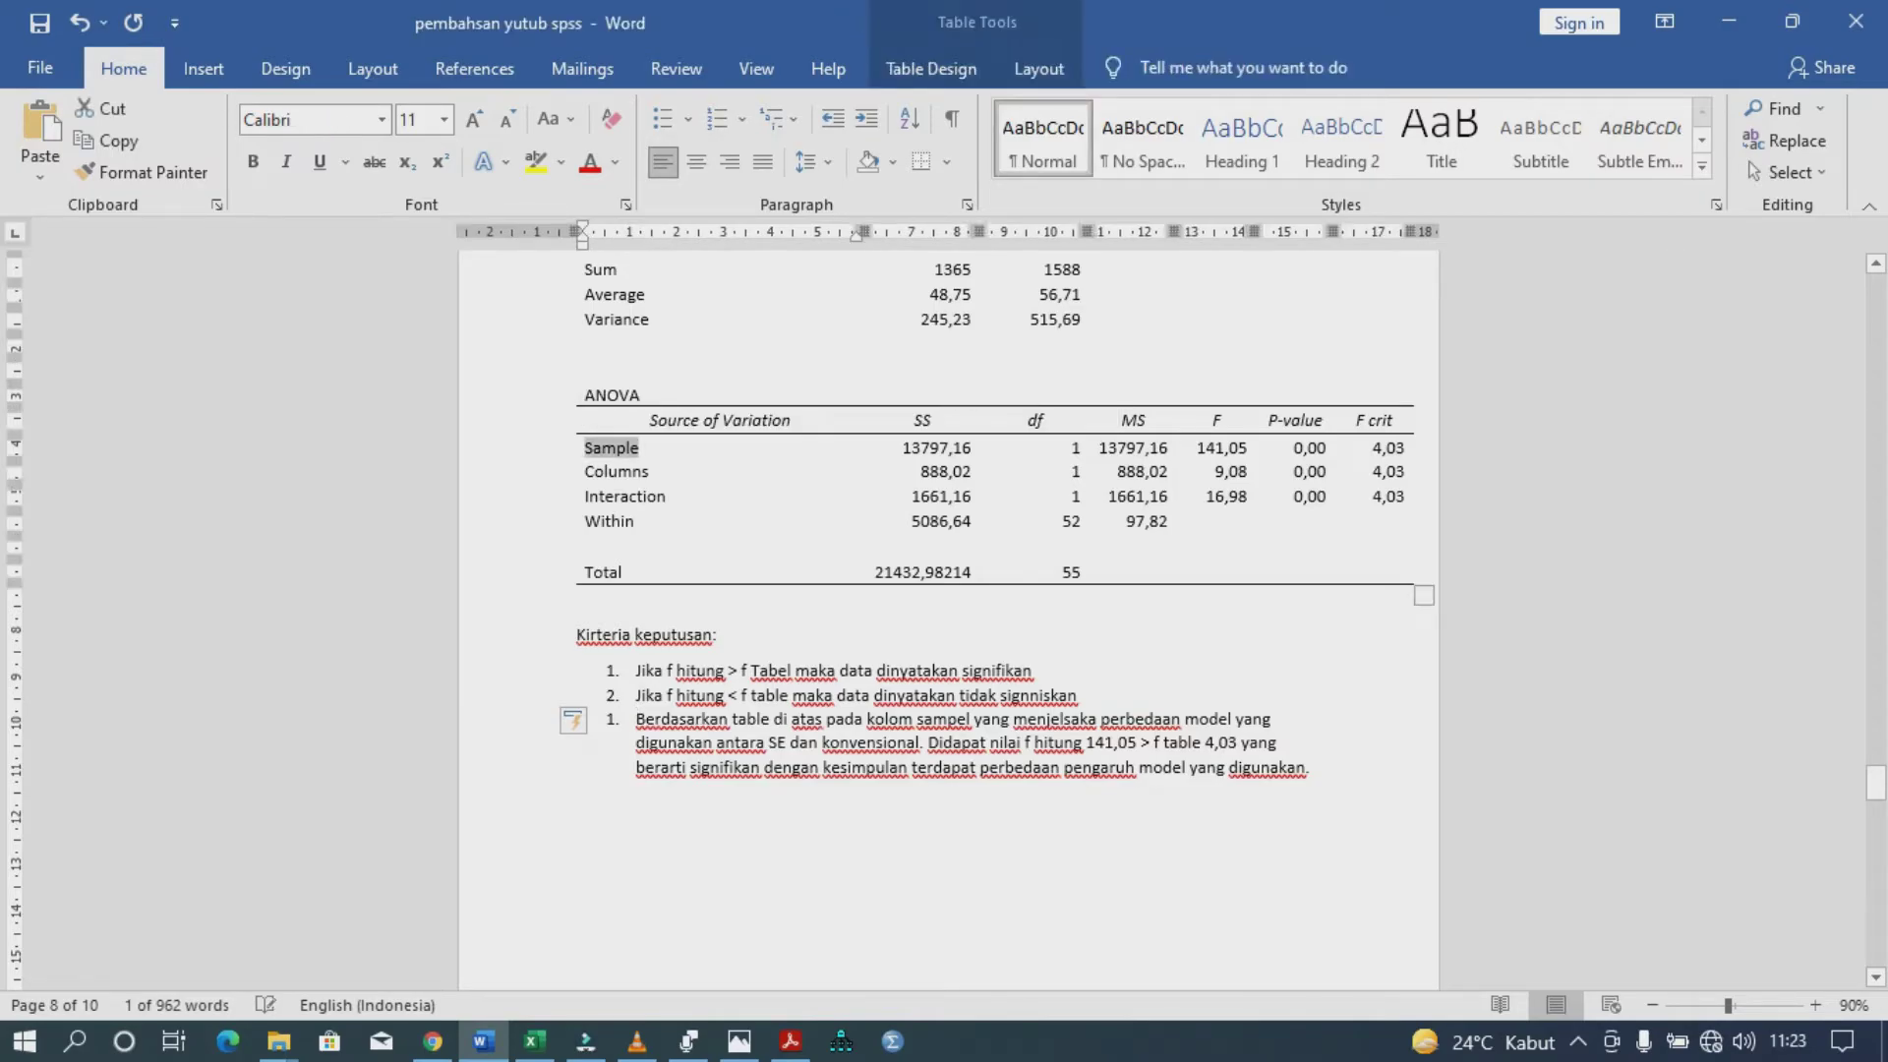
- Insert an unnumbered line "Kesimpulan:" between the decision criteria and the numbered conclusion
click(636, 719)
key(Left)
key(Return)
key(BackSpace)
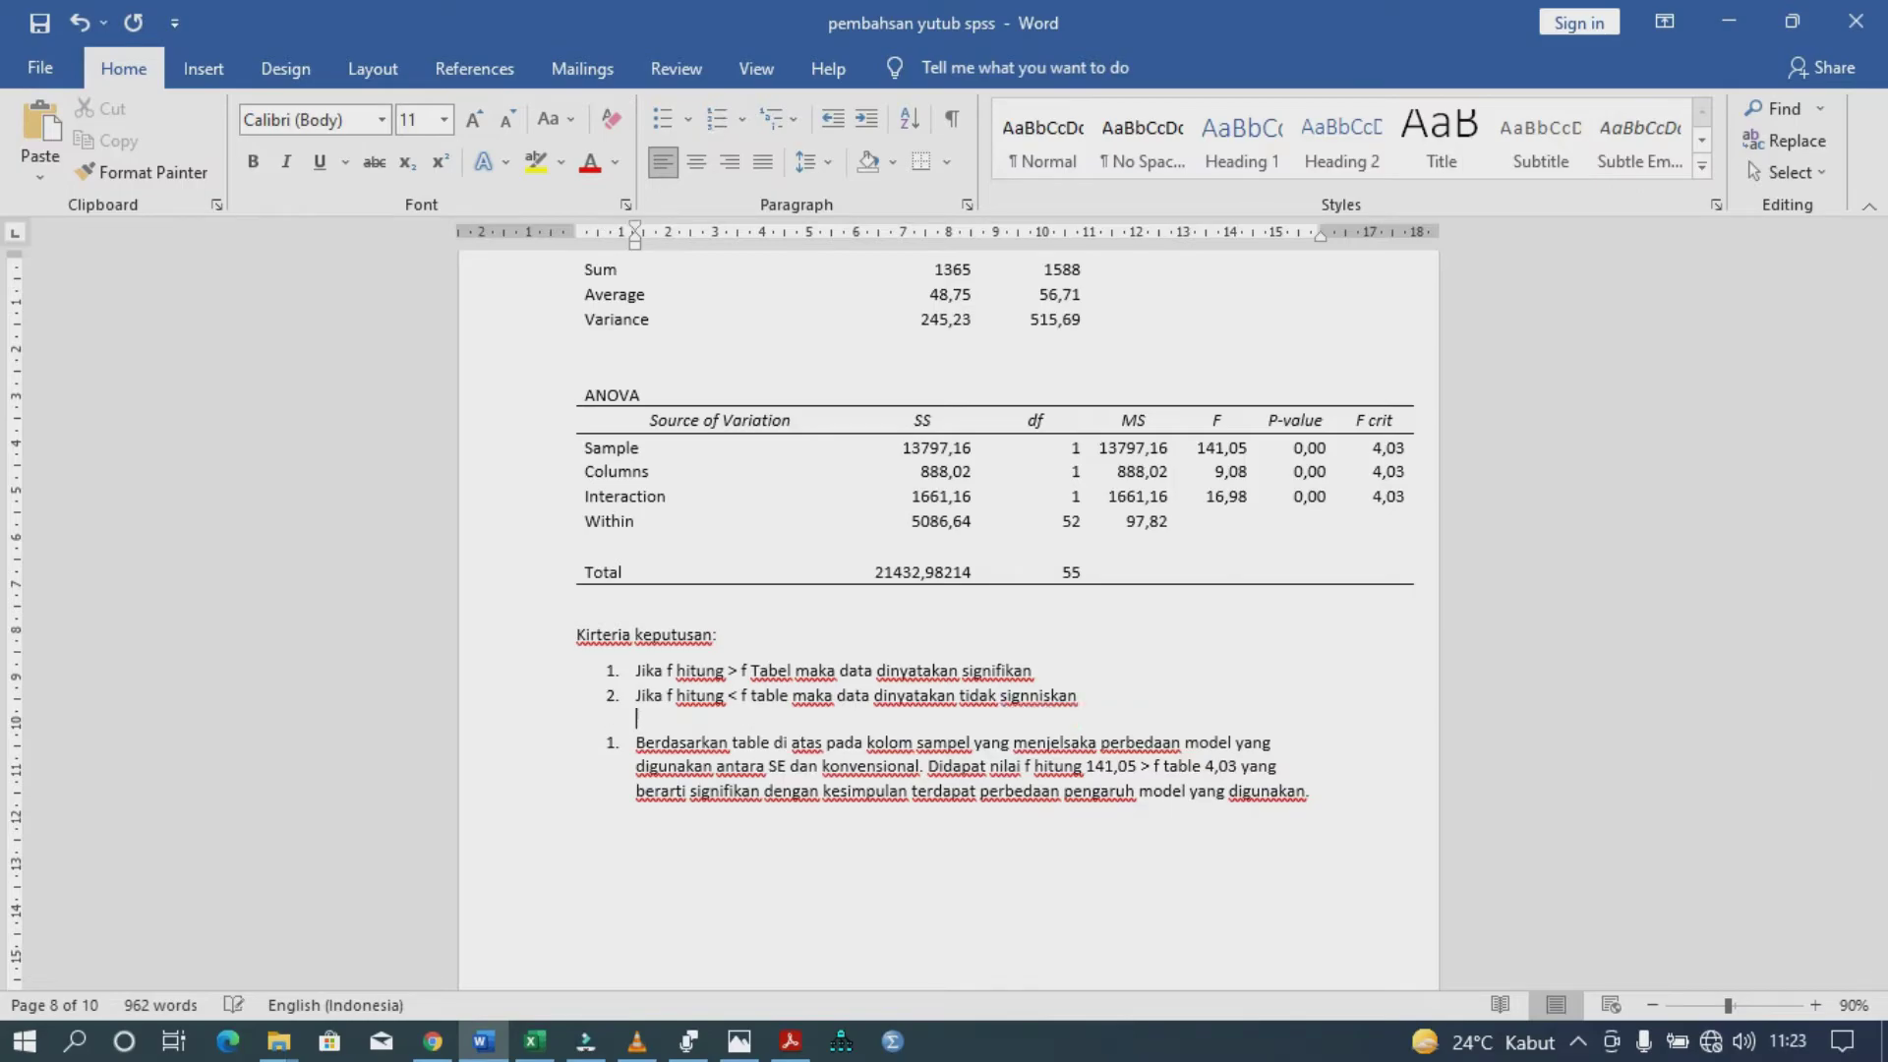
key(BackSpace)
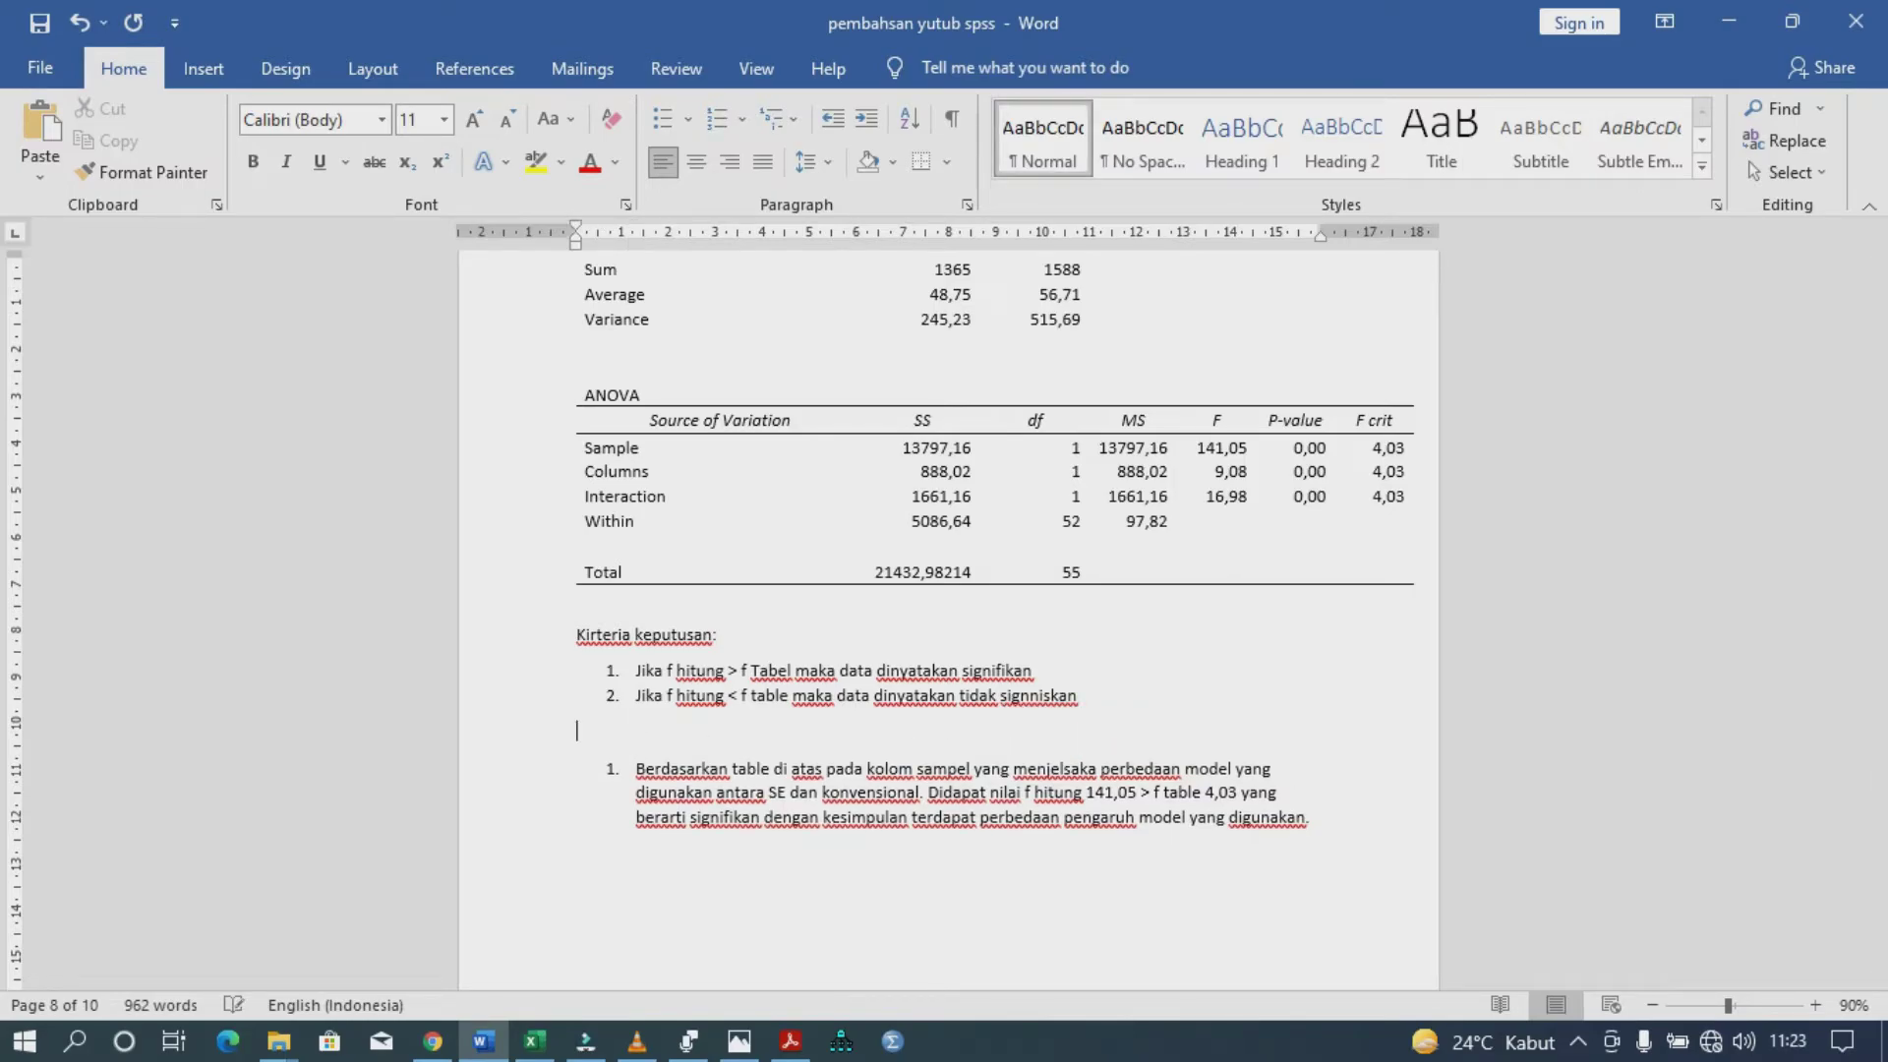
text(kesimpulan:)
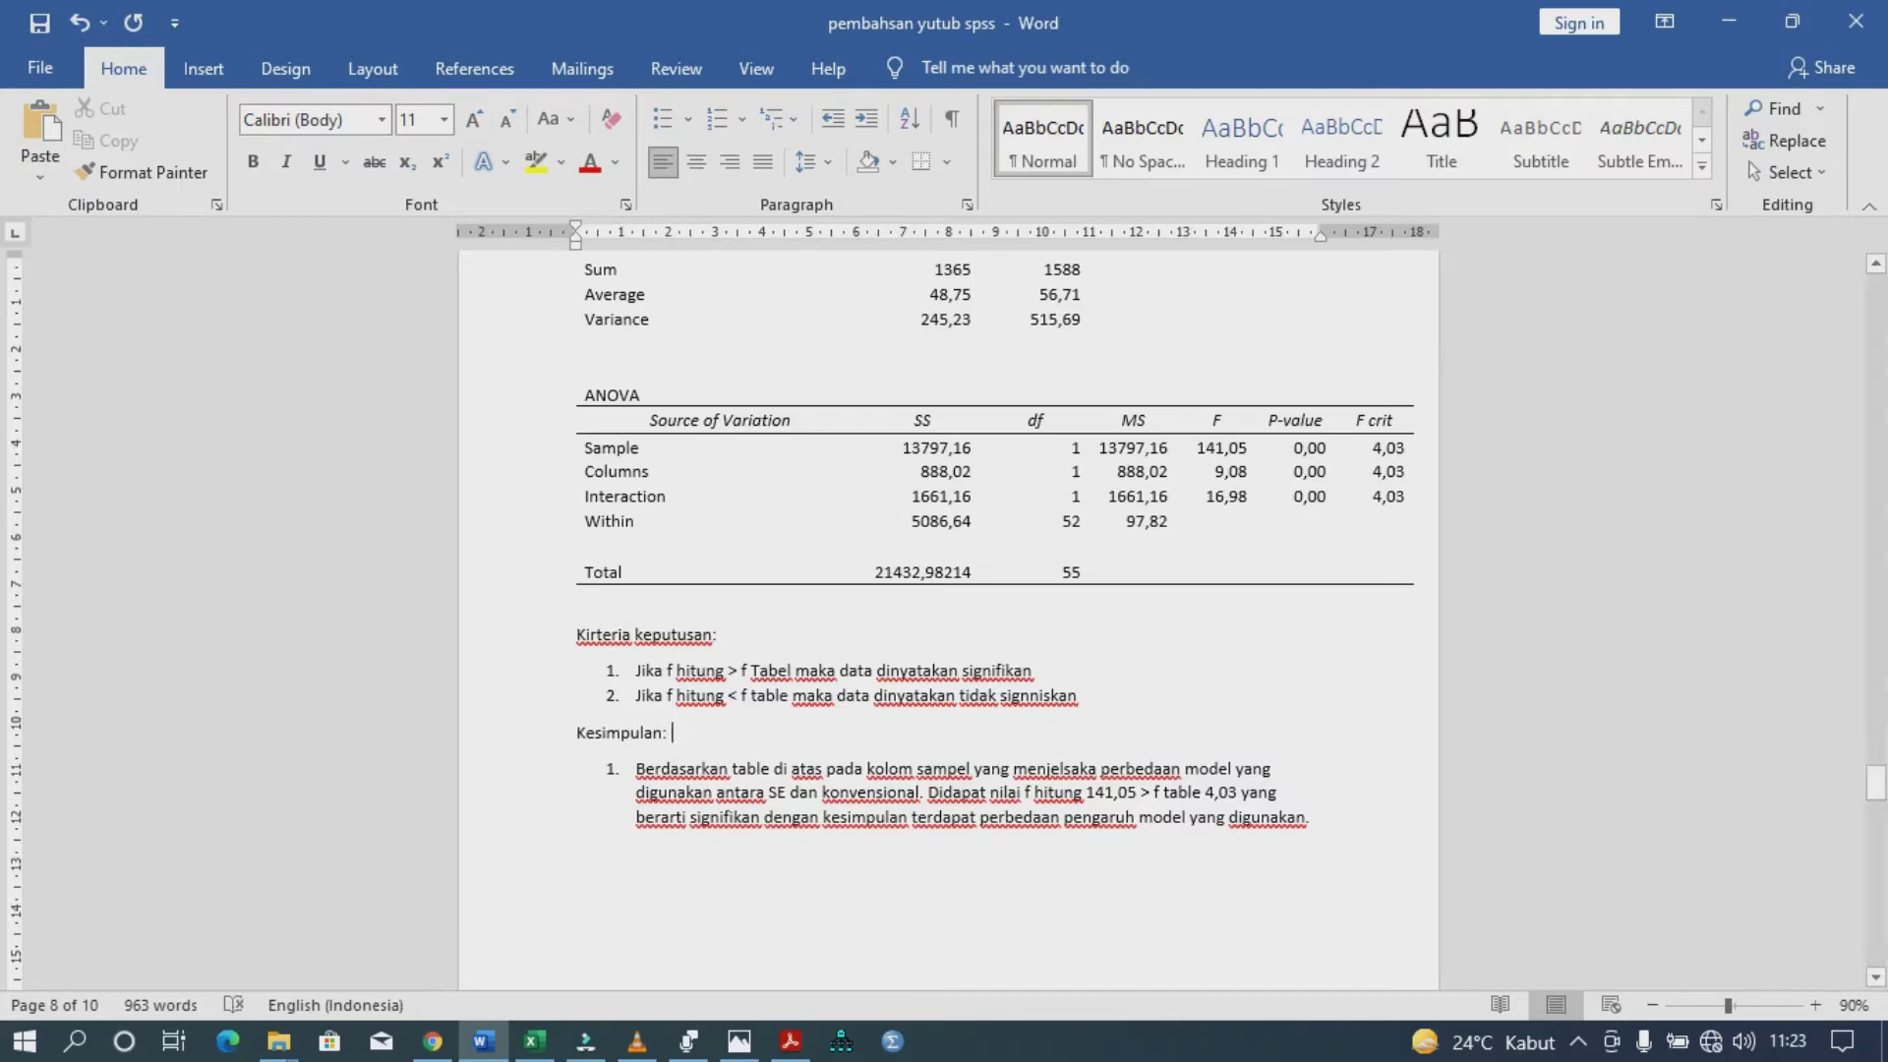
- Duplicate the first conclusion as the second item of the list under "Kesimpulan:"
click(1312, 817)
key(Return)
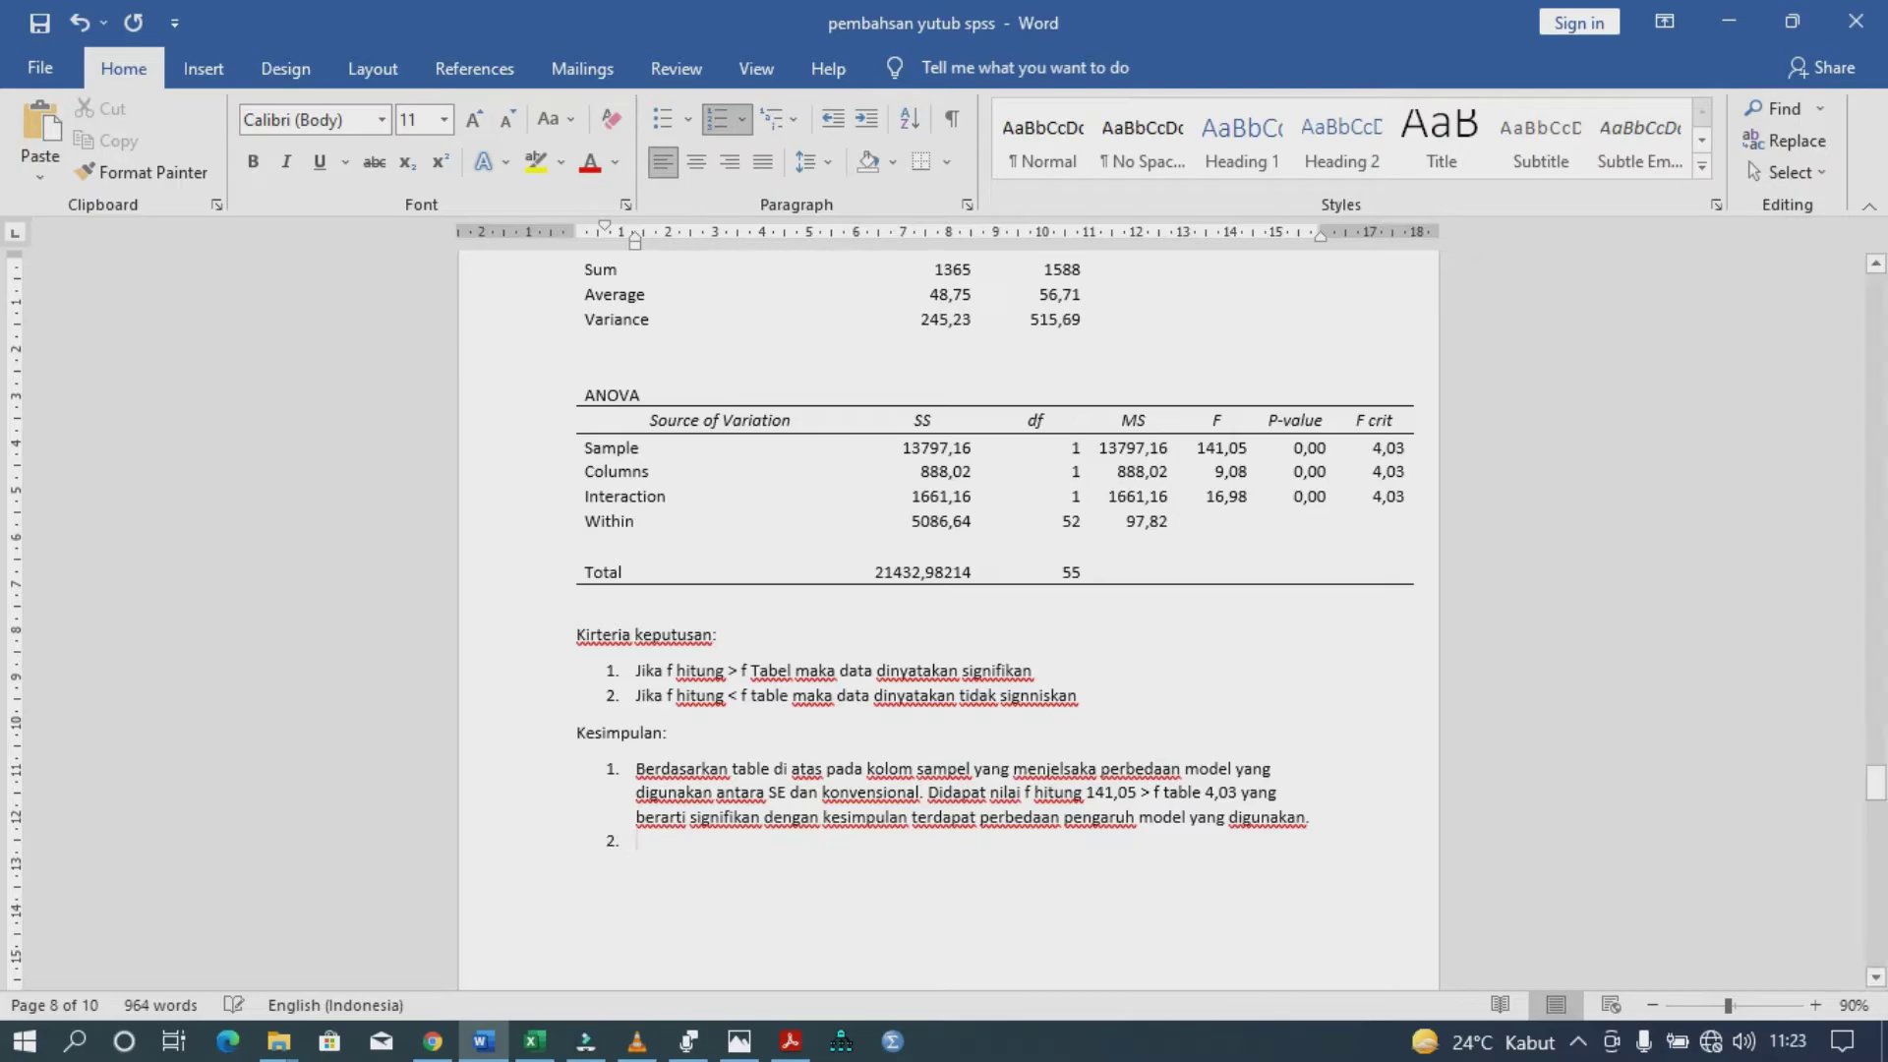
triple_click(658, 768)
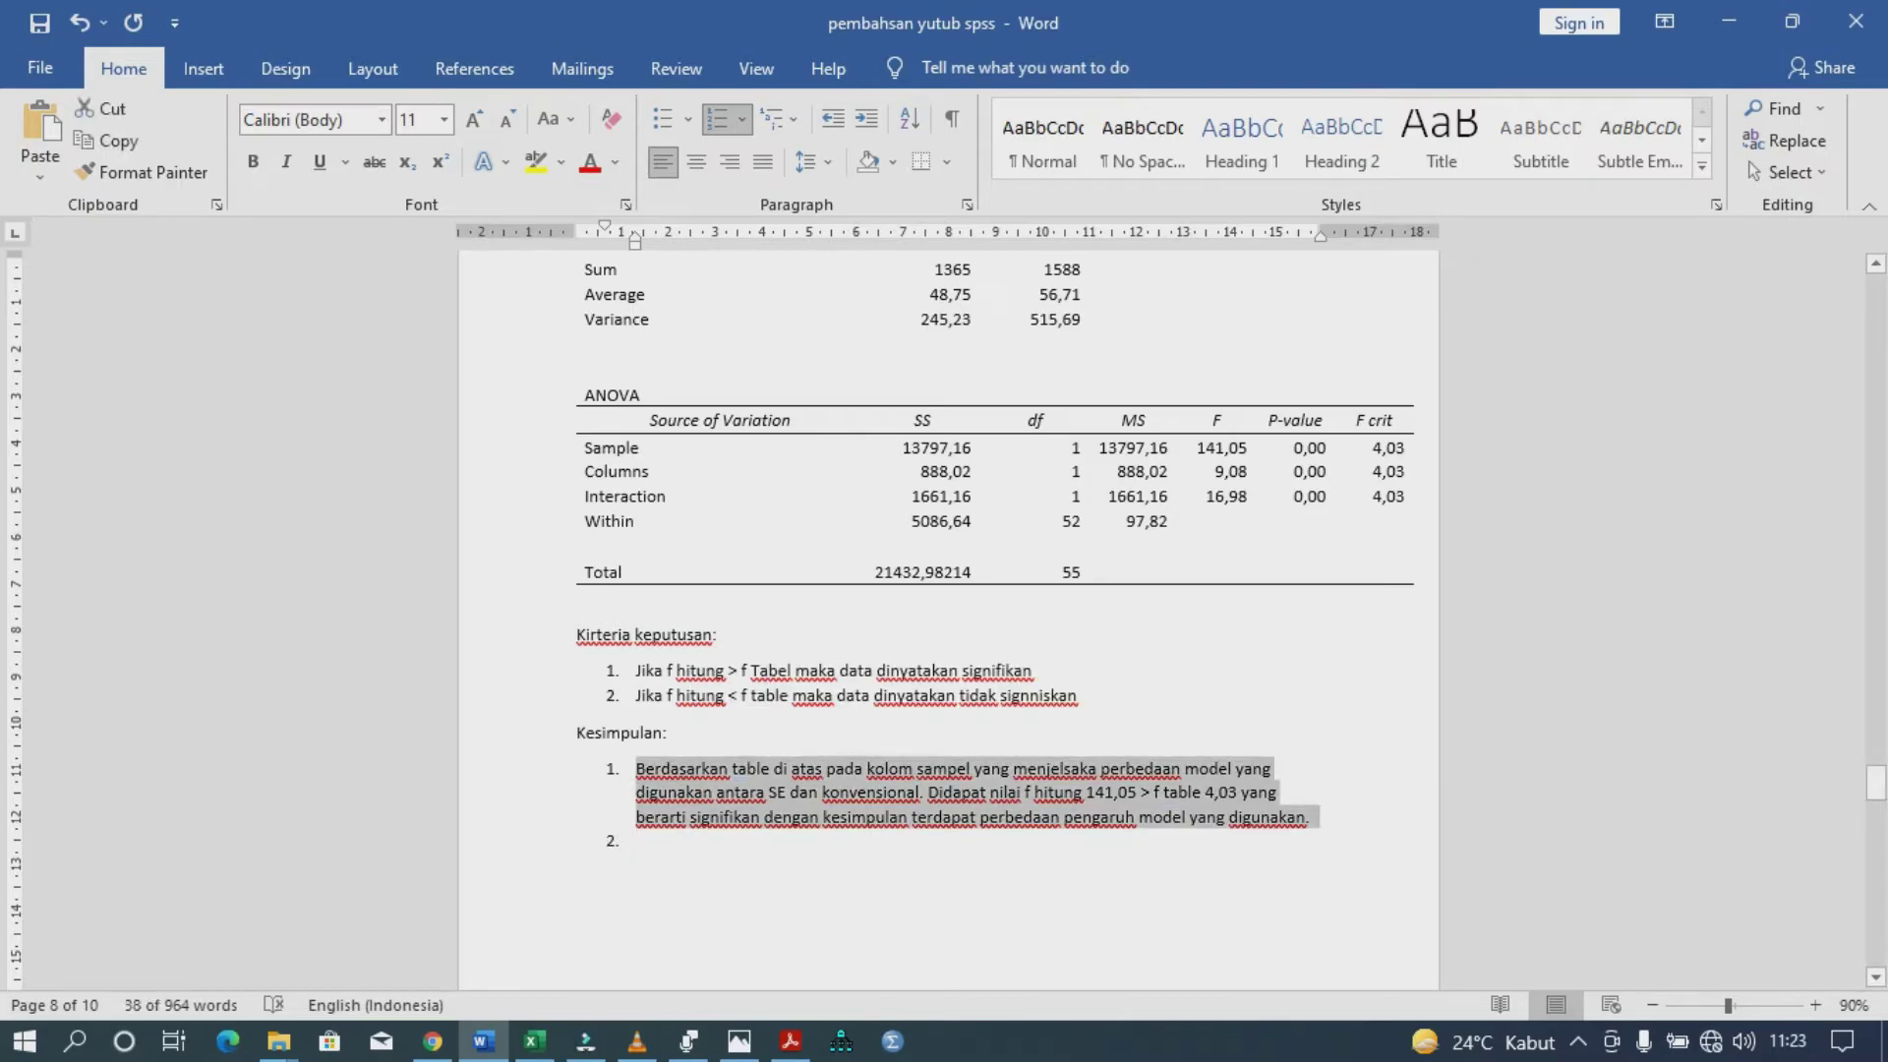
key(ctrl+c)
click(637, 840)
key(ctrl+v)
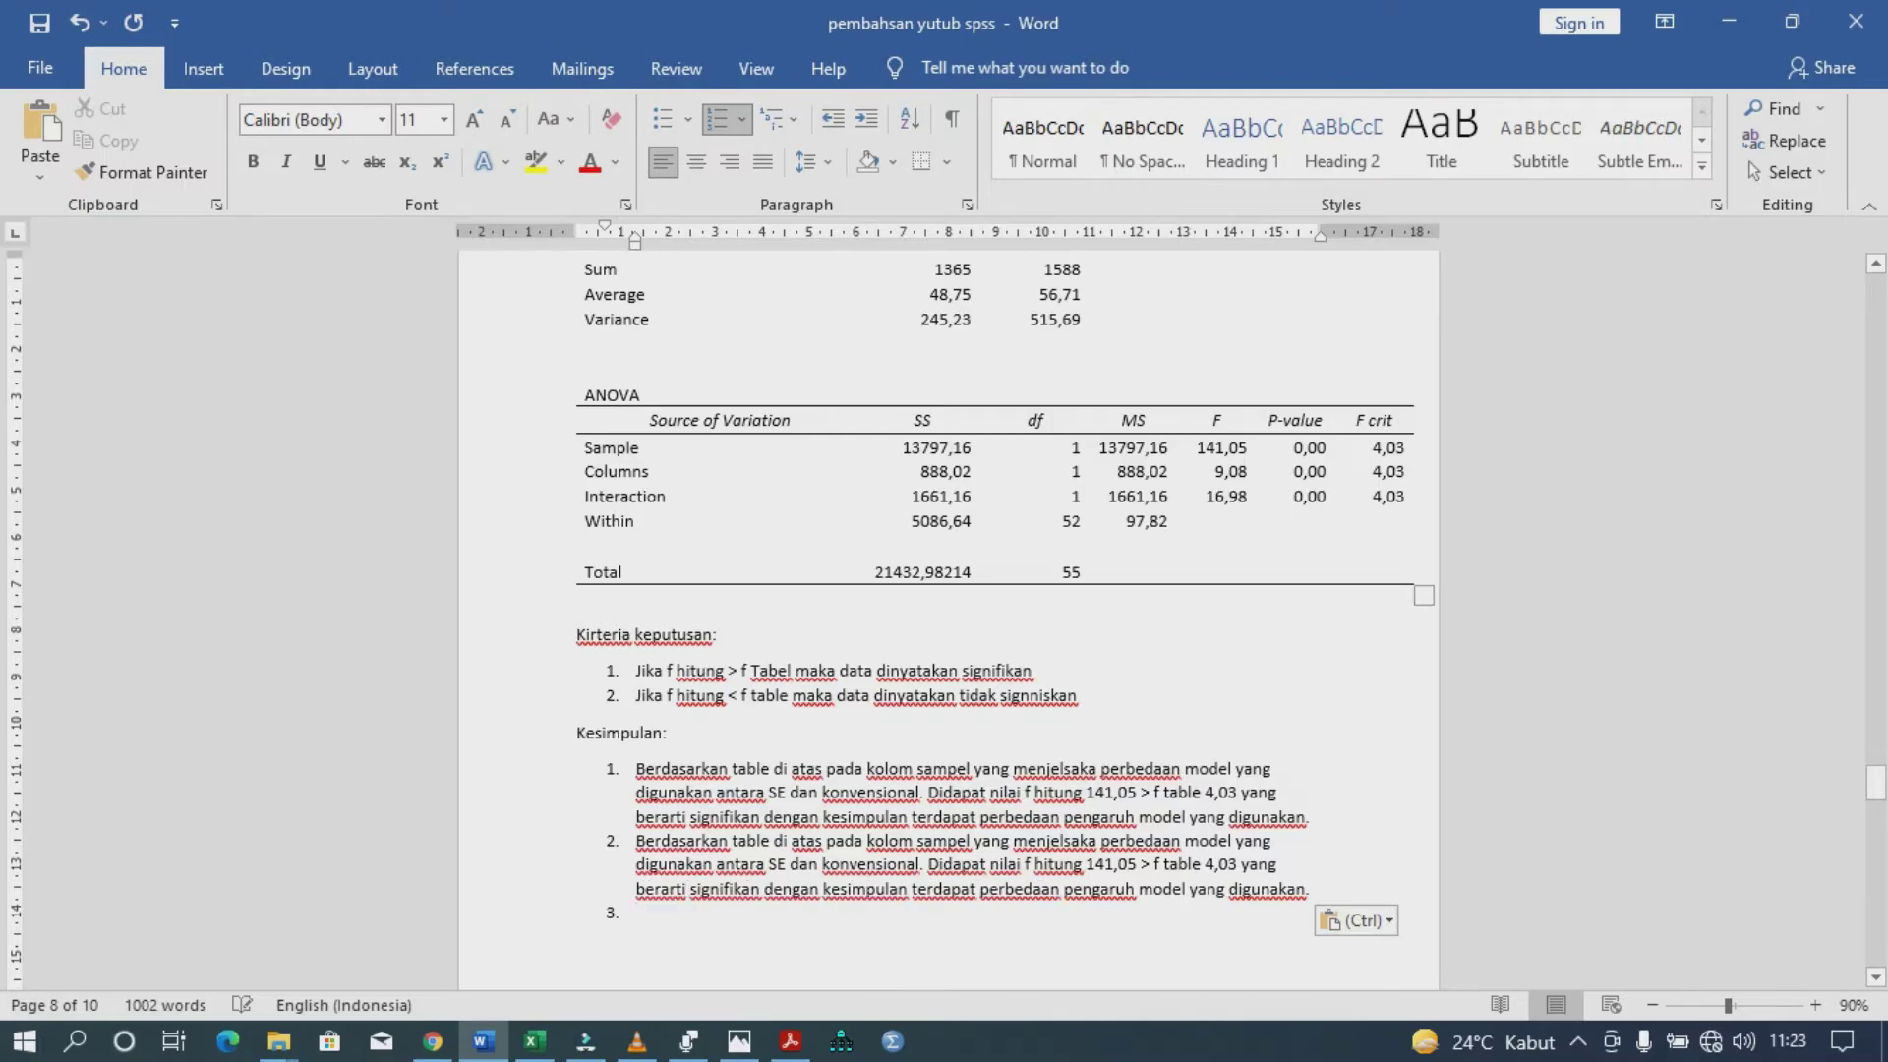
- Replace "sampel" in the second conclusion with "Columns" copied from the ANOVA table
drag(649, 473, 586, 473)
key(ctrl+c)
click(970, 843)
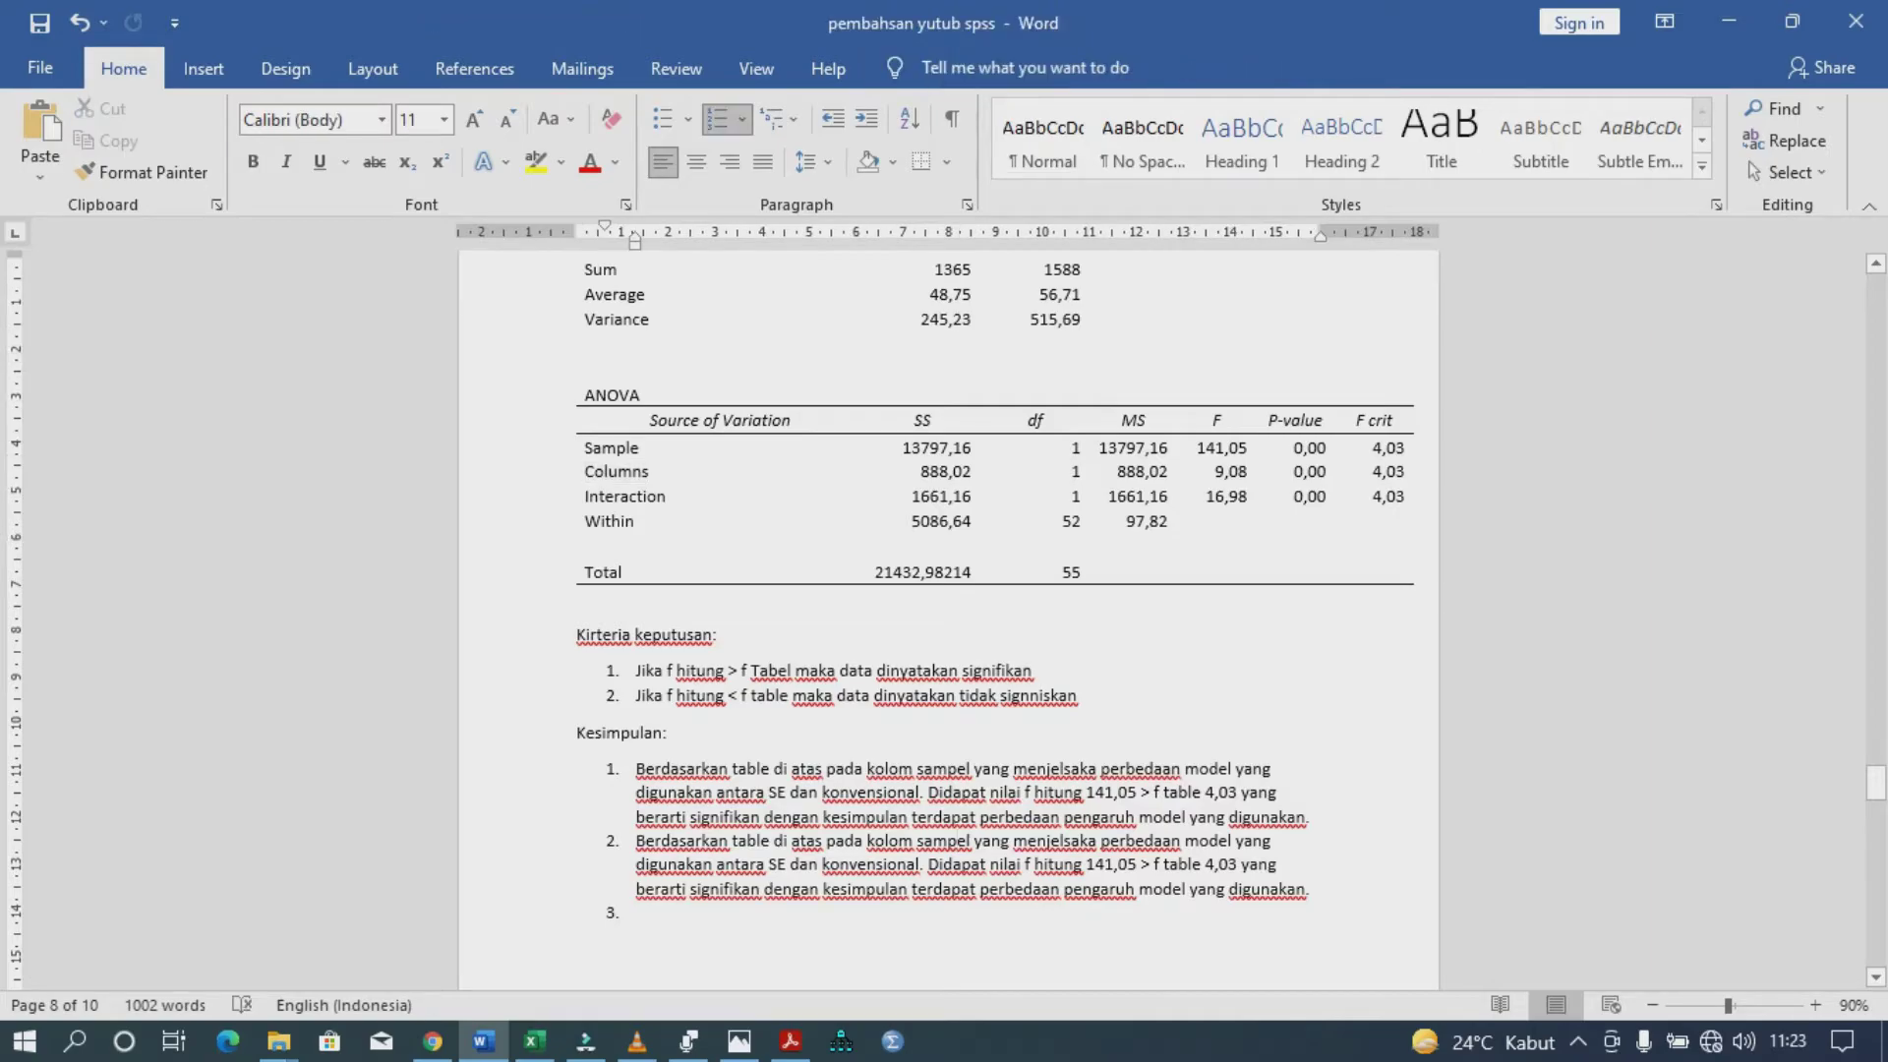
drag(957, 841, 919, 842)
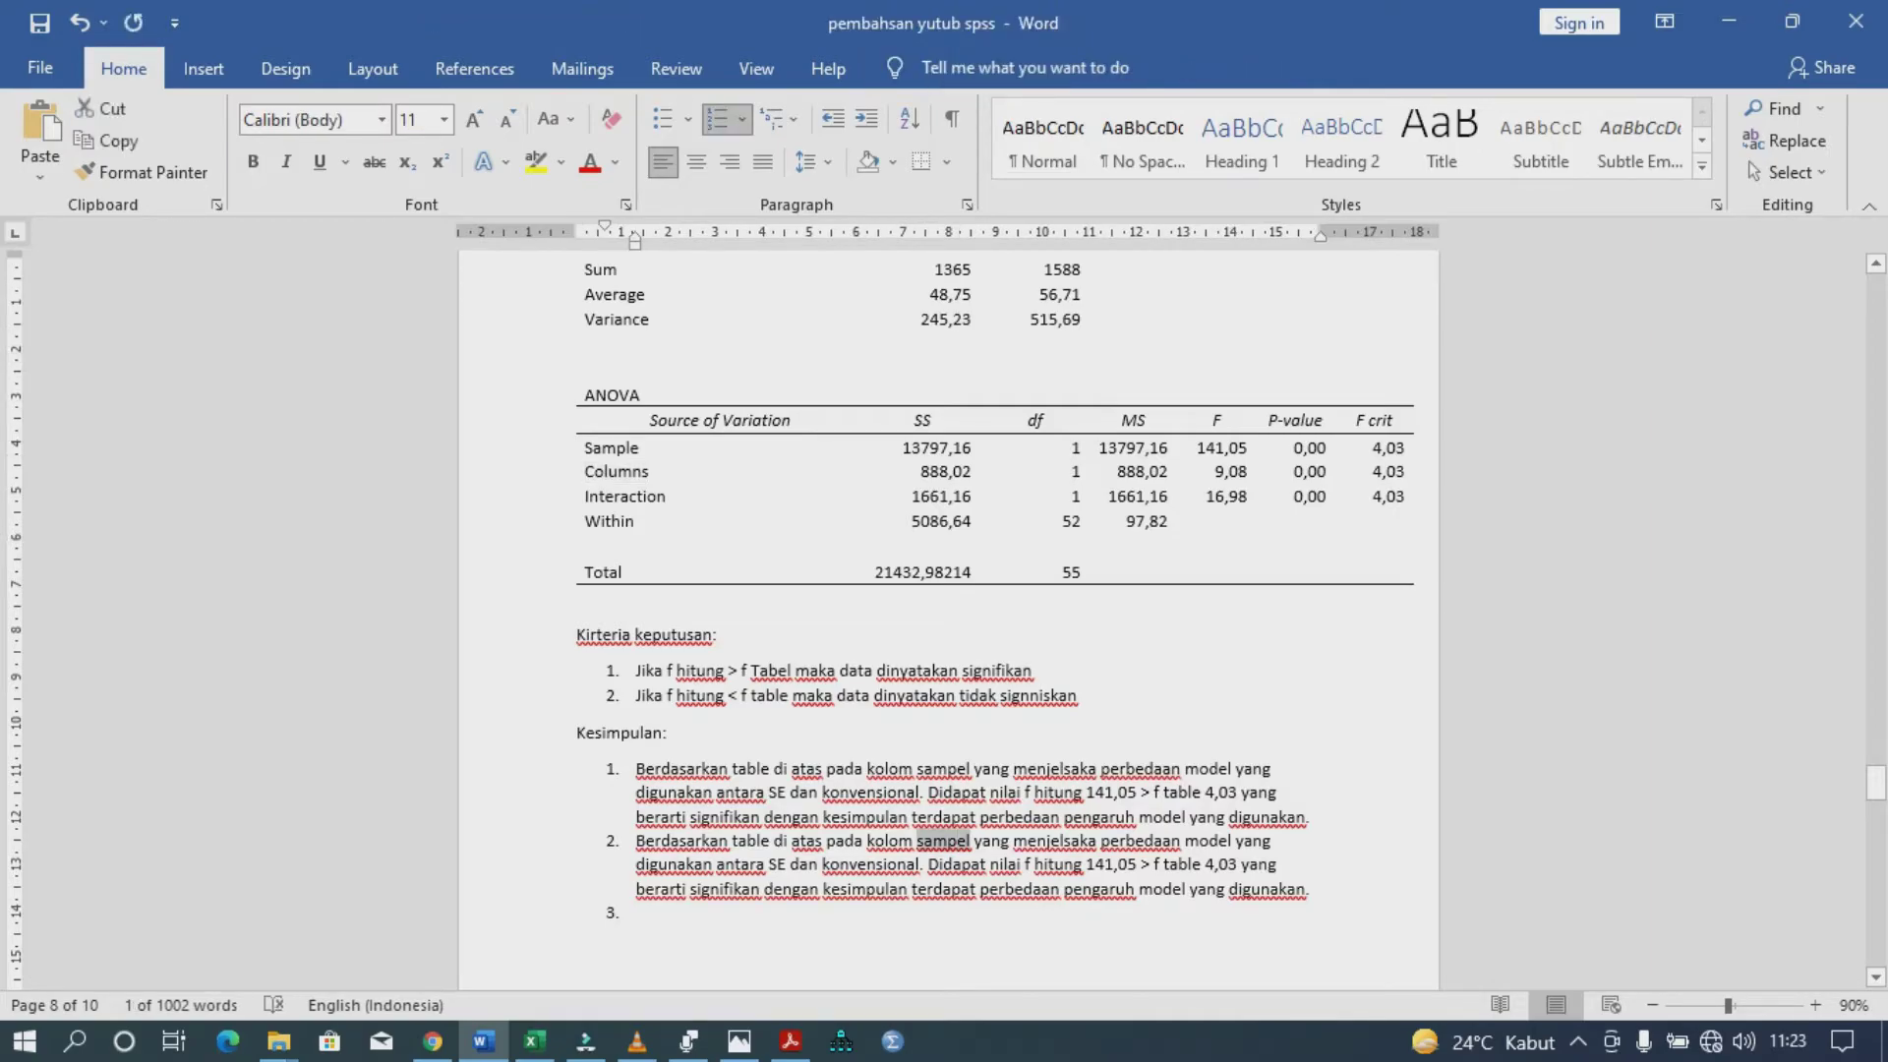
key(ctrl+v)
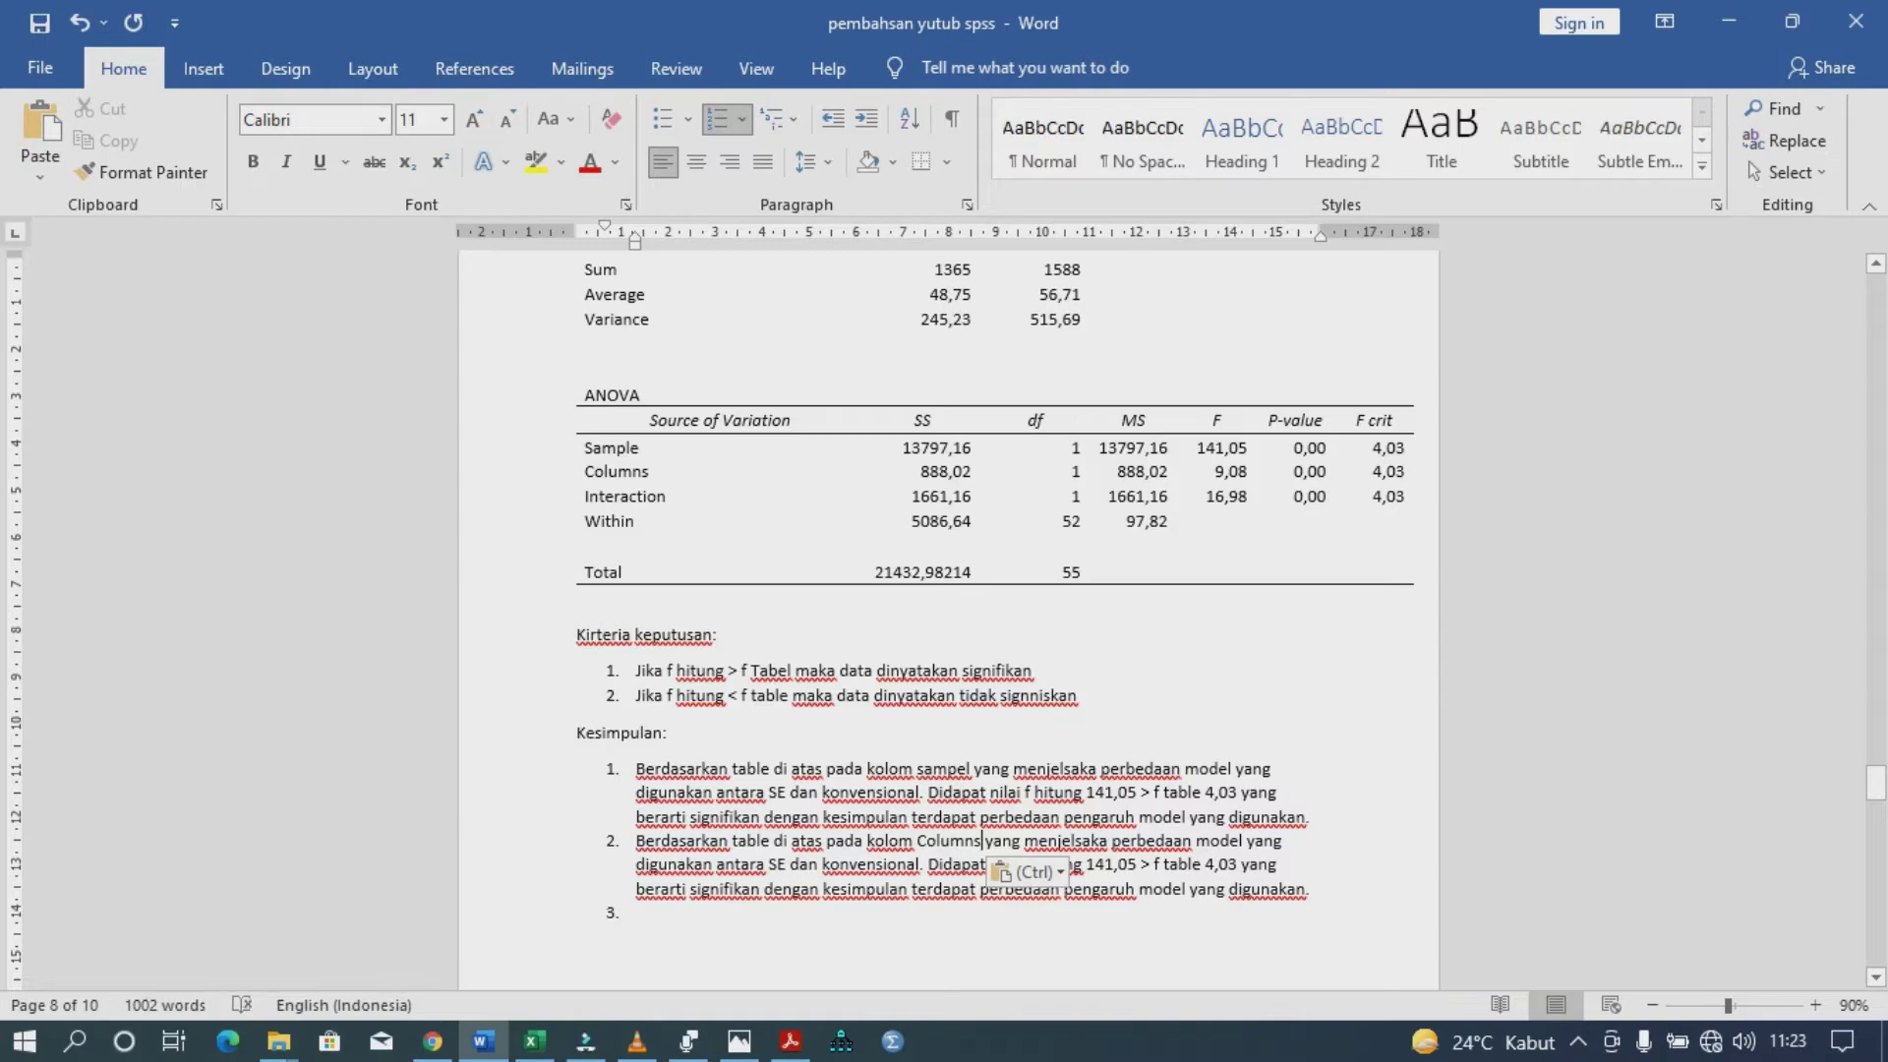
- Replace "model" after "perbedaan" in the second conclusion's first sentence with "varibel moderator"
drag(1242, 841, 1195, 842)
text(varibel mo)
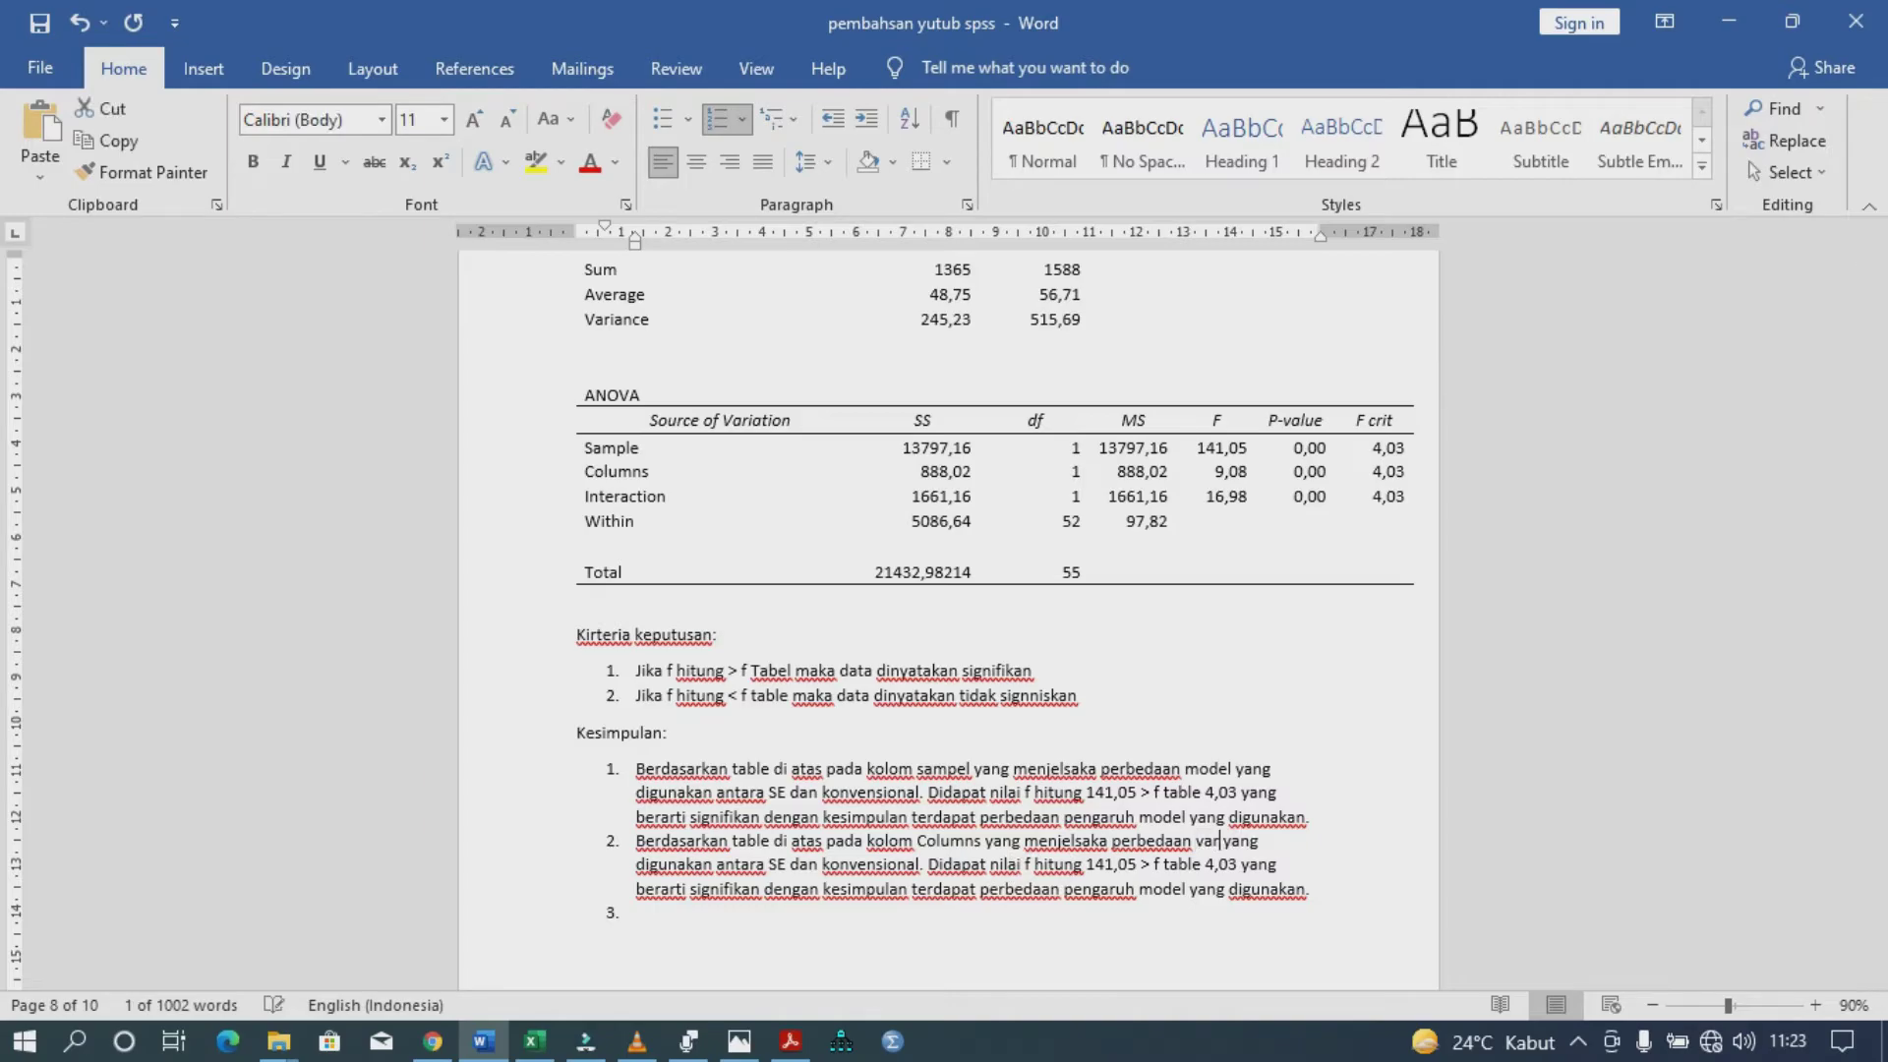
text(derator yang digunakan antara SE dan konvensional. Didapat nilai f hitung 141,05 > f)
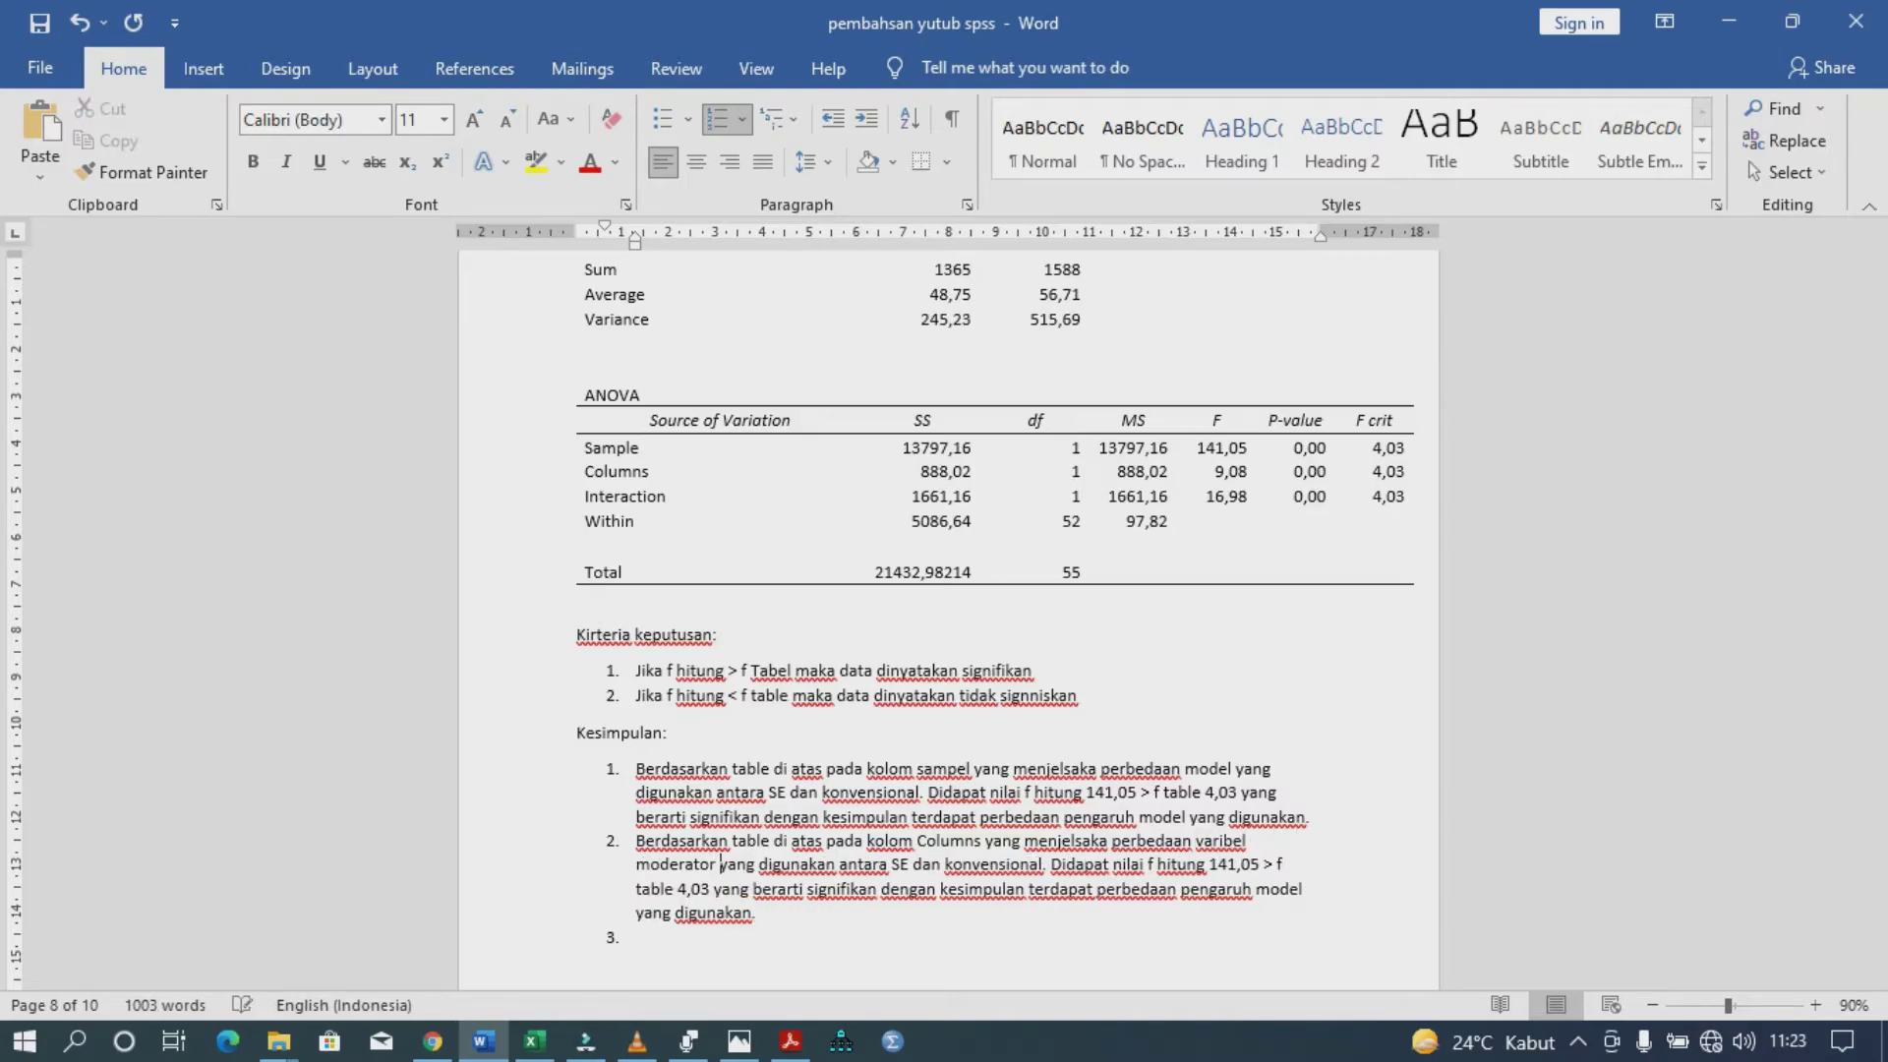
key(BackSpace)
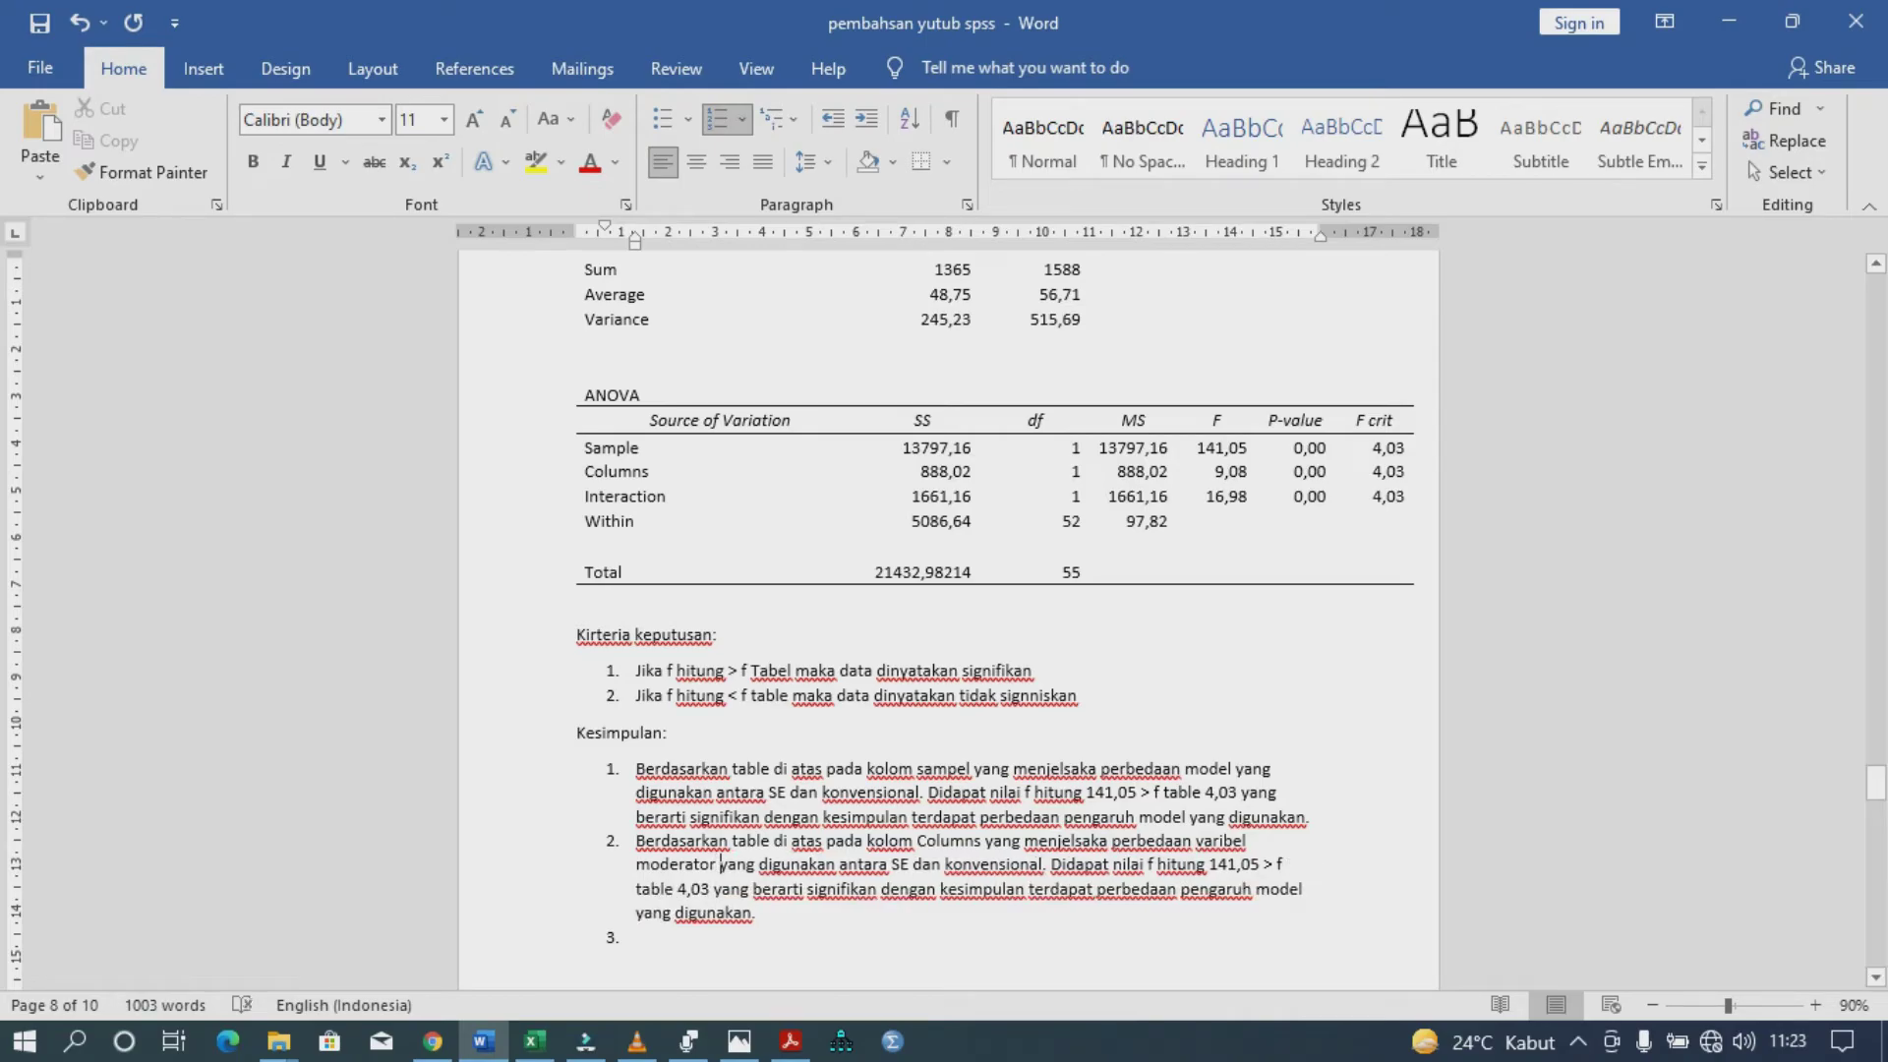
scroll(944, 607, down, 2)
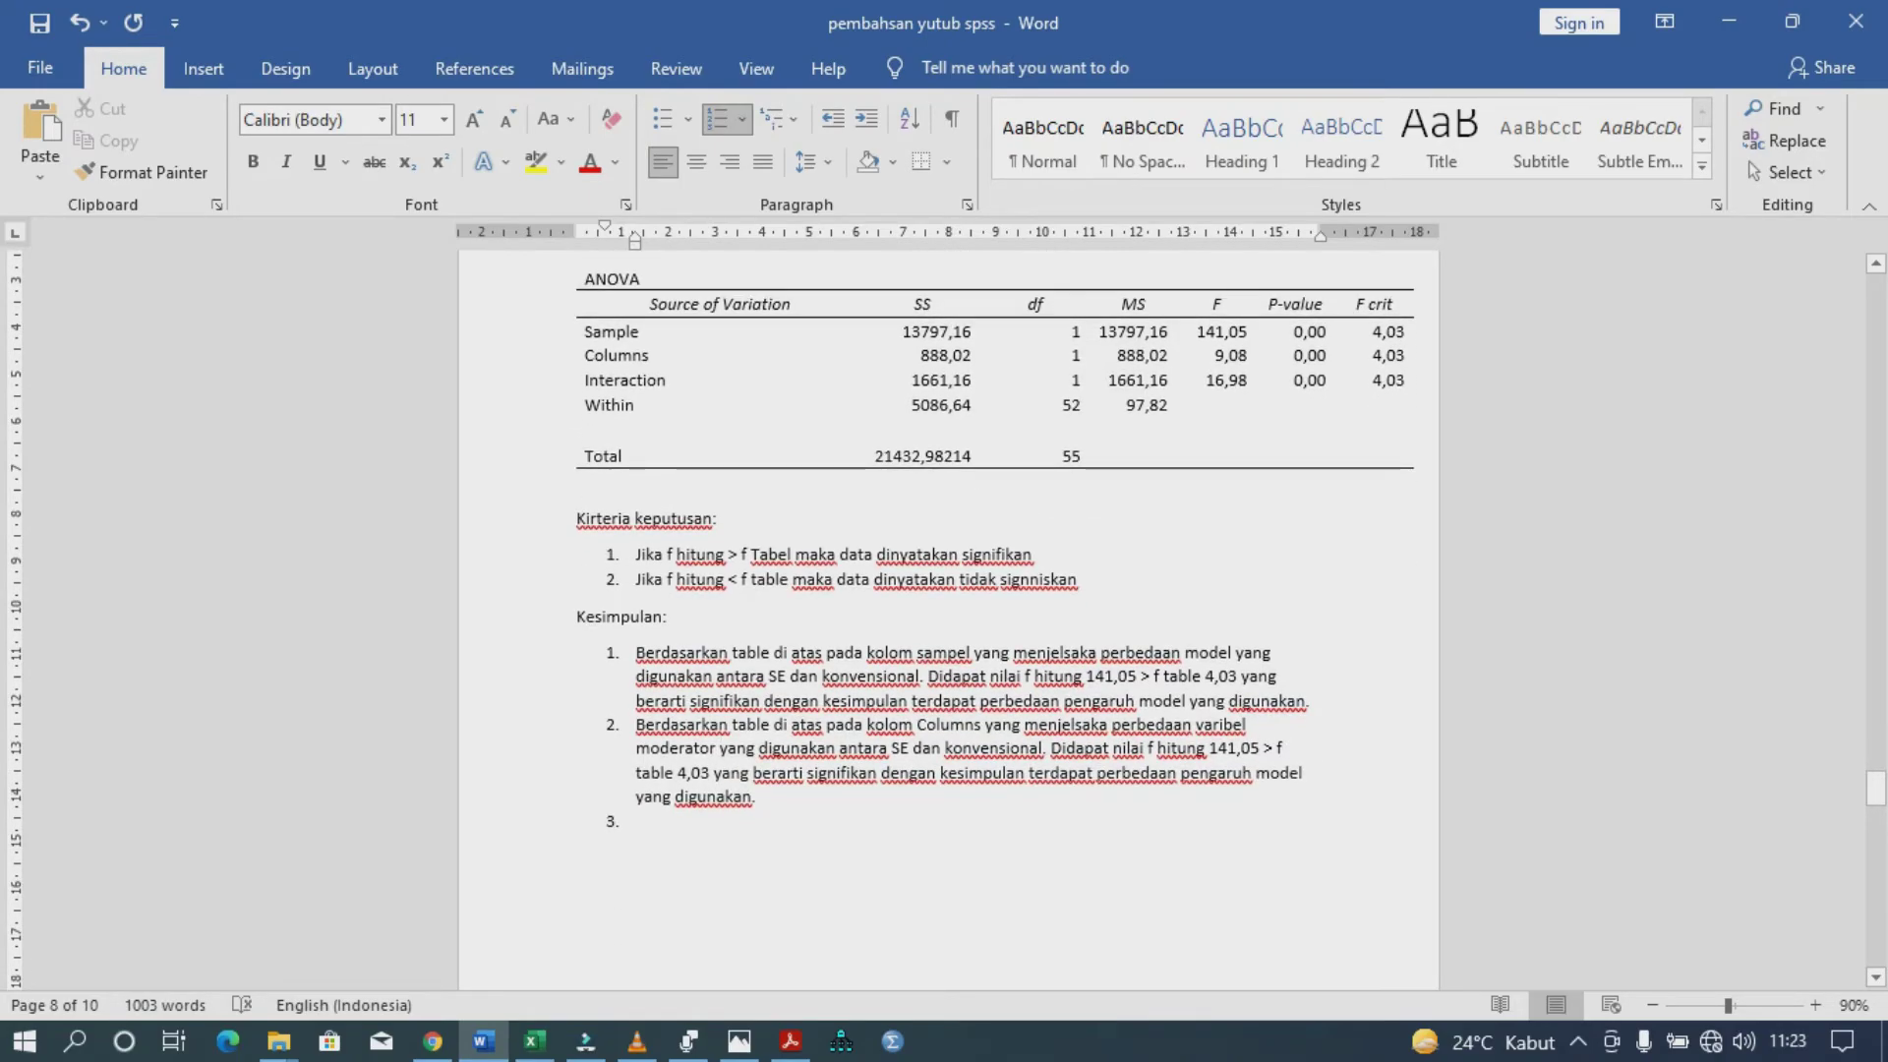
- Change the groups compared in the second conclusion's first sentence to "FMS tinggi dan FMS rendah"
double_click(946, 726)
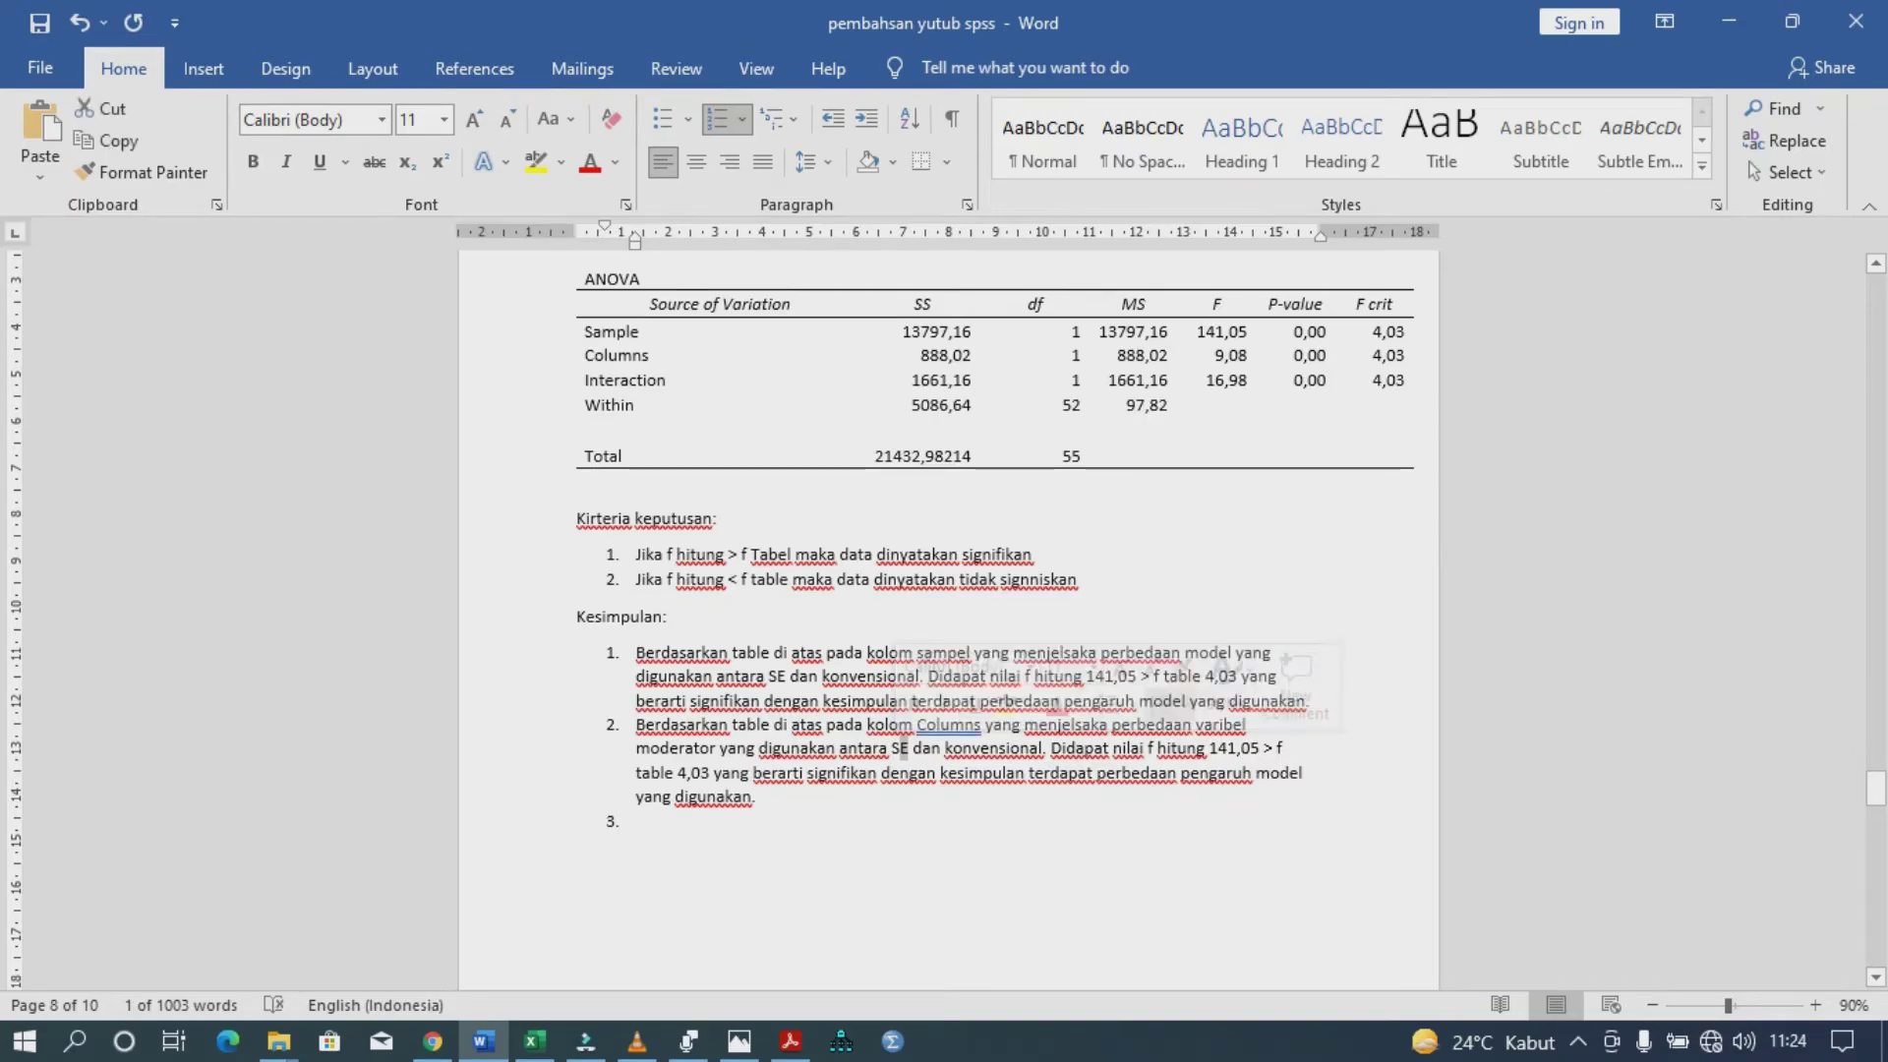
double_click(899, 748)
text(FMS )
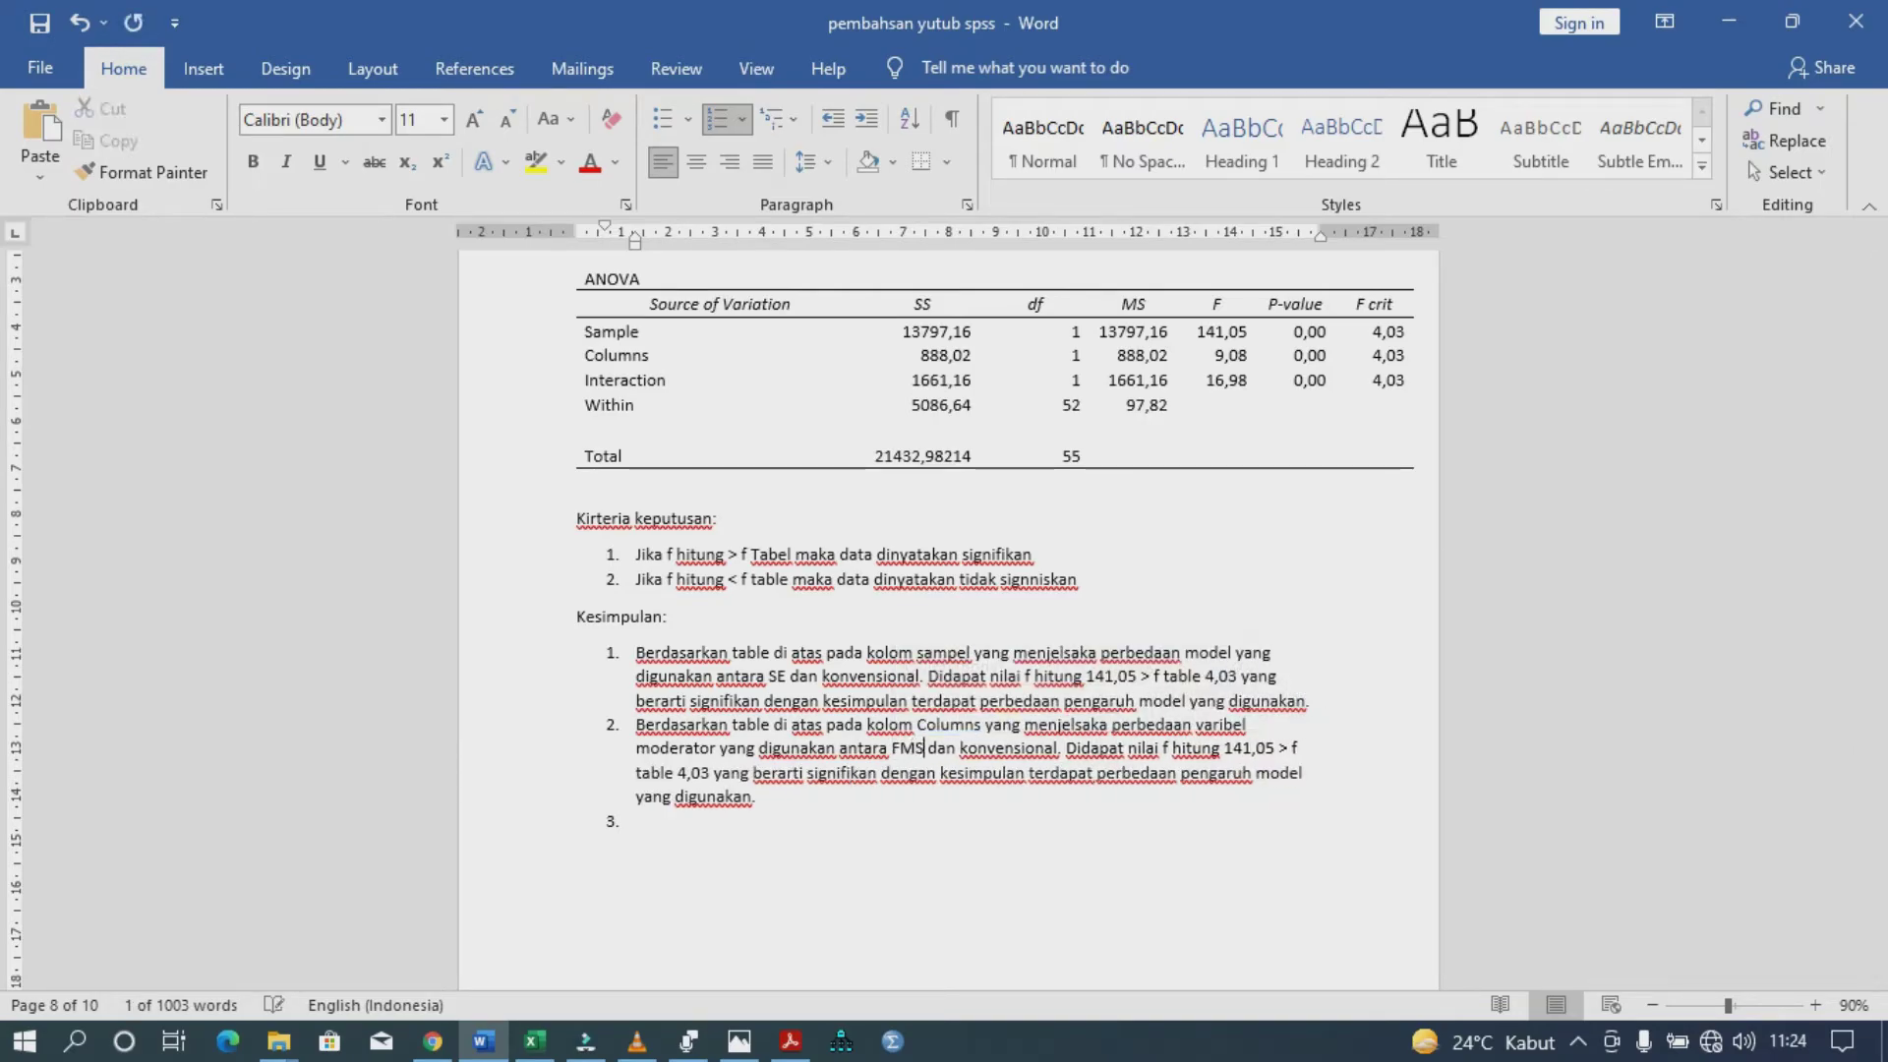
text(tin)
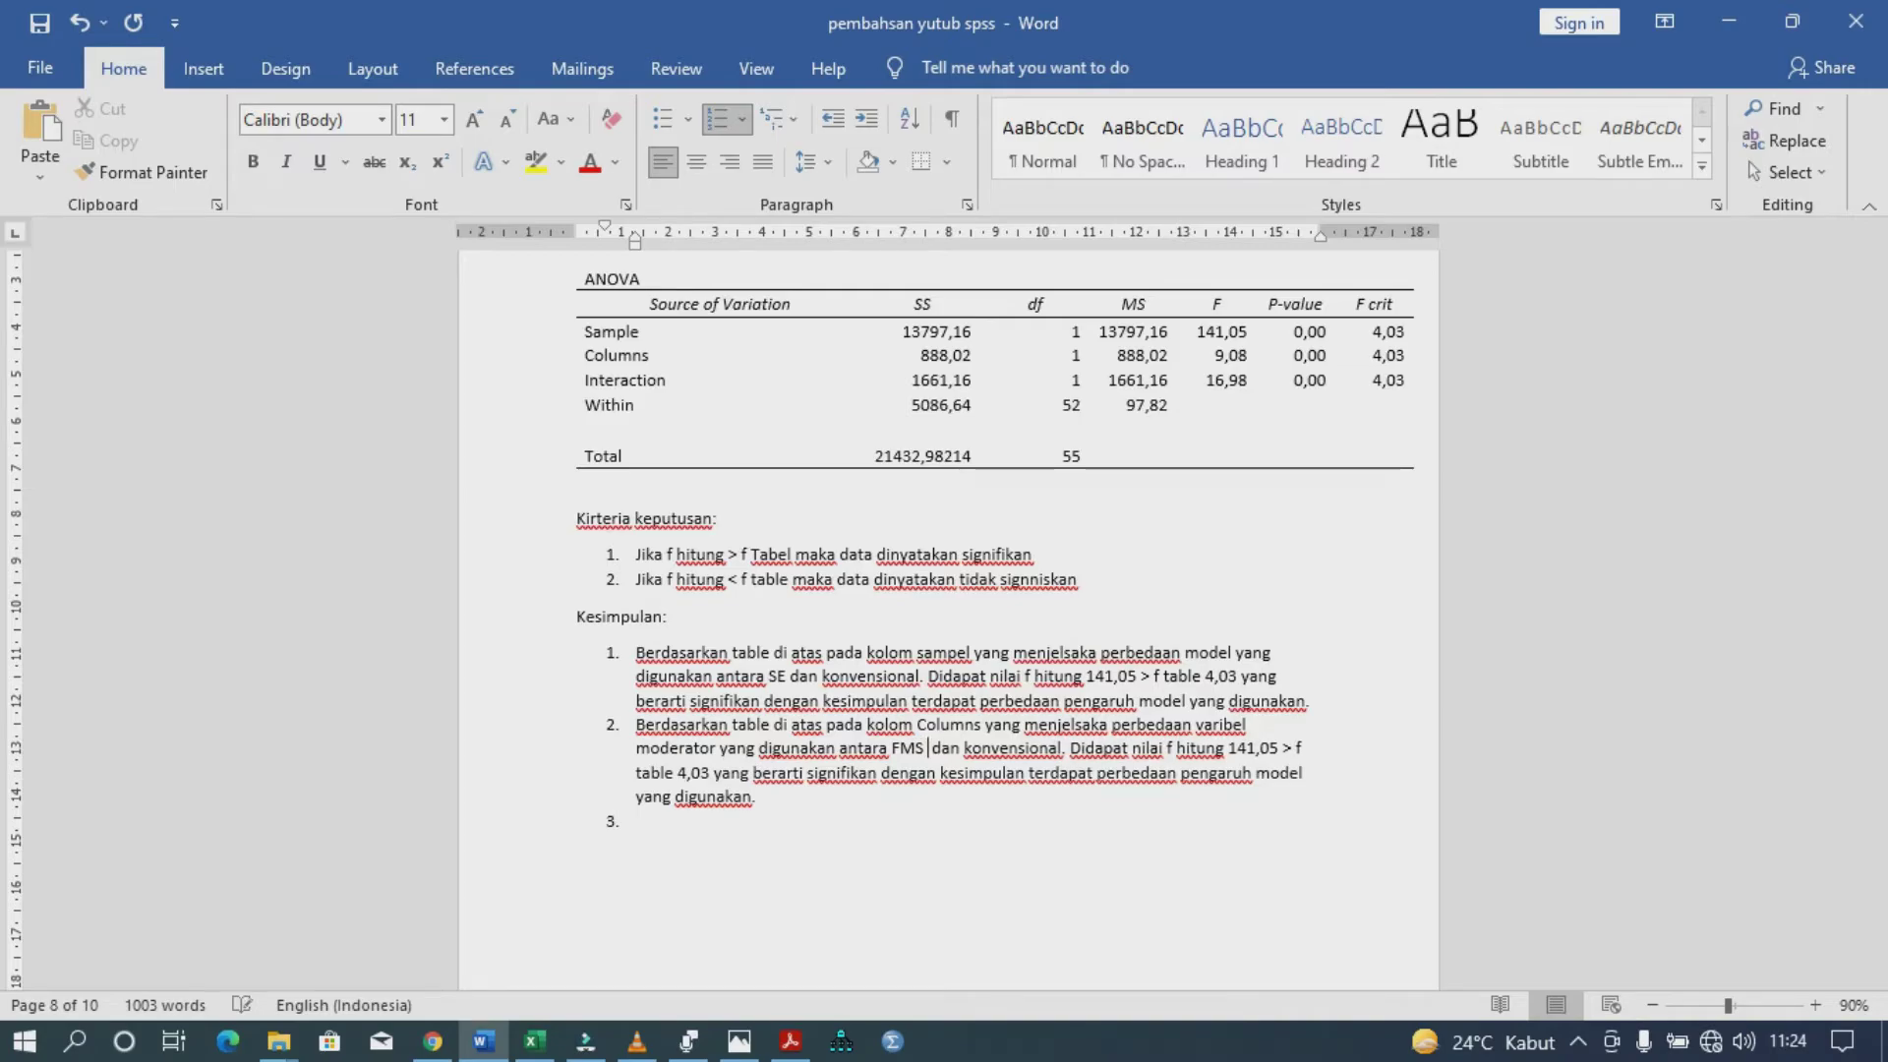
text(ggi)
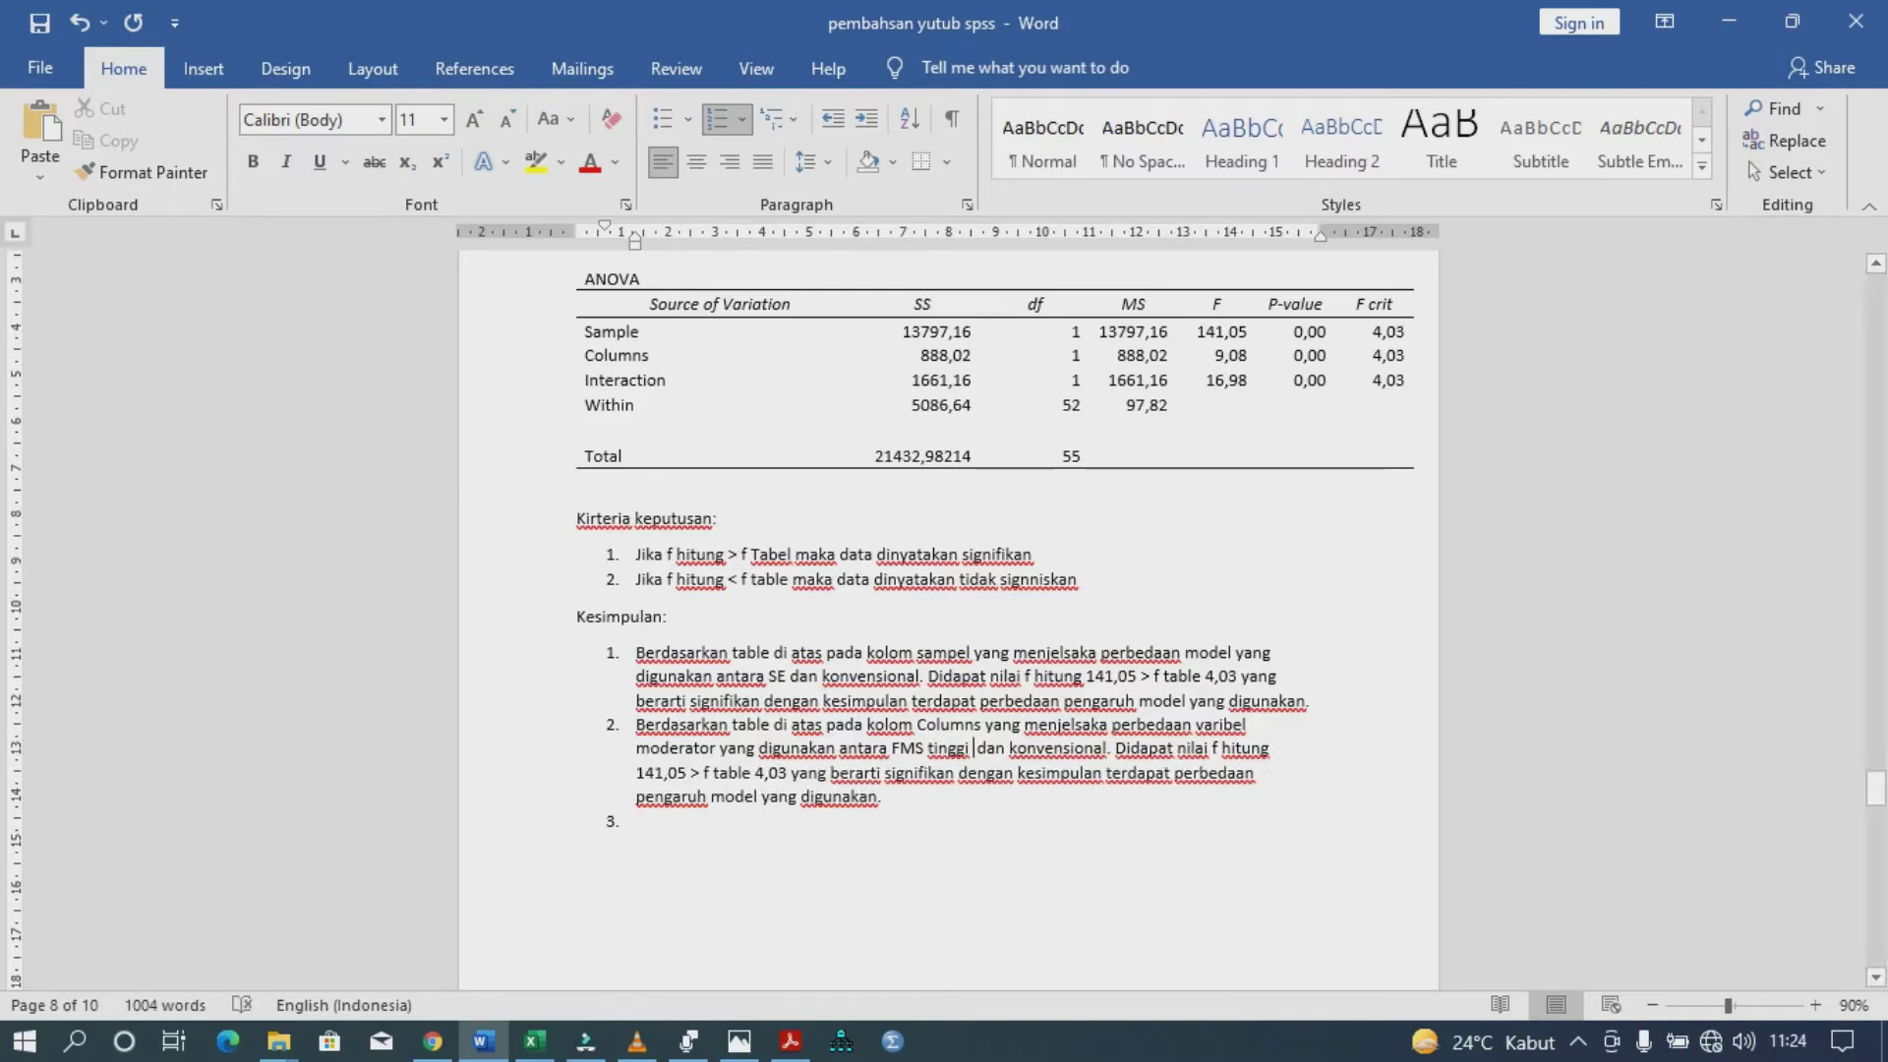
drag(1010, 748, 1111, 748)
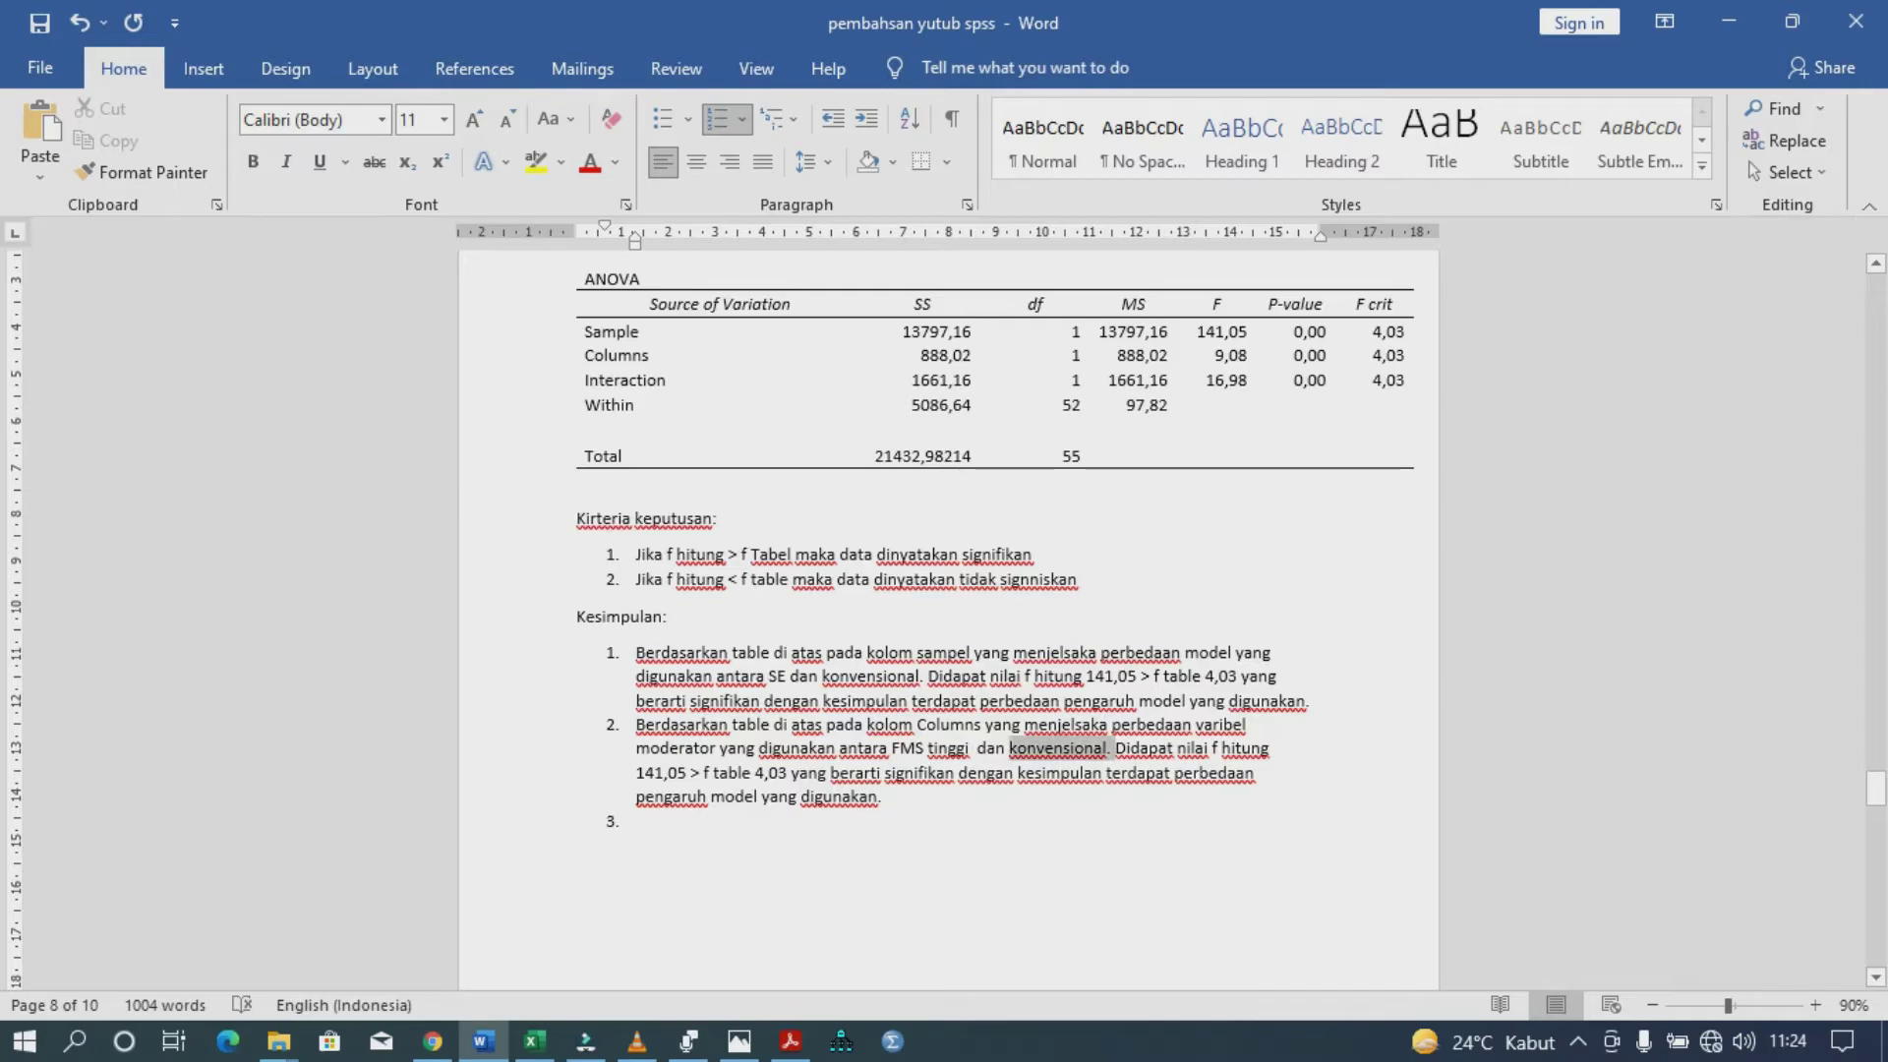
text(FMS ren)
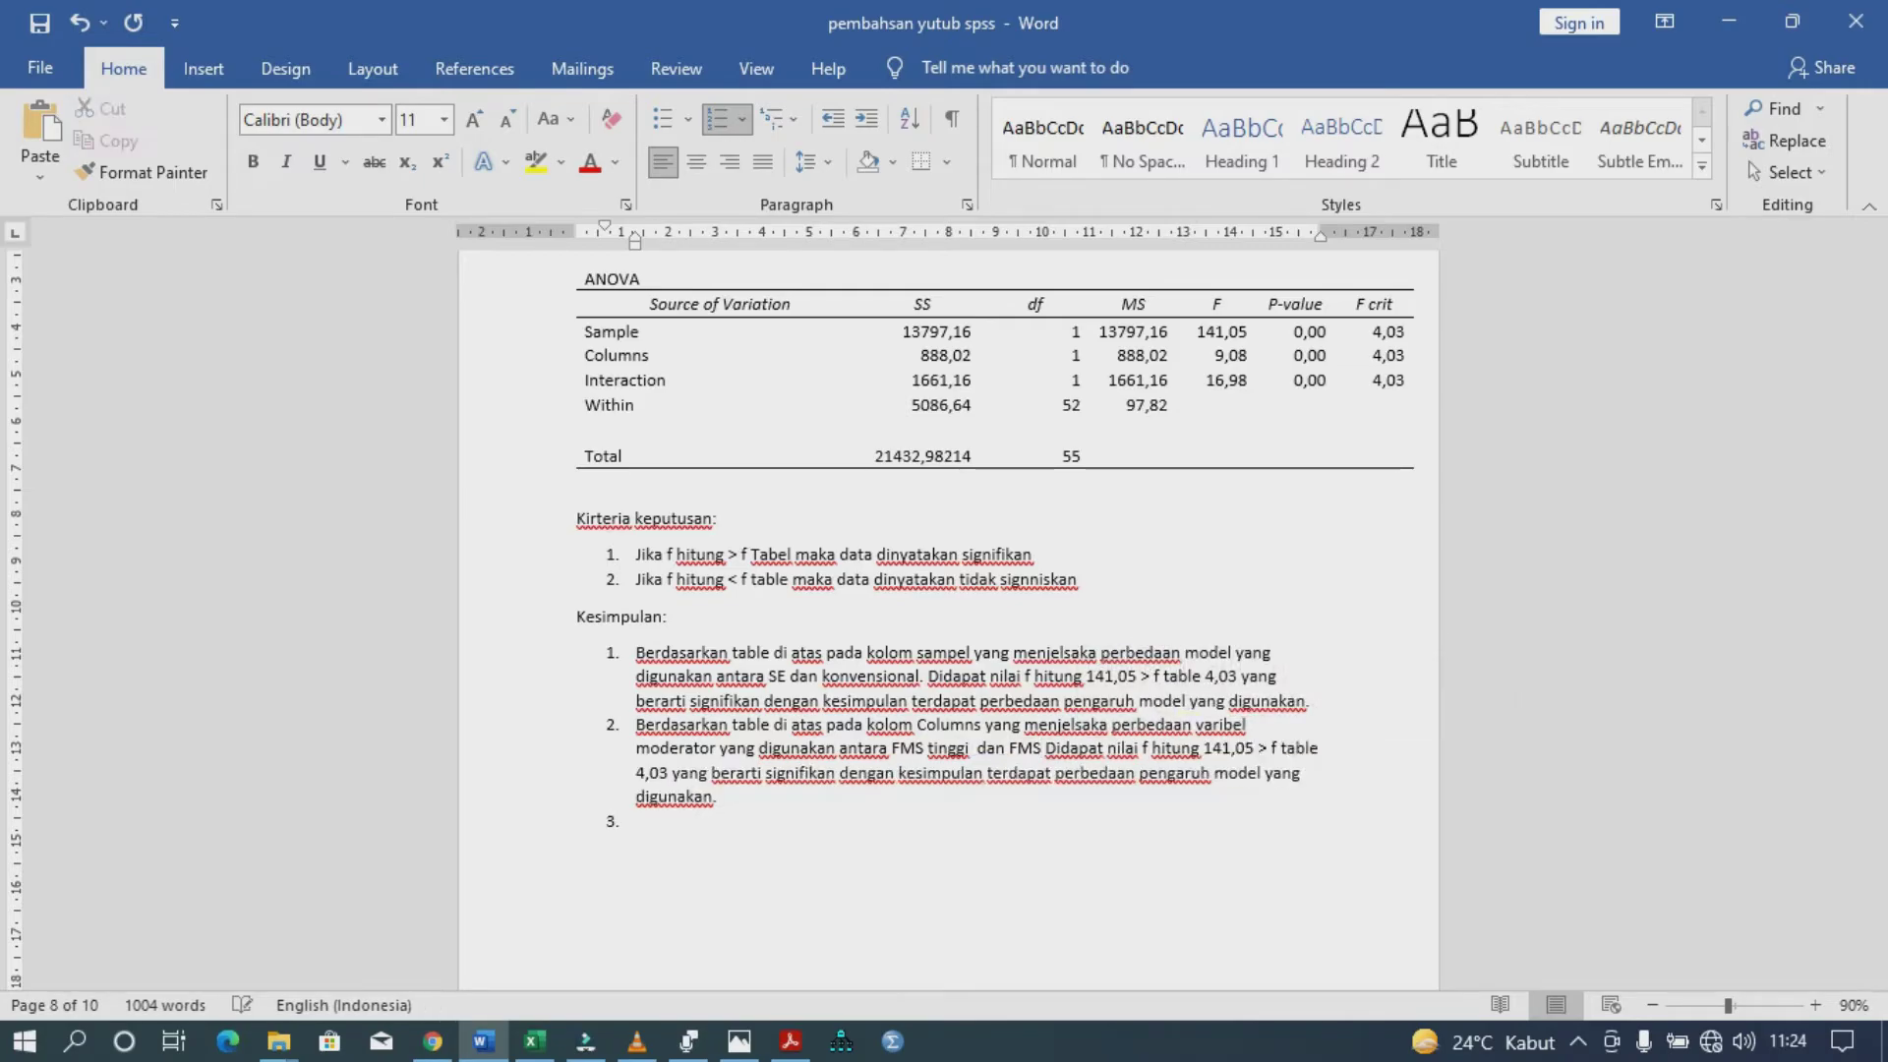
text(dah.)
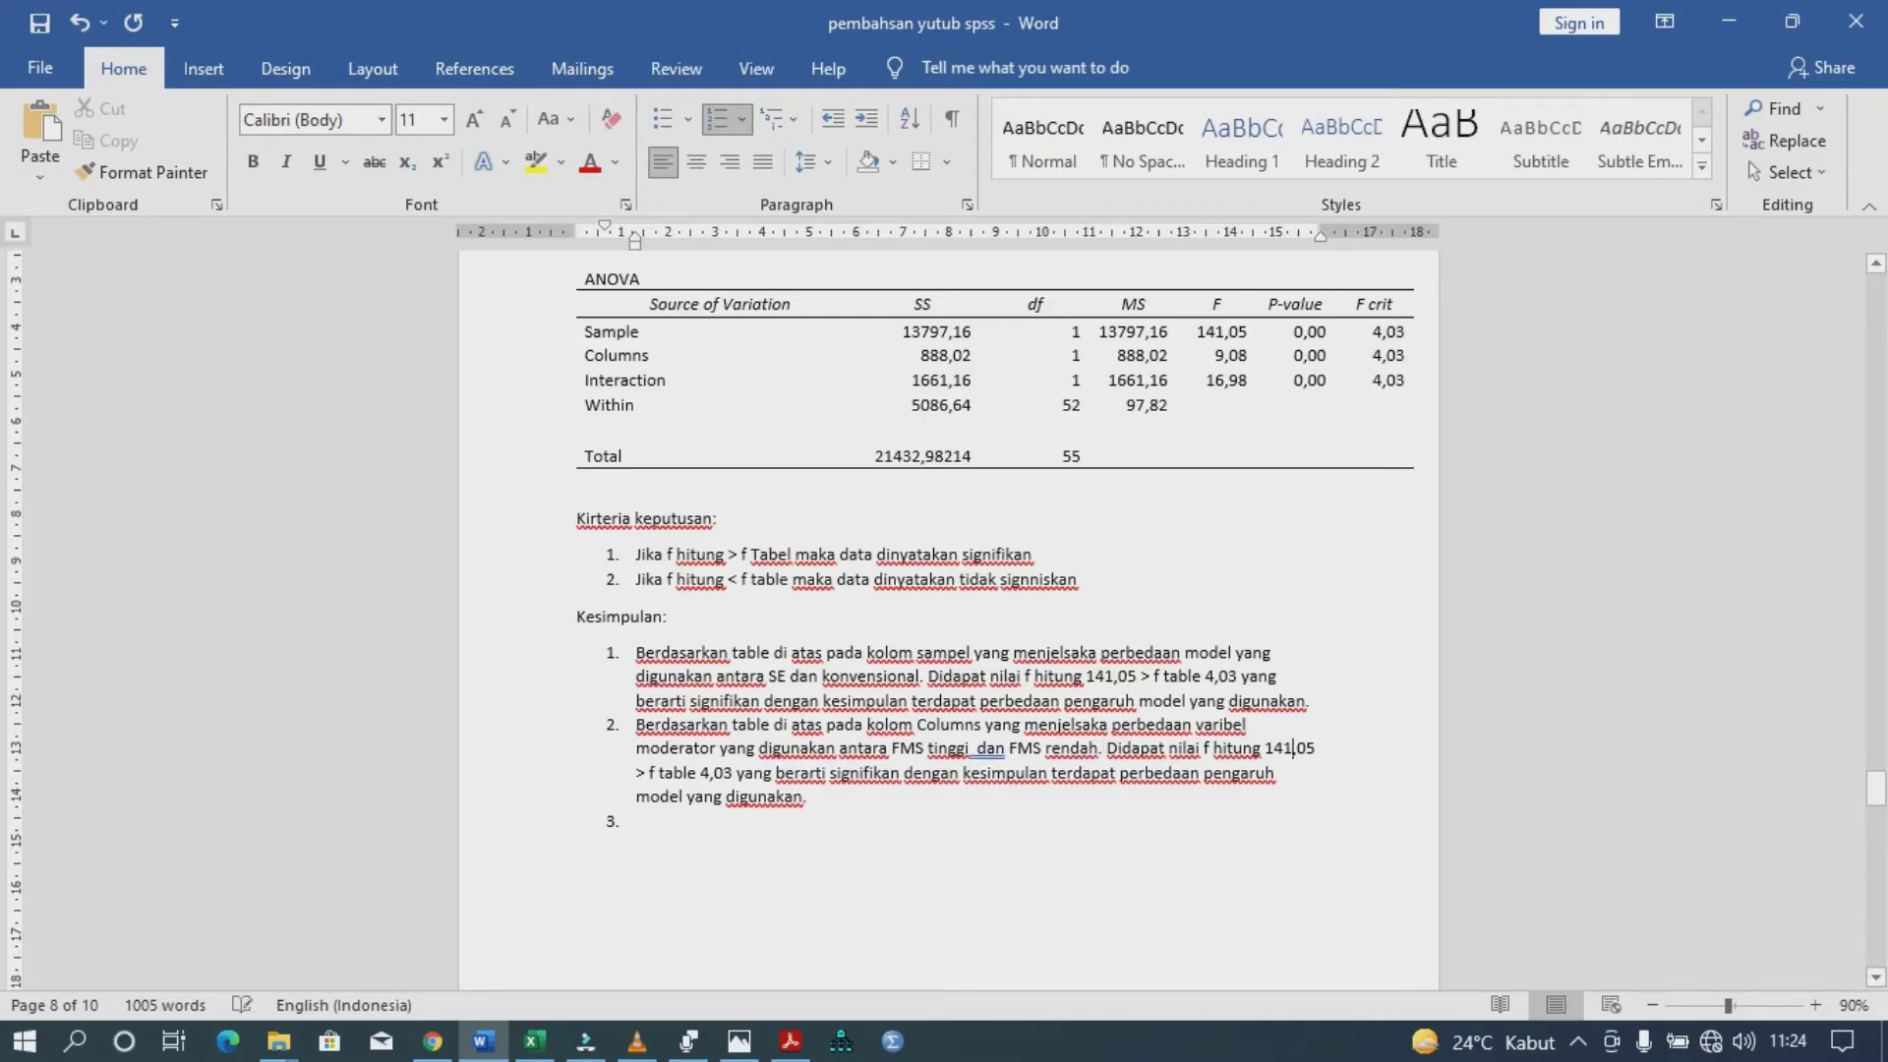
- Set the second conclusion's f hitung value to 9,08 and replace "model" with "FMS" in its closing phrase
key(ctrl+Right)
key(ctrl+Right)
key(ctrl+Right)
key(ctrl+Right)
key(Delete)
key(Delete)
key(Delete)
key(Right)
key(Right)
key(BackSpace)
key(BackSpace)
text(,08)
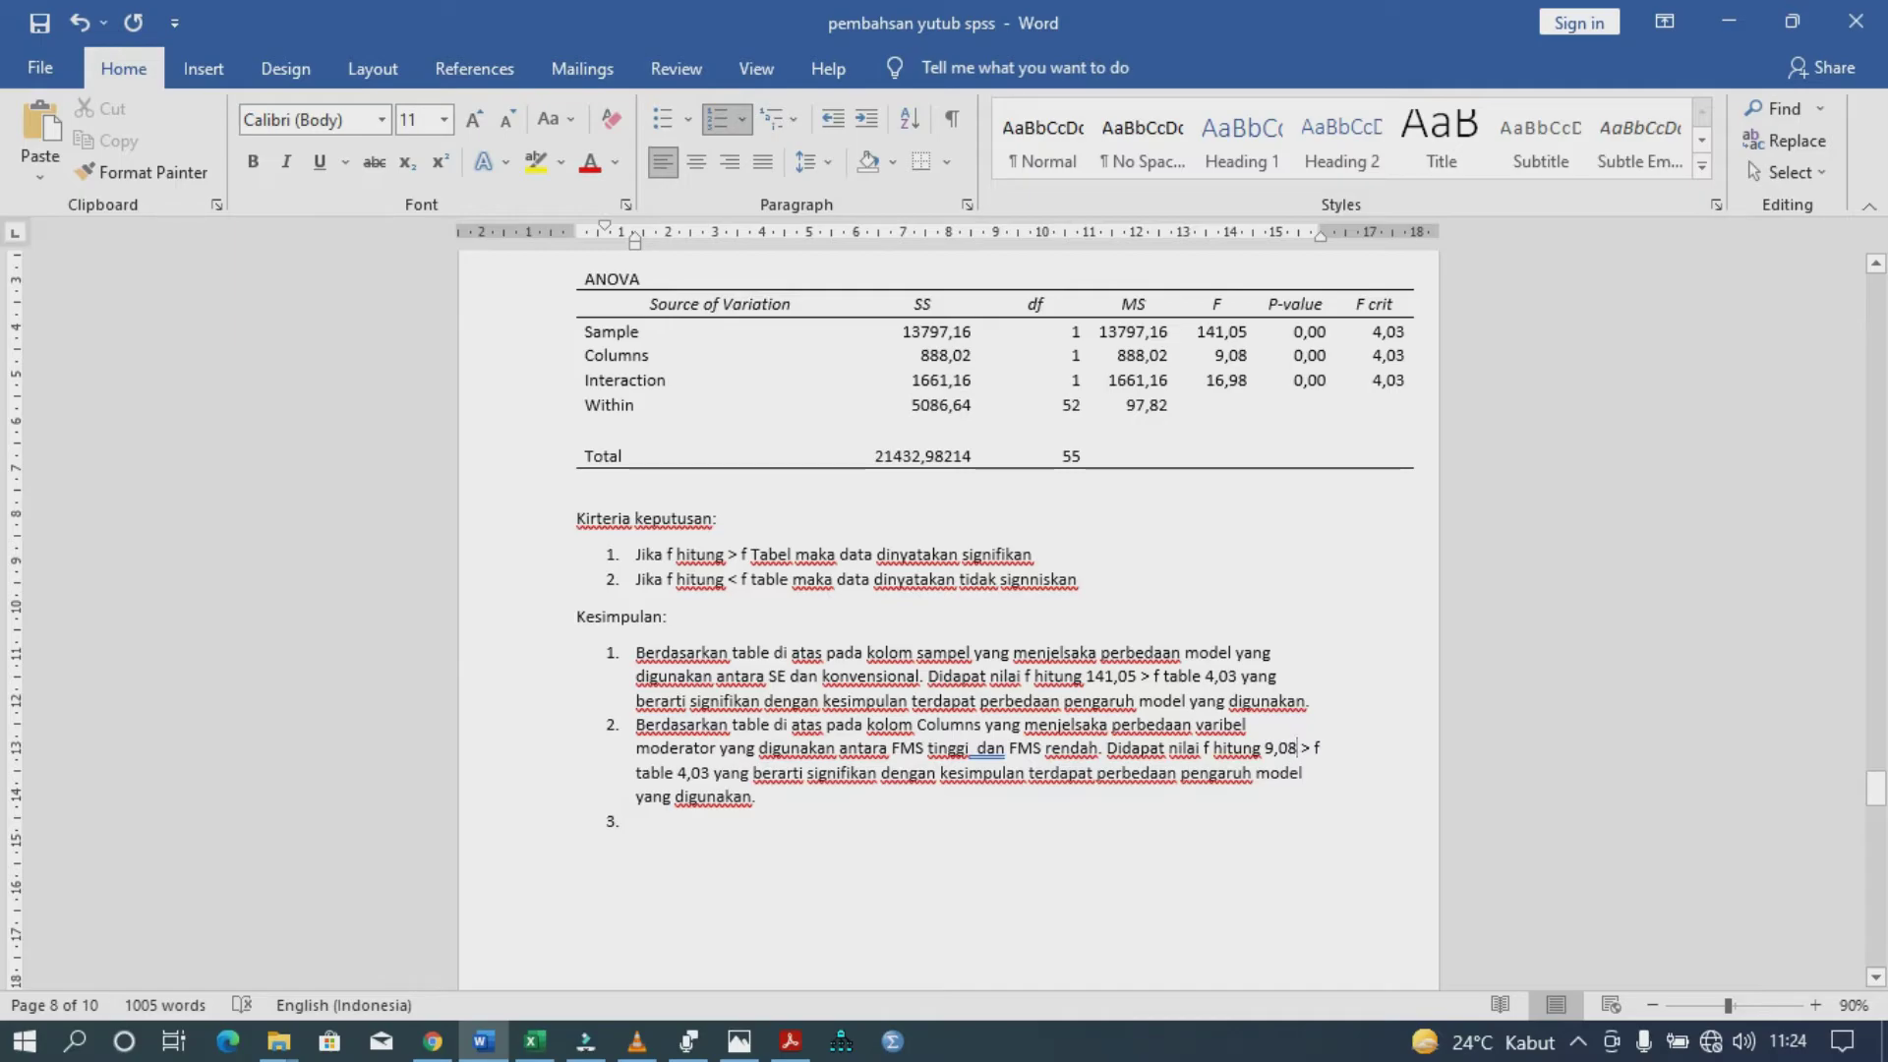
drag(1304, 773, 1255, 772)
text(FMS)
- Duplicate the second conclusion as the third item and end the numbered list after it
key(shift+Up)
key(shift+Up)
key(shift+Up)
key(shift+Up)
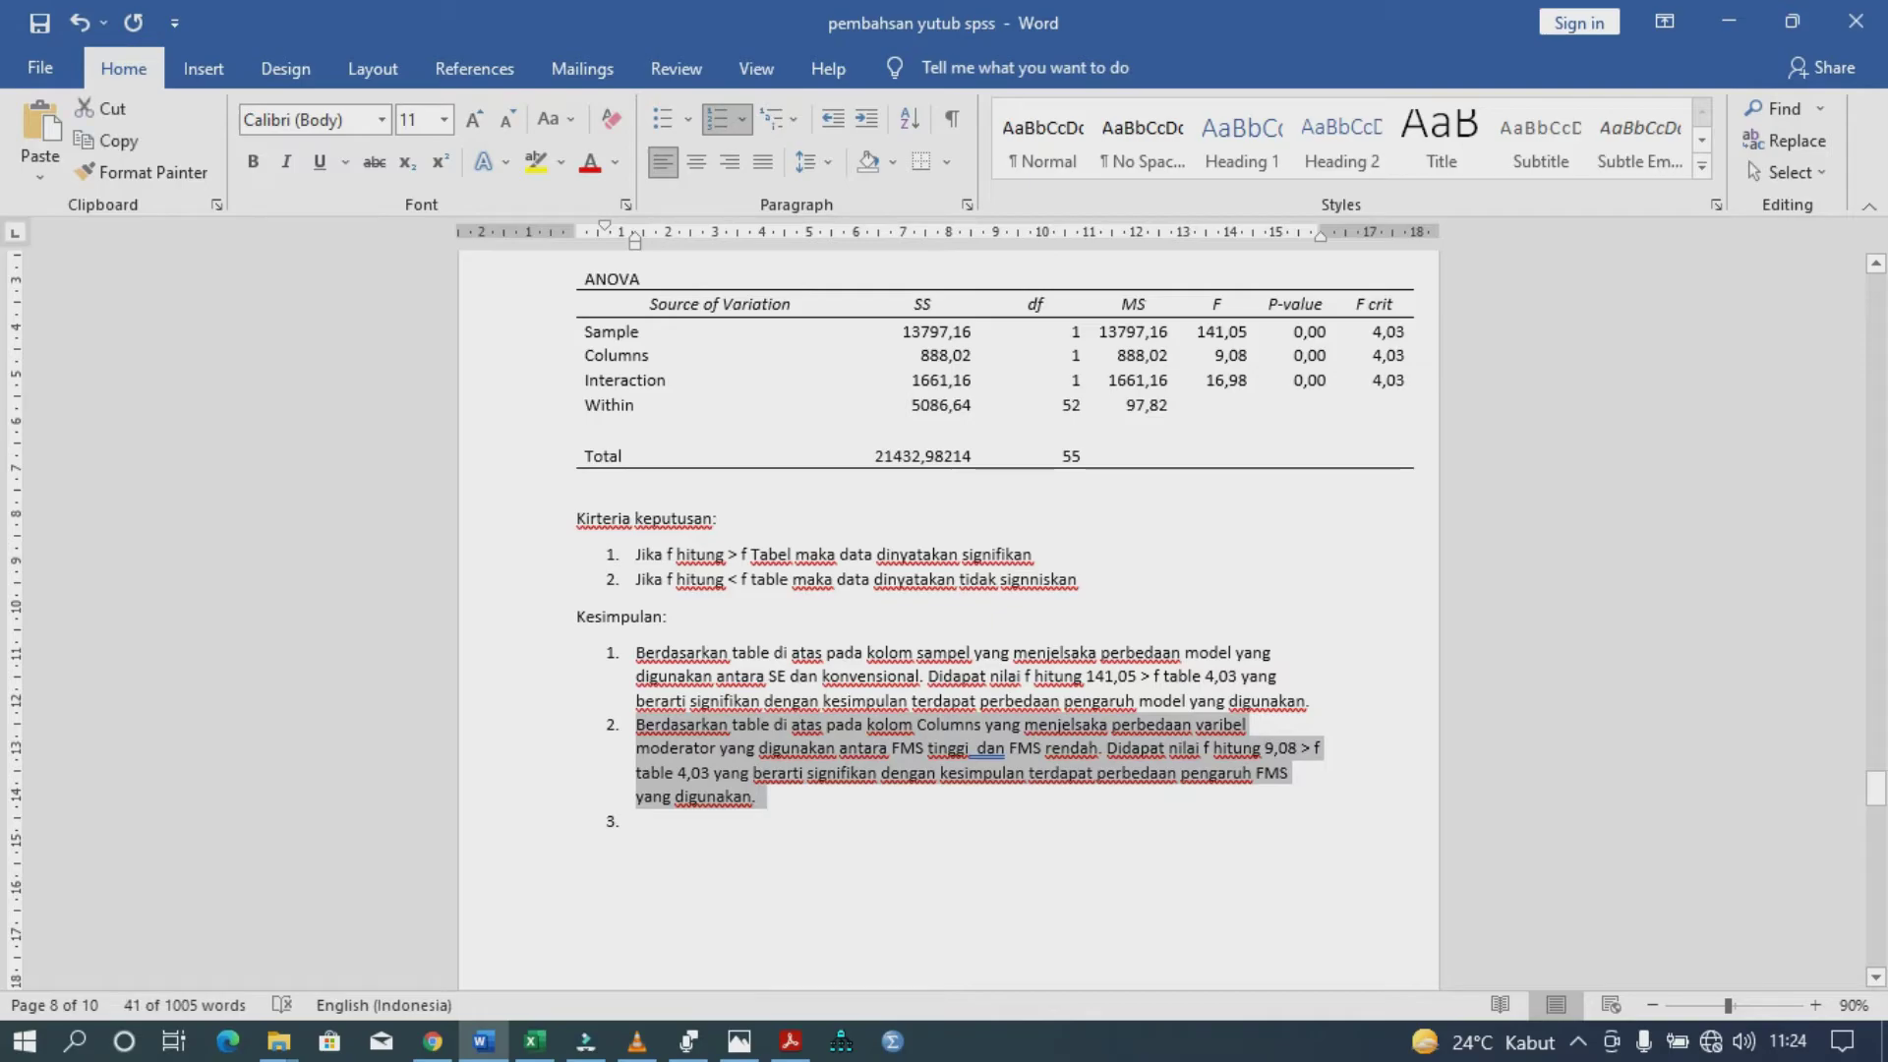
key(ctrl+c)
key(Down)
key(ctrl+v)
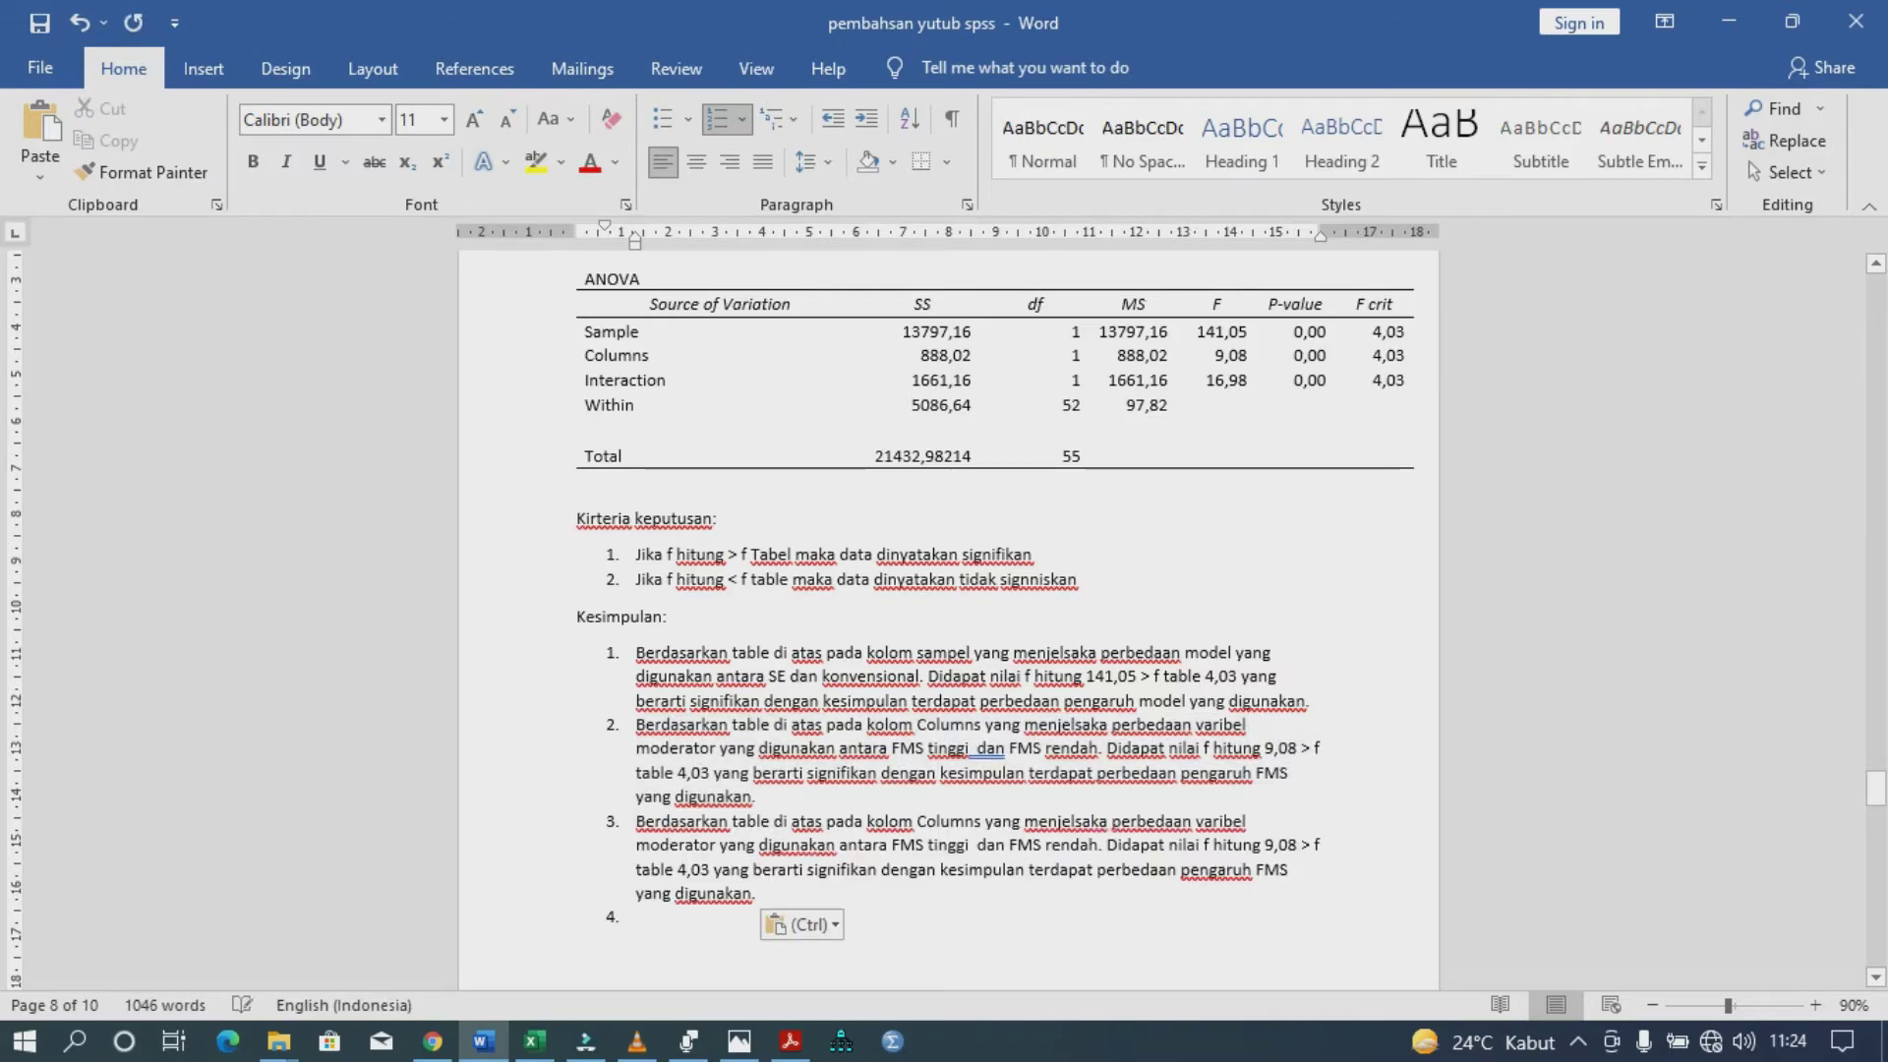
key(Return)
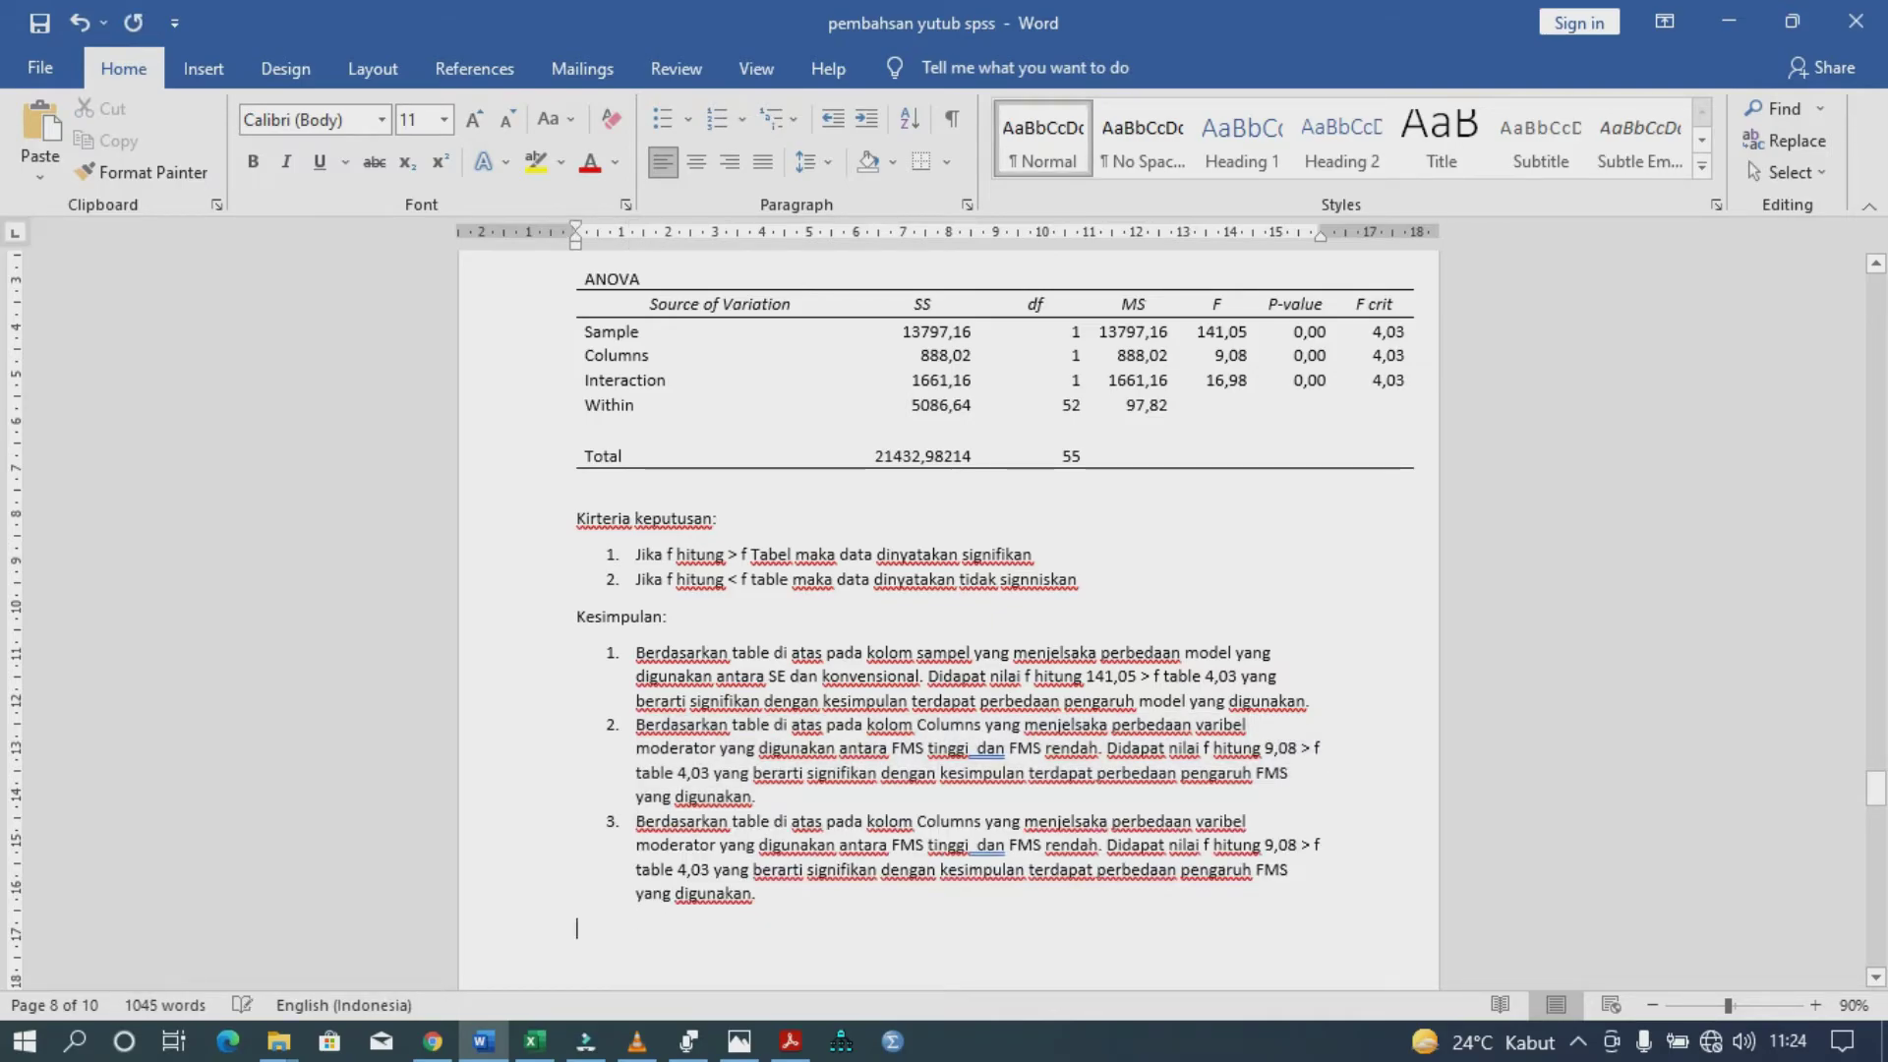
- Replace "Columns" in the third conclusion with "Interaction" copied from the ANOVA table
drag(668, 380, 584, 381)
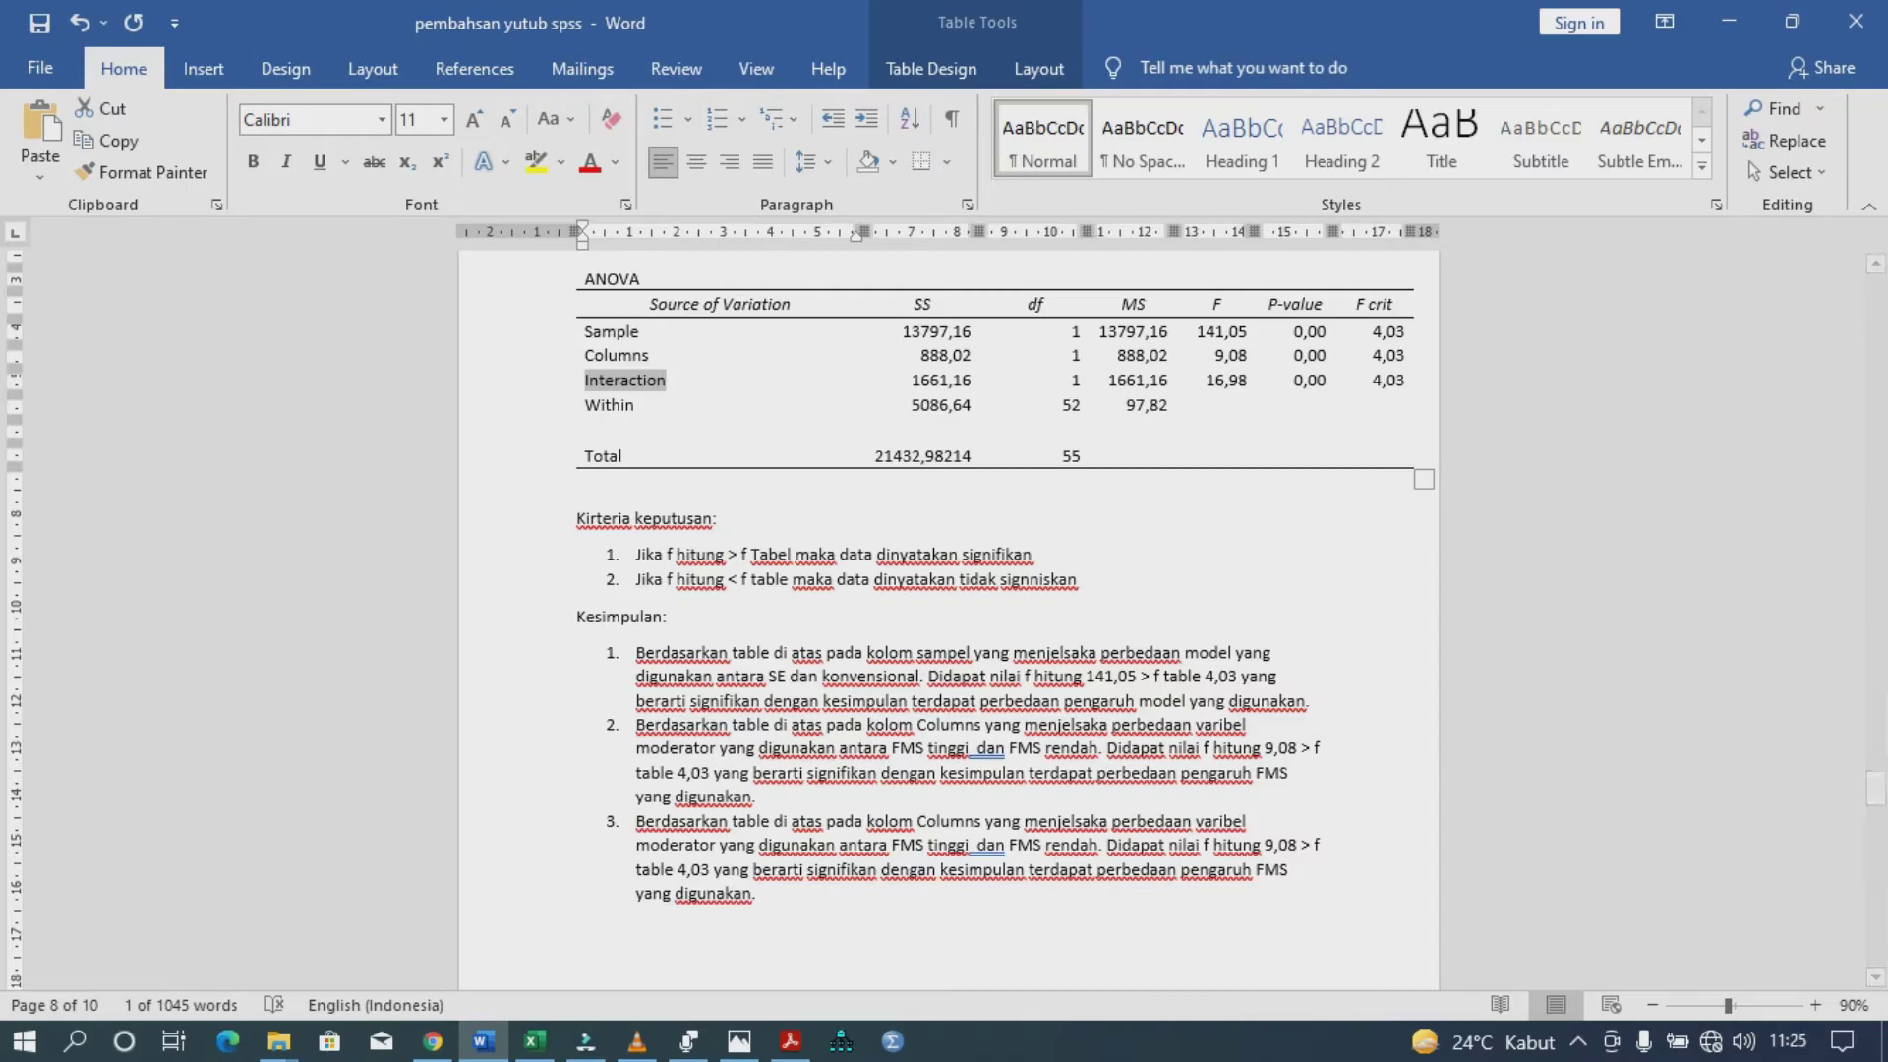
drag(985, 822, 916, 821)
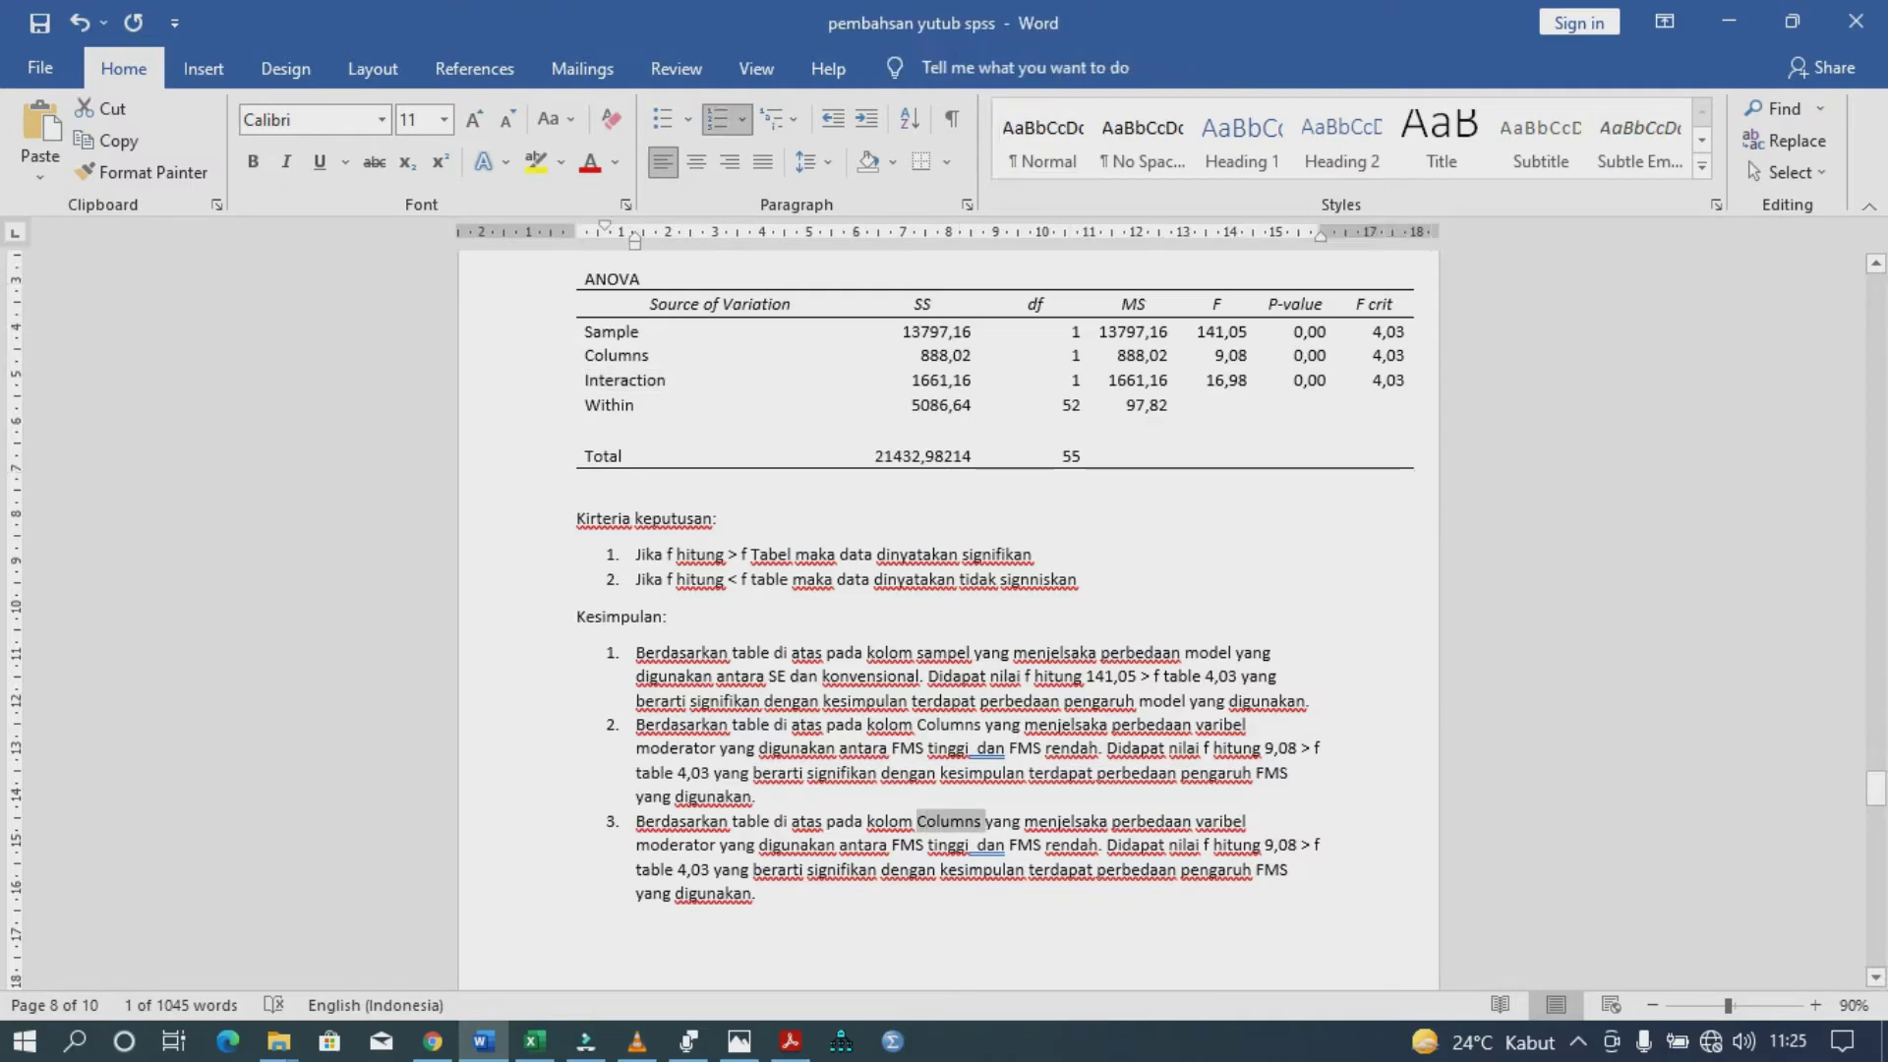
key(ctrl+v)
key(Escape)
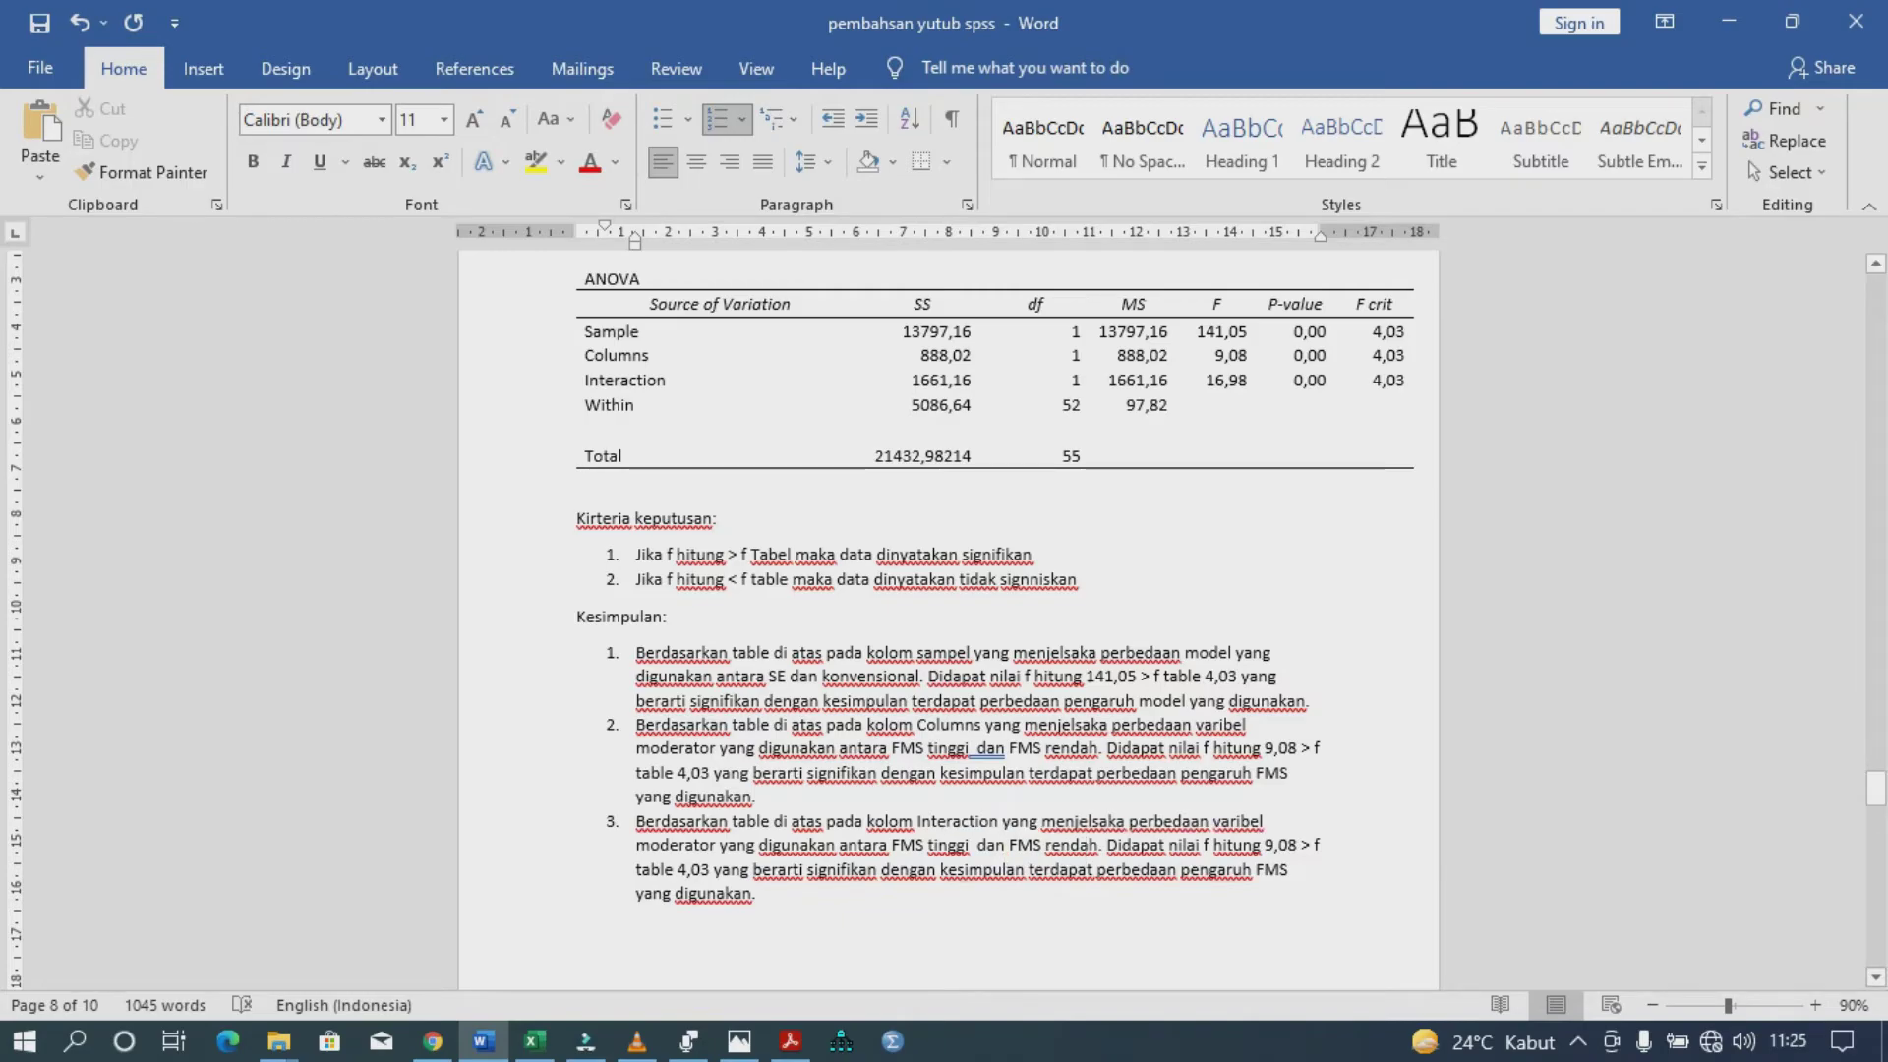
- Replace "perbedaan" in the third conclusion's first sentence with "intreksai antara variable bebes dan"
click(1269, 821)
drag(1213, 821, 1130, 821)
text(intr)
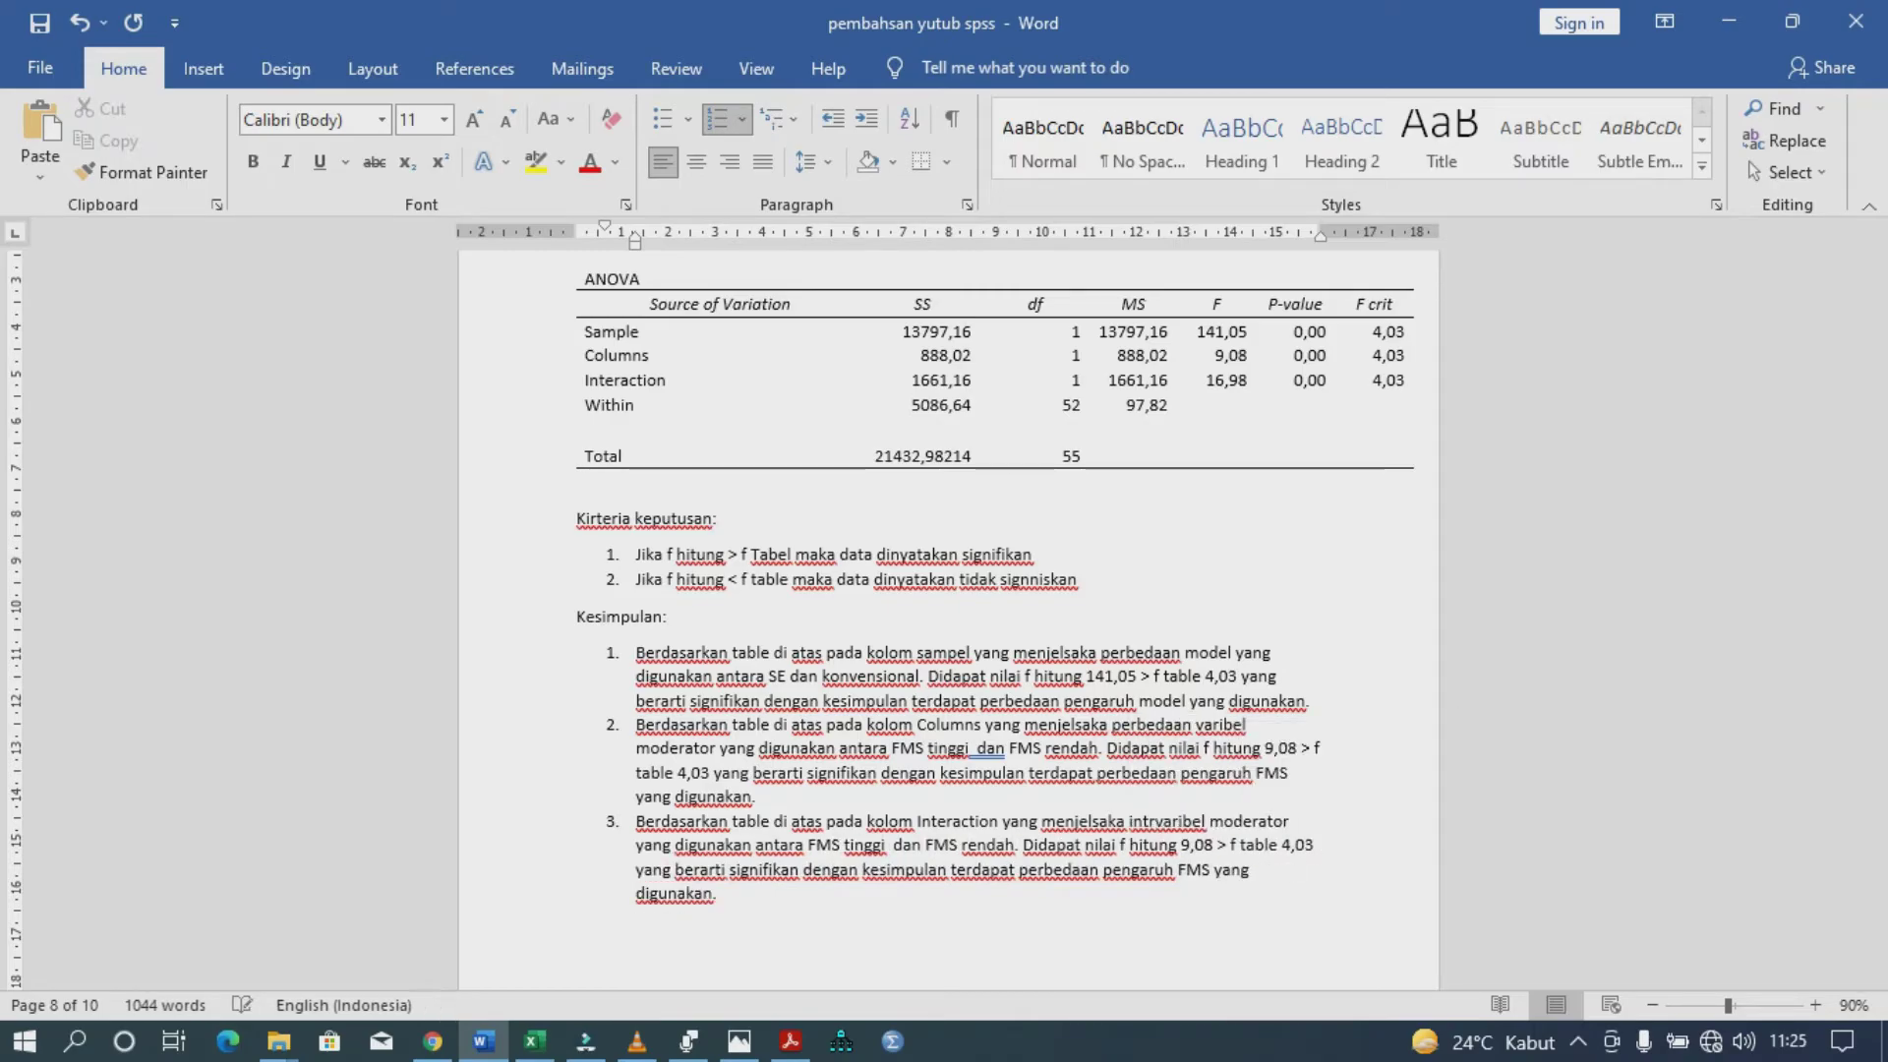
text(eksai)
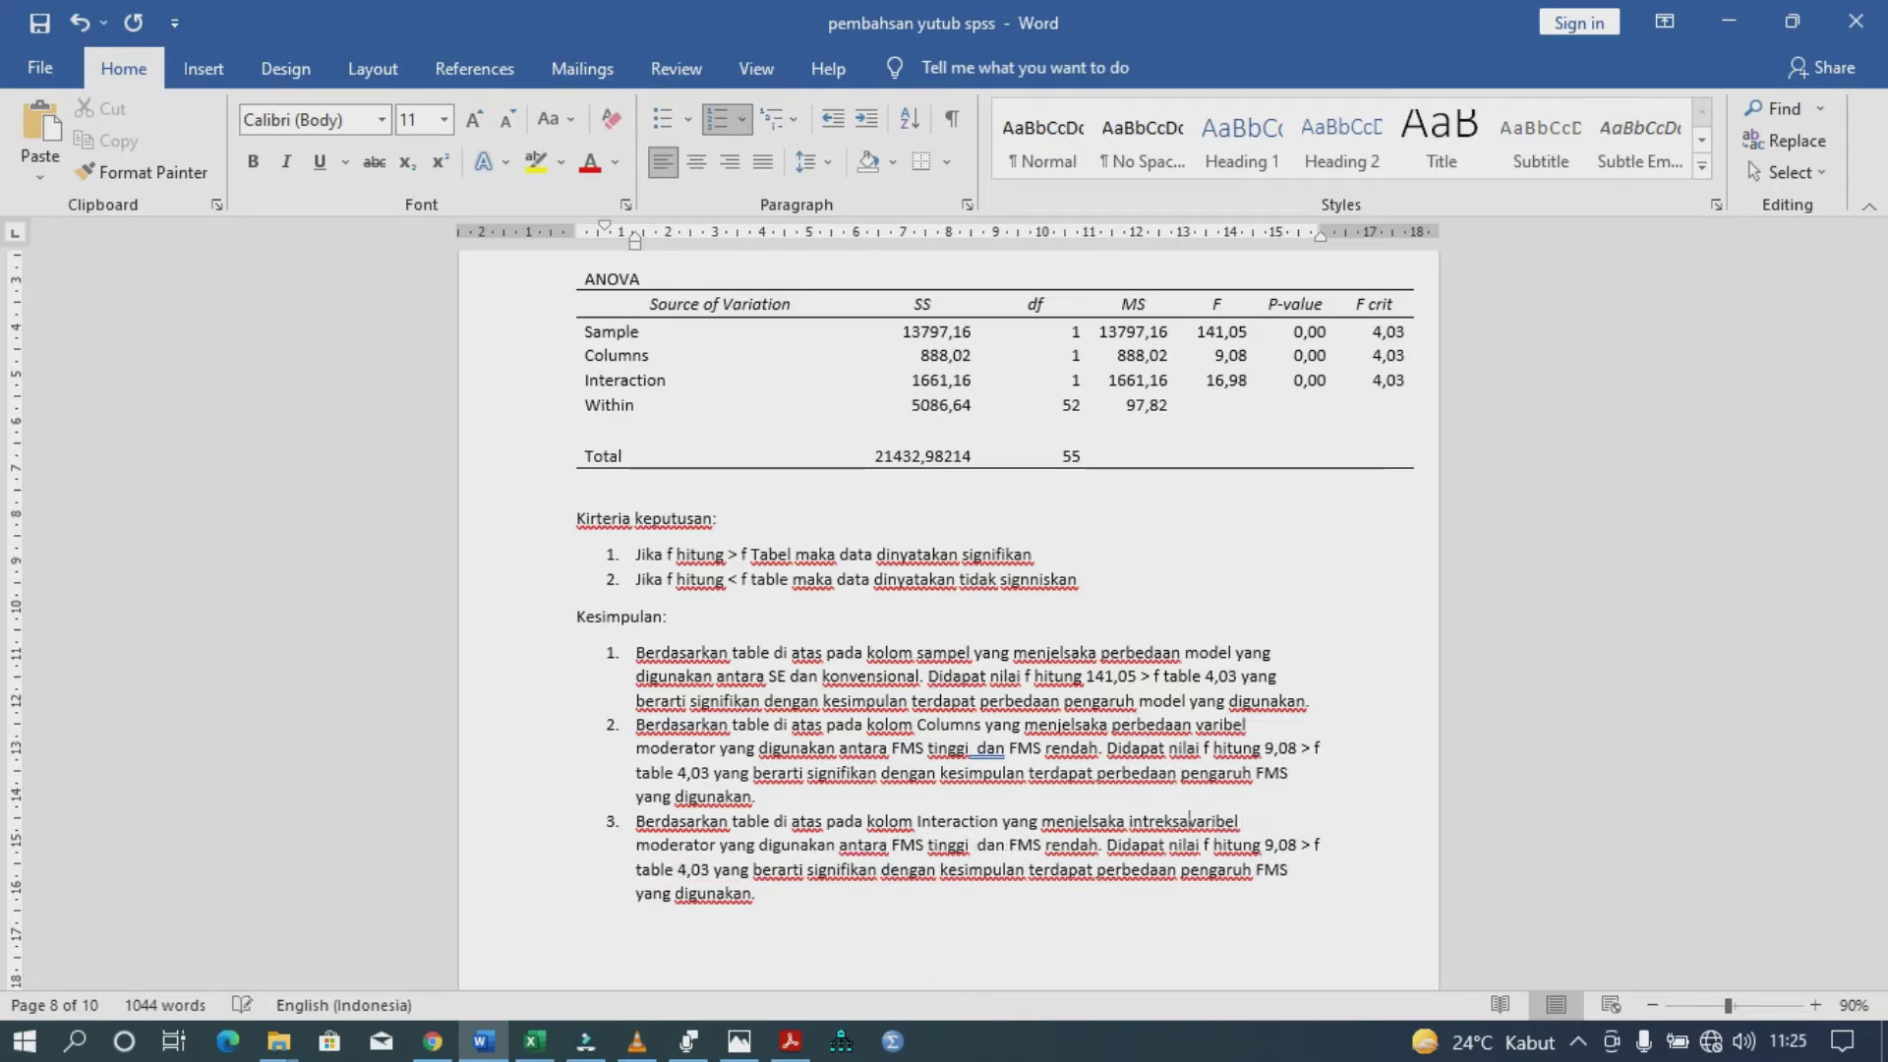
text( antara )
text(varia)
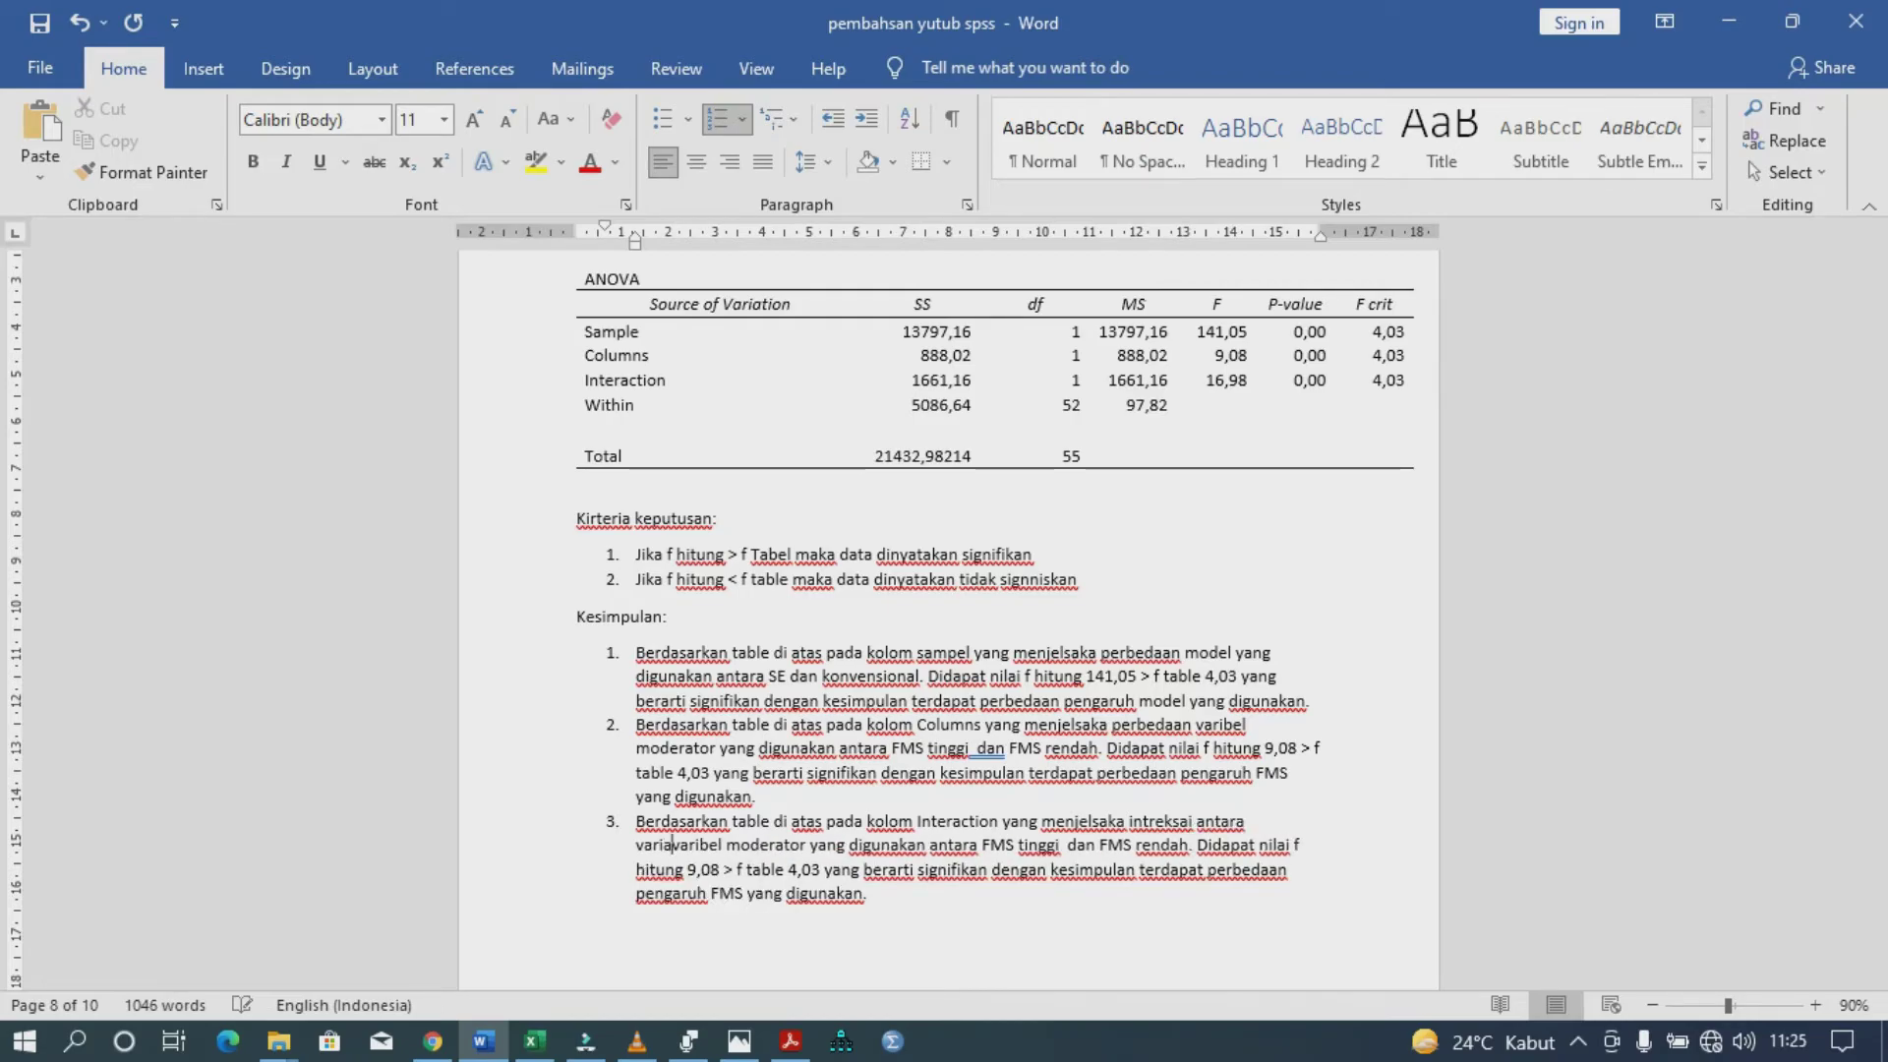
text(ble bebes)
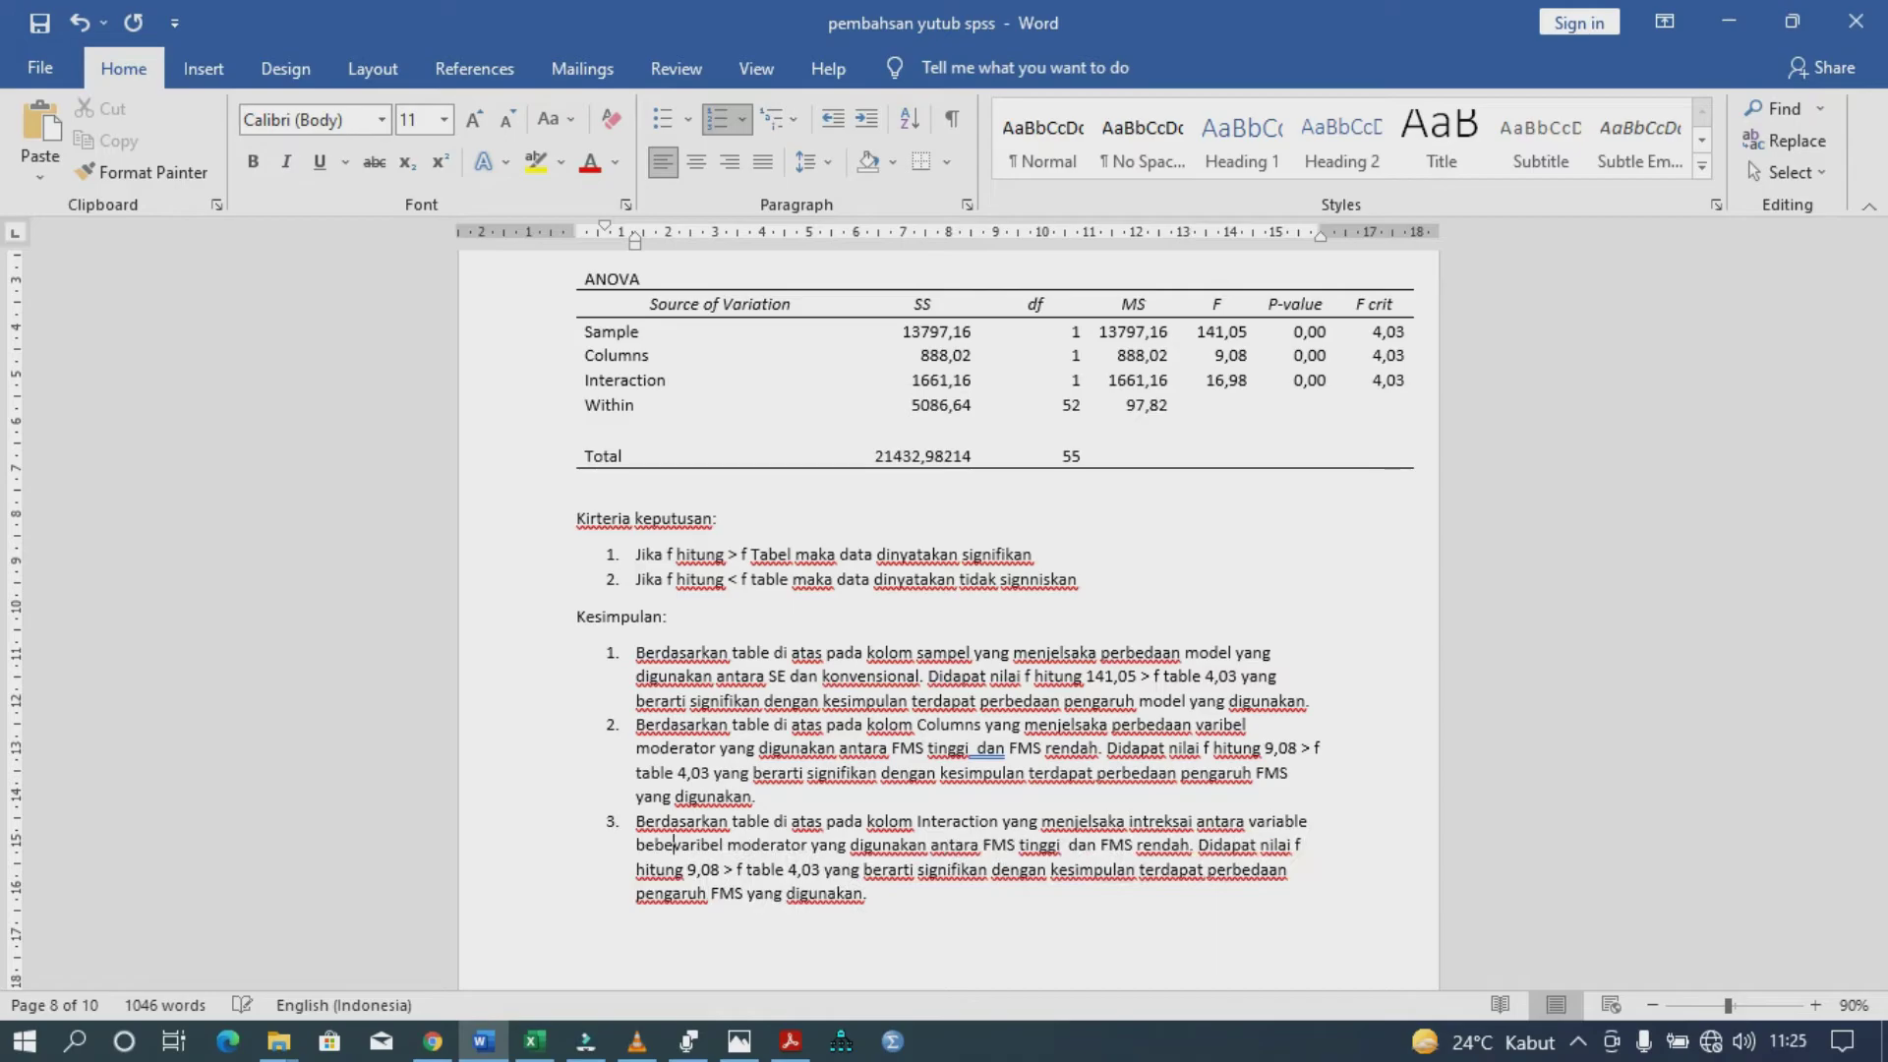
text( dan)
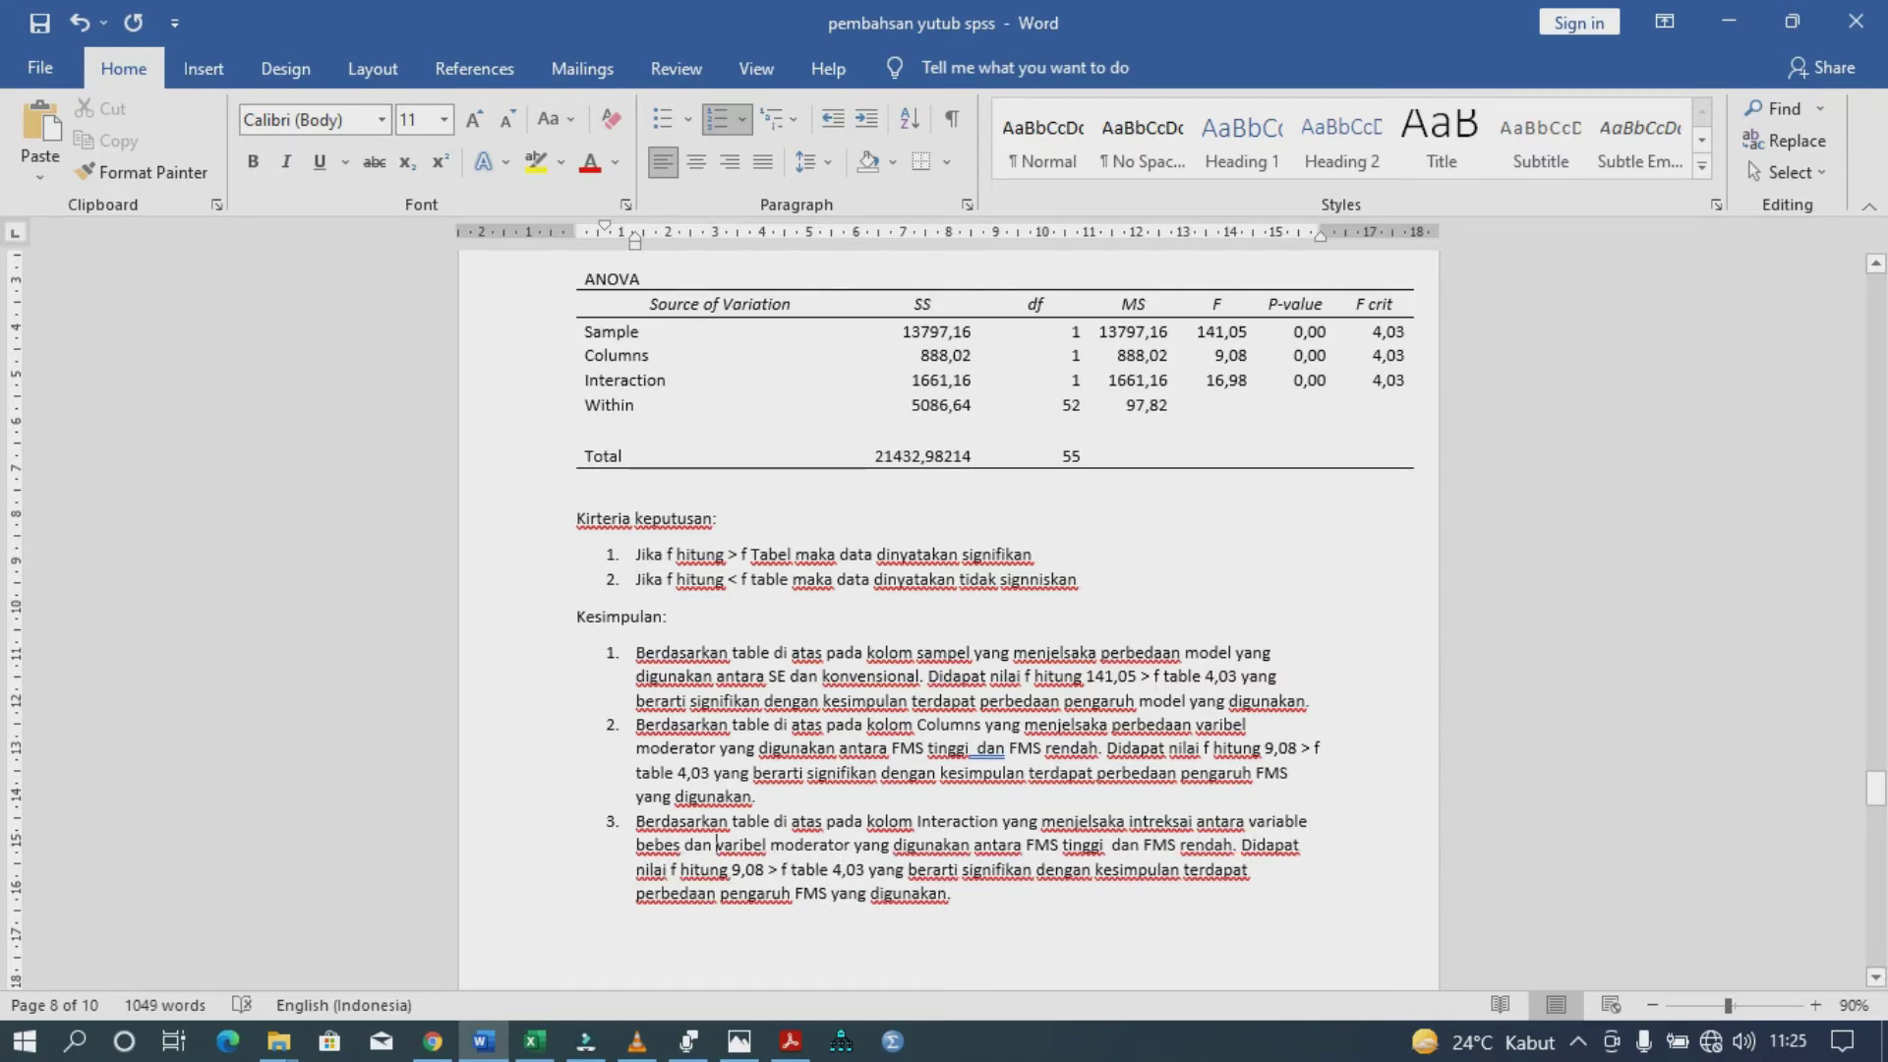
- Remove "yang digunakan antara FMS tinggi dan FMS rendah" from the third conclusion, ending its first sentence after "moderator"
drag(853, 844, 1233, 844)
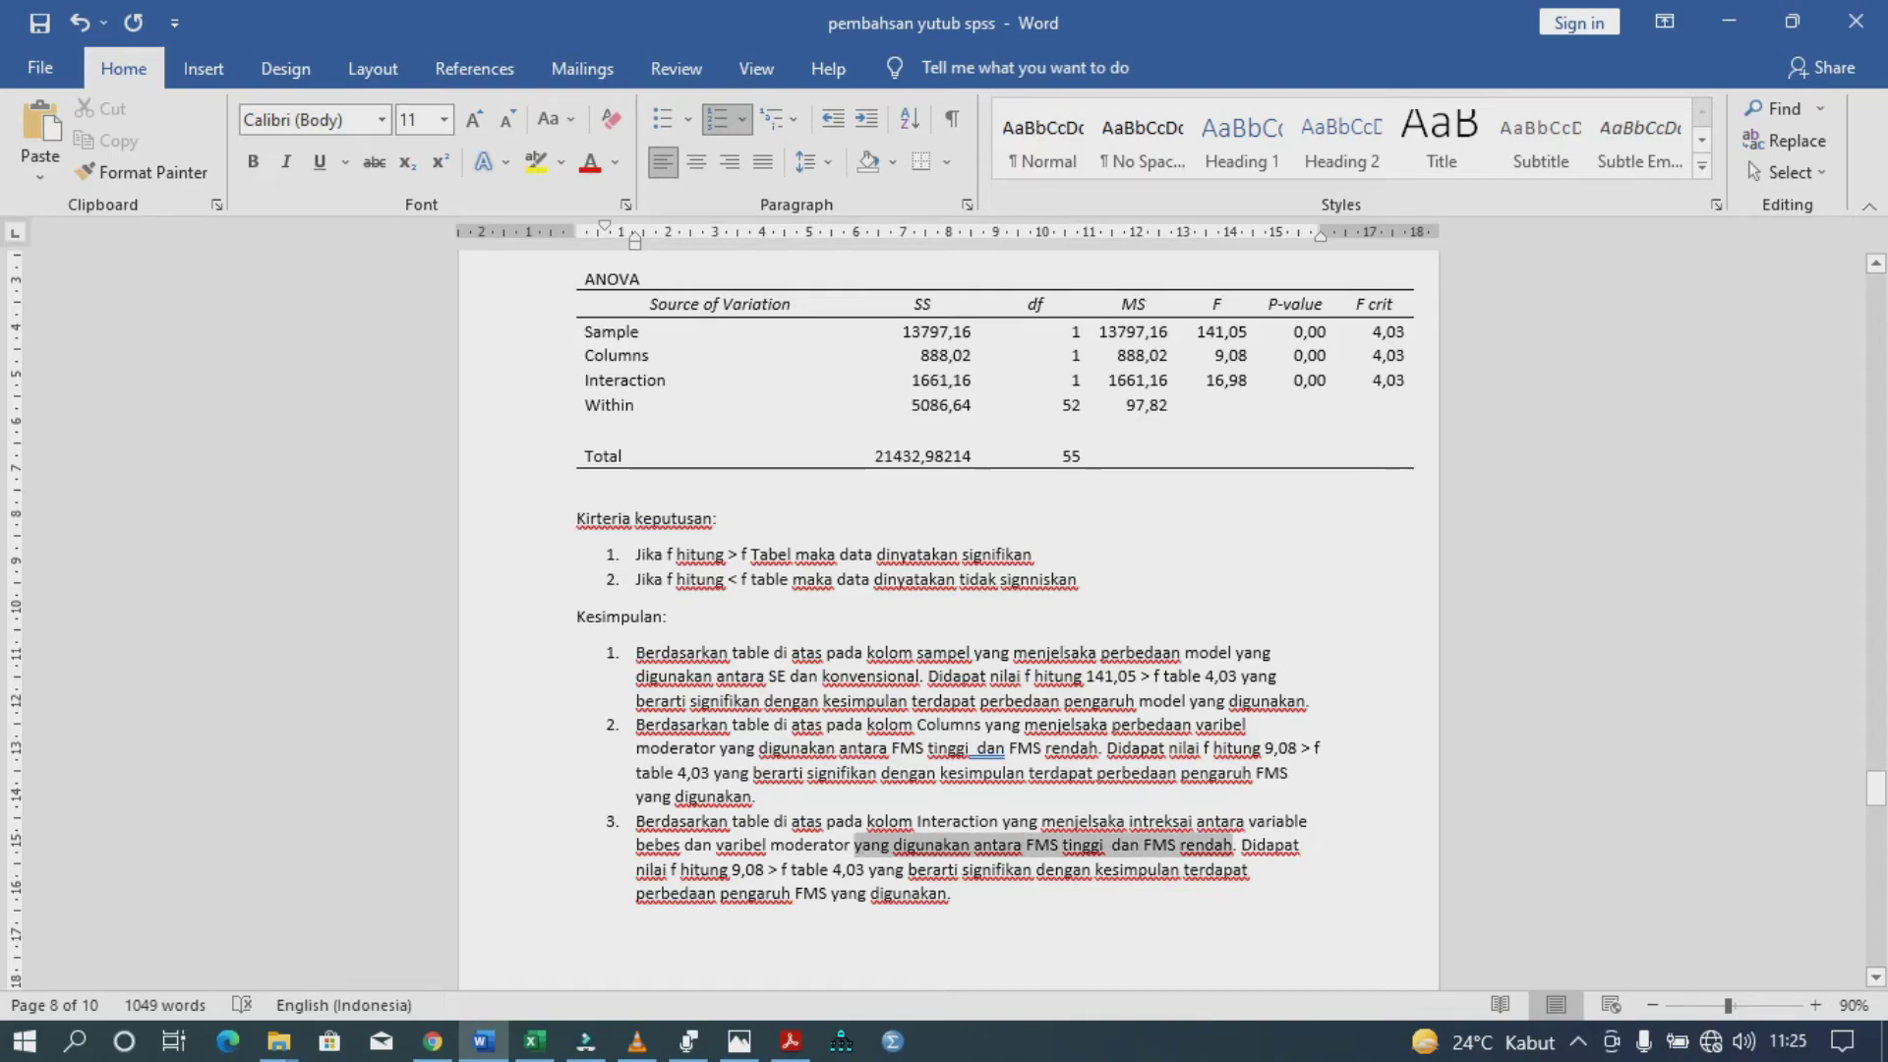
key(BackSpace)
text(.)
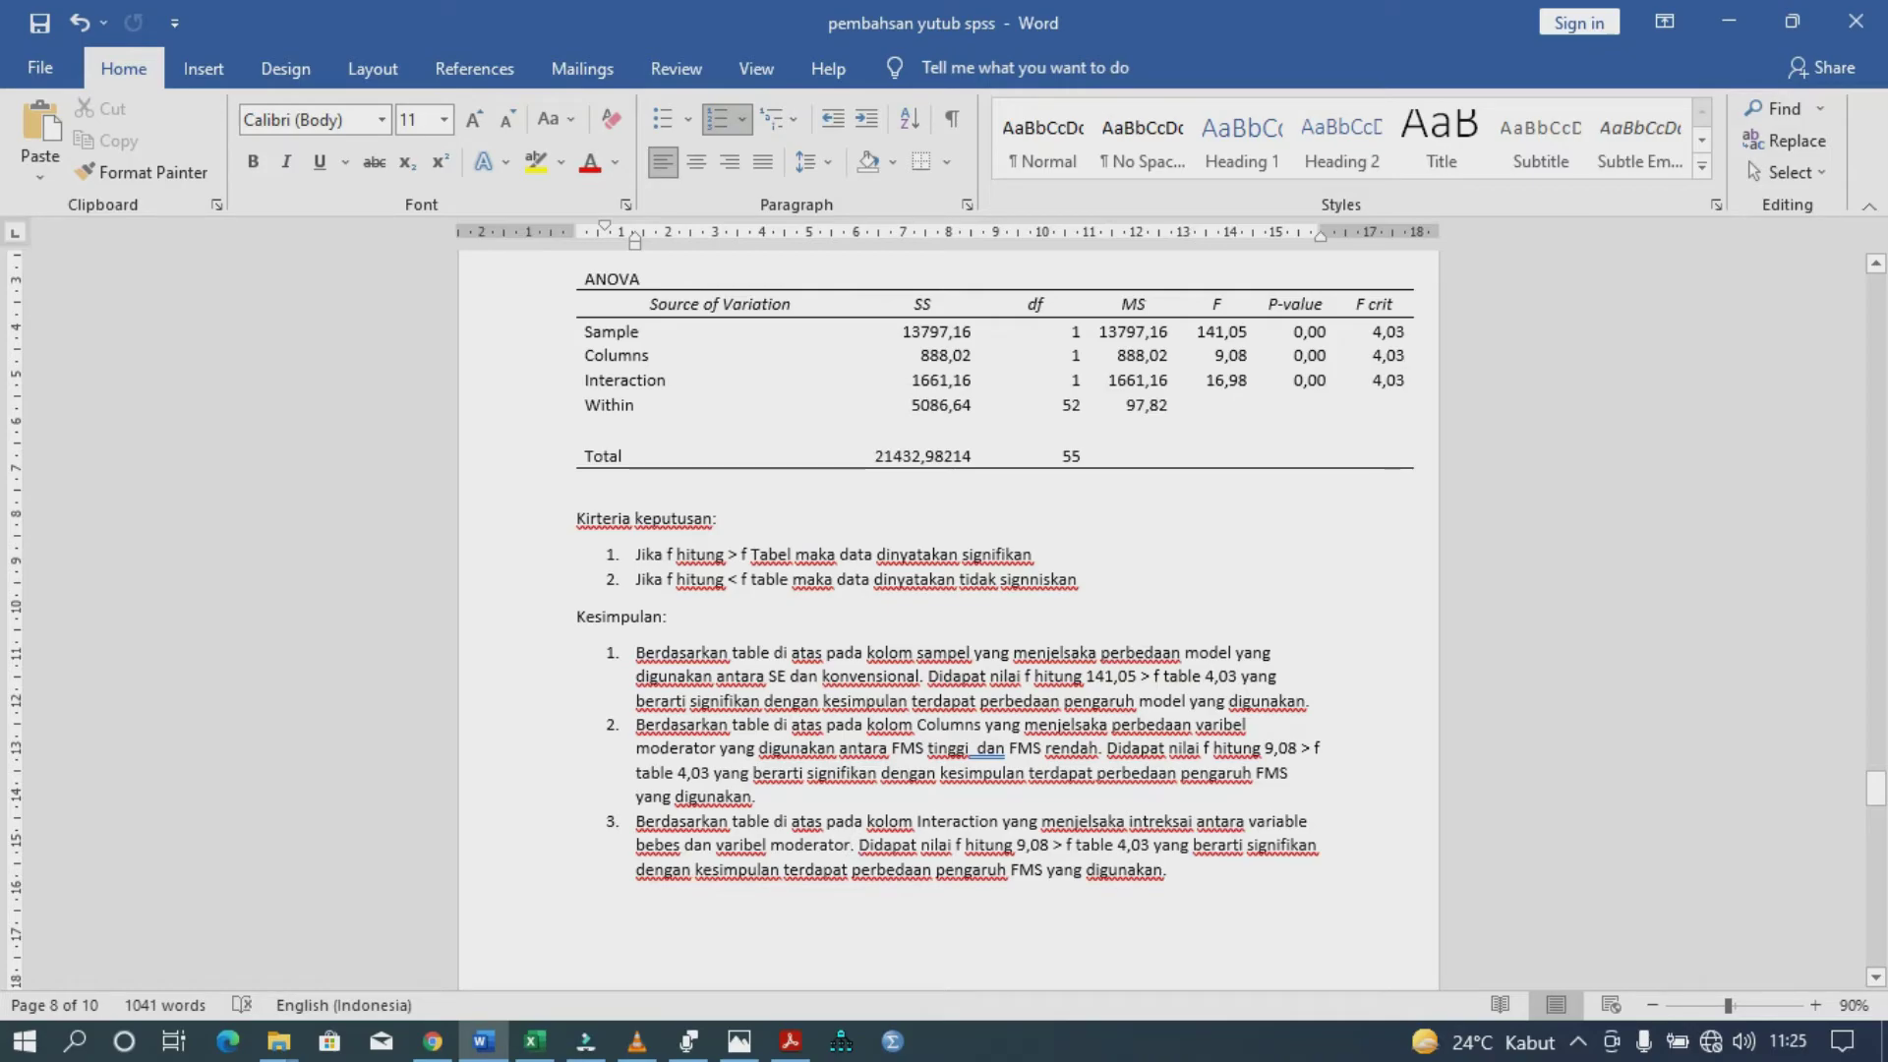
- Set the f hitung value in the third conclusion to 16,98
click(1026, 846)
key(BackSpace)
text(16)
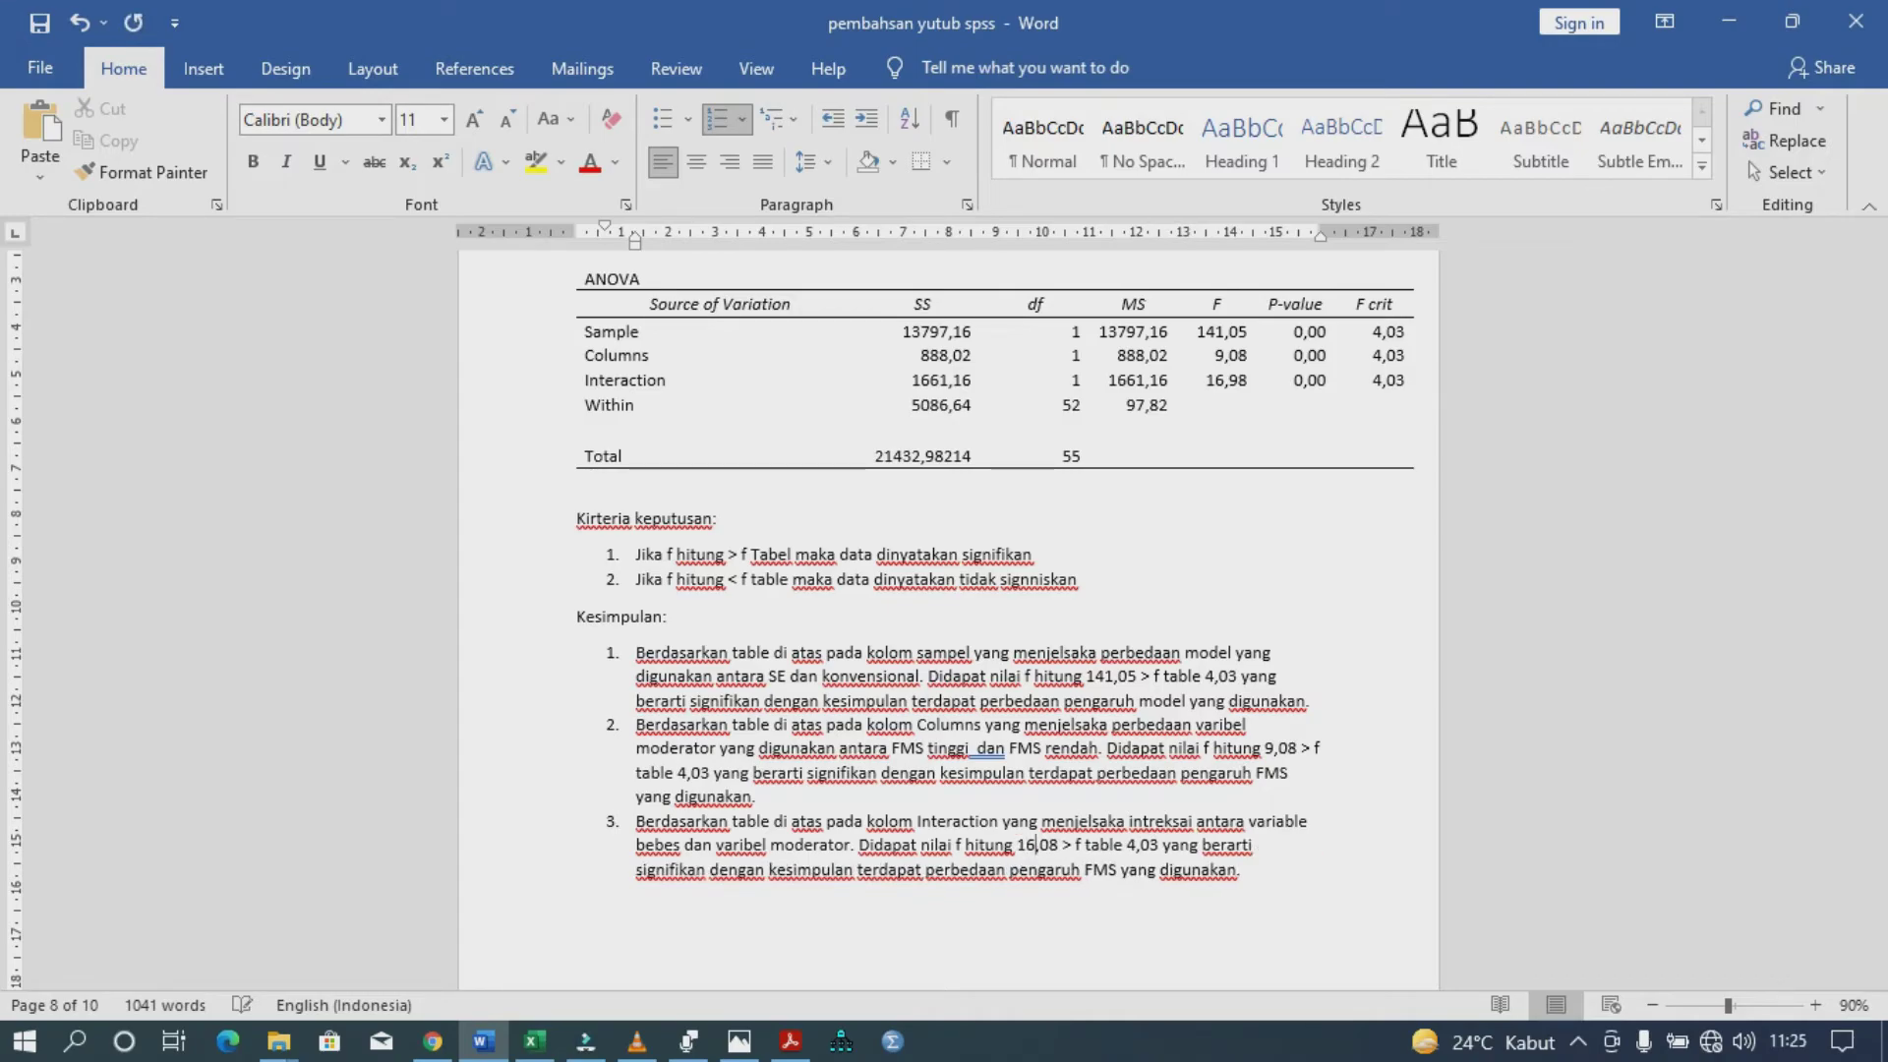
click(1046, 845)
key(BackSpace)
text(9)
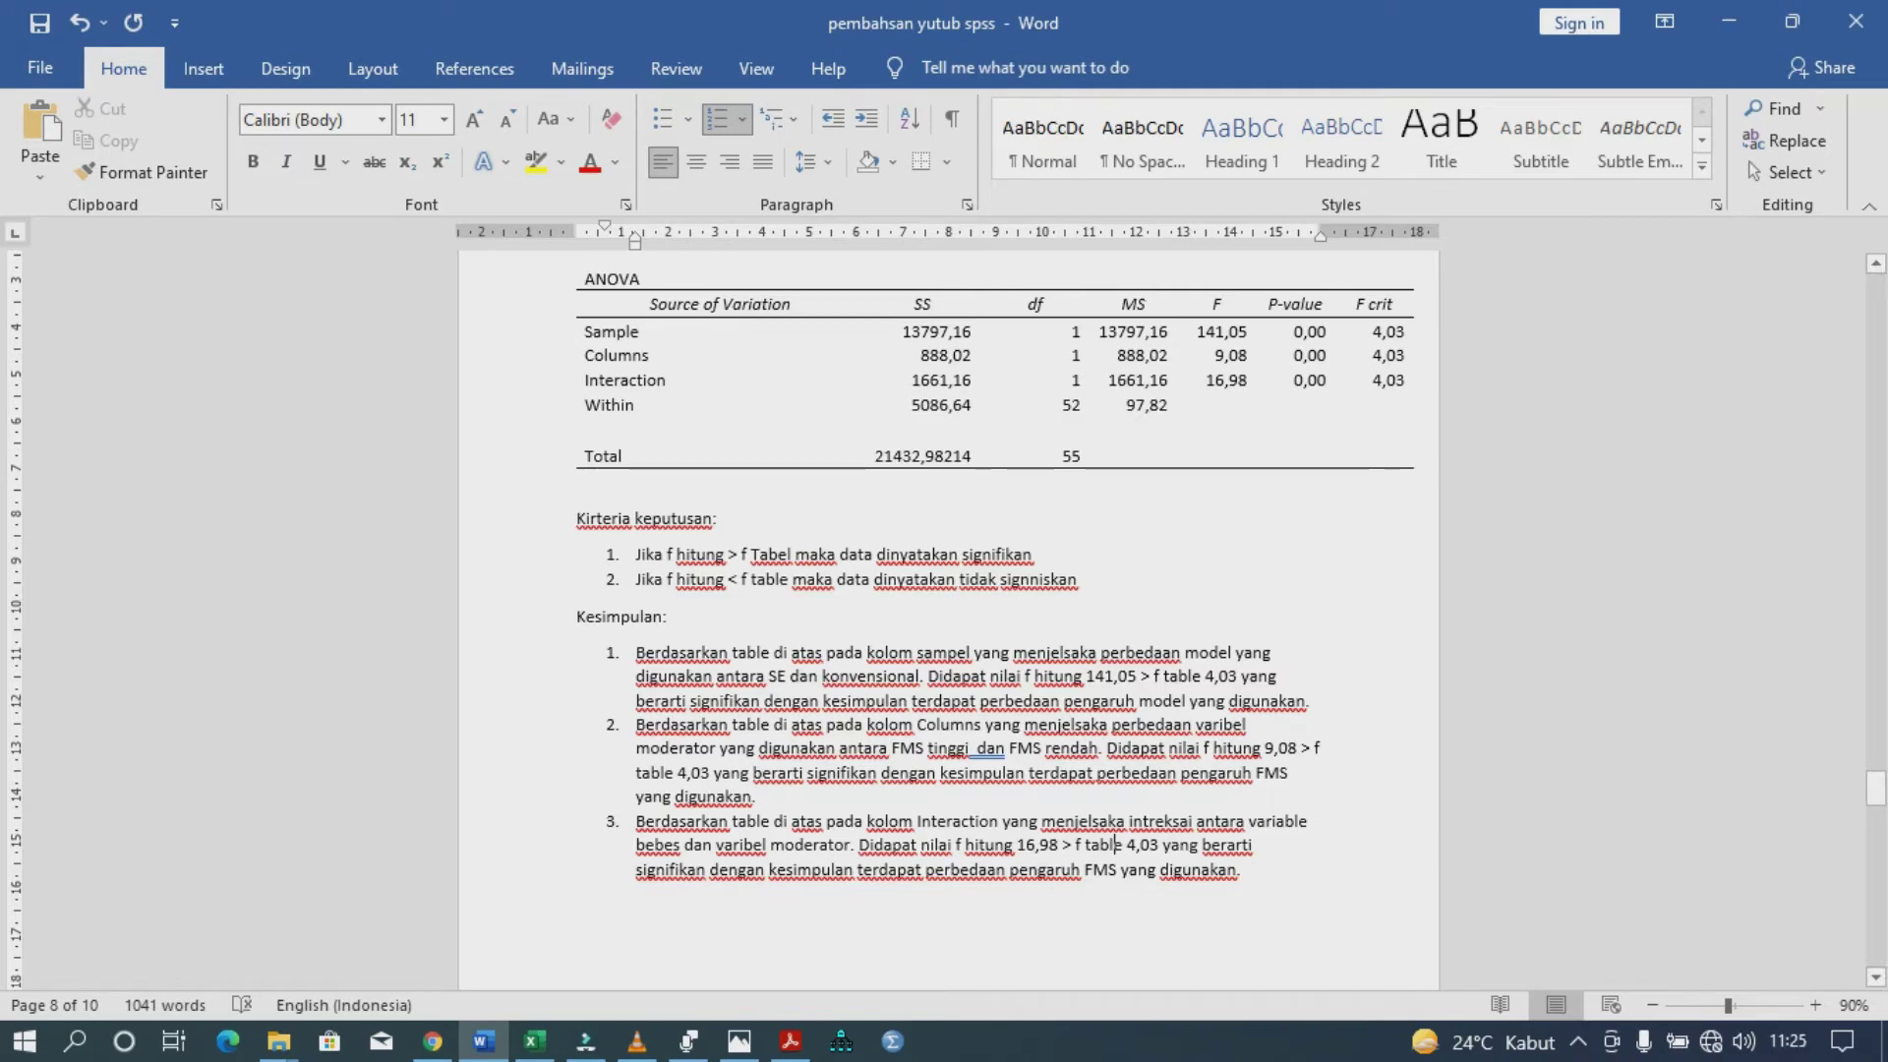
- Replace "perbedaan pengaruh FMS yang digunakan" ending the third conclusion with "intreksai antara variable bebes dan varibel moderator" copied from its first sentence
drag(1131, 820, 850, 843)
key(ctrl+c)
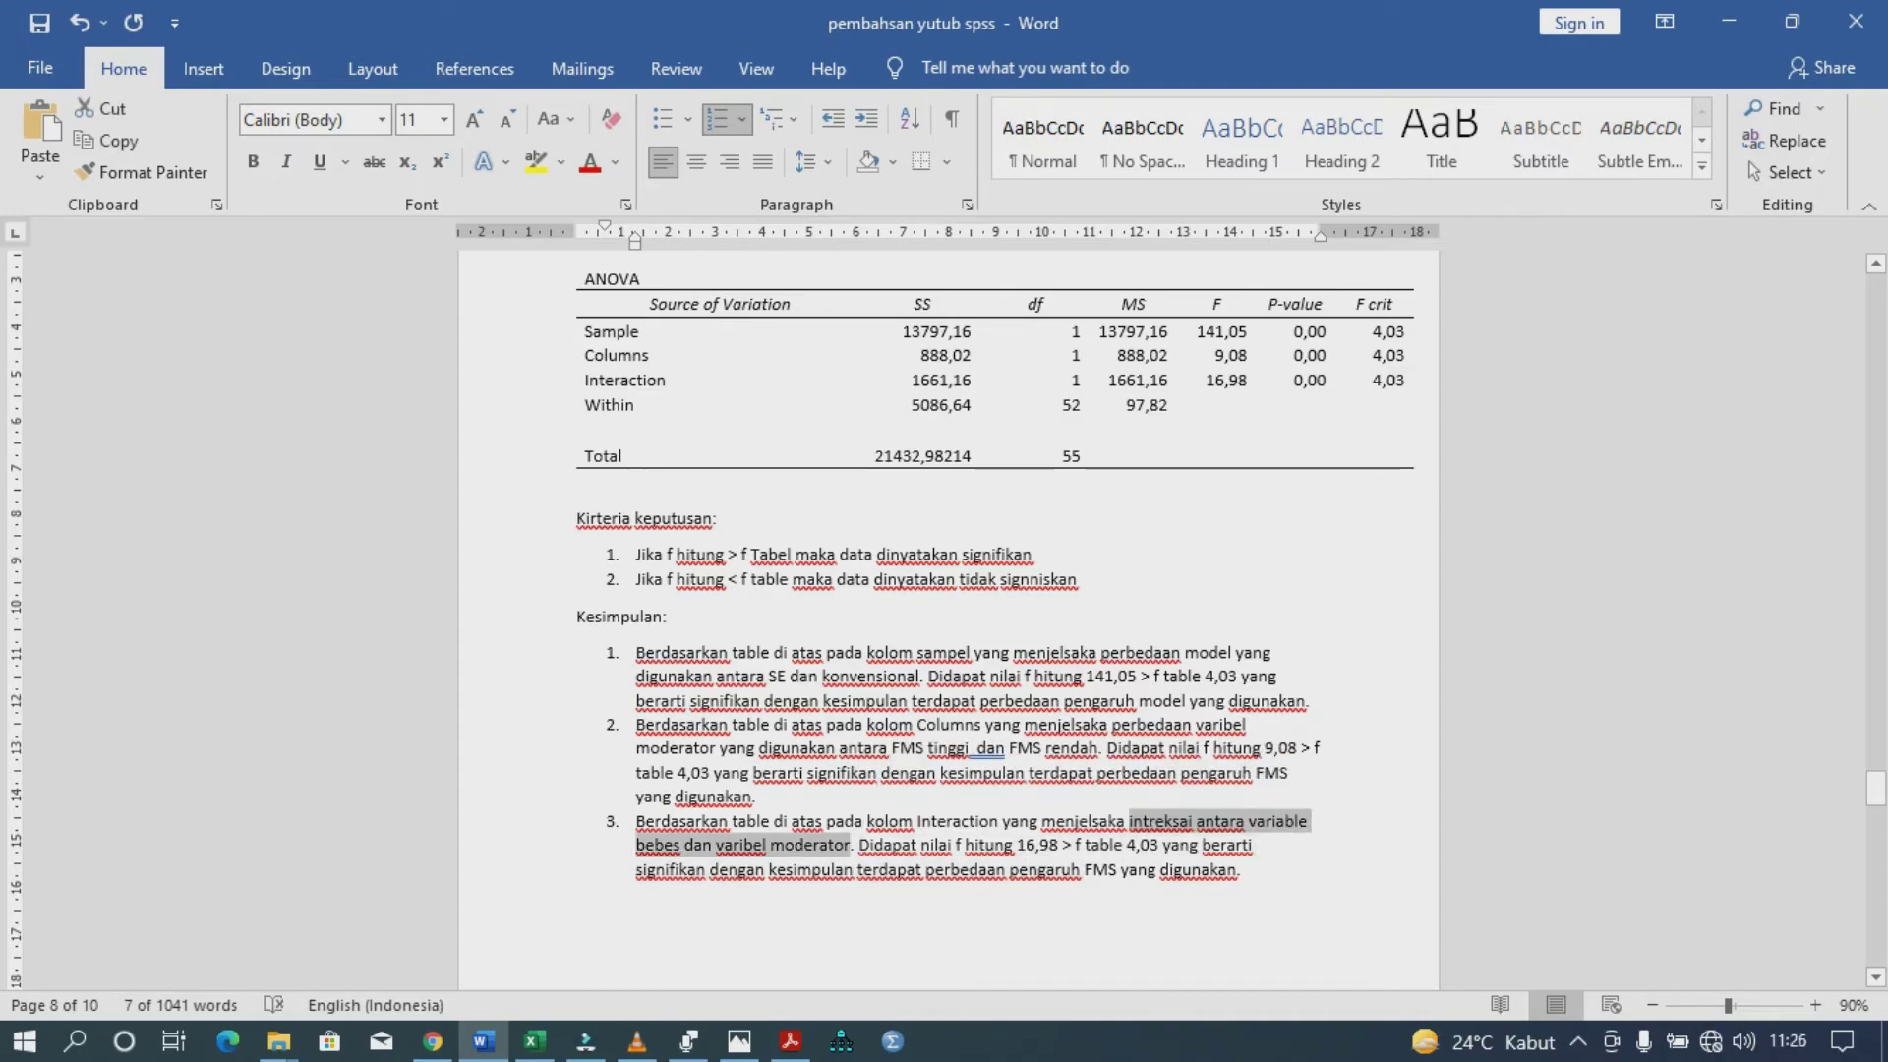
drag(1237, 870, 935, 870)
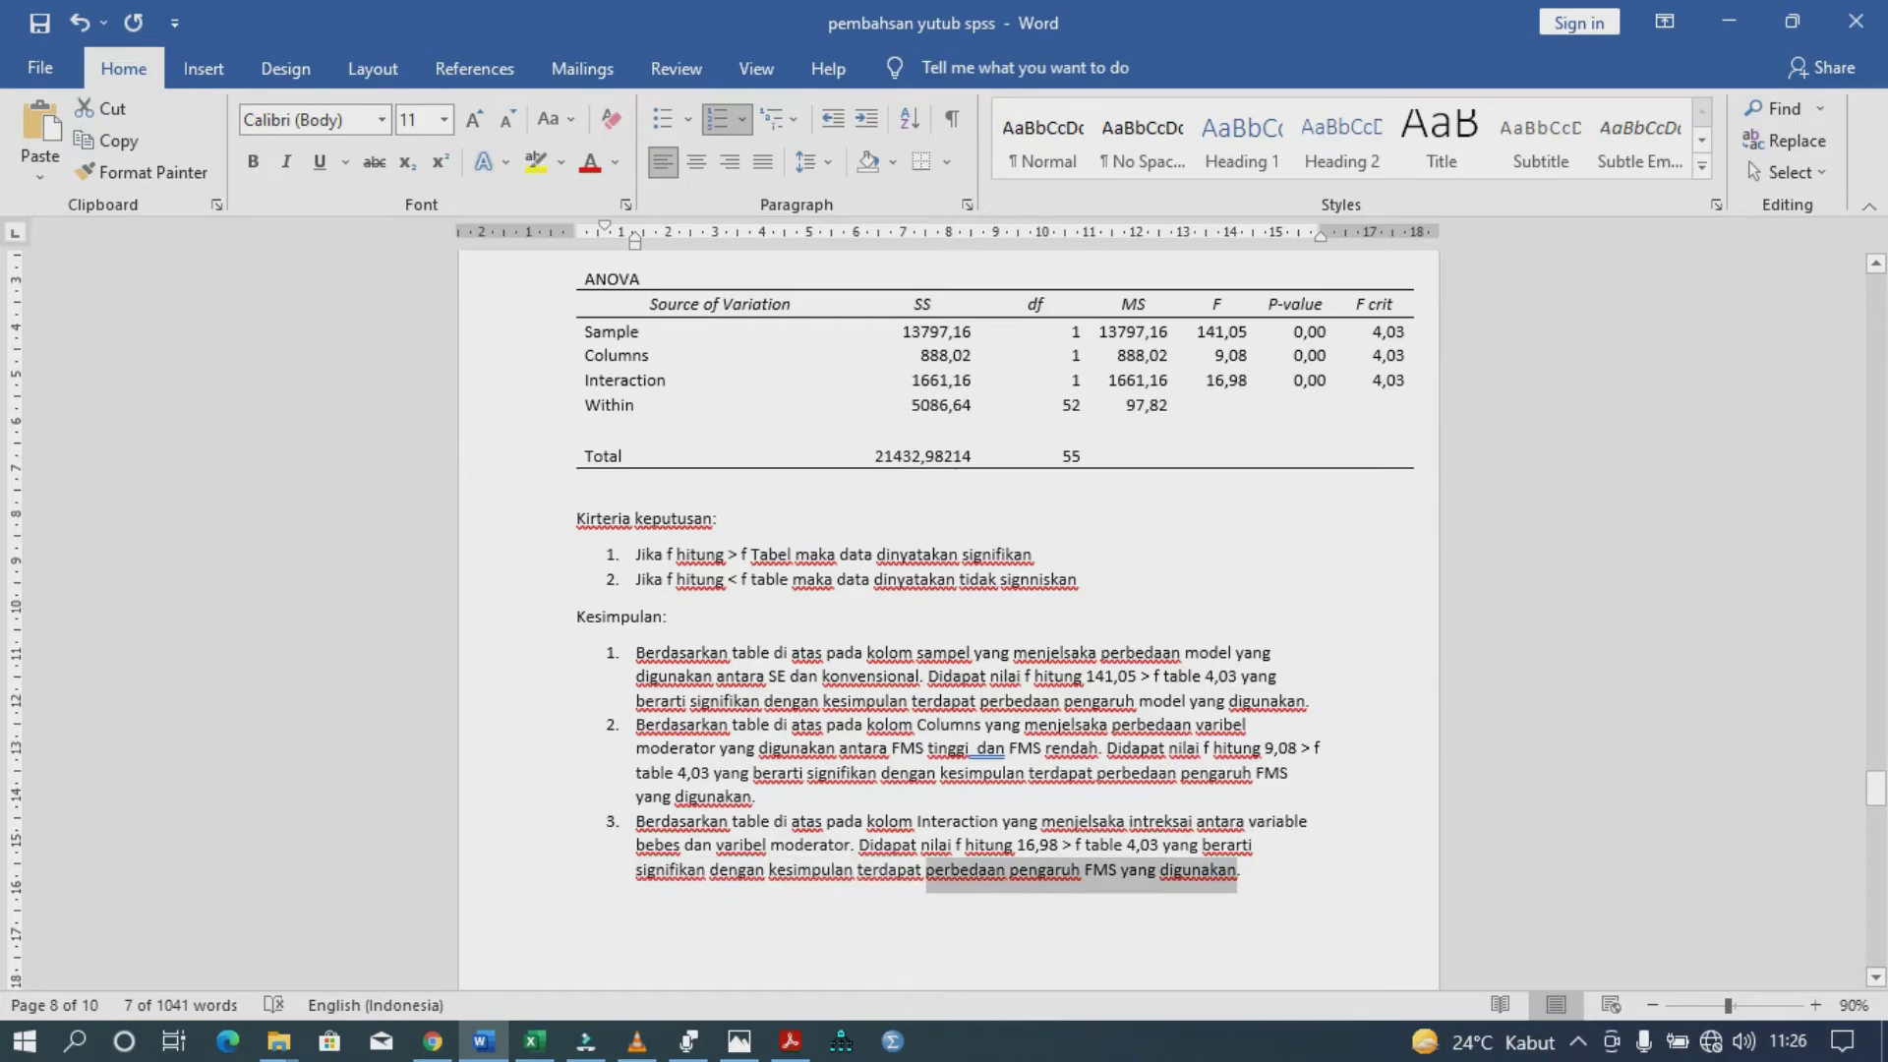
key(ctrl+v)
text(.)
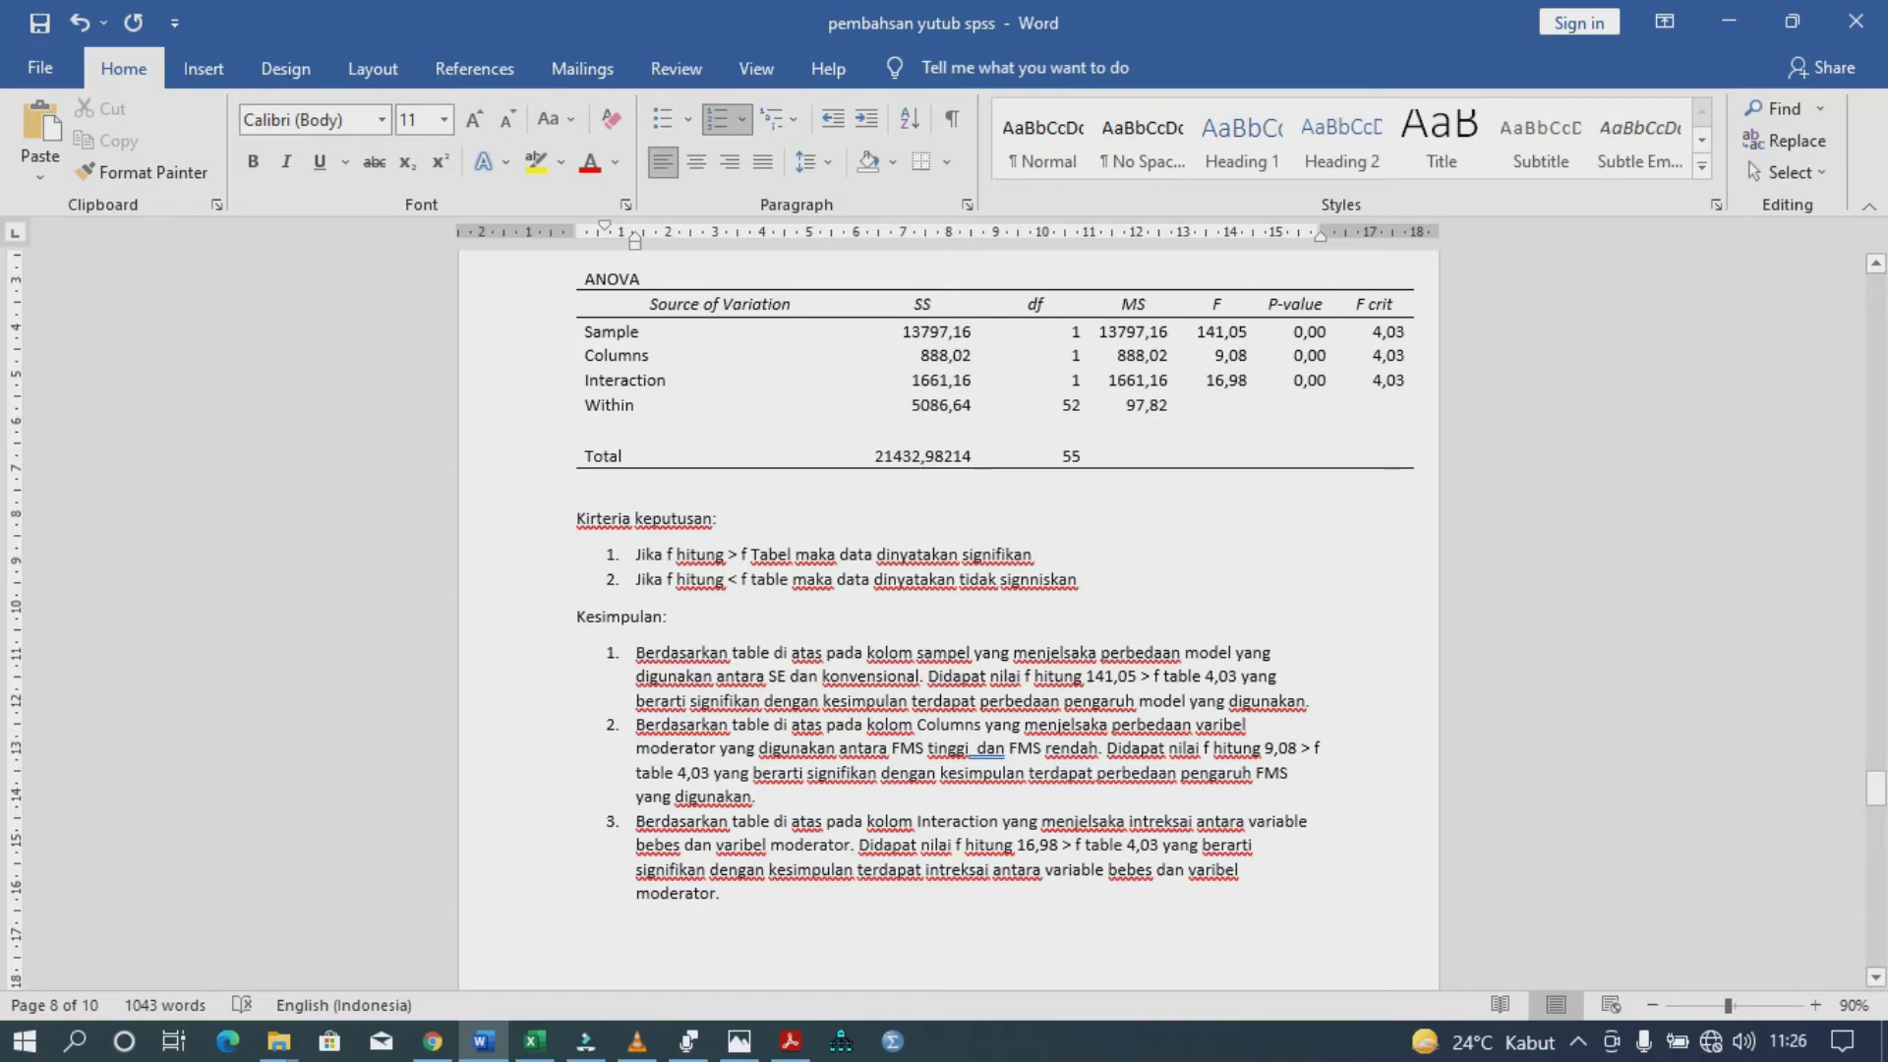
- Review the three conclusions together with the ANOVA table and the SE, konvensional and Total summary tables
scroll(948, 619, up, 4)
scroll(948, 620, down, 3)
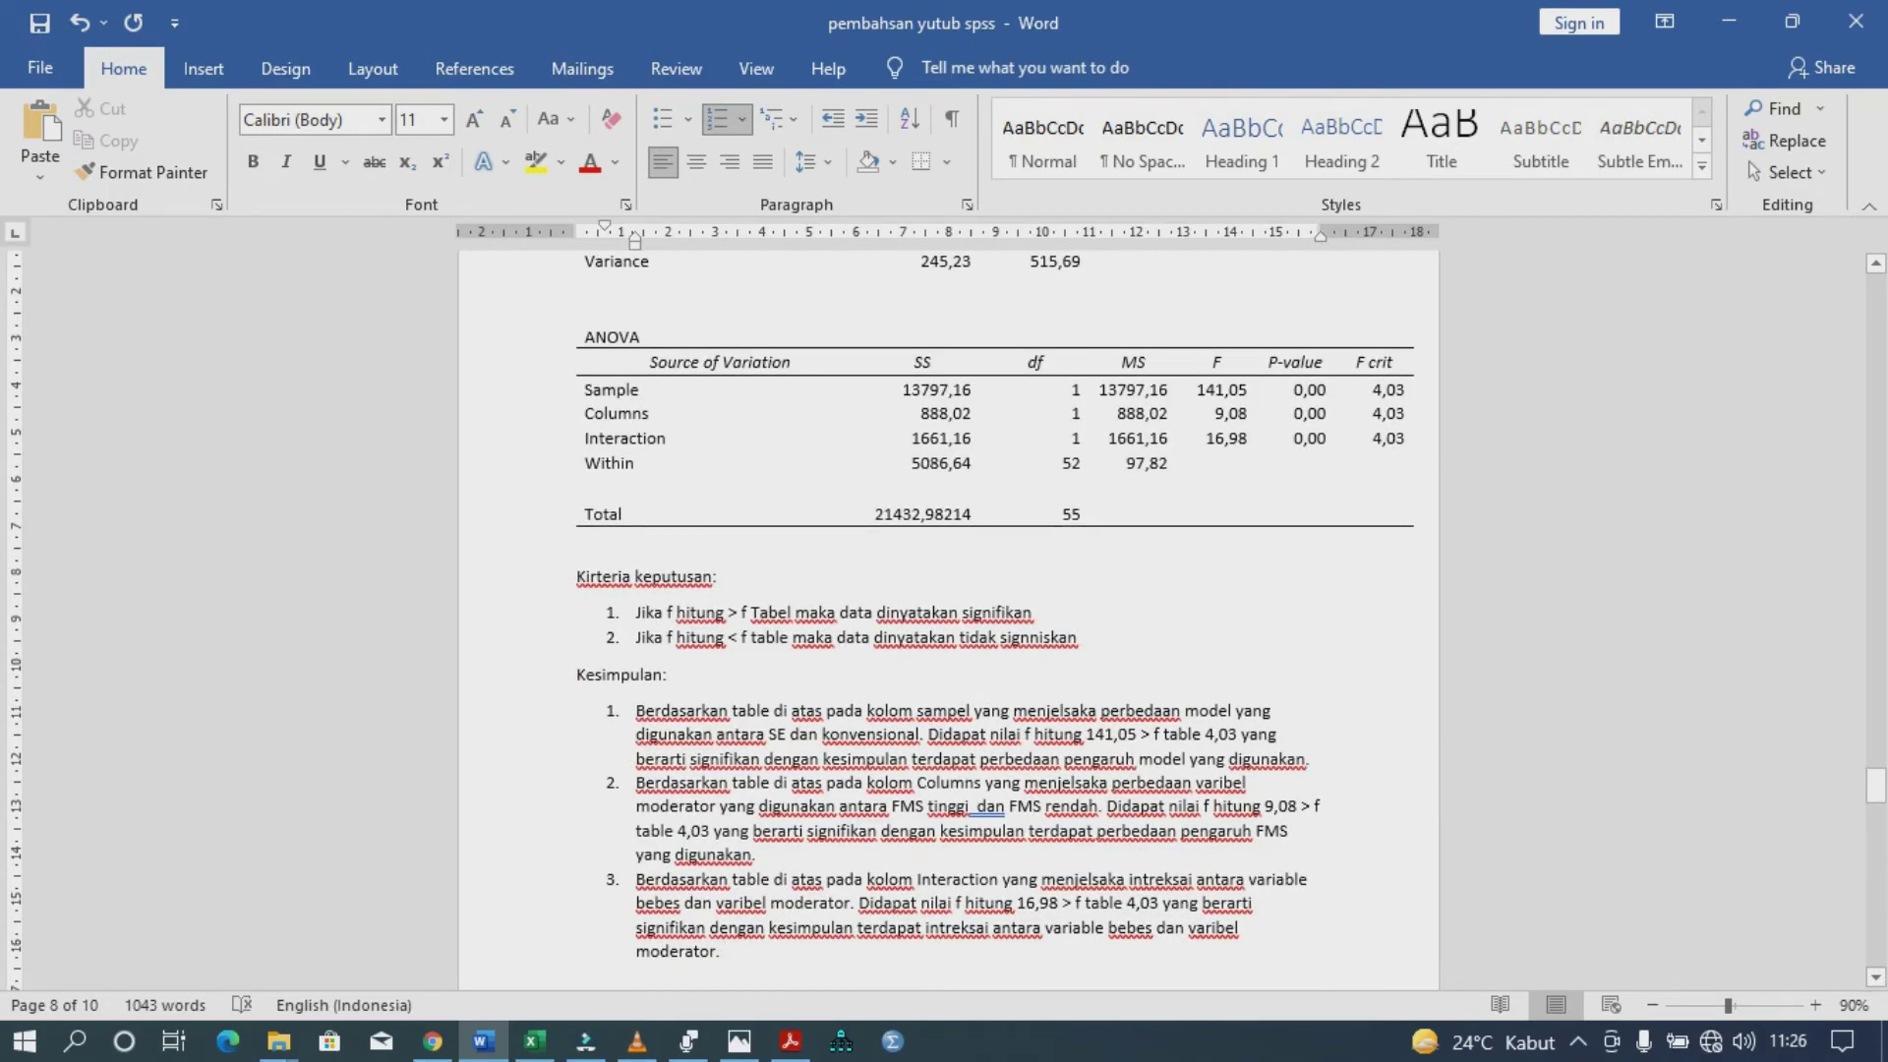
drag(1035, 735, 1153, 736)
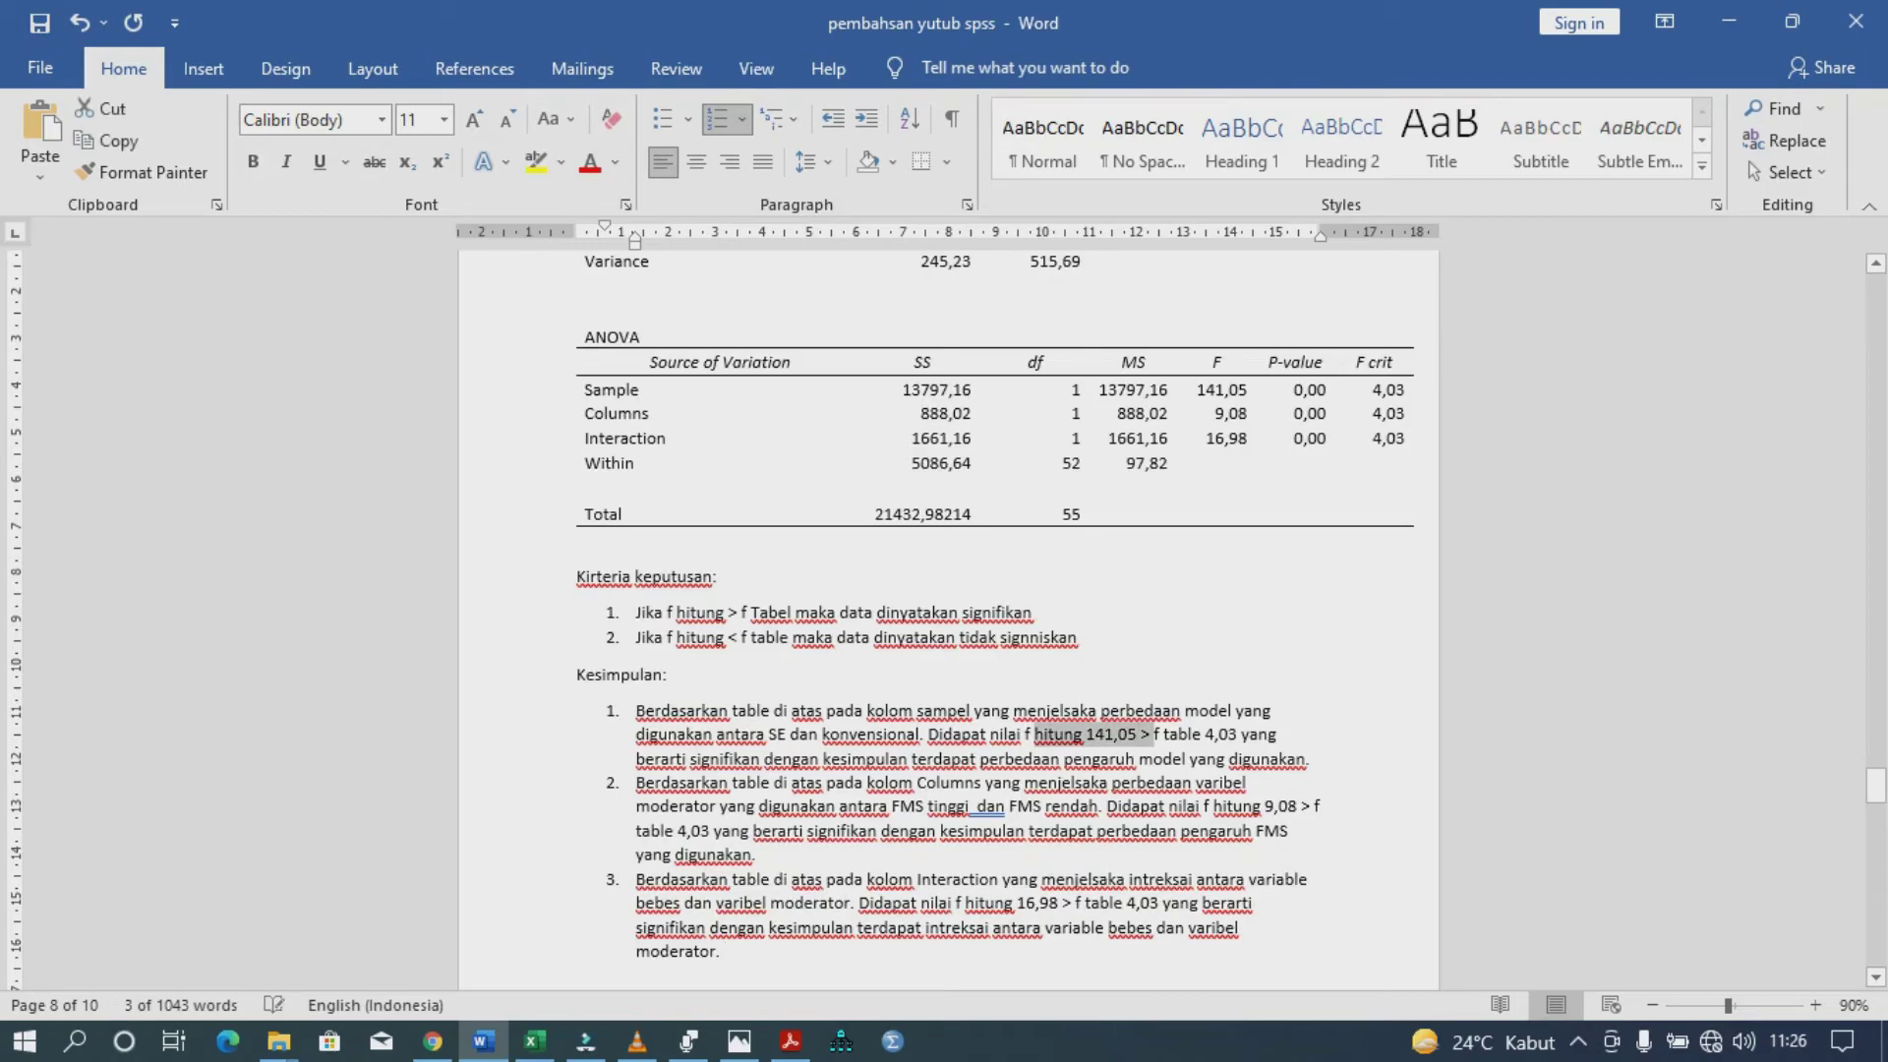
scroll(947, 620, up, 12)
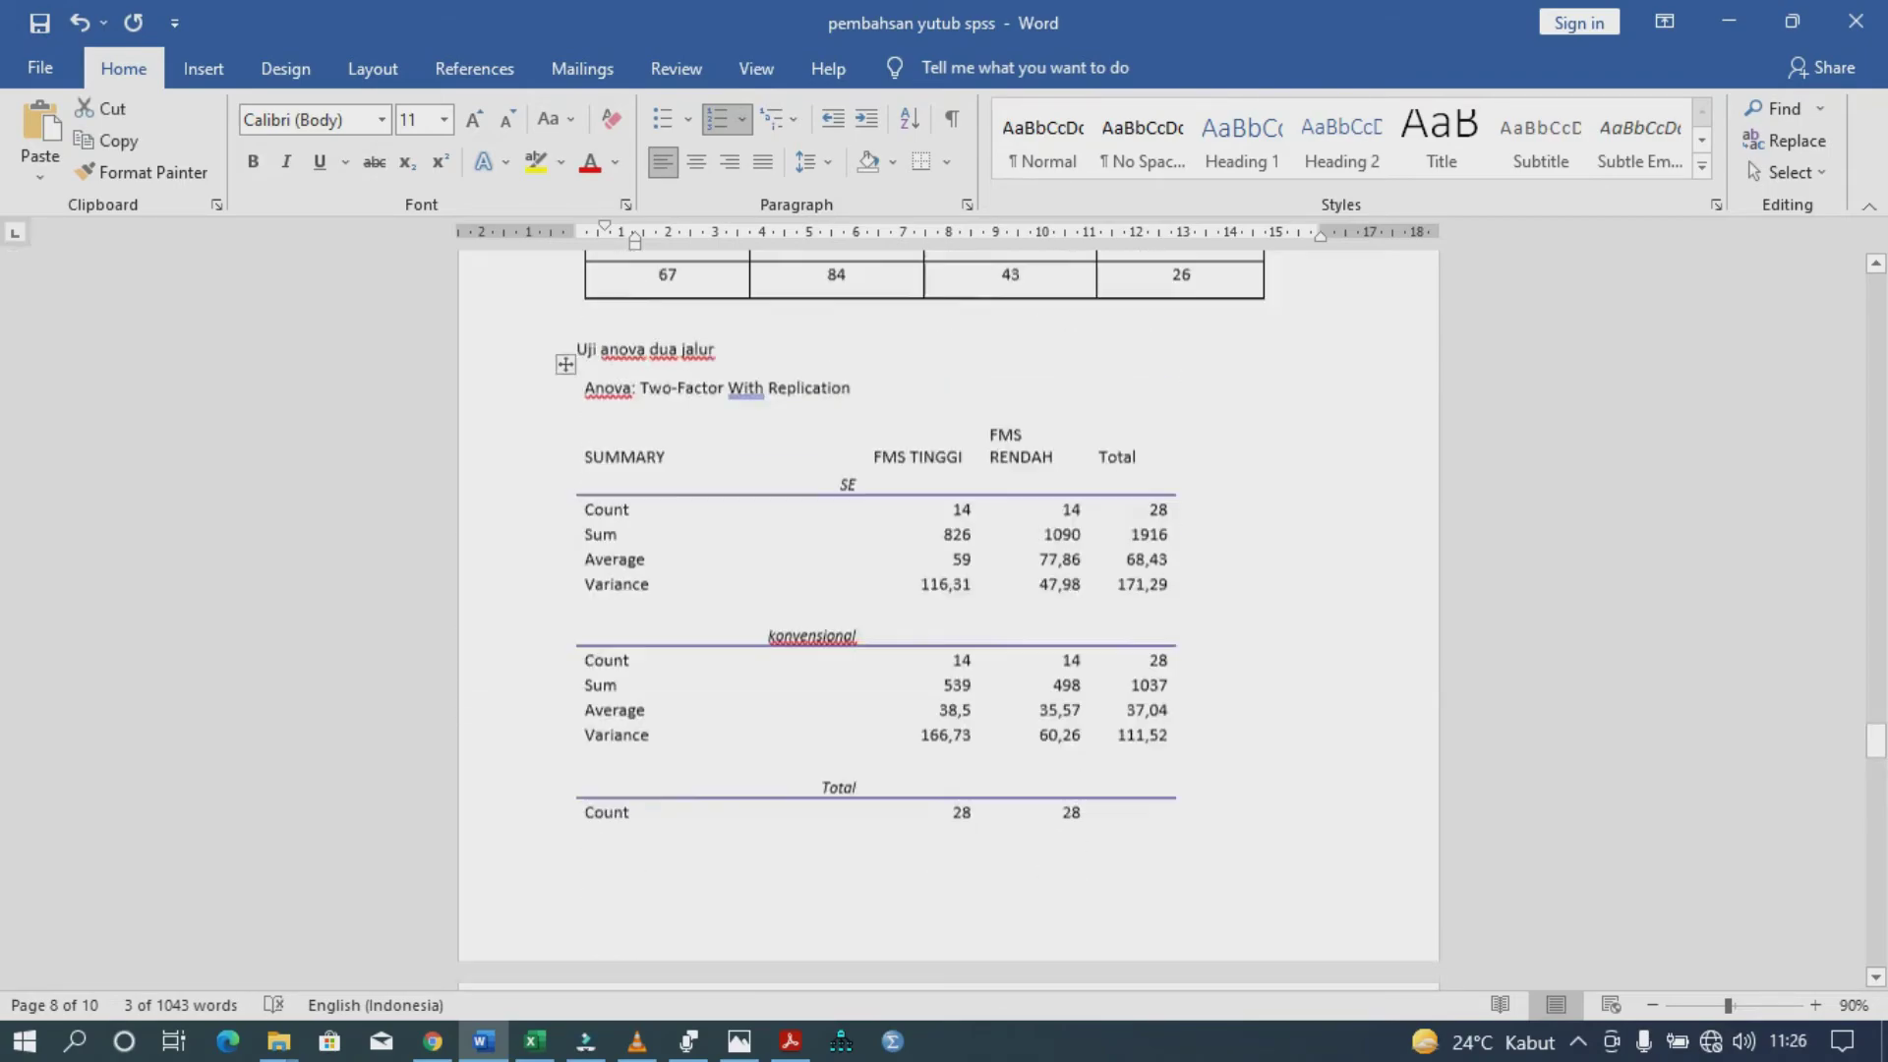
scroll(948, 620, down, 1)
scroll(947, 609, down, 3)
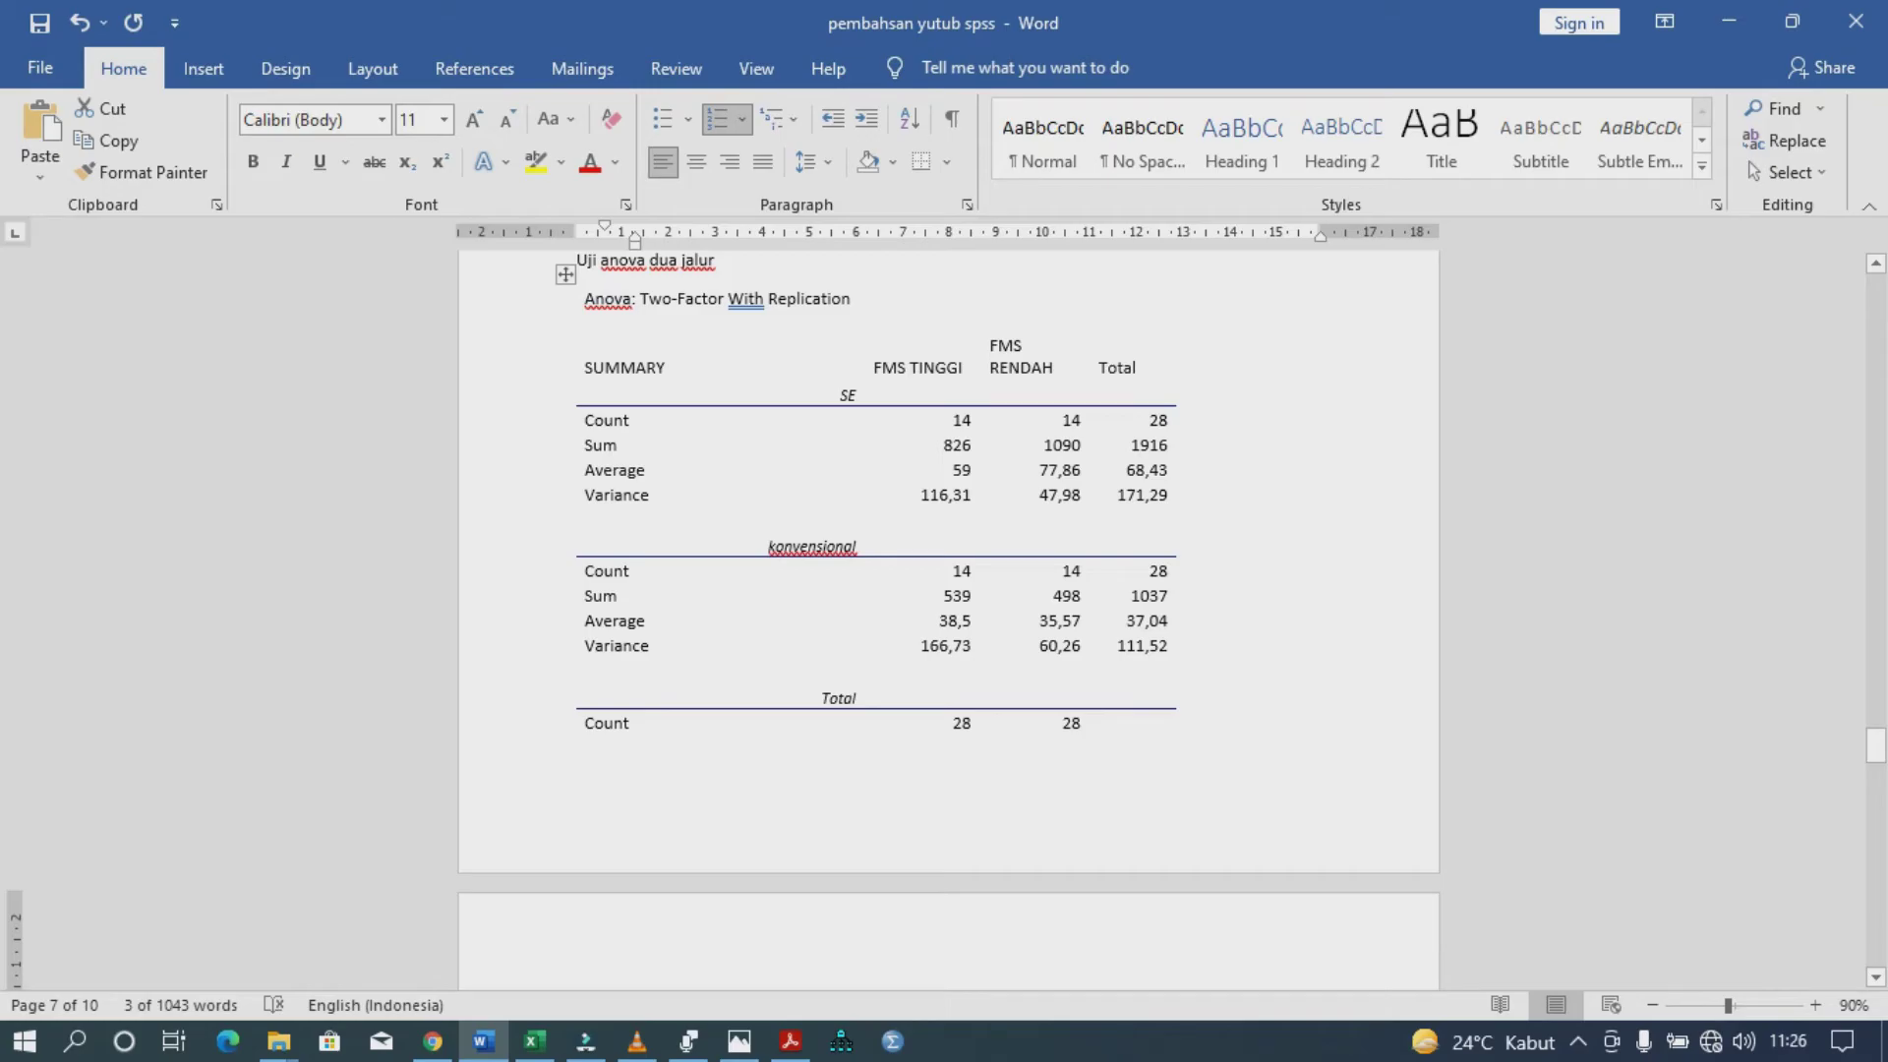
scroll(948, 620, down, 10)
scroll(947, 619, up, 10)
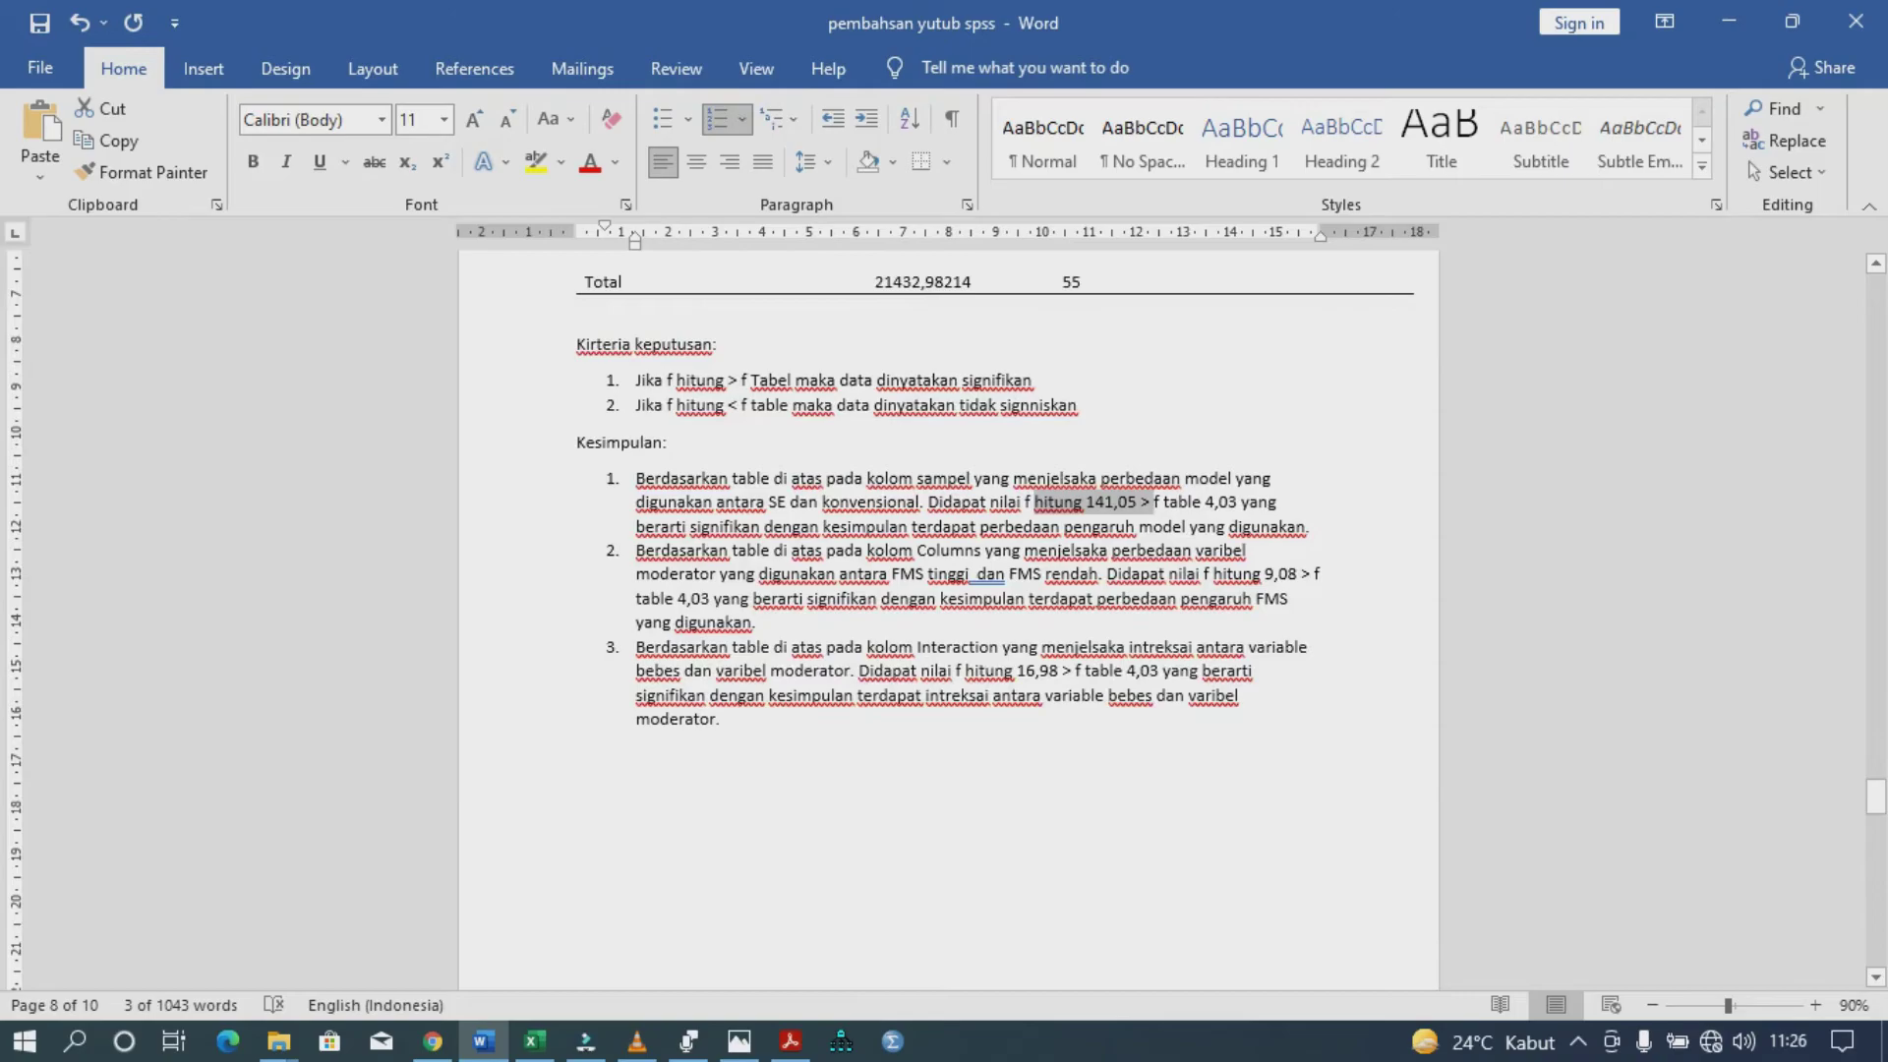
scroll(948, 619, down, 2)
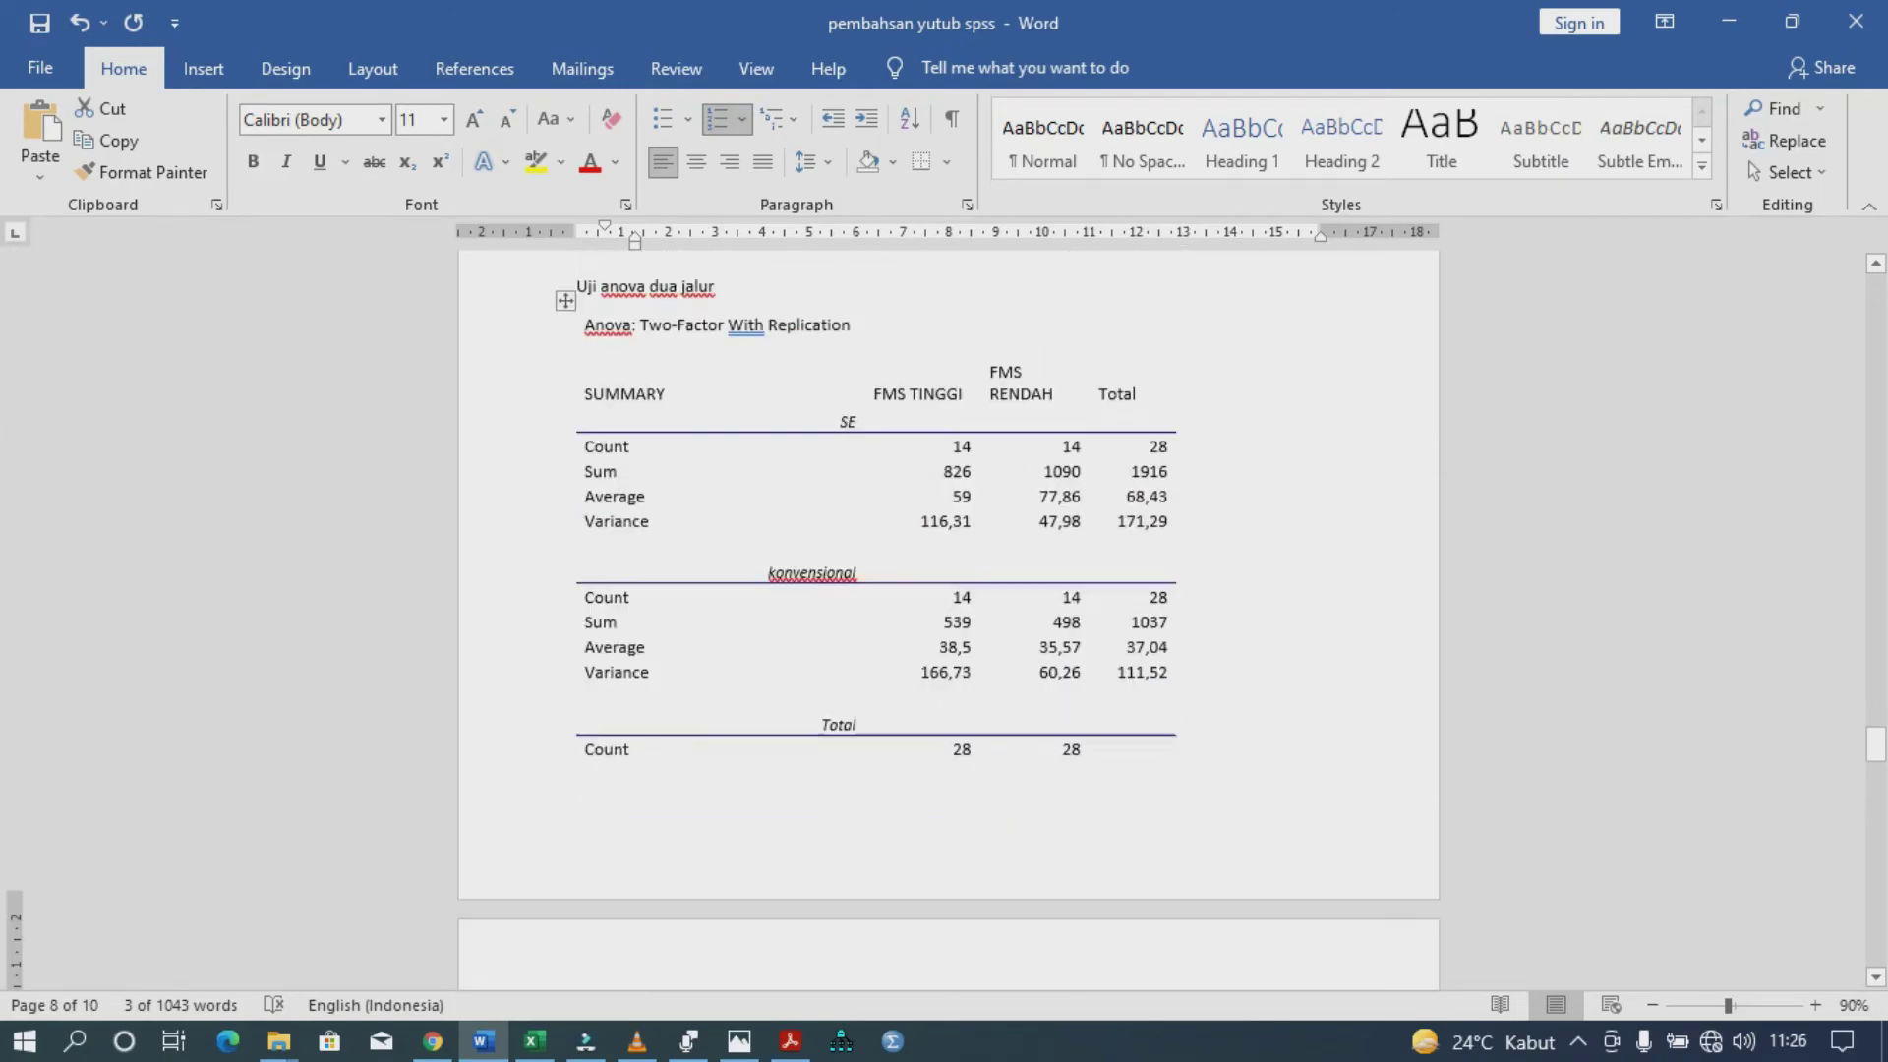
scroll(948, 620, down, 3)
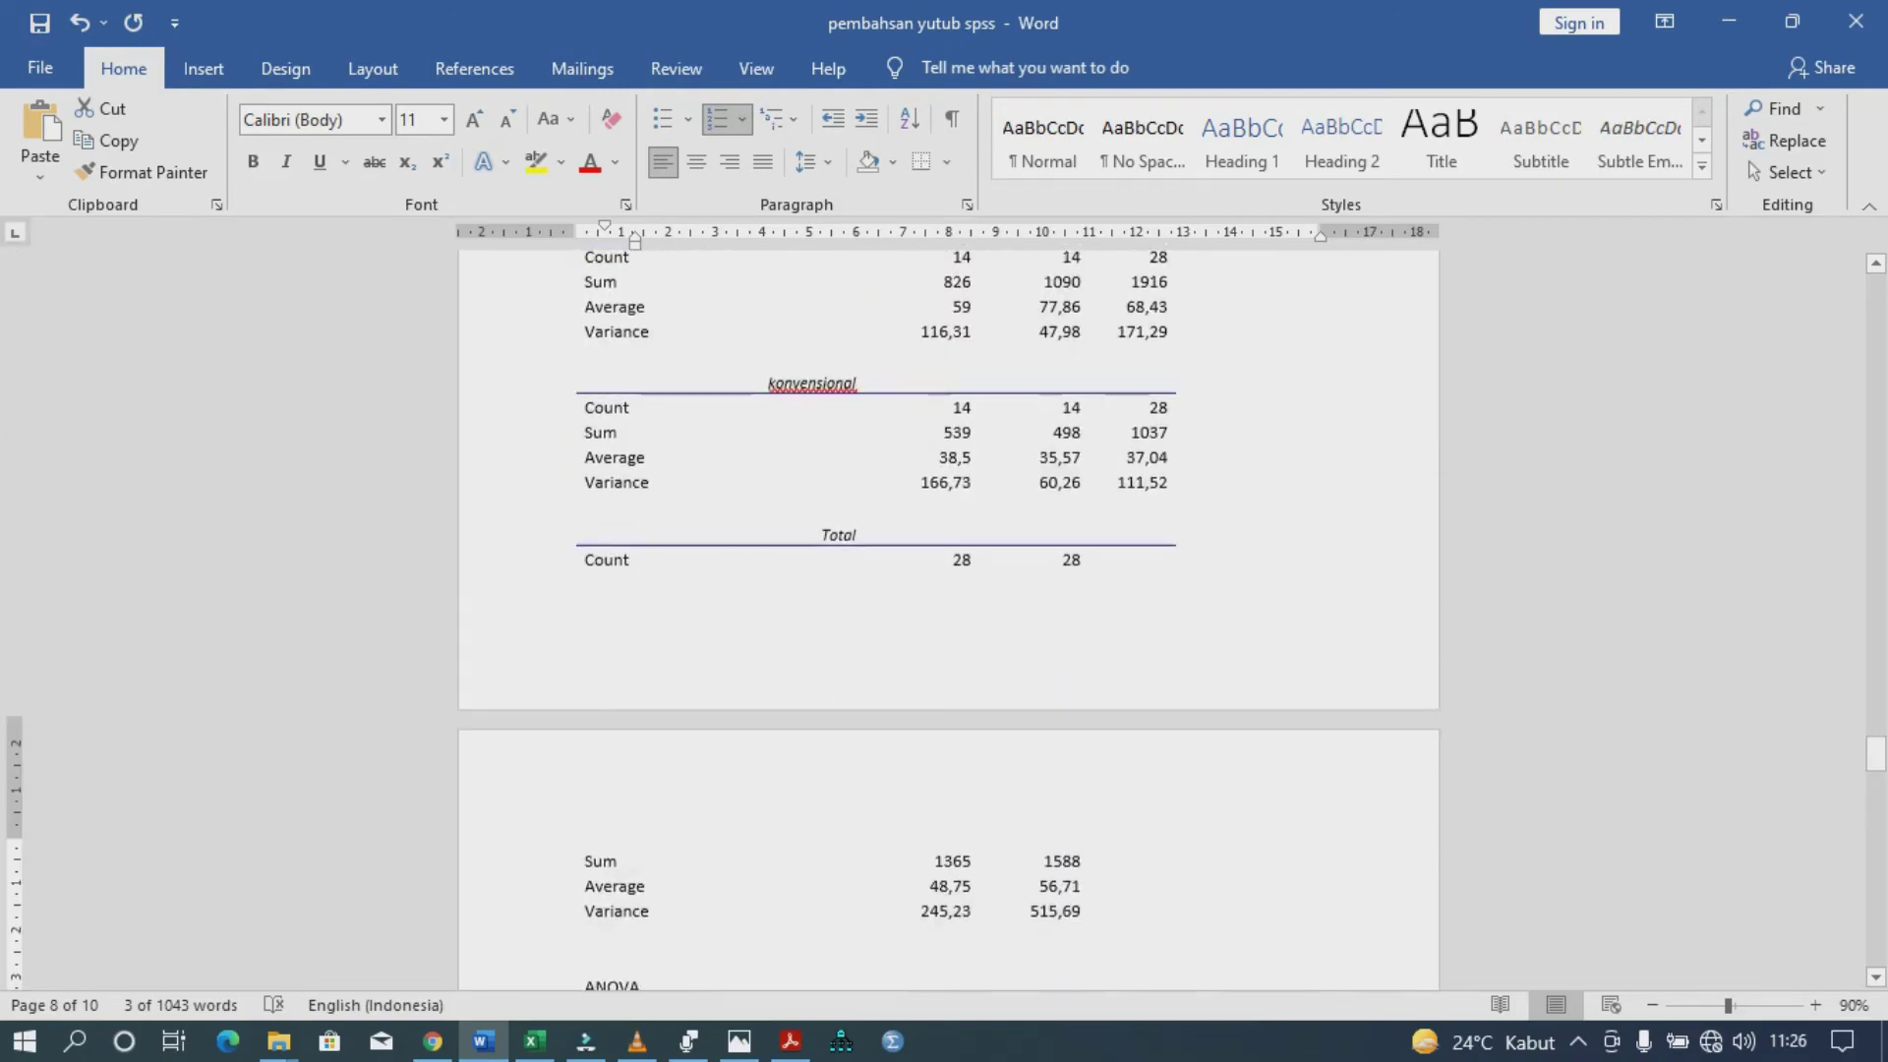
scroll(948, 619, up, 1)
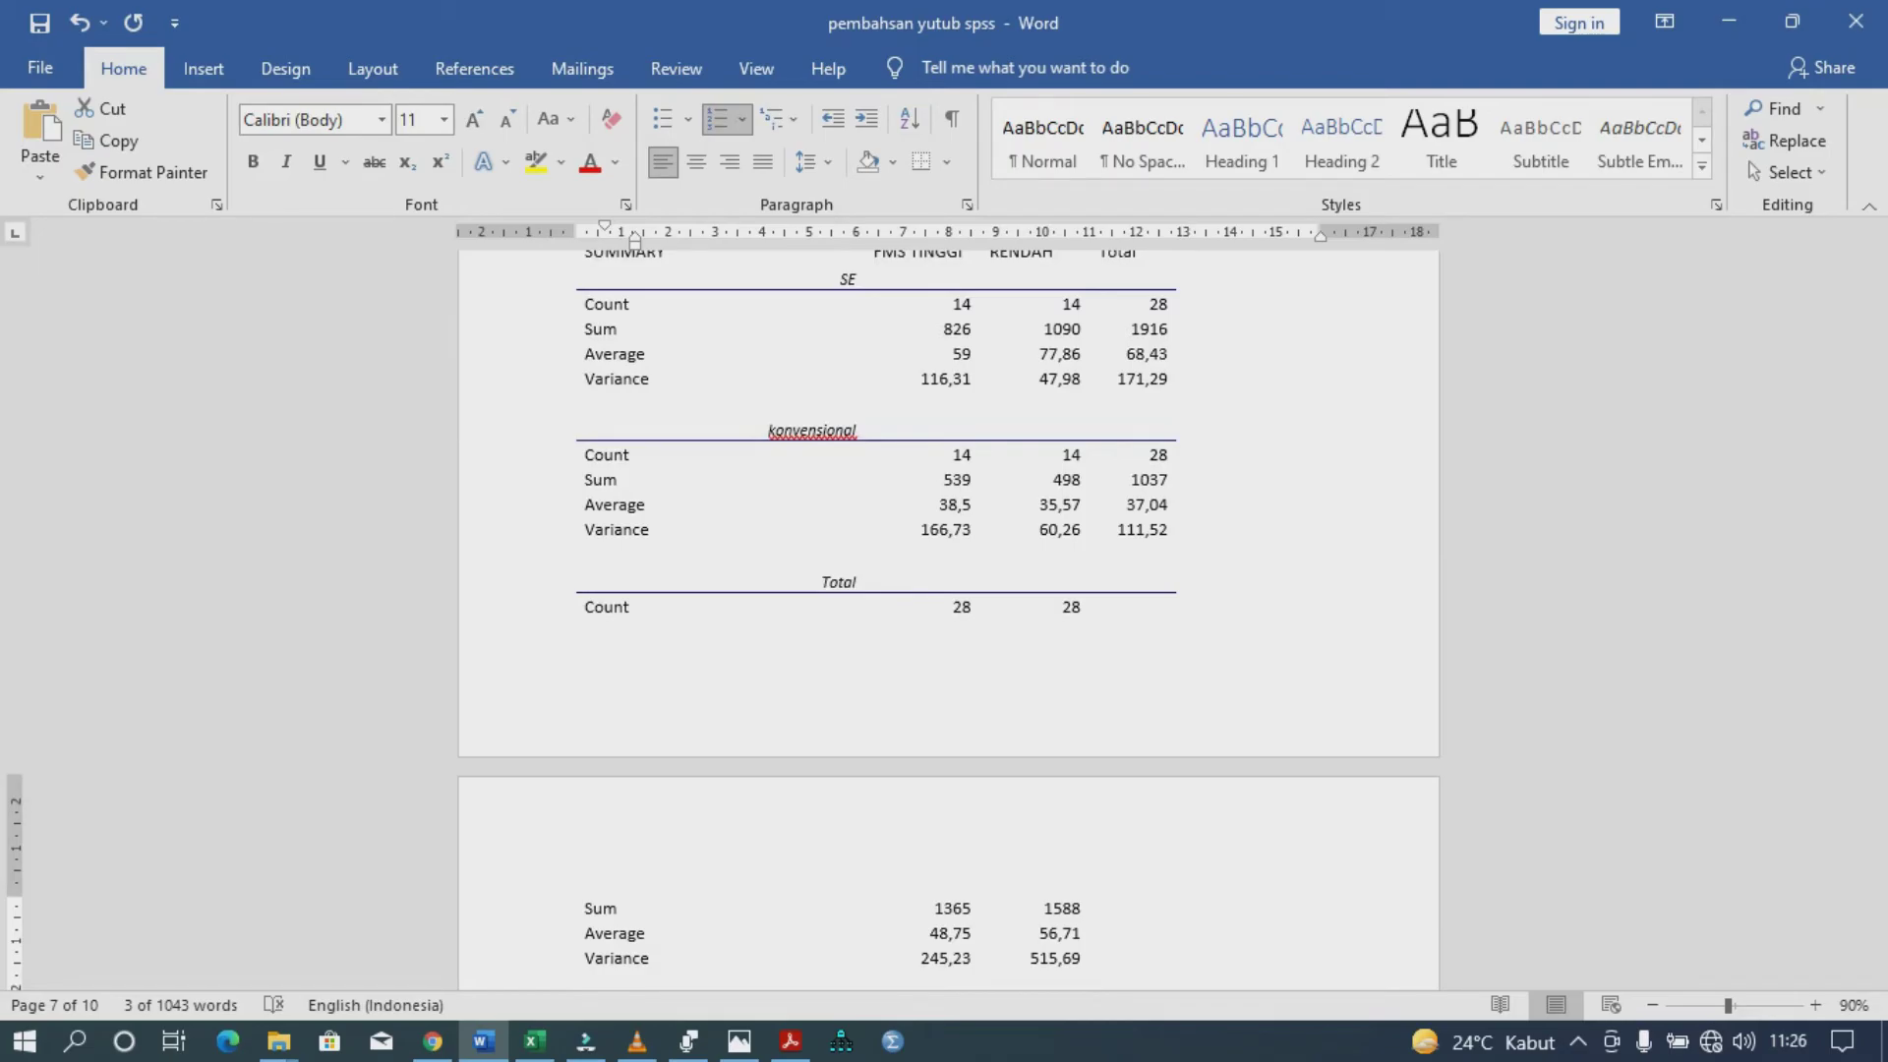
scroll(948, 620, up, 2)
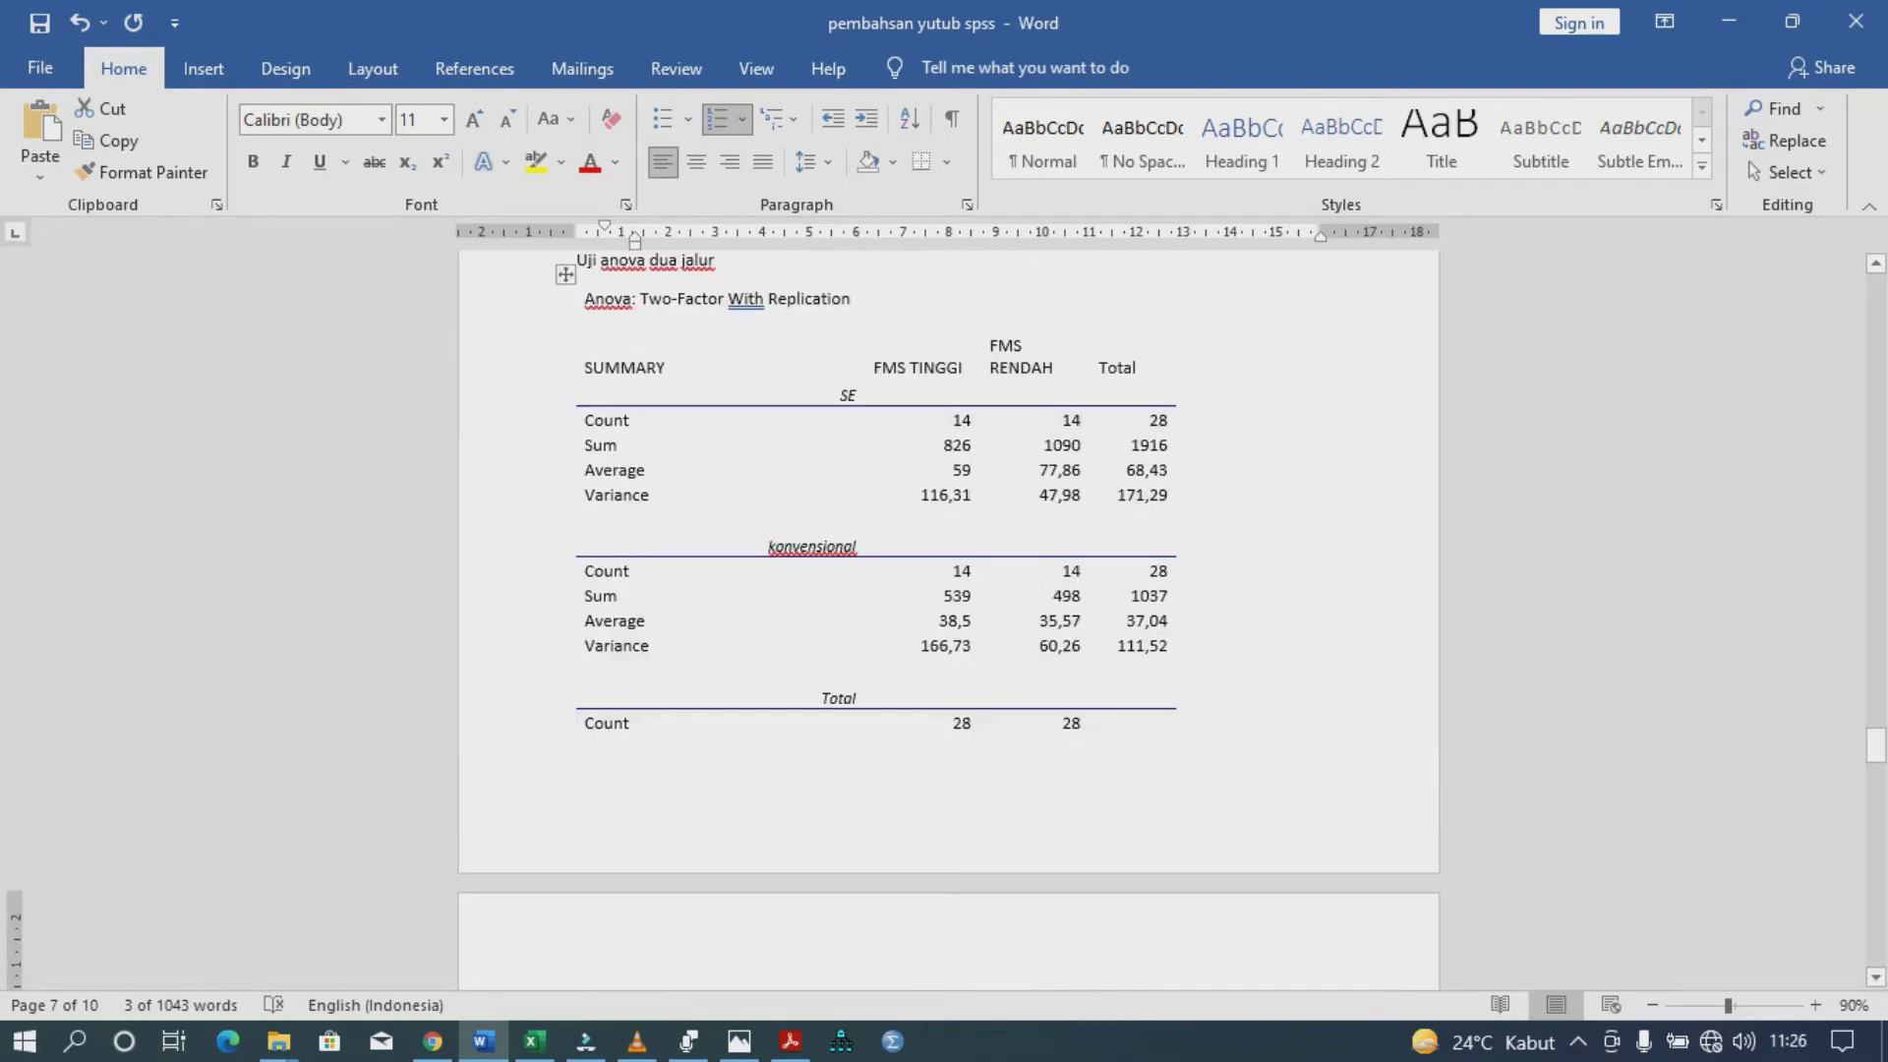
- Compare the FMS summary tables with the ANOVA table, the decision criteria and the numbered conclusions in the Word report
scroll(947, 620, down, 2)
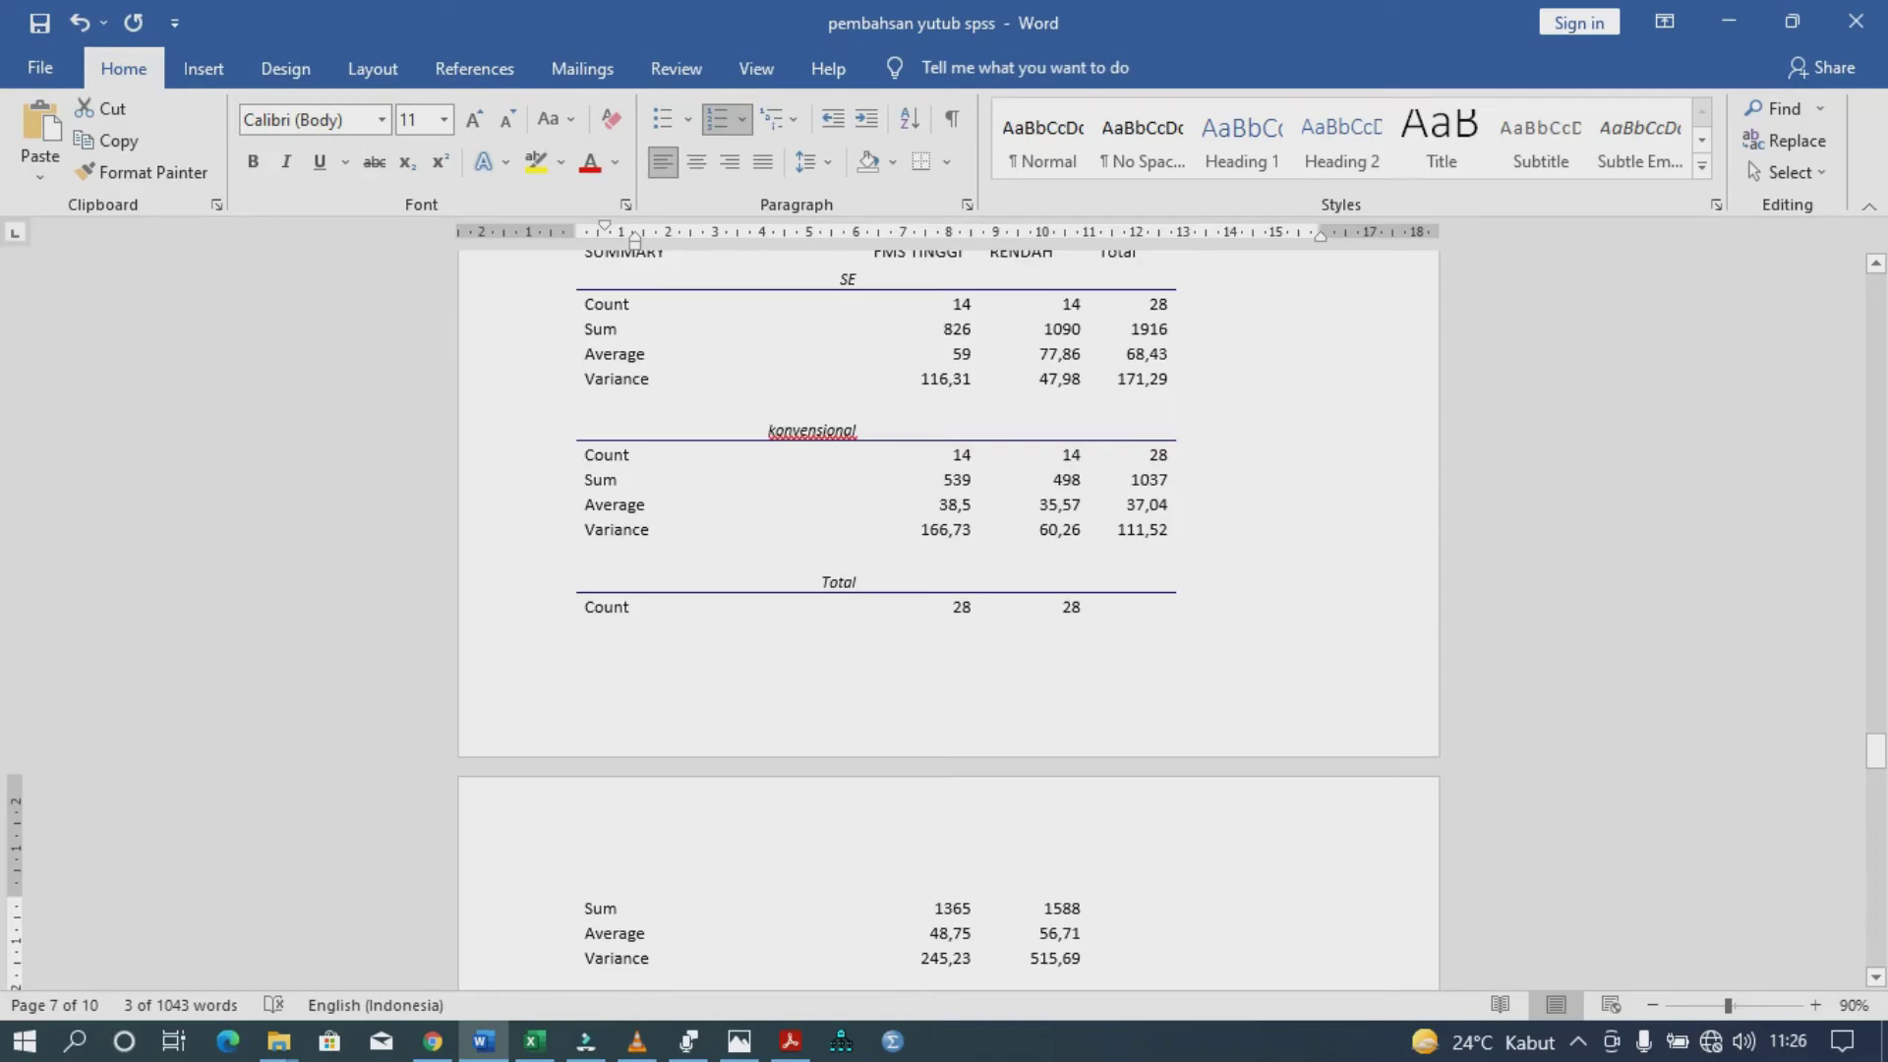
scroll(948, 620, down, 6)
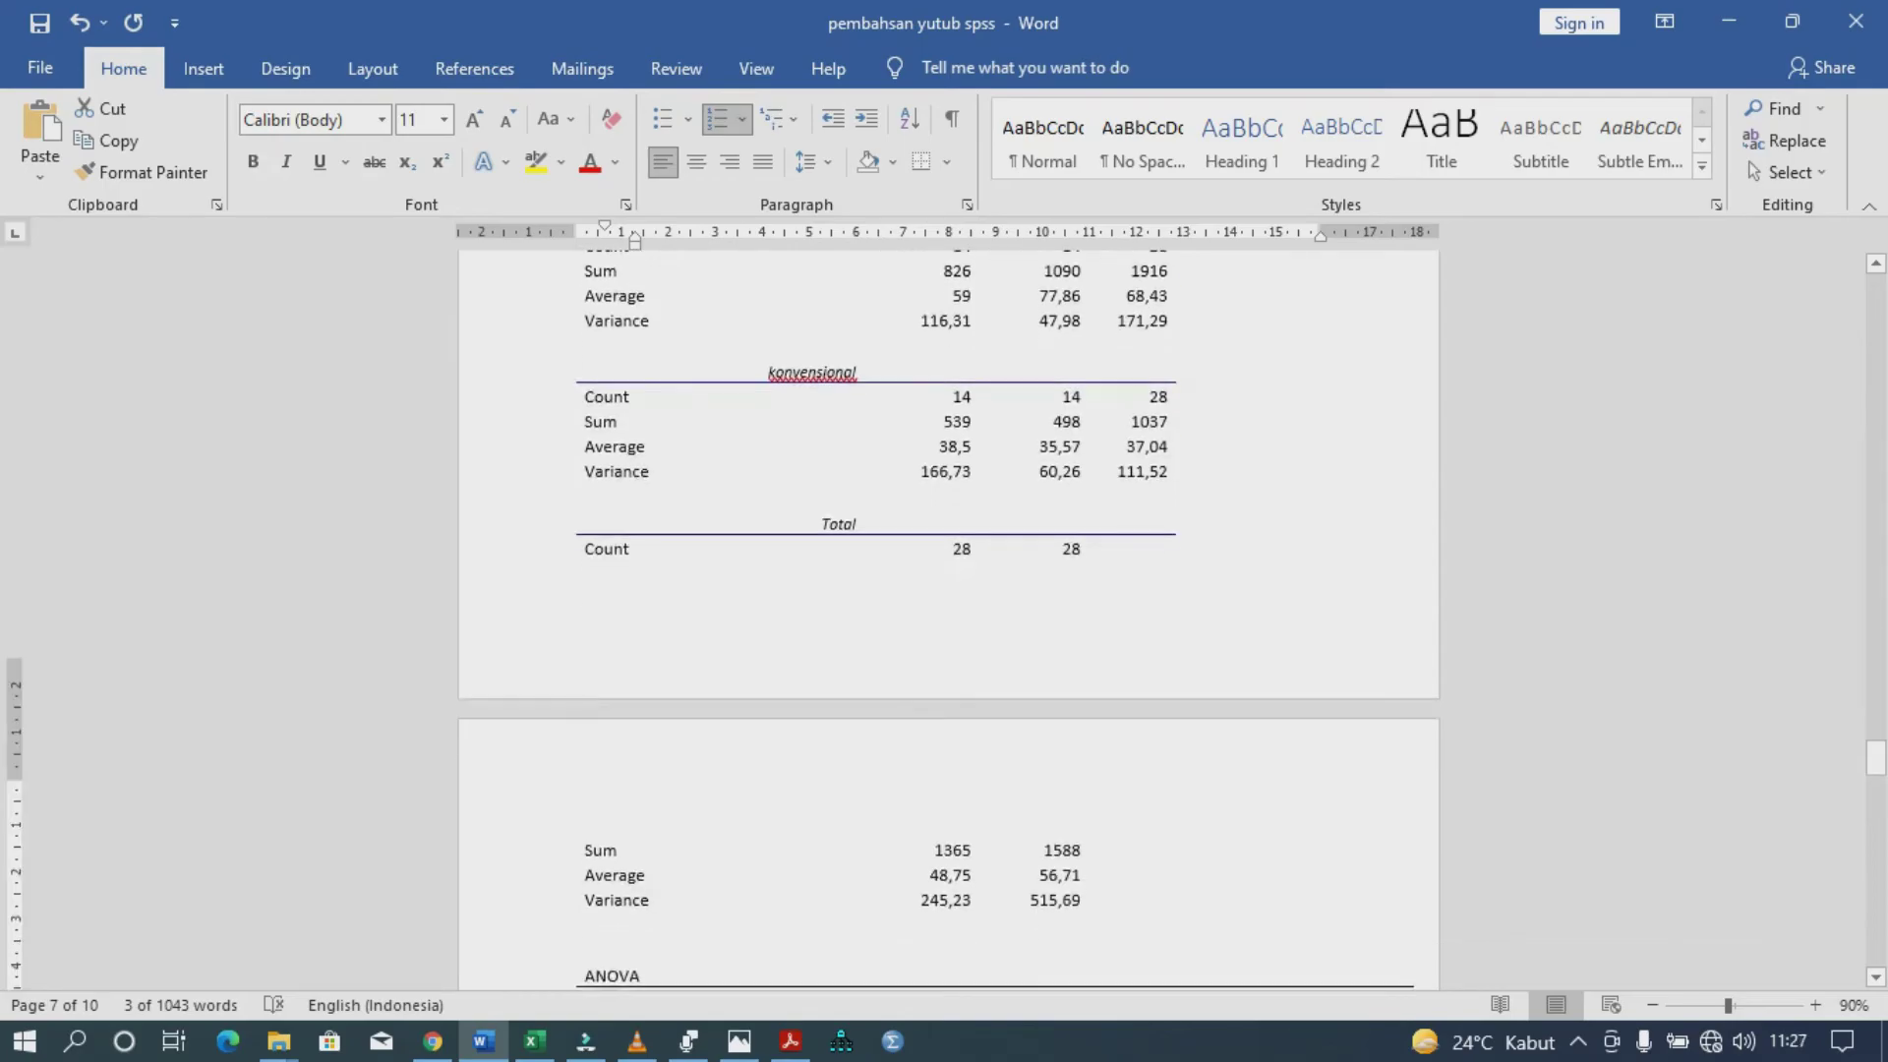
scroll(948, 620, up, 7)
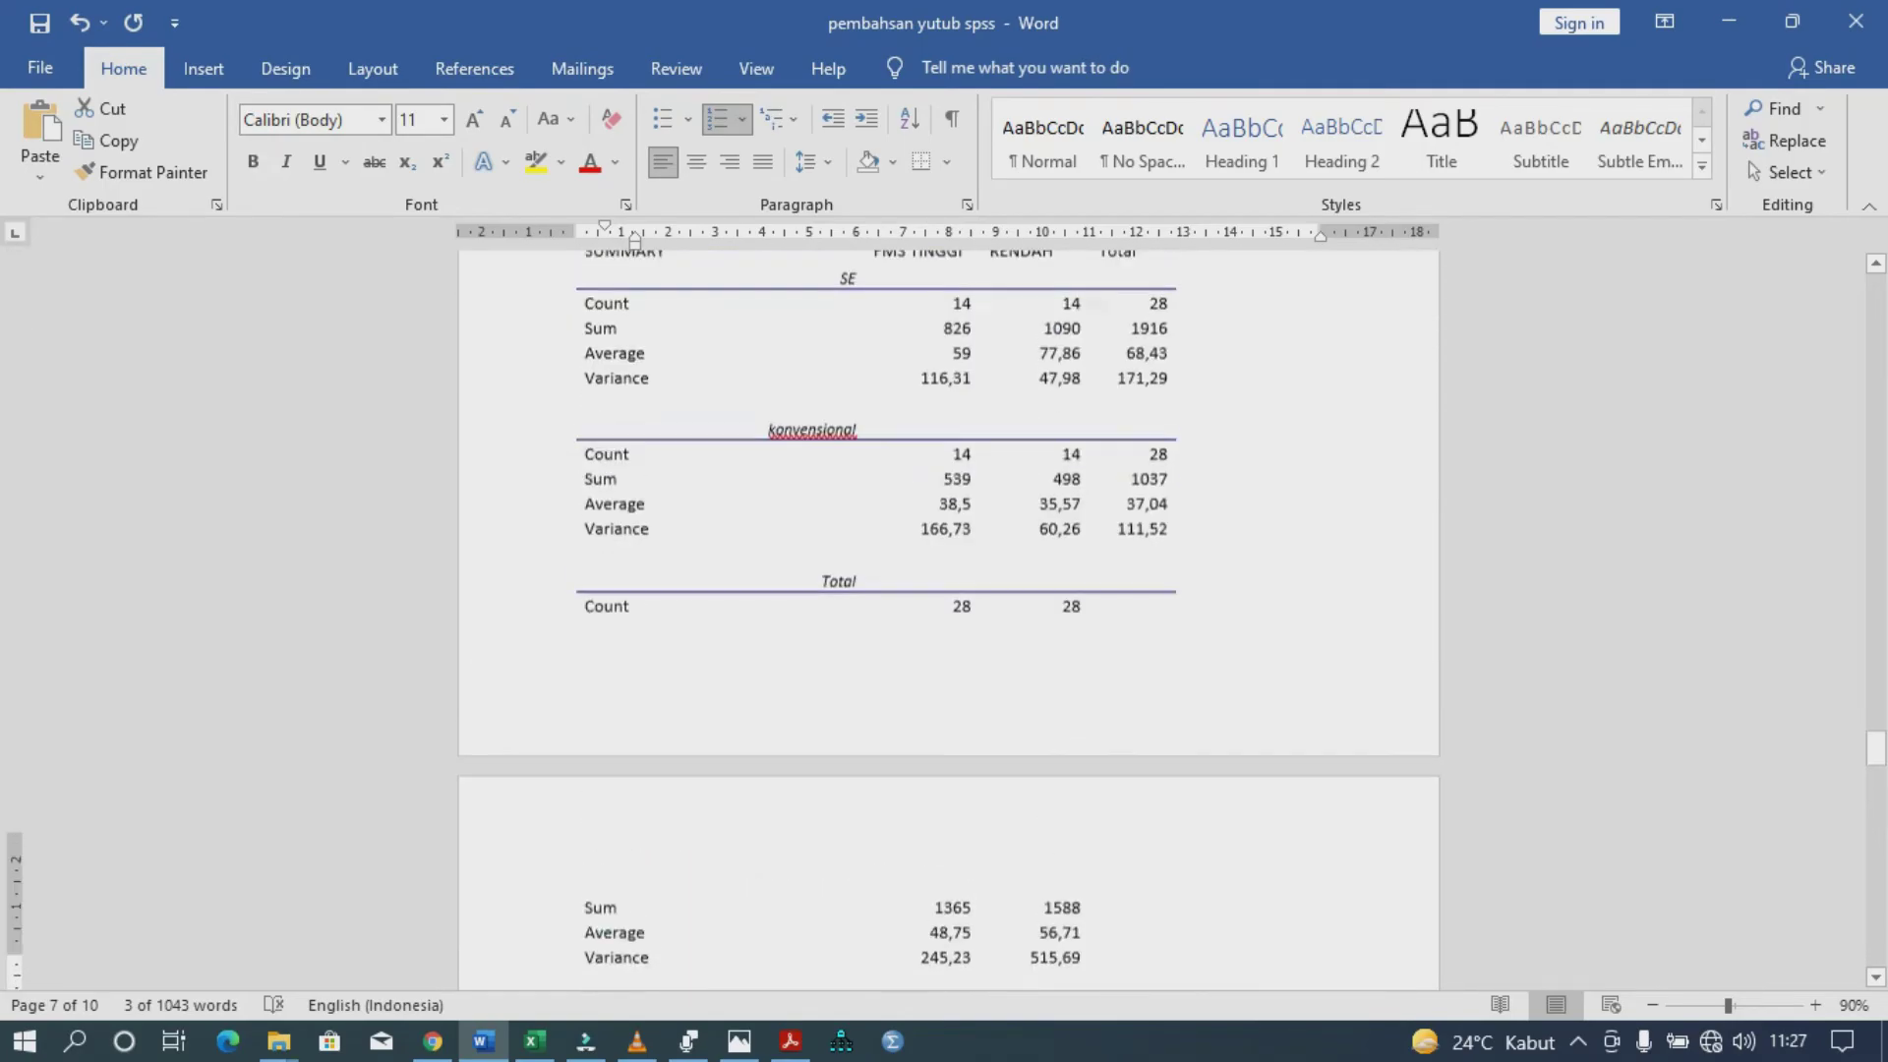
scroll(947, 619, down, 16)
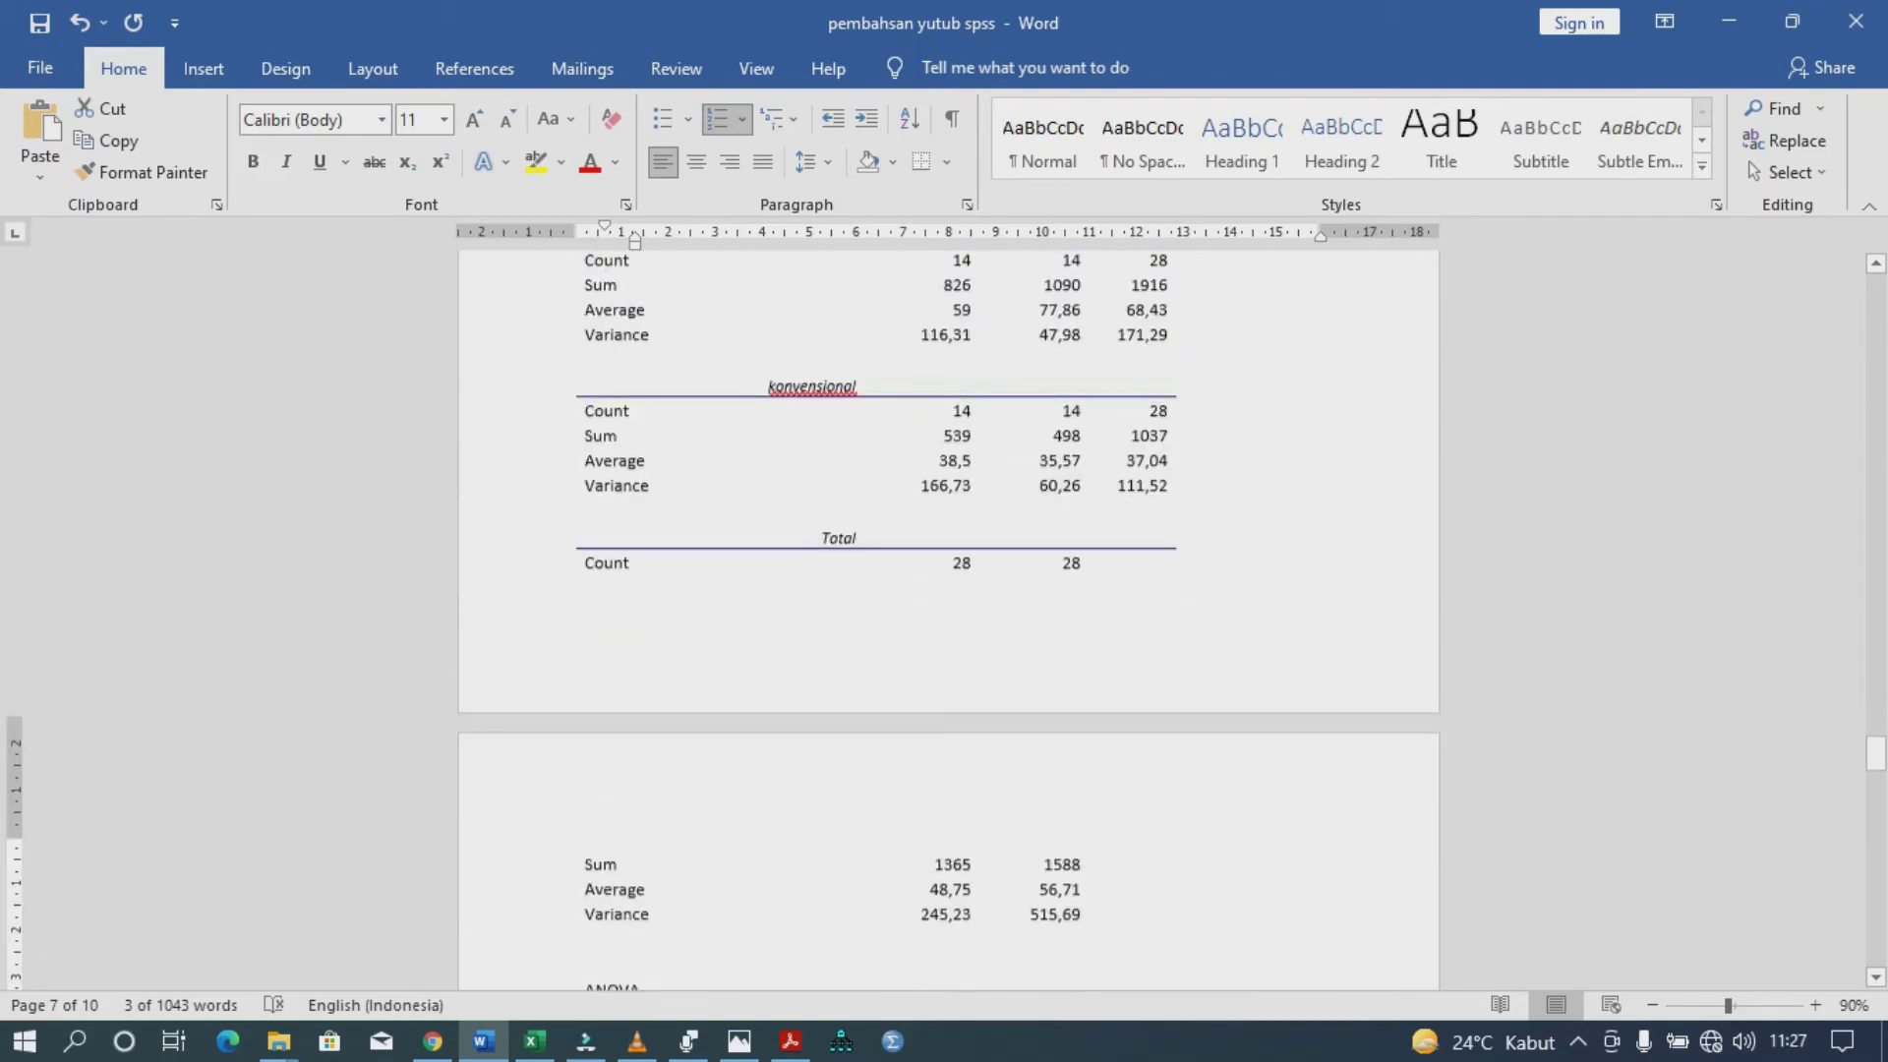
scroll(948, 619, down, 5)
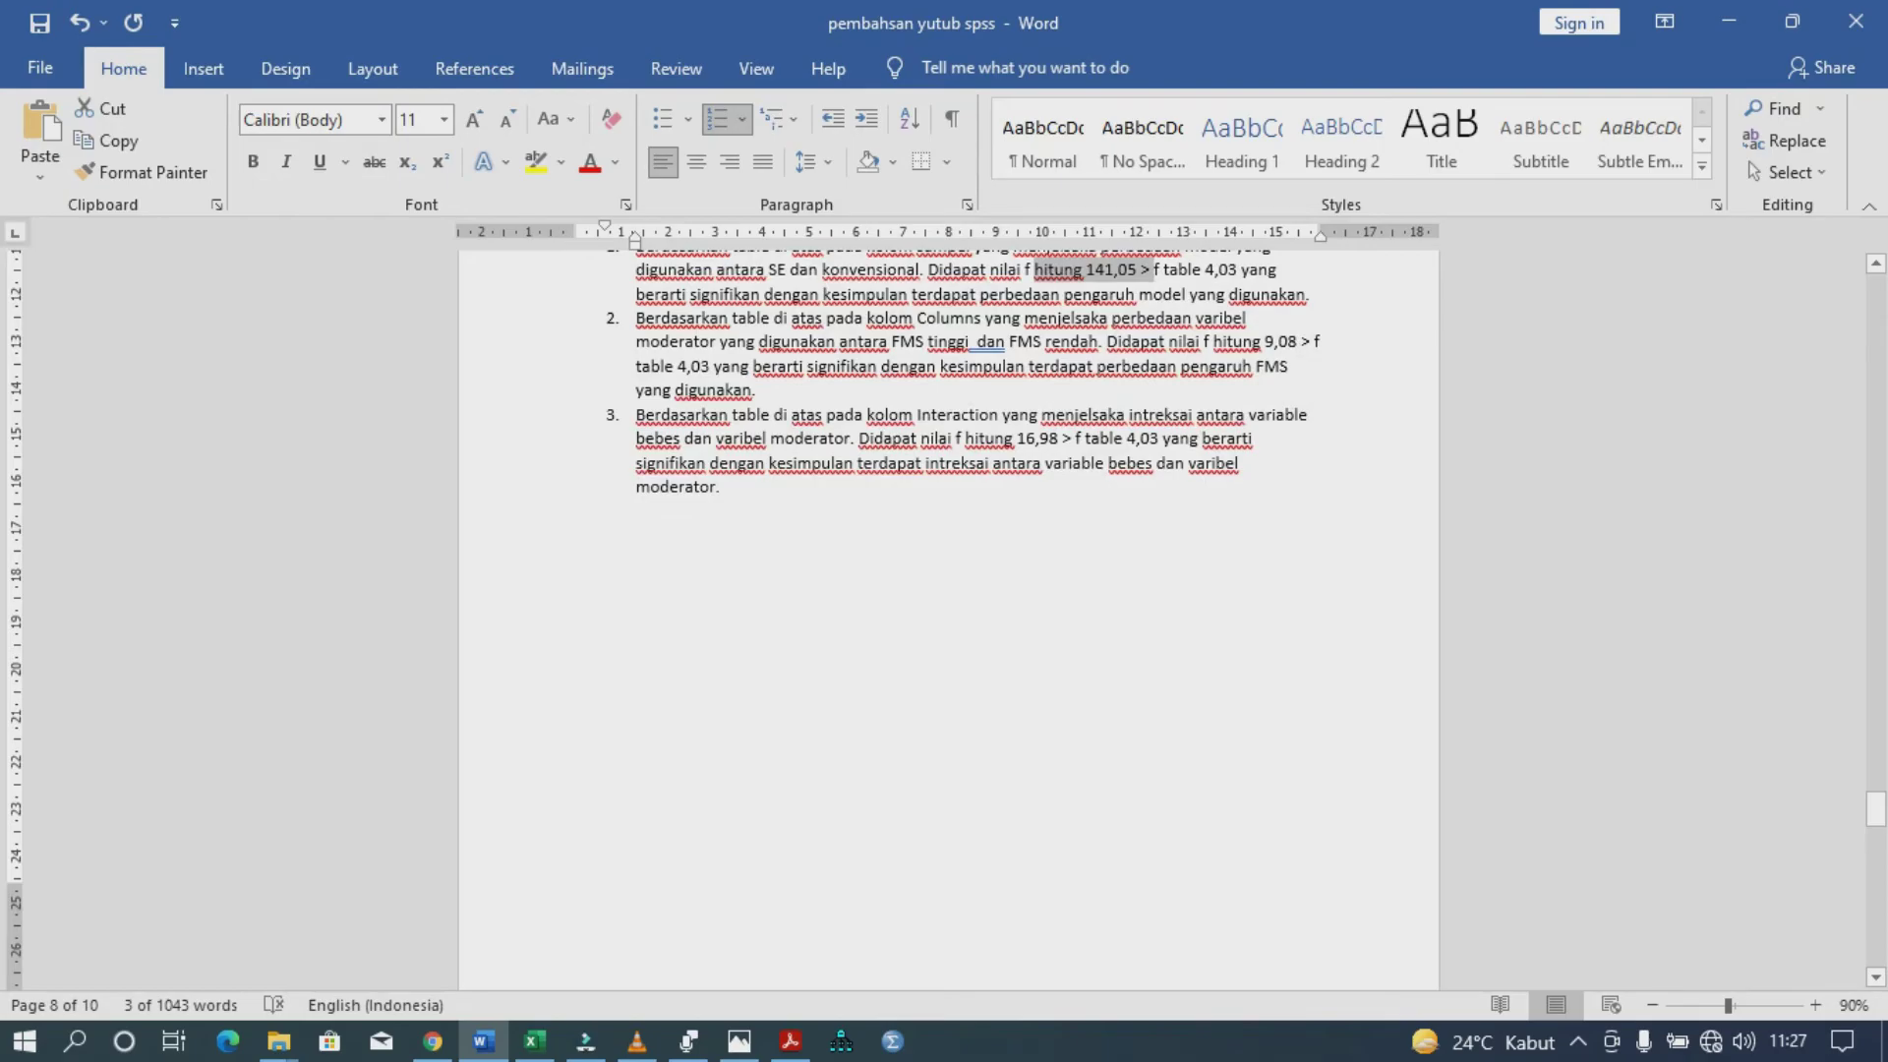
scroll(948, 620, up, 2)
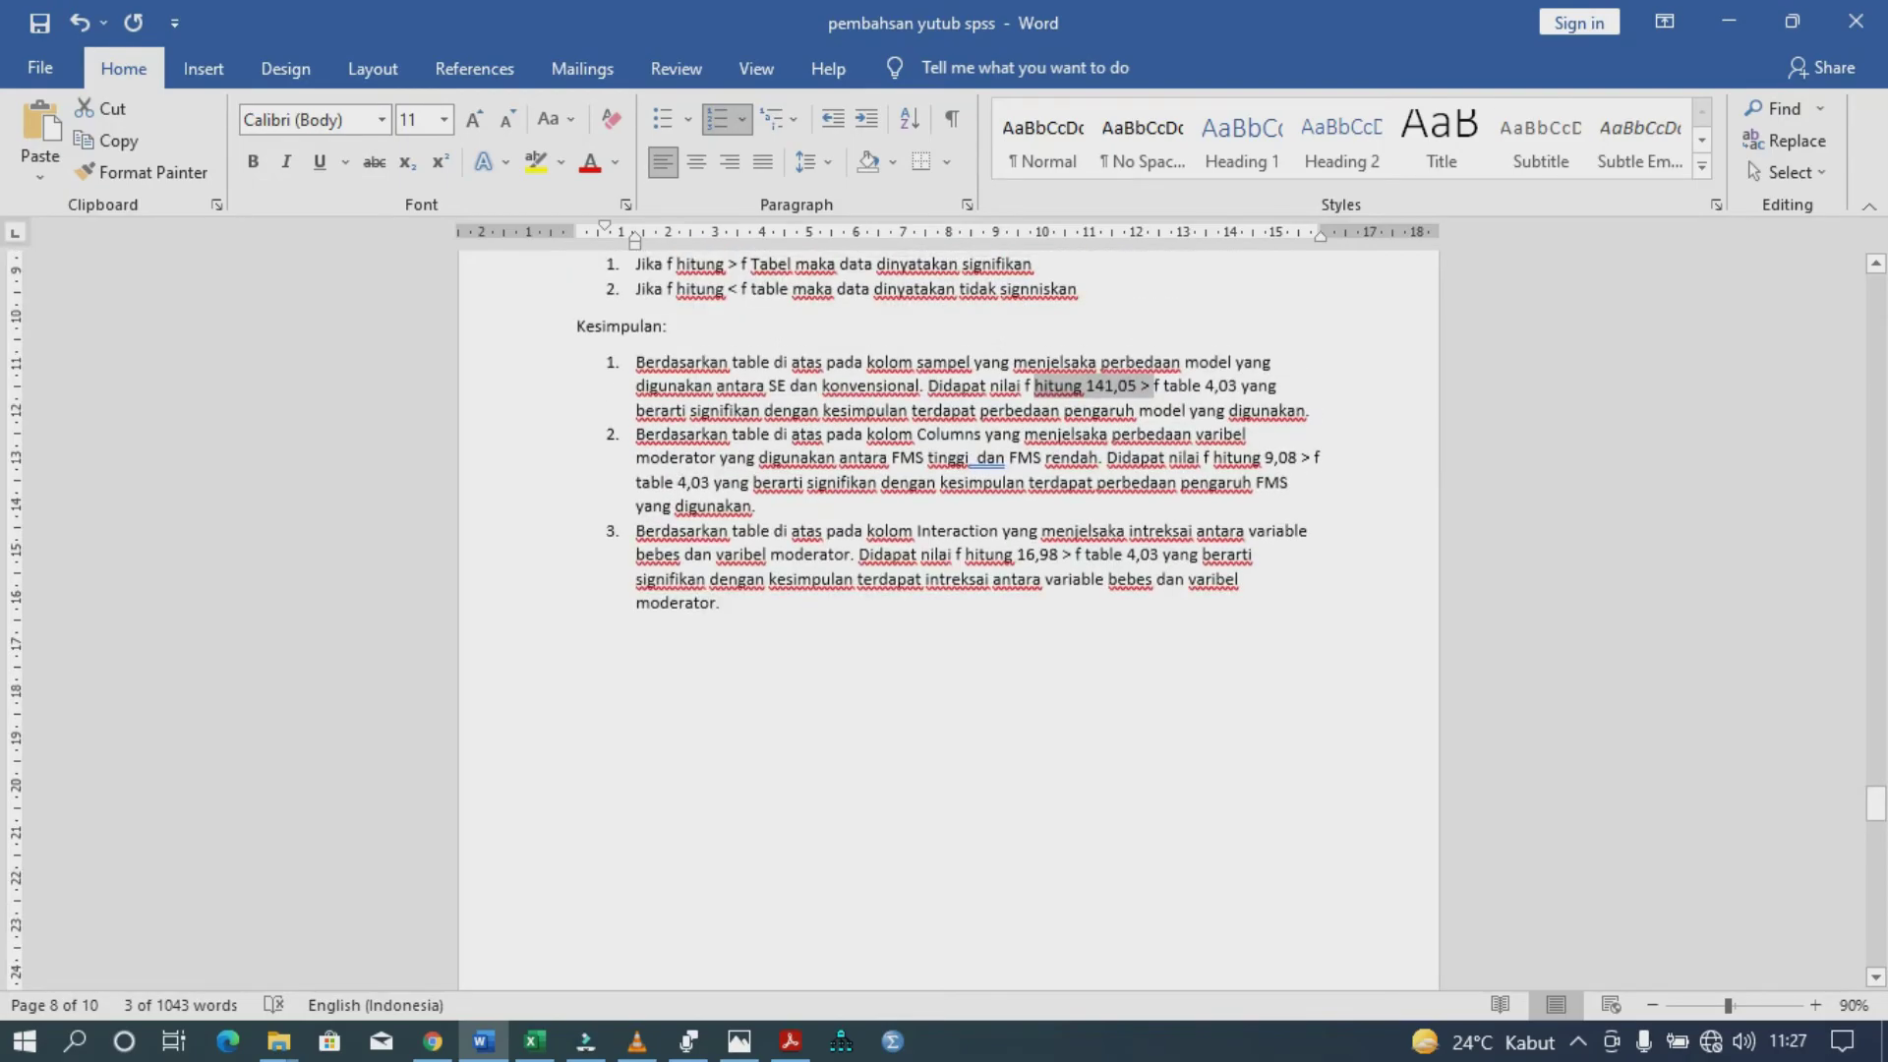
scroll(948, 619, up, 7)
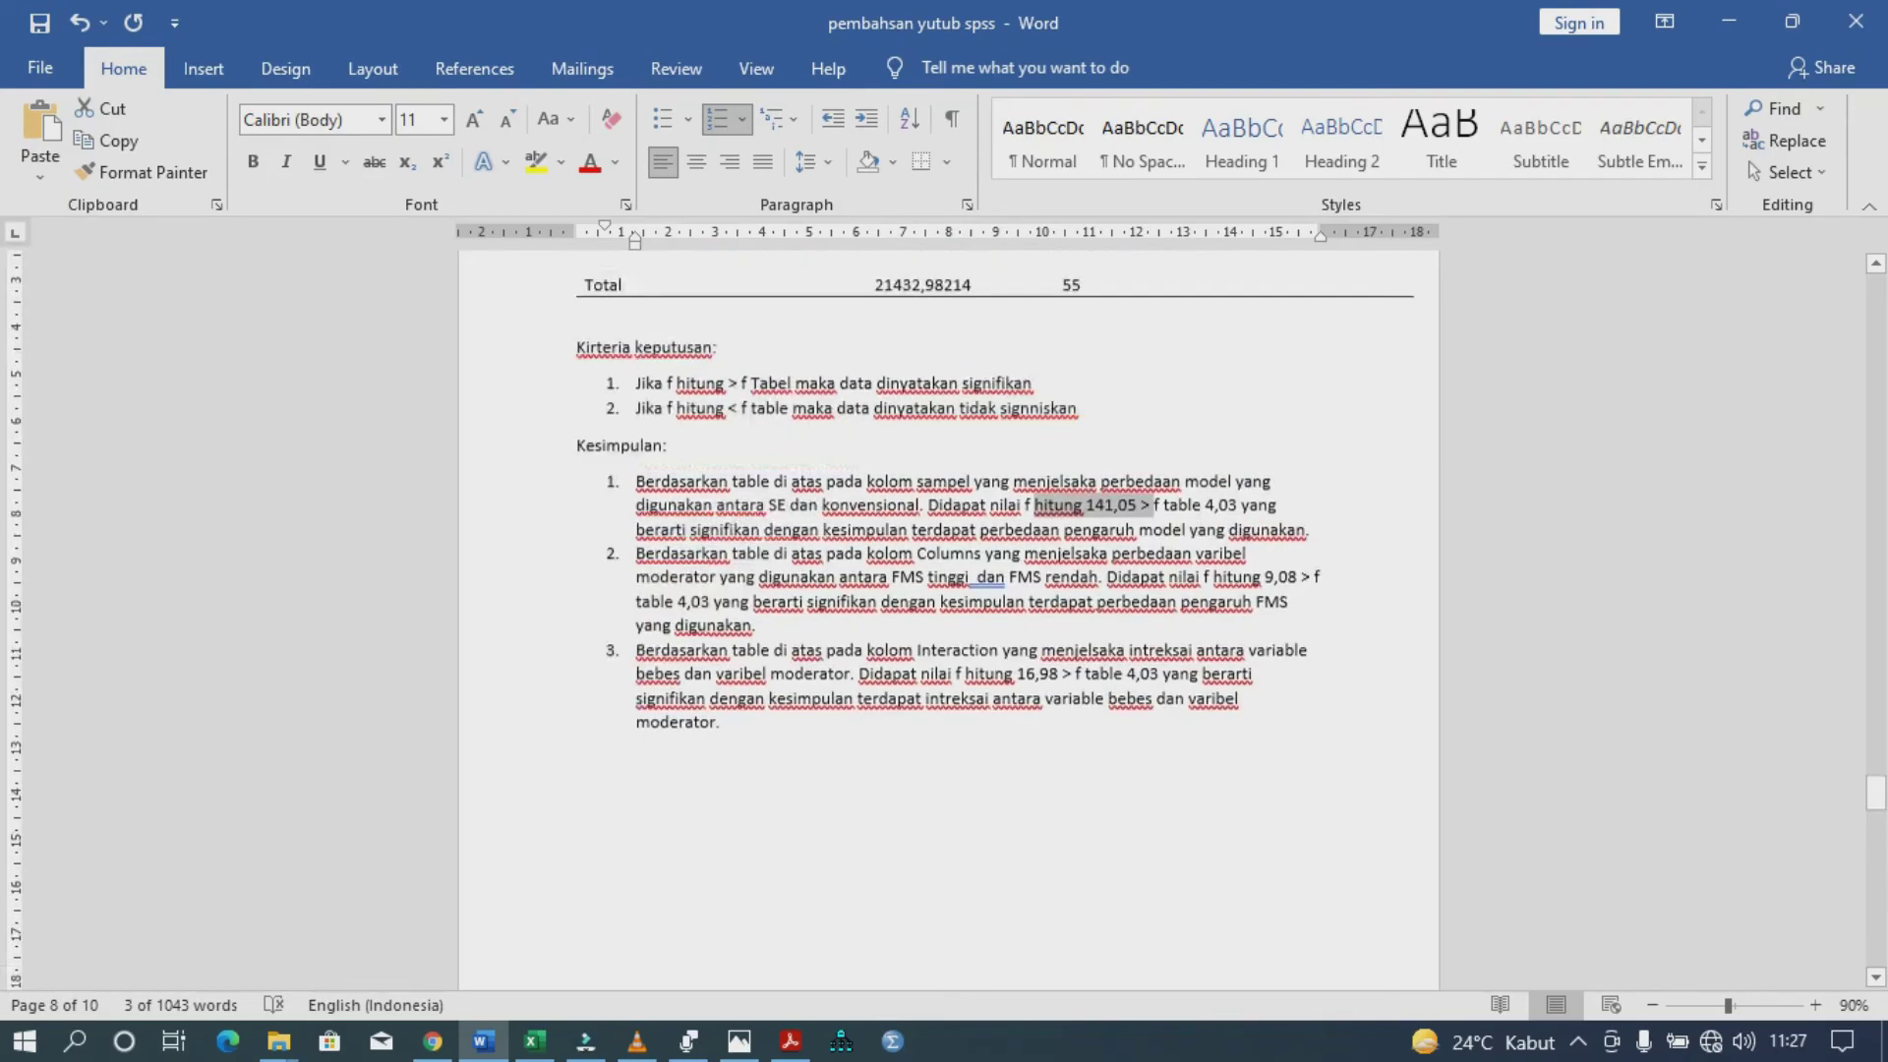
scroll(948, 620, up, 4)
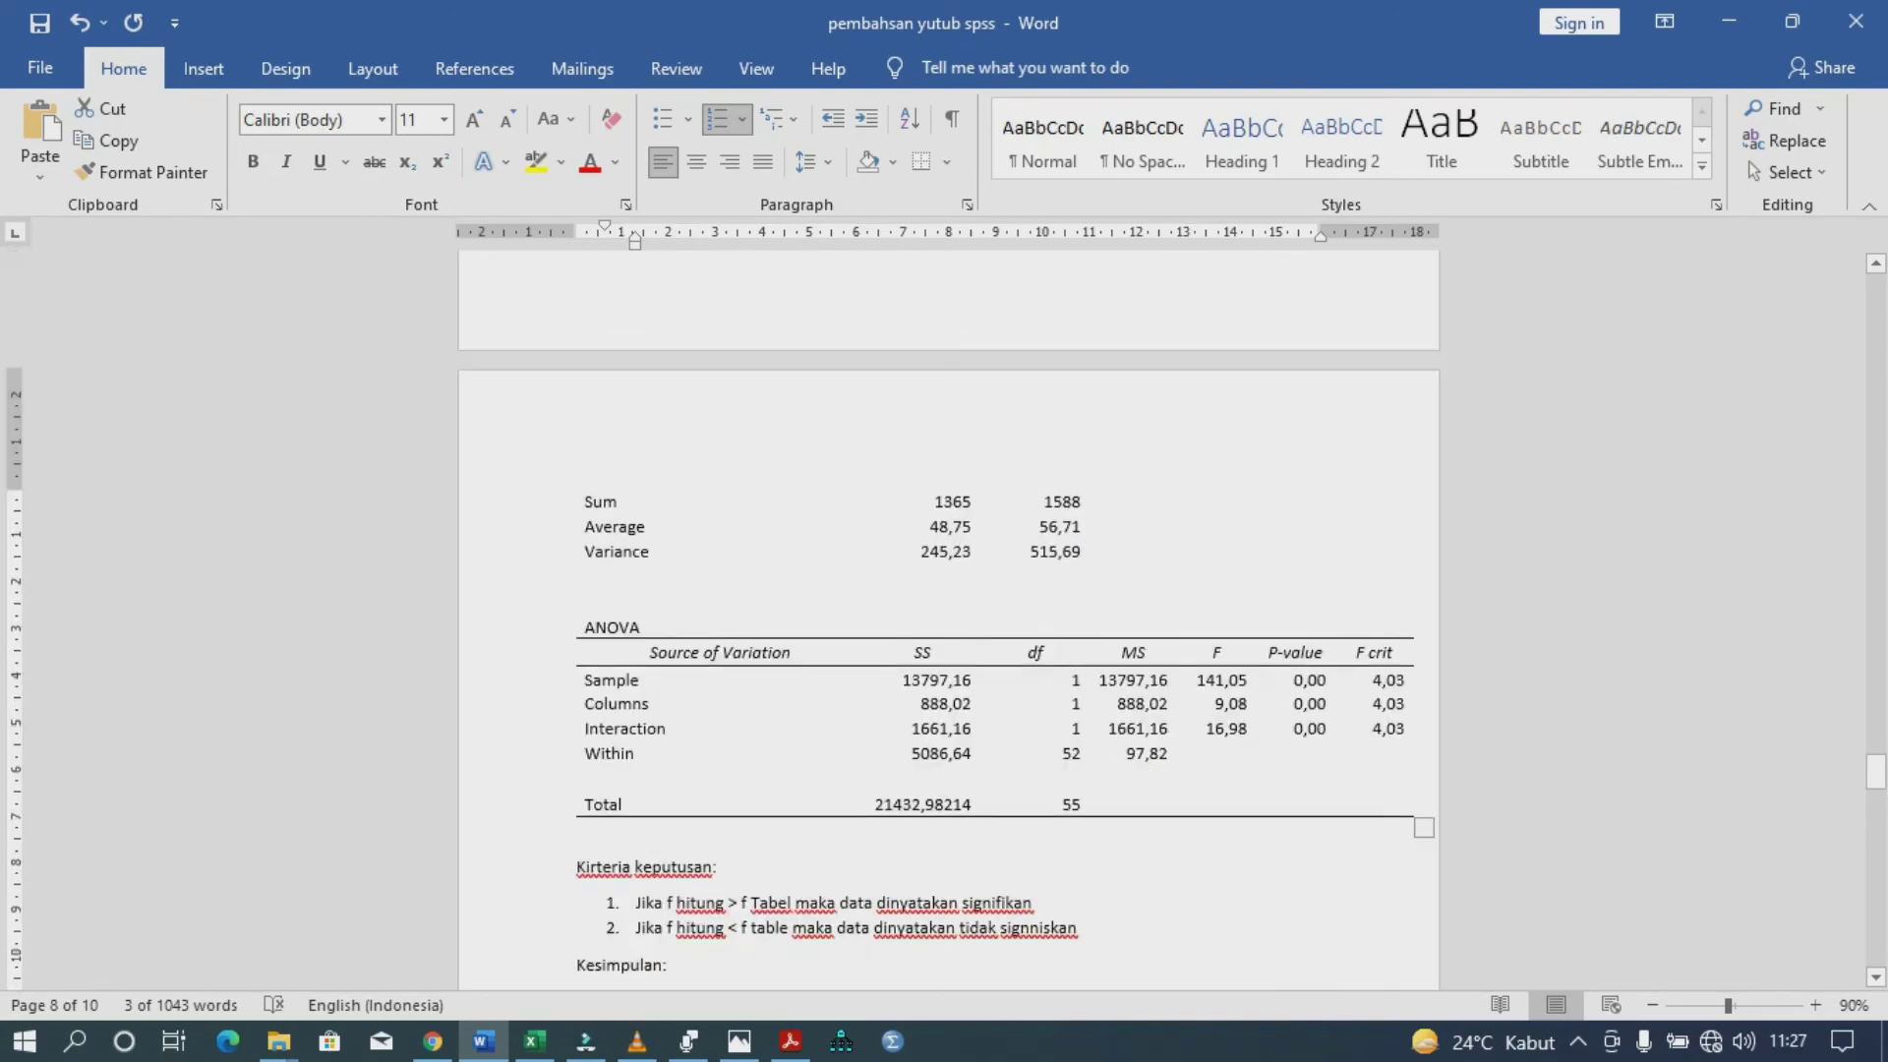
scroll(948, 619, up, 12)
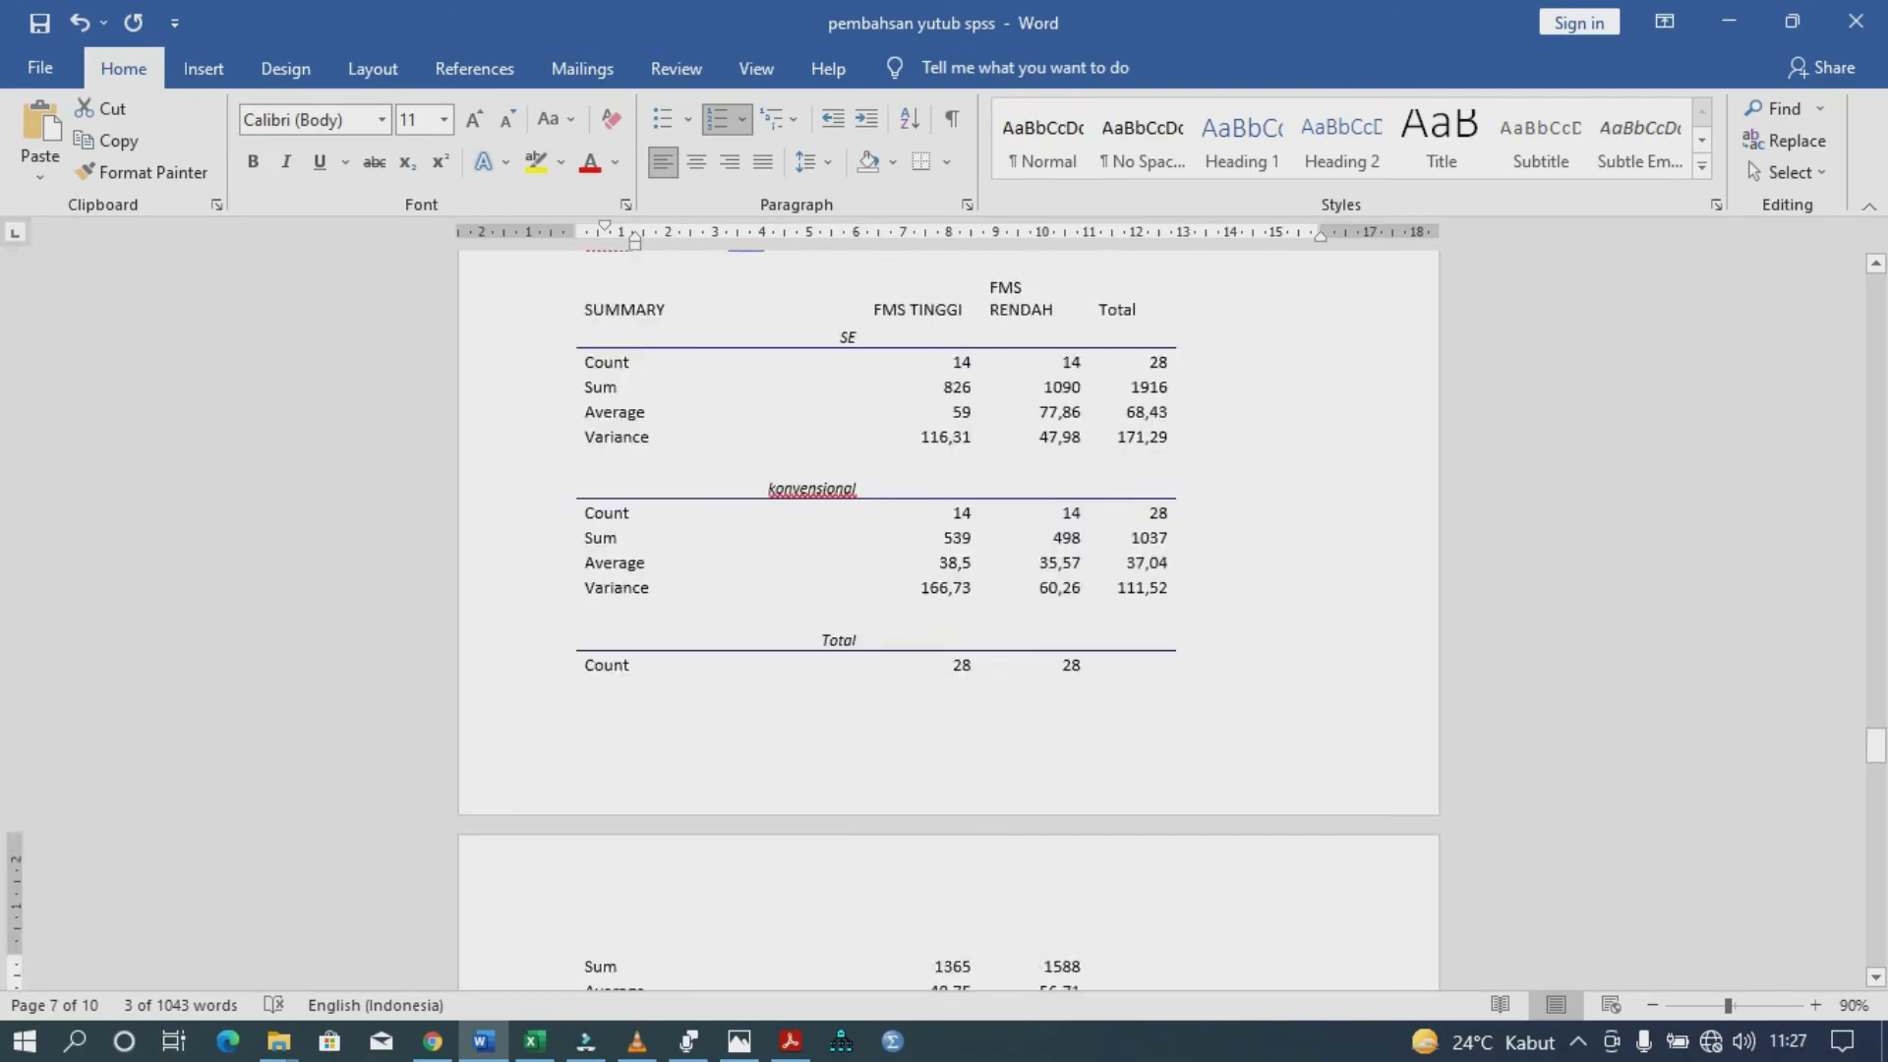
scroll(948, 620, up, 7)
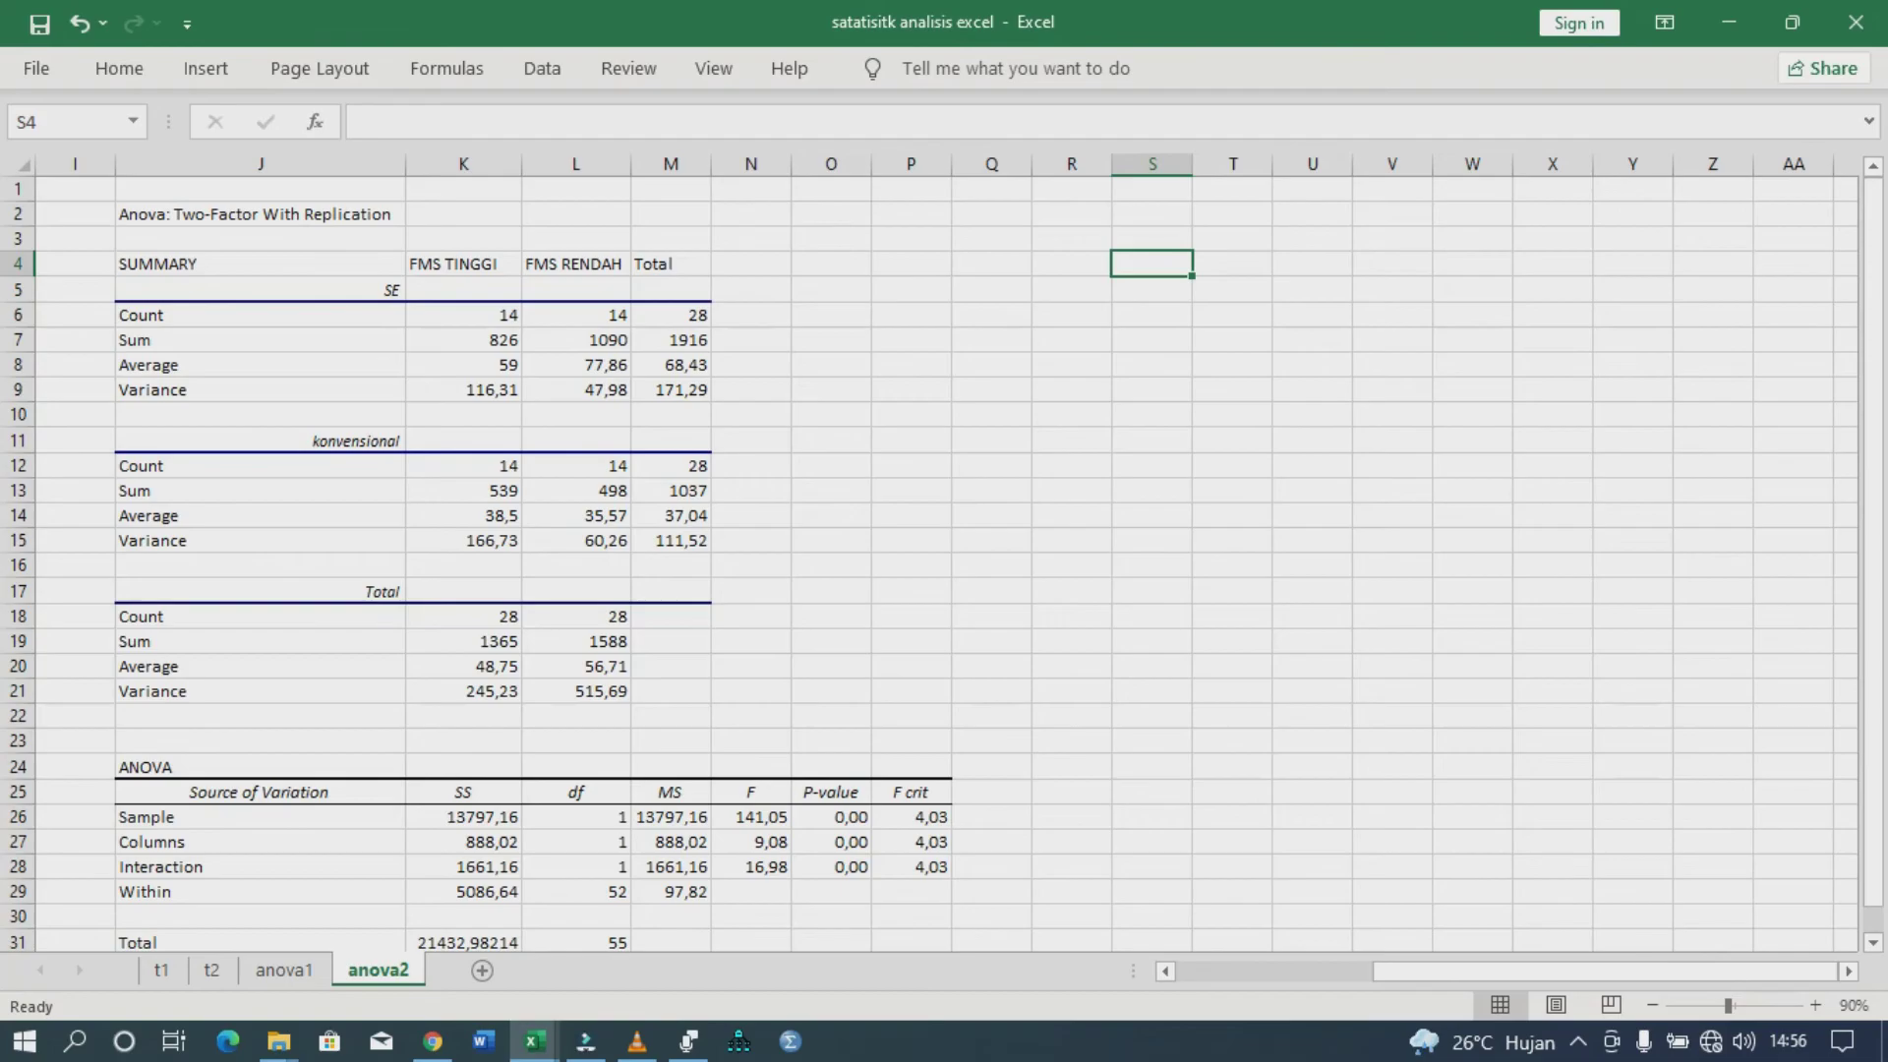
- In Excel's anova2 sheet, enter the column headings SE in S4 and Konvensional in T4 for a table of means
text(SE)
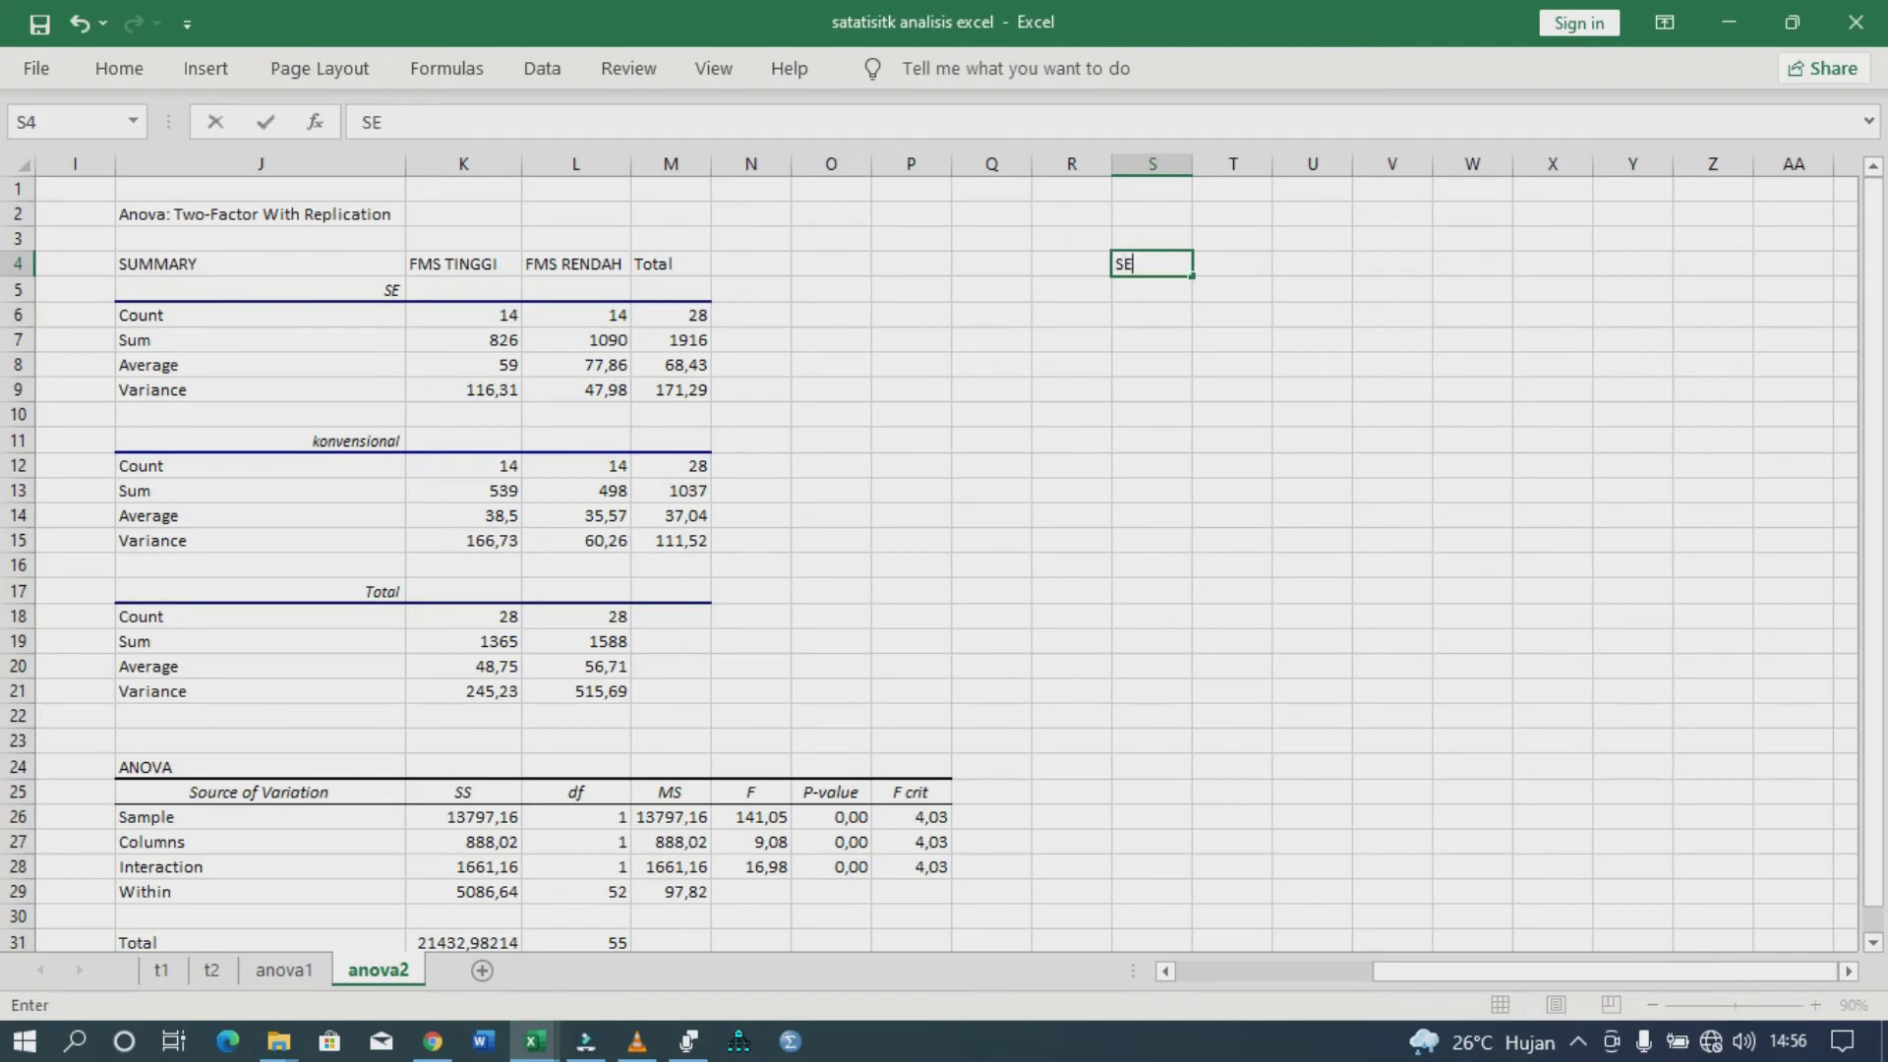
key(Tab)
text(Ko)
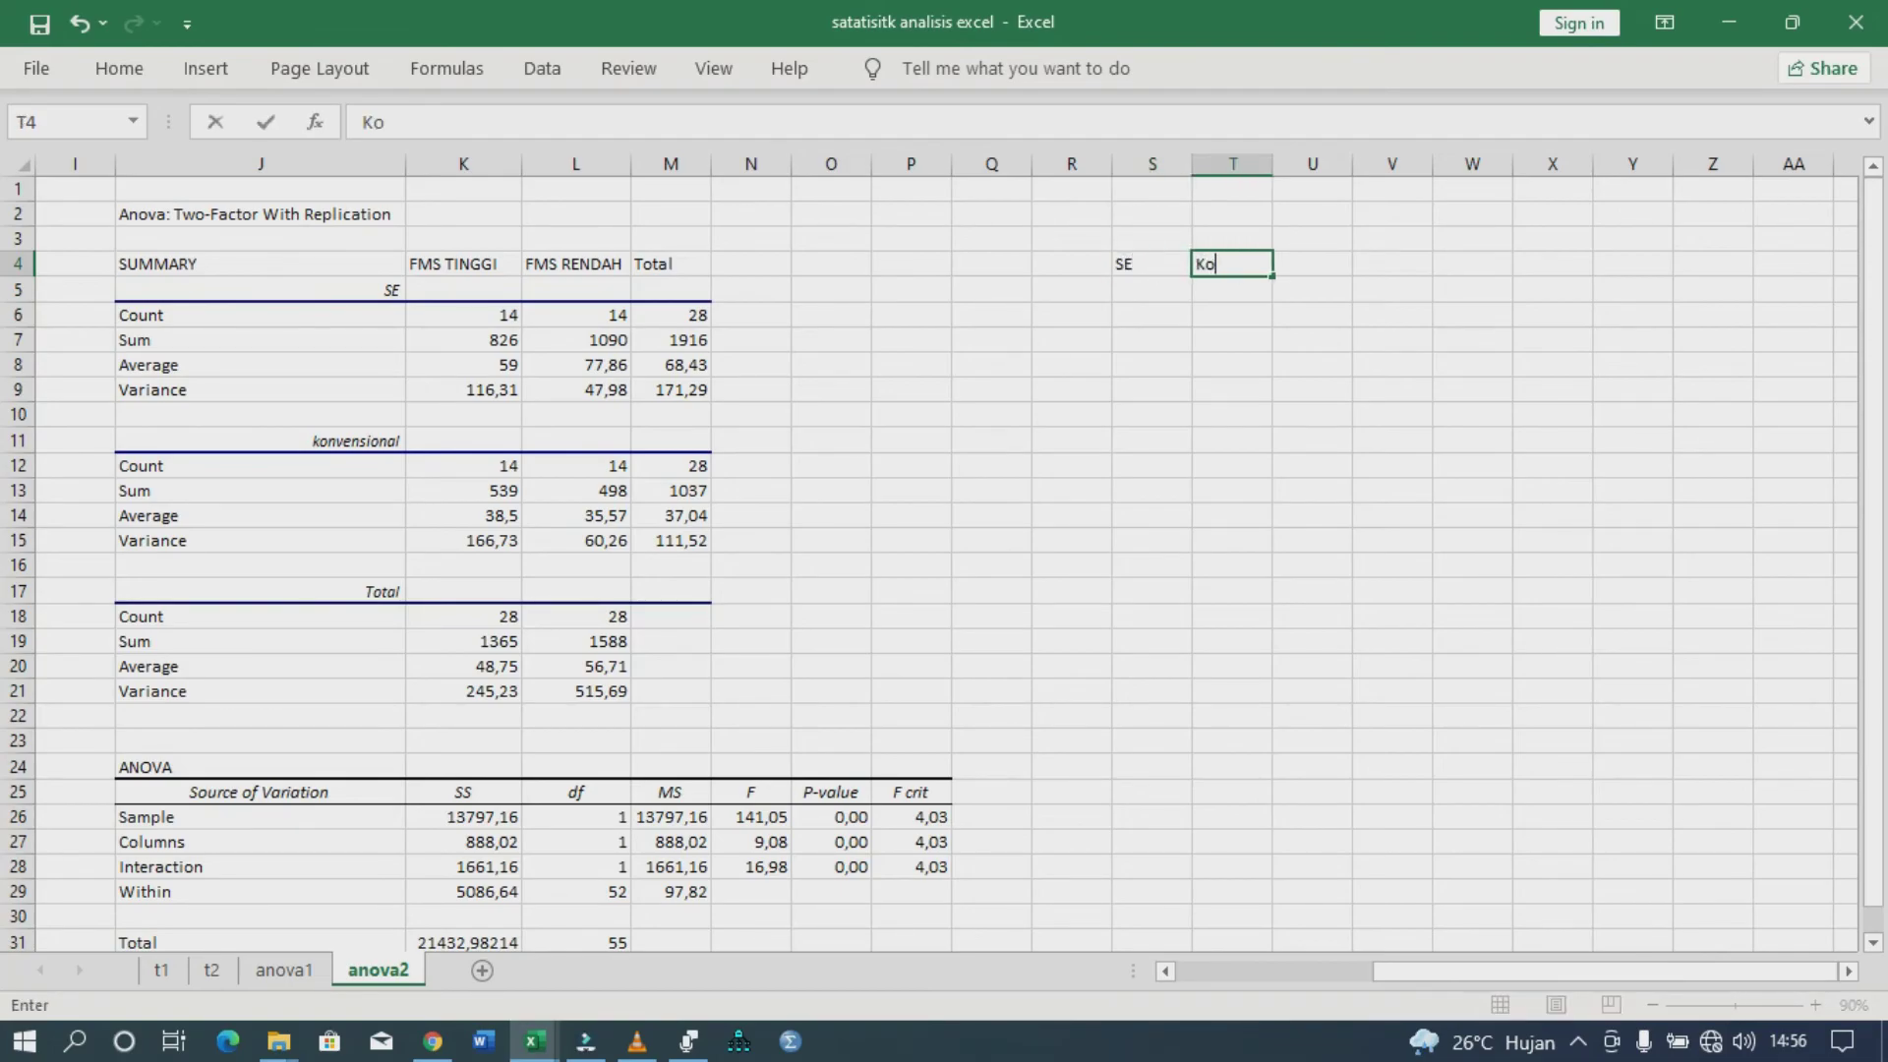
text(nvensional)
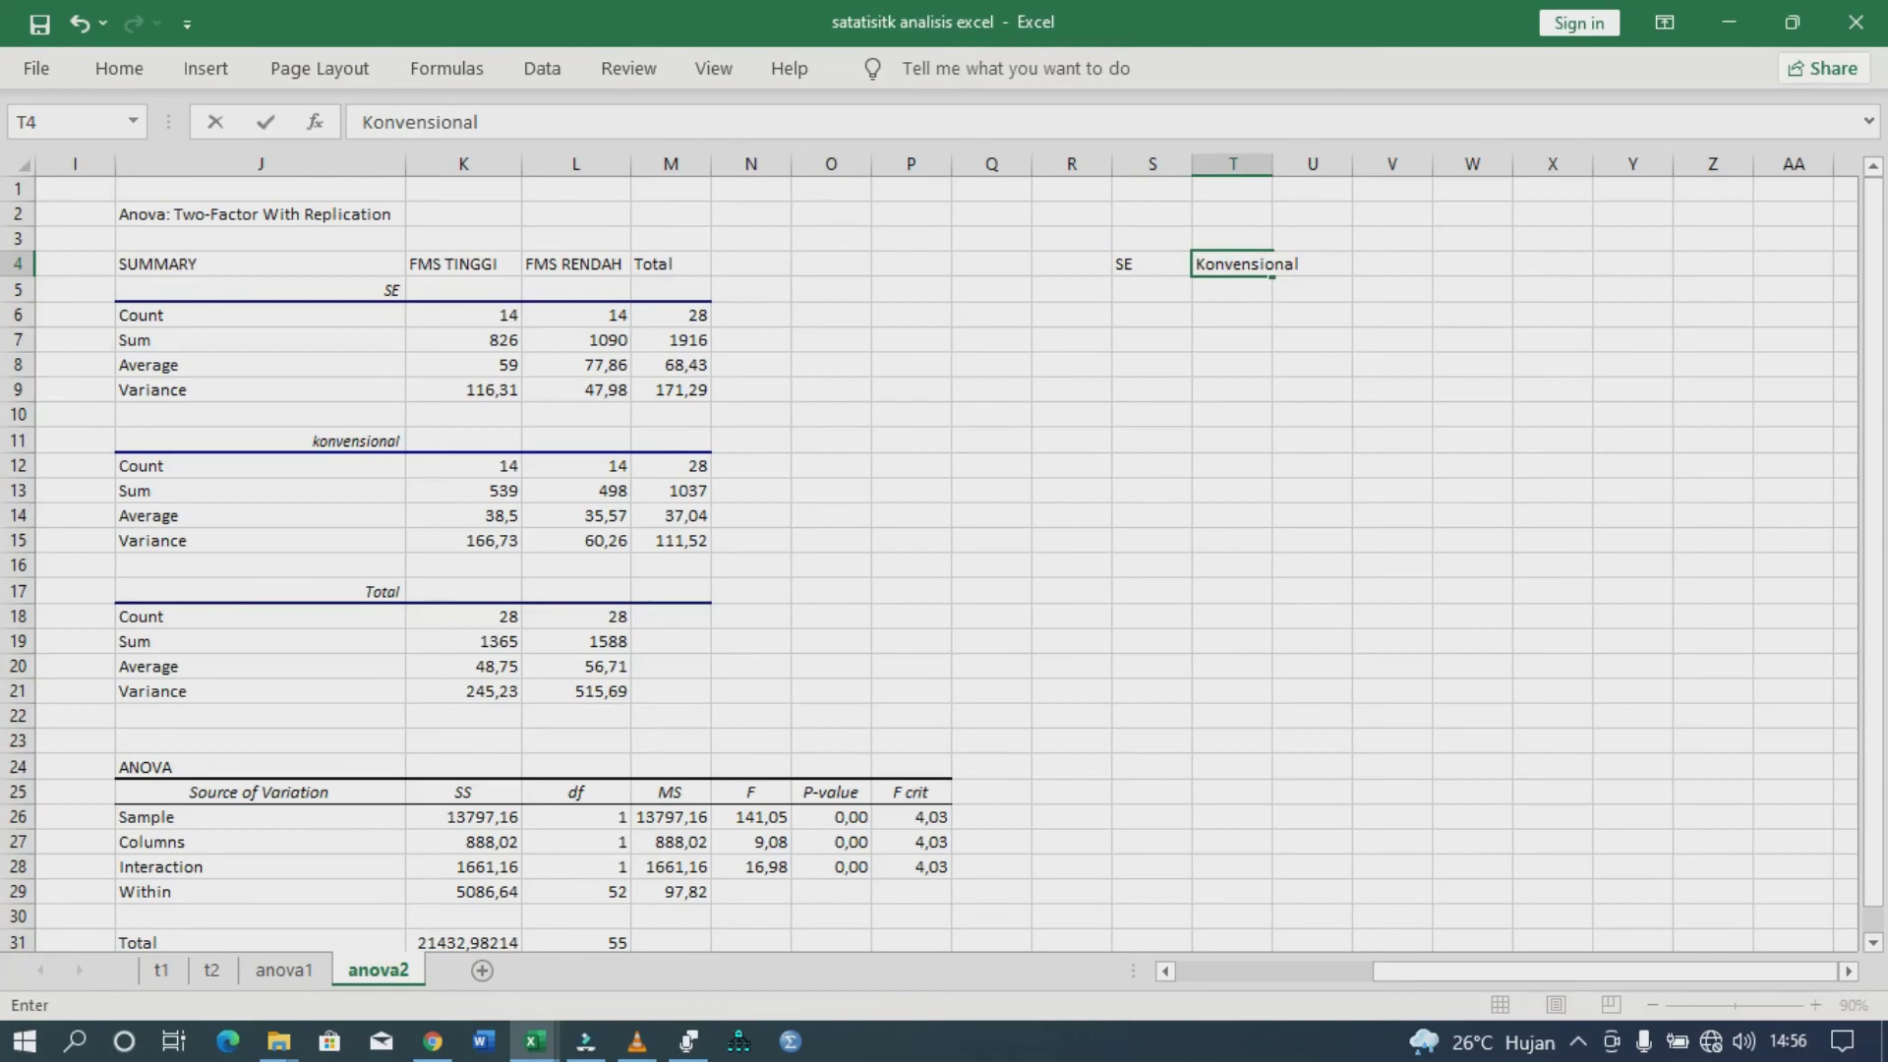
- Widen column R and enter the row labels FMS Tinggi in R5 and Fms Rendah in R6
click(1072, 289)
drag(1112, 163, 1177, 163)
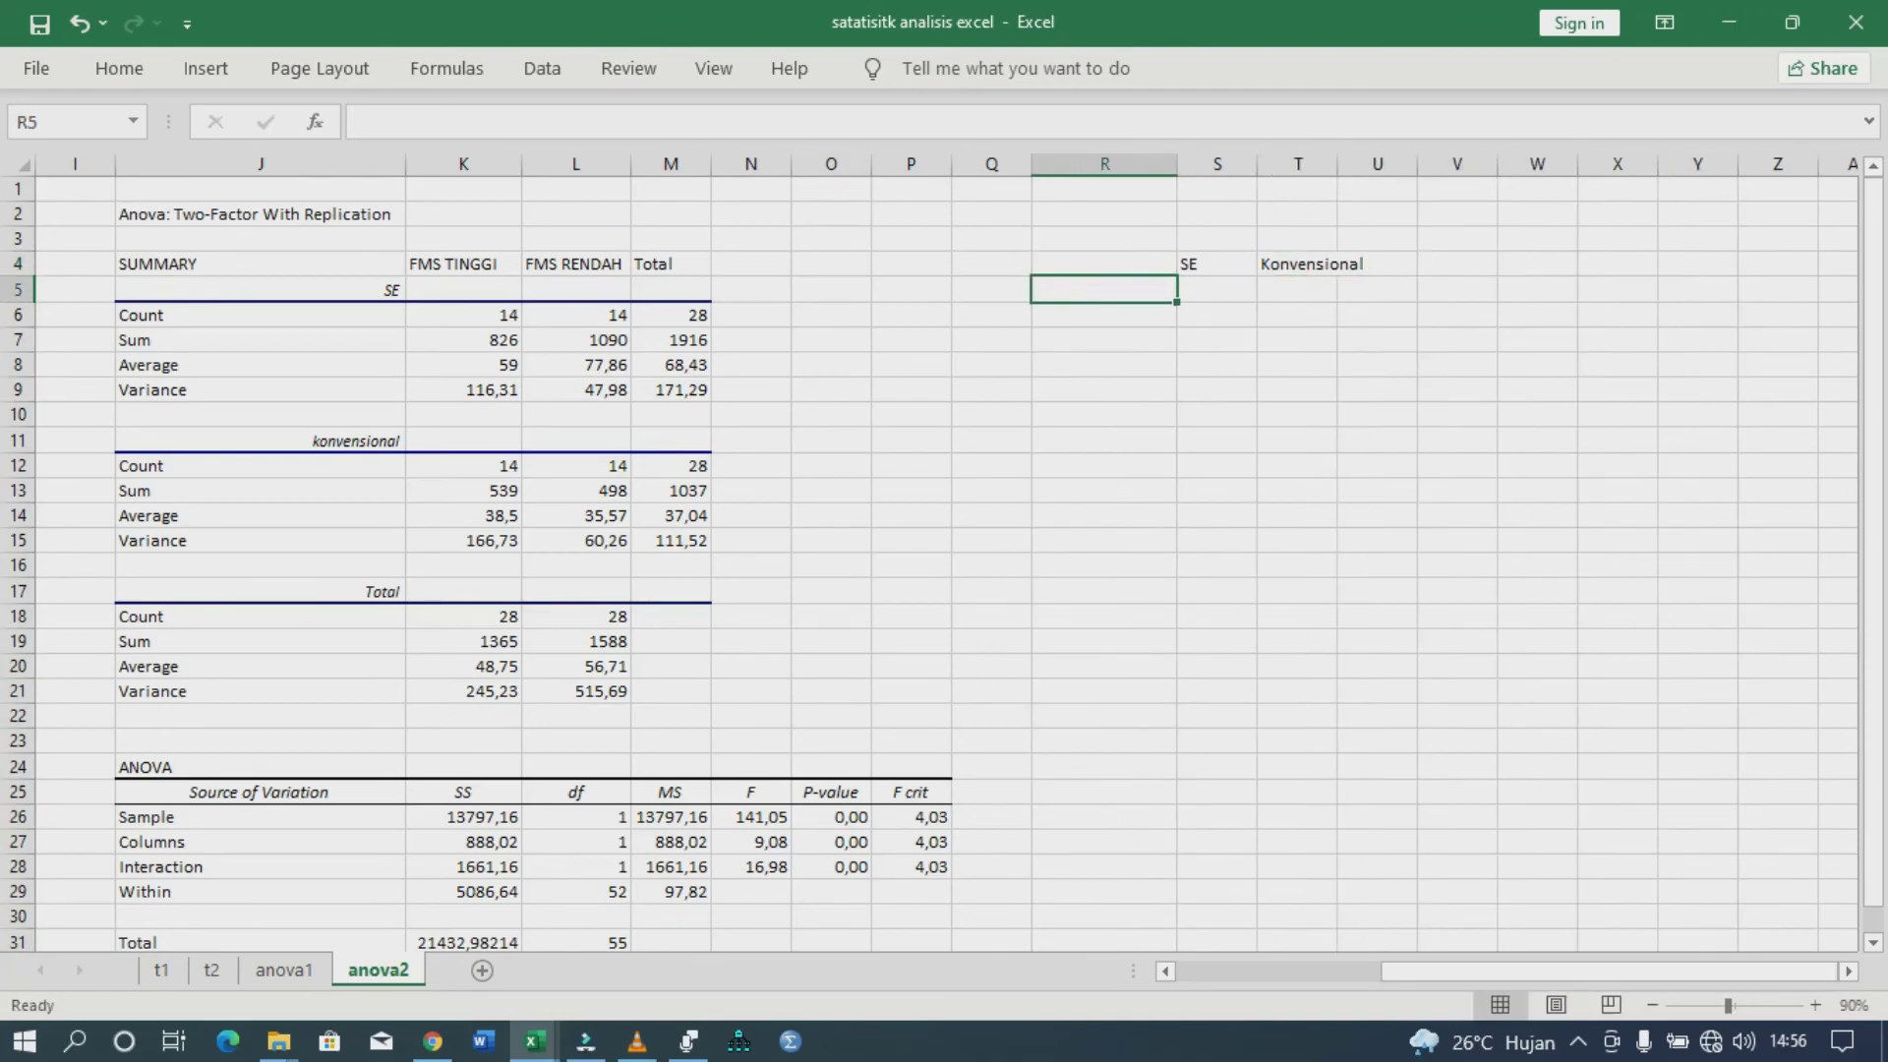
text(FMS TInggi)
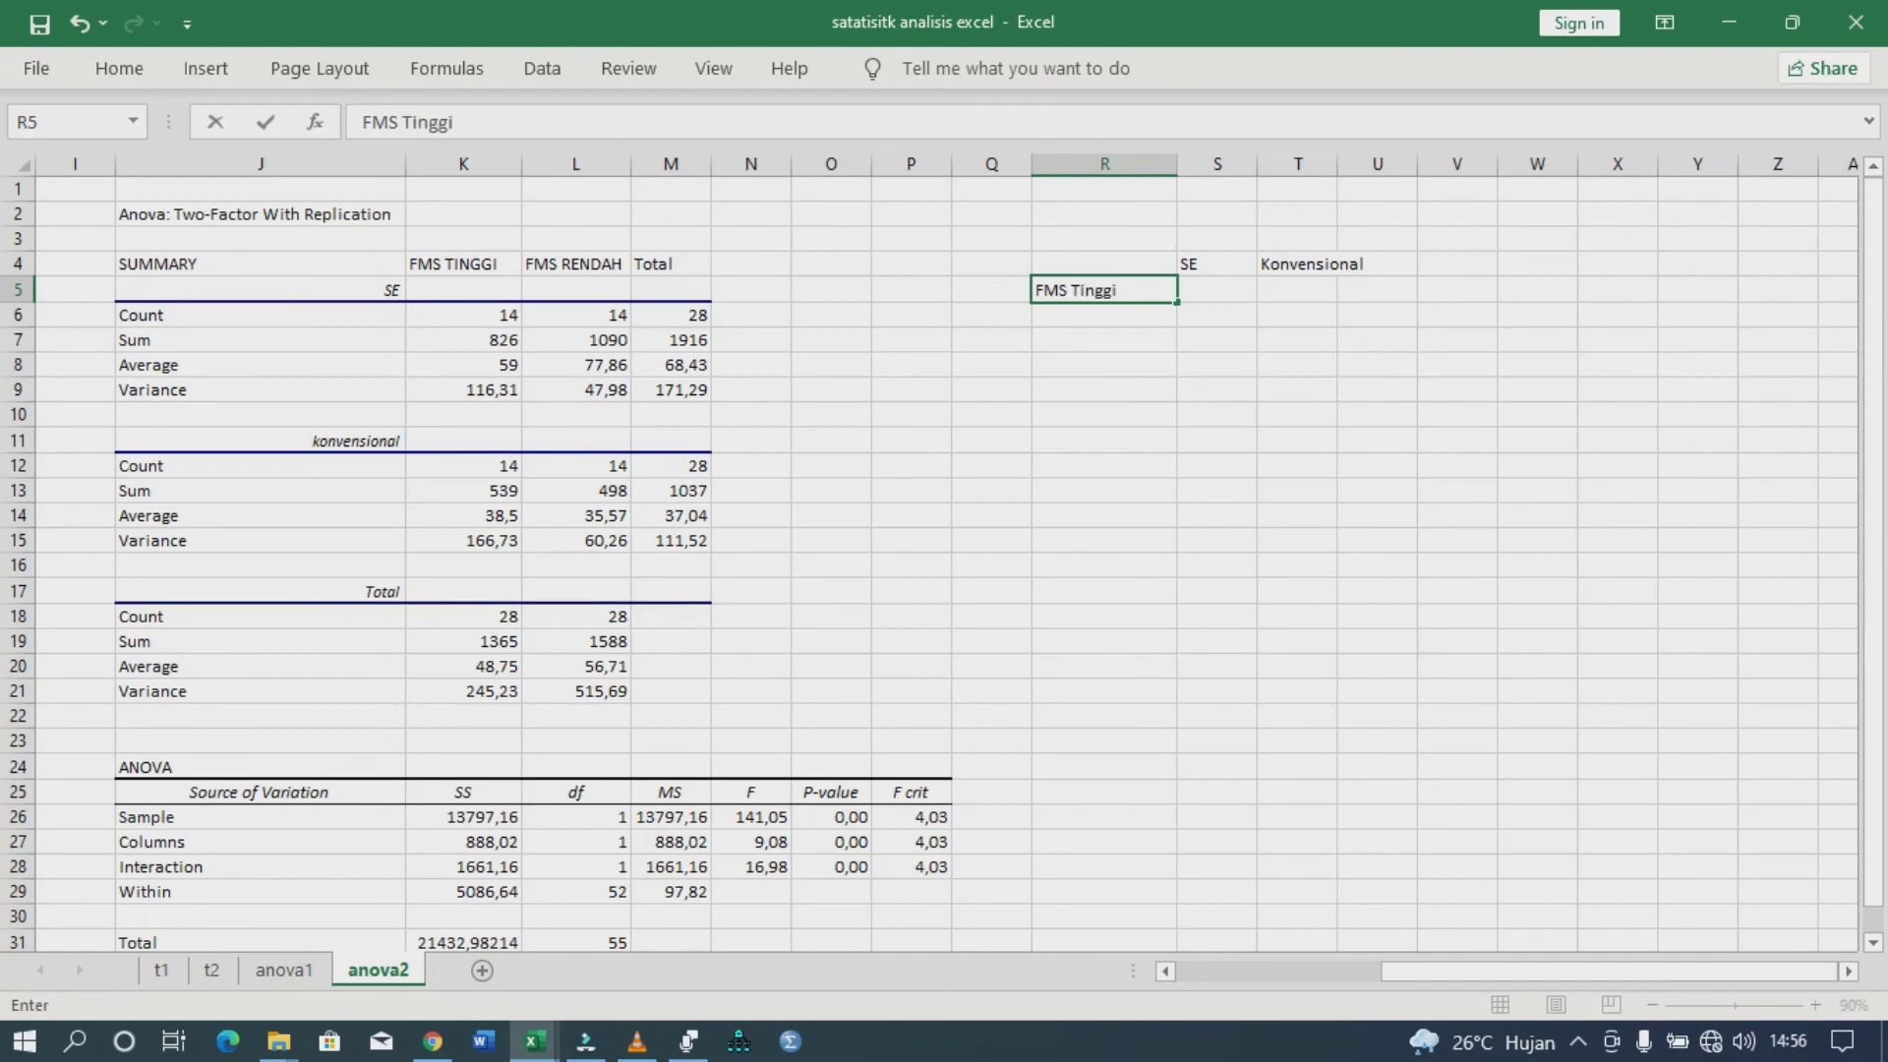
key(Return)
text(Fms Rendah)
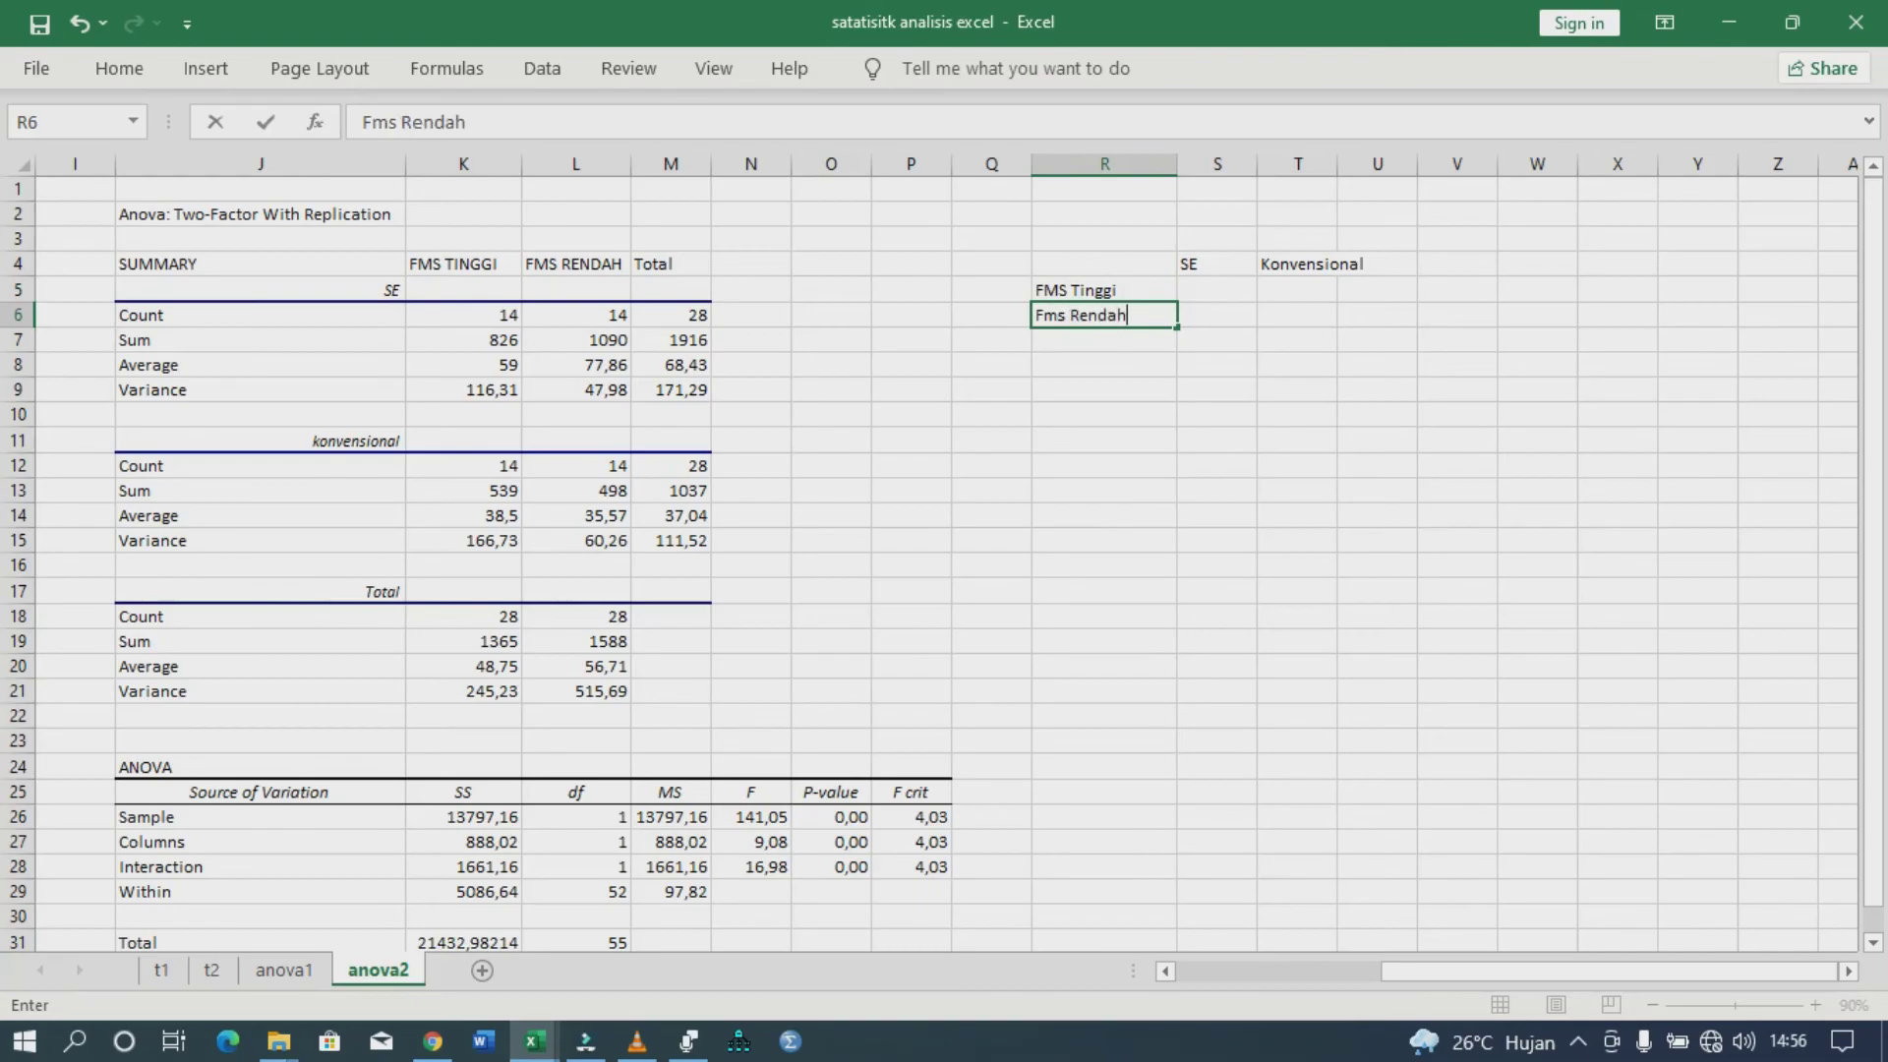
click(1217, 441)
- Fill the FMS Tinggi row by linking S5 to the SE average in K8 and T5 to the konvensional average in K14
click(1218, 290)
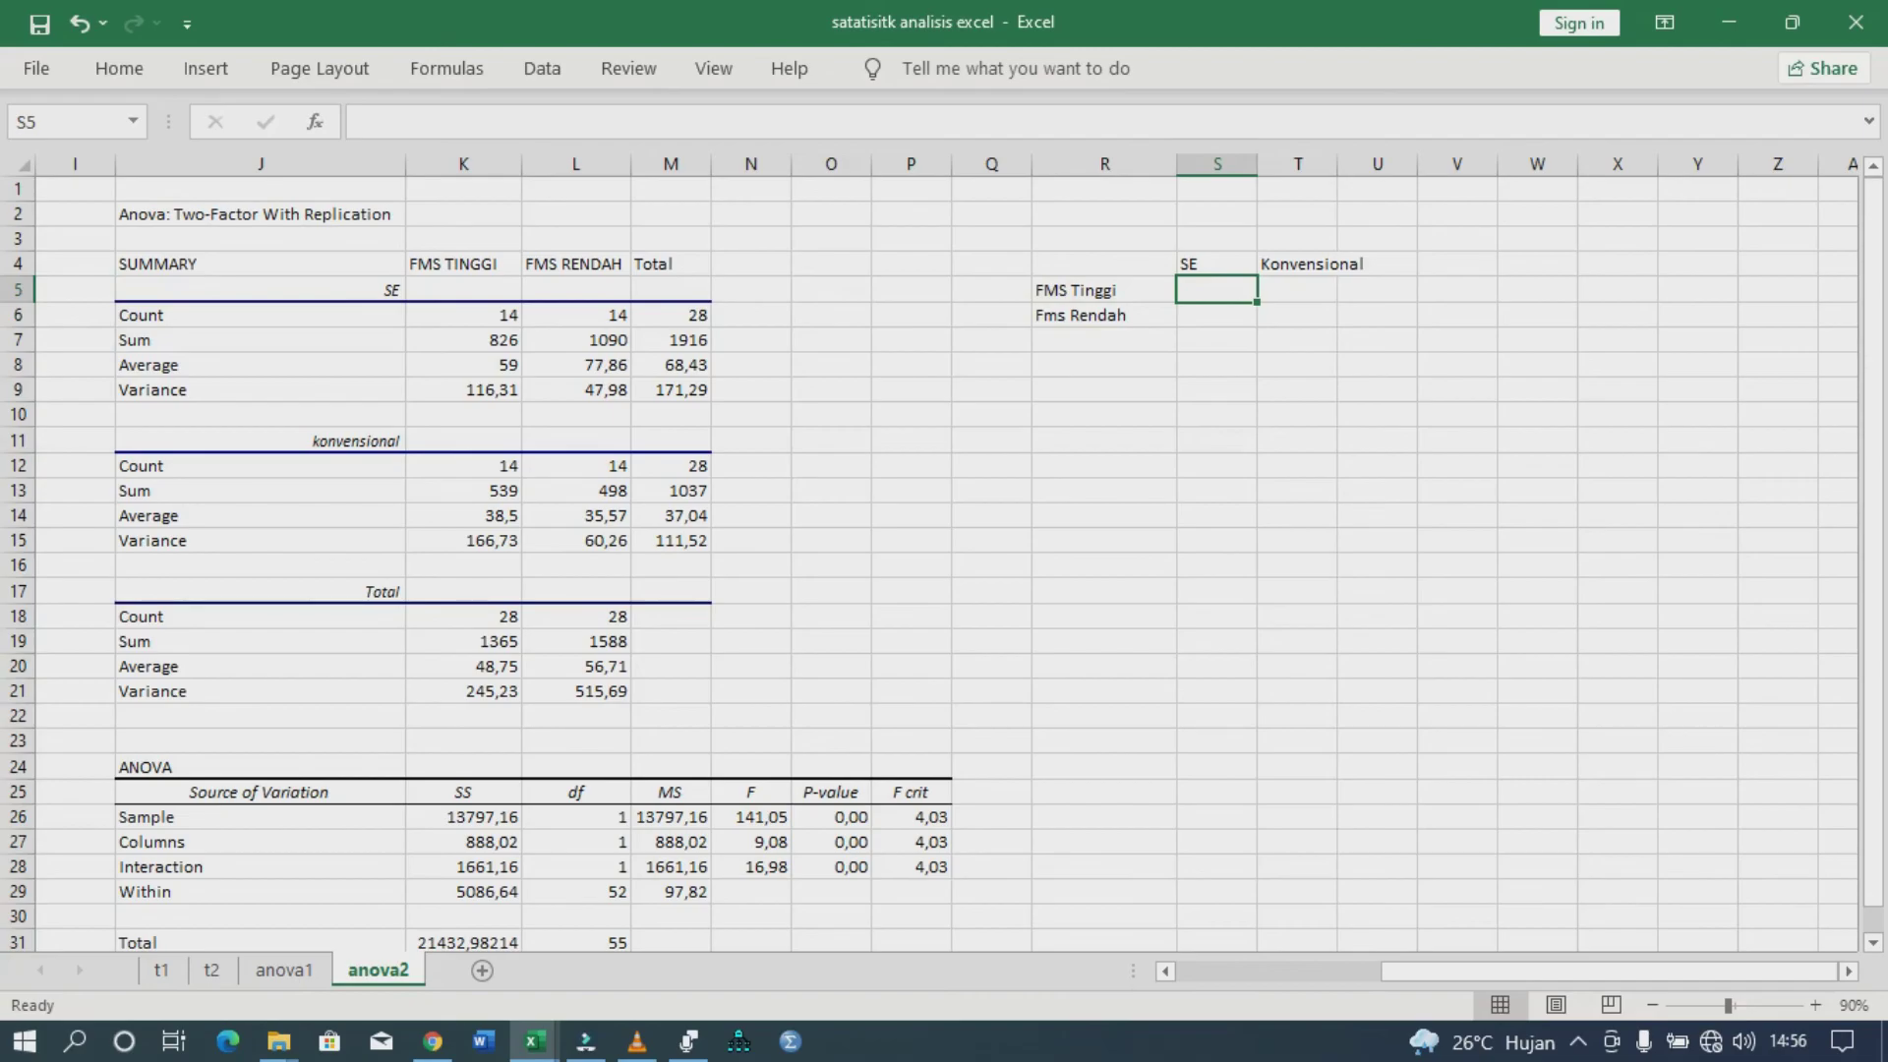
text(=)
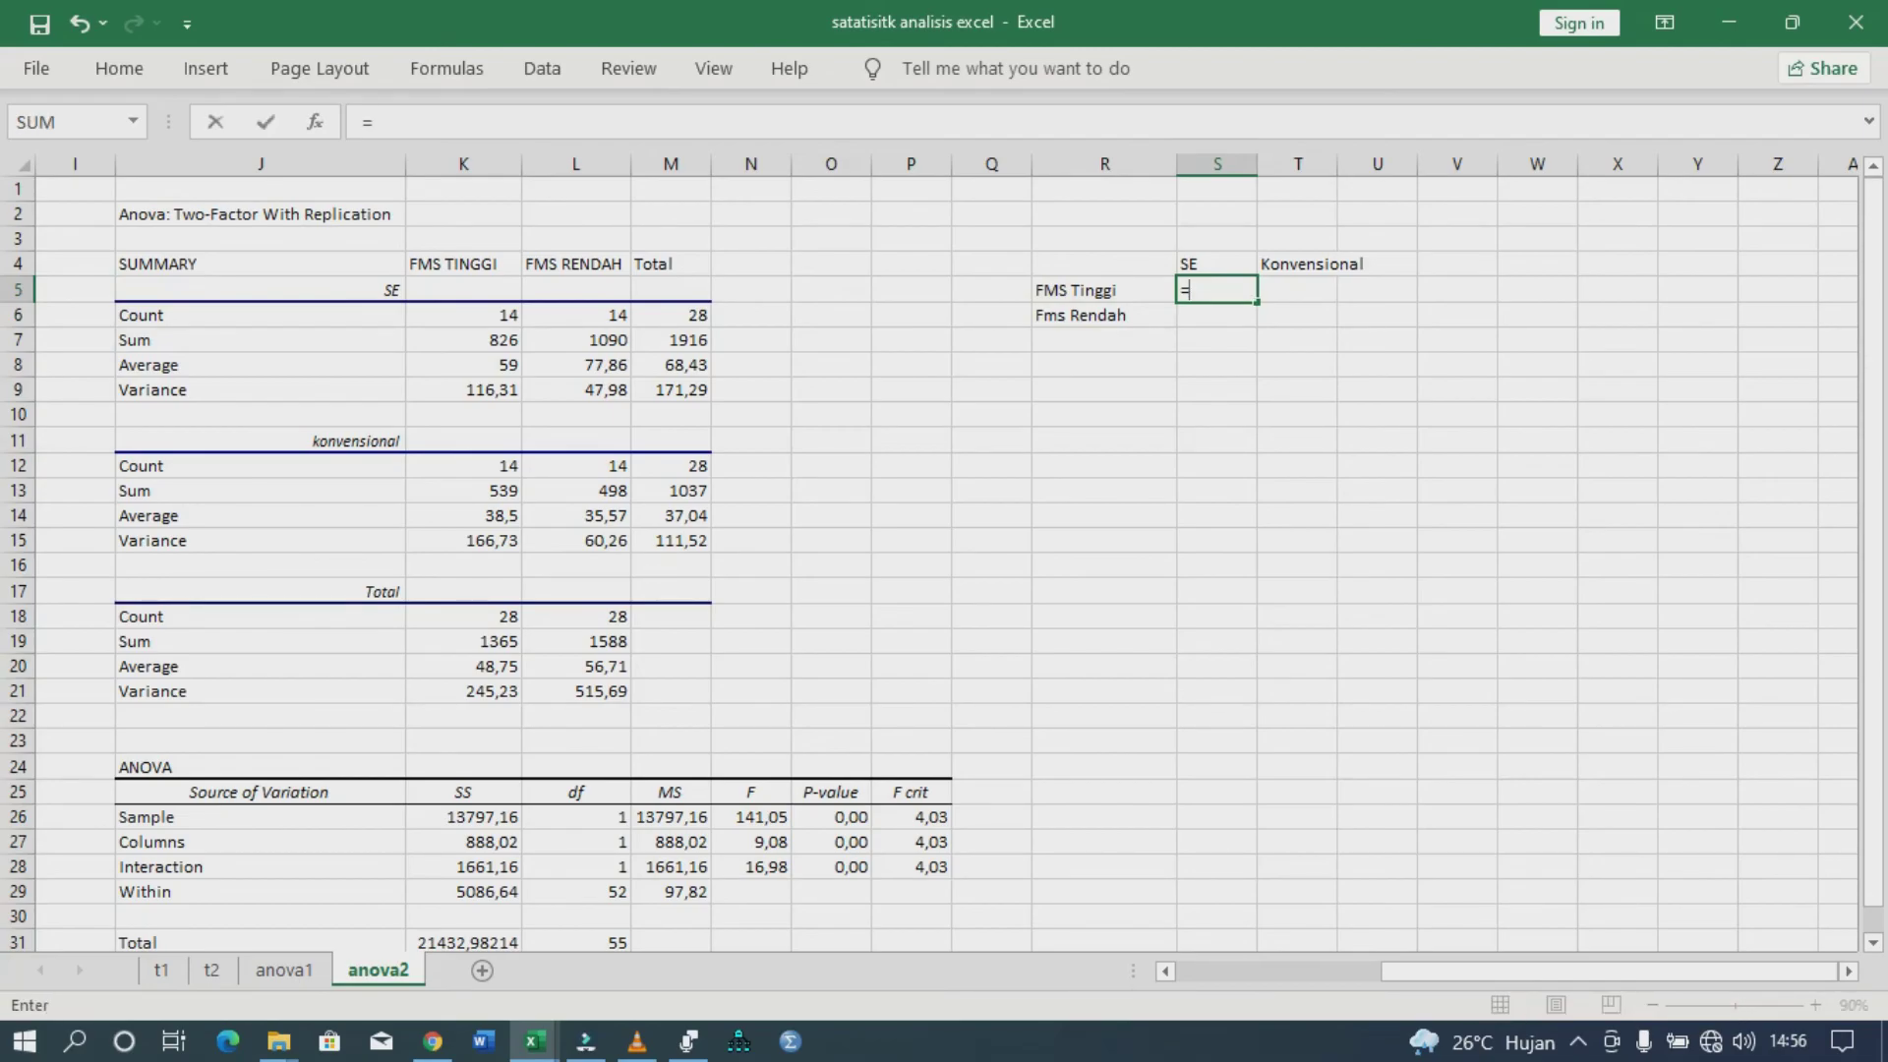
click(463, 365)
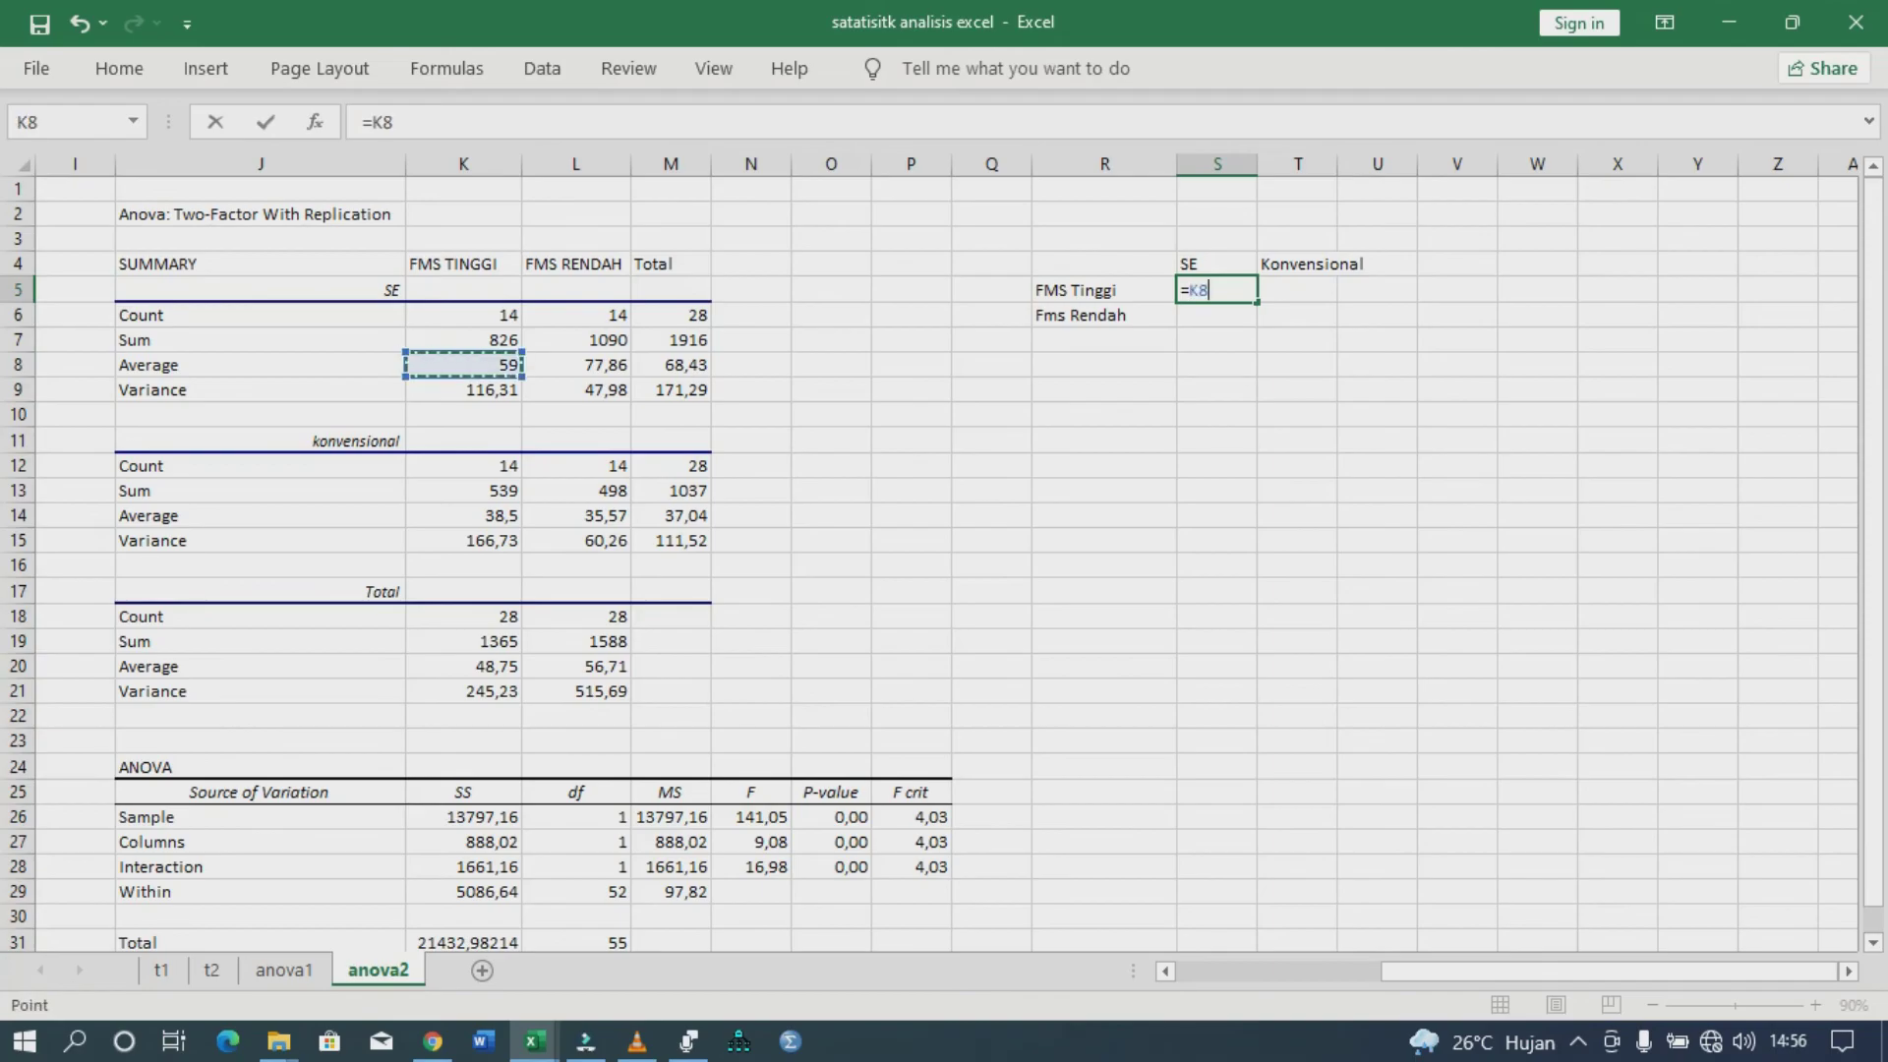
key(Return)
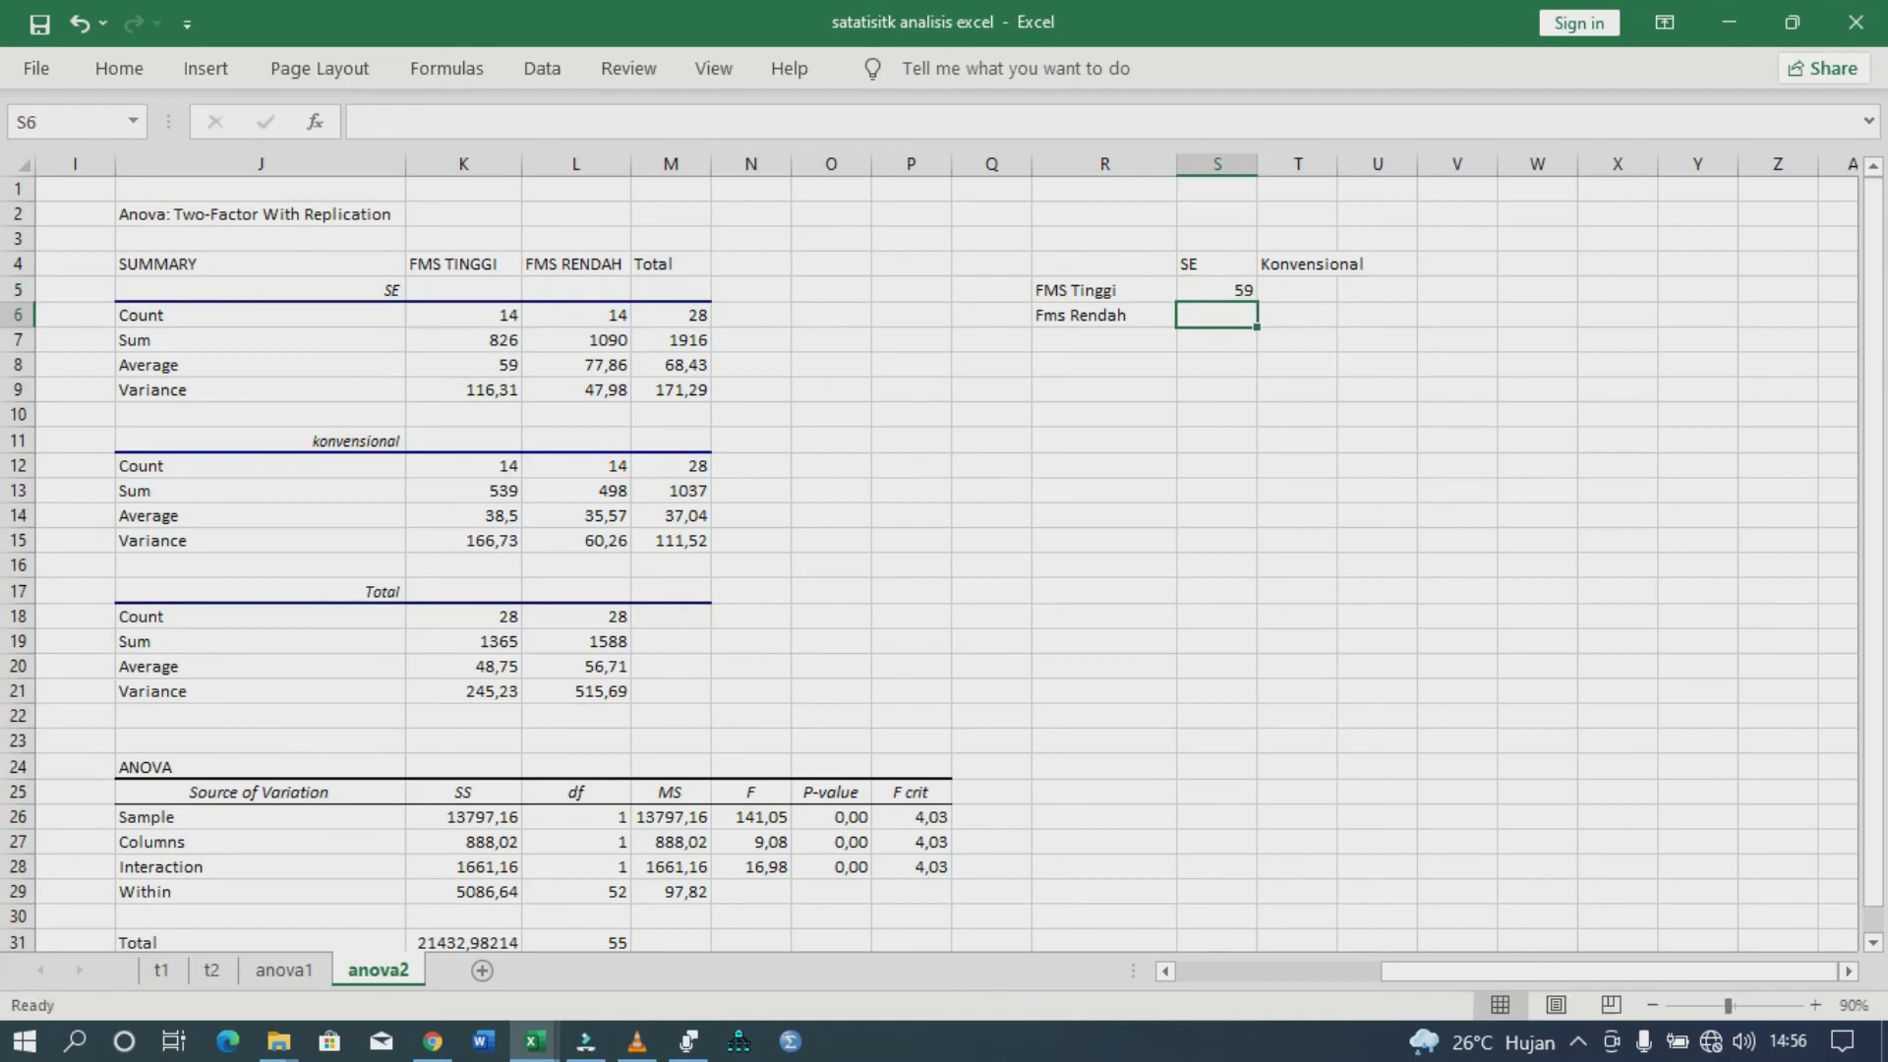
click(1297, 290)
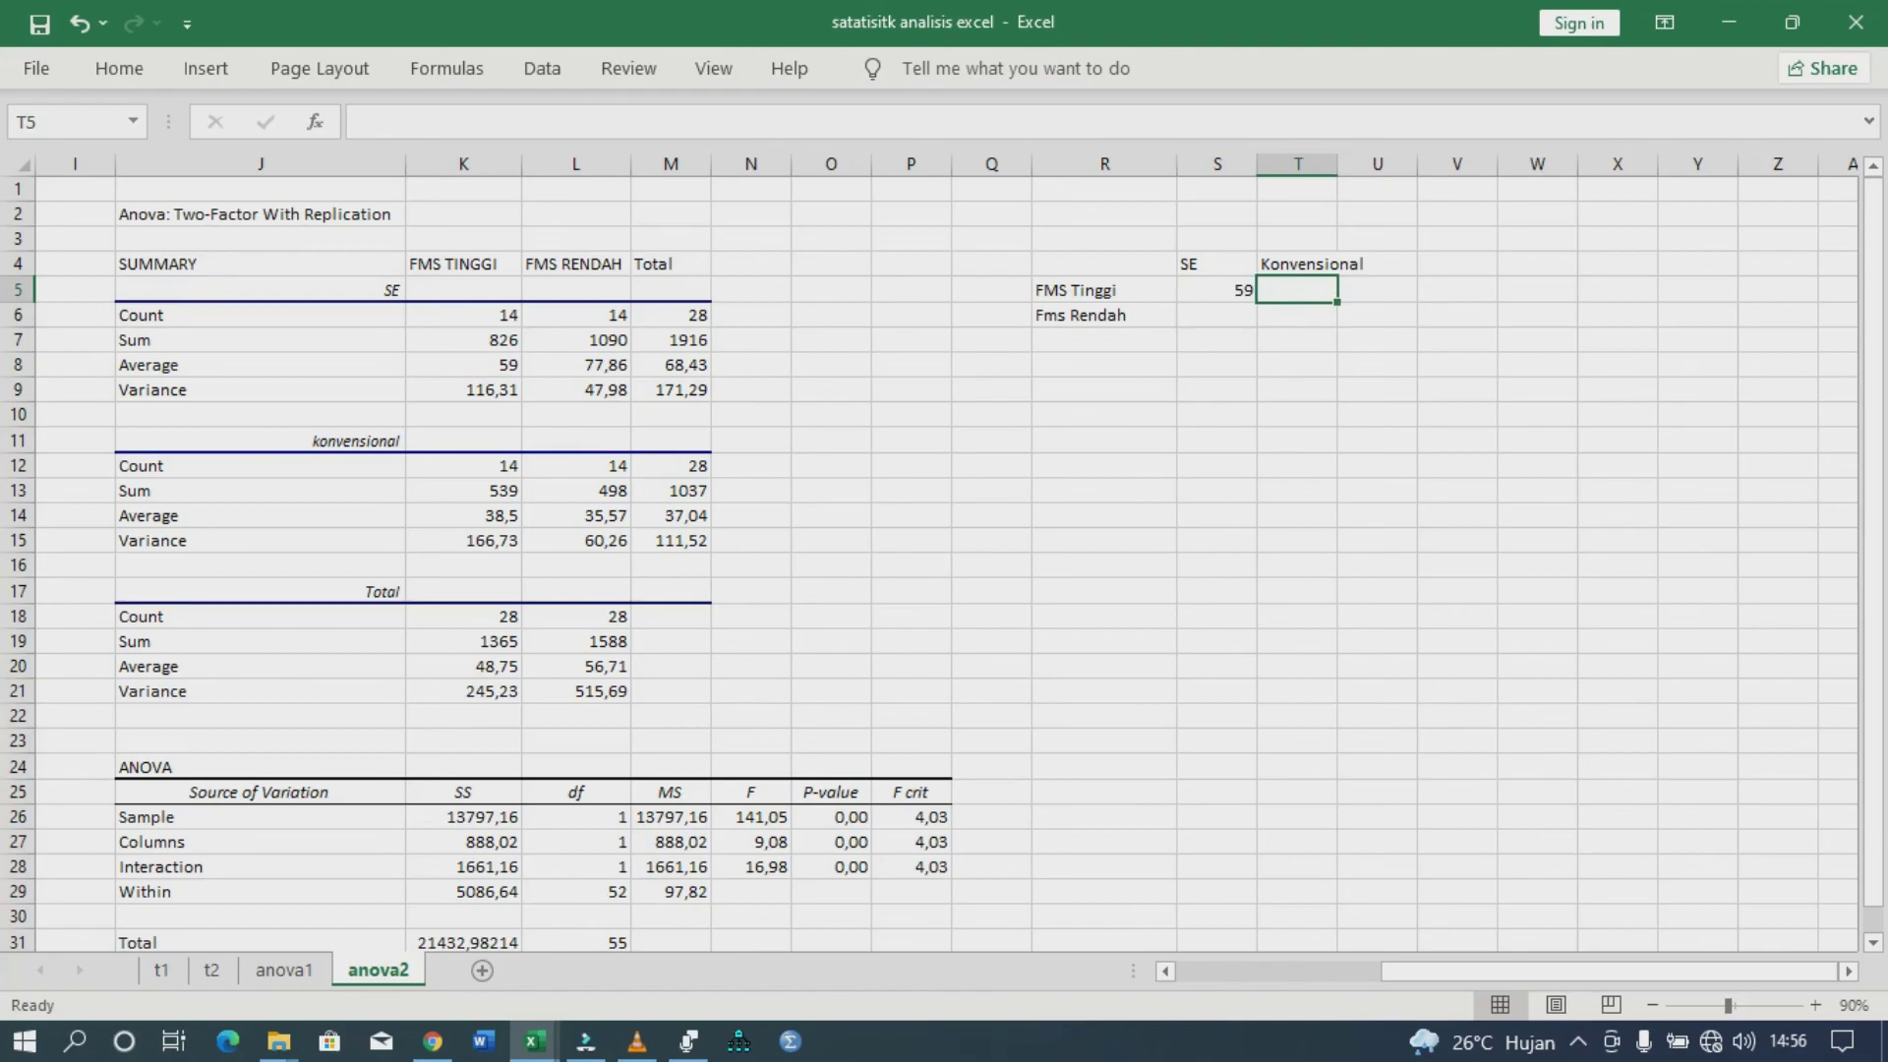
text(=)
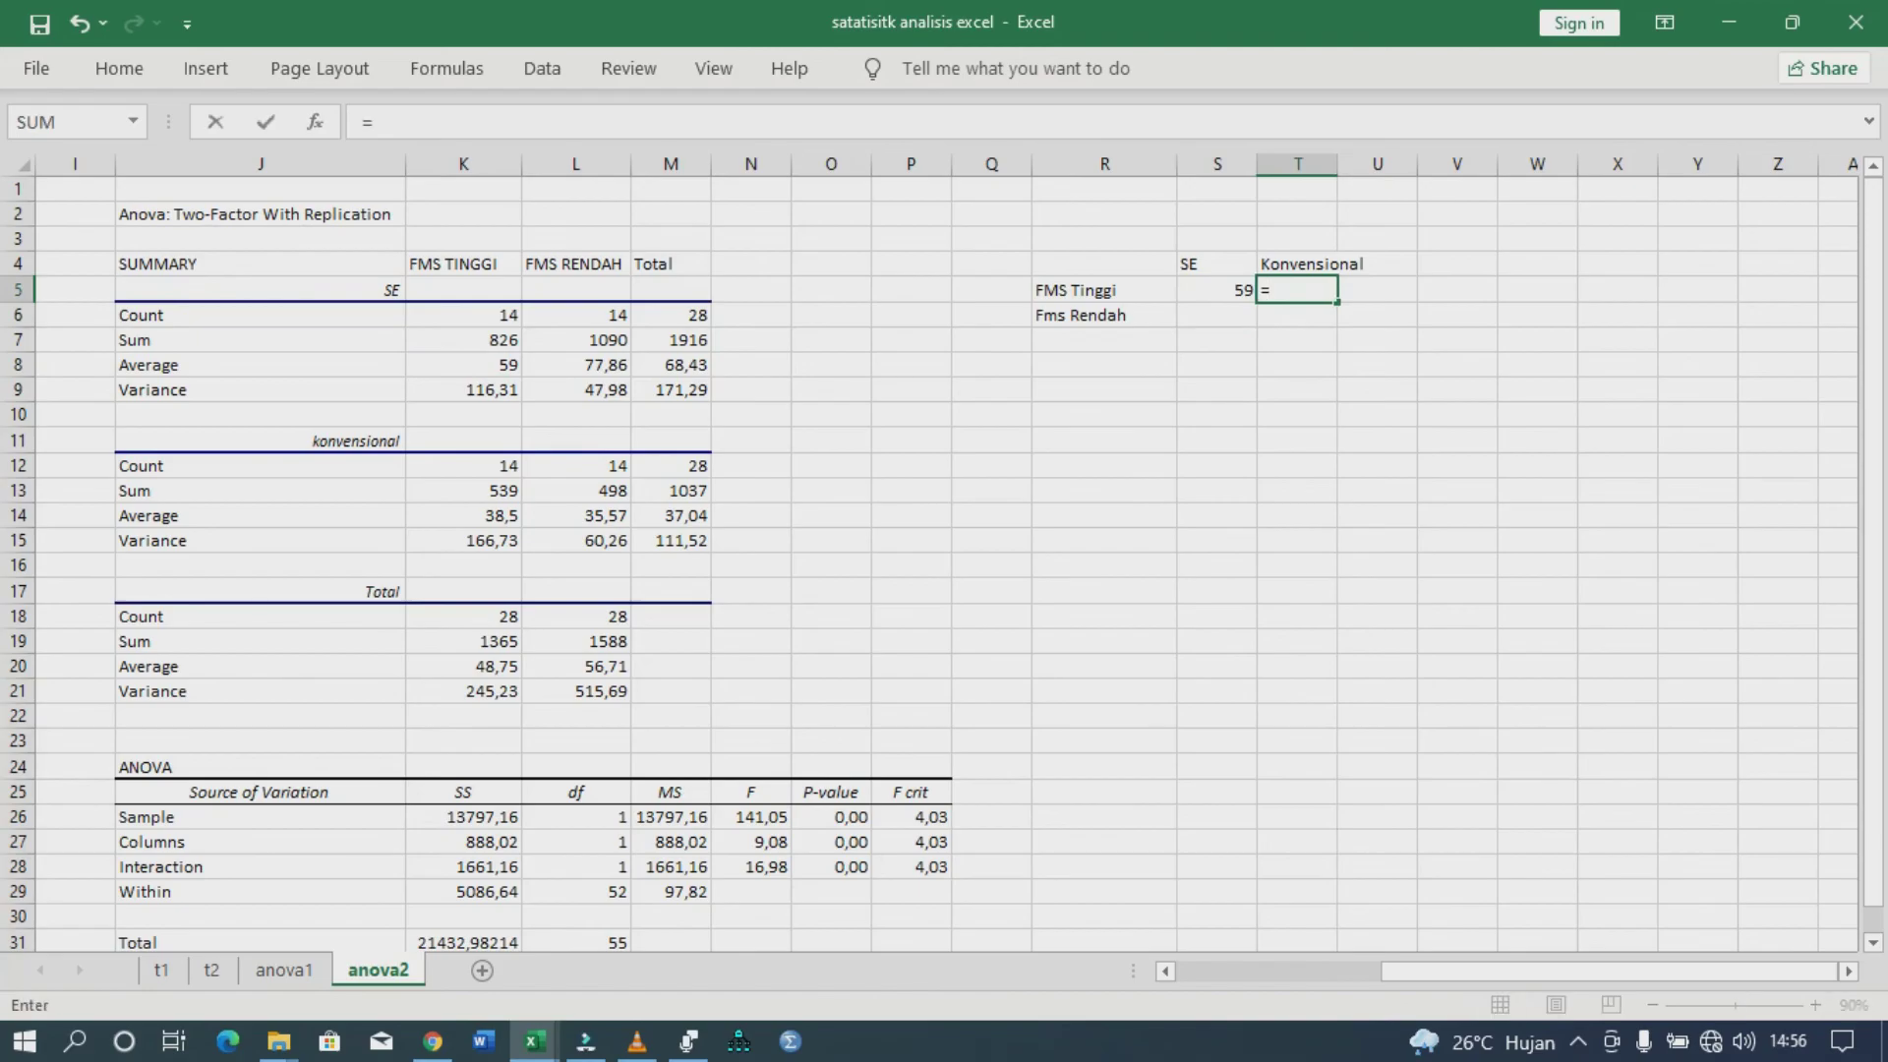
click(492, 515)
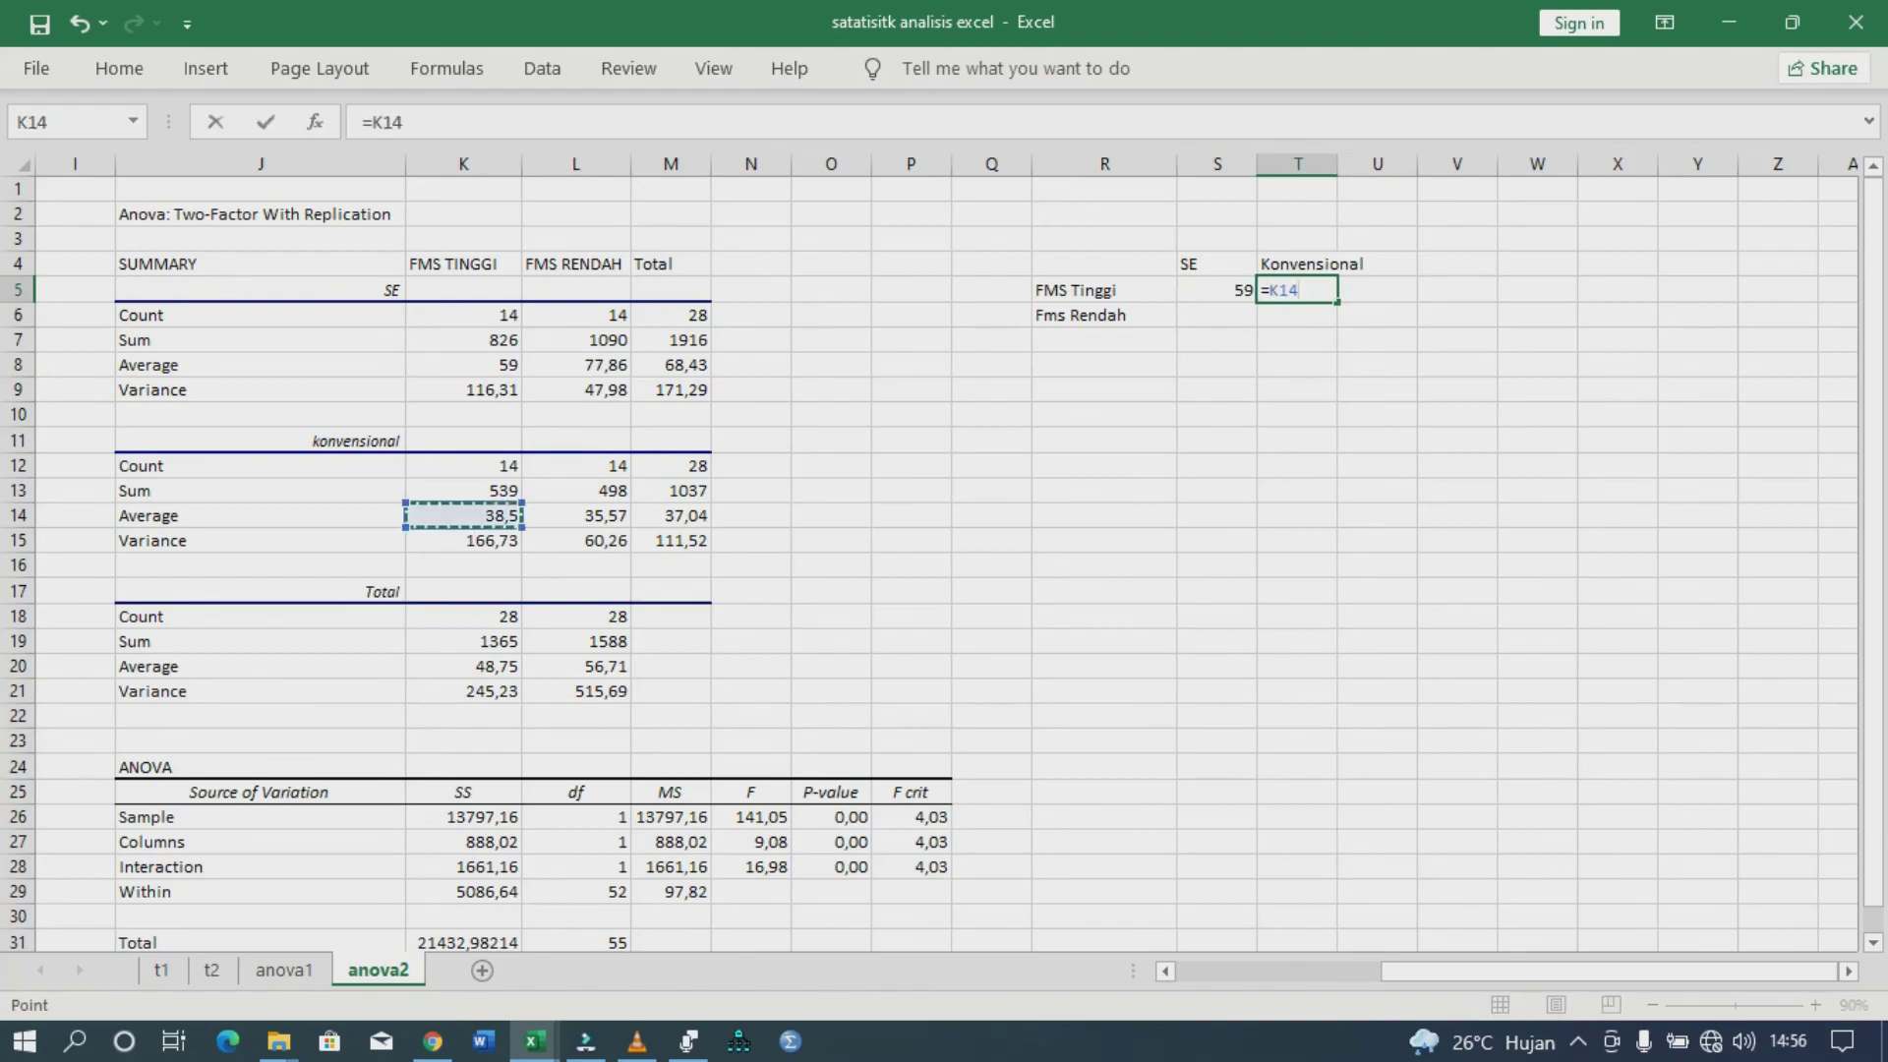
key(Return)
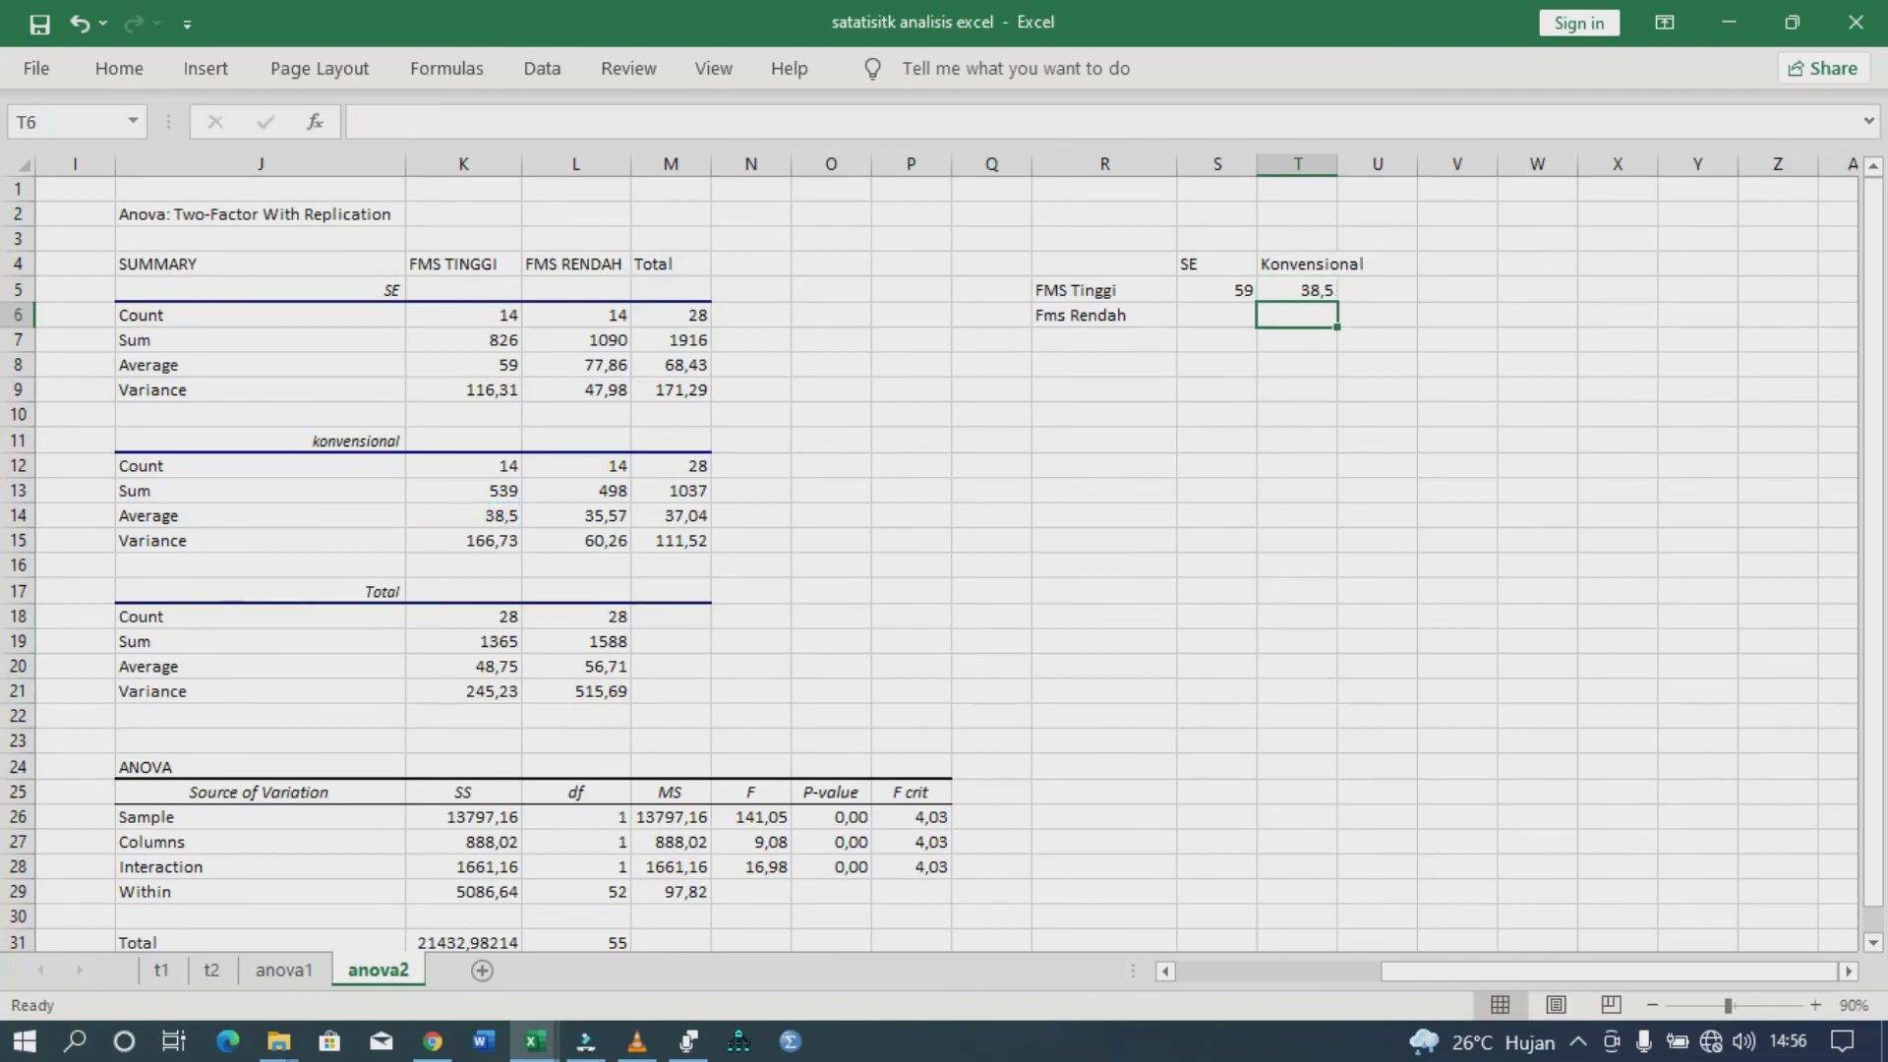
- Fill the Fms Rendah row by linking S6 to the SE average in L8 and T6 to the konvensional average in L14
click(1217, 315)
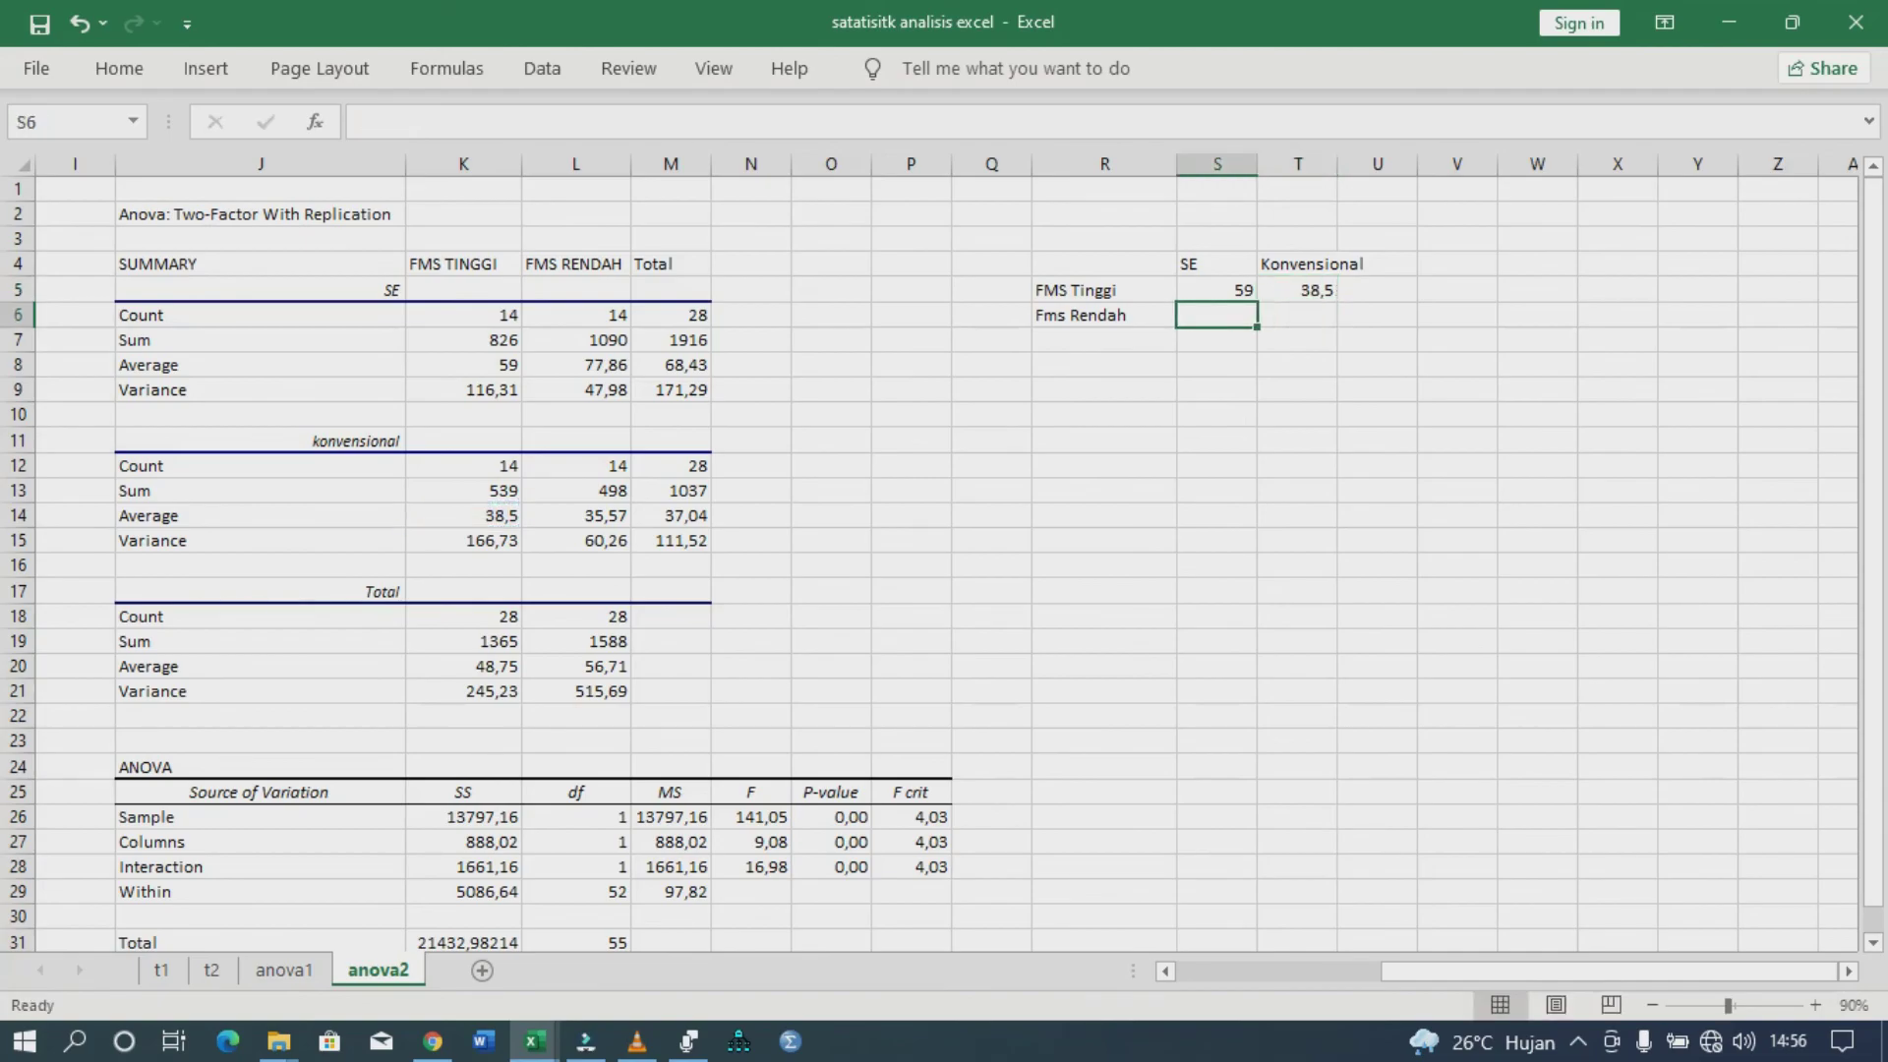
text(=)
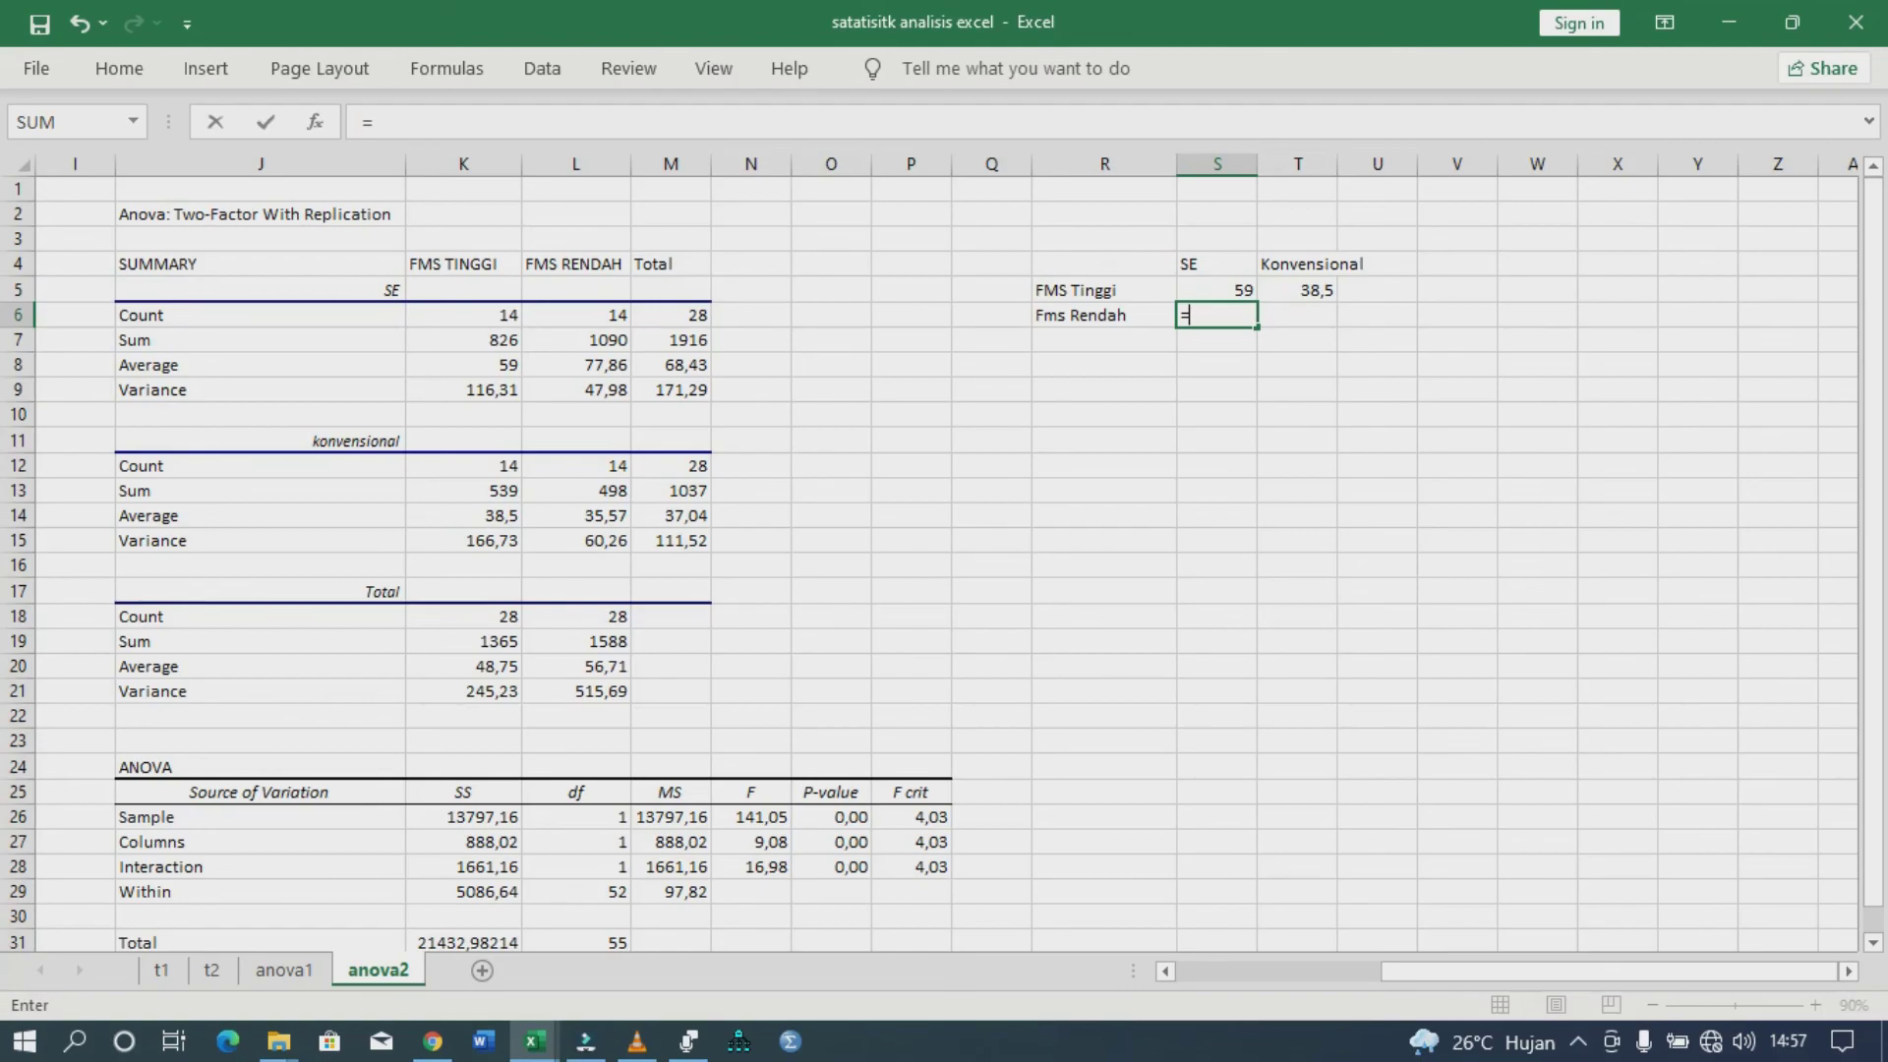
click(575, 365)
key(Return)
click(1216, 314)
click(1297, 314)
text(=)
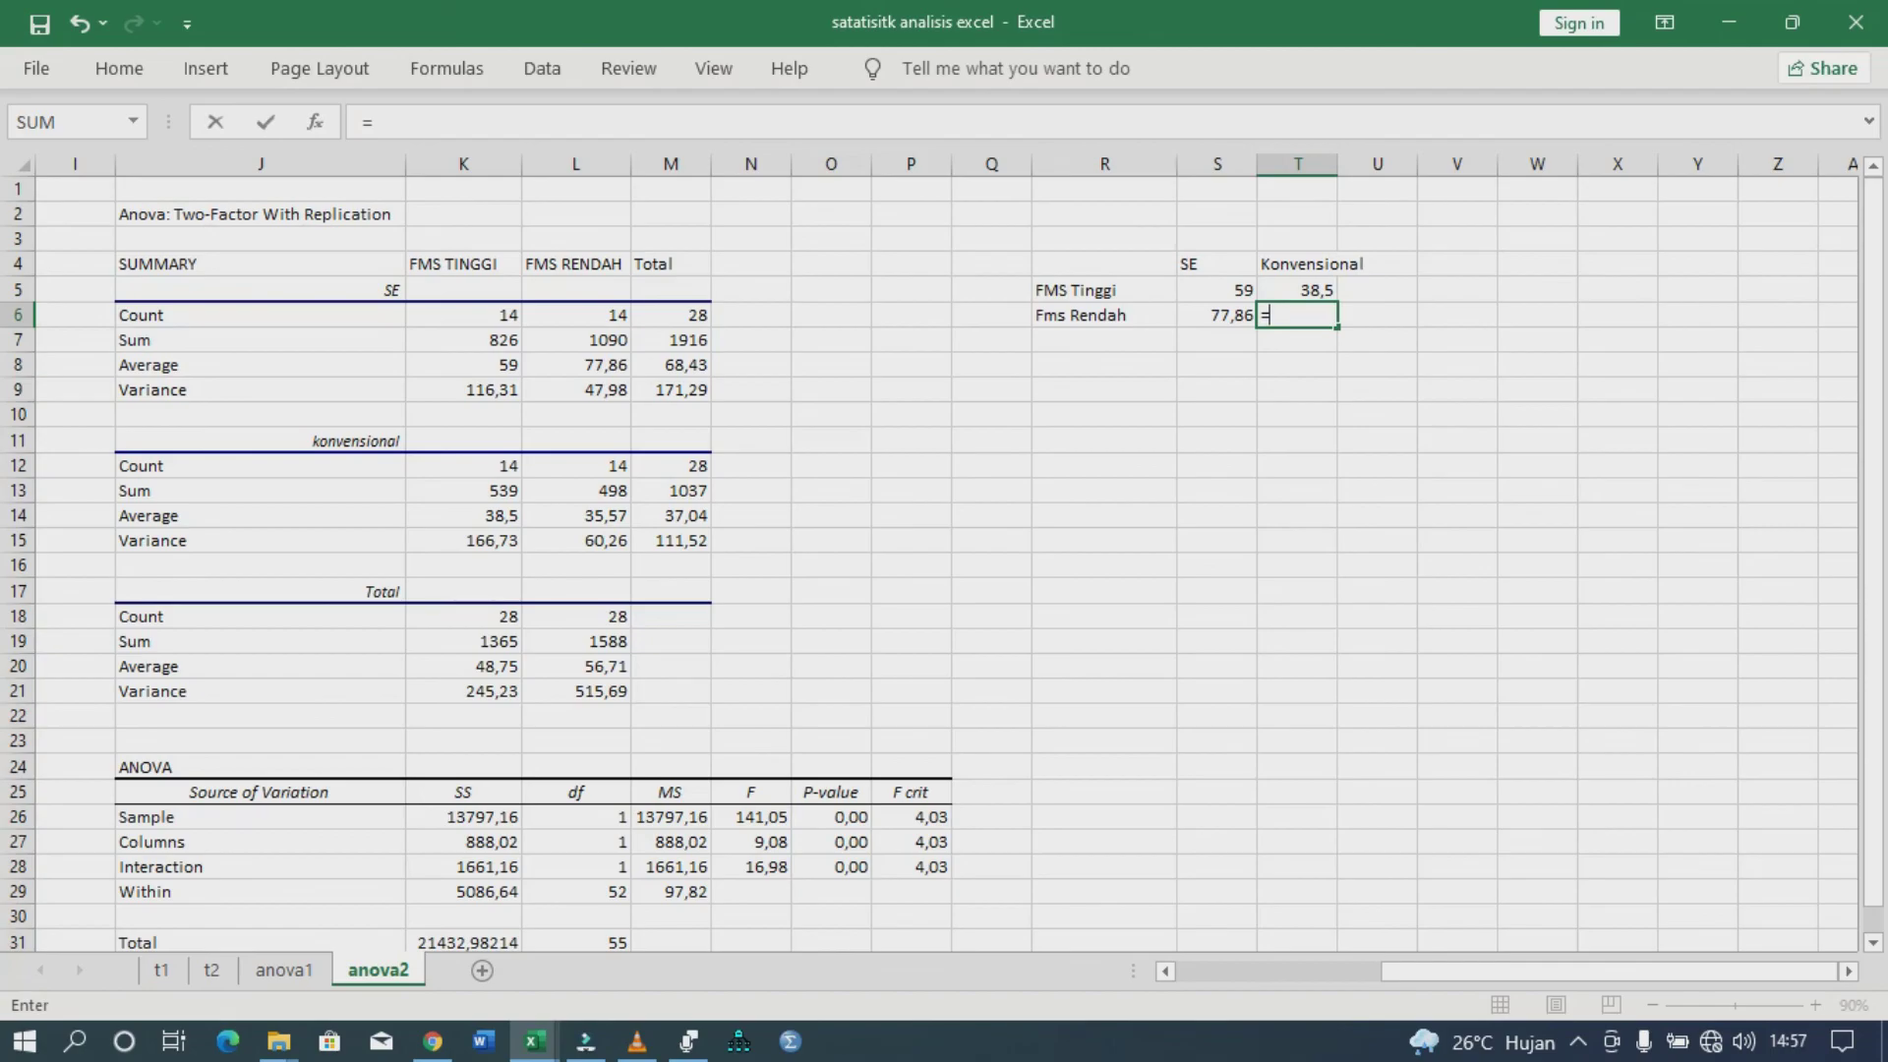
click(575, 516)
key(Return)
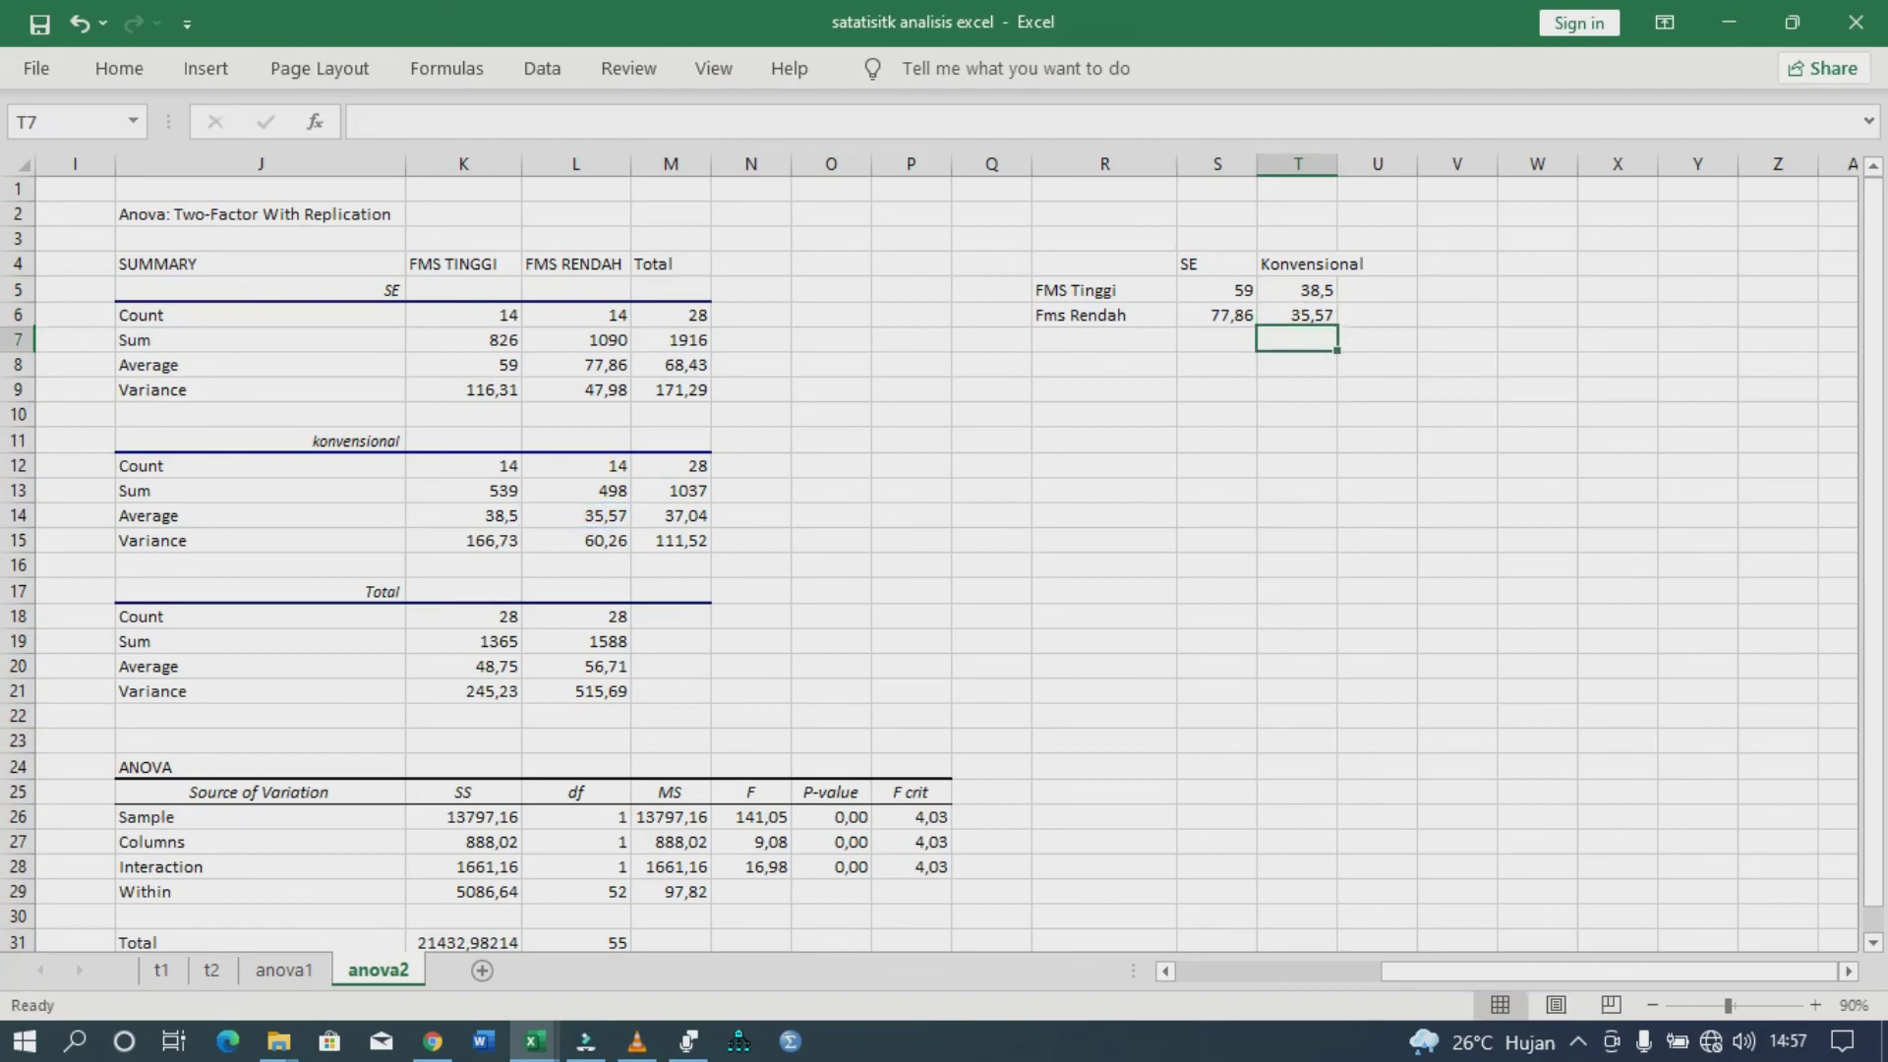
- Insert a basic 2-D line chart from the means table R4:T6 and place it below that table
drag(1103, 263, 1308, 317)
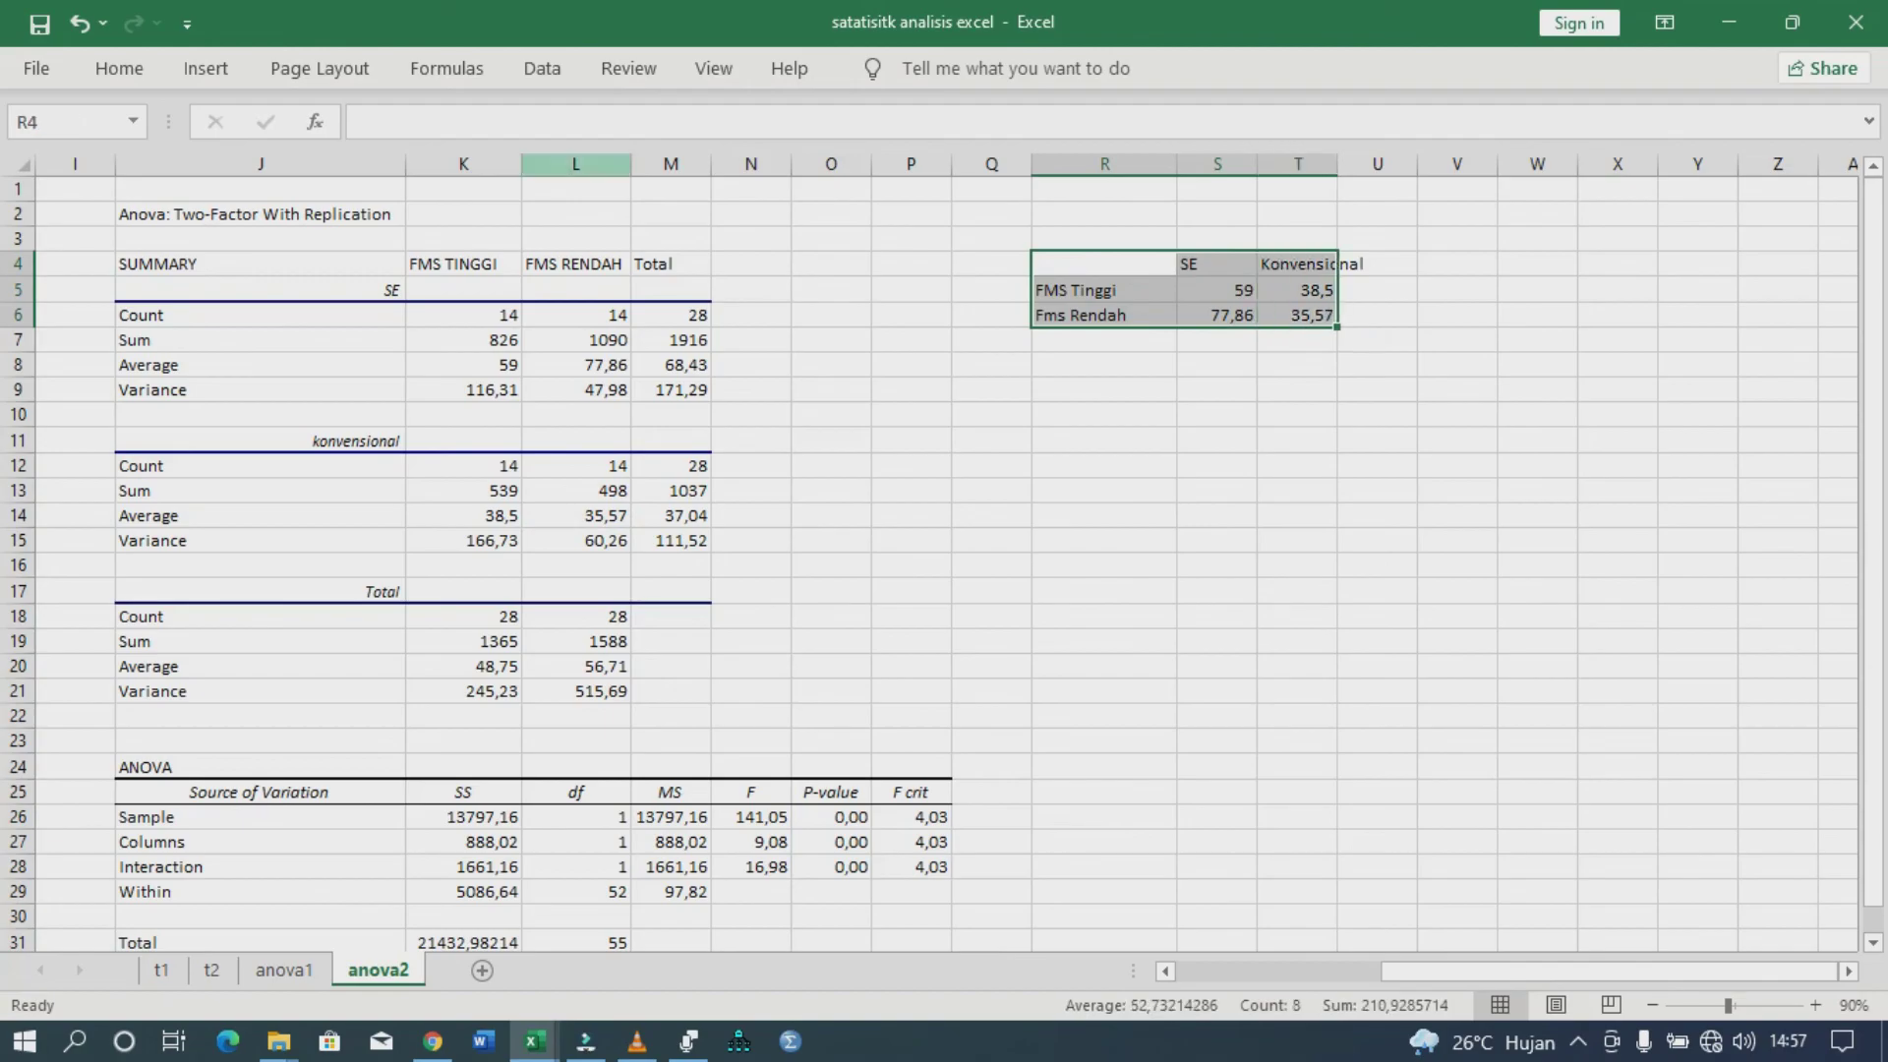
click(207, 69)
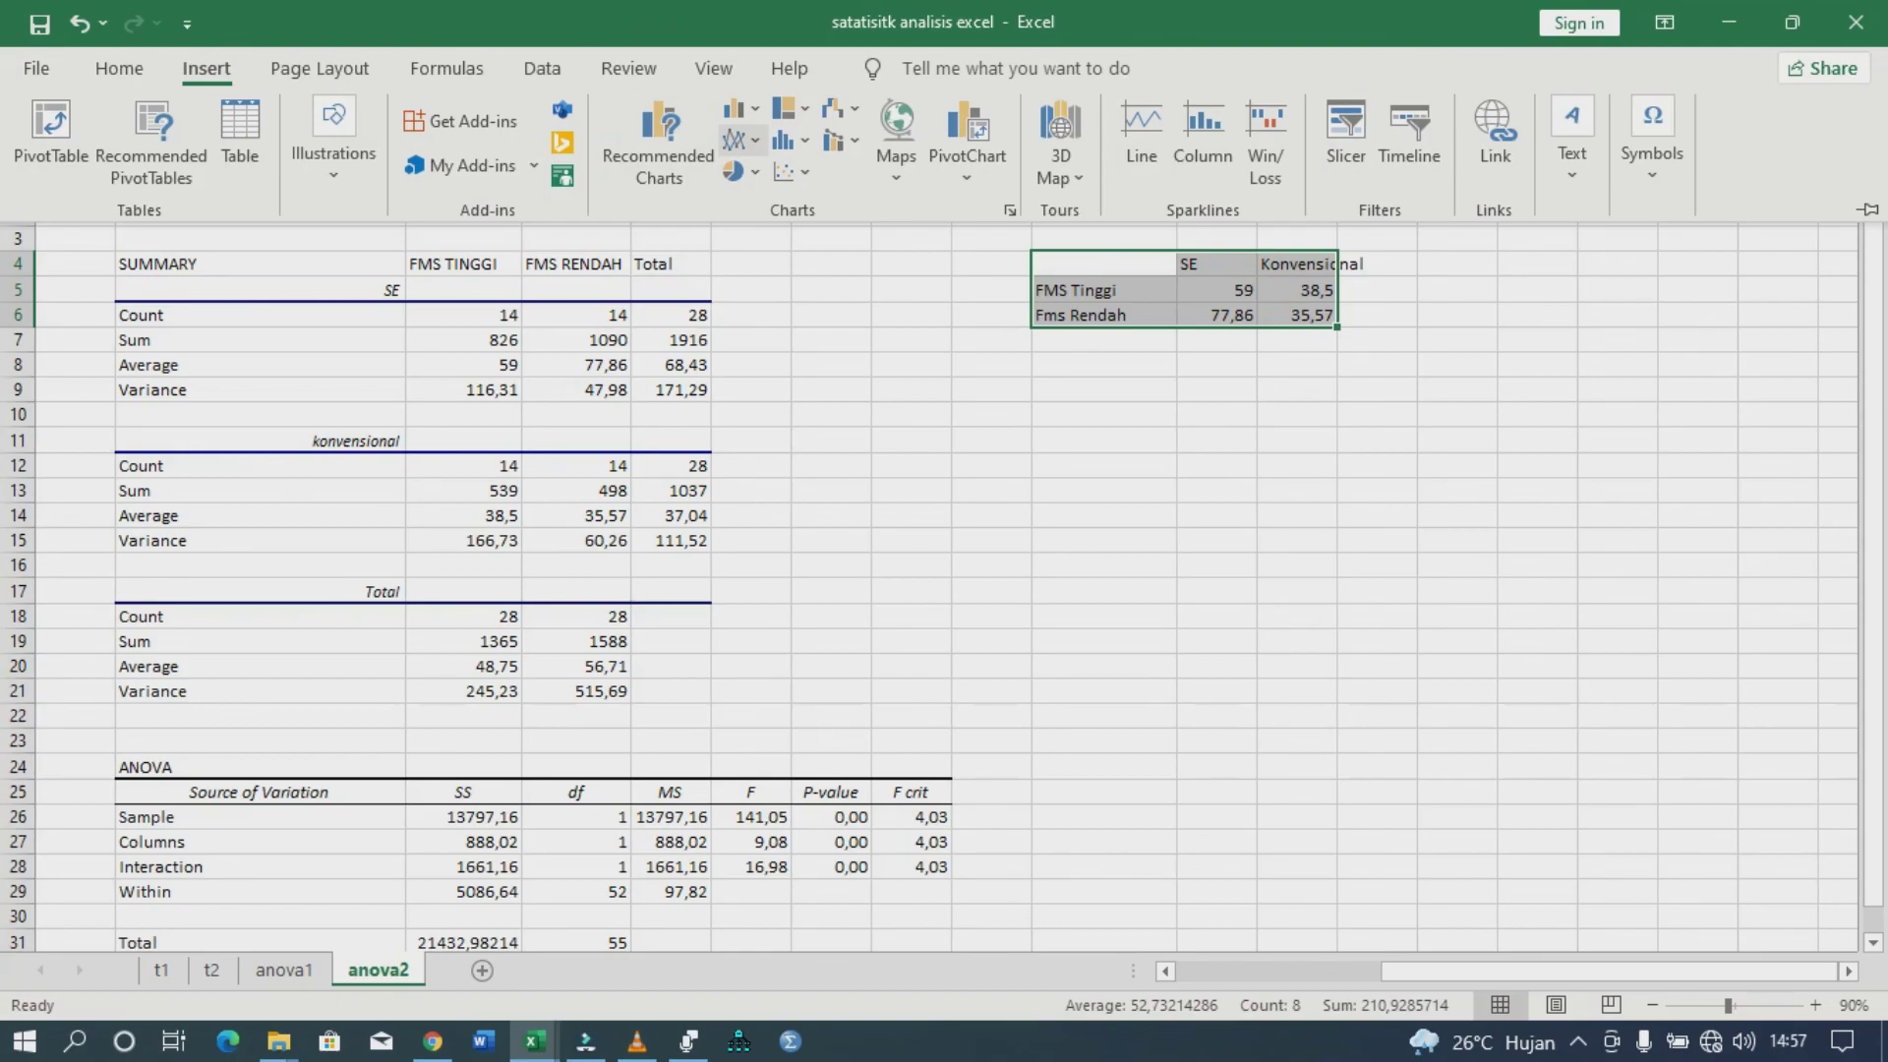
click(739, 140)
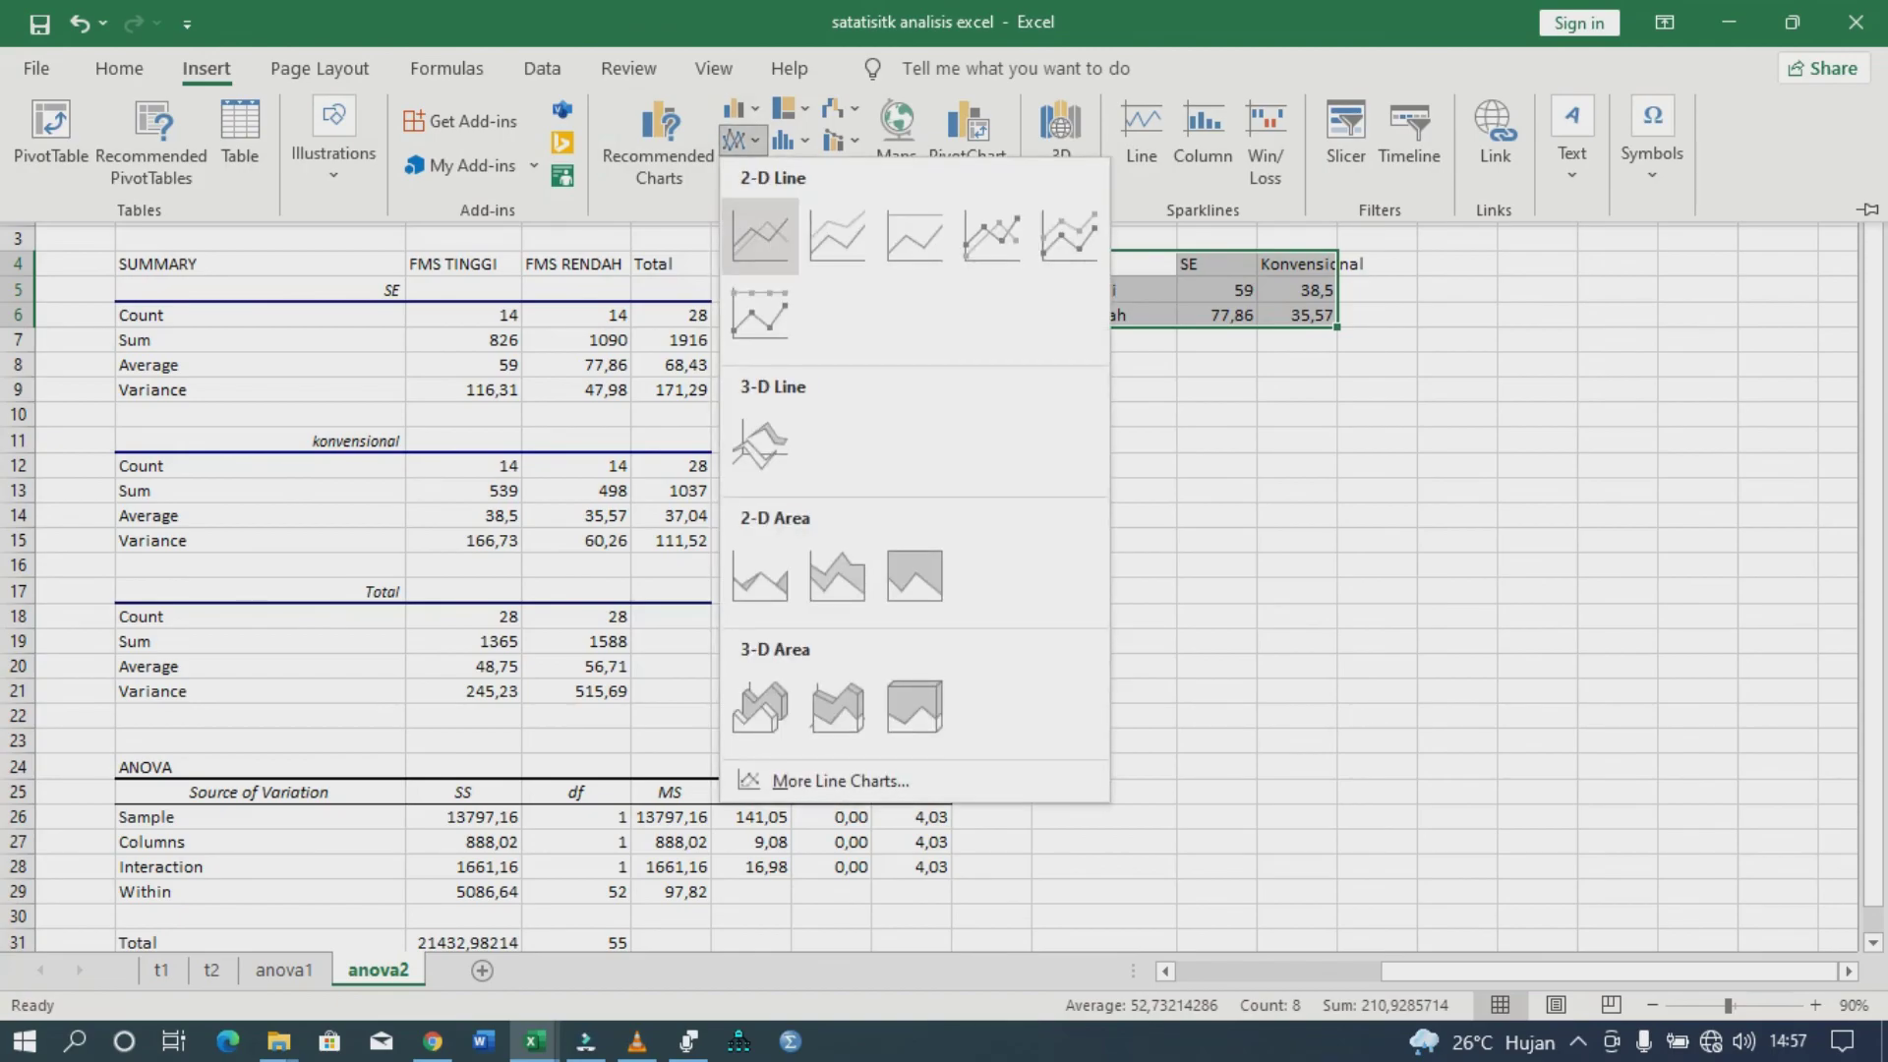
click(760, 236)
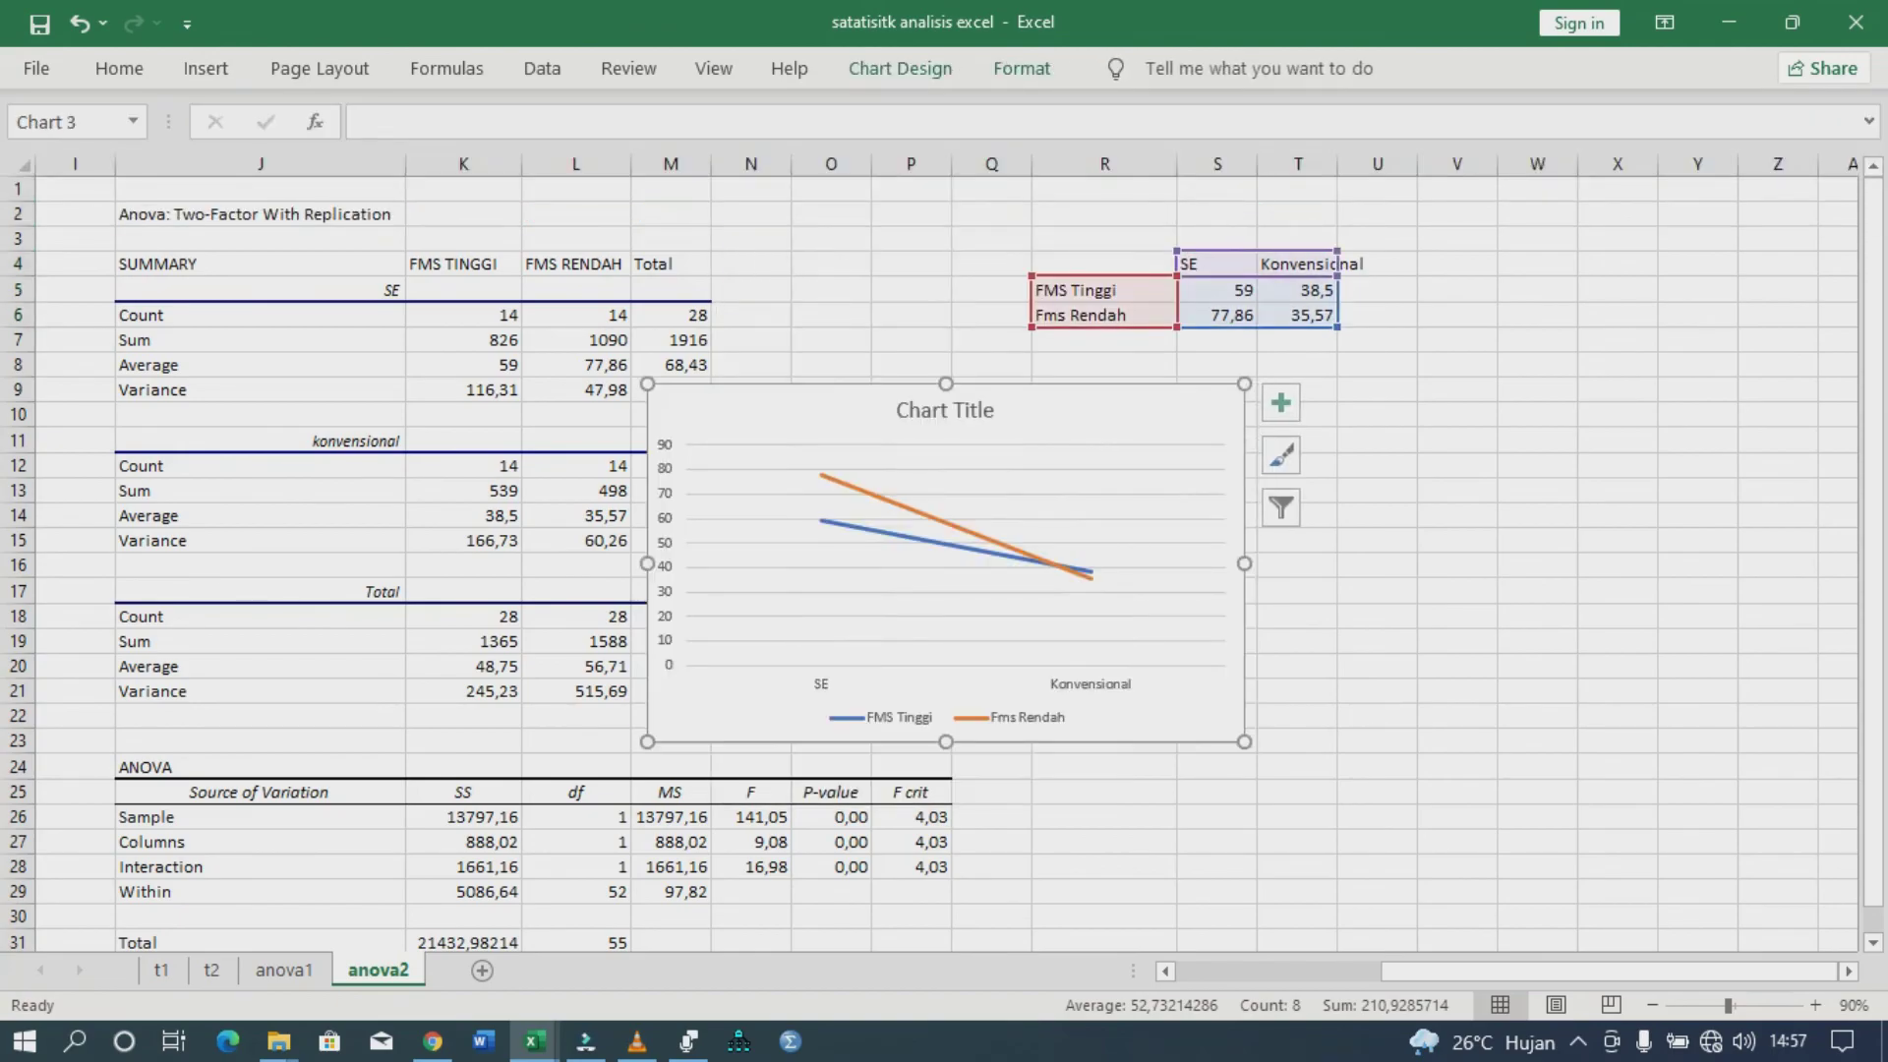
drag(984, 432, 1256, 445)
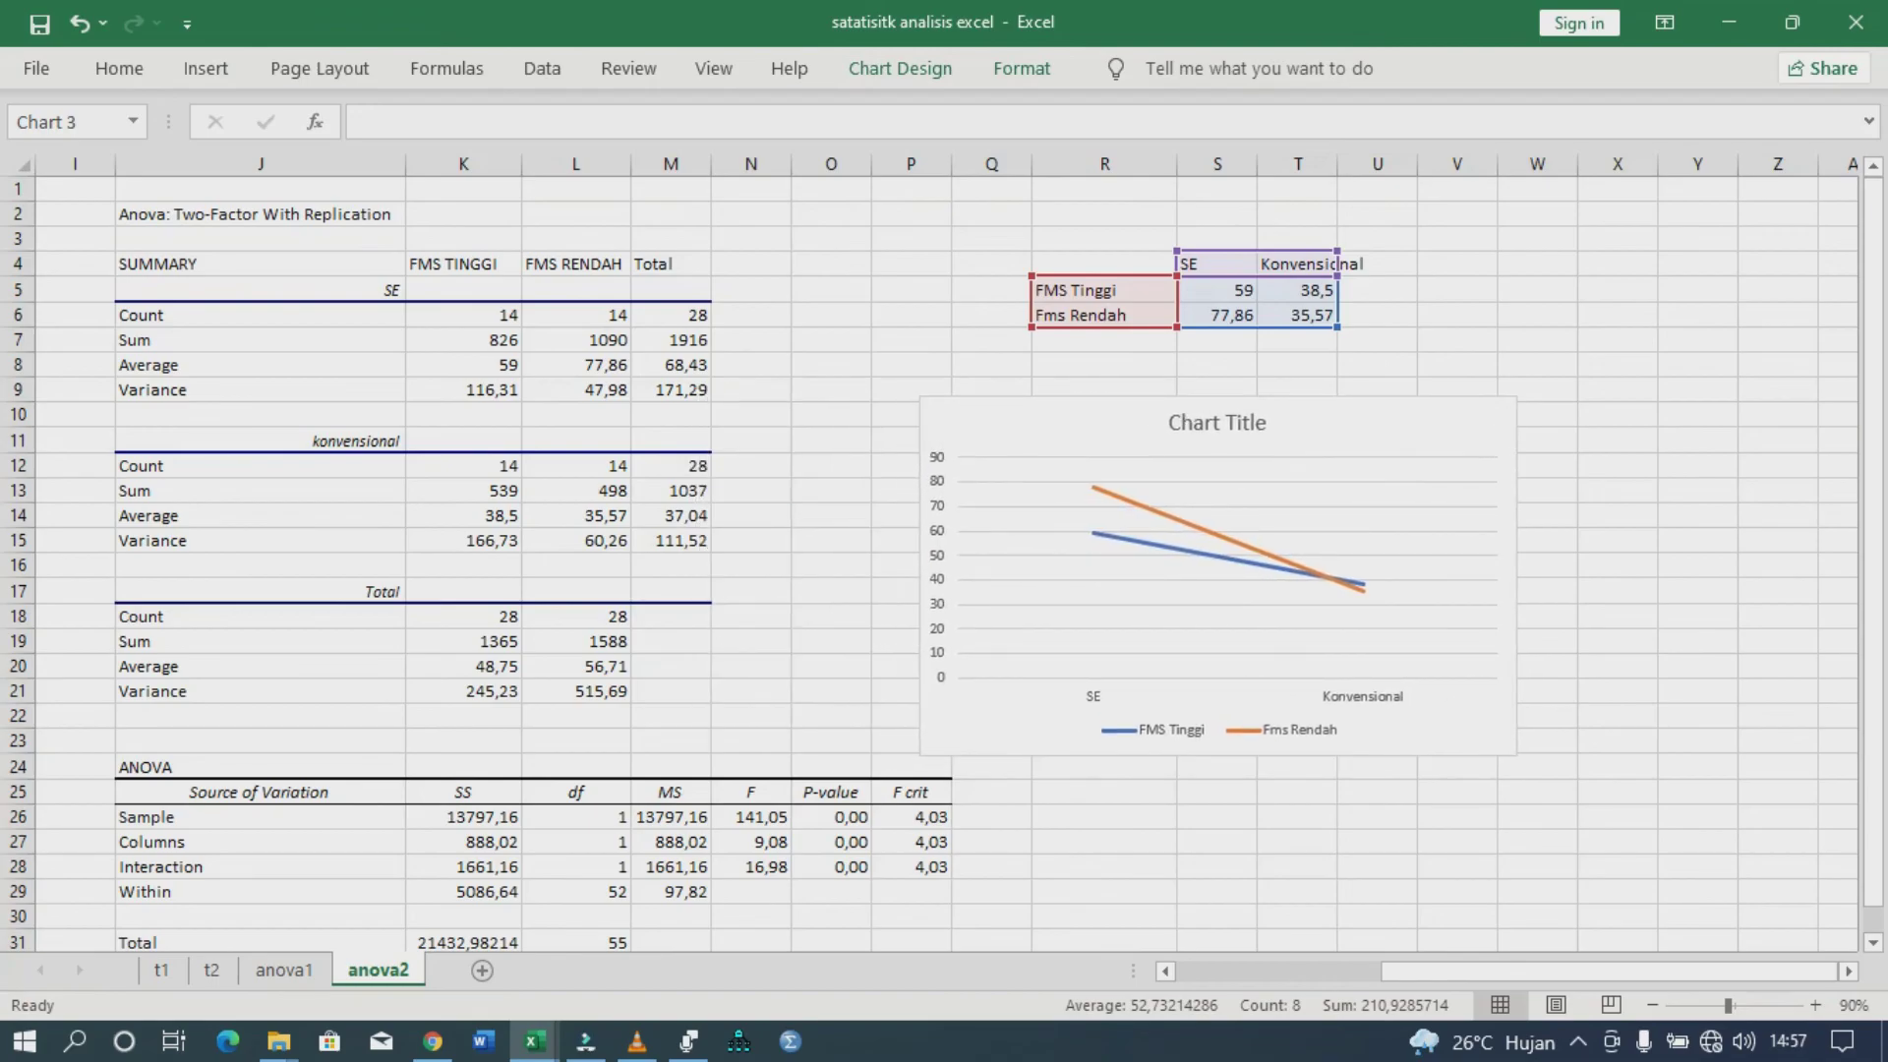